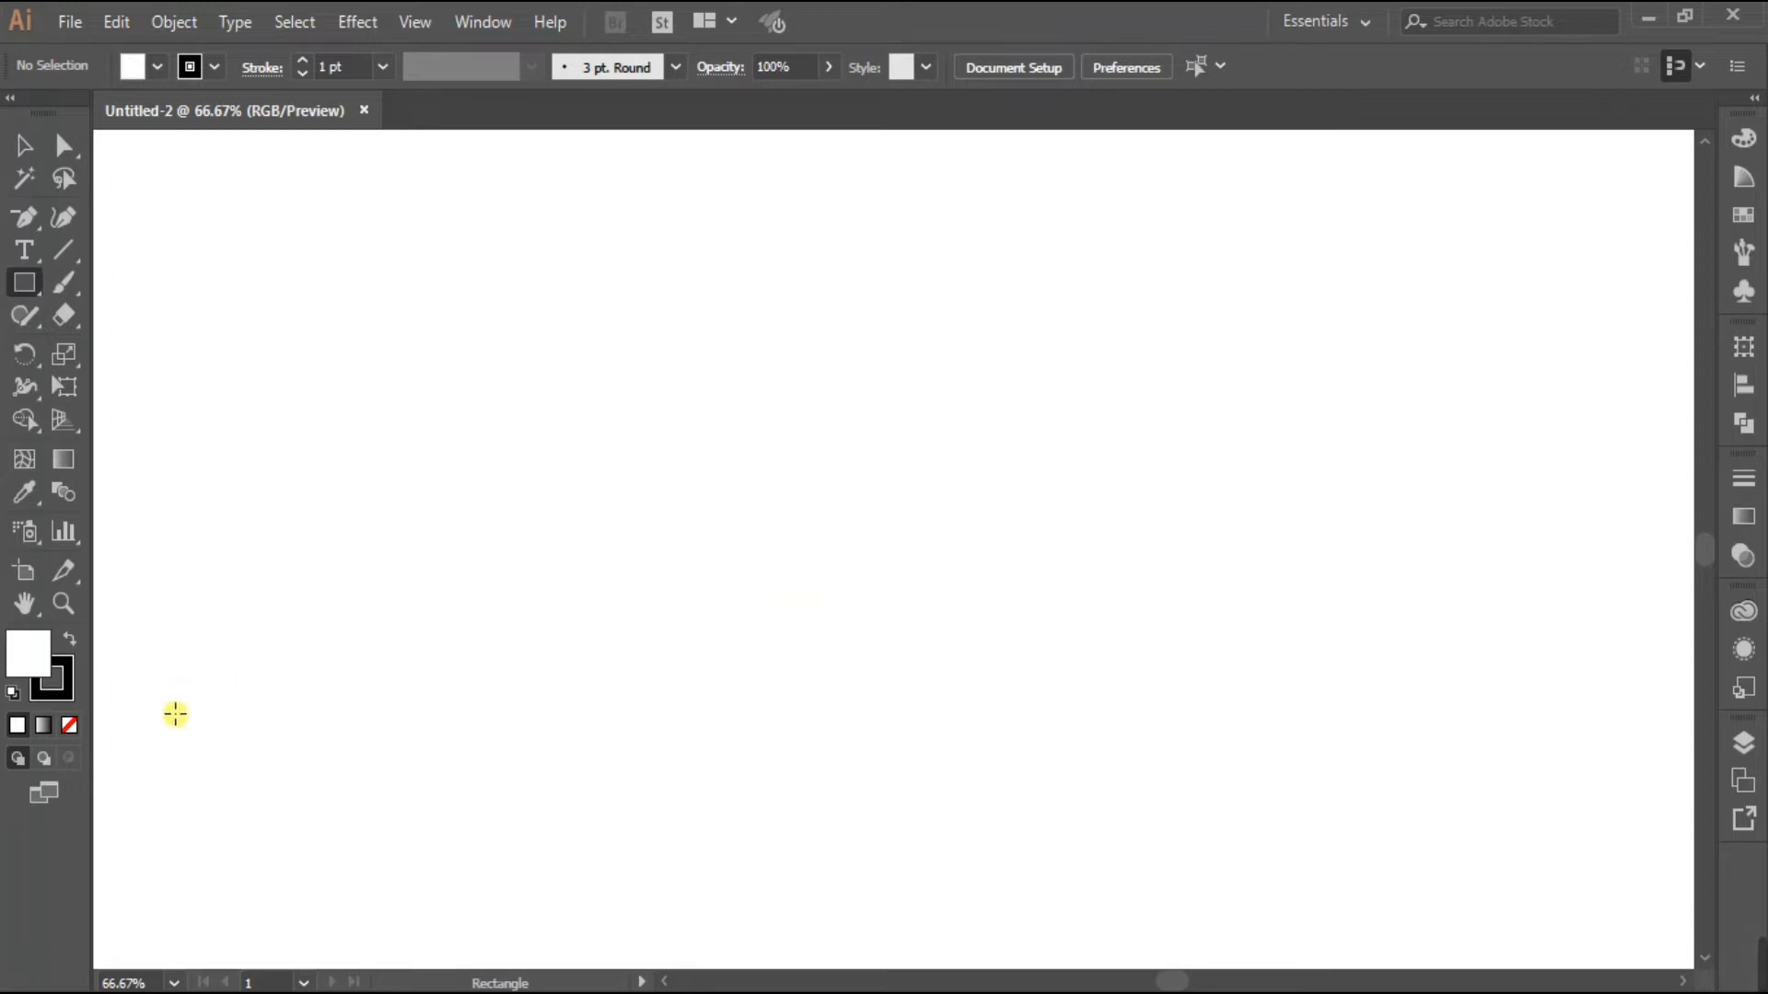
Draw a small square near the canvas's lower-left corner, remove its stroke and give it a linear gradient fill
drag(185, 692, 284, 798)
click(23, 145)
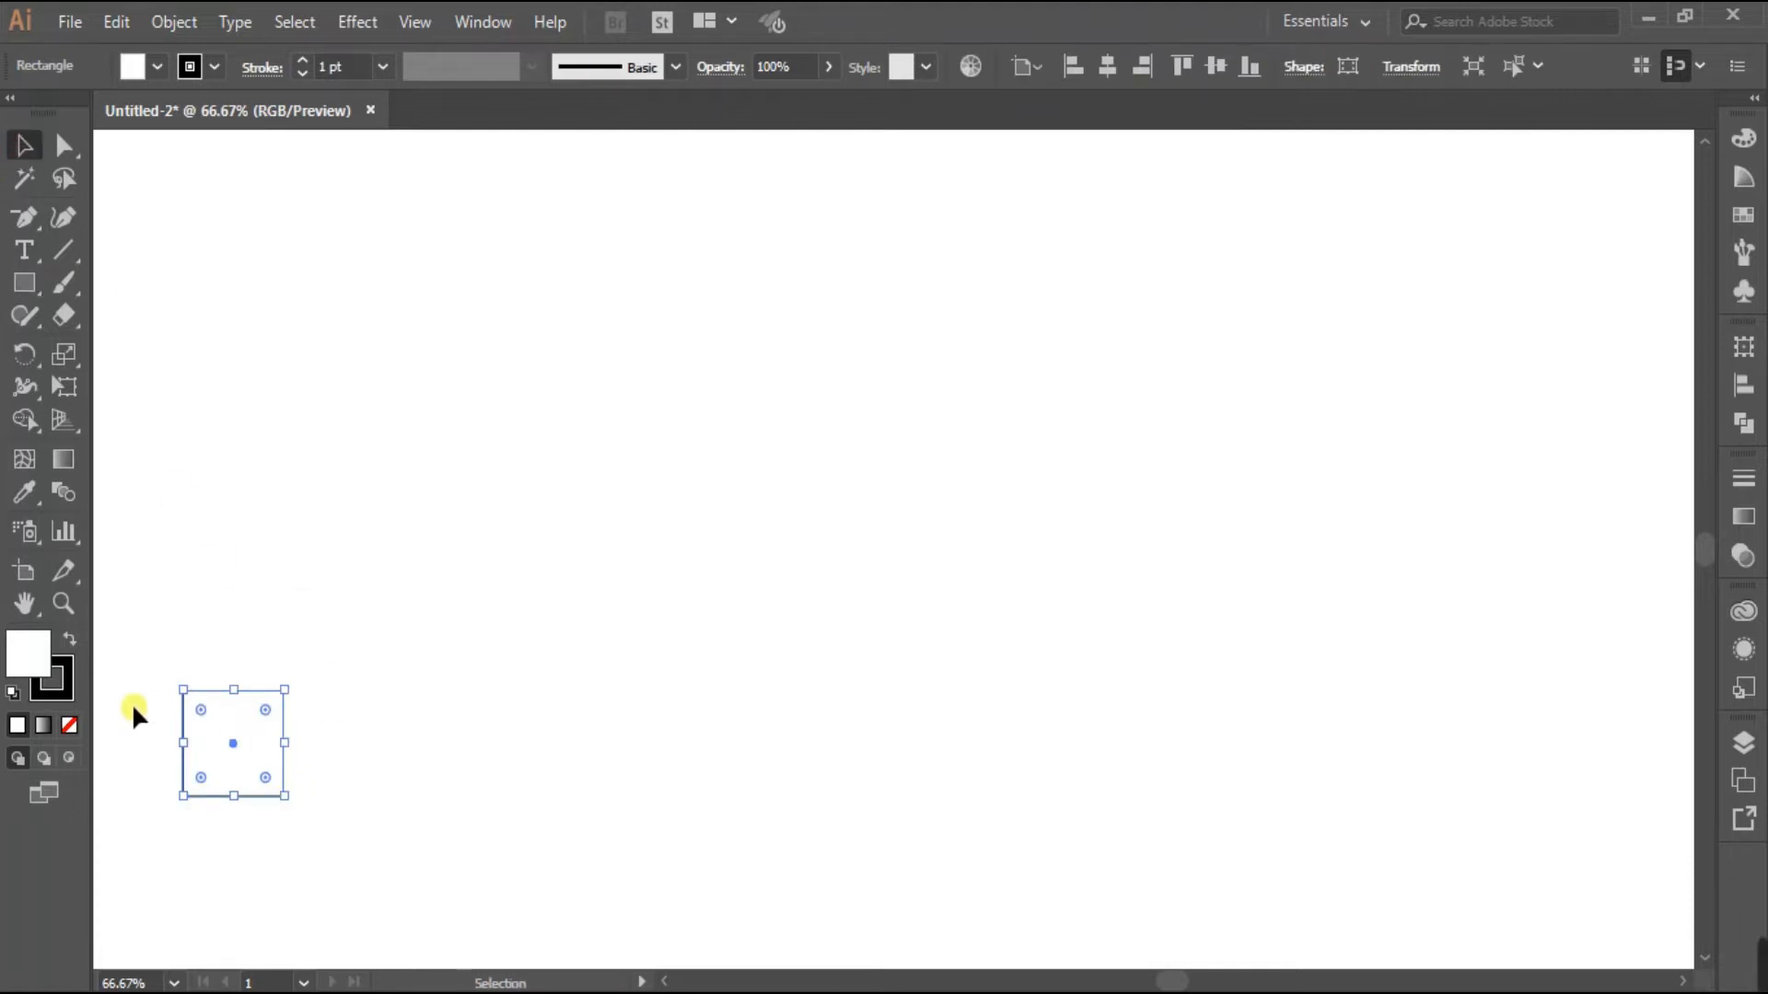
click(68, 683)
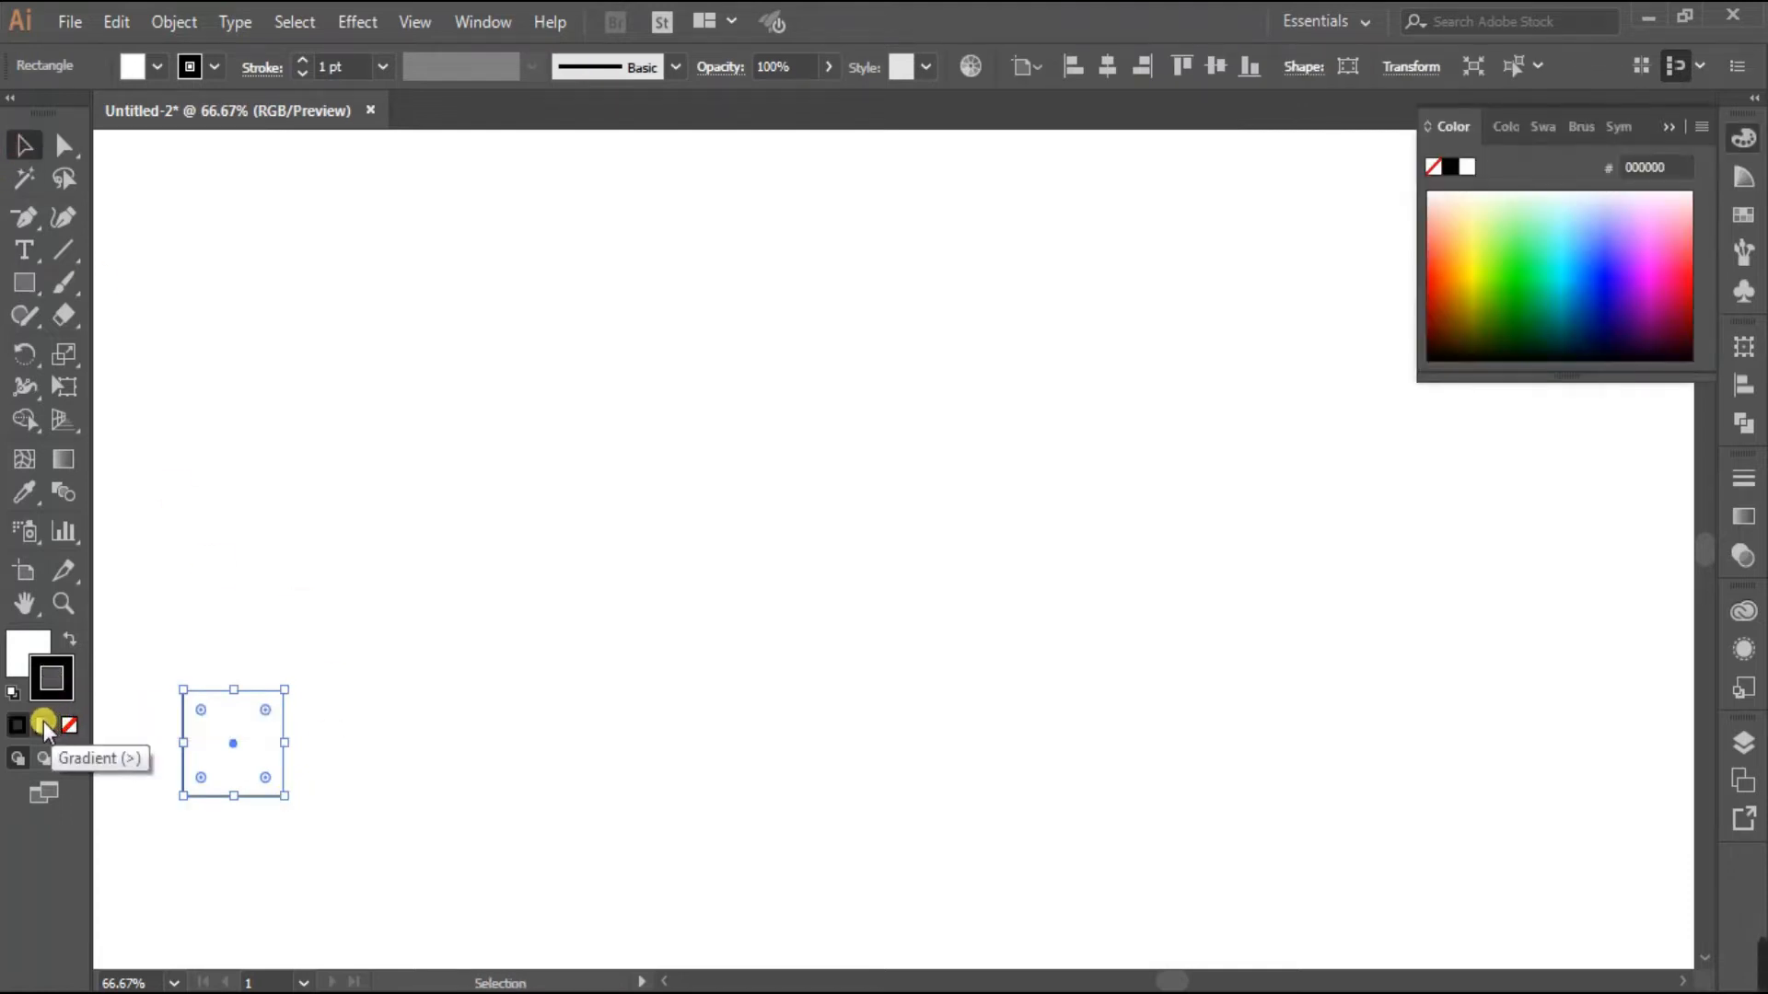
click(43, 723)
click(70, 725)
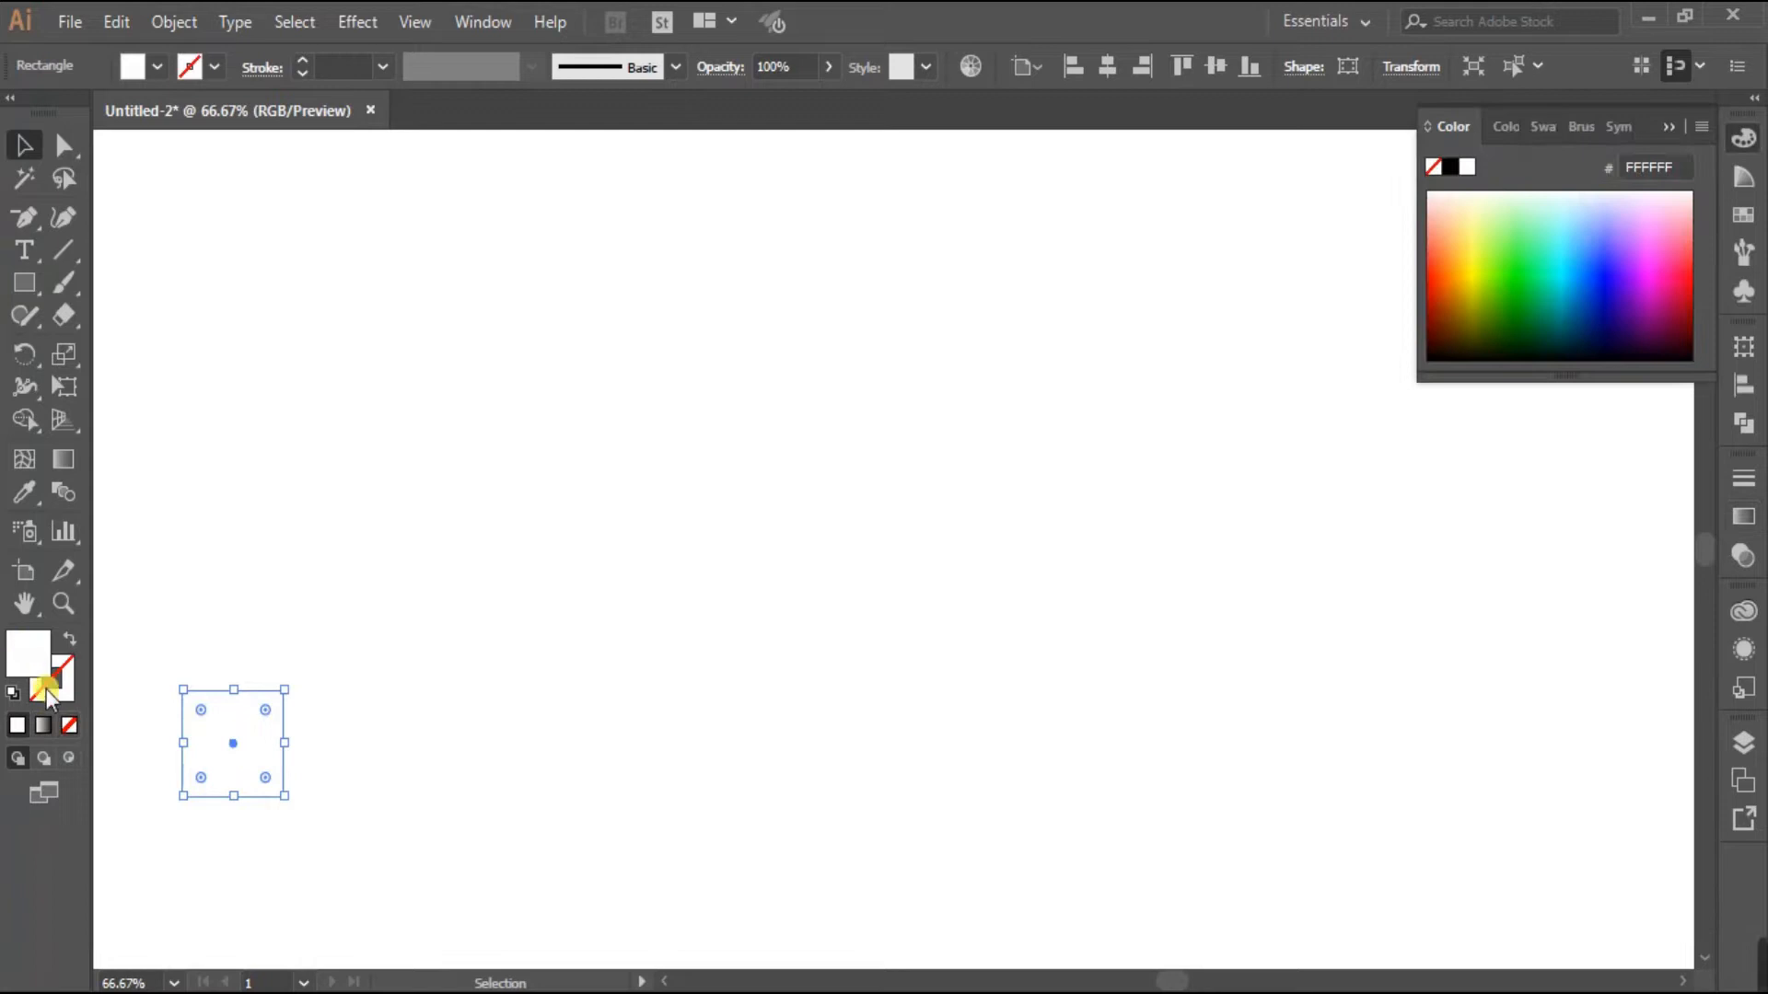
click(42, 725)
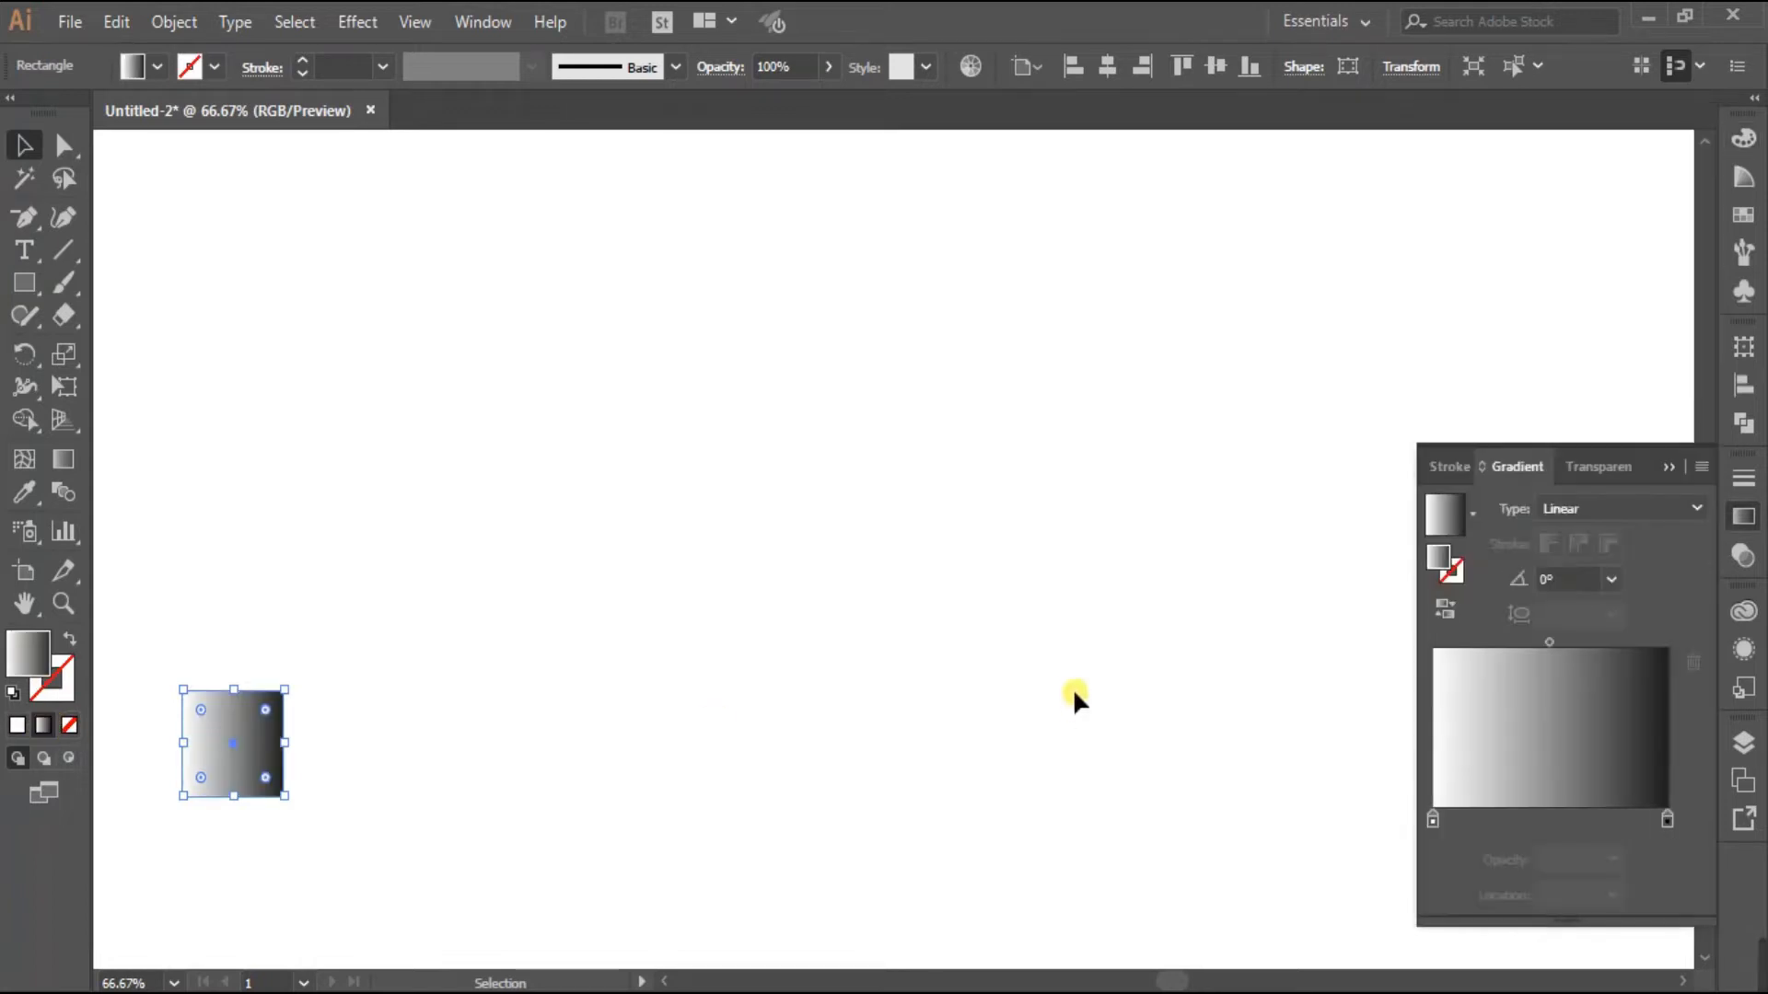
Recolour the square's gradient to run from medium gray at the start to black at the end
double_click(1669, 823)
click(1383, 417)
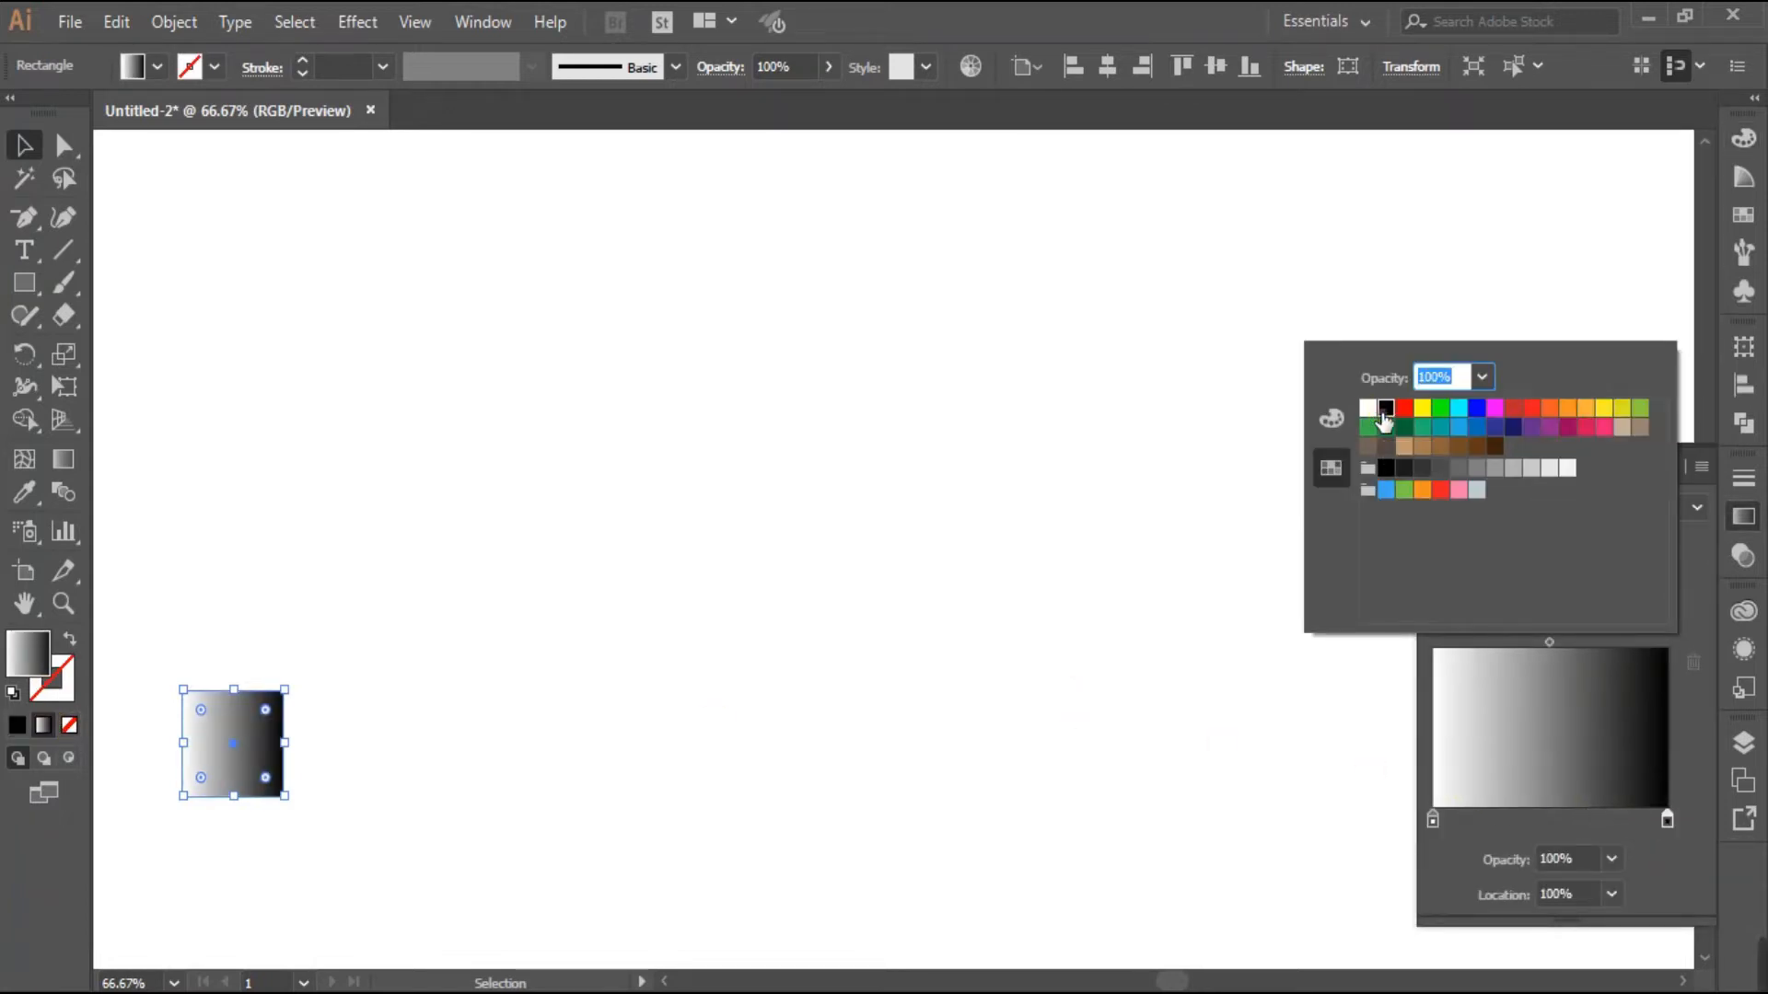
click(1427, 820)
double_click(1429, 820)
click(1477, 468)
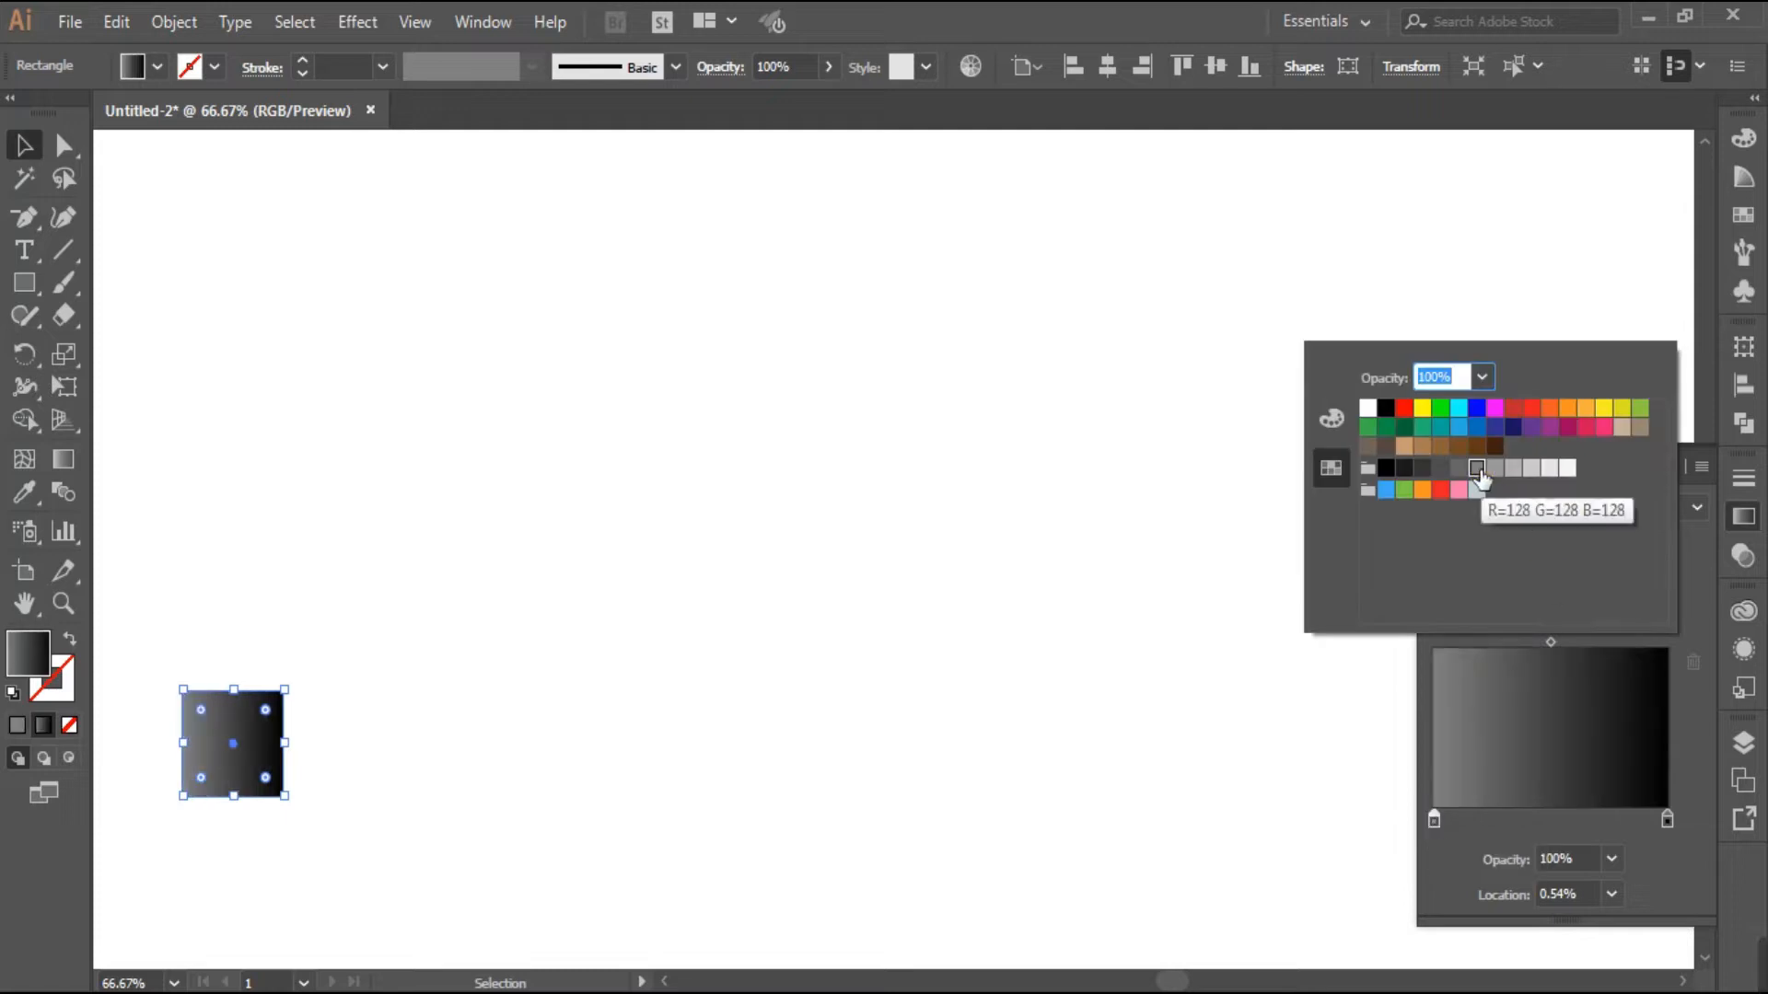
click(1498, 470)
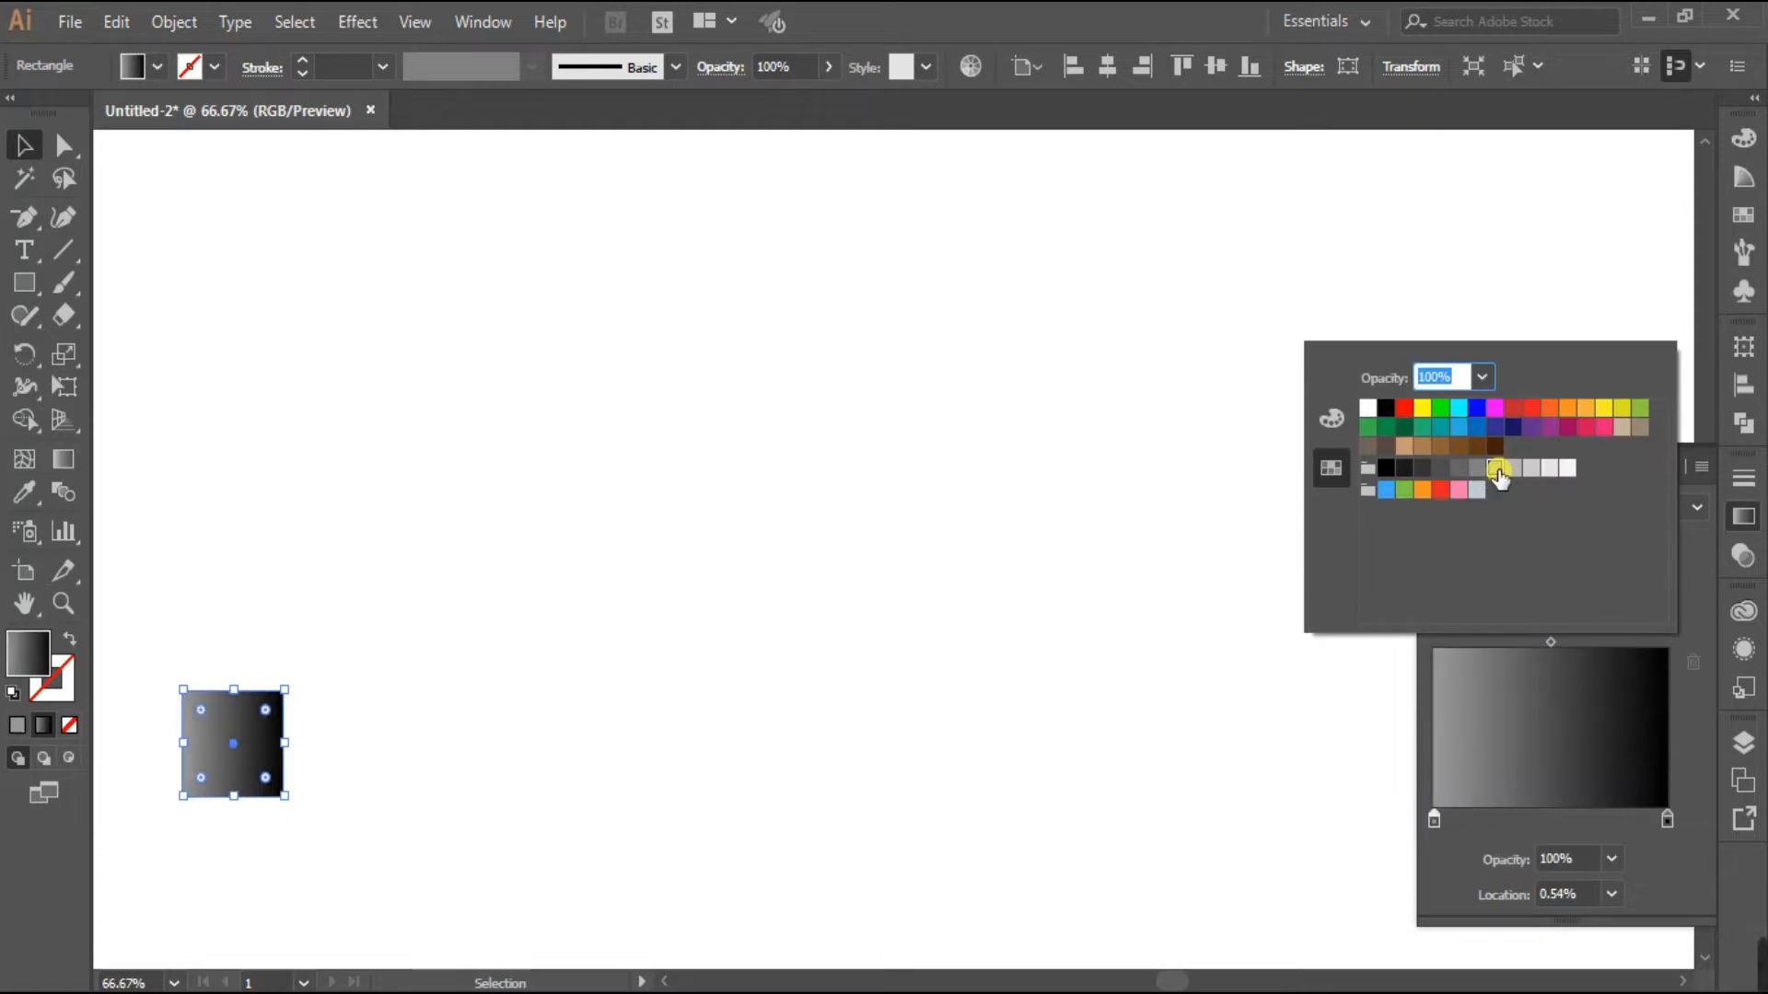
click(1696, 688)
click(1667, 467)
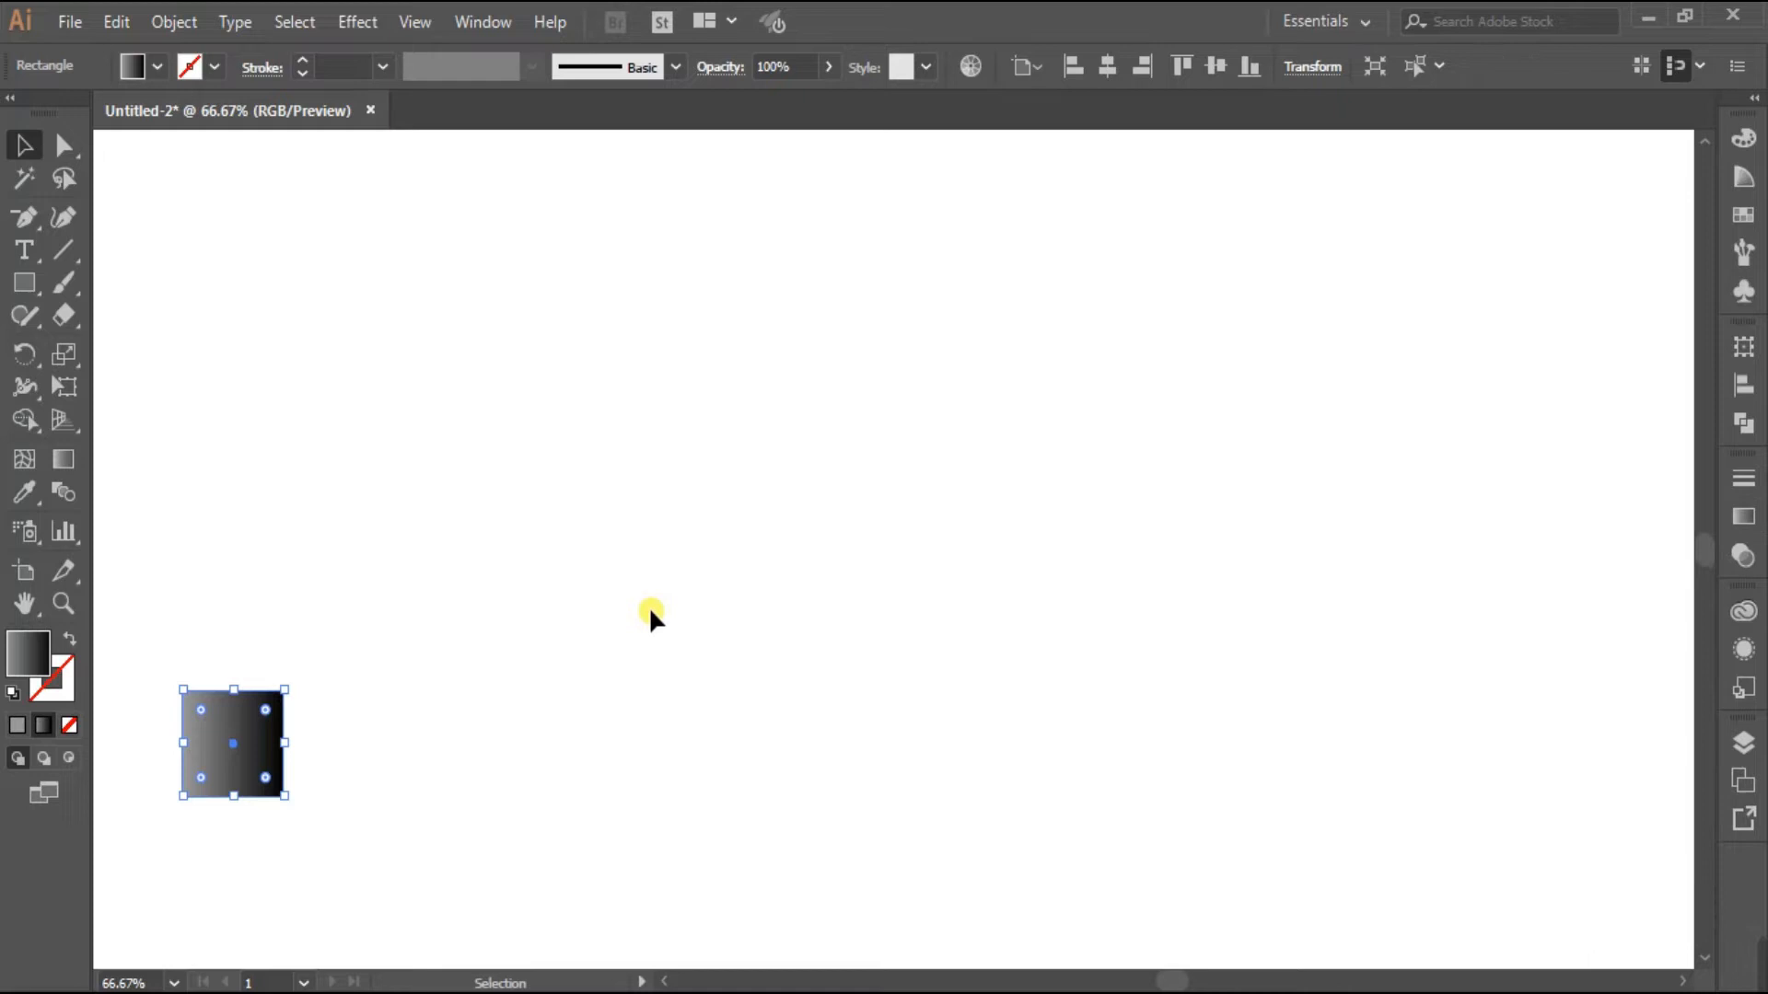
Duplicate the gradient square into an evenly spaced grid of three rows with four squares each
scroll(645, 612, down, 2)
drag(220, 661, 156, 596)
mouse_move(302, 778)
mouse_down()
mouse_move(427, 765)
mouse_move(335, 785)
mouse_up()
drag(209, 603, 631, 611)
drag(159, 478, 677, 689)
drag(368, 606, 366, 870)
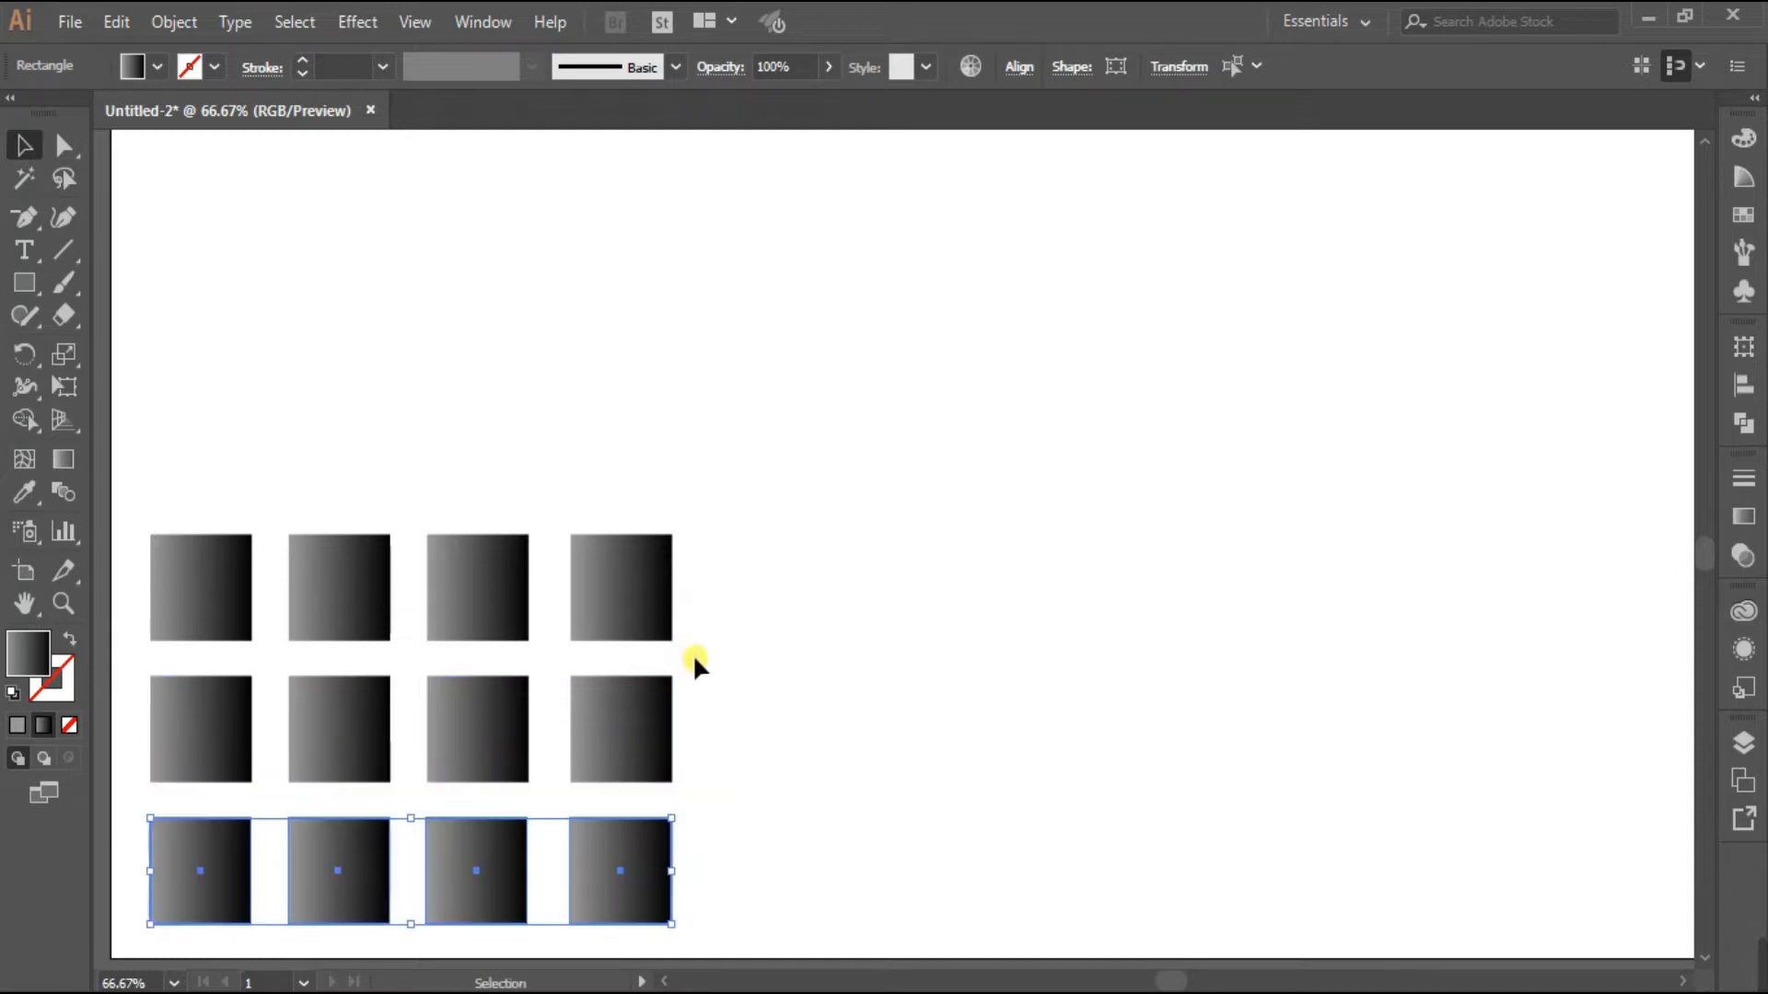
click(818, 591)
Angle the top row's first square's gradient diagonally, from its upper-left corner to its lower-right corner
click(217, 609)
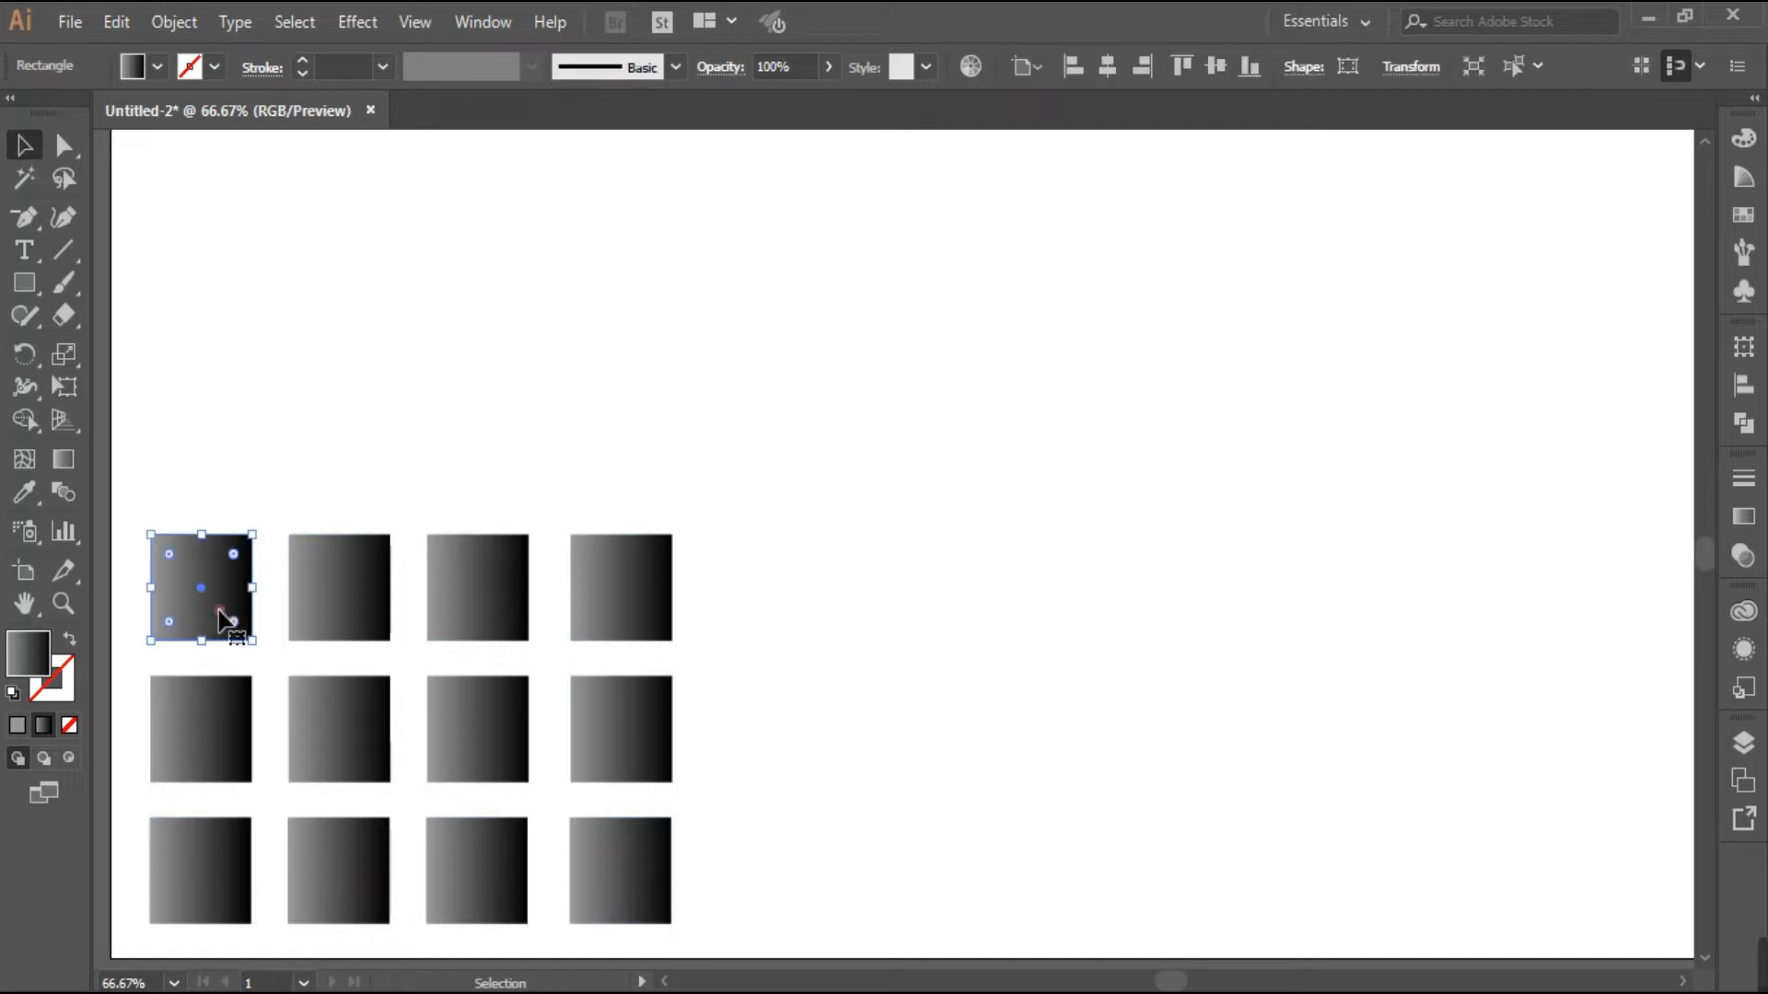
click(61, 459)
mouse_move(256, 581)
mouse_down()
mouse_move(264, 647)
mouse_move(284, 648)
mouse_move(268, 638)
mouse_move(265, 655)
mouse_move(228, 617)
mouse_up()
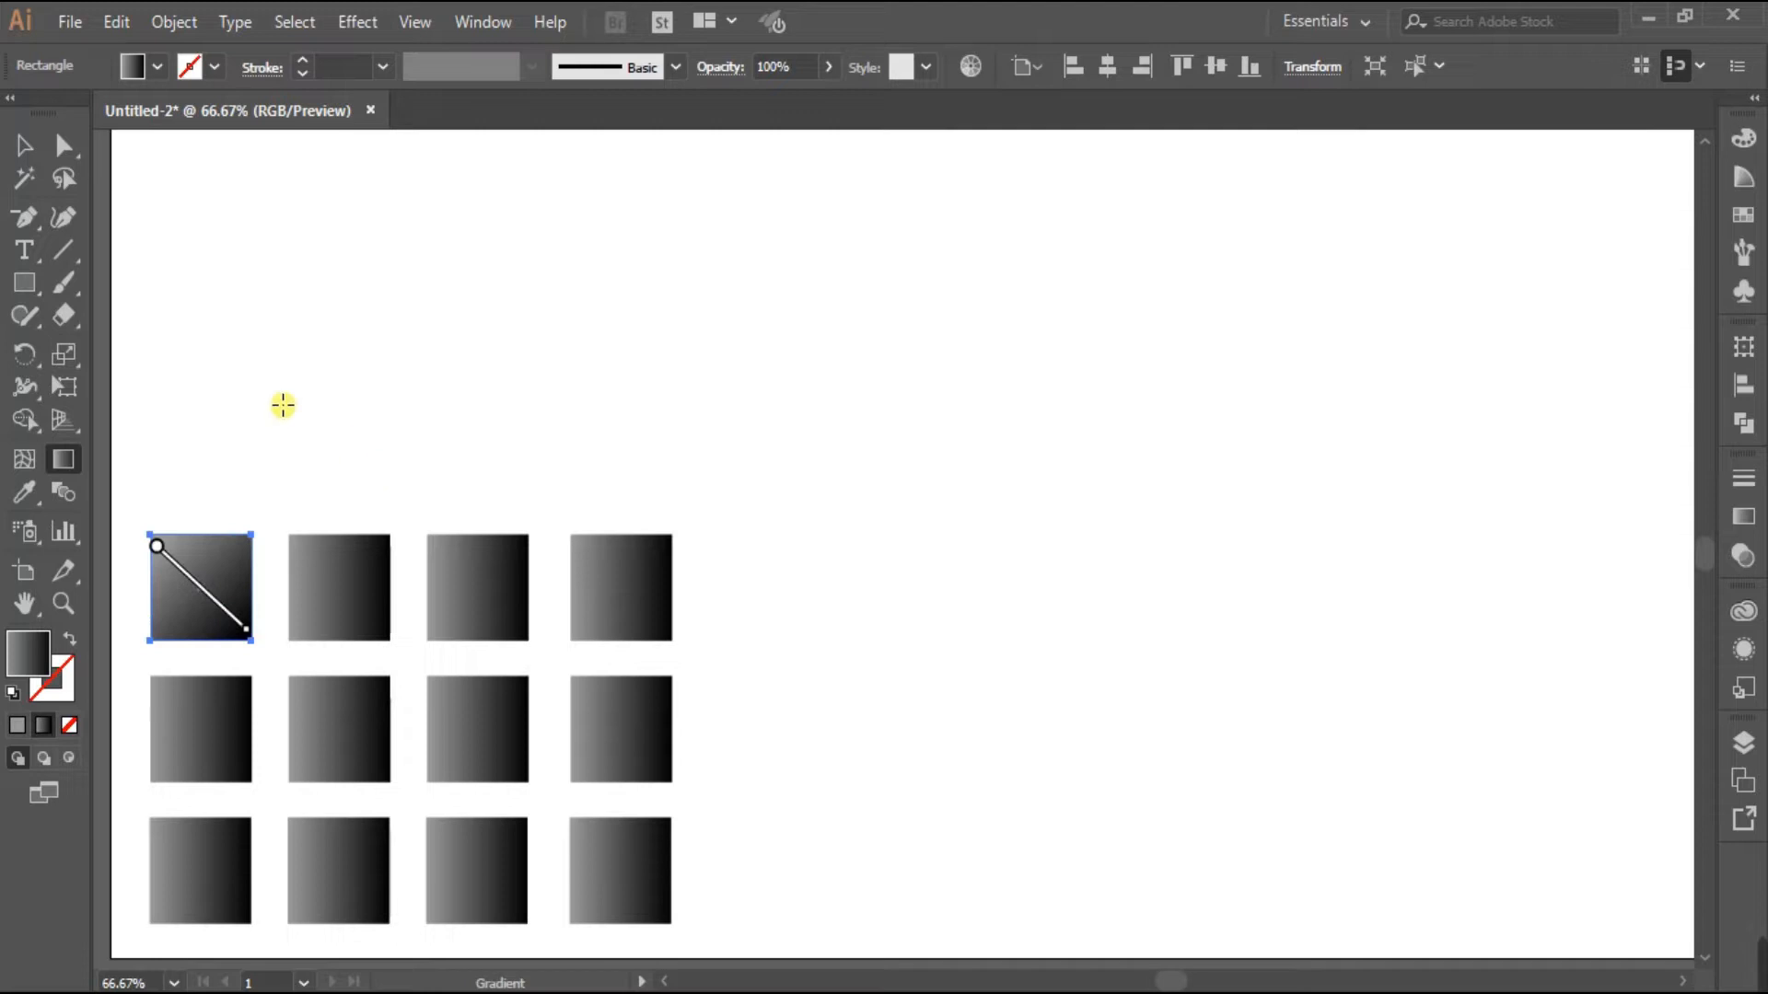
key(v)
click(259, 324)
Recolour the gradient of the top row's second square from bright pink at the start to darker pinkish red at the end
click(365, 586)
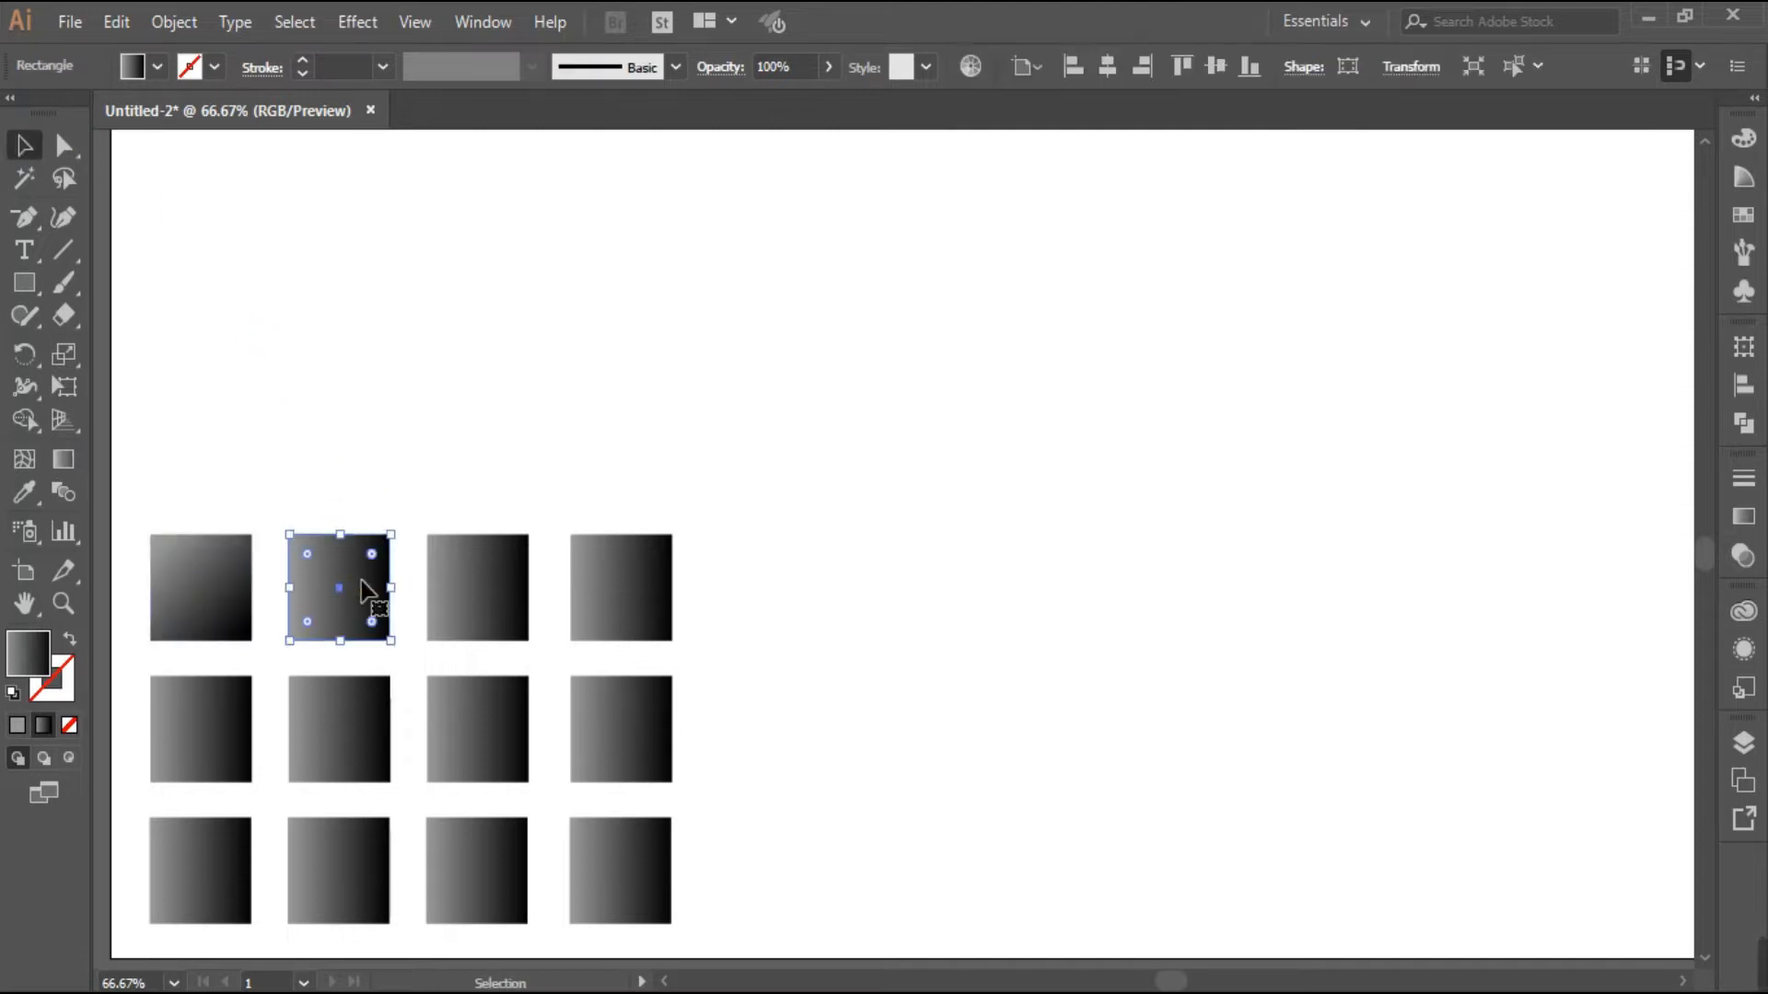
click(1745, 516)
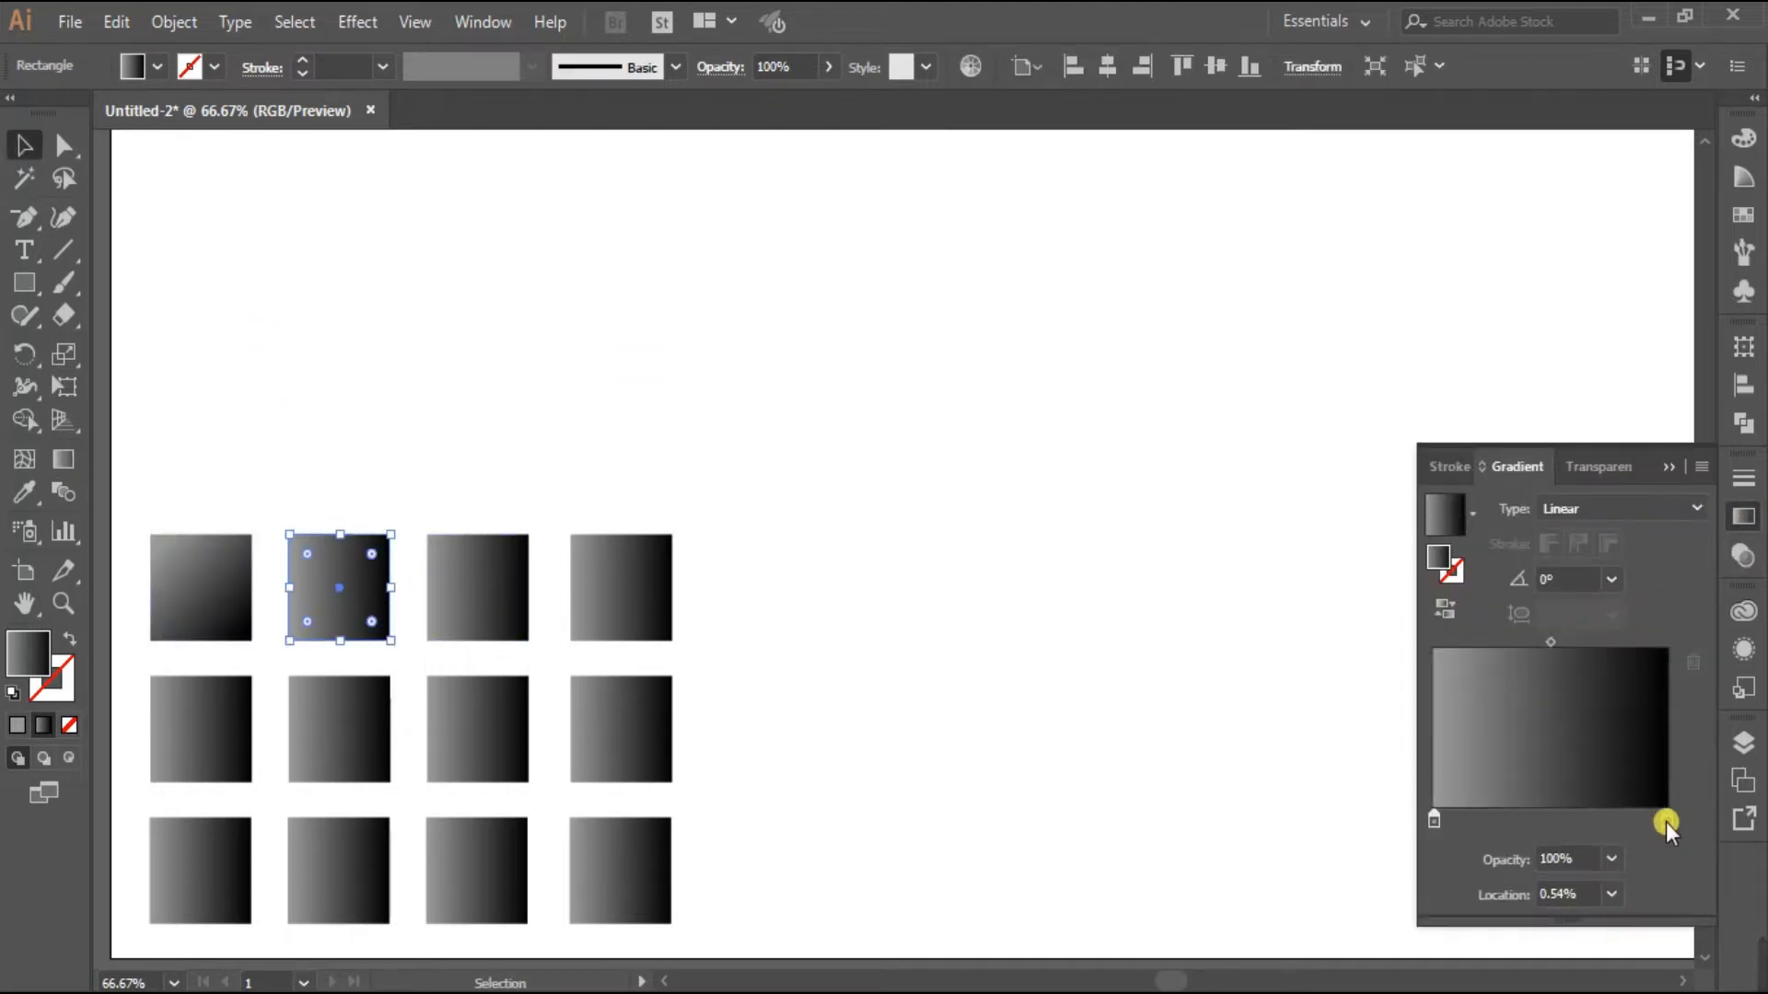
double_click(1666, 819)
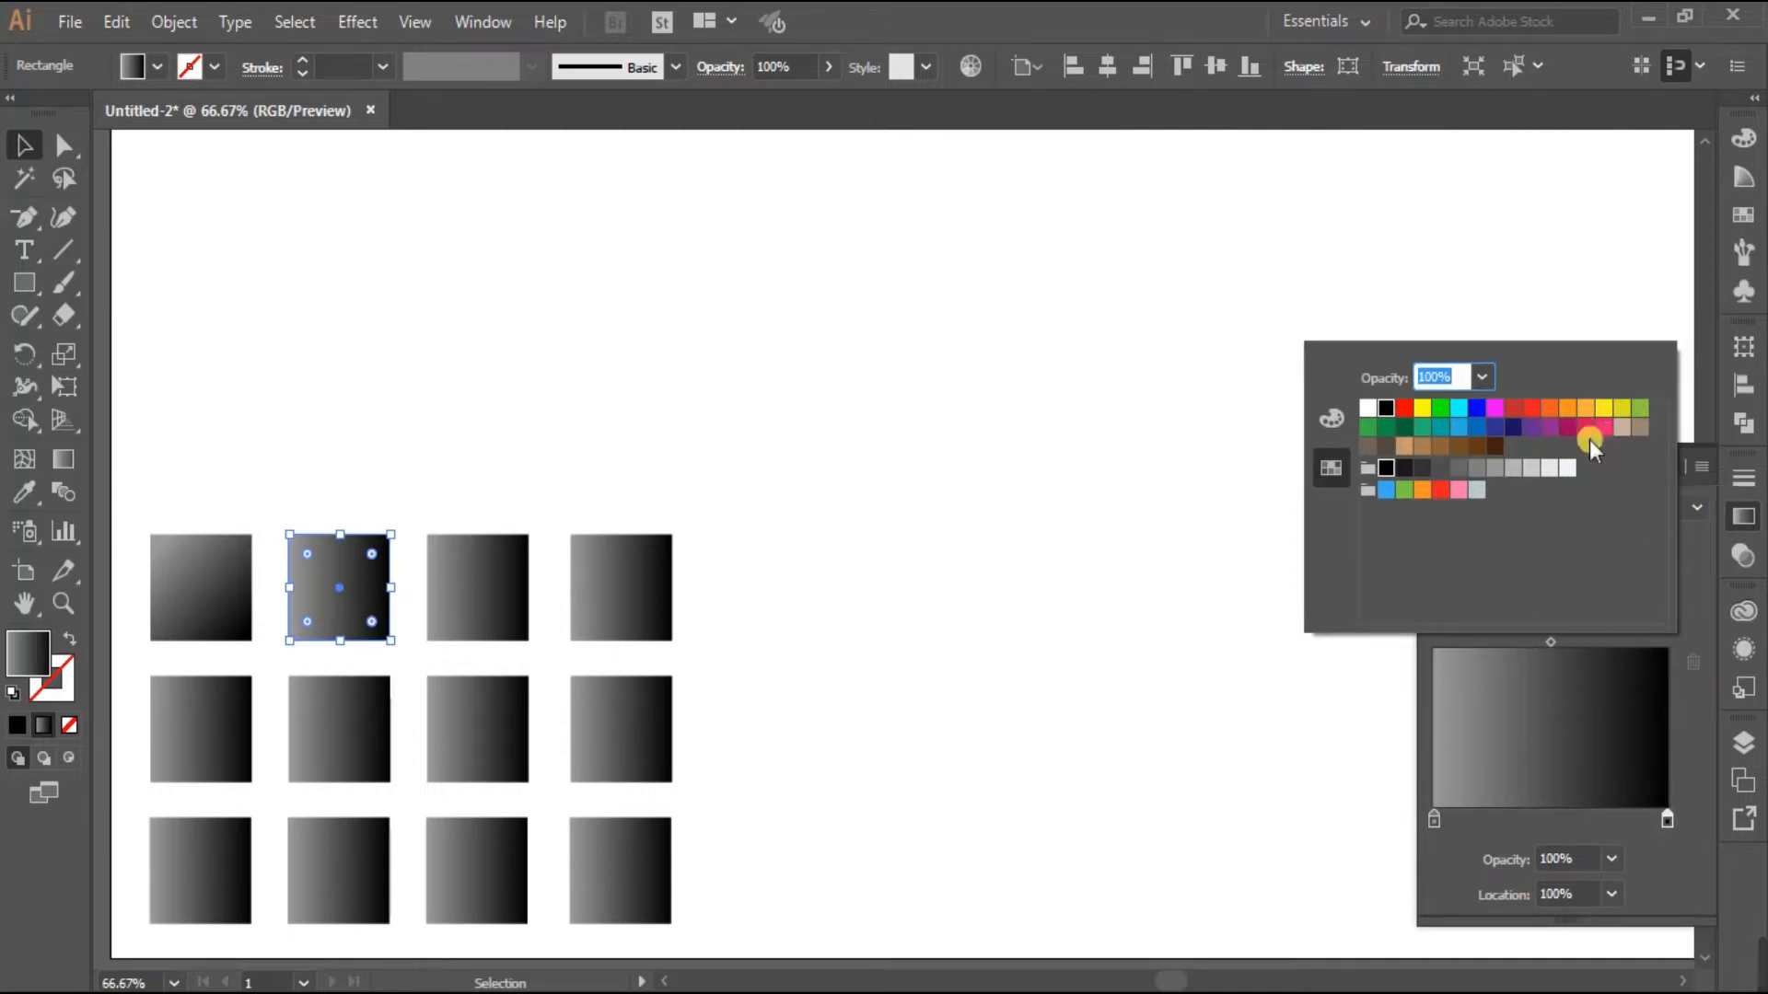
click(1584, 429)
double_click(1434, 819)
click(1604, 428)
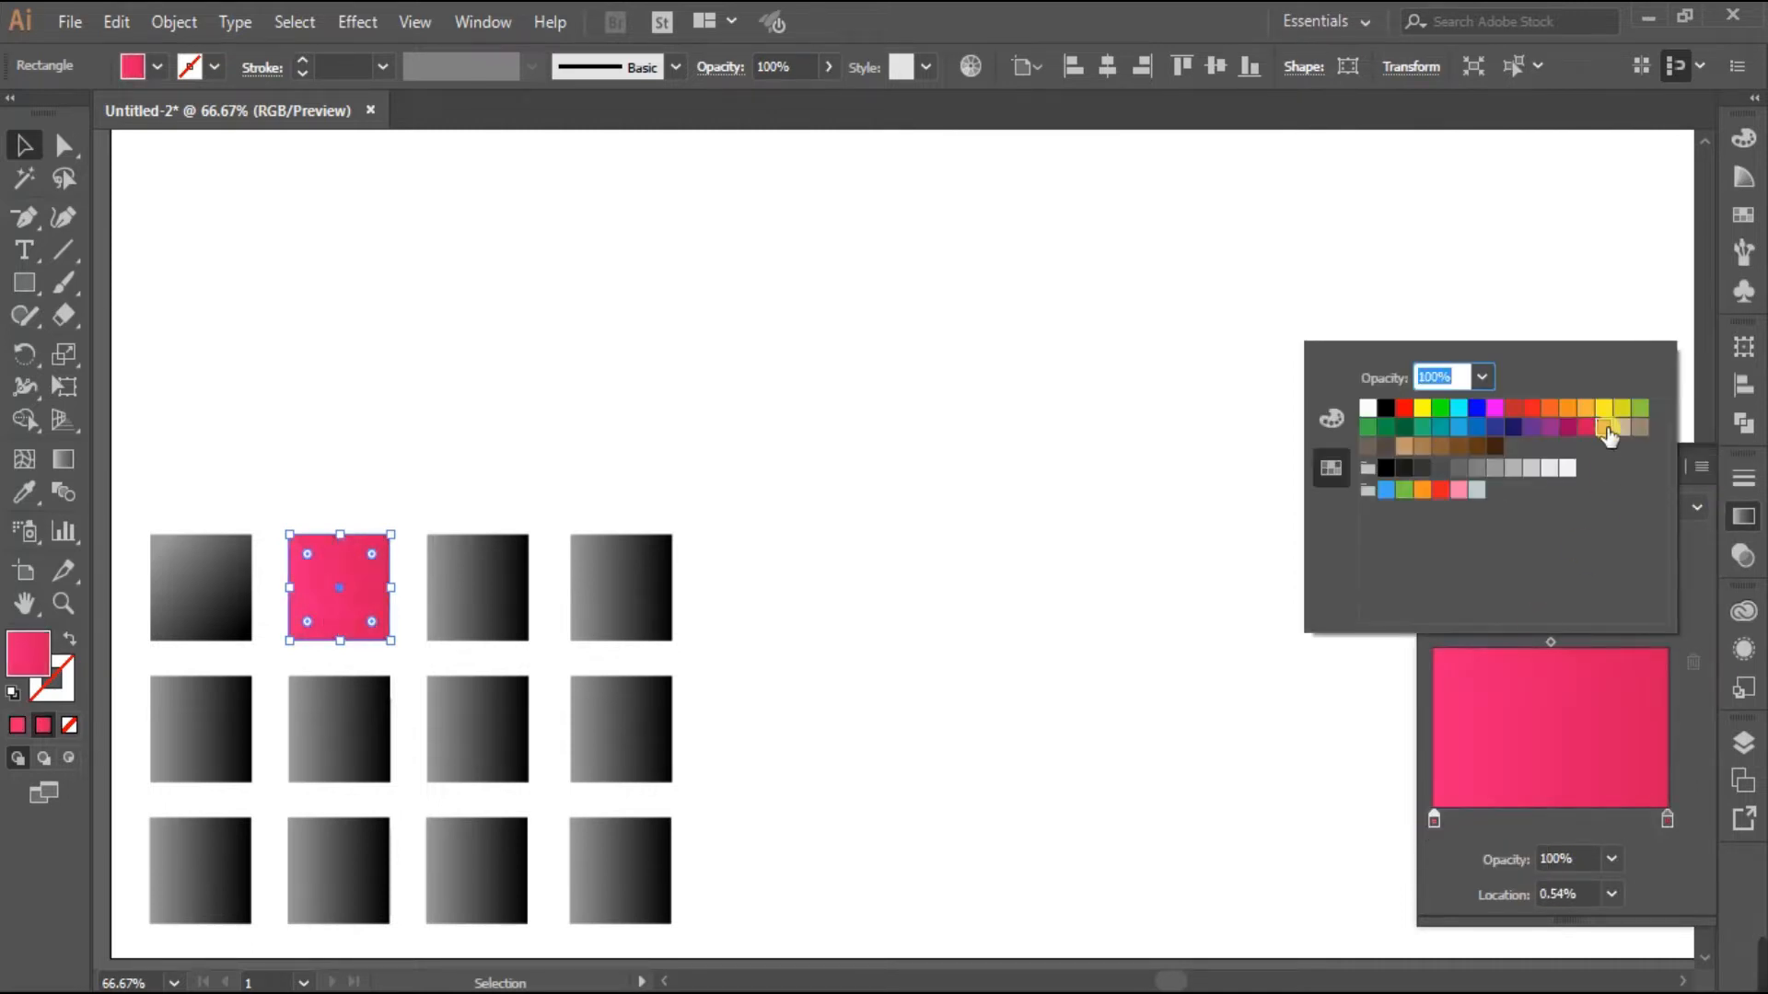
Angle the pink square's gradient diagonally to about -44°, running from its upper-left to its lower-right corner
click(64, 461)
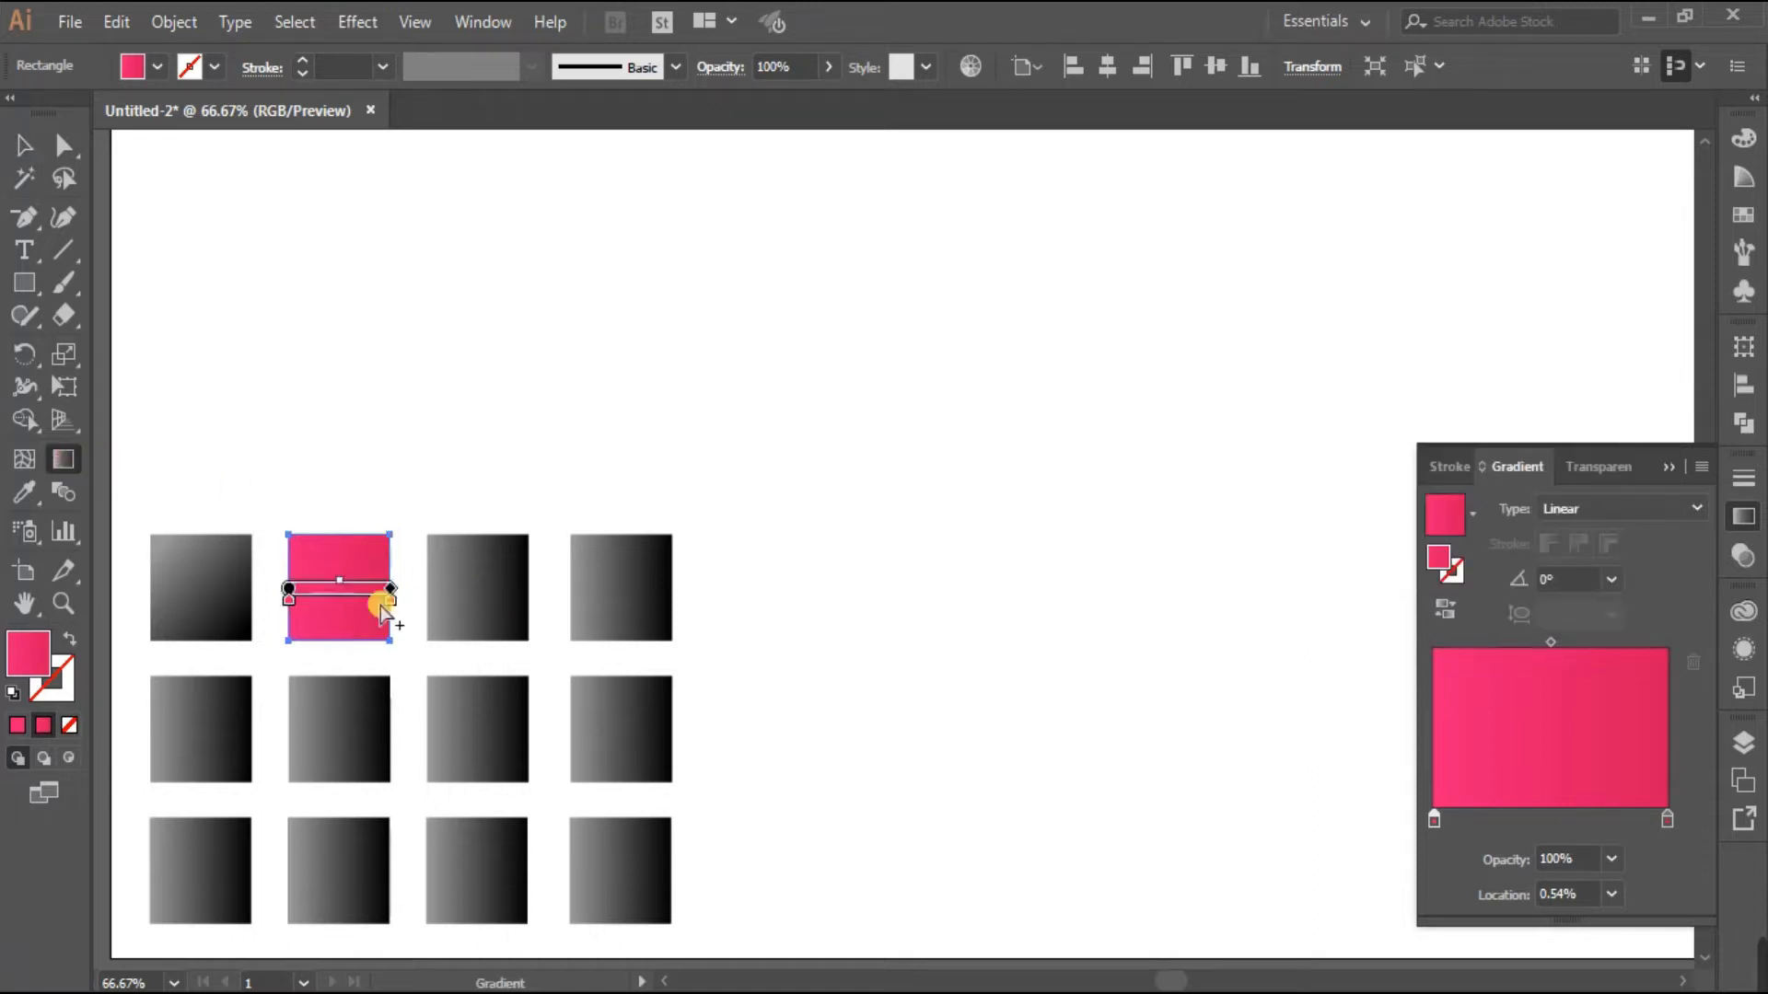
mouse_move(393, 593)
mouse_down()
mouse_move(419, 597)
mouse_move(396, 695)
mouse_up()
drag(385, 636, 363, 615)
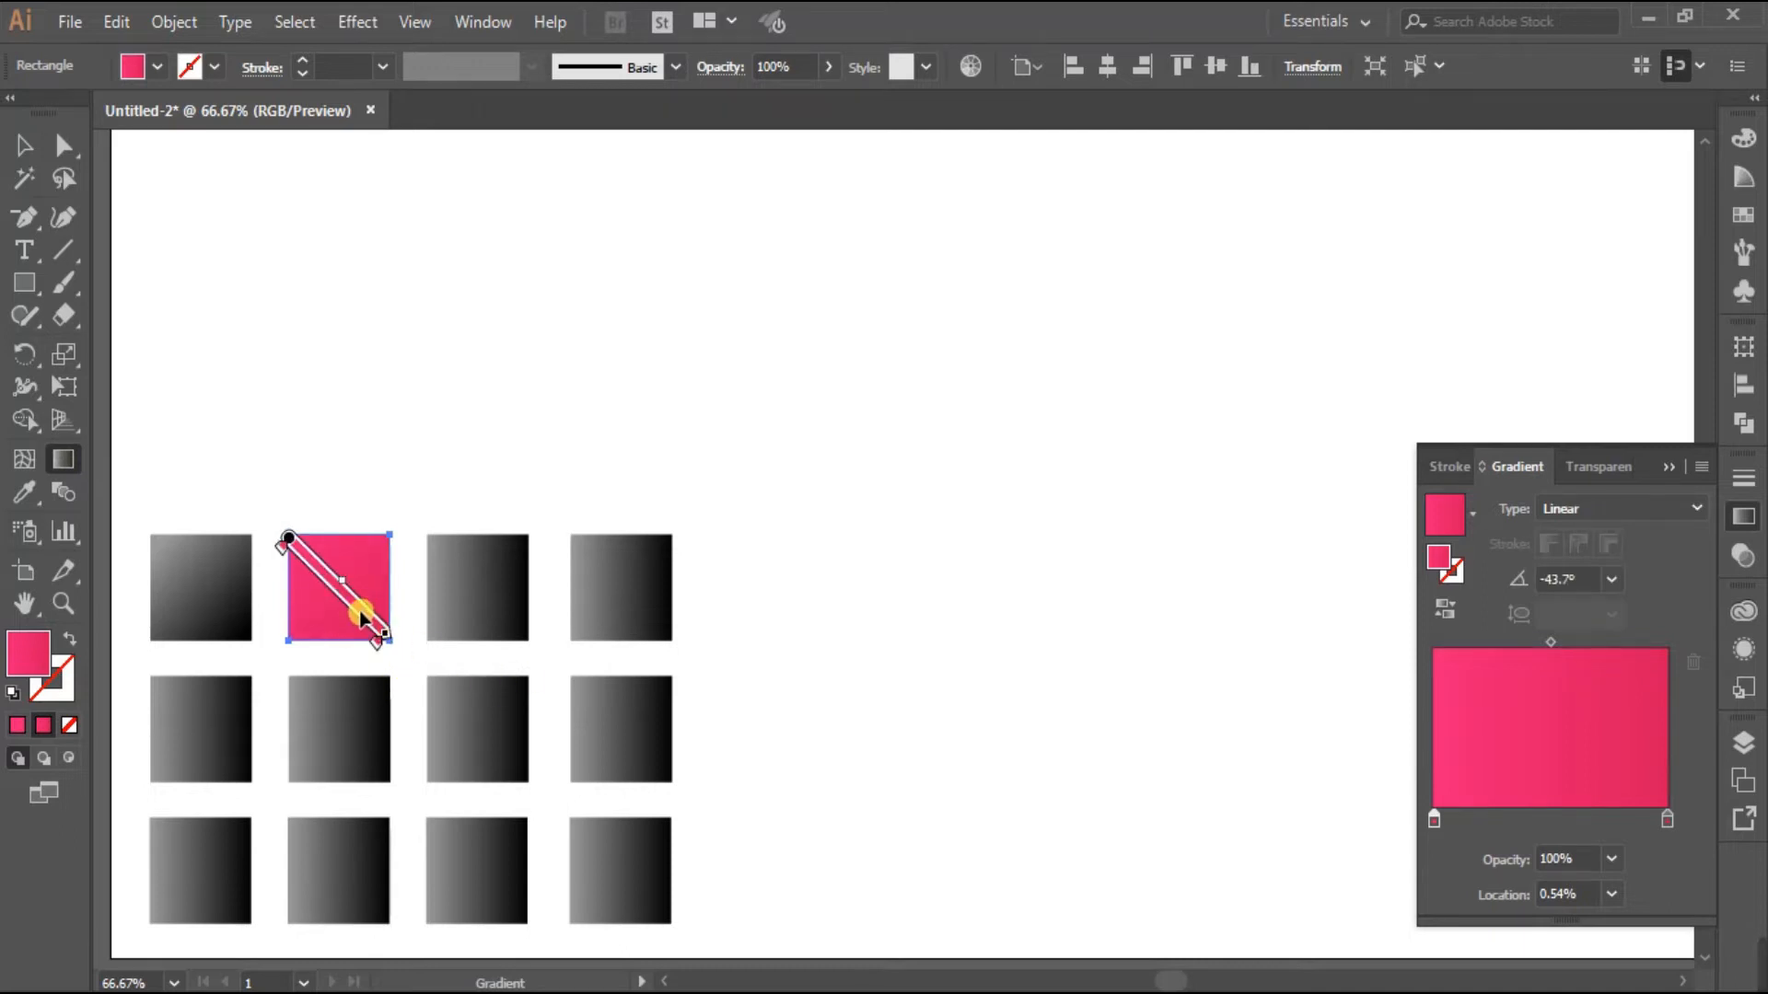
key(v)
click(346, 375)
Recolour the gradient of the top row's third square from light blue at the start to darker blue at the end
click(501, 633)
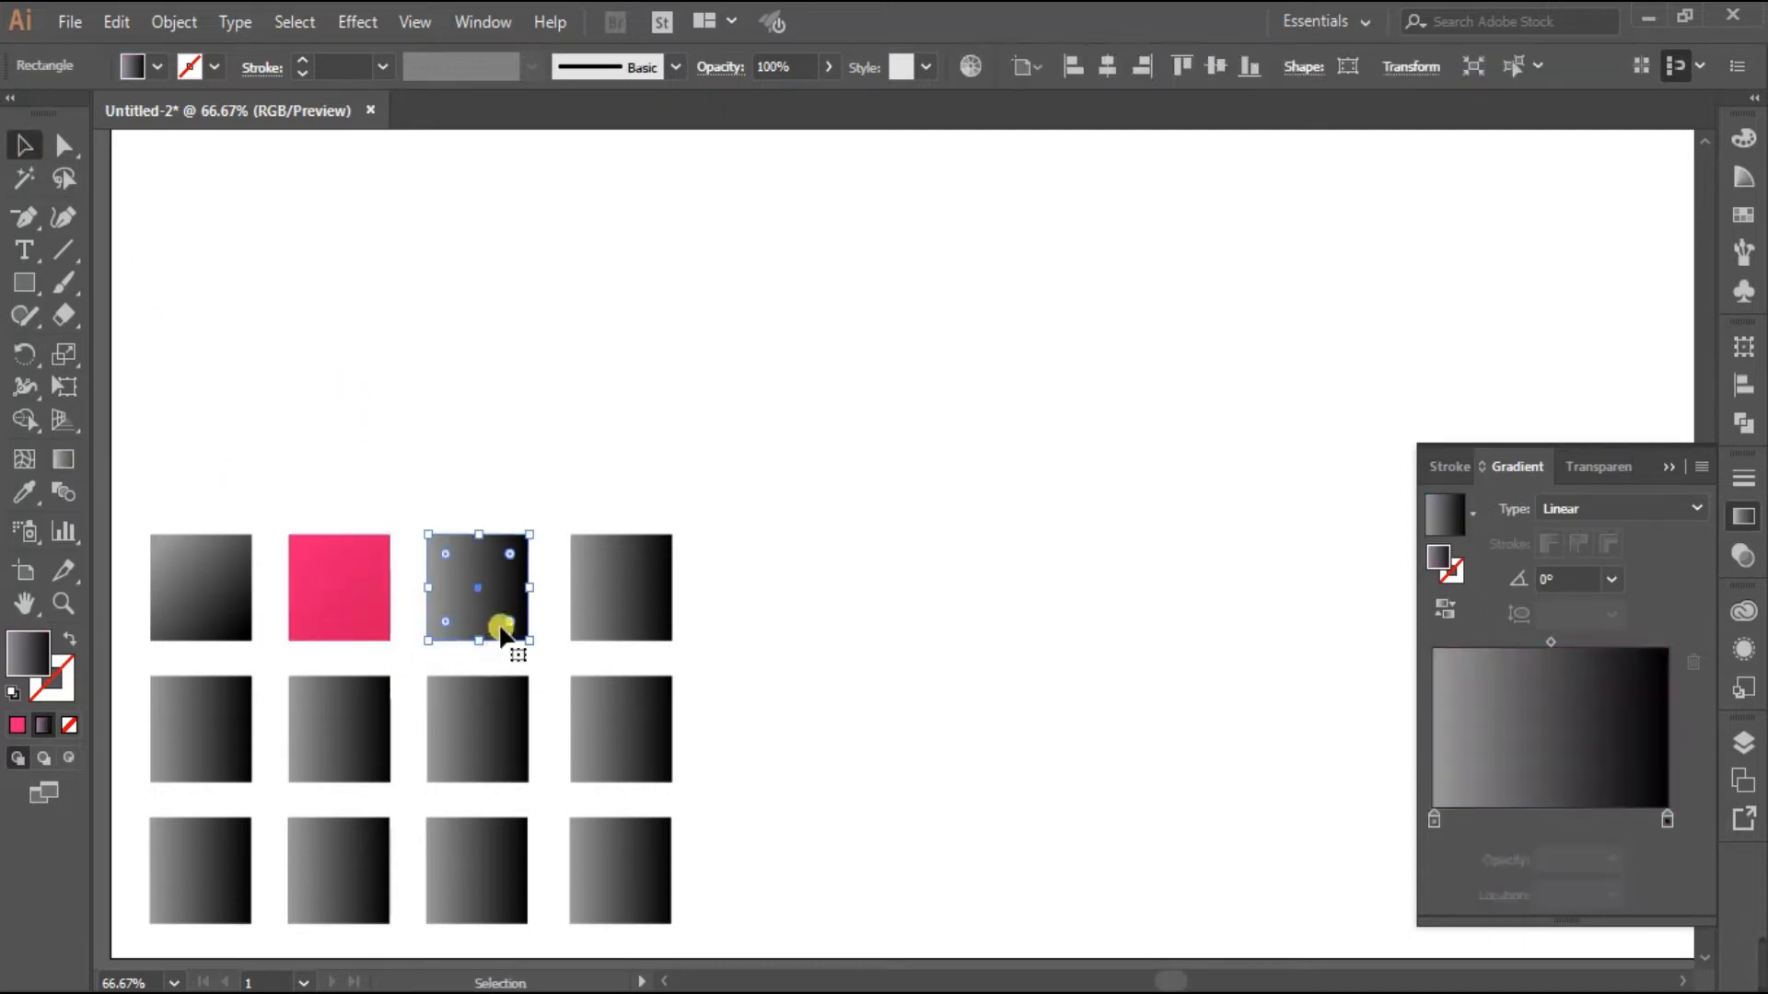
double_click(1667, 819)
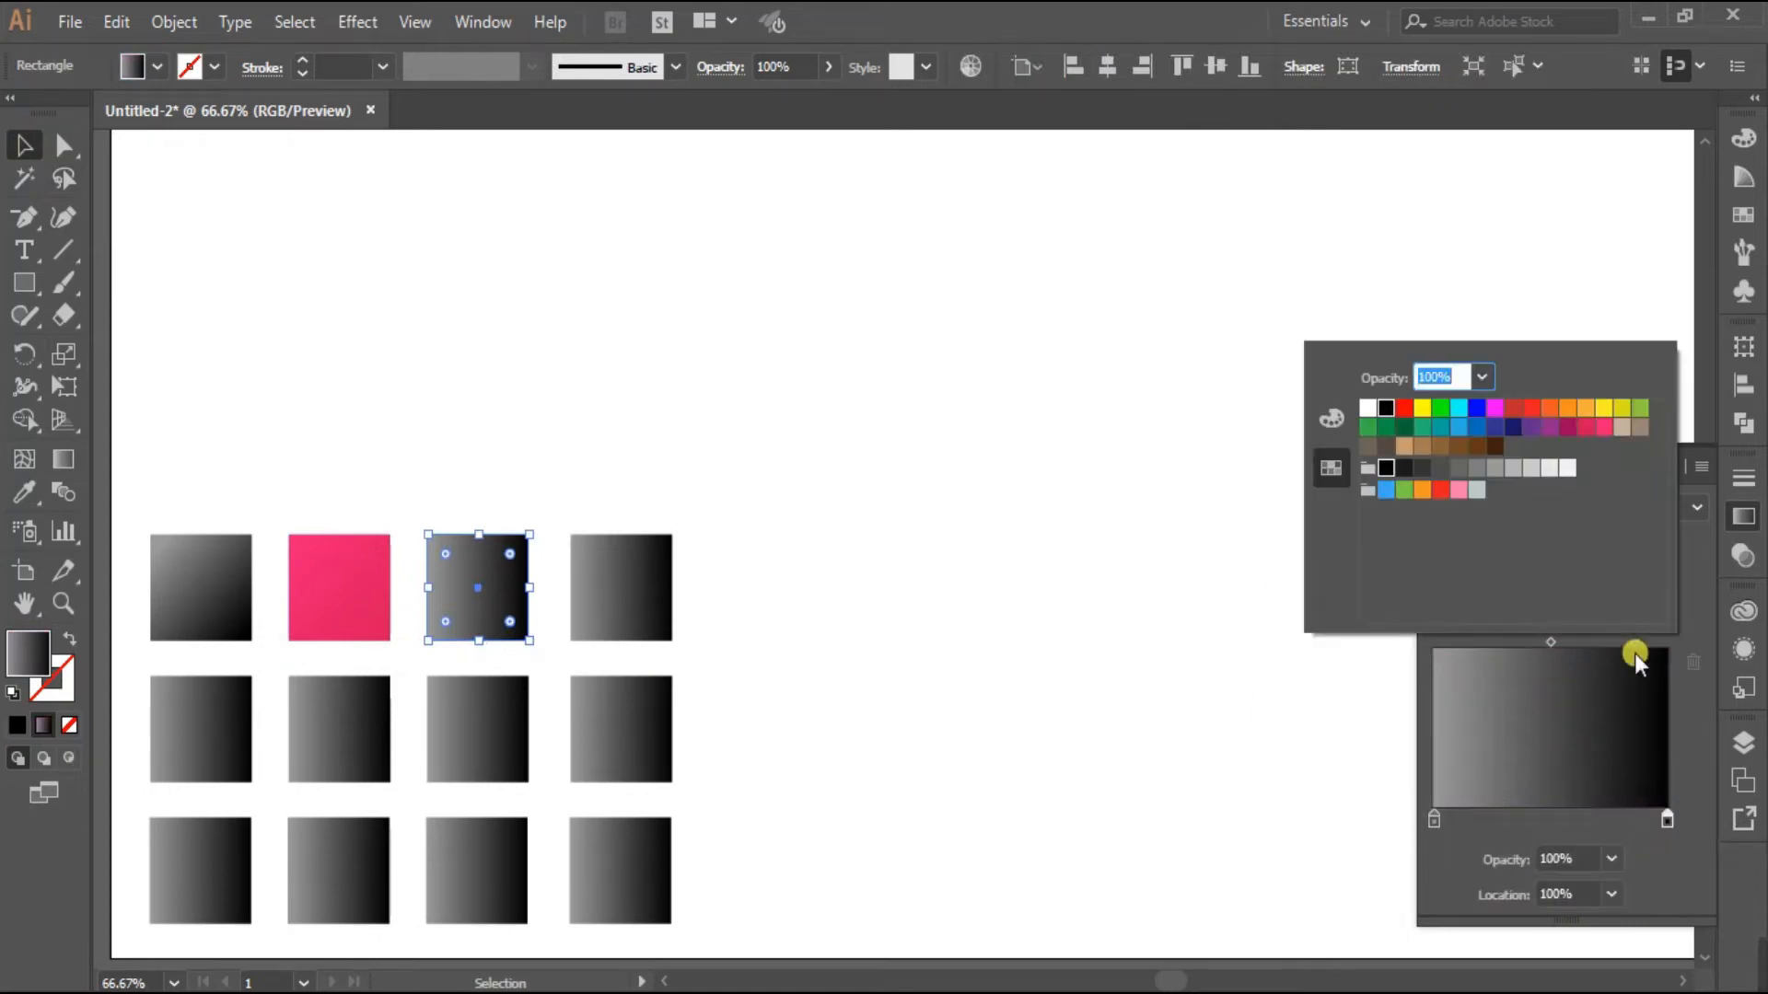
click(1476, 431)
double_click(1434, 819)
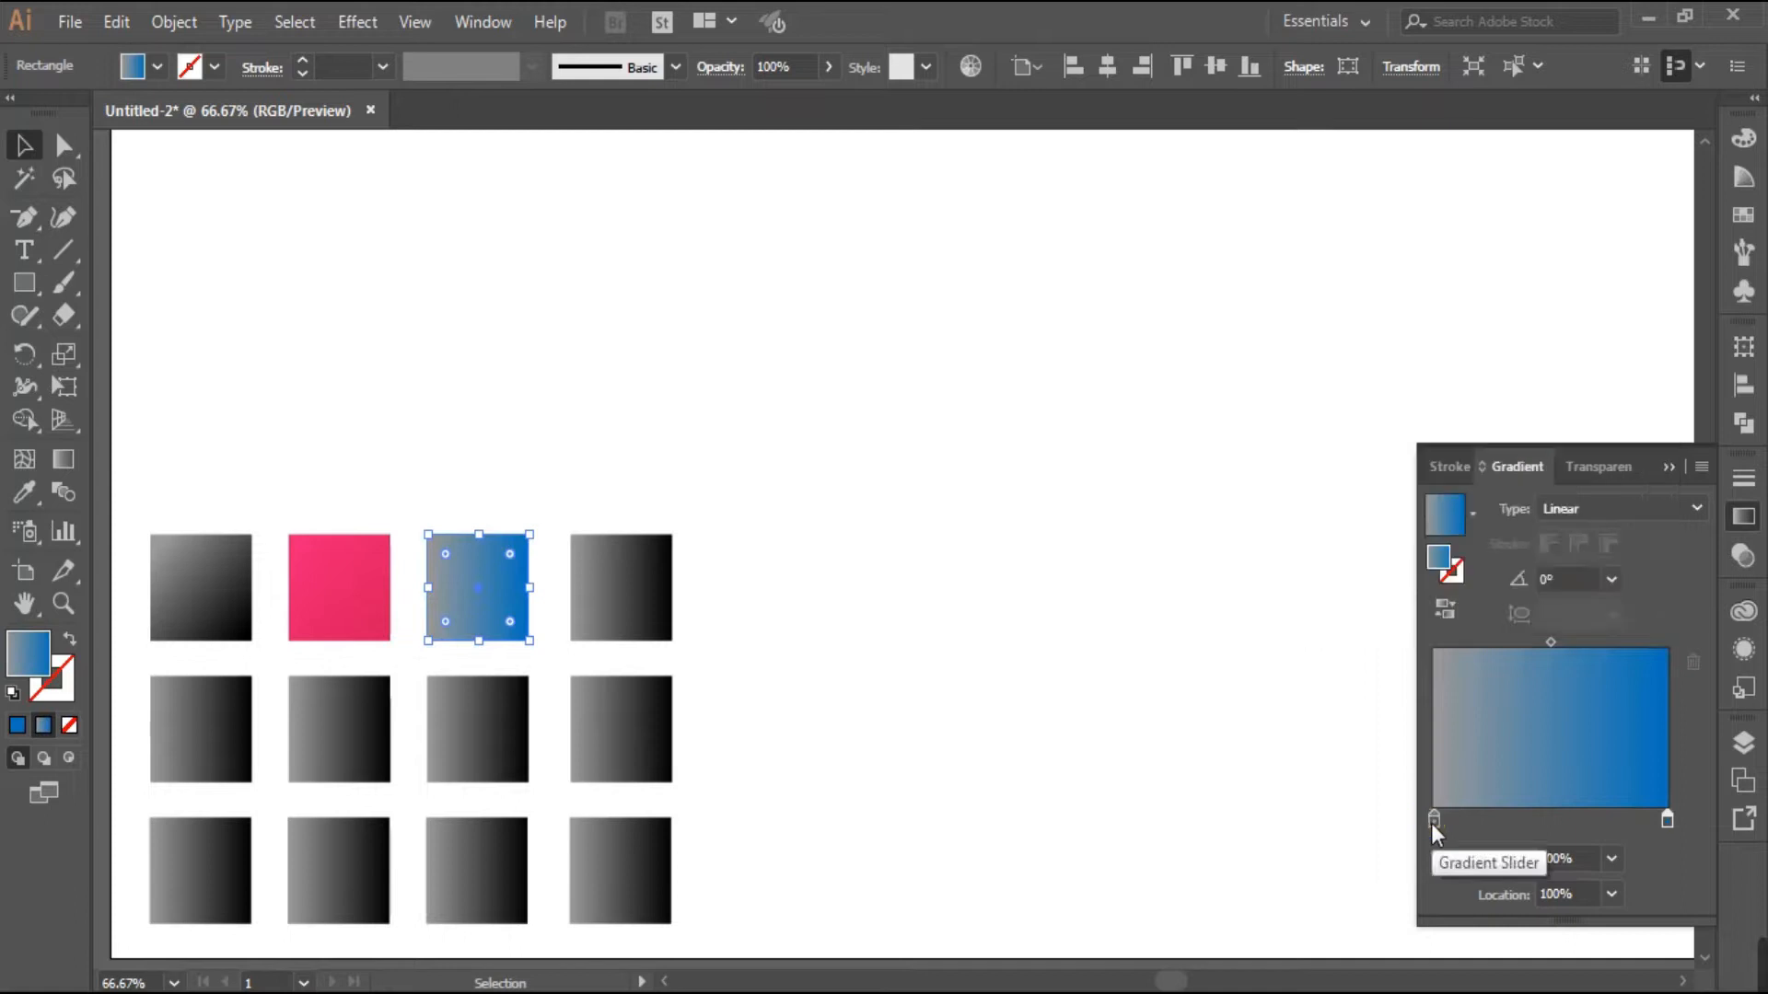
click(1459, 427)
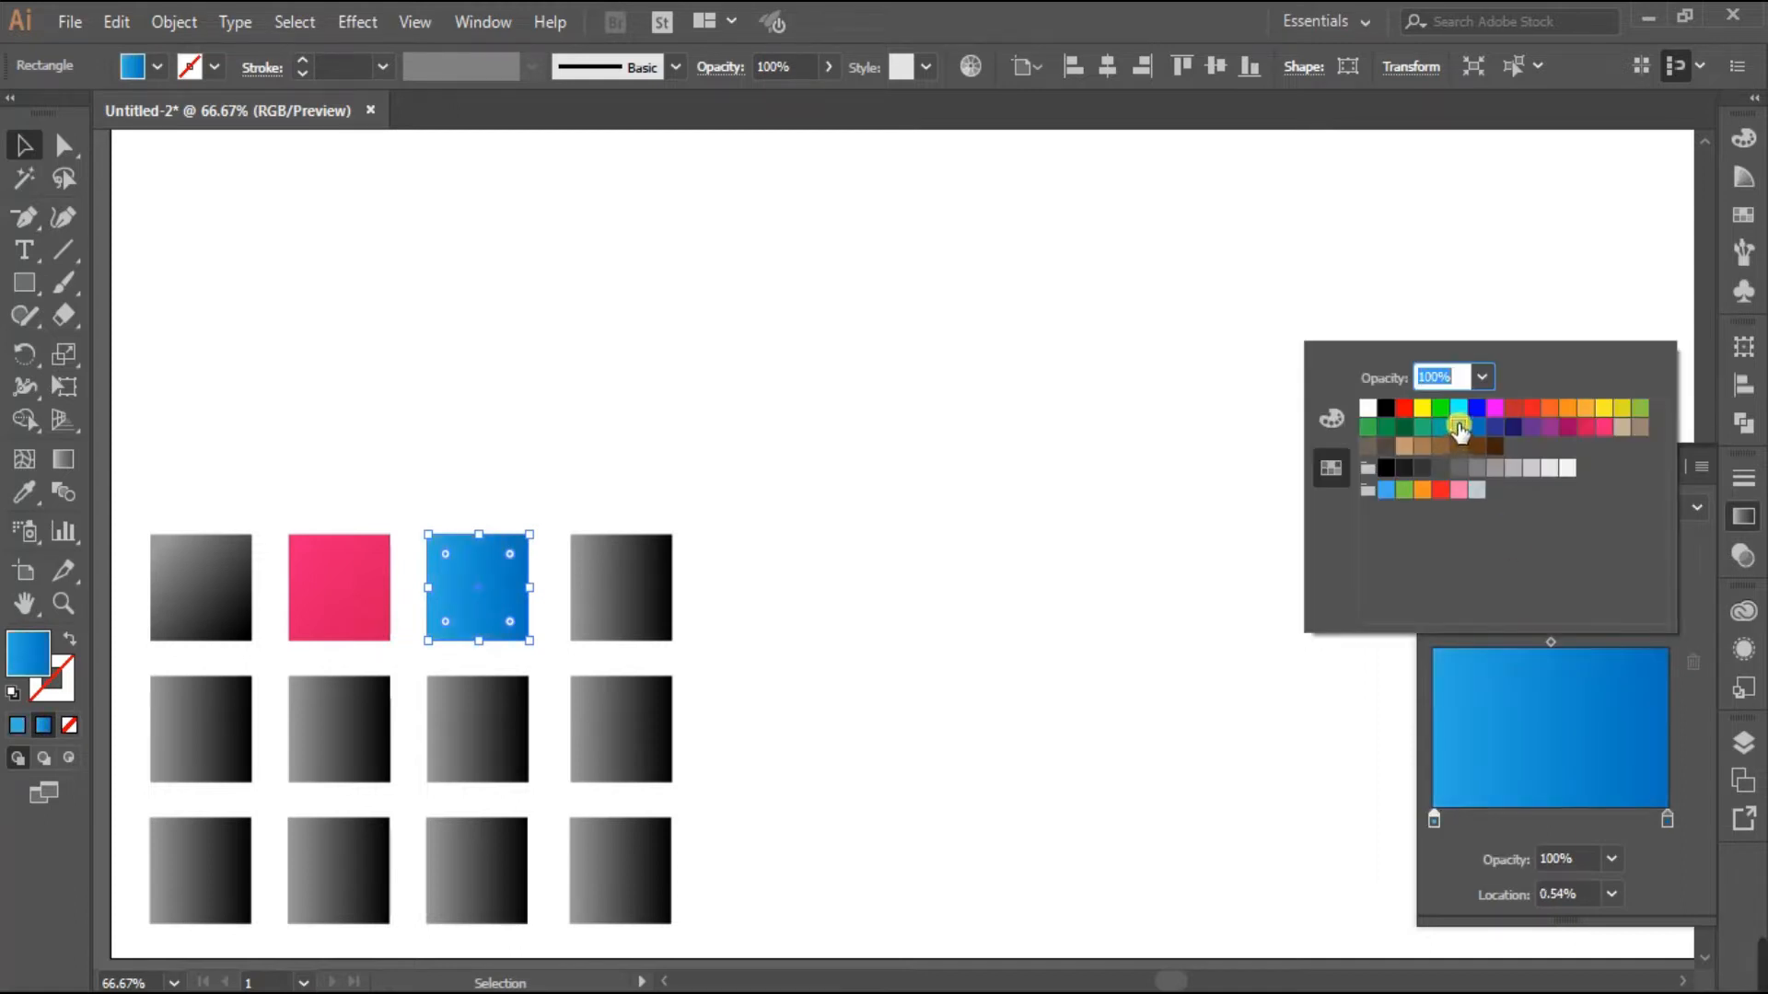
Angle the blue square's gradient diagonally to about -43°, running from its upper-left to its lower-right corner
click(65, 460)
mouse_move(526, 594)
mouse_down()
mouse_move(547, 593)
mouse_move(560, 638)
mouse_move(545, 705)
mouse_up()
drag(502, 621, 474, 592)
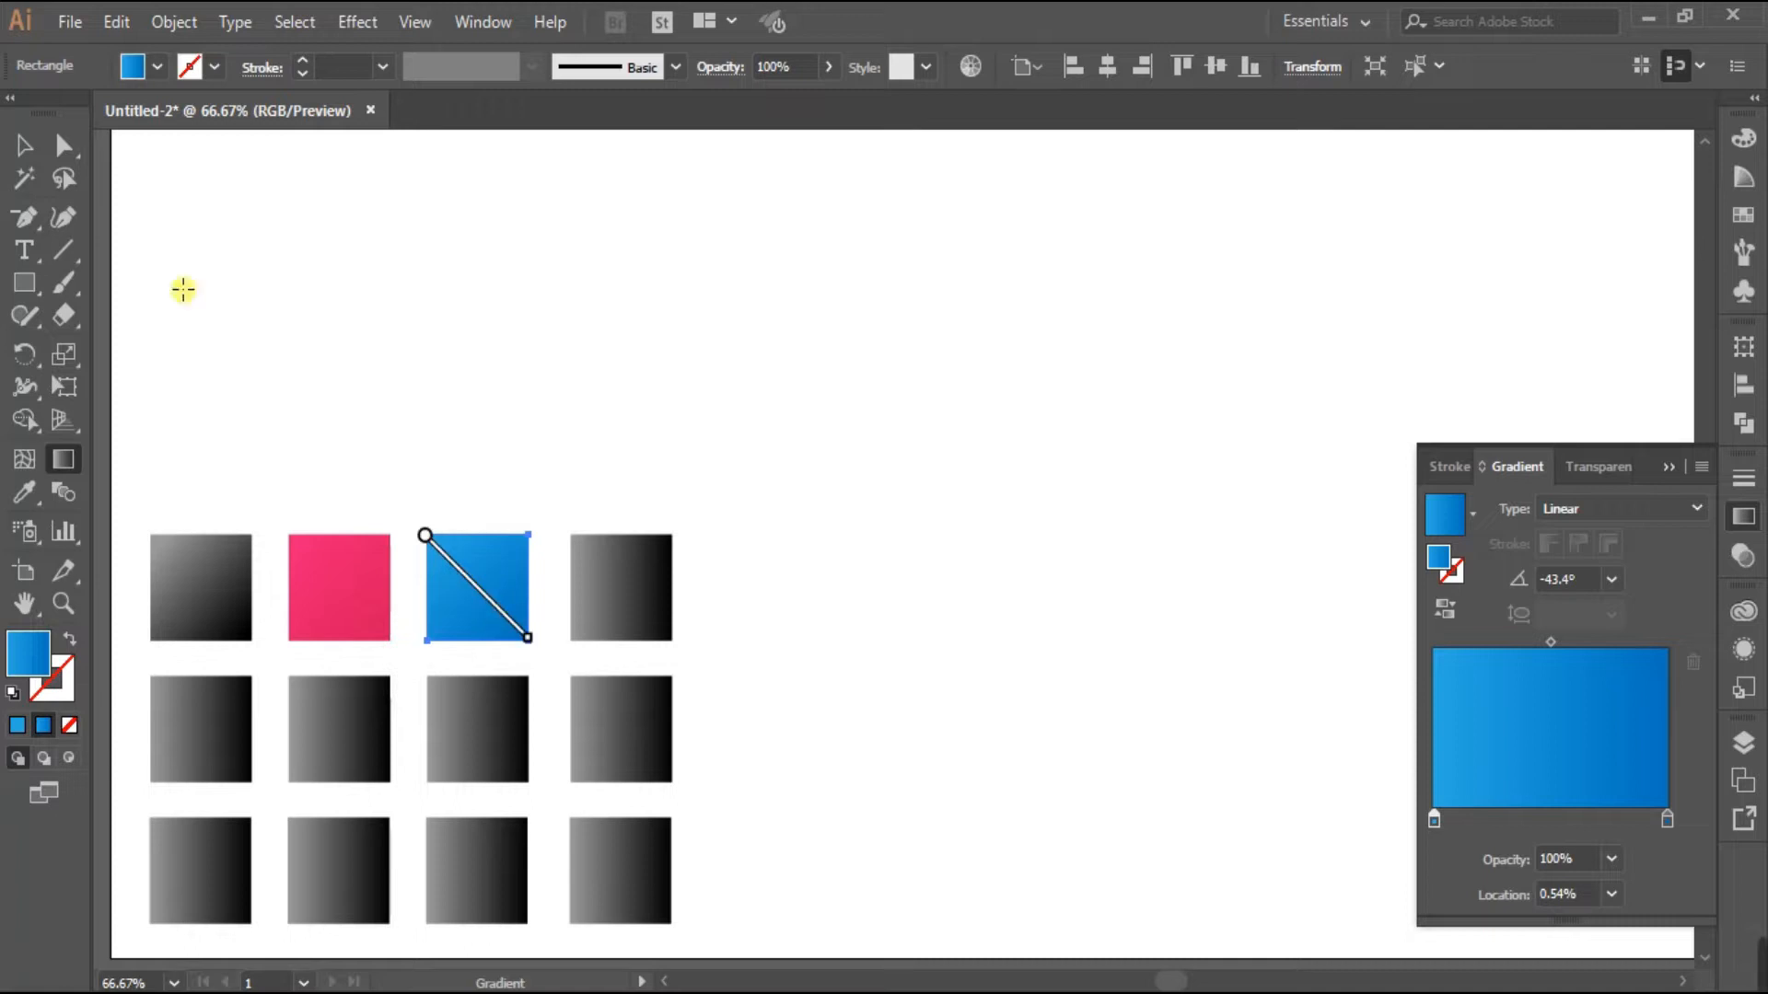
click(25, 146)
click(488, 419)
Recolour the gradient of the top row's fourth square from yellow at the start to light orange at the end
click(615, 607)
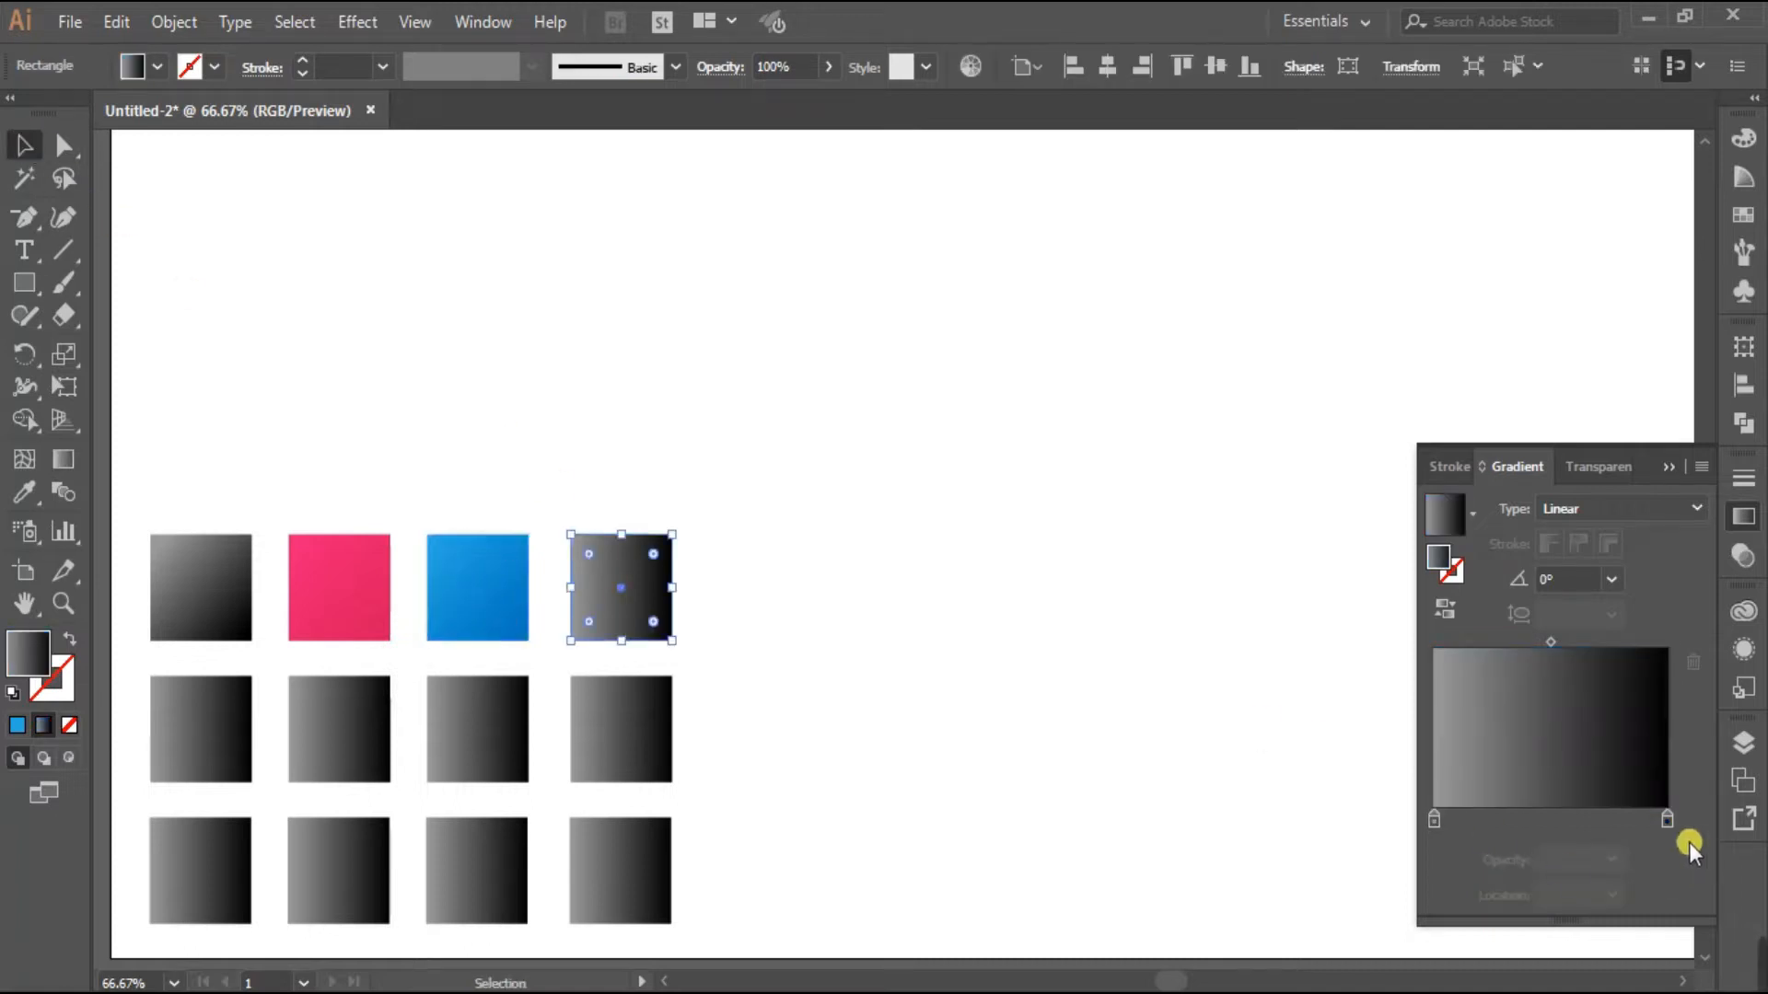
double_click(1666, 821)
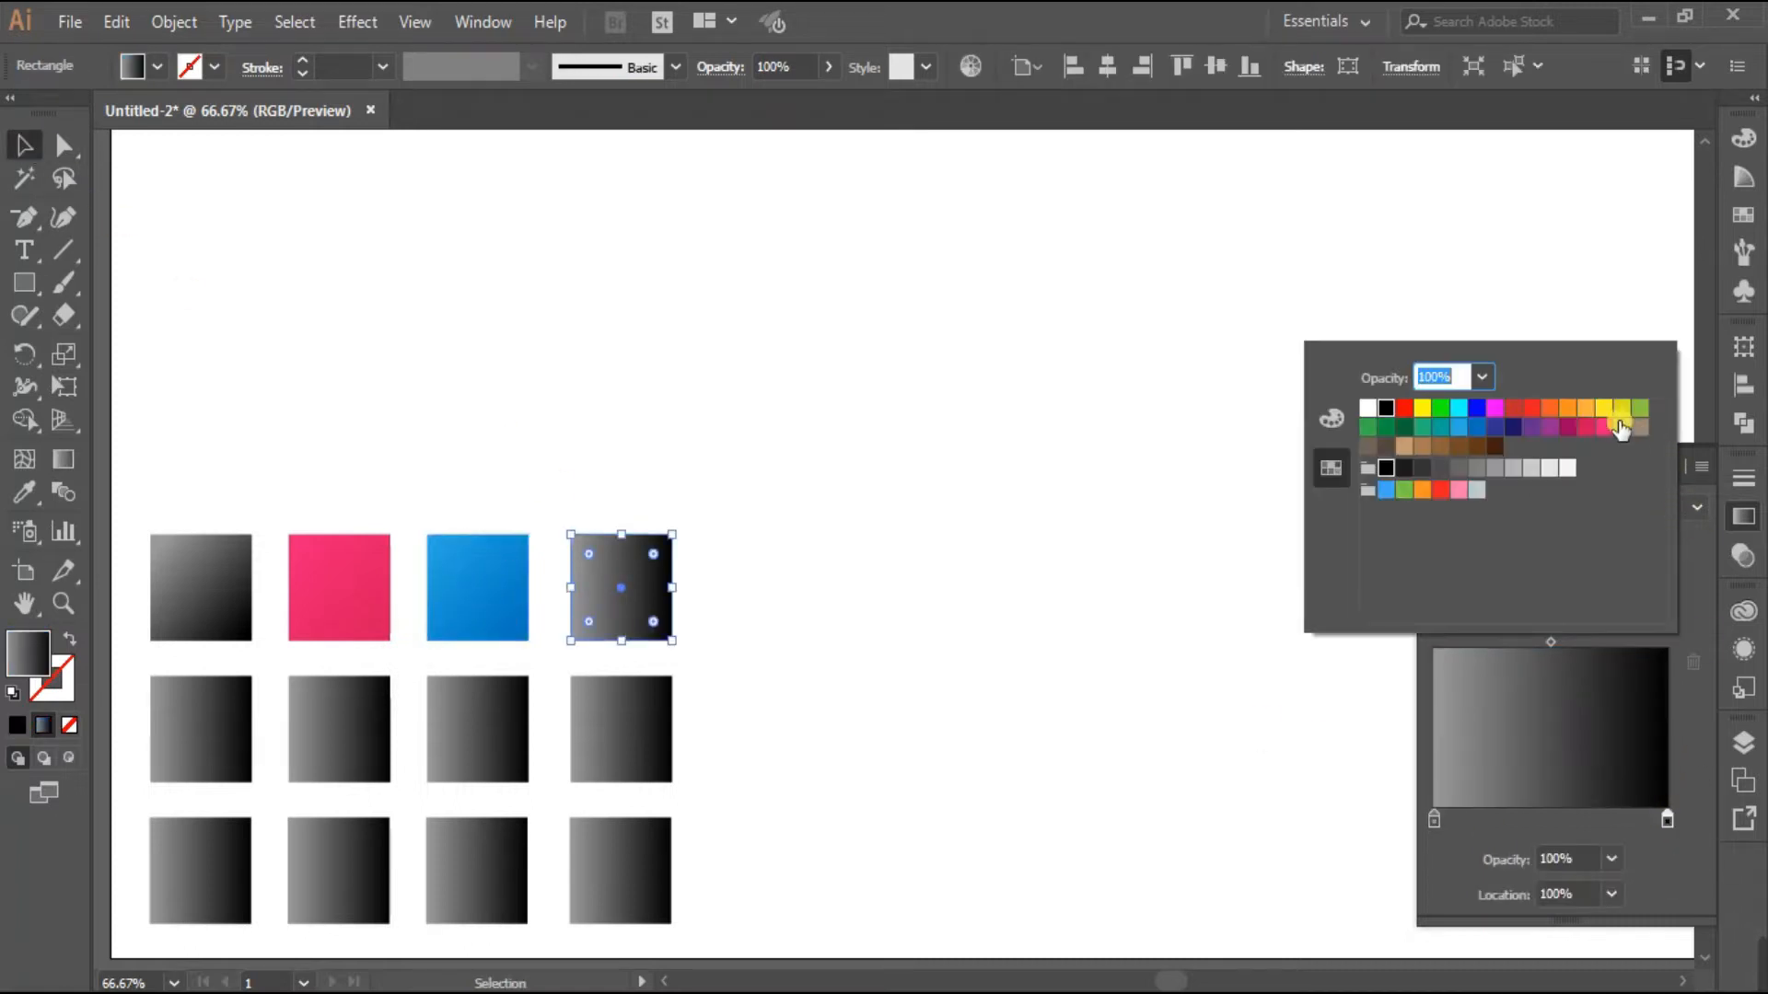
click(1586, 411)
double_click(1438, 822)
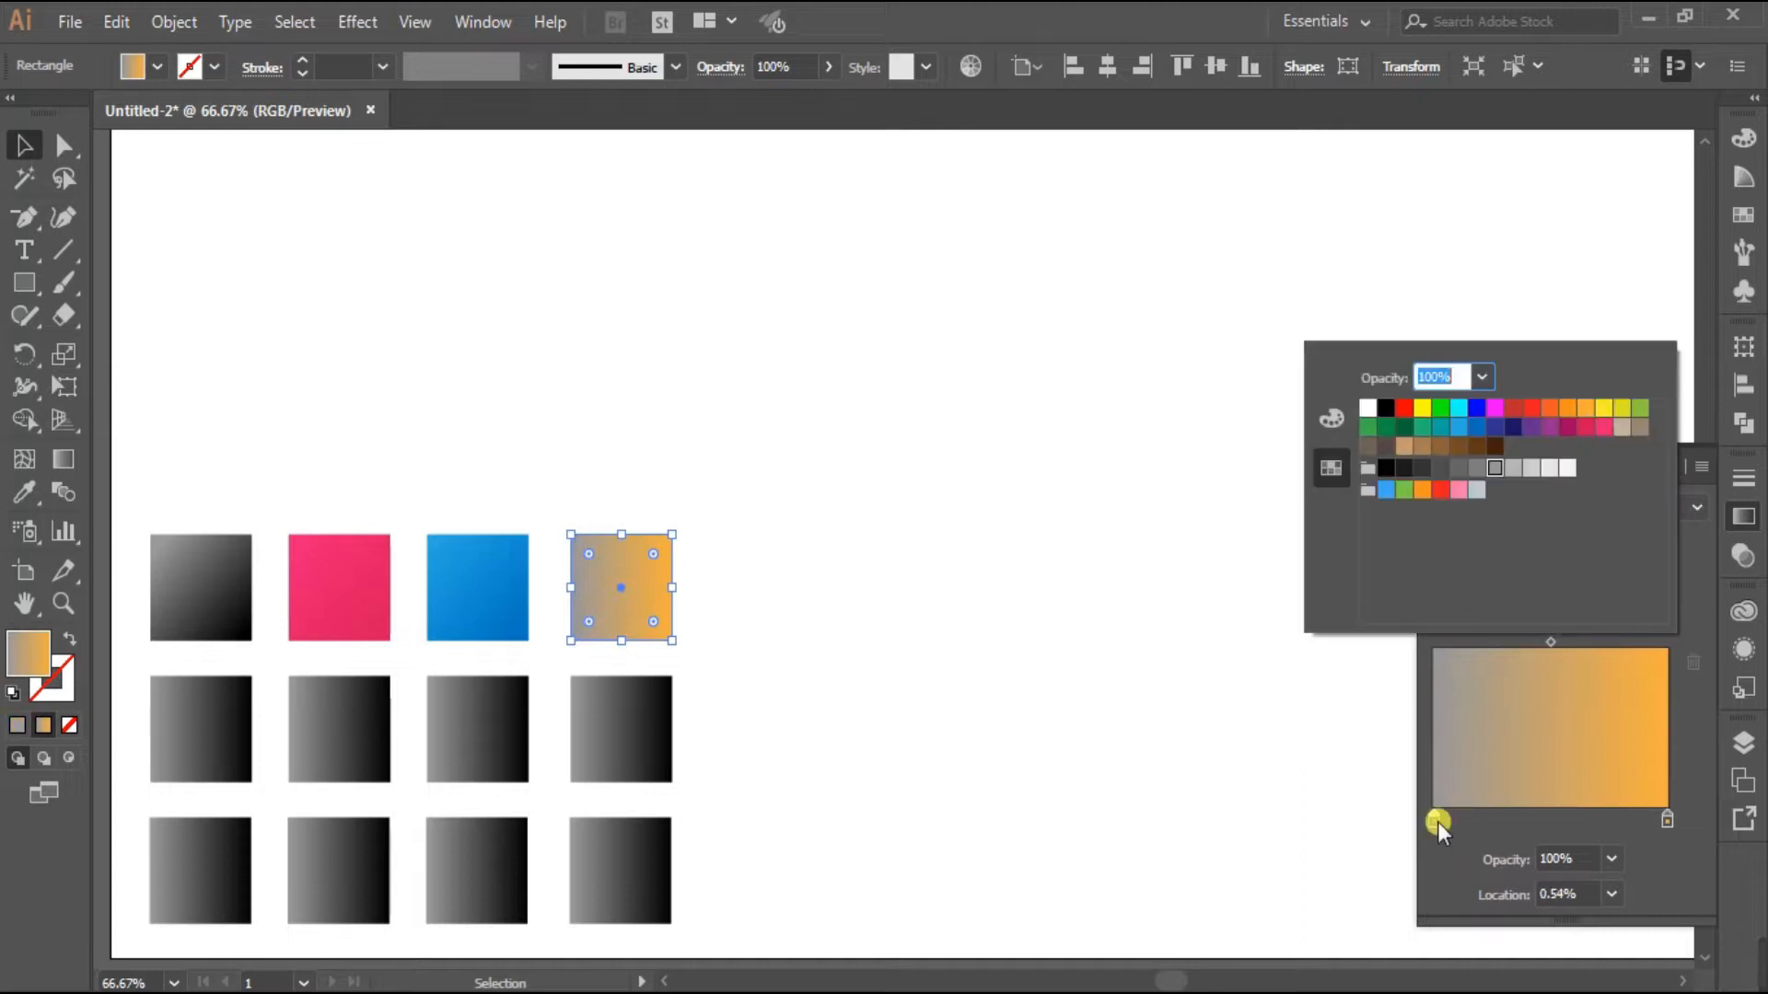
click(1601, 413)
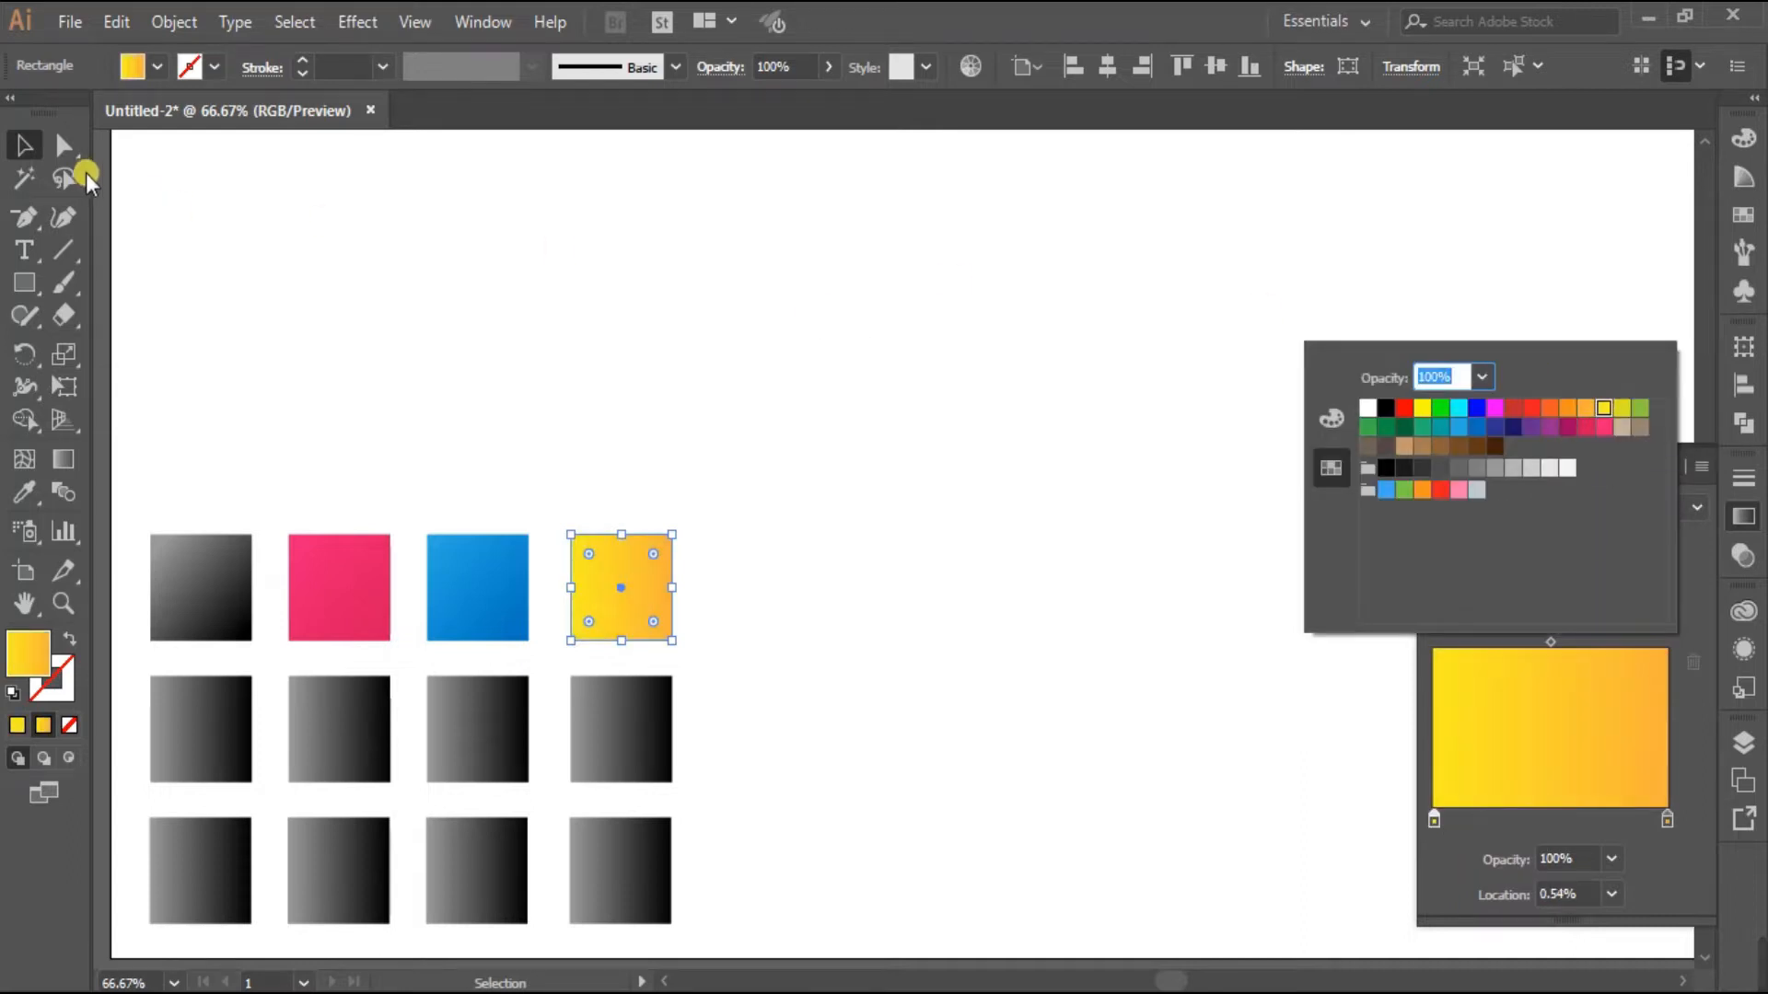
Angle the yellow square's gradient diagonally to about -45°, running from its upper-left to its lower-right corner
click(64, 465)
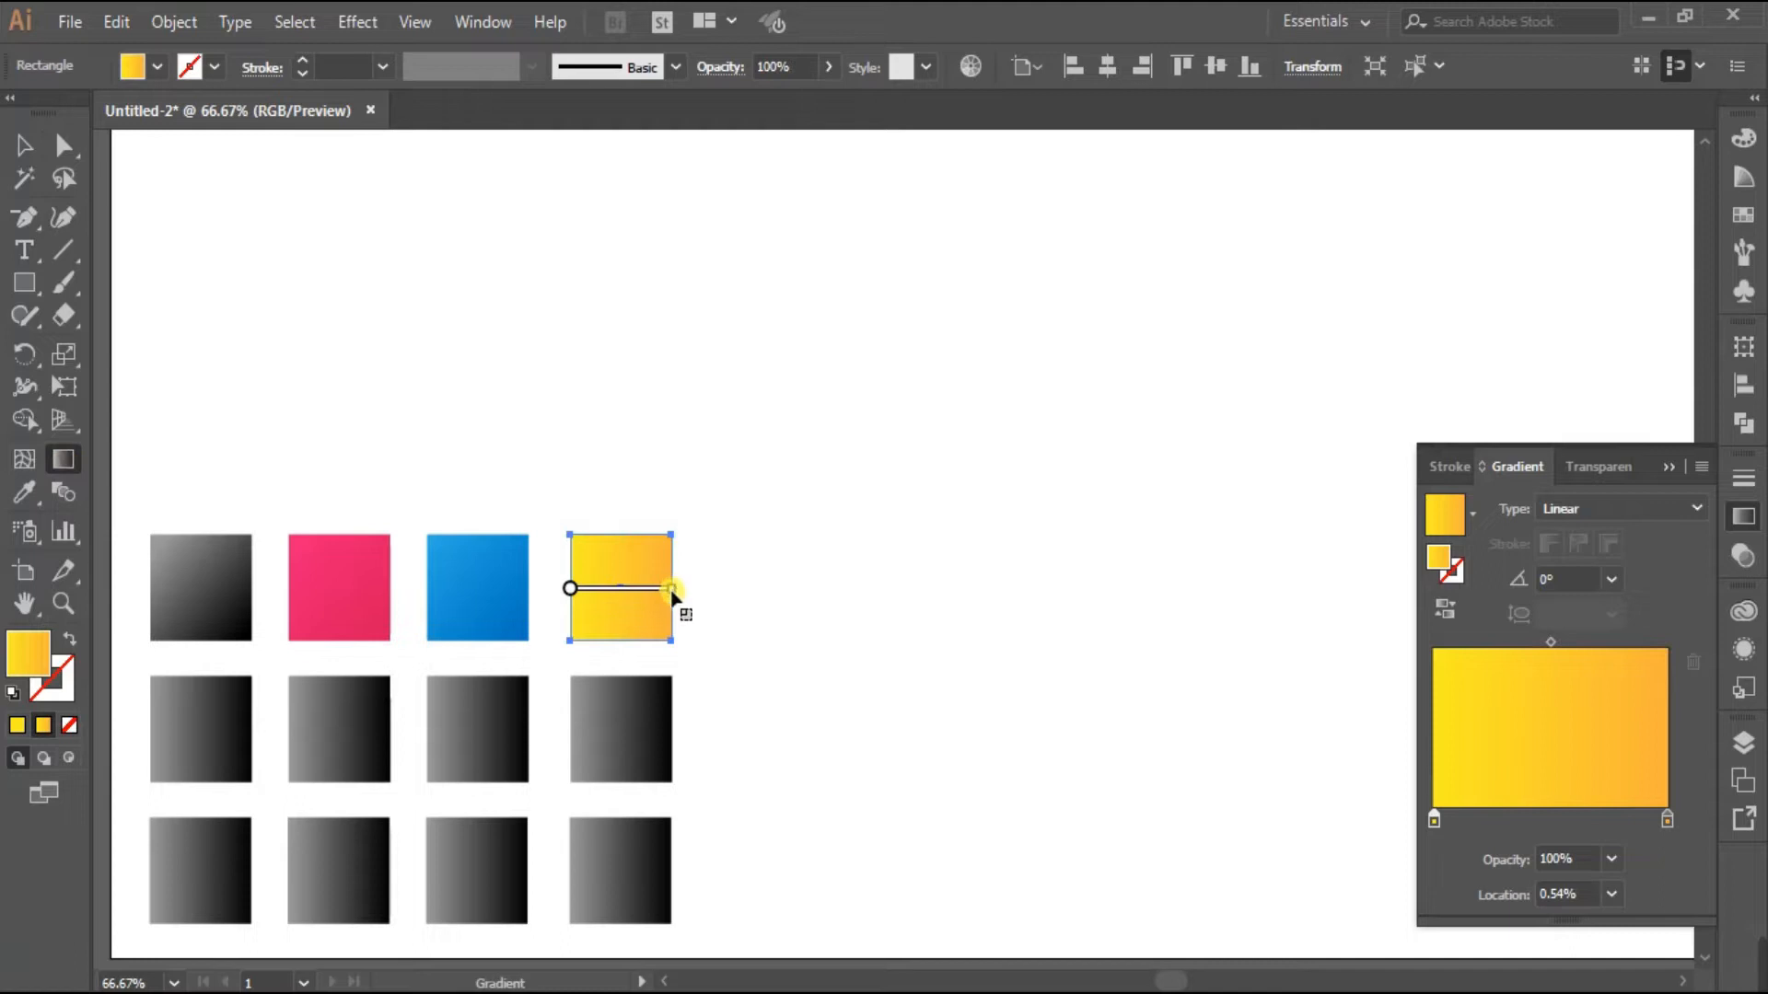
drag(718, 597, 695, 714)
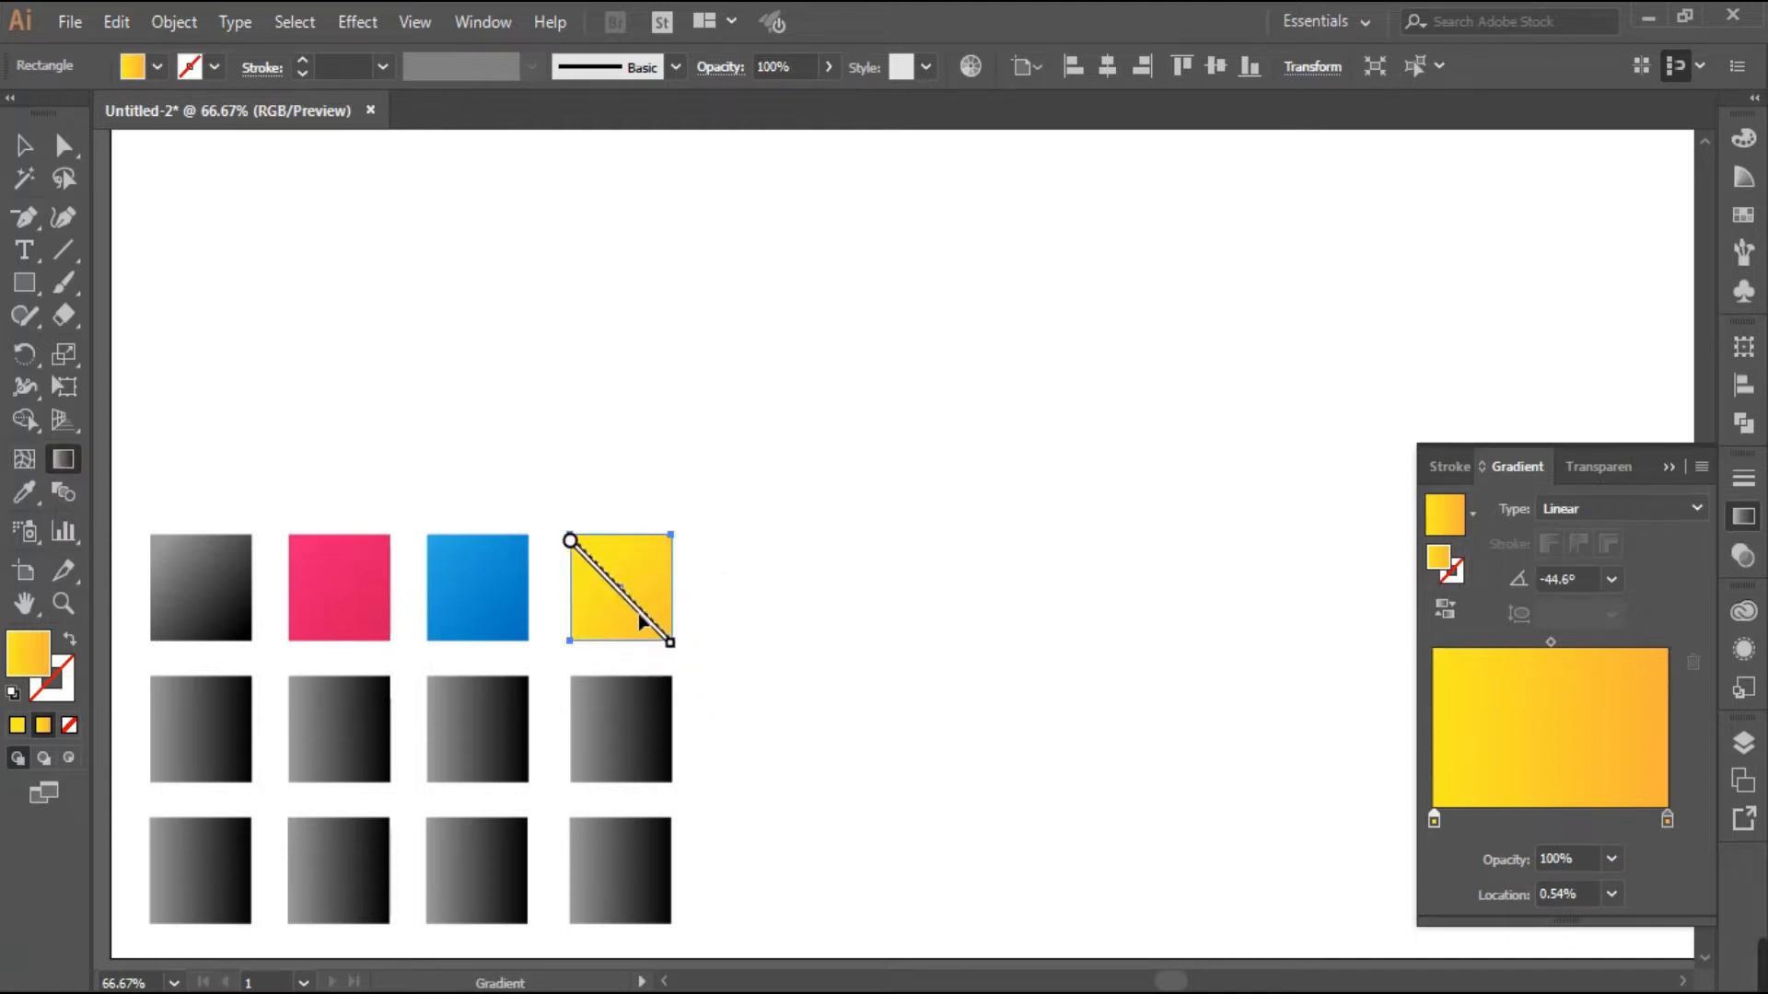
scroll(842, 548, down, 1)
click(1668, 466)
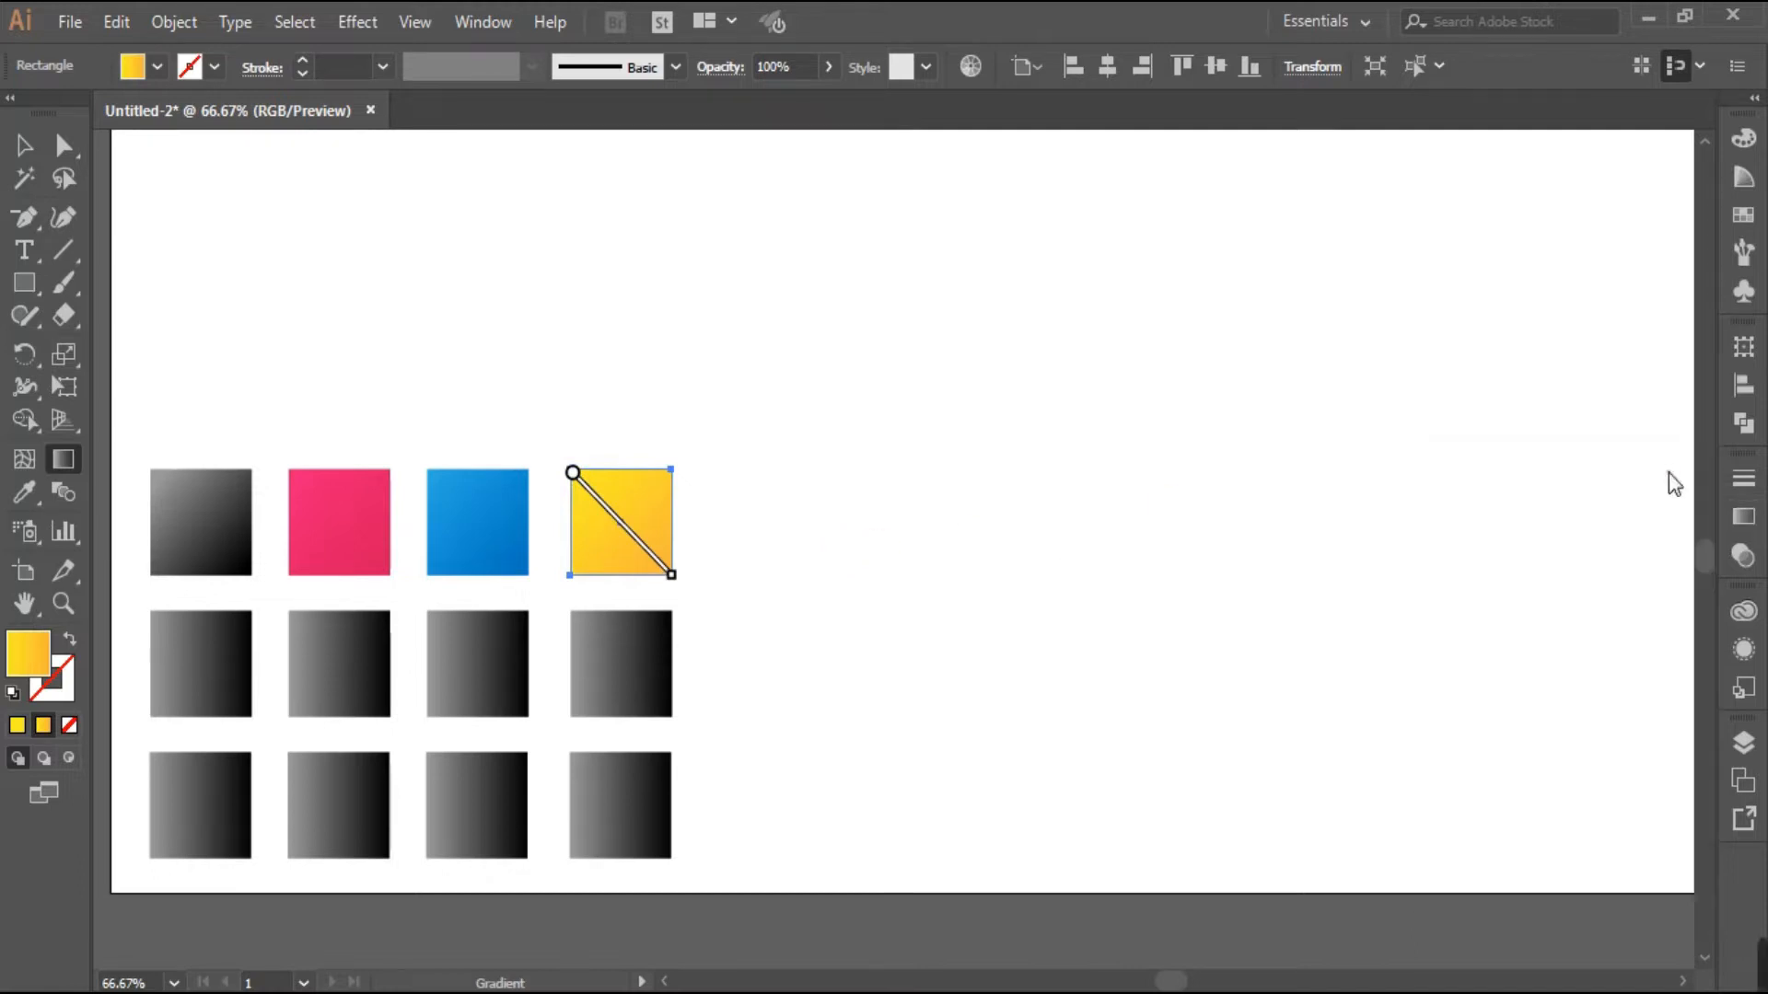
click(24, 146)
click(390, 286)
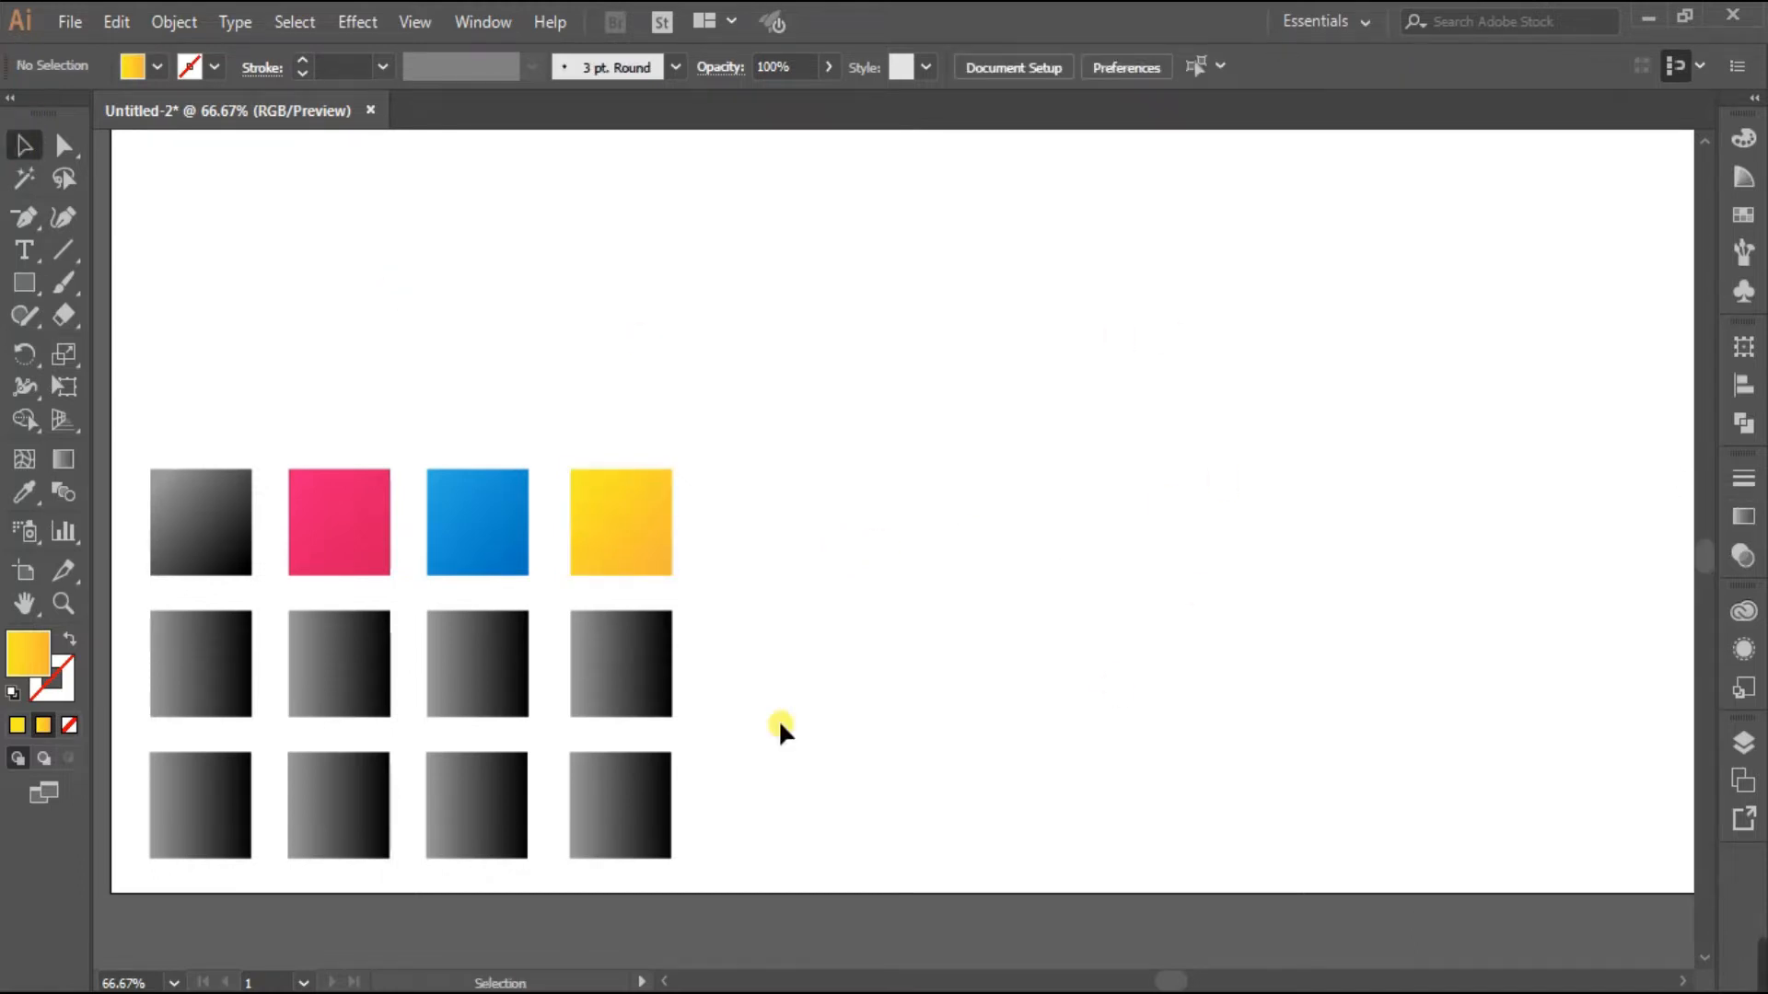
Fill the first column's middle square with a solid medium gray tint of black and its bottom square with the lightest gray tint
click(228, 692)
click(1743, 215)
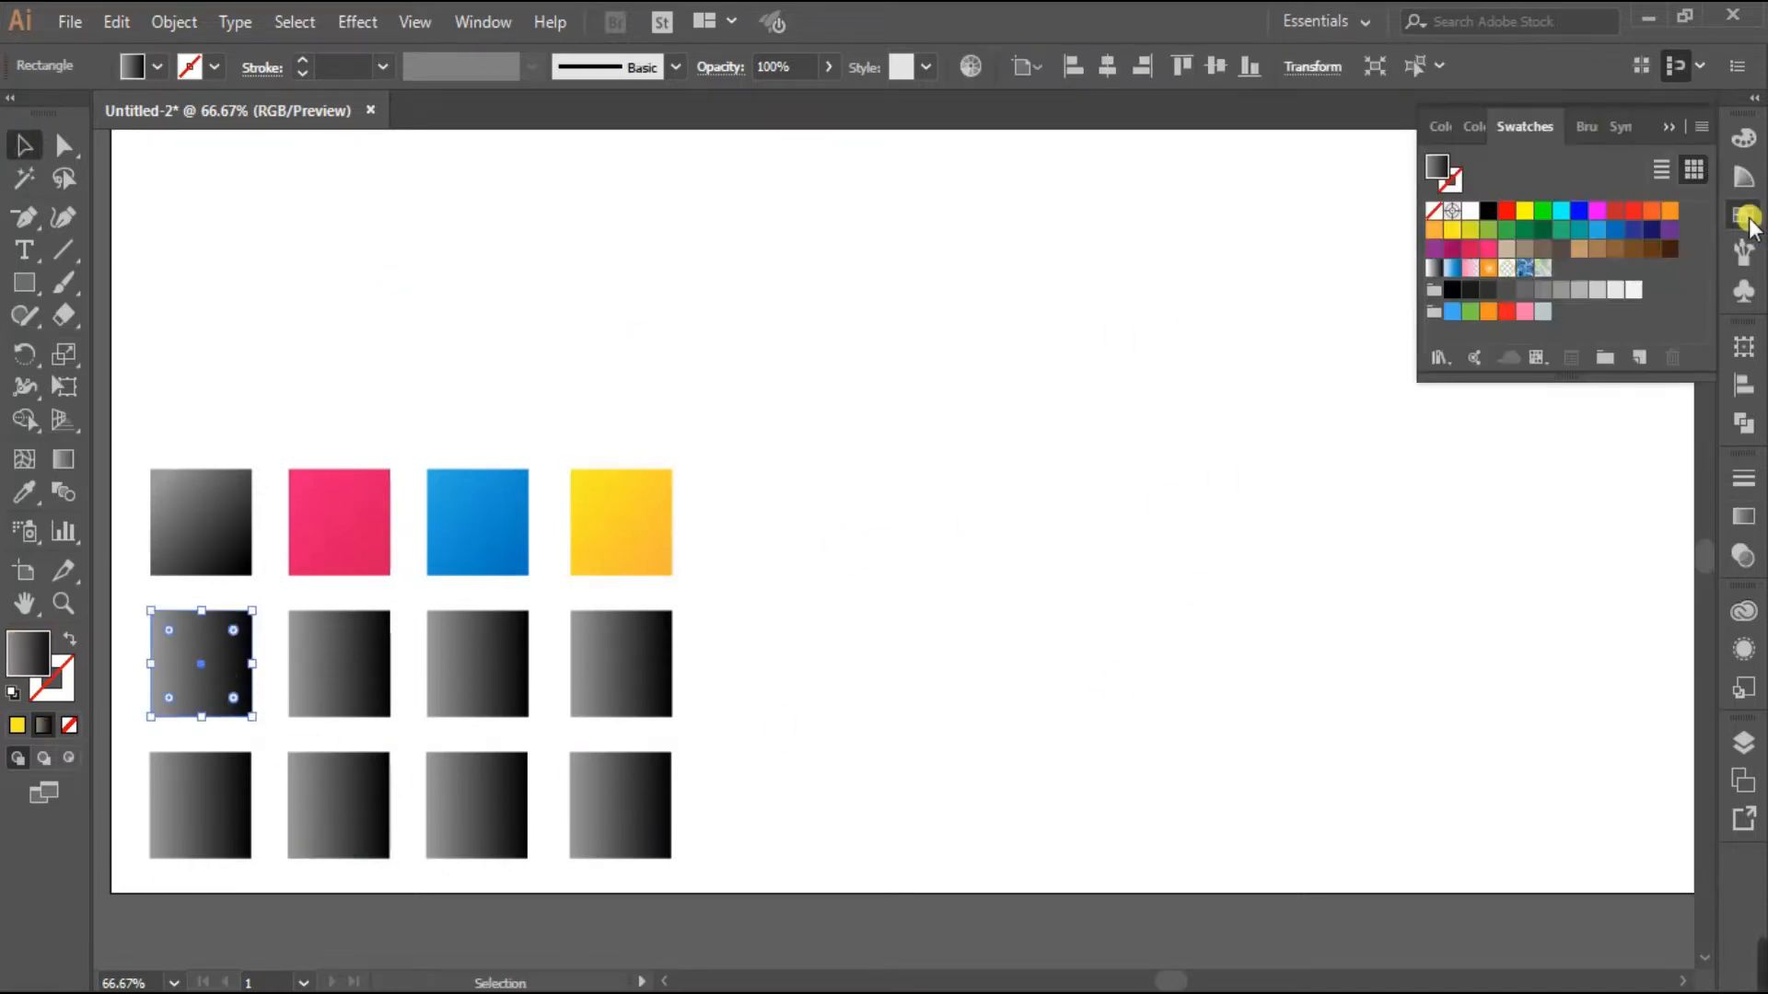
click(1487, 213)
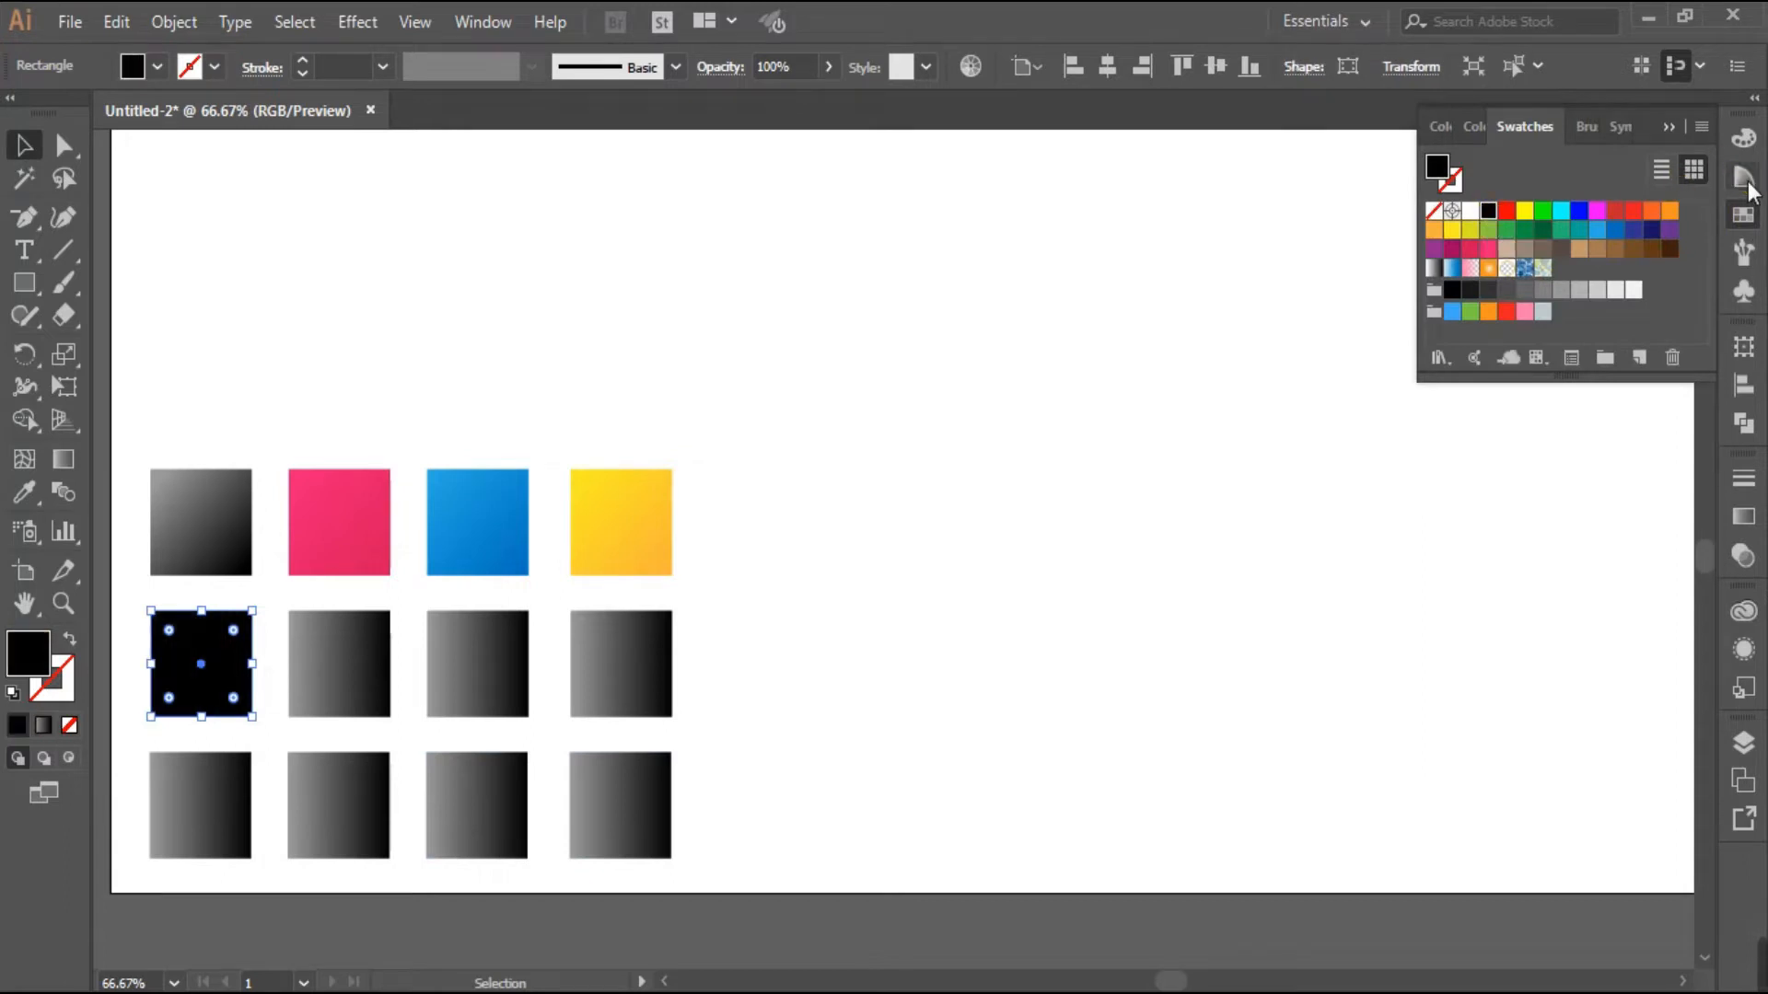
click(1743, 176)
click(1660, 241)
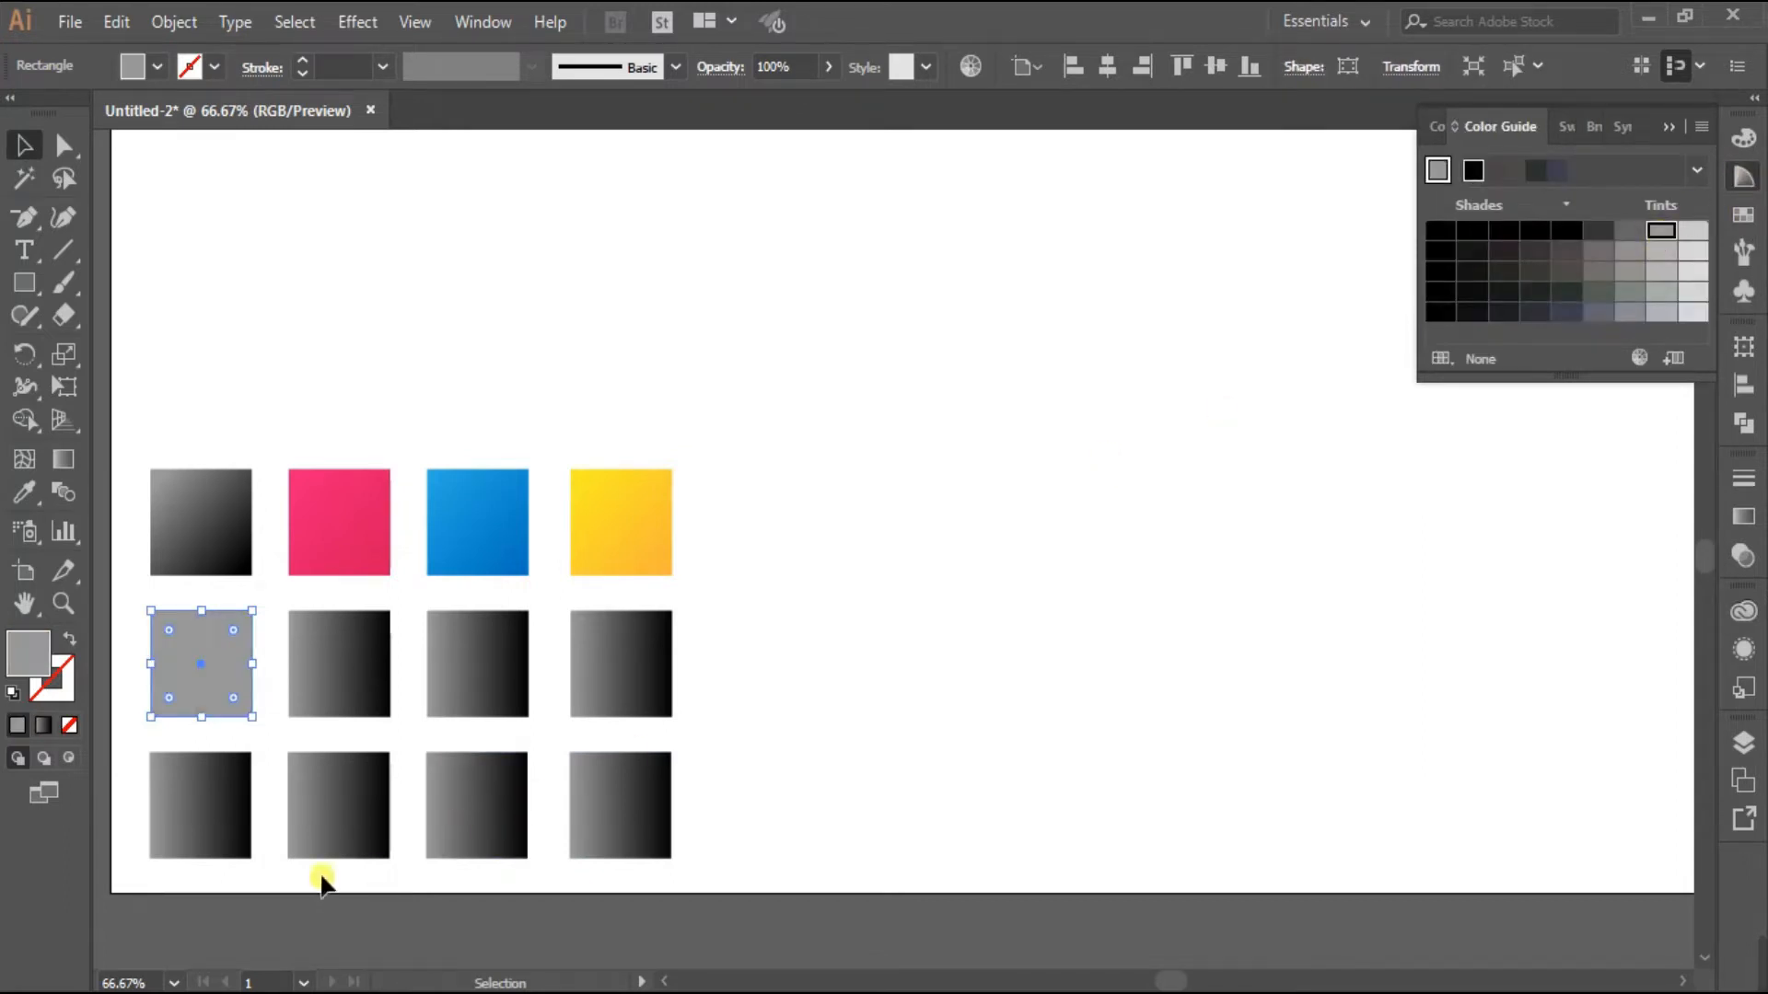
click(197, 846)
click(1692, 230)
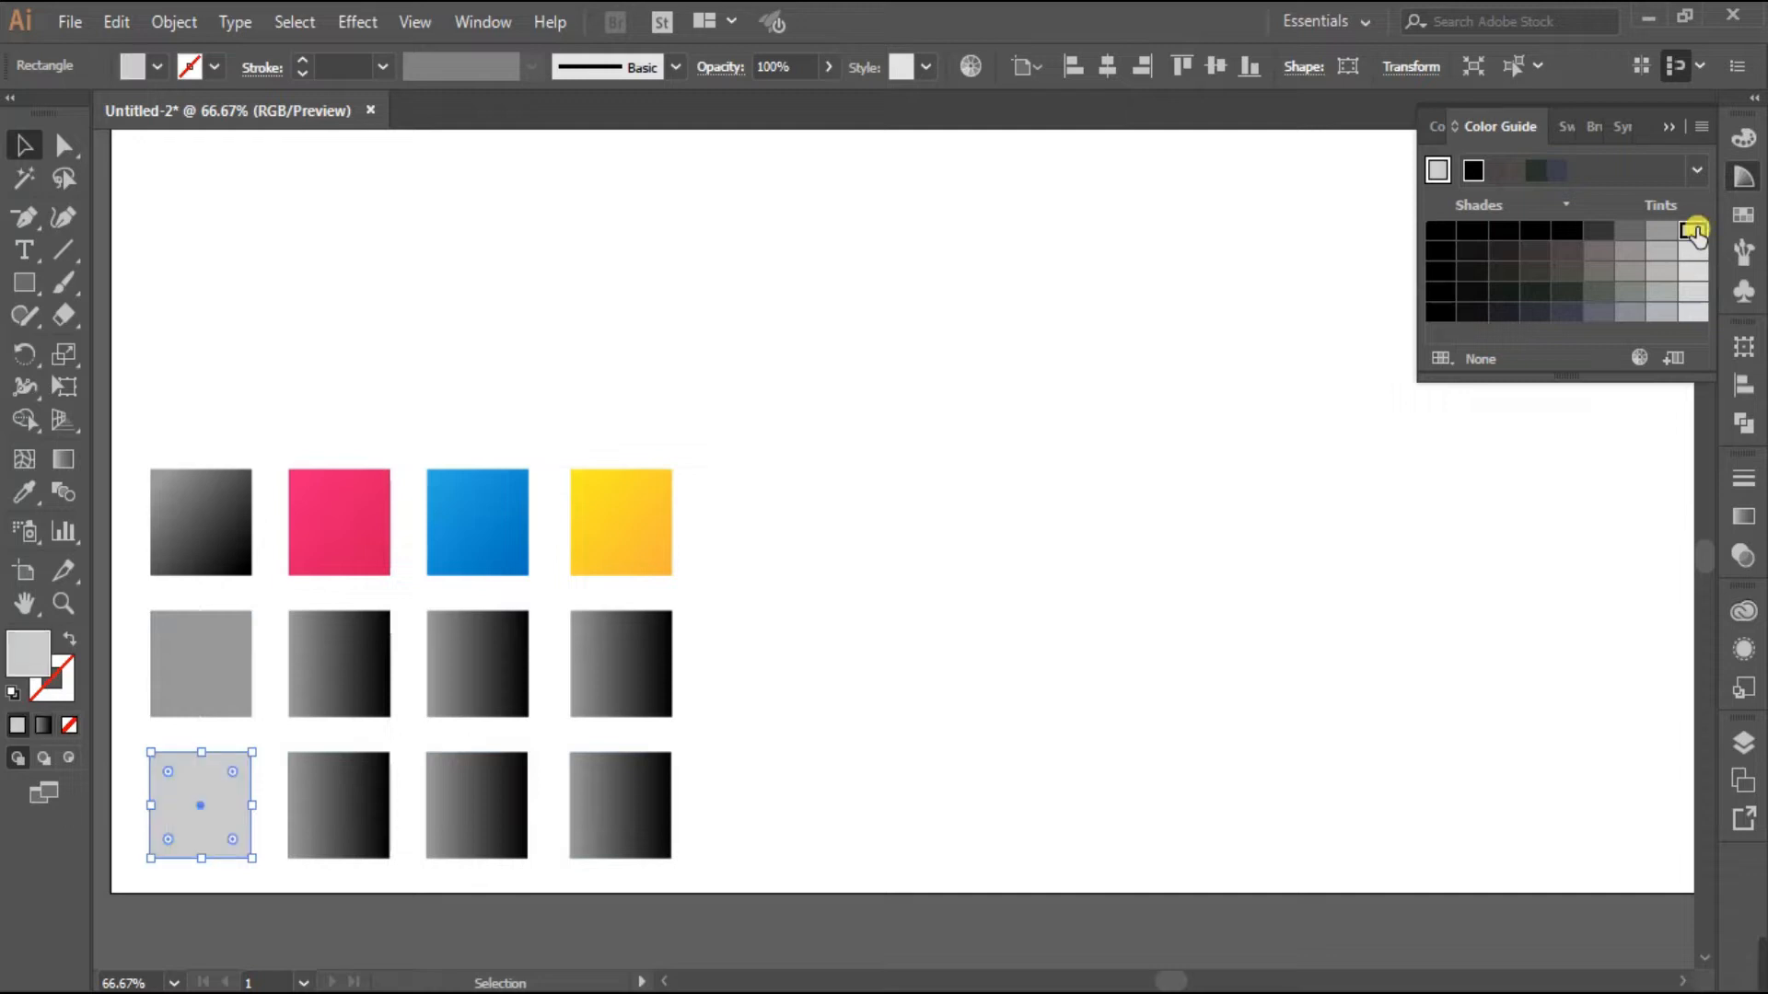
Fill the second column's middle square with the second-lightest tint of pink and its bottom square with the lightest pink tint
click(340, 664)
click(1743, 214)
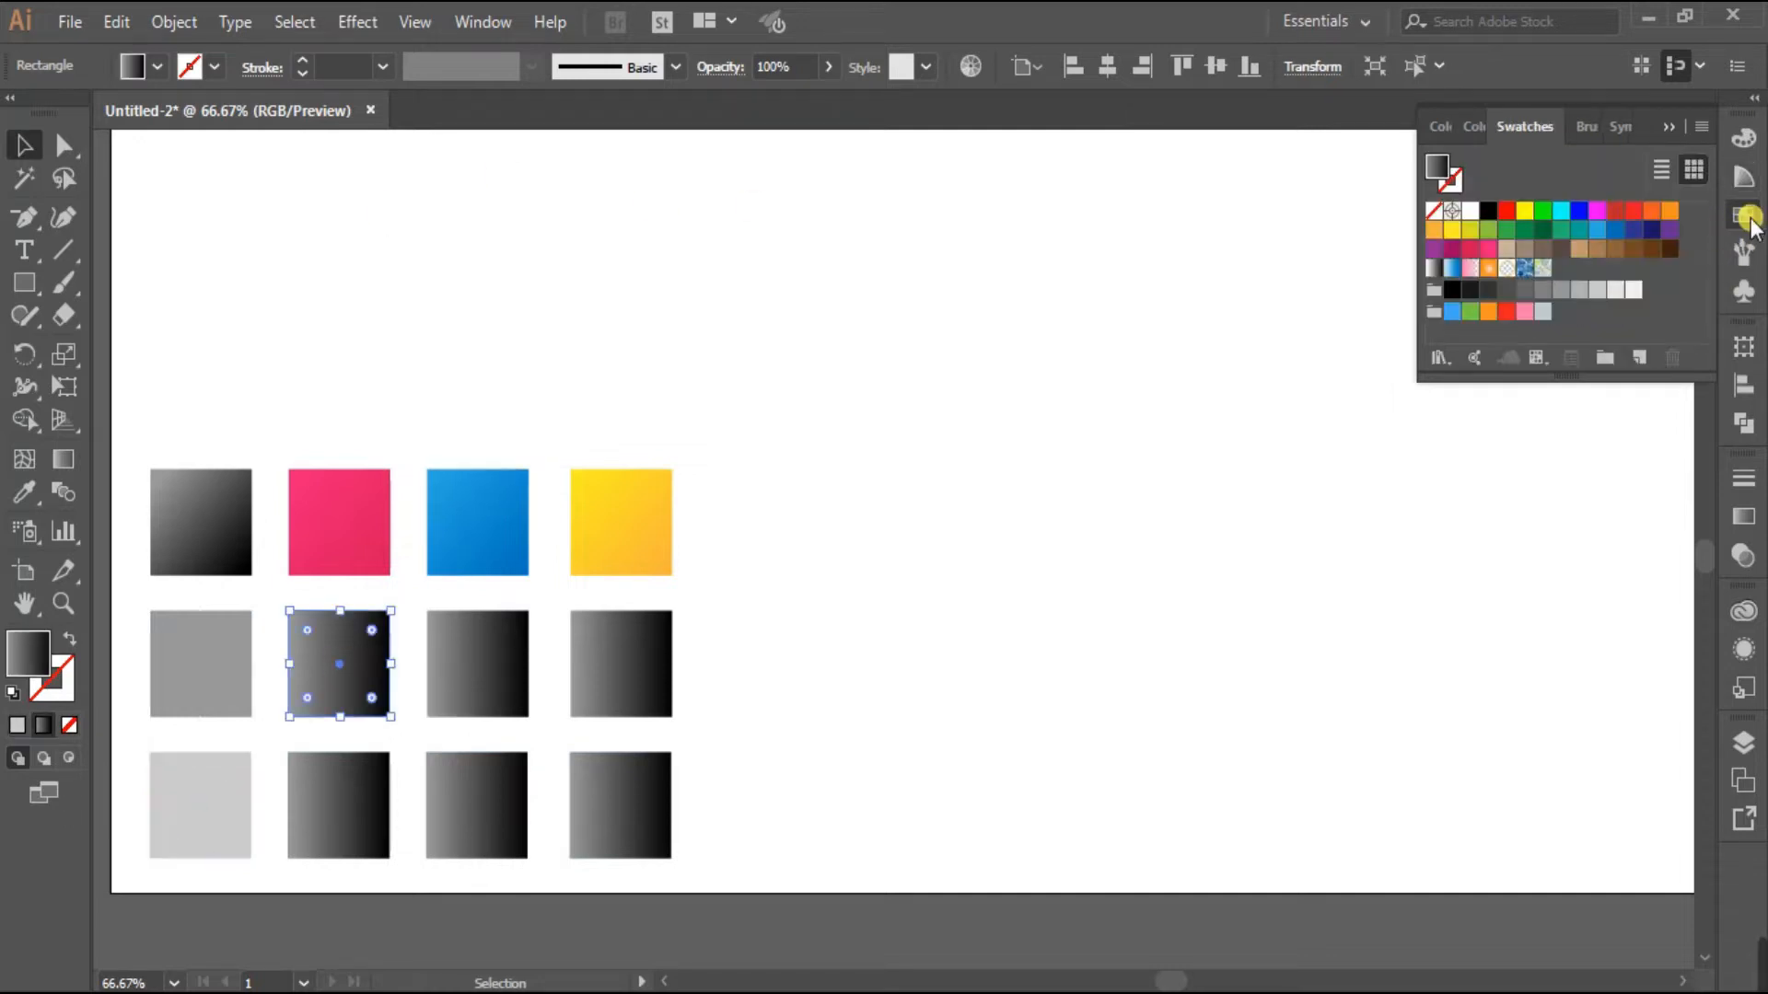
click(1488, 250)
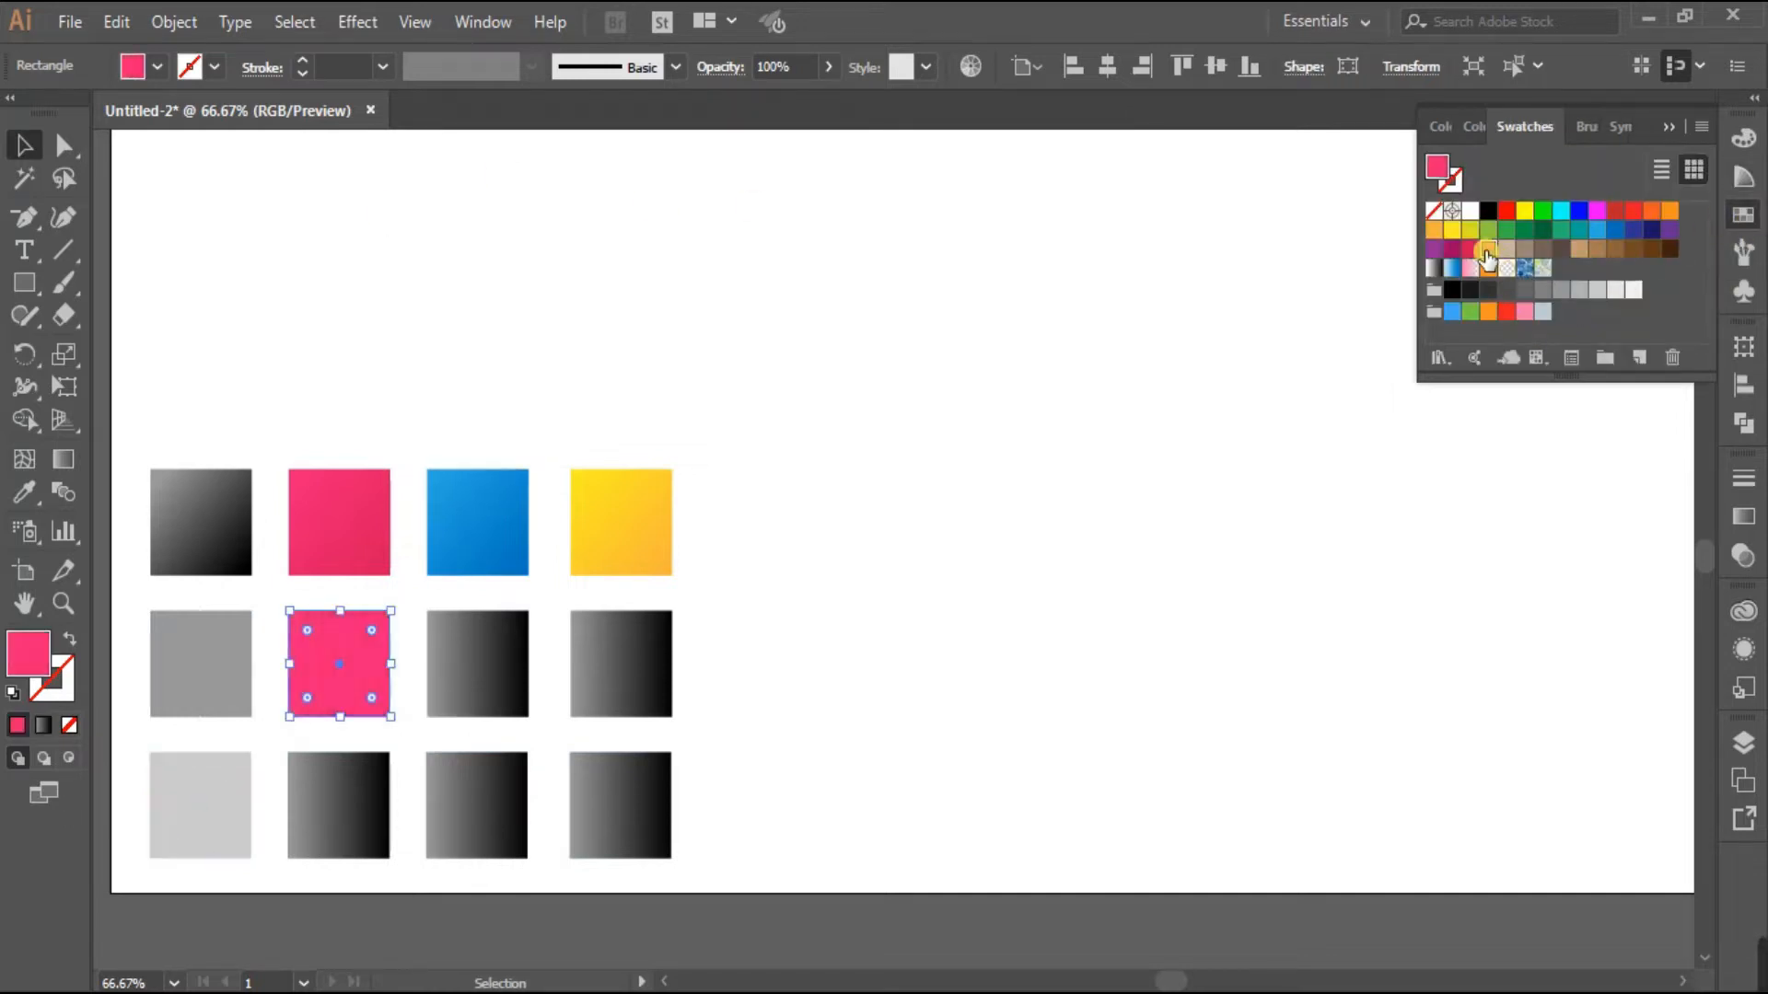
click(1743, 177)
click(1658, 237)
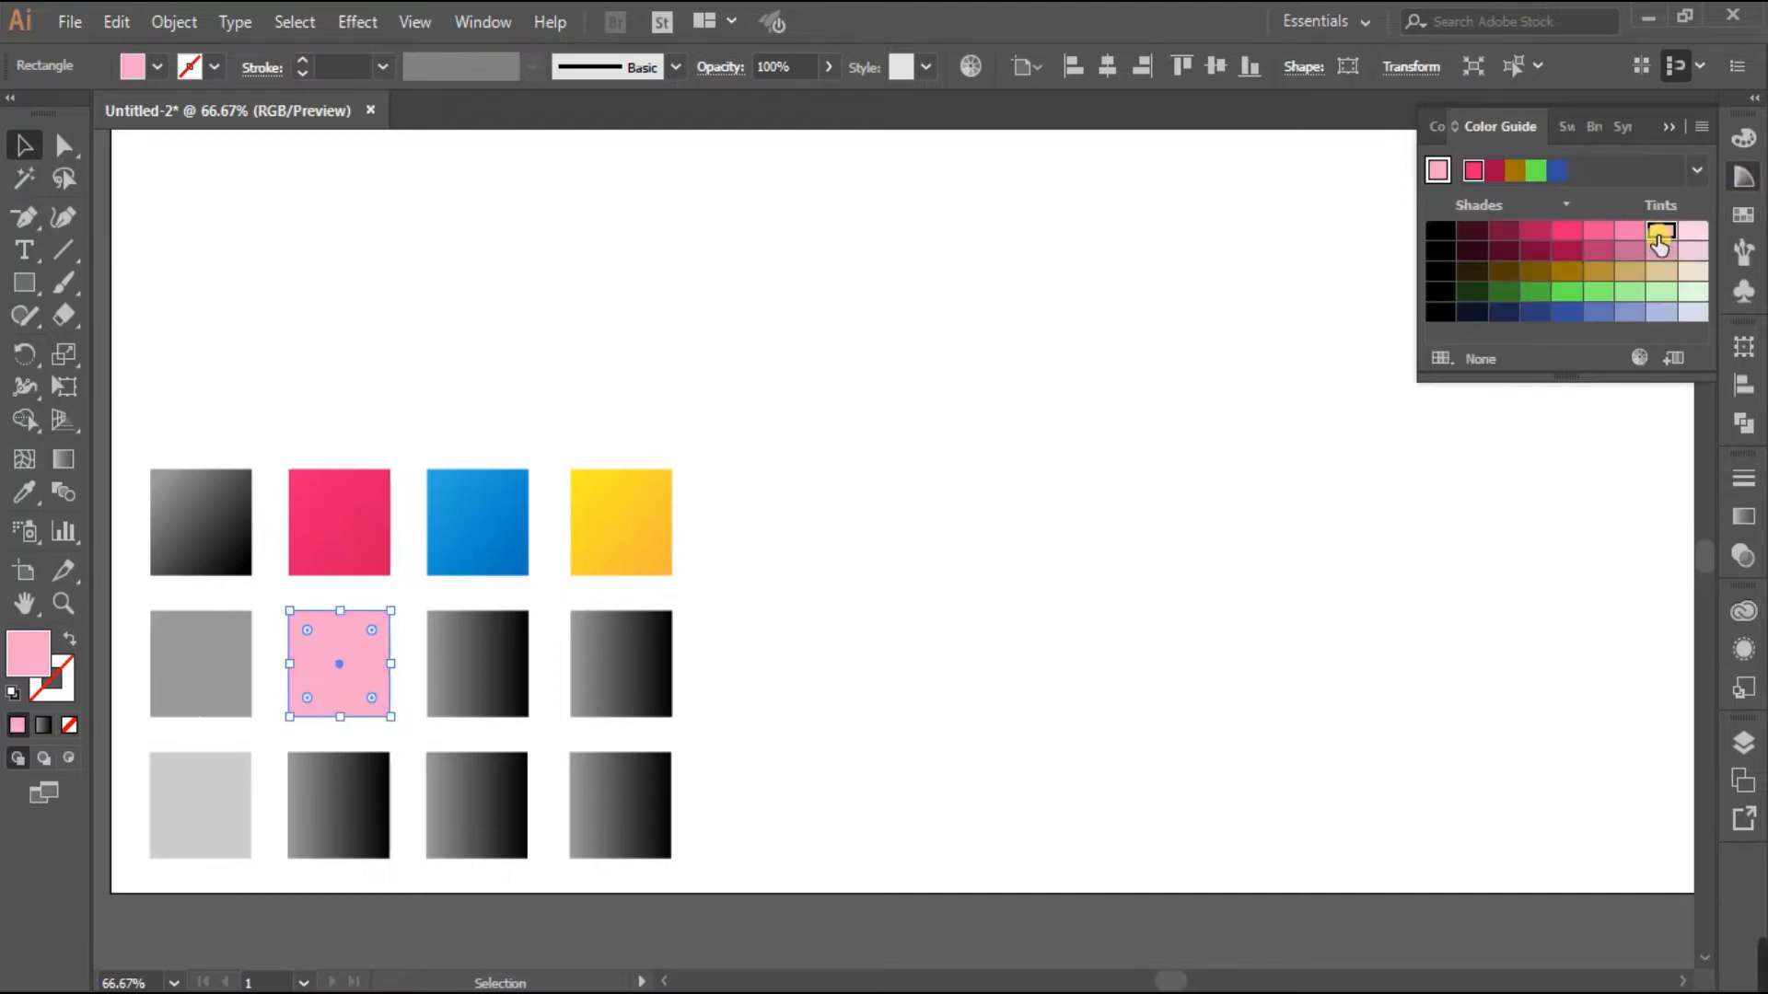
click(340, 833)
click(1700, 230)
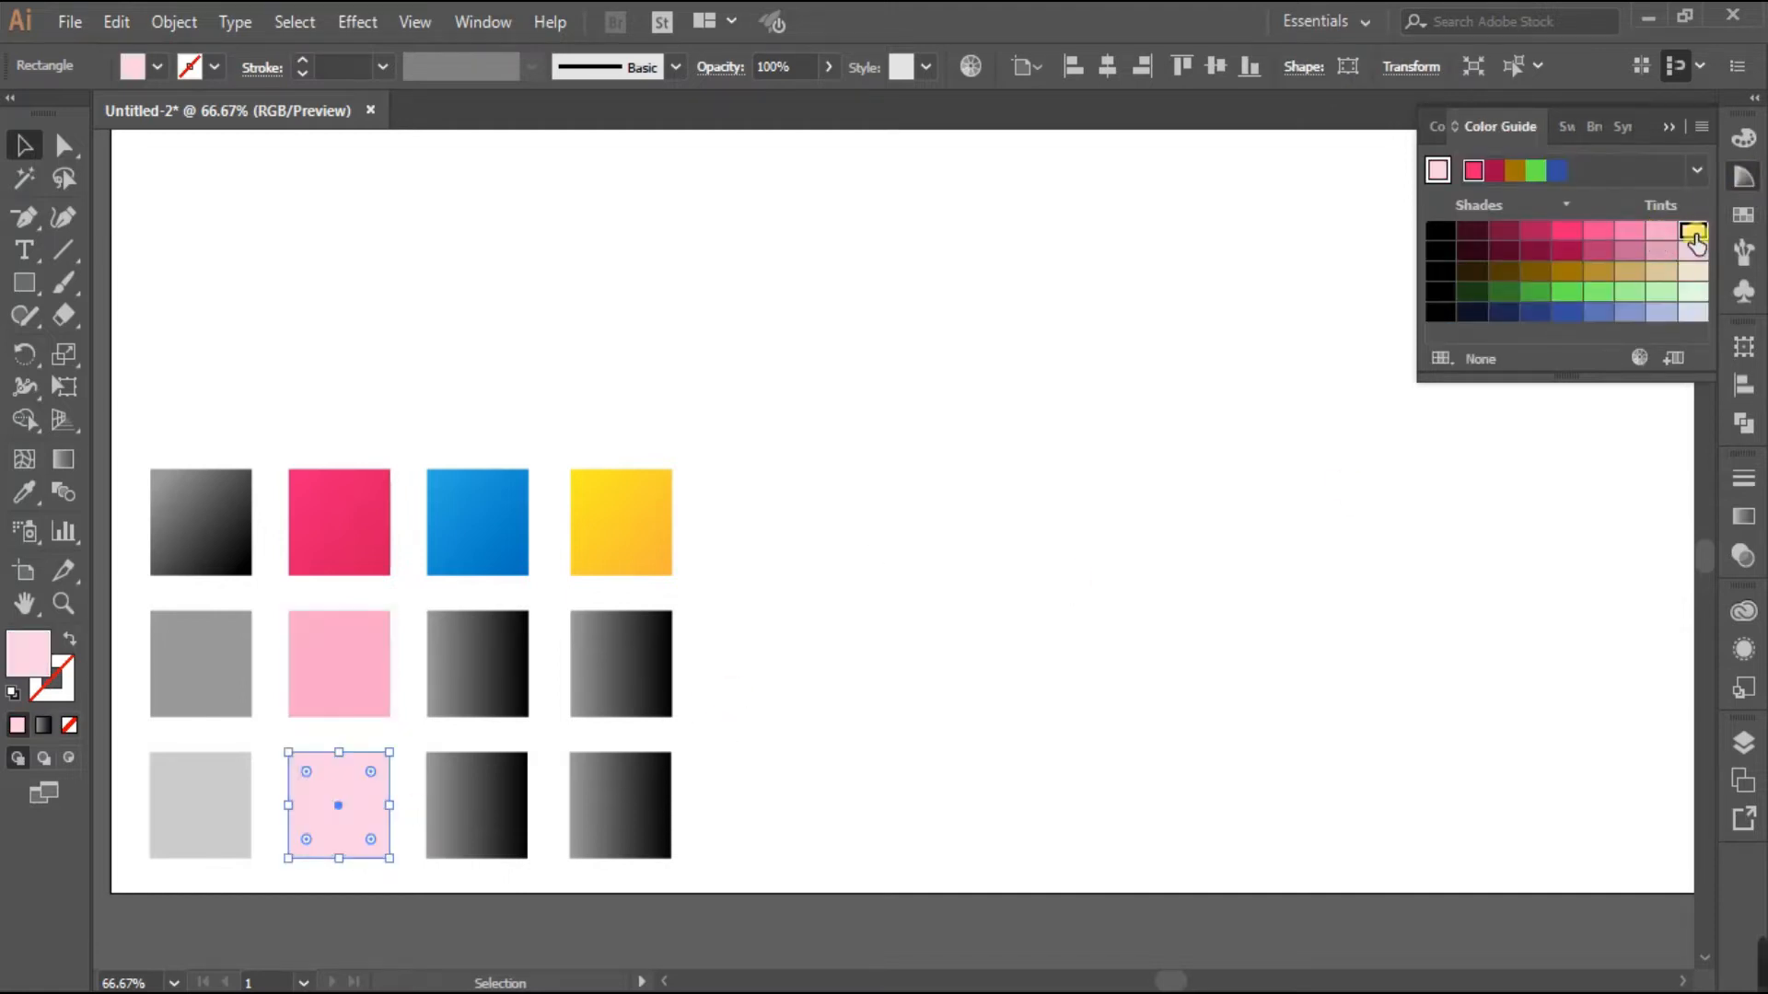
Fill the third column's middle square with the second-lightest tint of blue and its bottom square with the lightest blue tint
click(490, 661)
click(1737, 223)
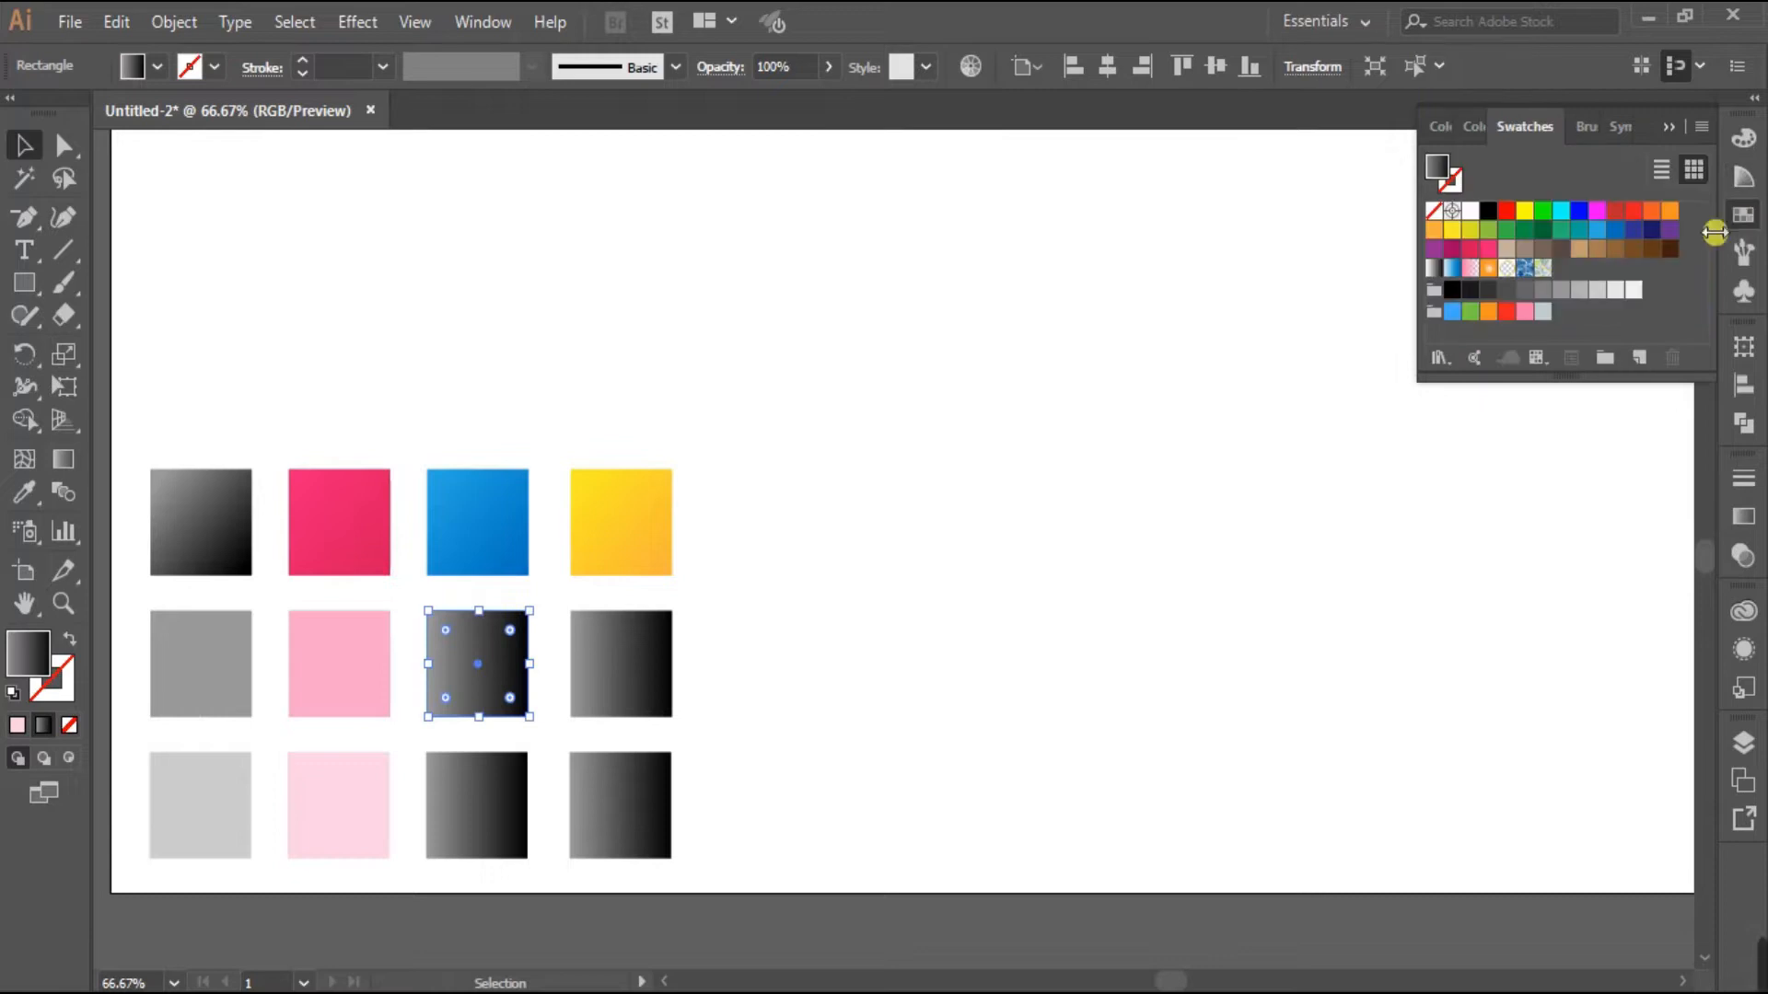
click(1597, 229)
click(1744, 177)
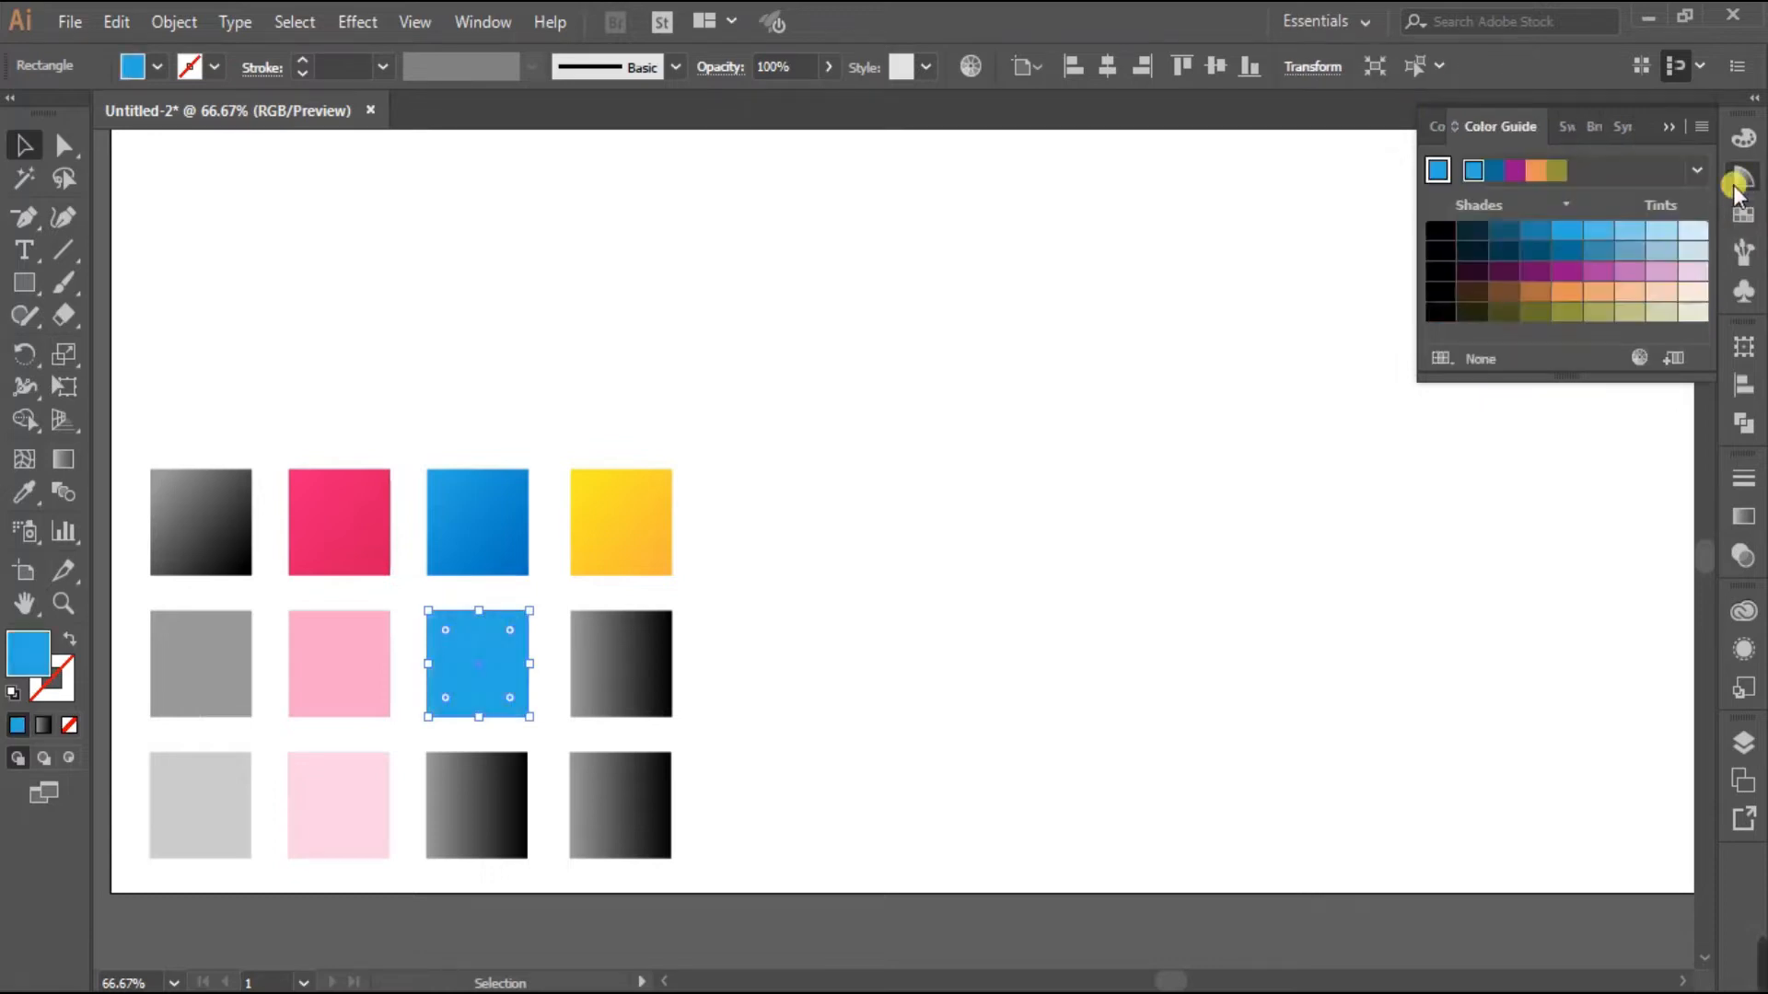
click(1661, 231)
click(501, 851)
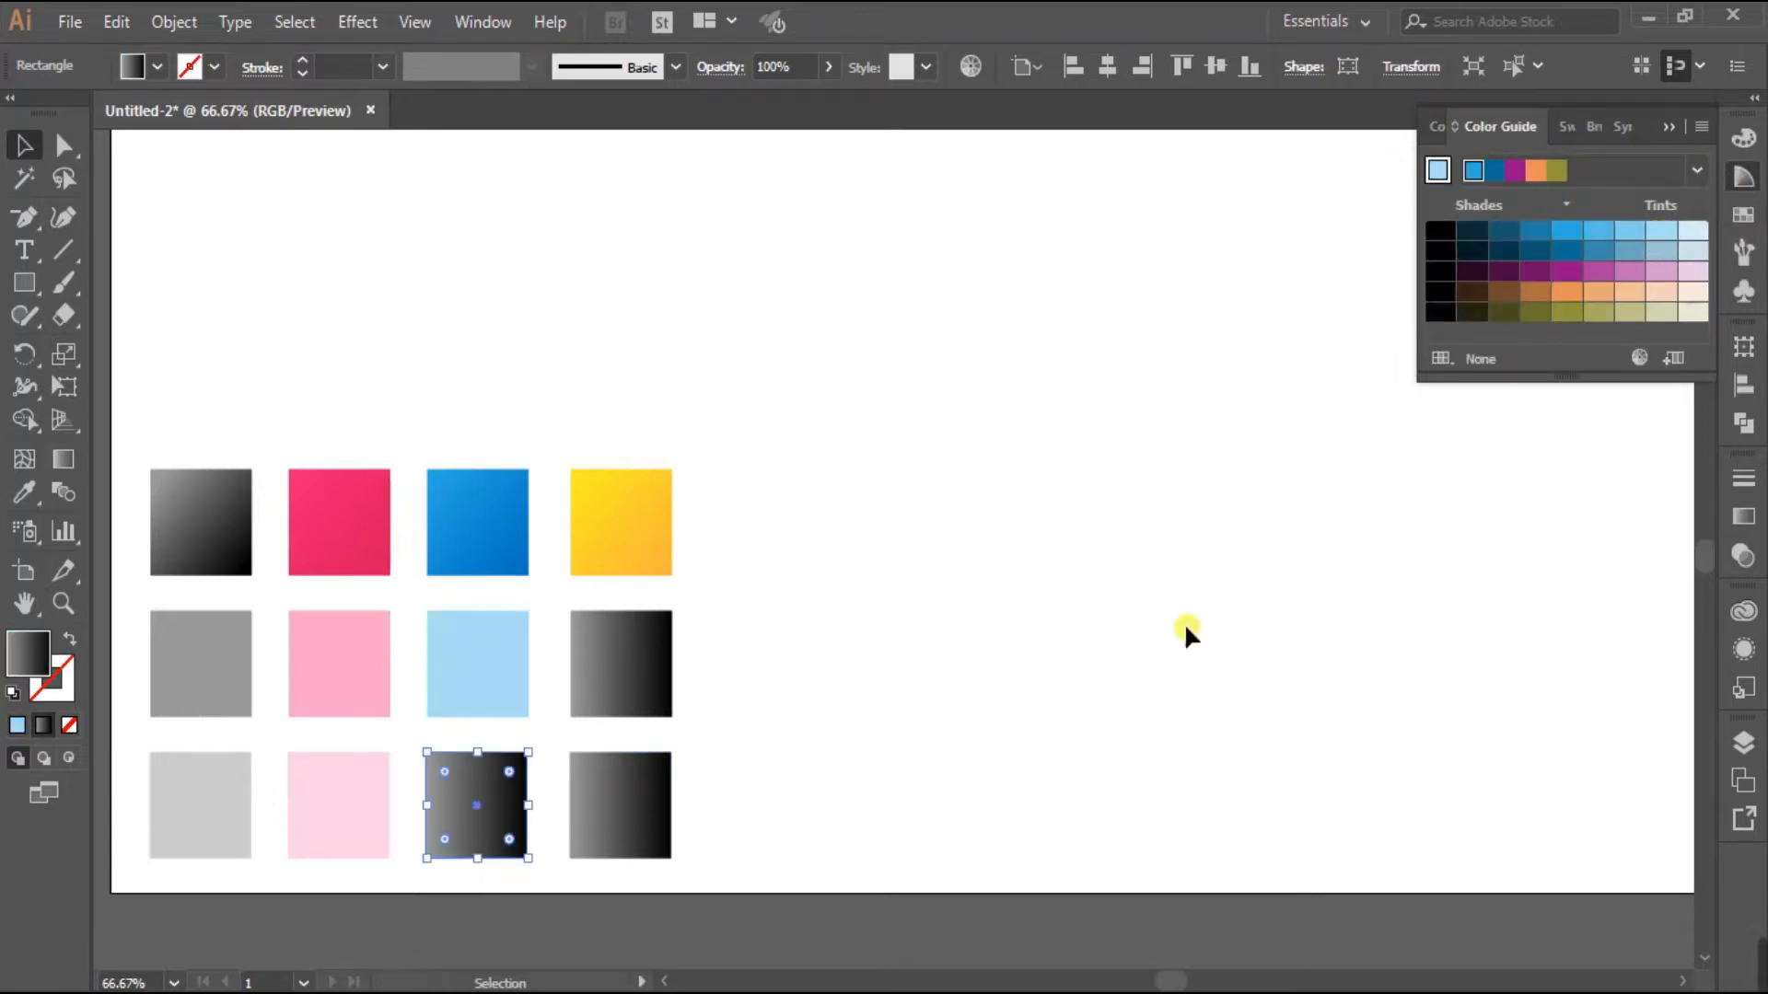
click(1695, 235)
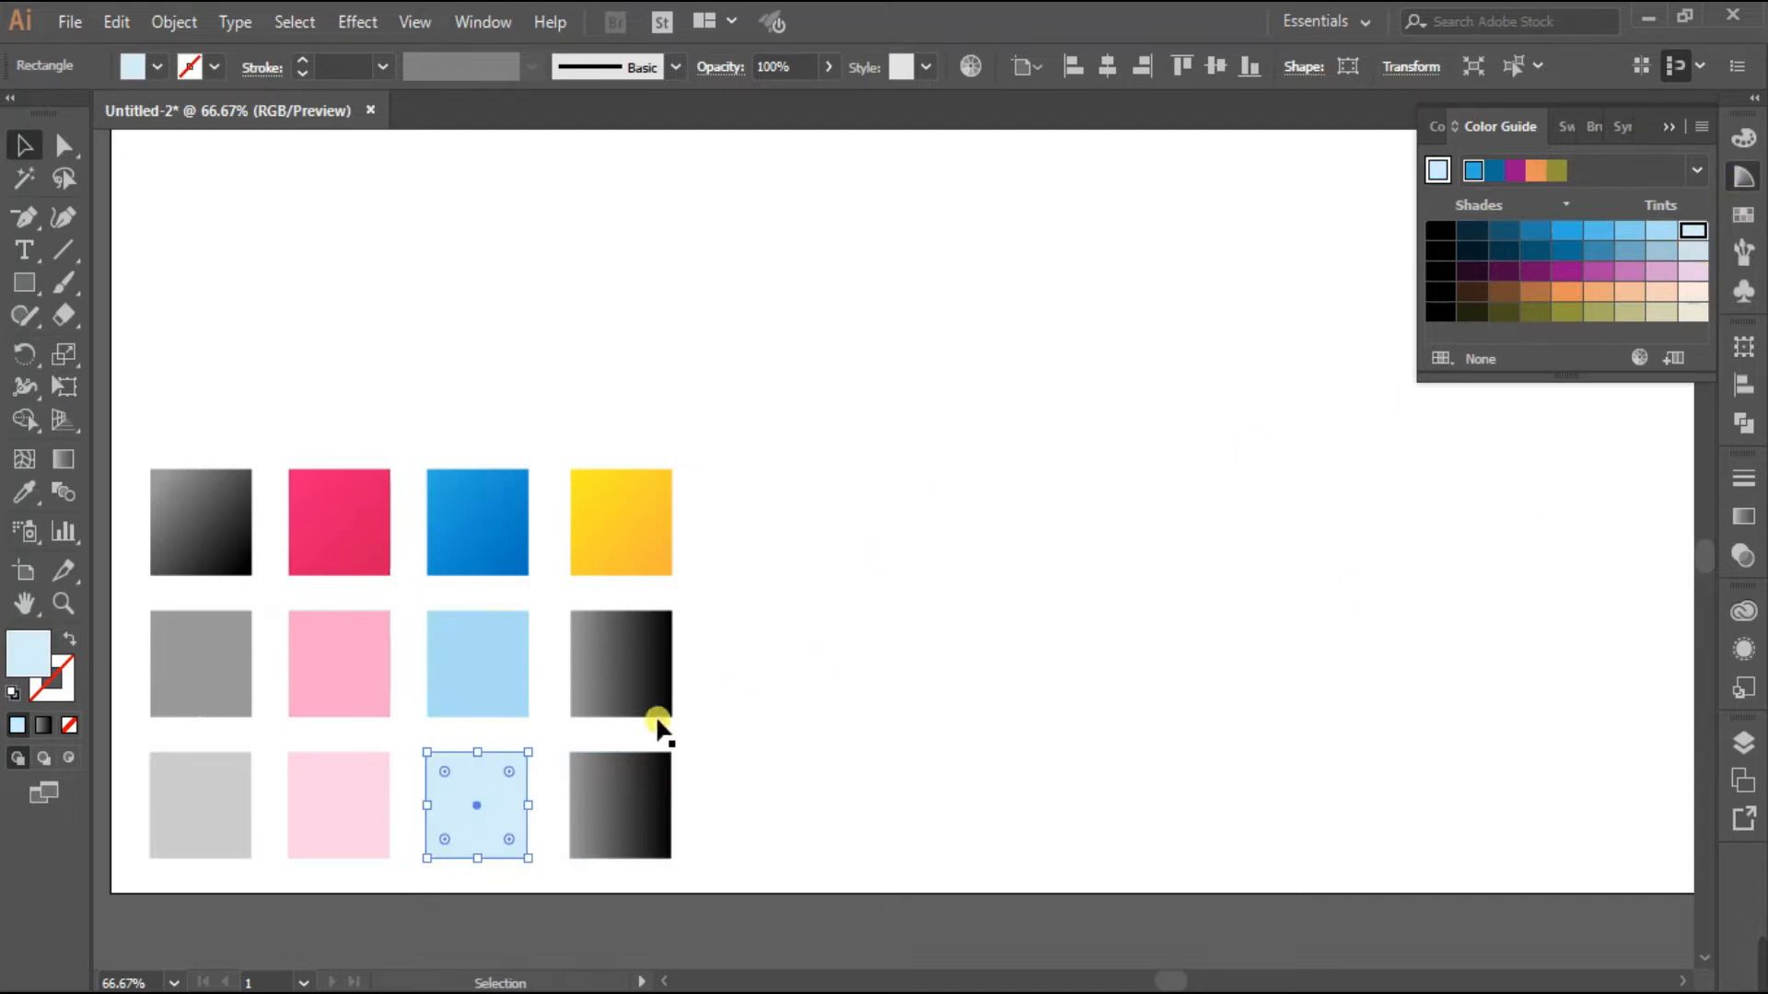
Fill the fourth column's middle square with the second-lightest tint of yellow and its bottom square with the lightest yellow tint
click(651, 698)
click(1744, 215)
click(1452, 229)
click(1743, 177)
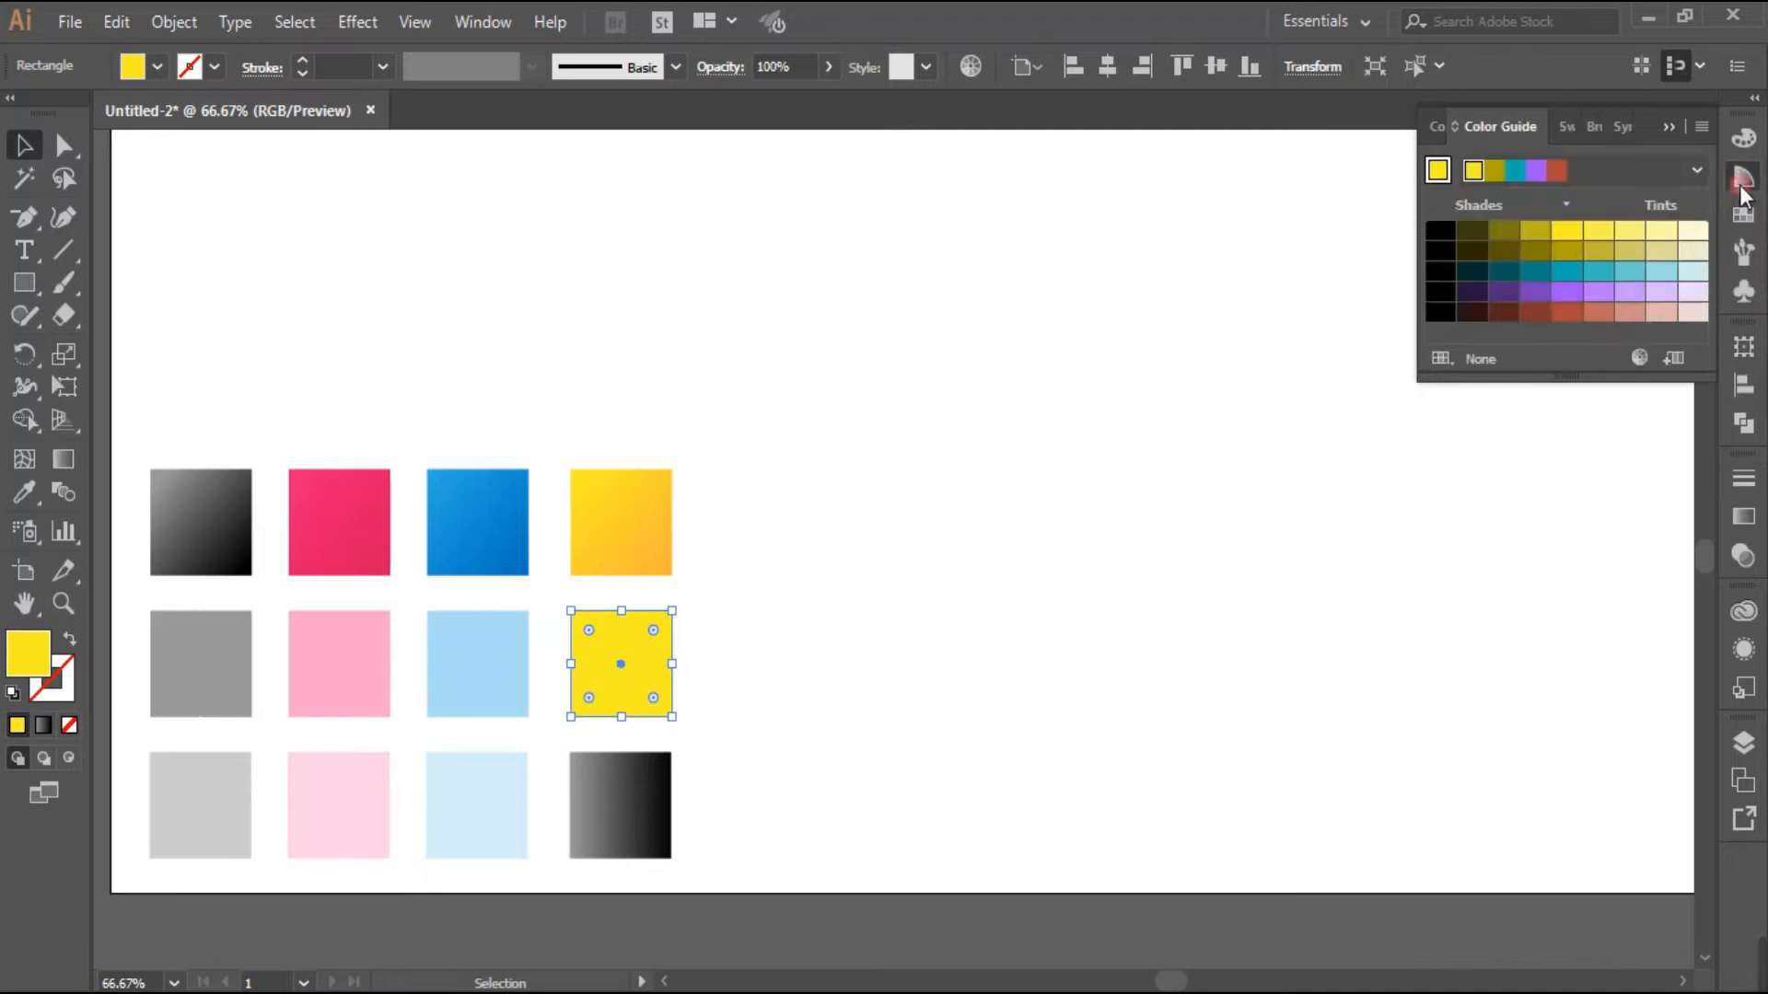
click(1663, 232)
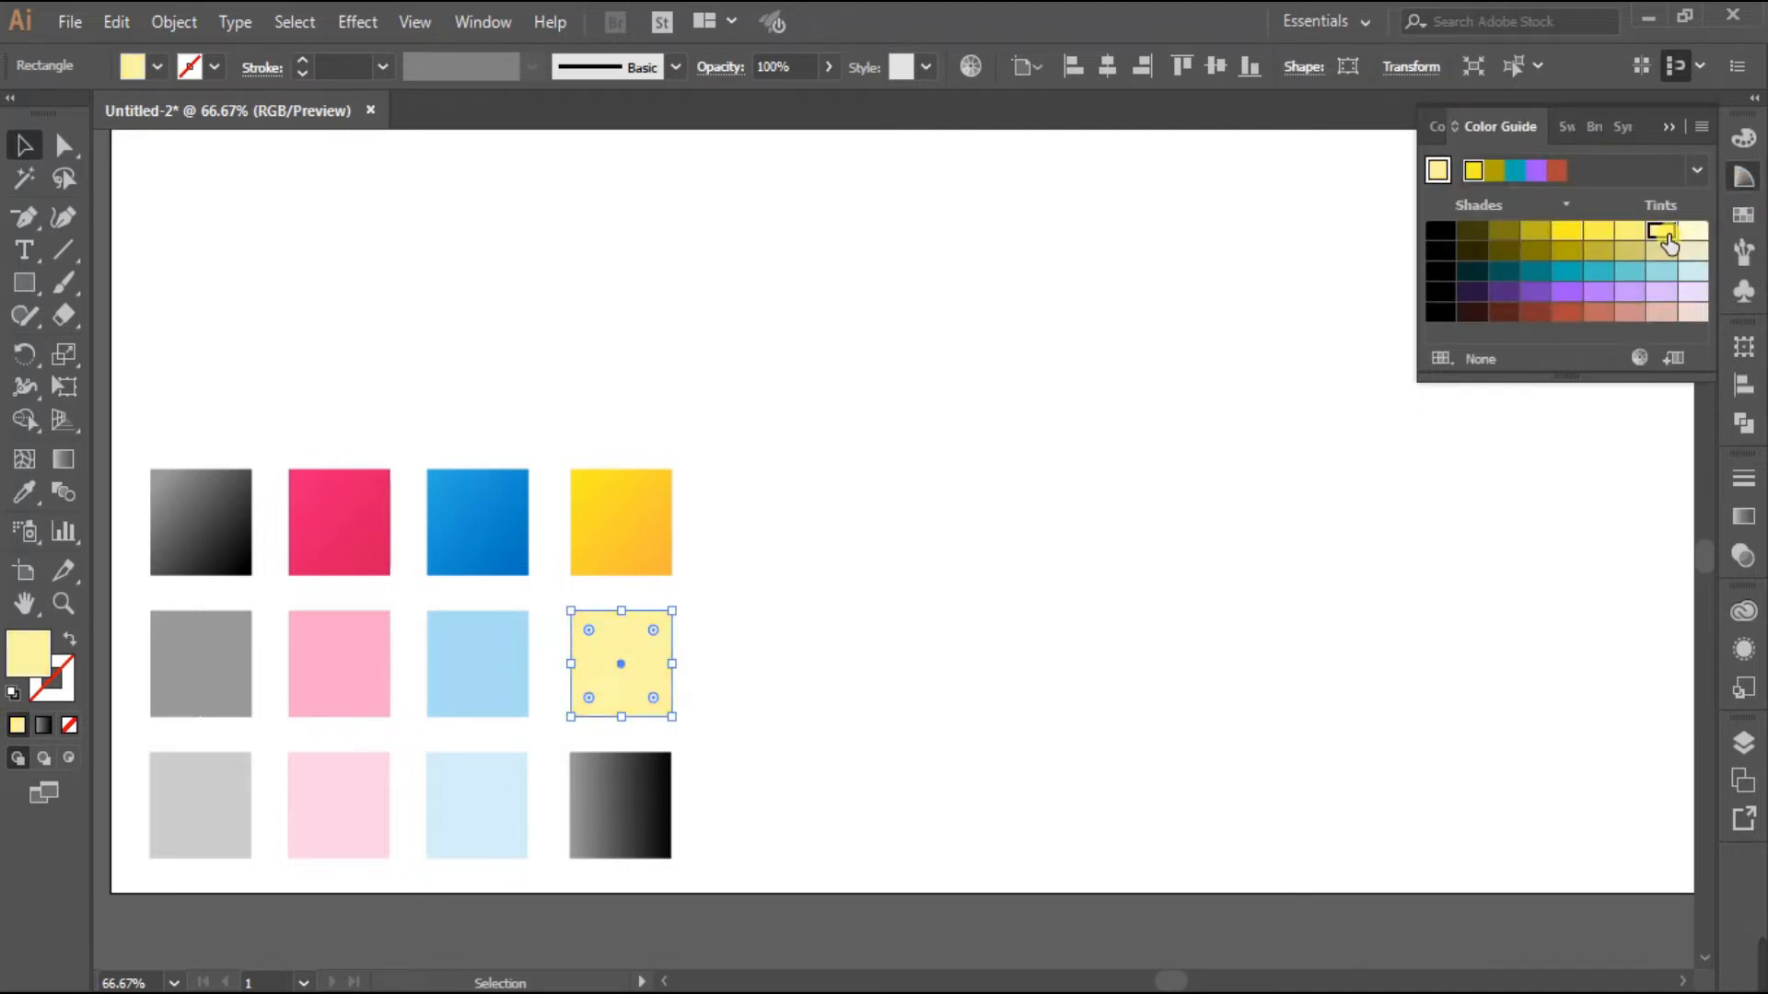
click(643, 833)
click(1693, 232)
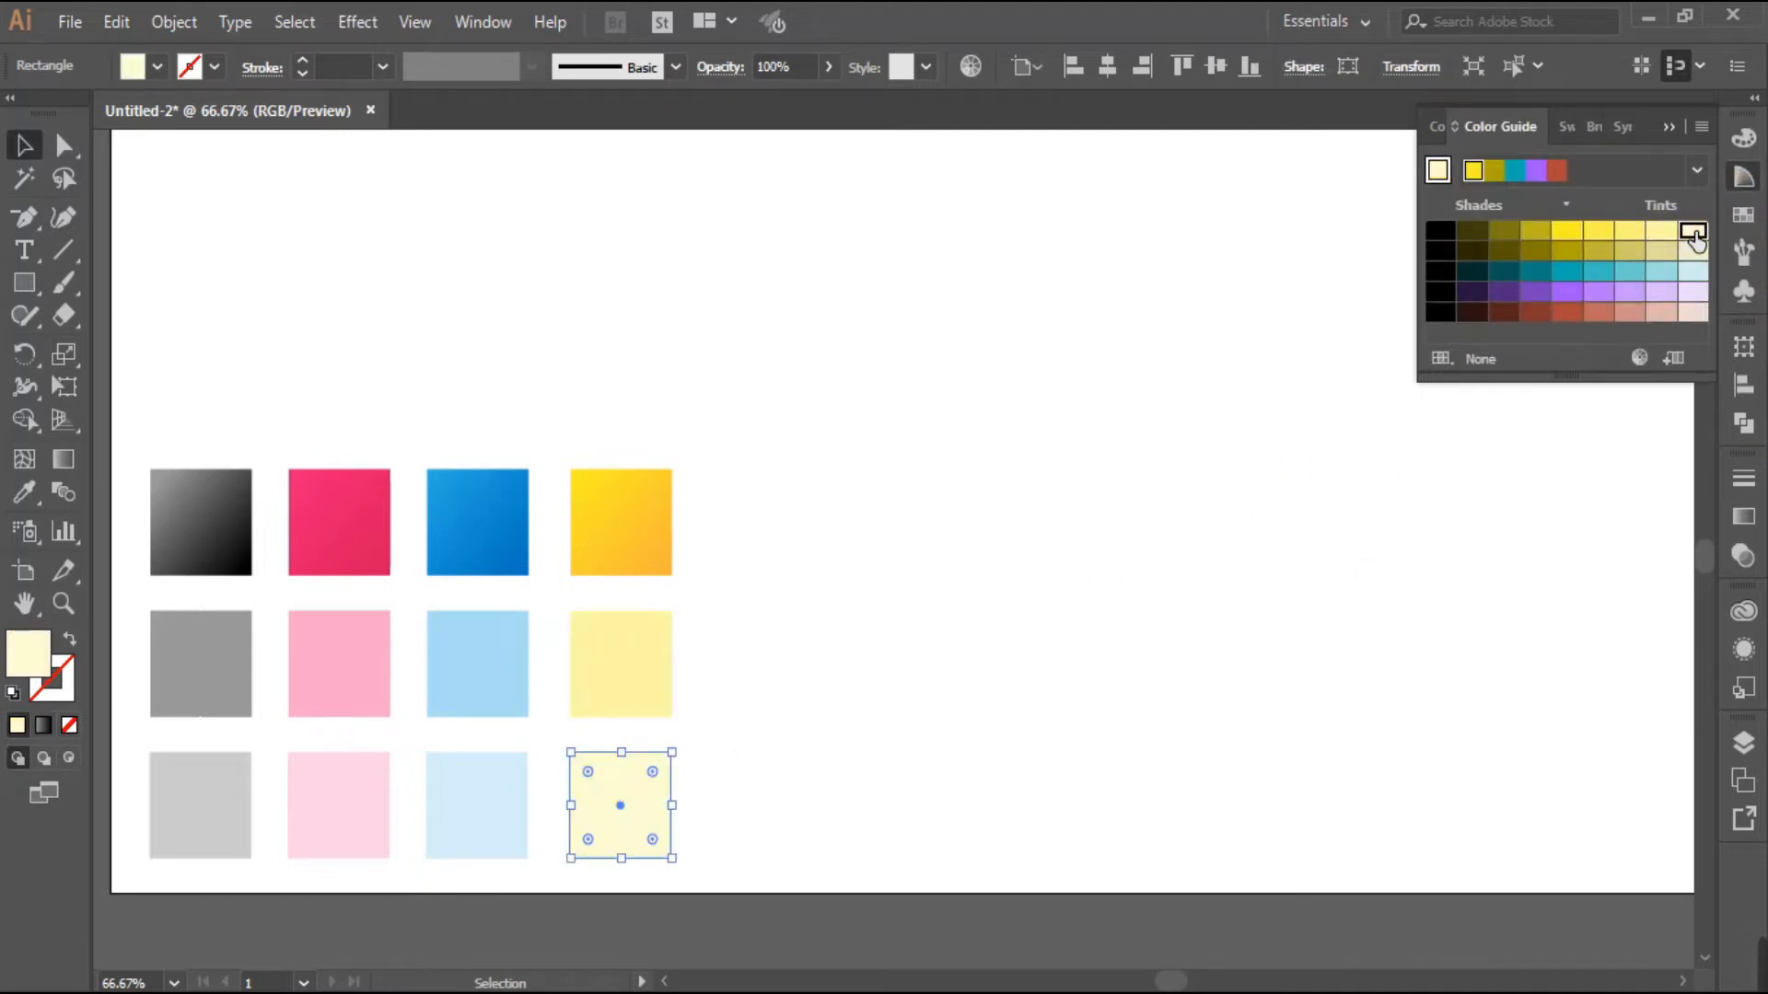
click(152, 194)
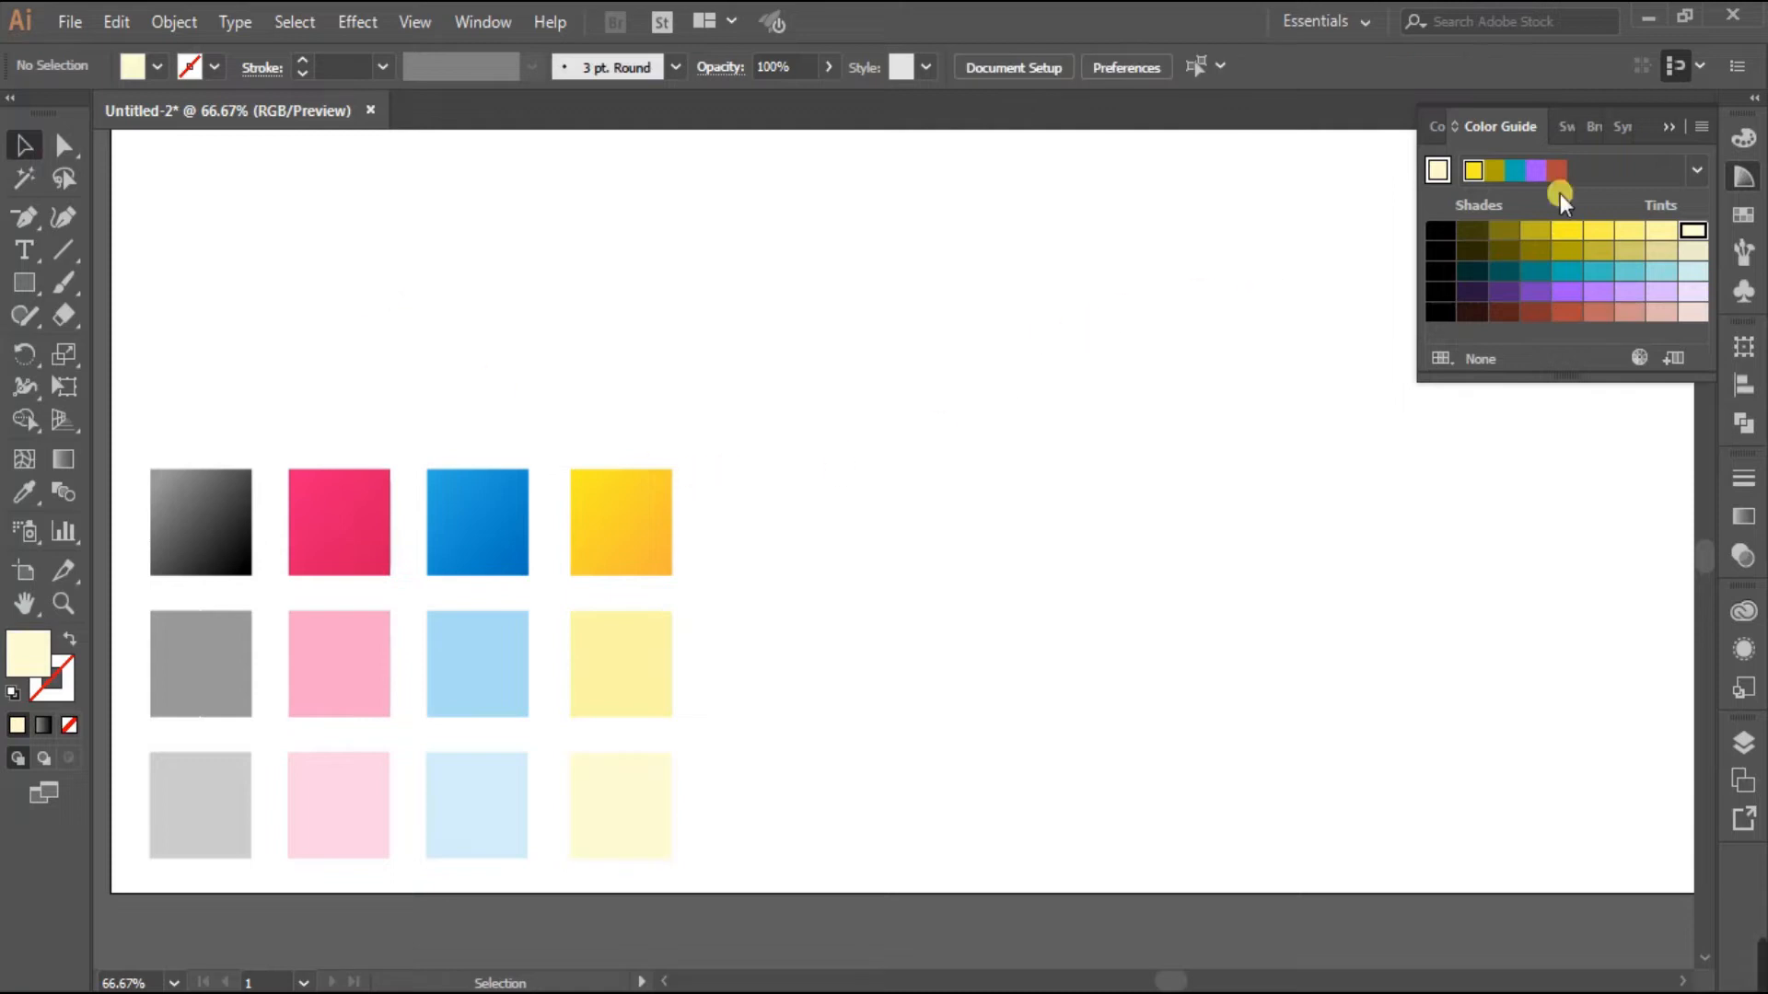
click(1668, 127)
Group all twelve palette squares together and clear the selection
drag(166, 423, 690, 856)
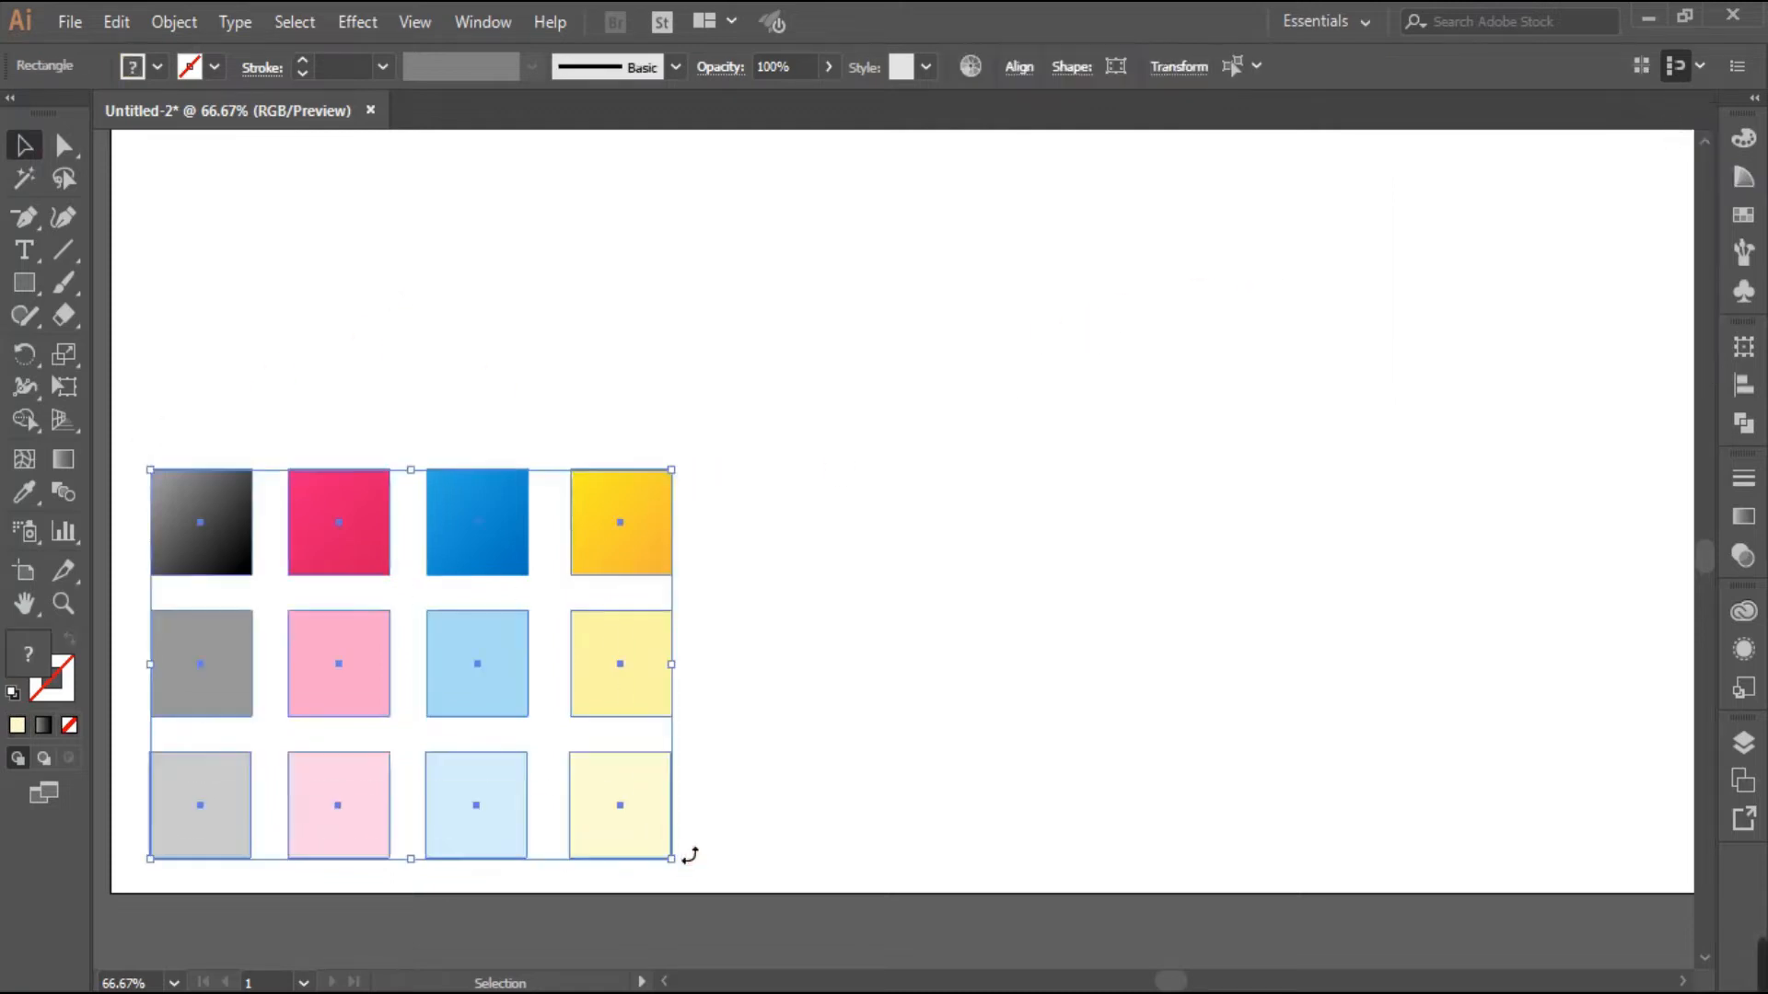
right_click(622, 541)
click(715, 619)
click(1108, 554)
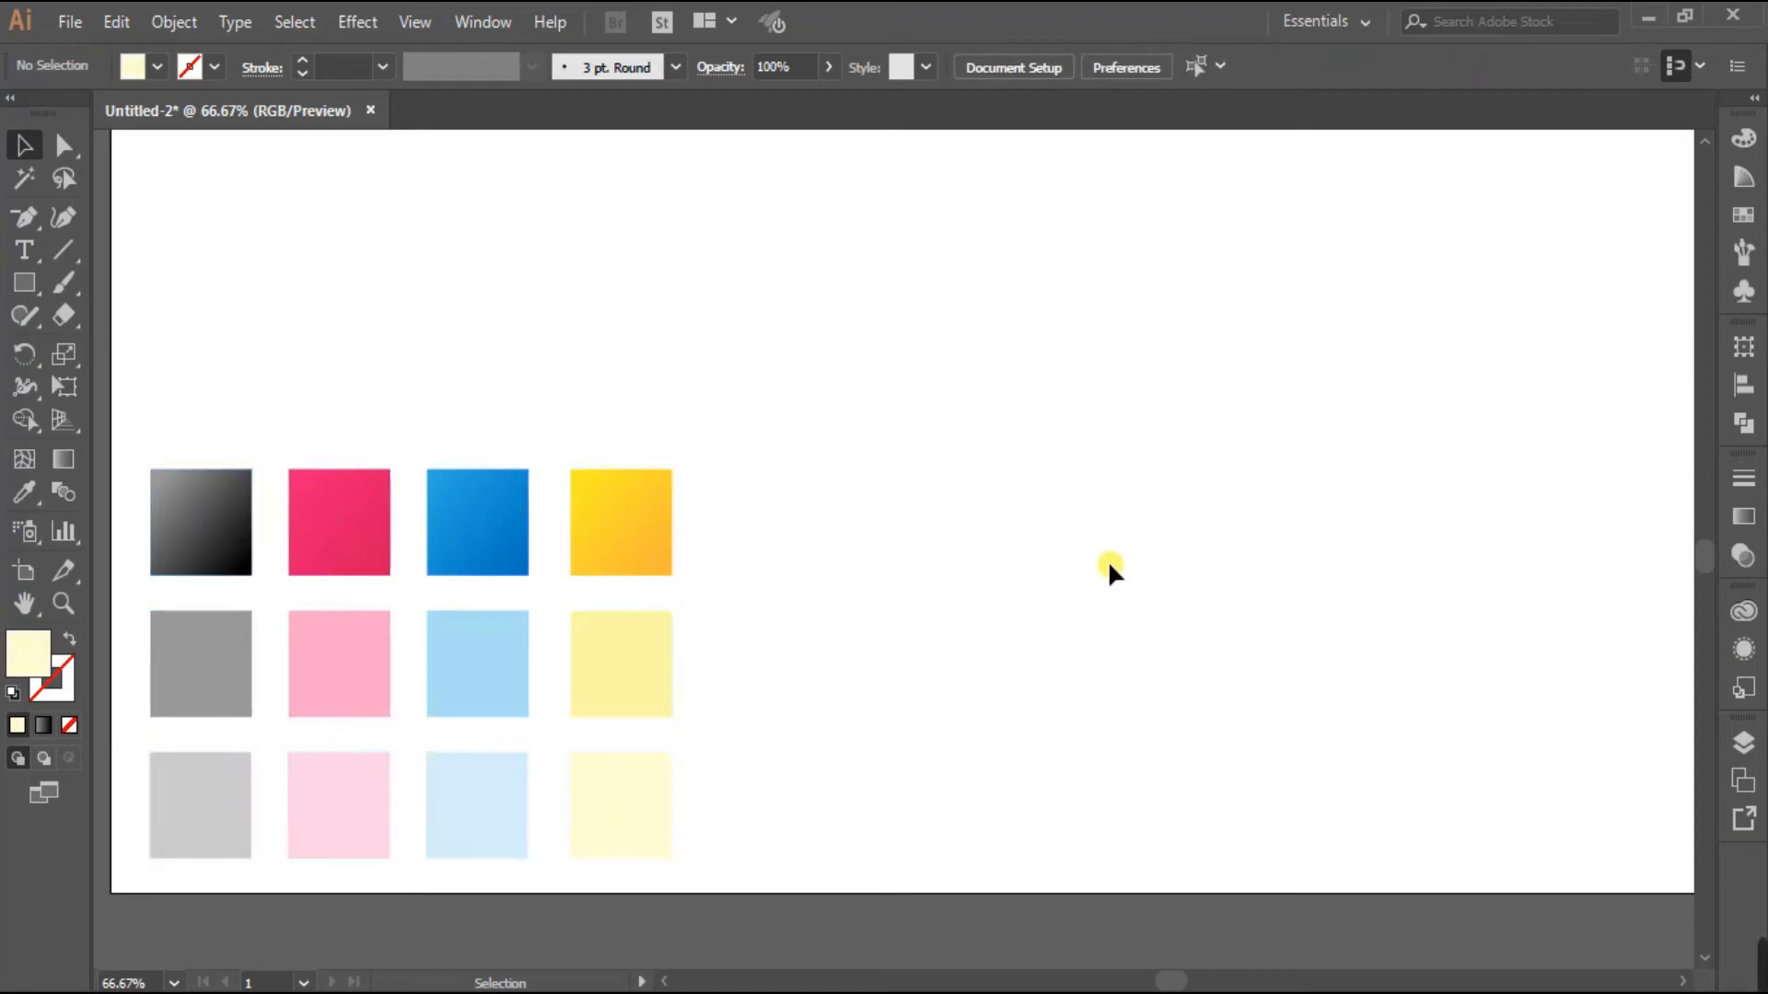
Set the fill for new shapes to the default gray-to-black gradient
scroll(1229, 558, down, 1)
drag(1270, 577, 1056, 614)
scroll(1119, 634, up, 1)
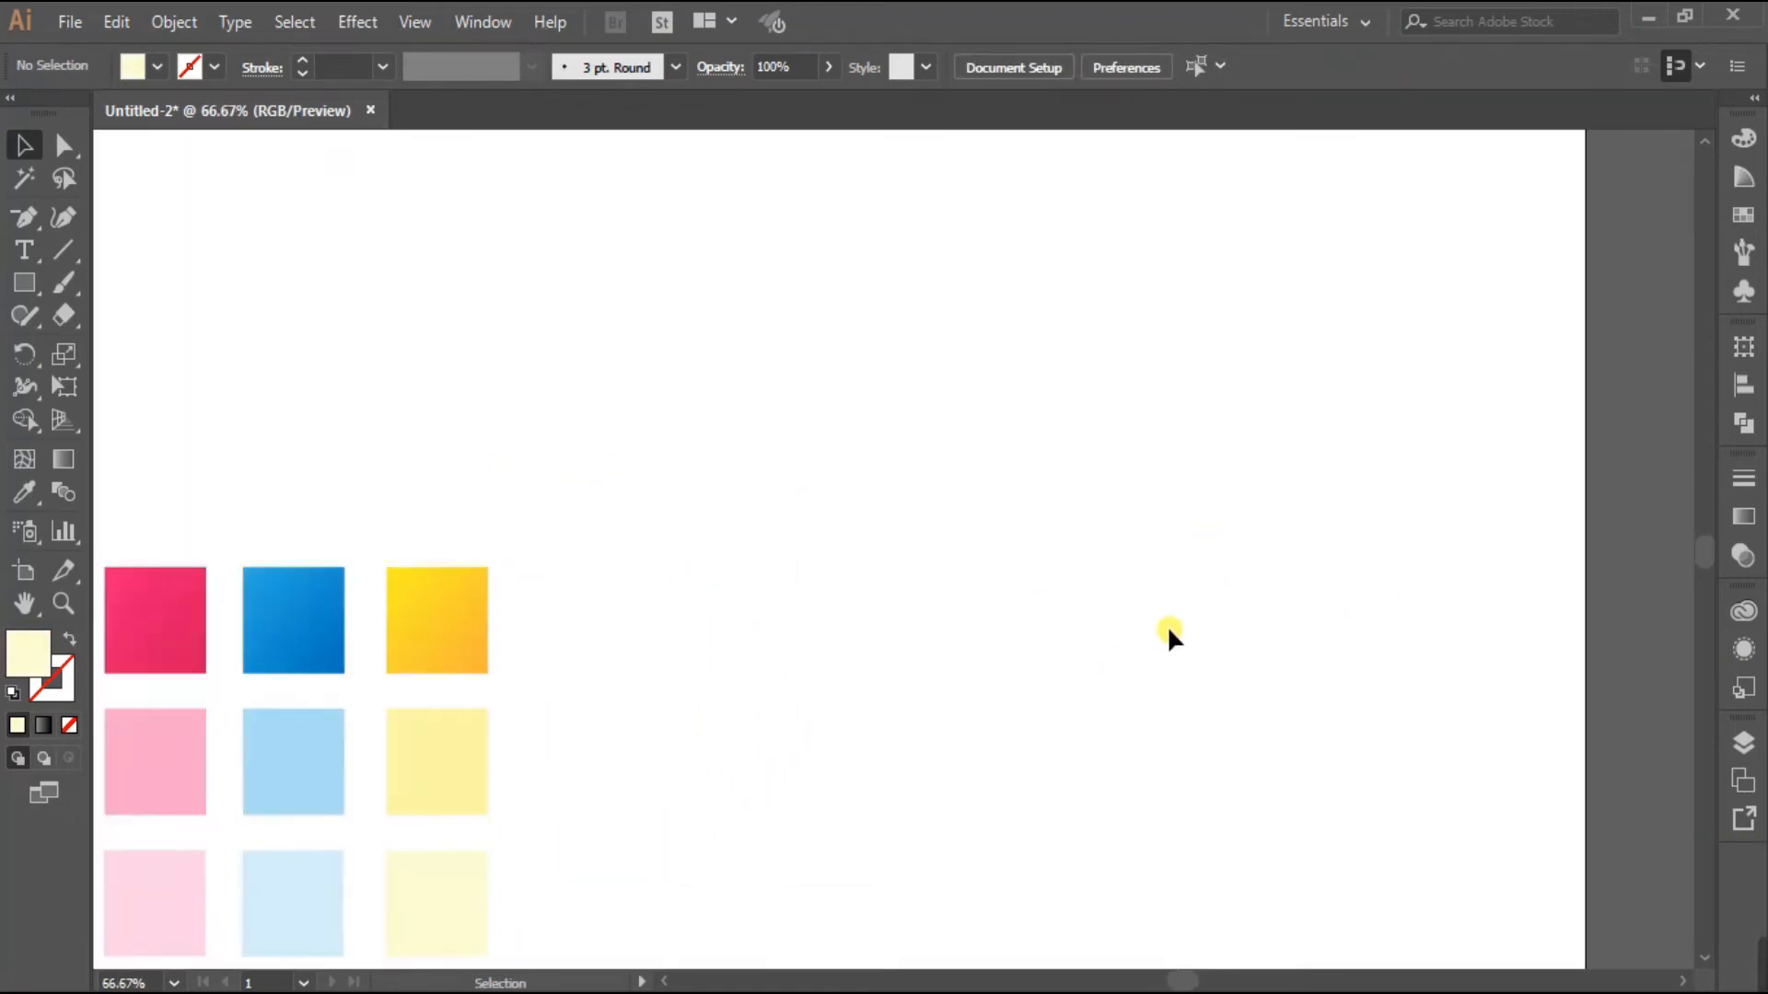
scroll(1163, 626, up, 1)
drag(1120, 644, 1097, 676)
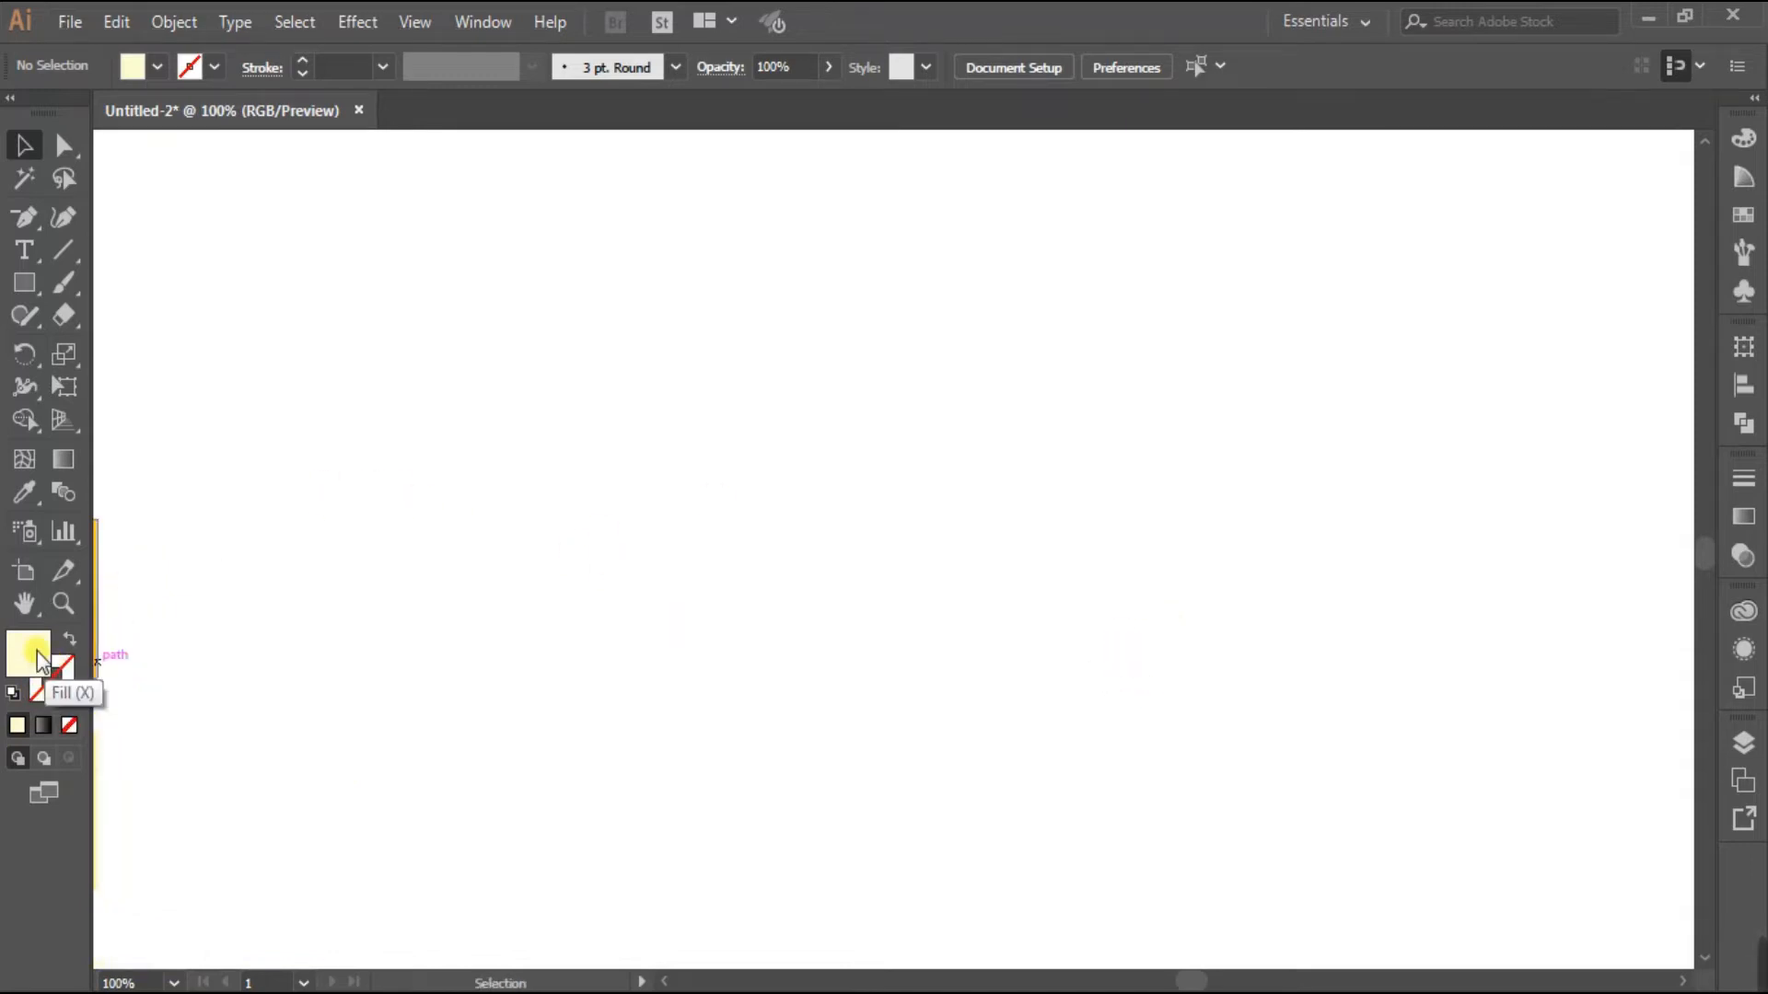
click(44, 724)
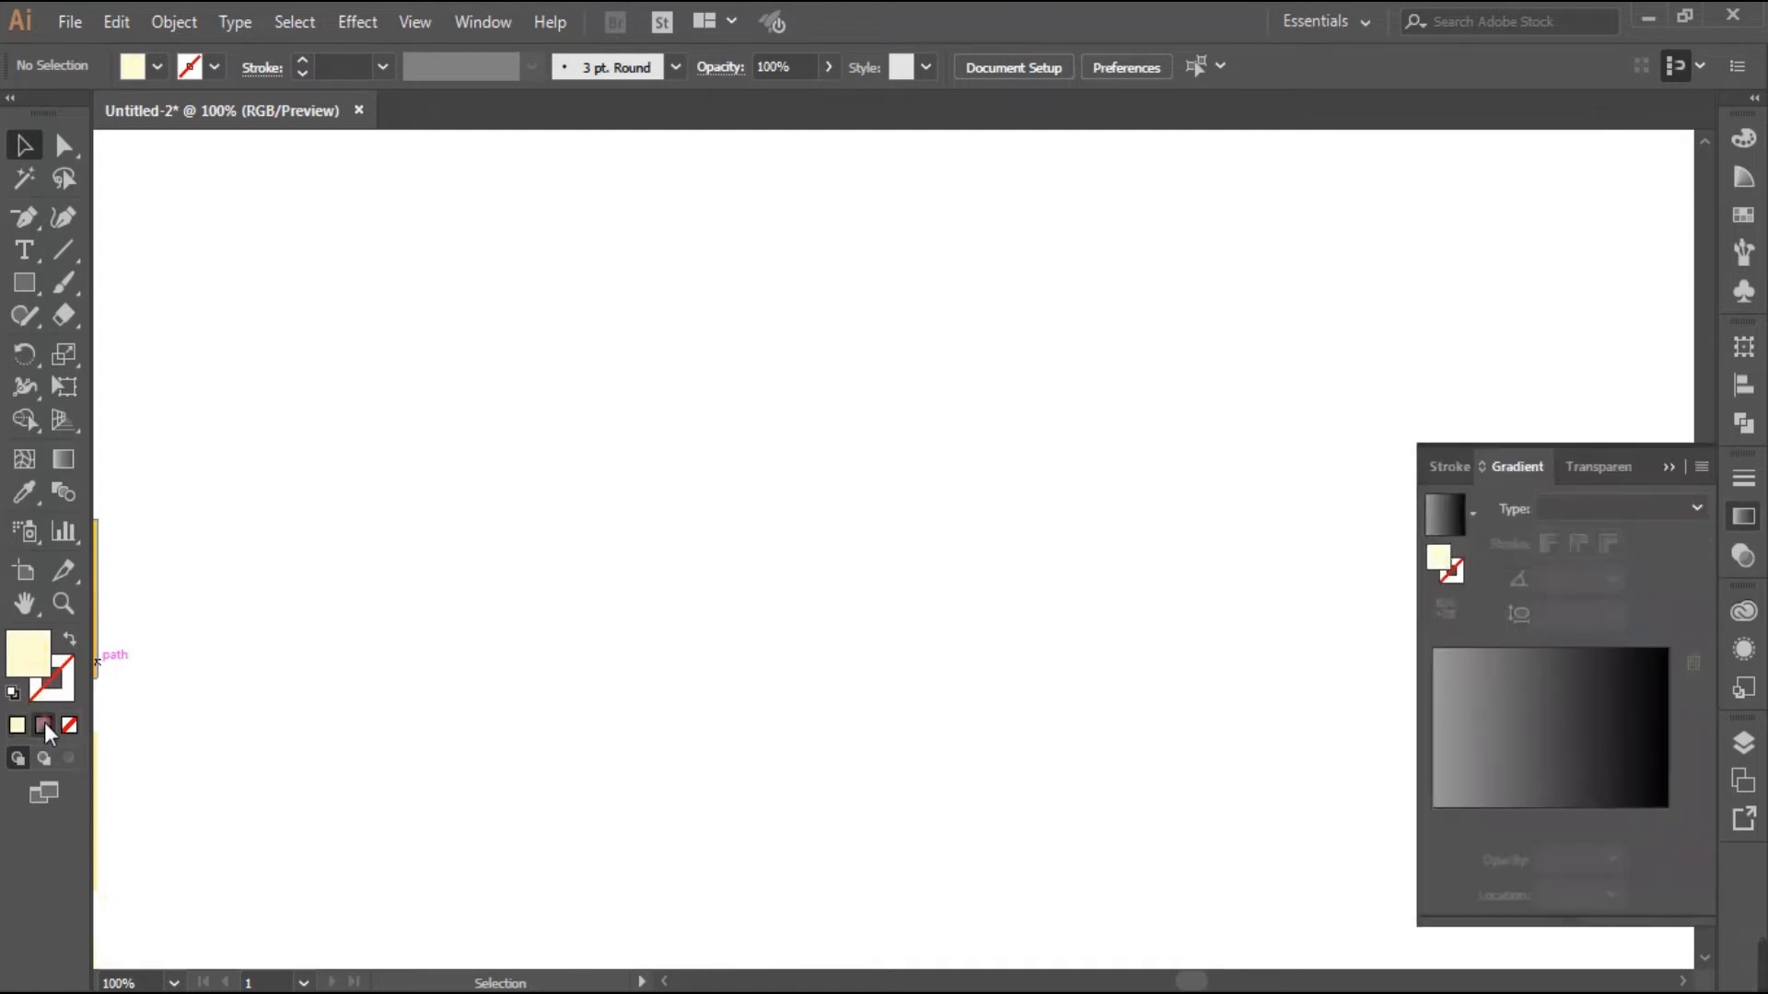
click(1670, 466)
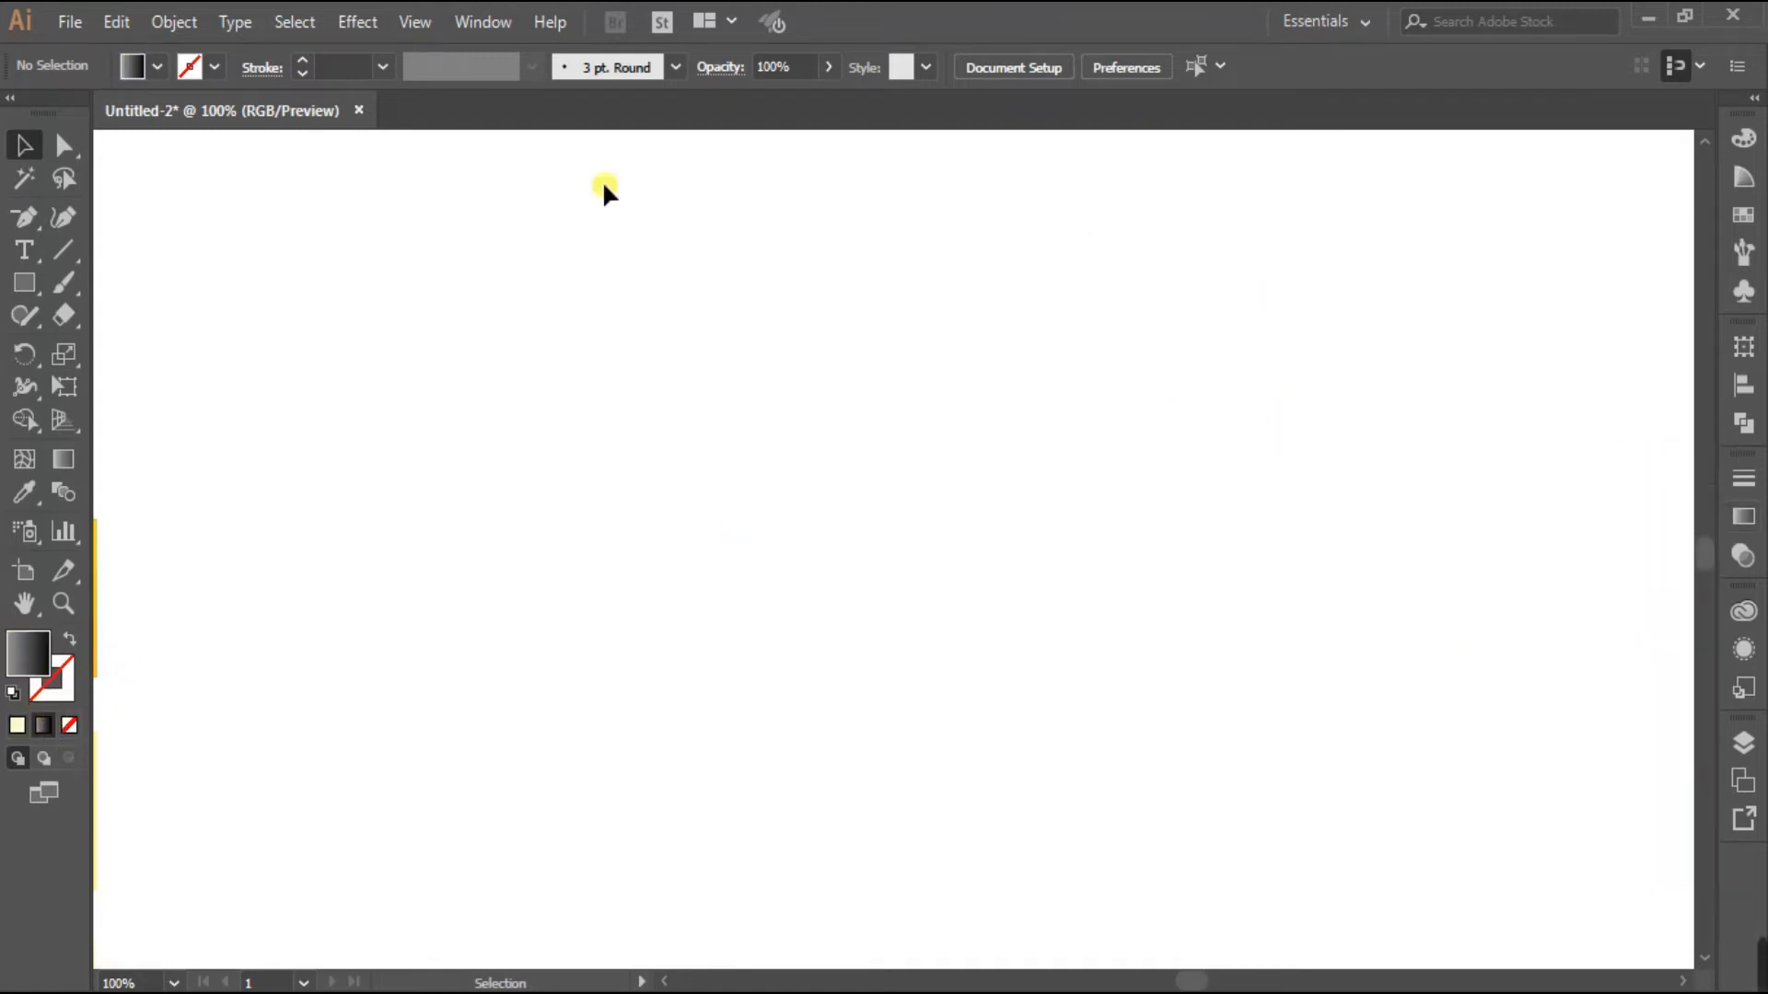
Draw a 200 by 200 px circle in the empty area beside the palette and shift it slightly up and to the left
click(29, 282)
click(141, 339)
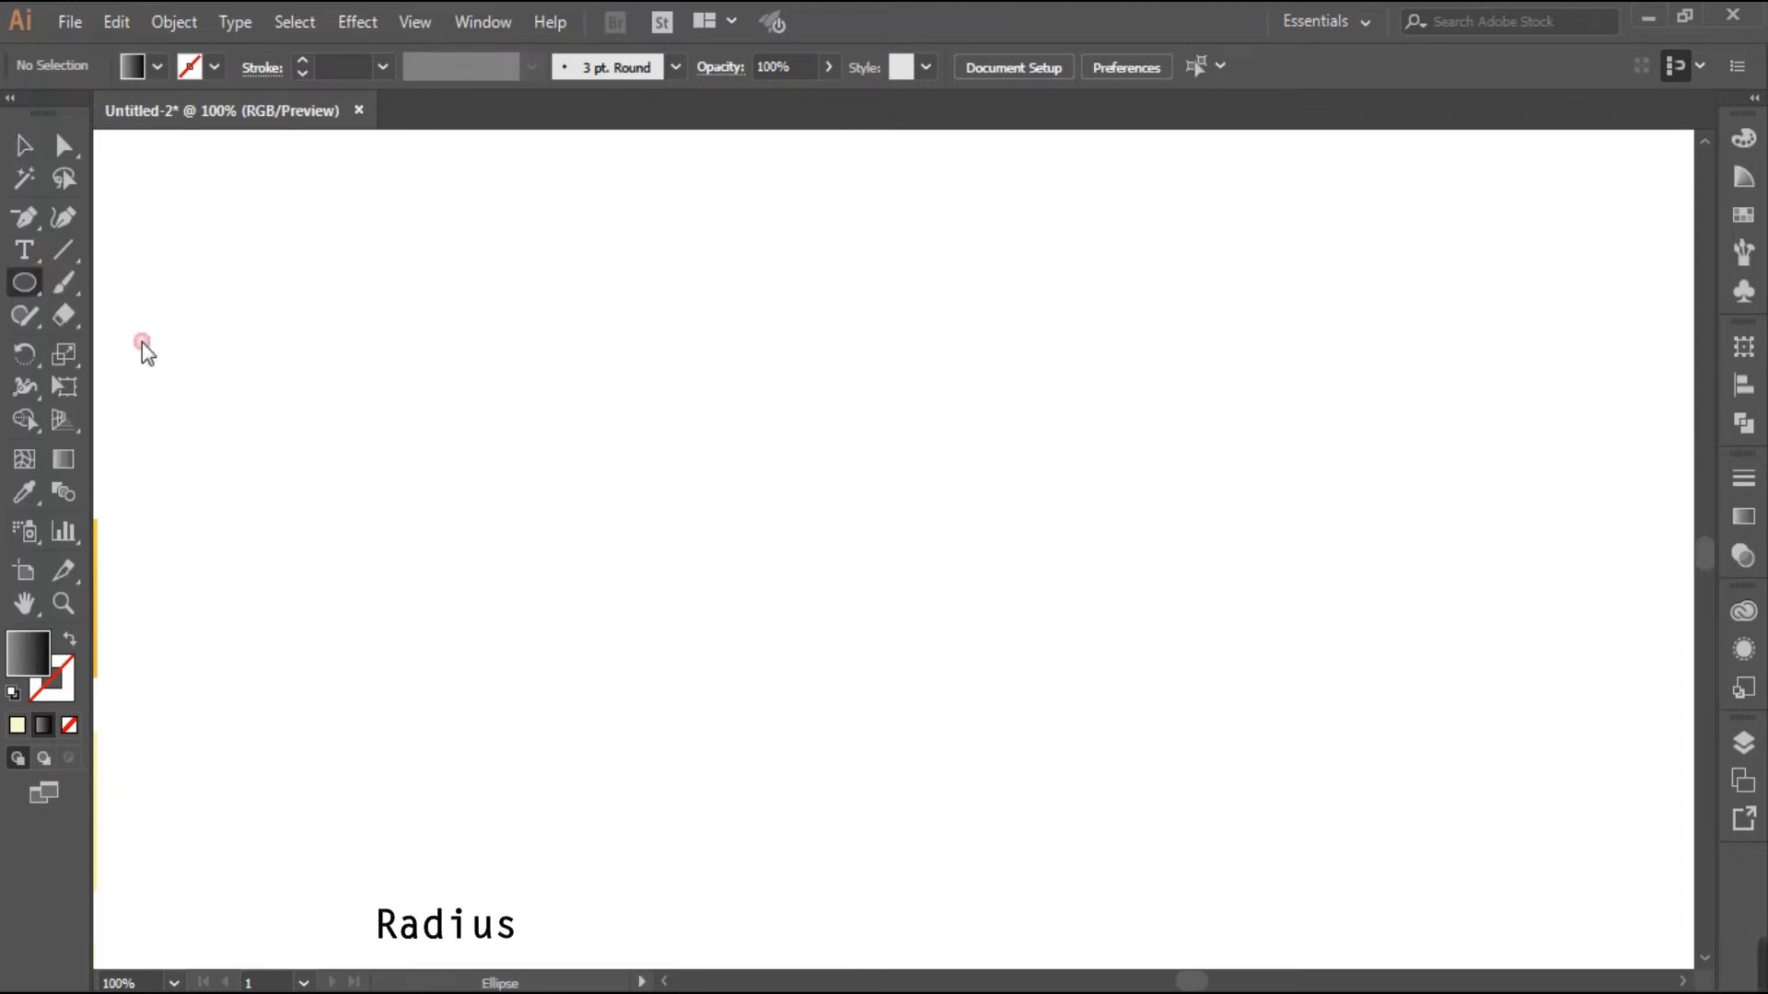
click(805, 453)
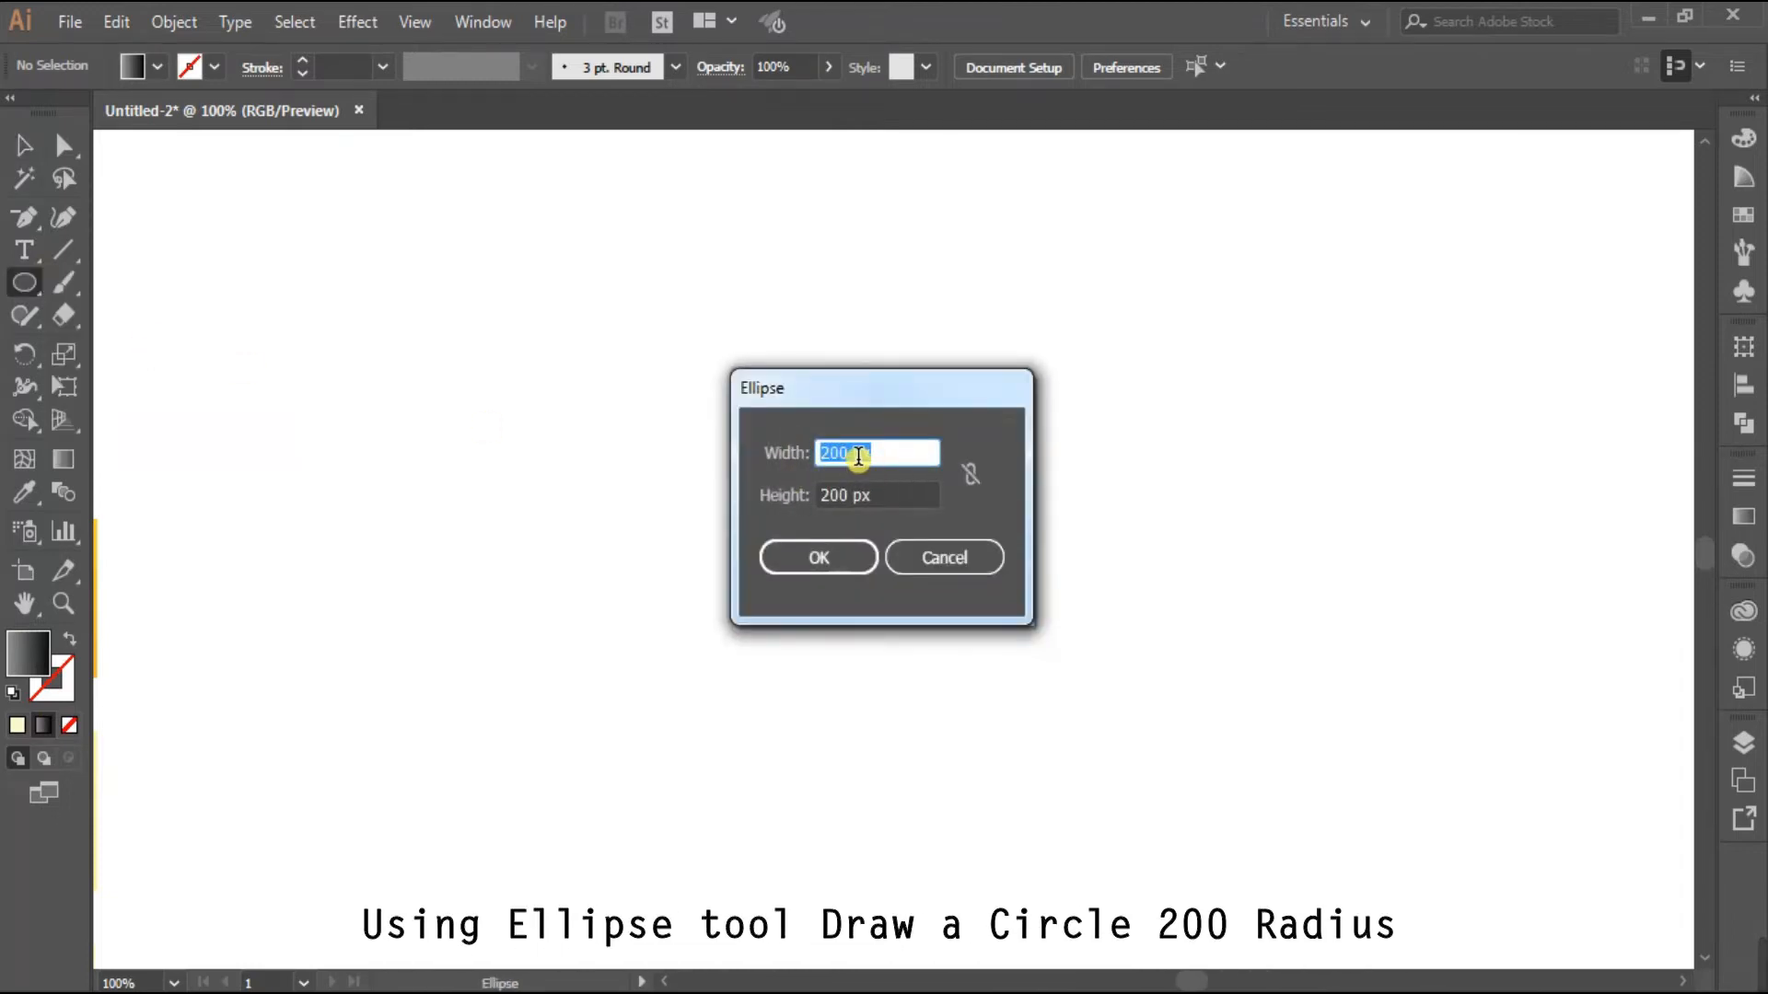
click(819, 558)
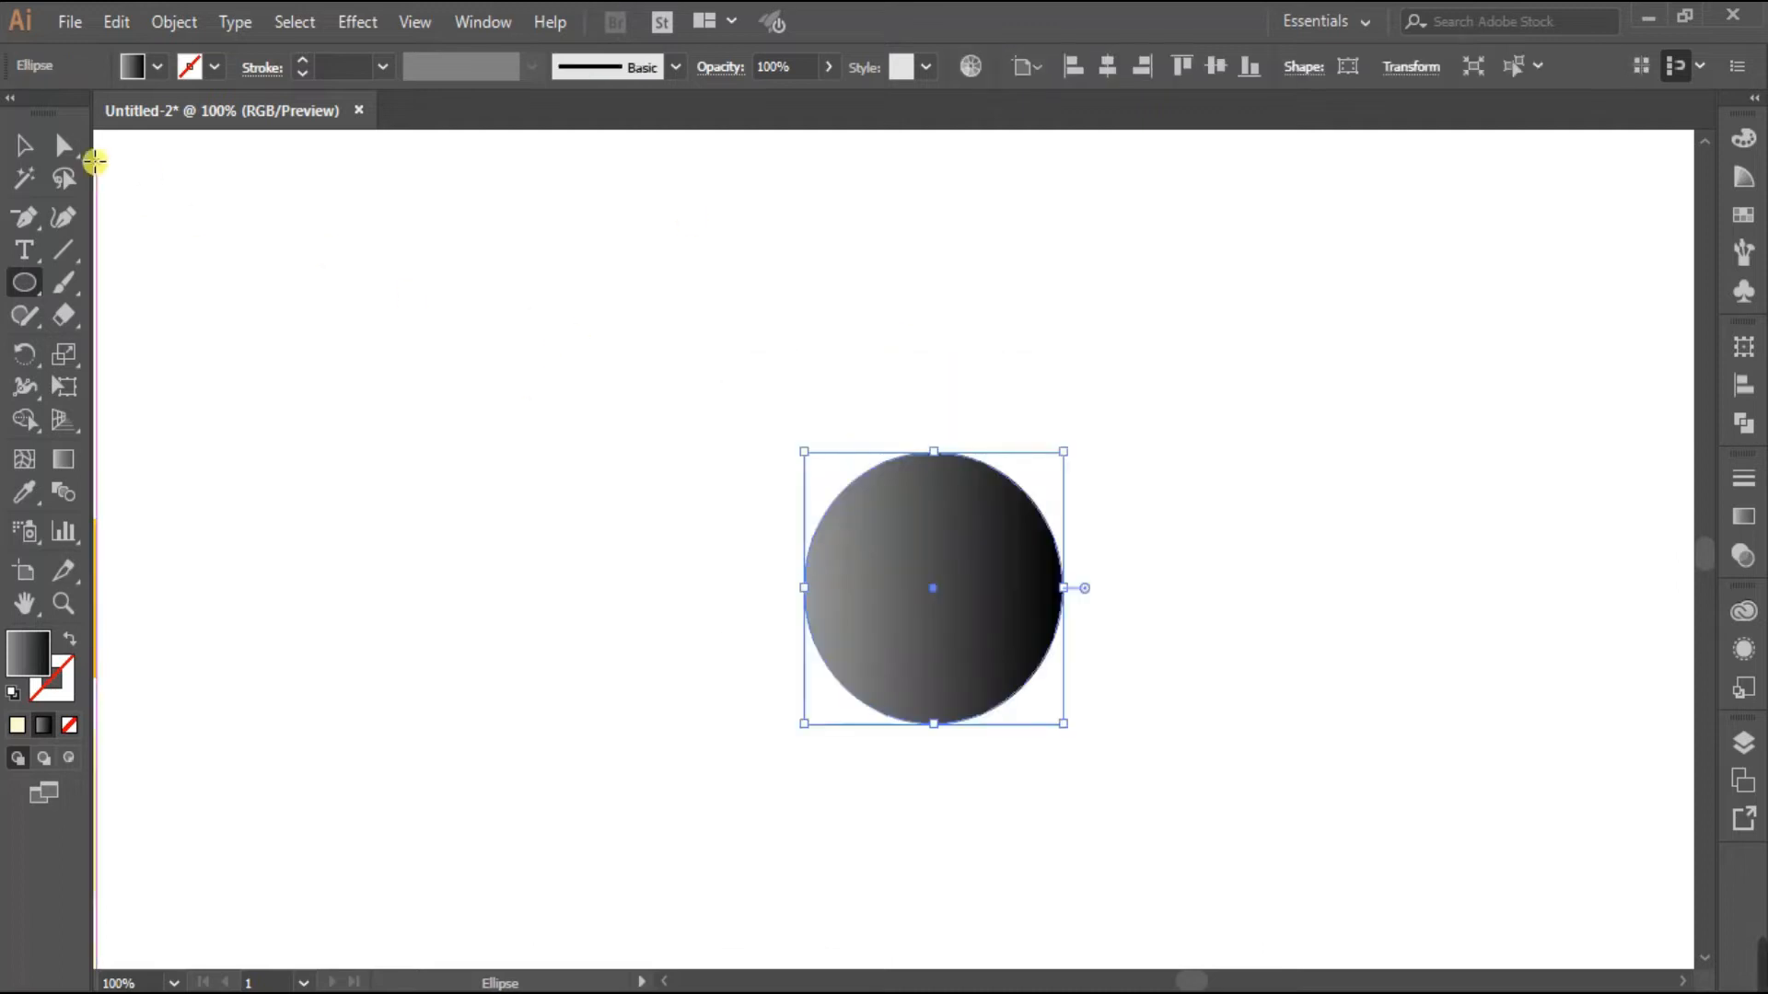
click(25, 145)
drag(932, 588, 844, 519)
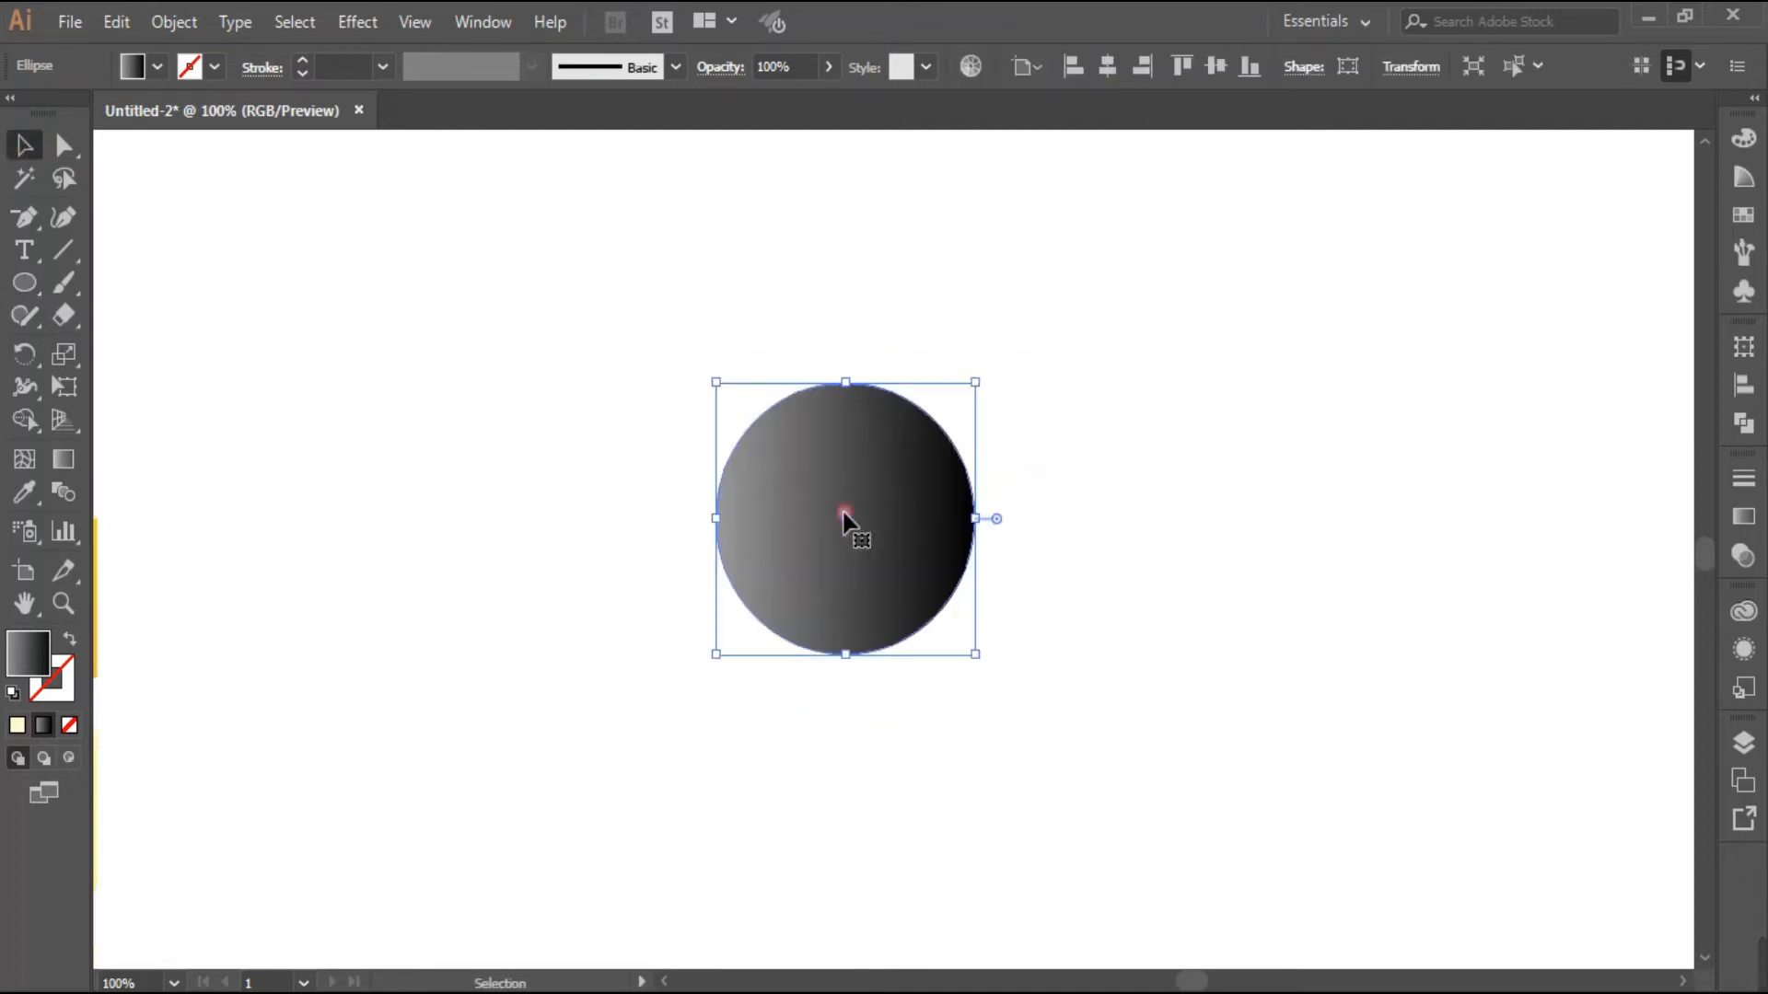
click(1087, 522)
Draw a 100 by 100 px circle overlapping the large circle's lower-left edge
click(27, 287)
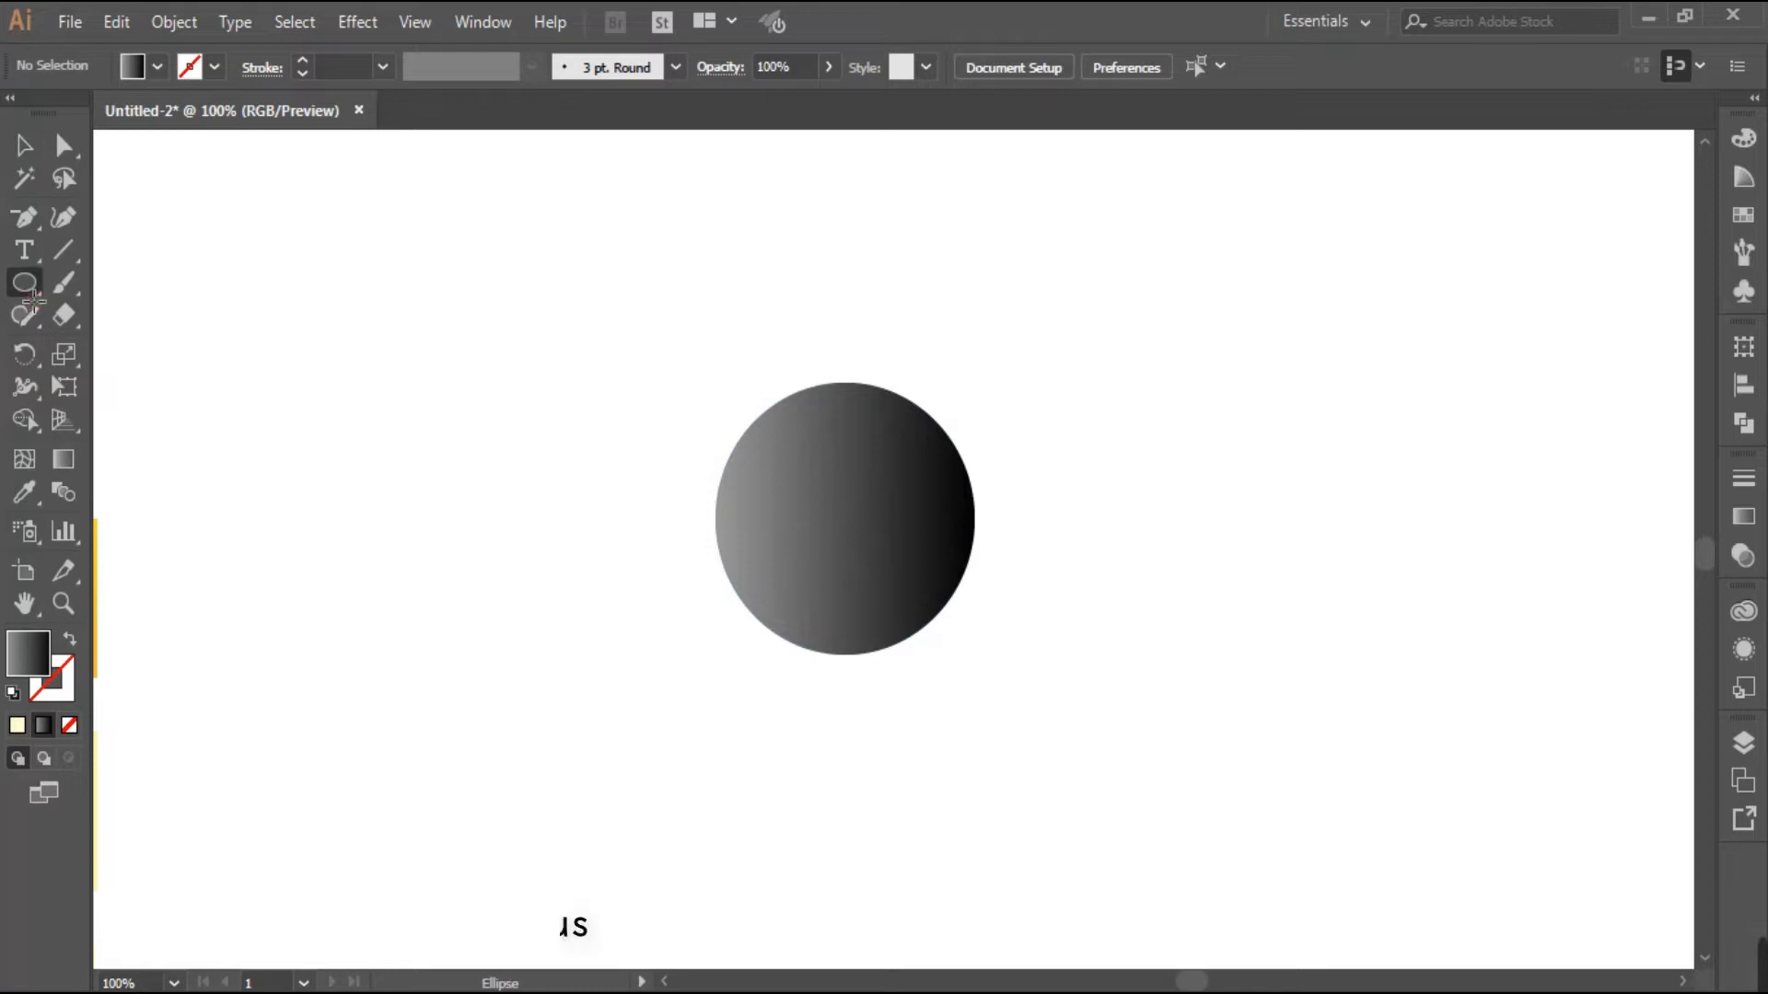
click(604, 509)
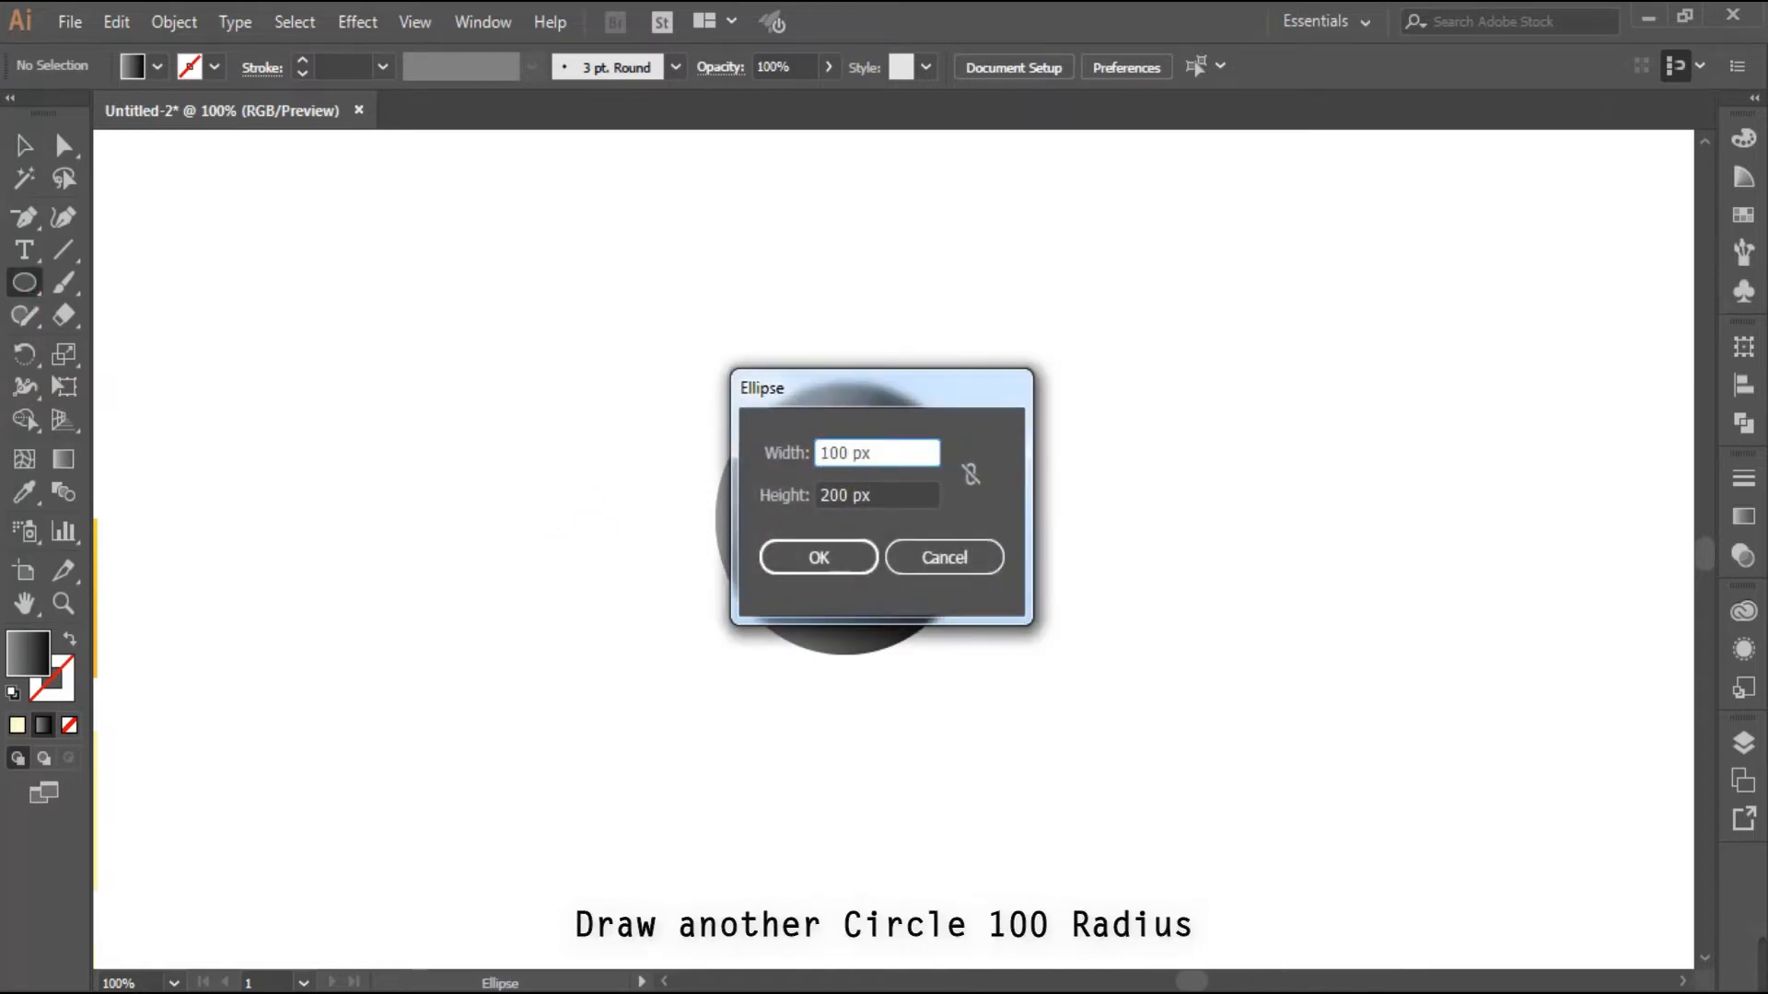
click(825, 497)
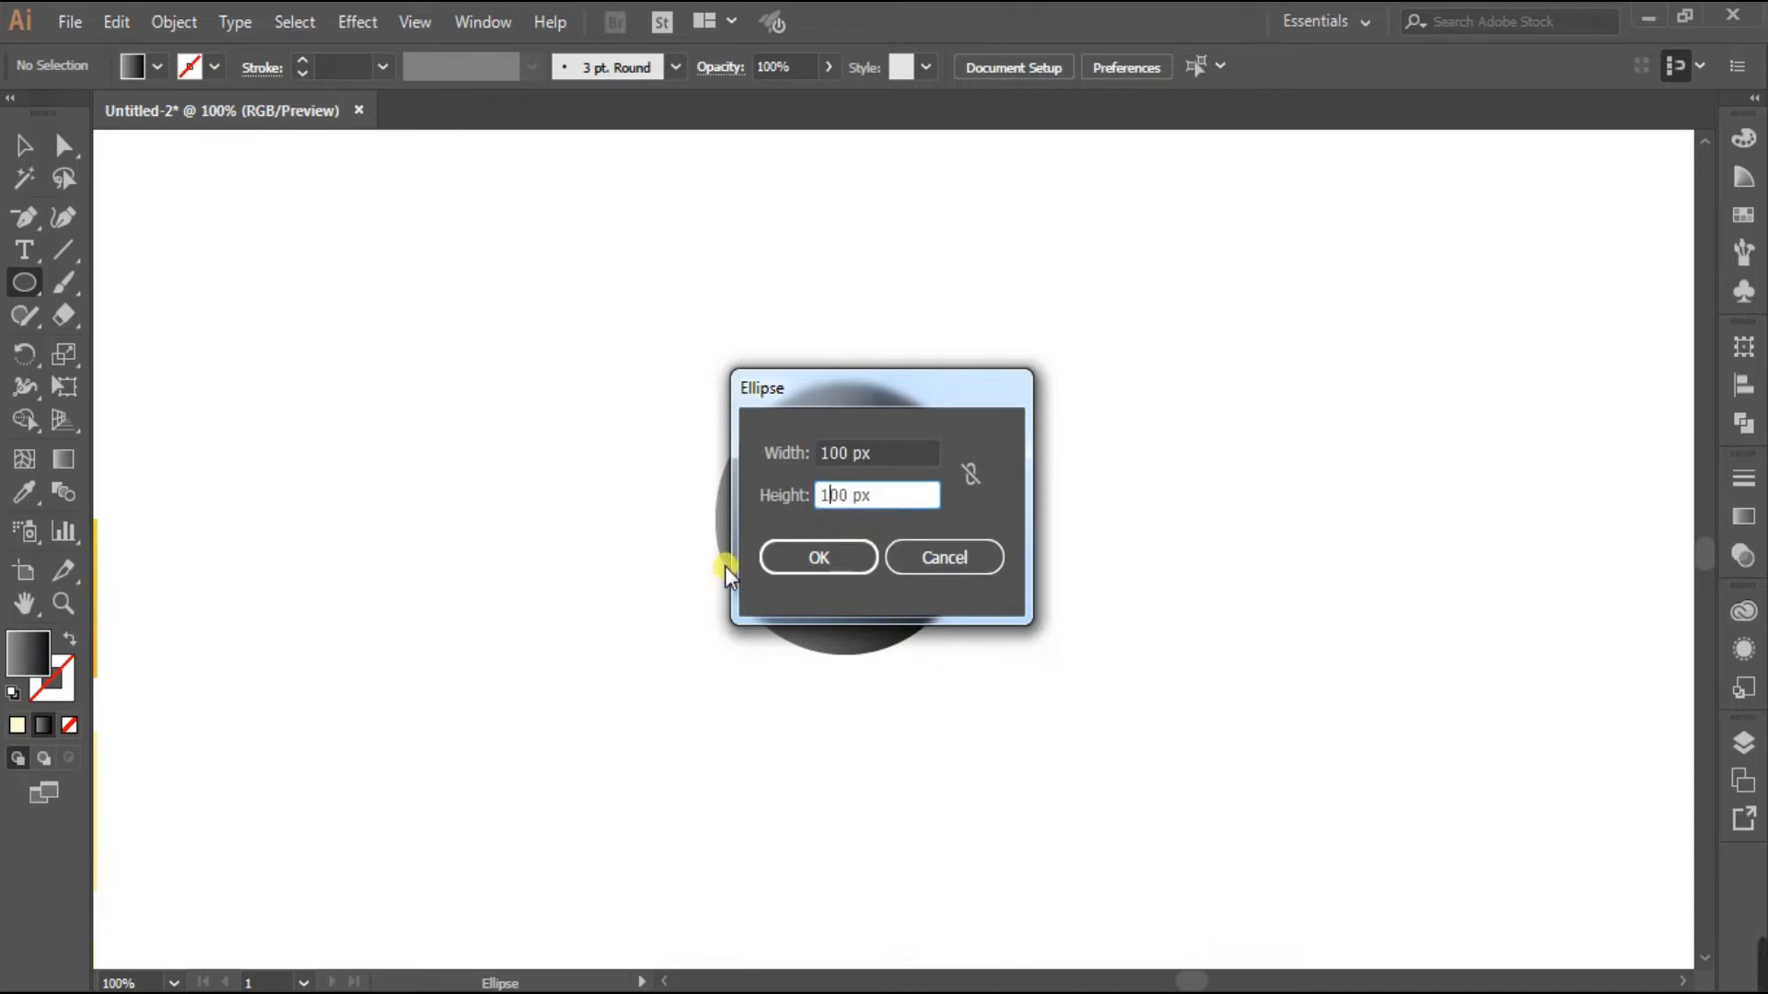
click(808, 564)
Align the small circle to the large circle as key object, centred horizontally and with their bottom edges matching
click(24, 145)
drag(502, 337, 1274, 769)
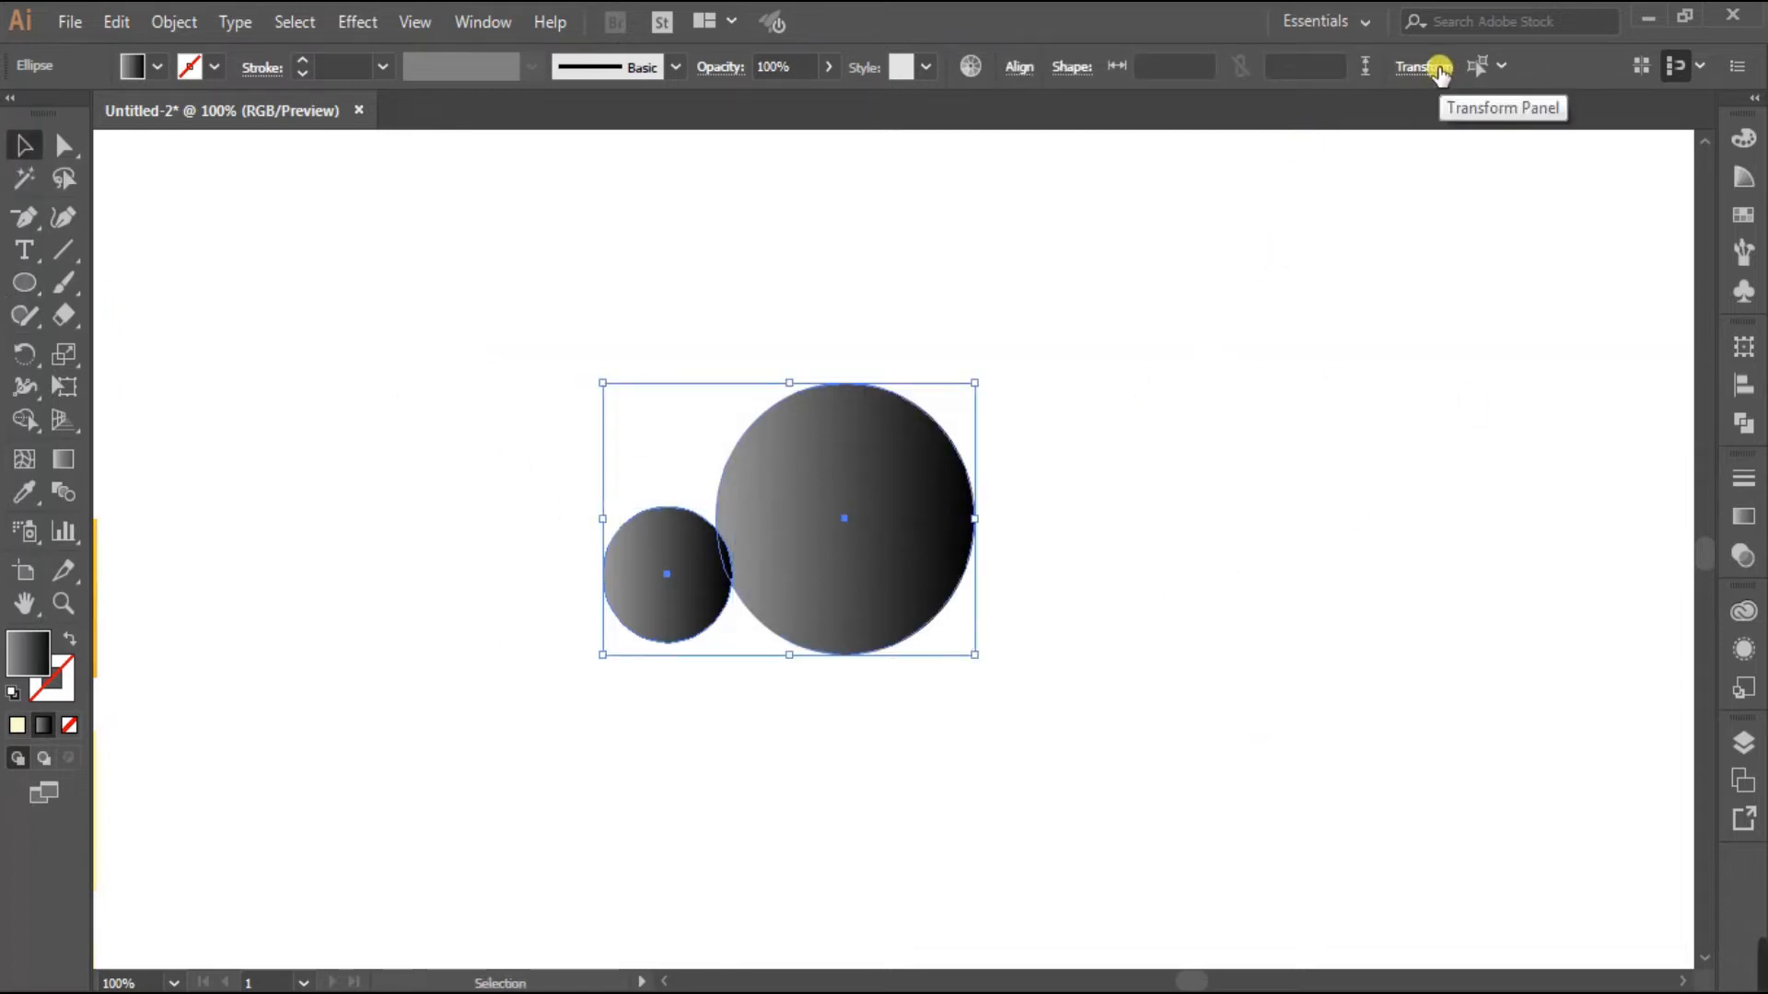
click(1019, 67)
click(1009, 292)
click(1058, 356)
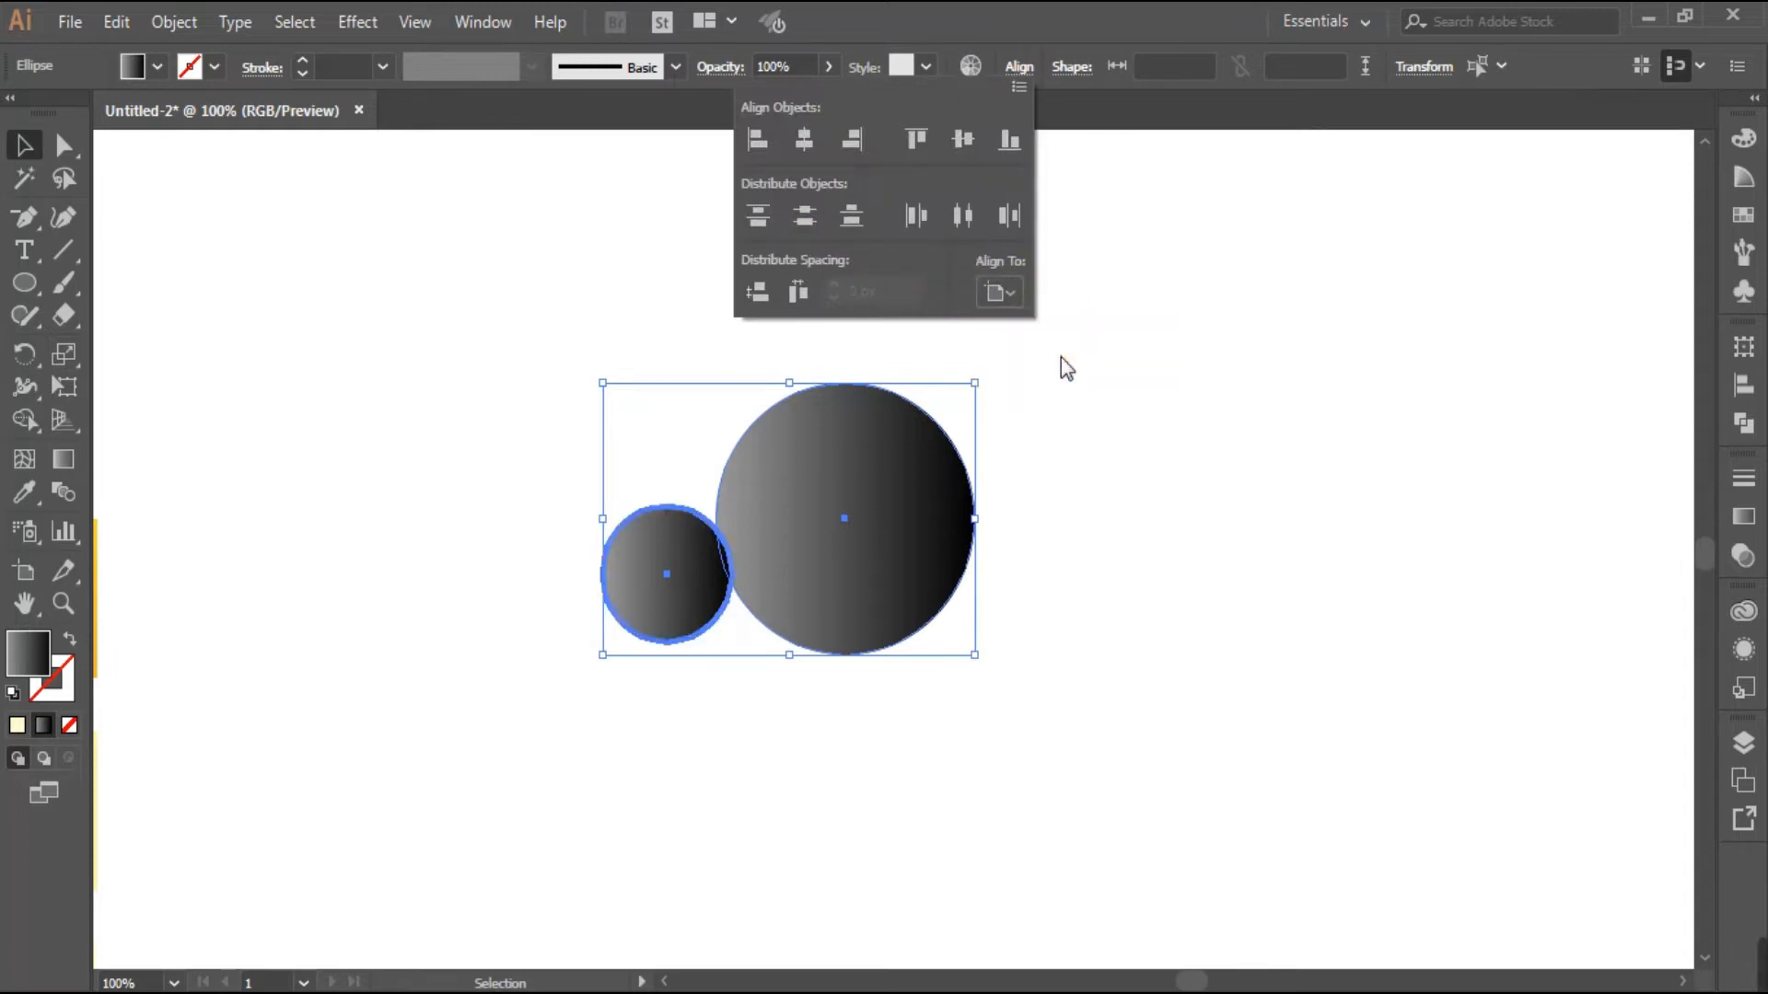
click(962, 572)
click(1024, 70)
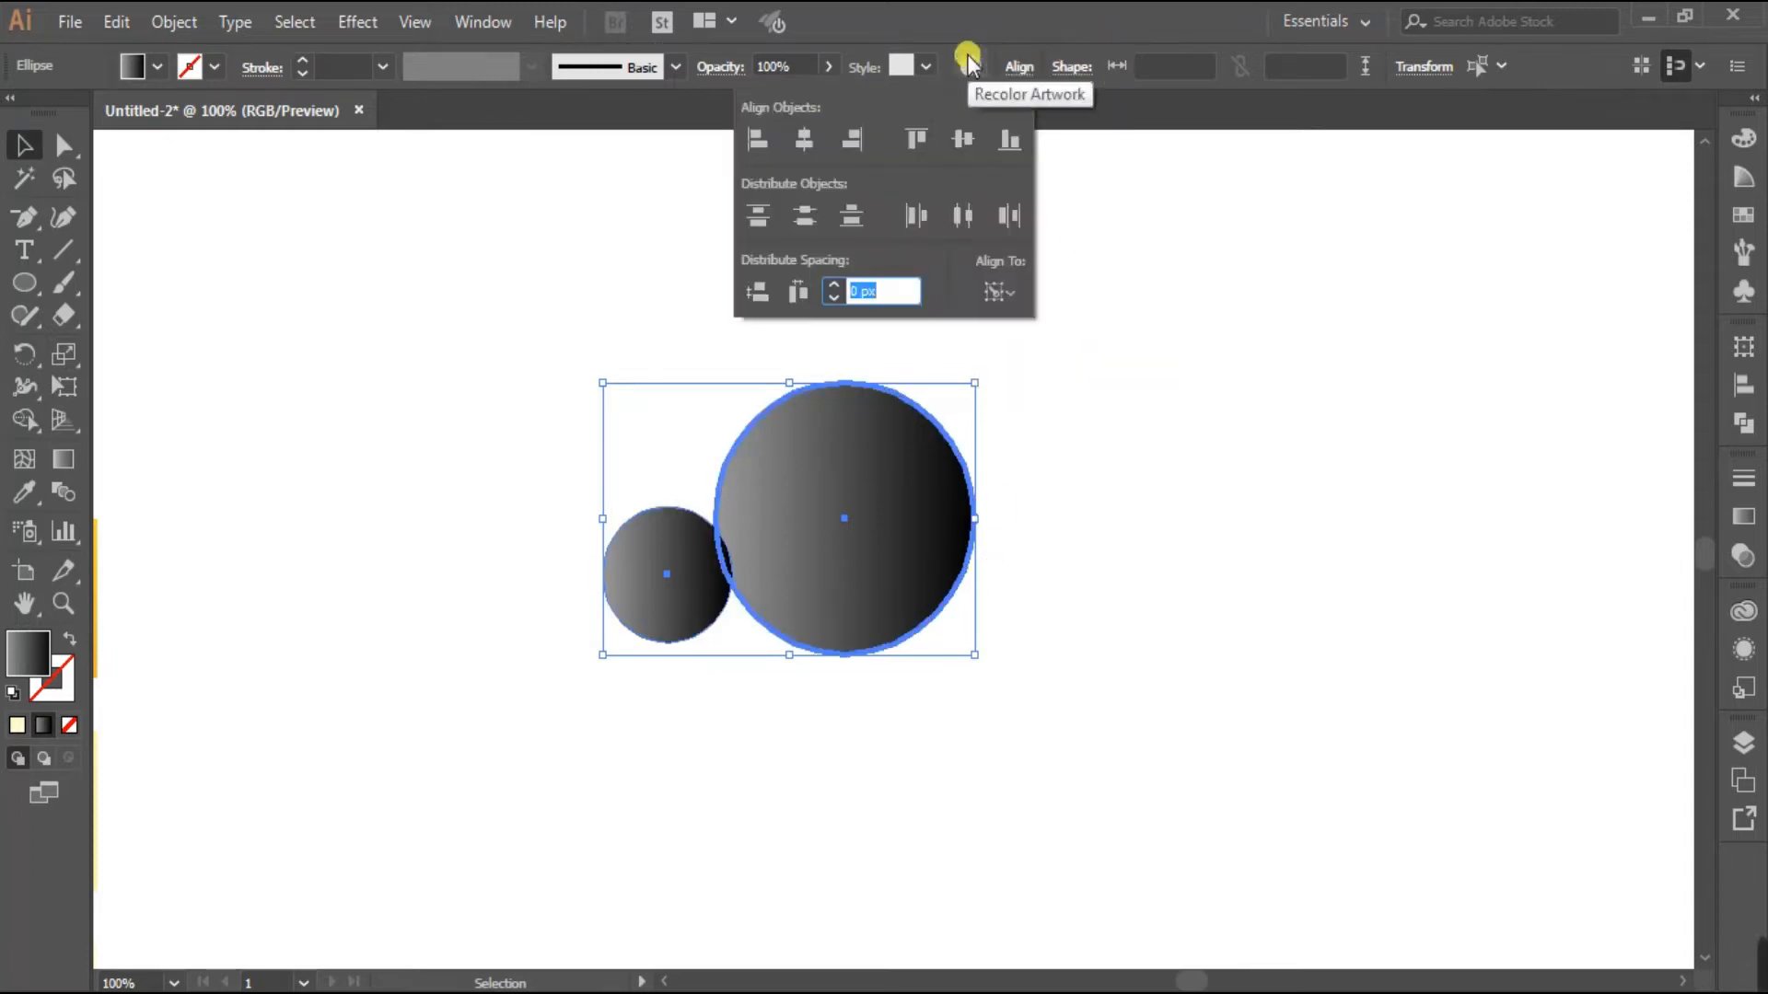
click(803, 139)
click(963, 139)
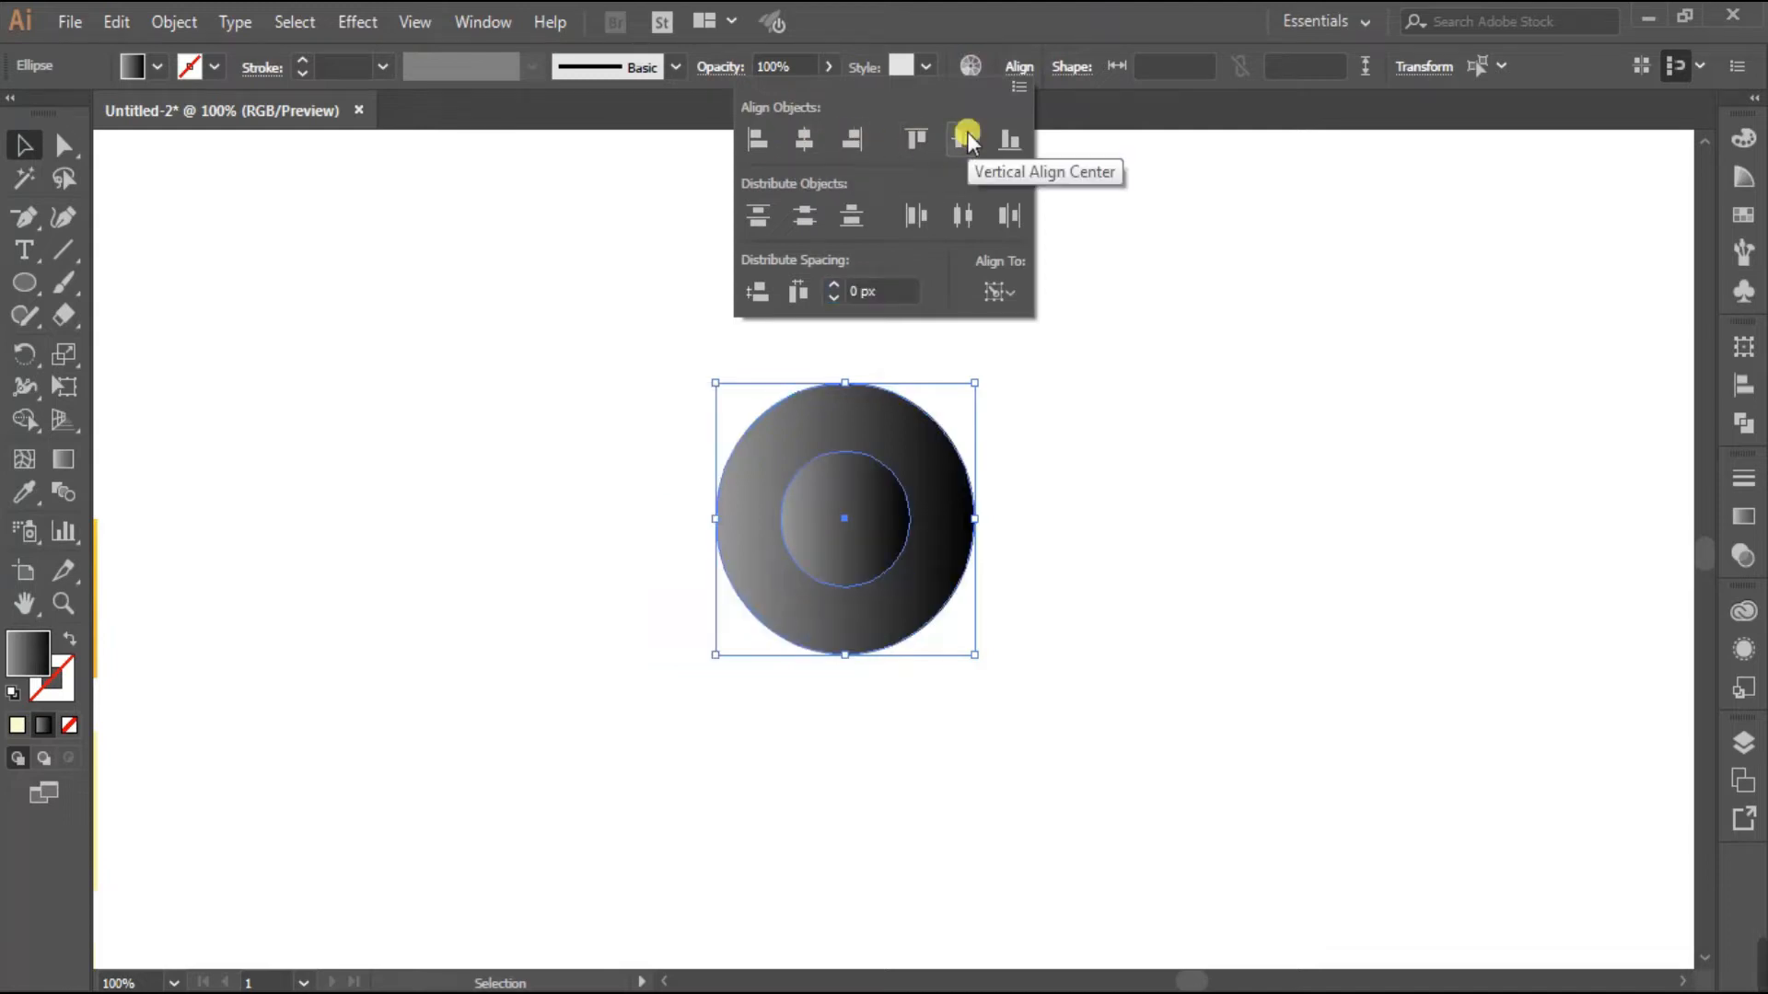
click(1010, 146)
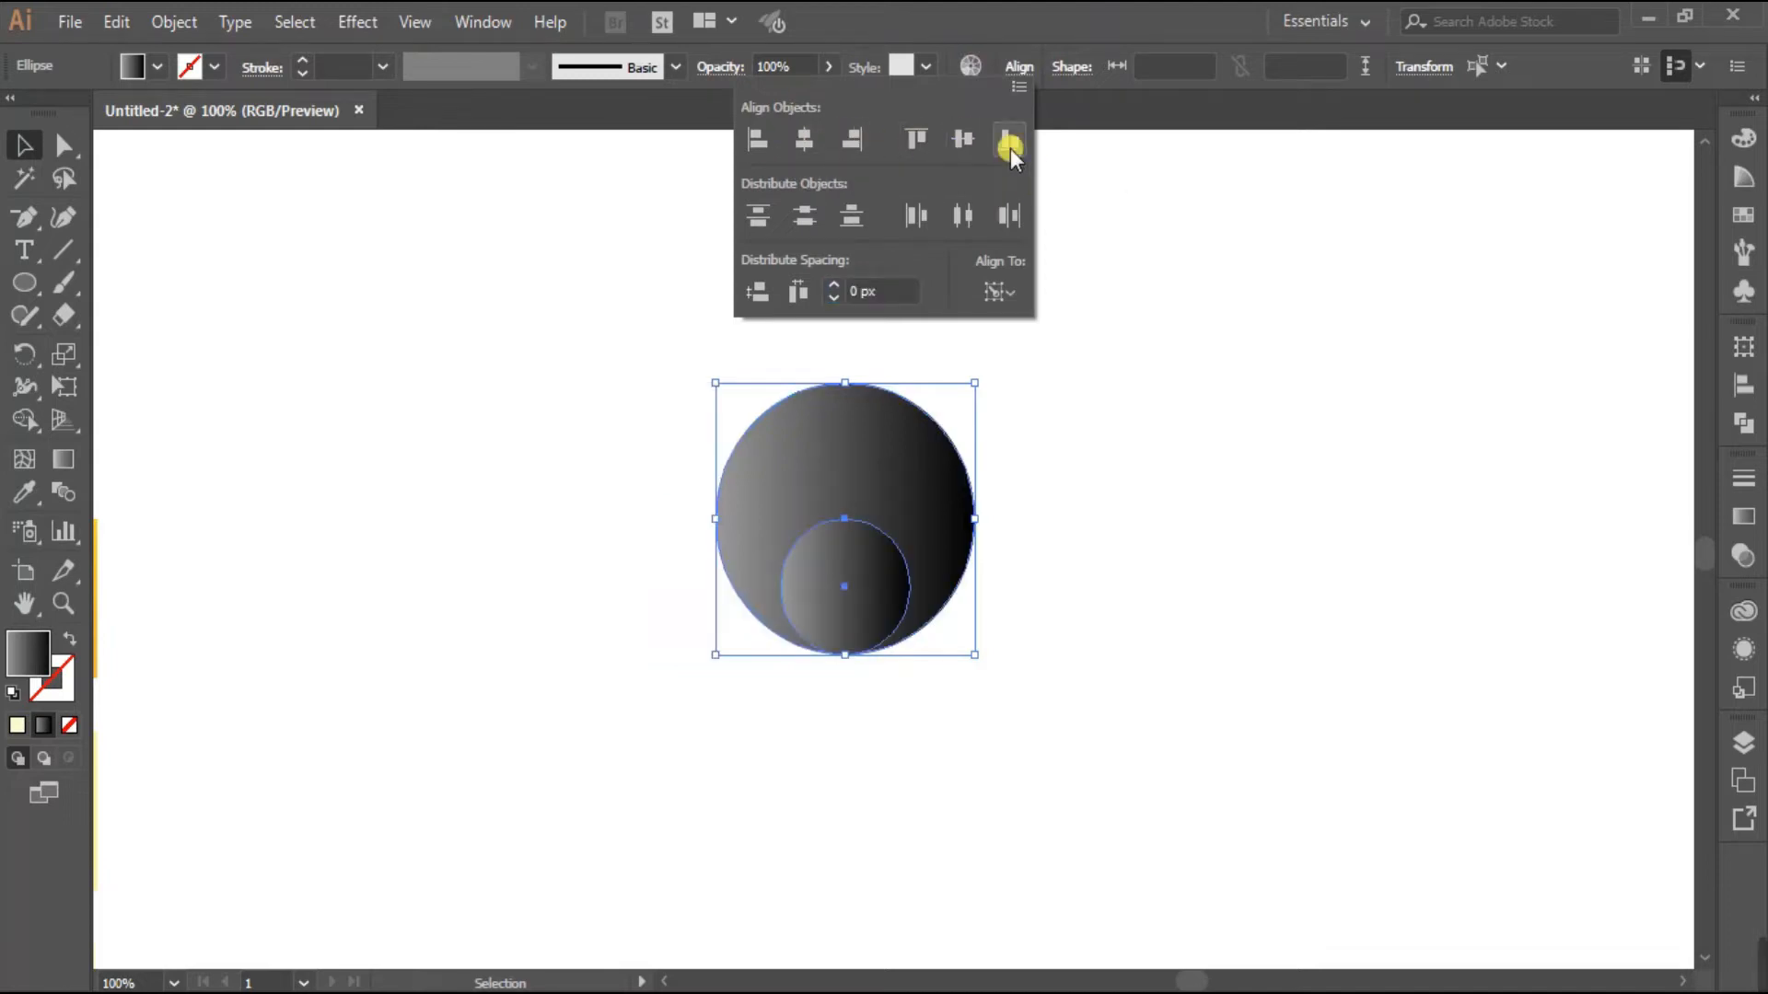
click(648, 373)
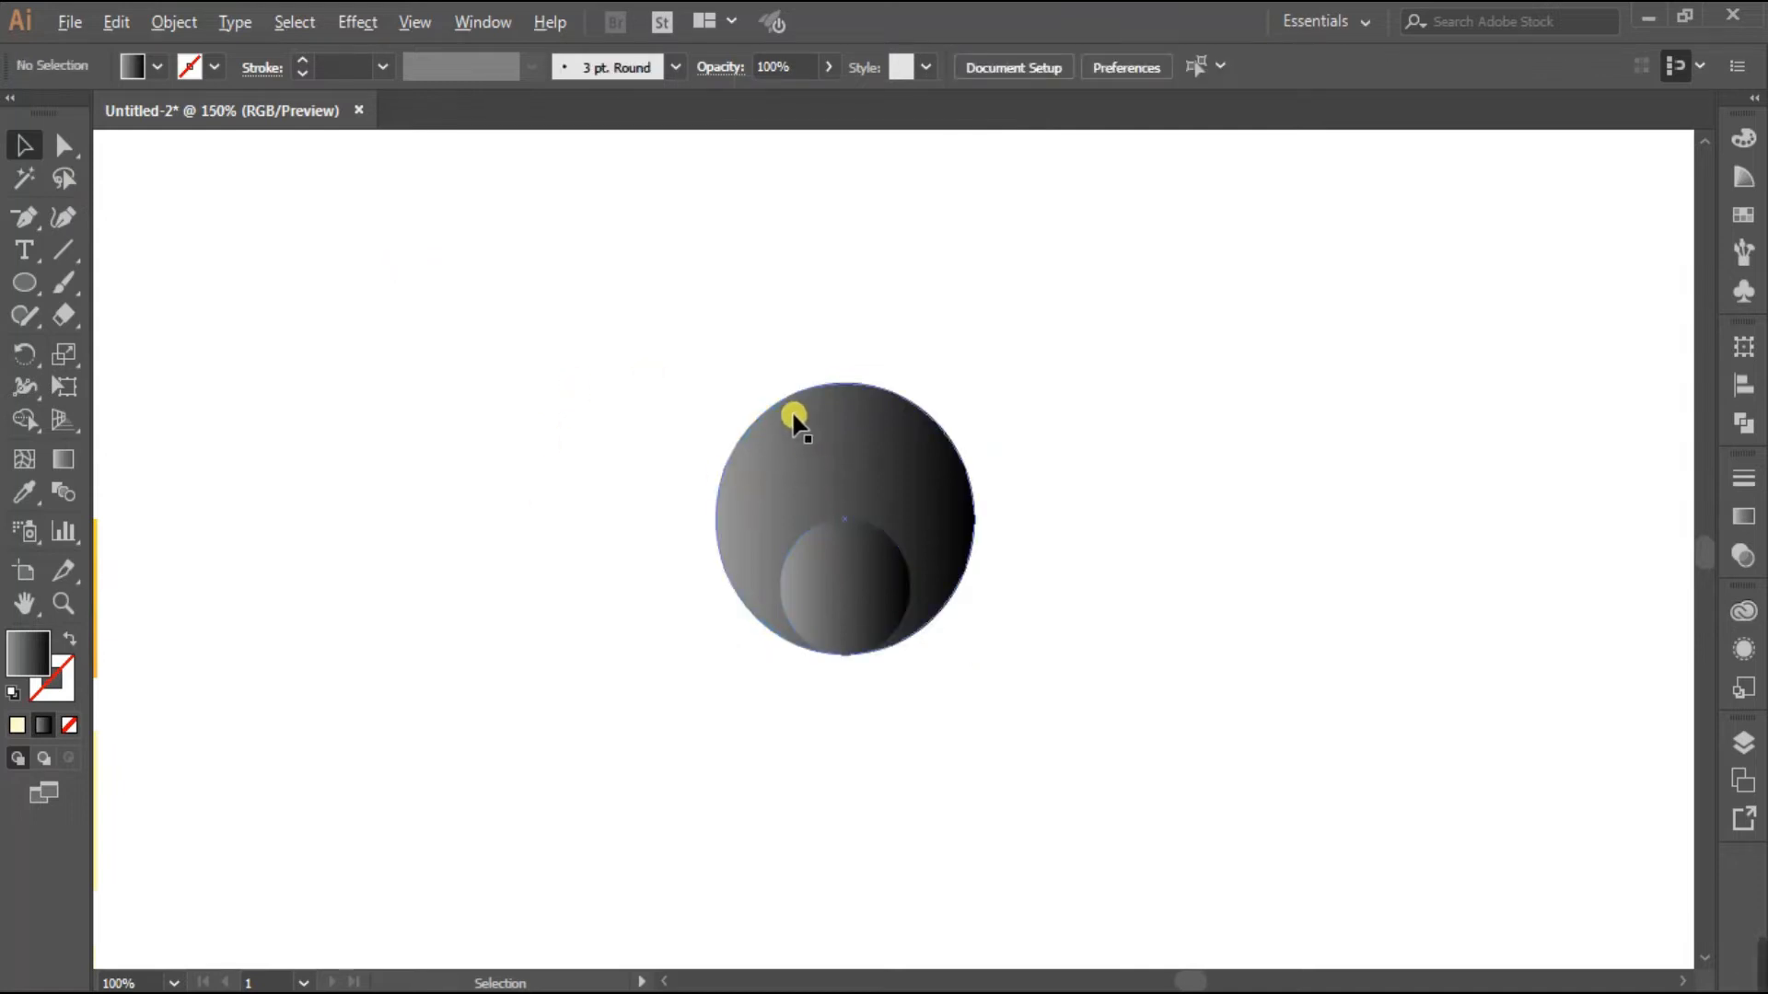
Draw a vertical line through the centres of both circles, extending slightly past the large circle's upper and lower edges
scroll(792, 414, up, 1)
scroll(1070, 638, up, 1)
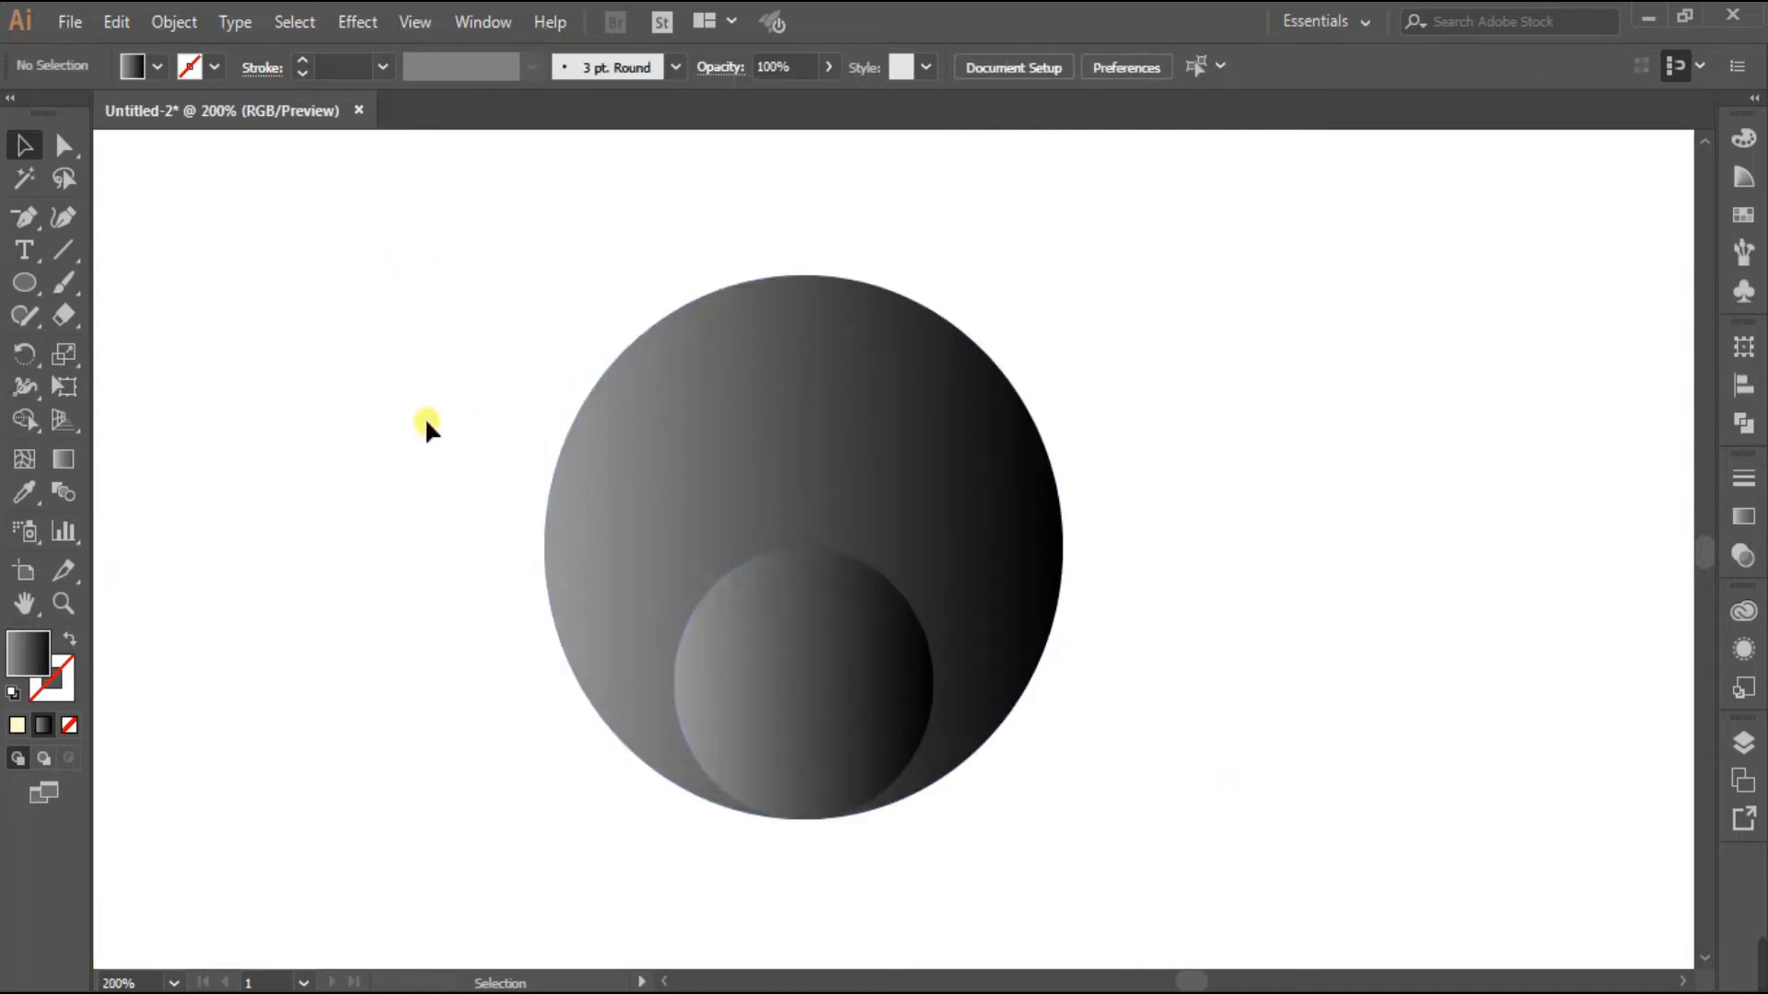
click(63, 254)
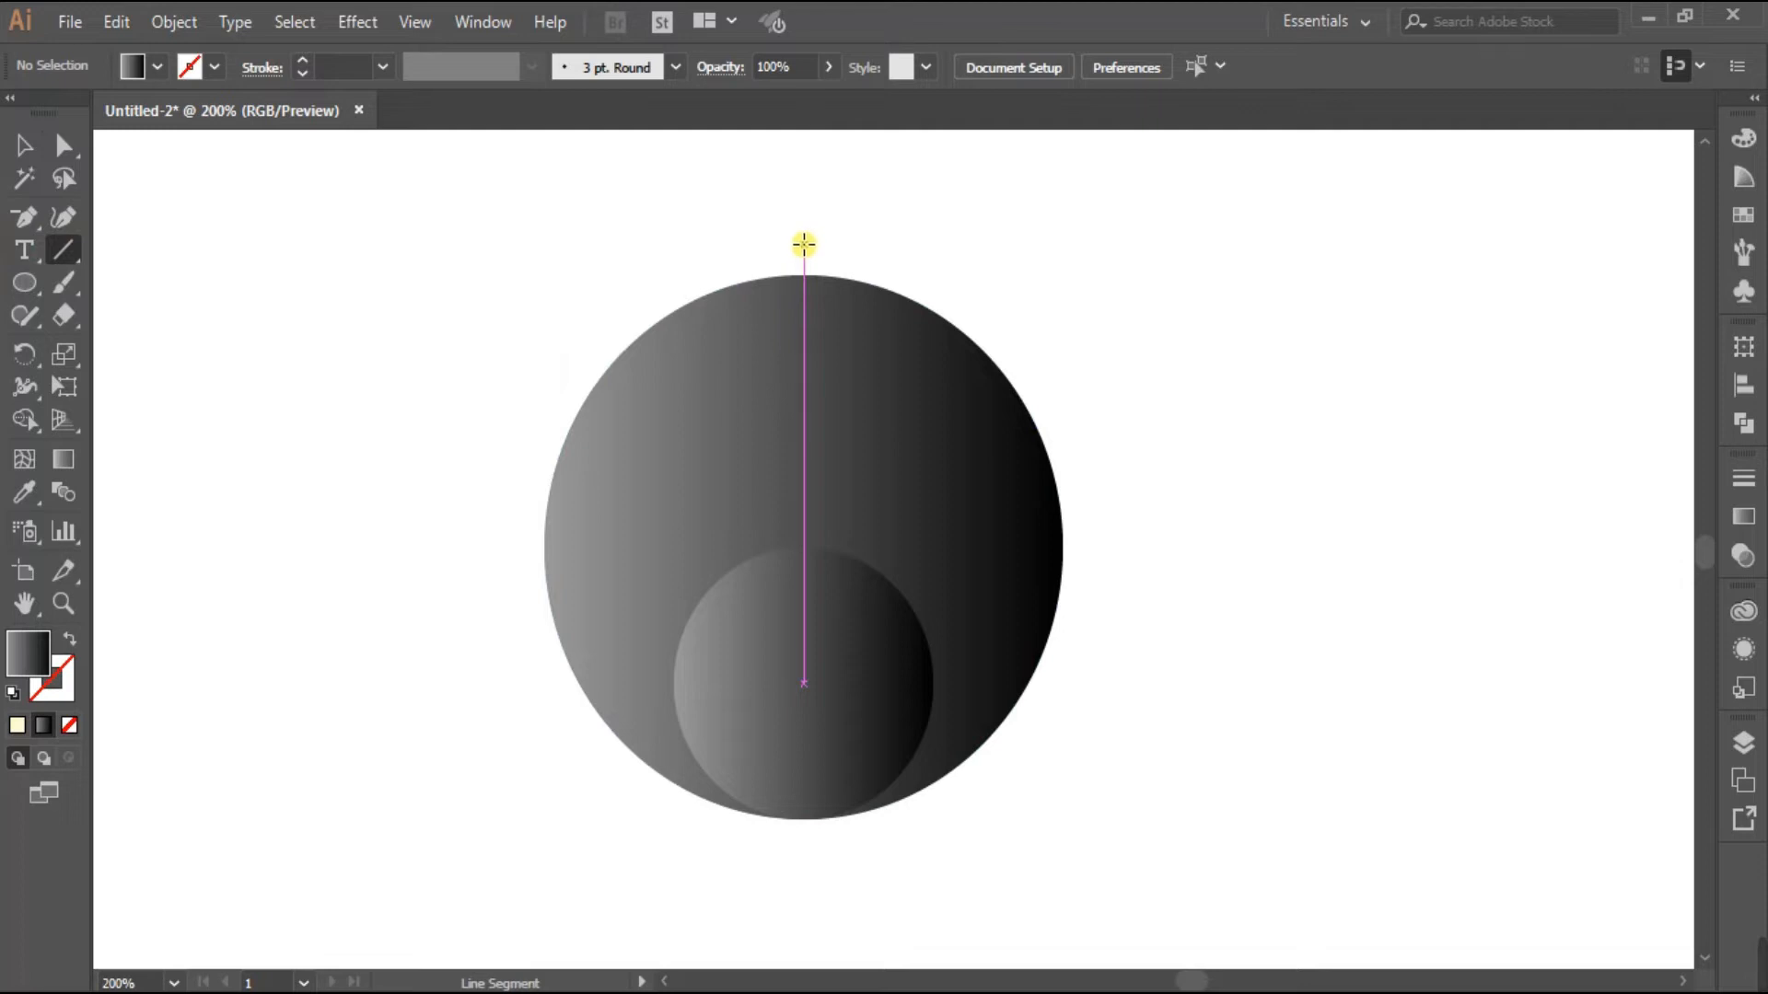
drag(804, 244, 789, 862)
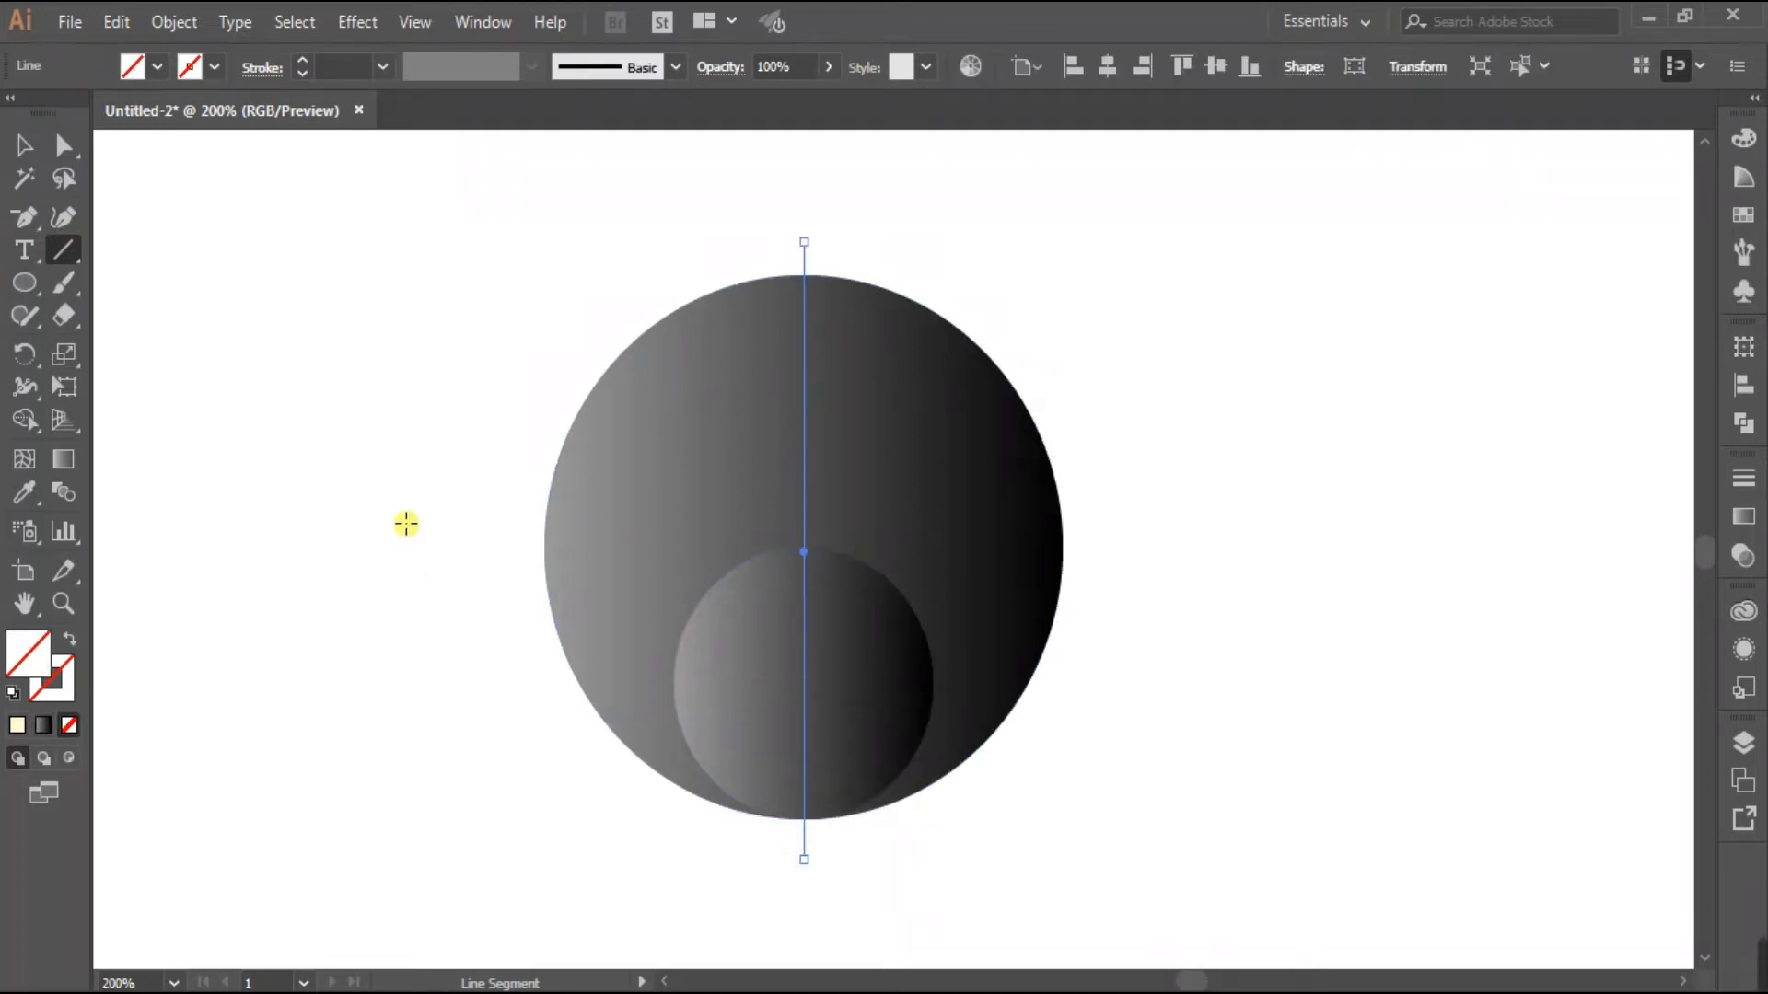
Give the vertical centre line a pale cream stroke, colour FFF5CA, and deselect it
click(66, 696)
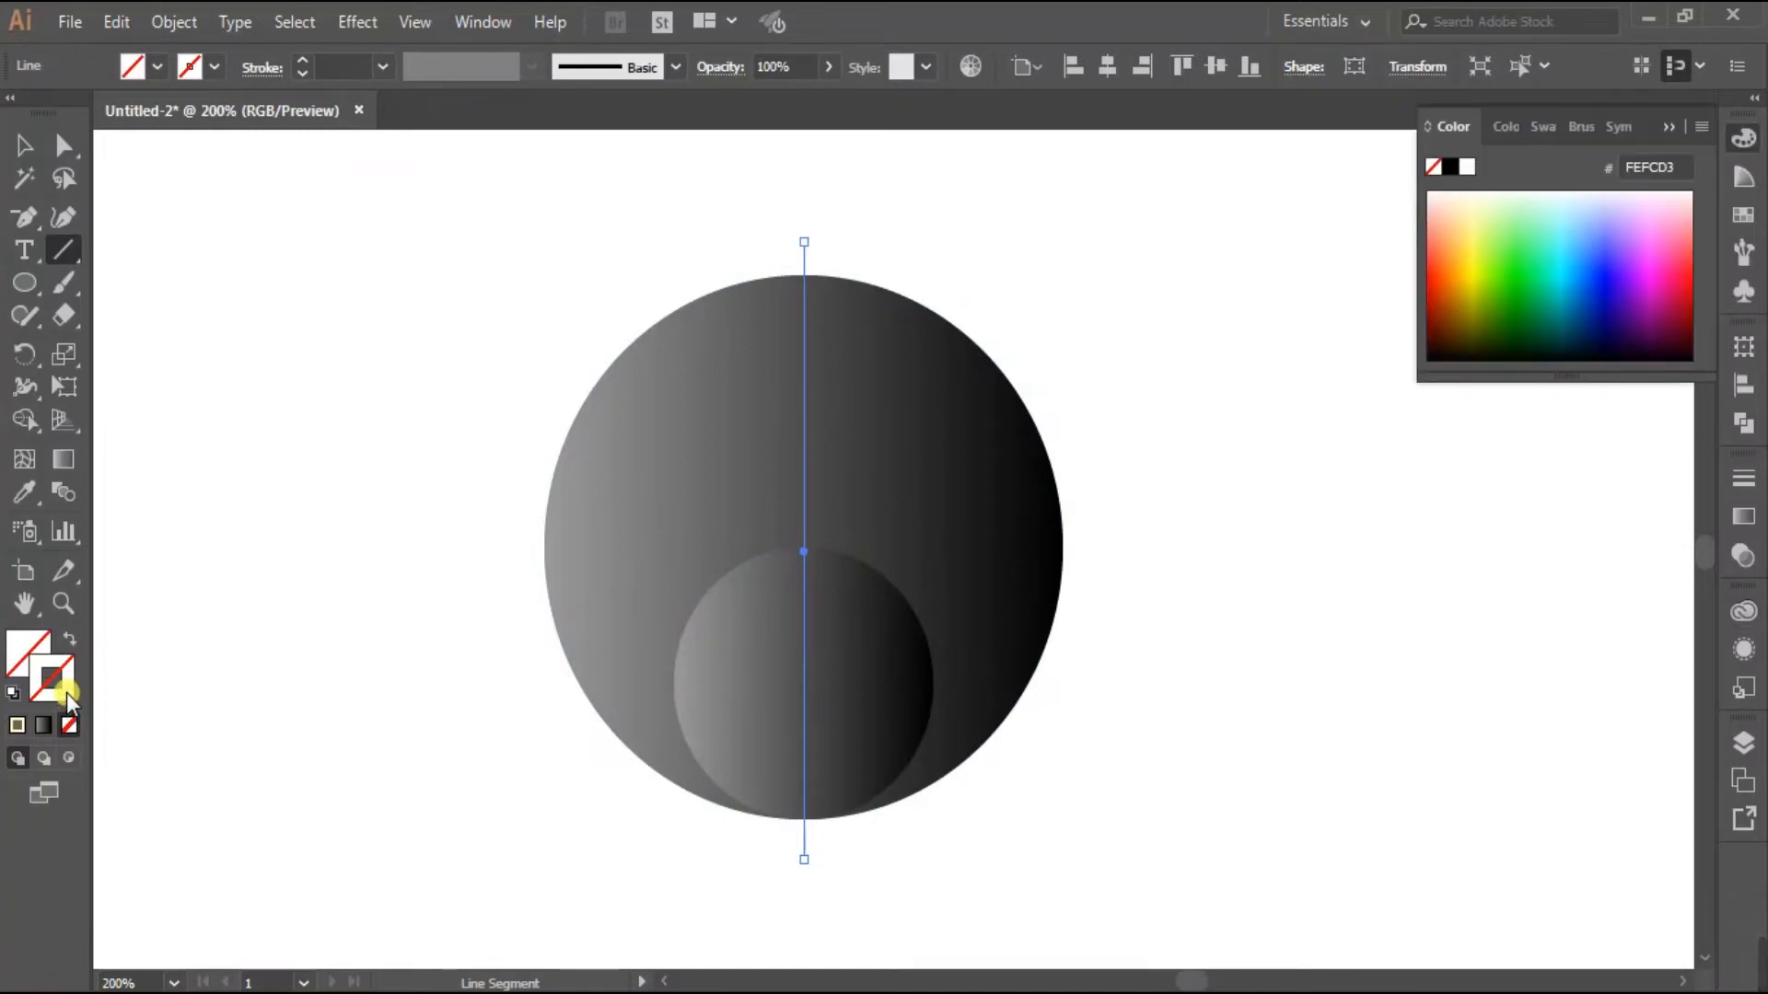
click(1466, 199)
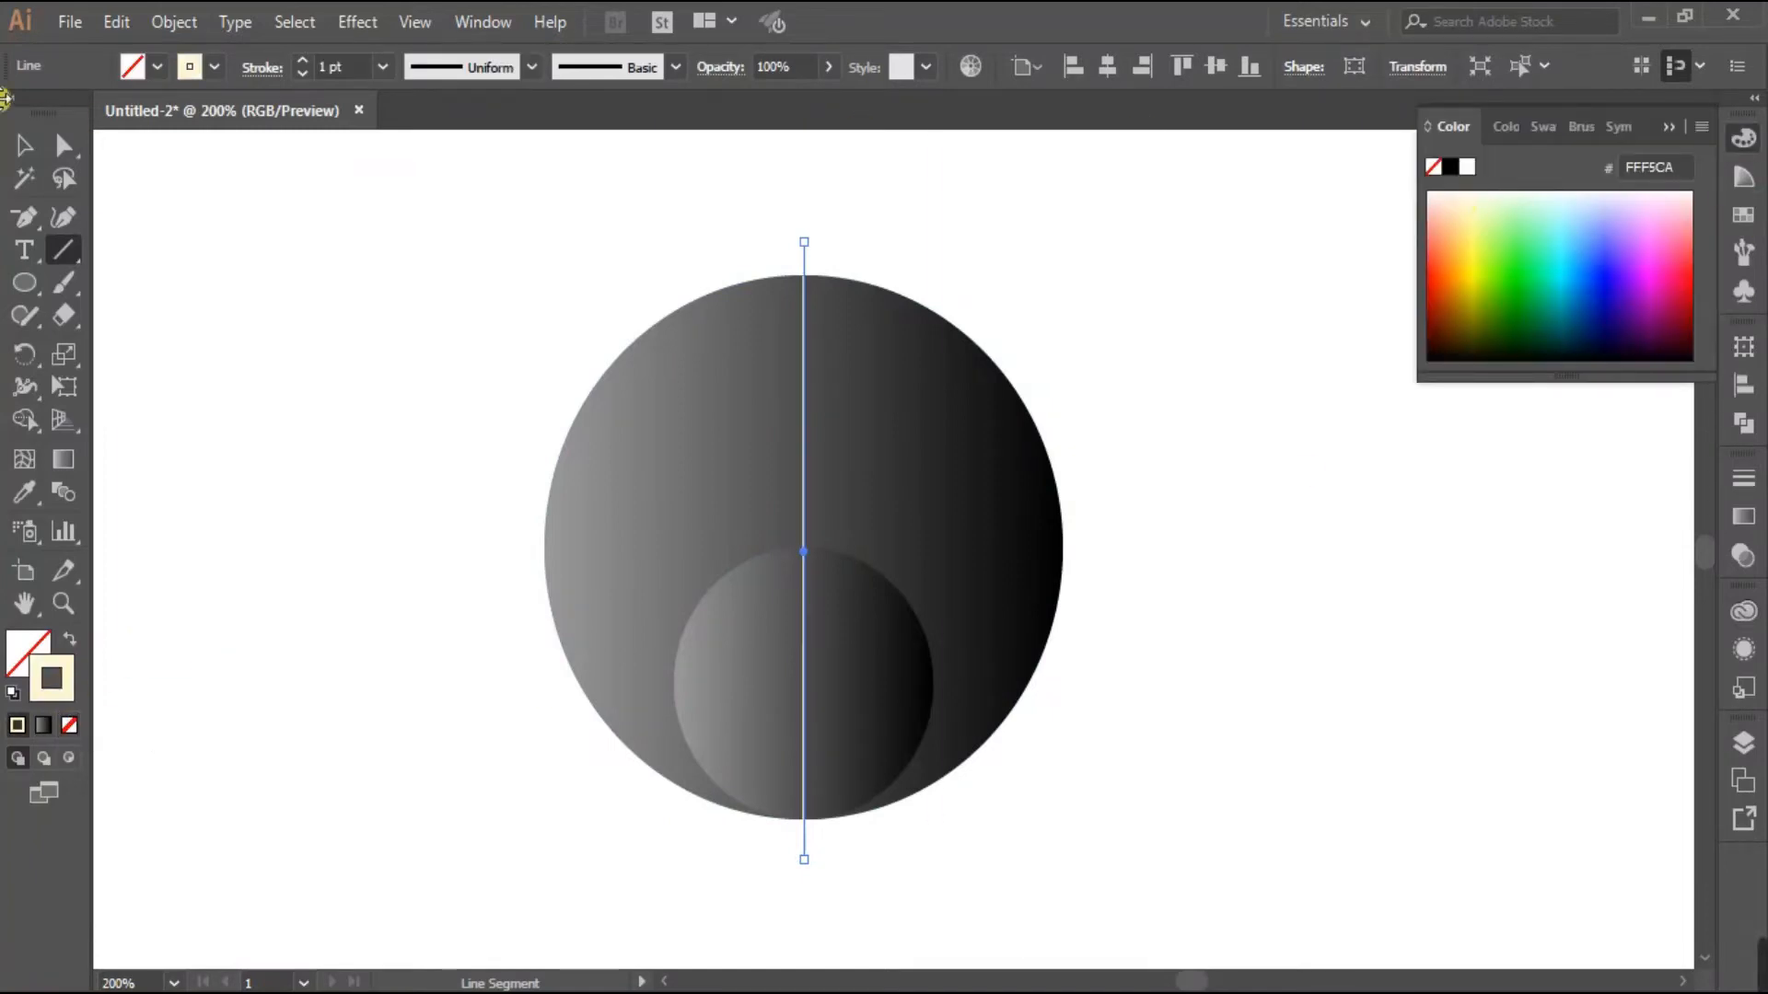
click(26, 149)
click(1252, 291)
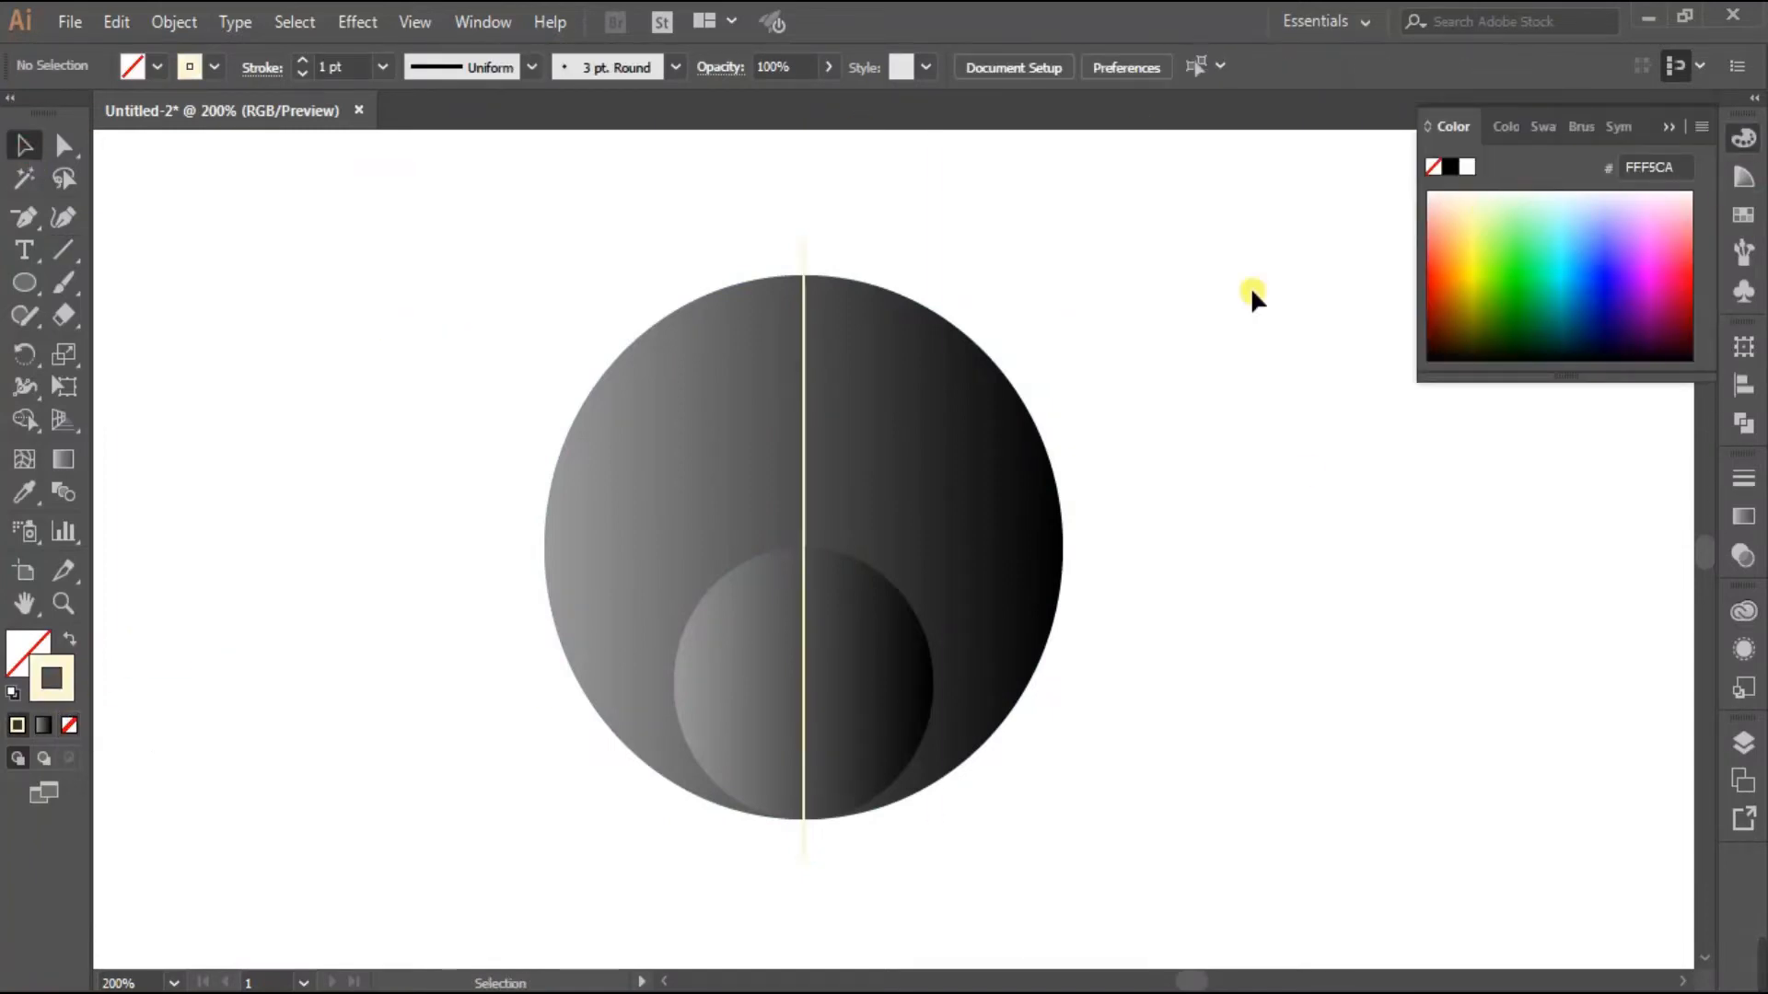
click(1668, 128)
Draw a horizontal line through the large circle's centre, extending slightly past both sides of the circle
click(26, 331)
click(63, 248)
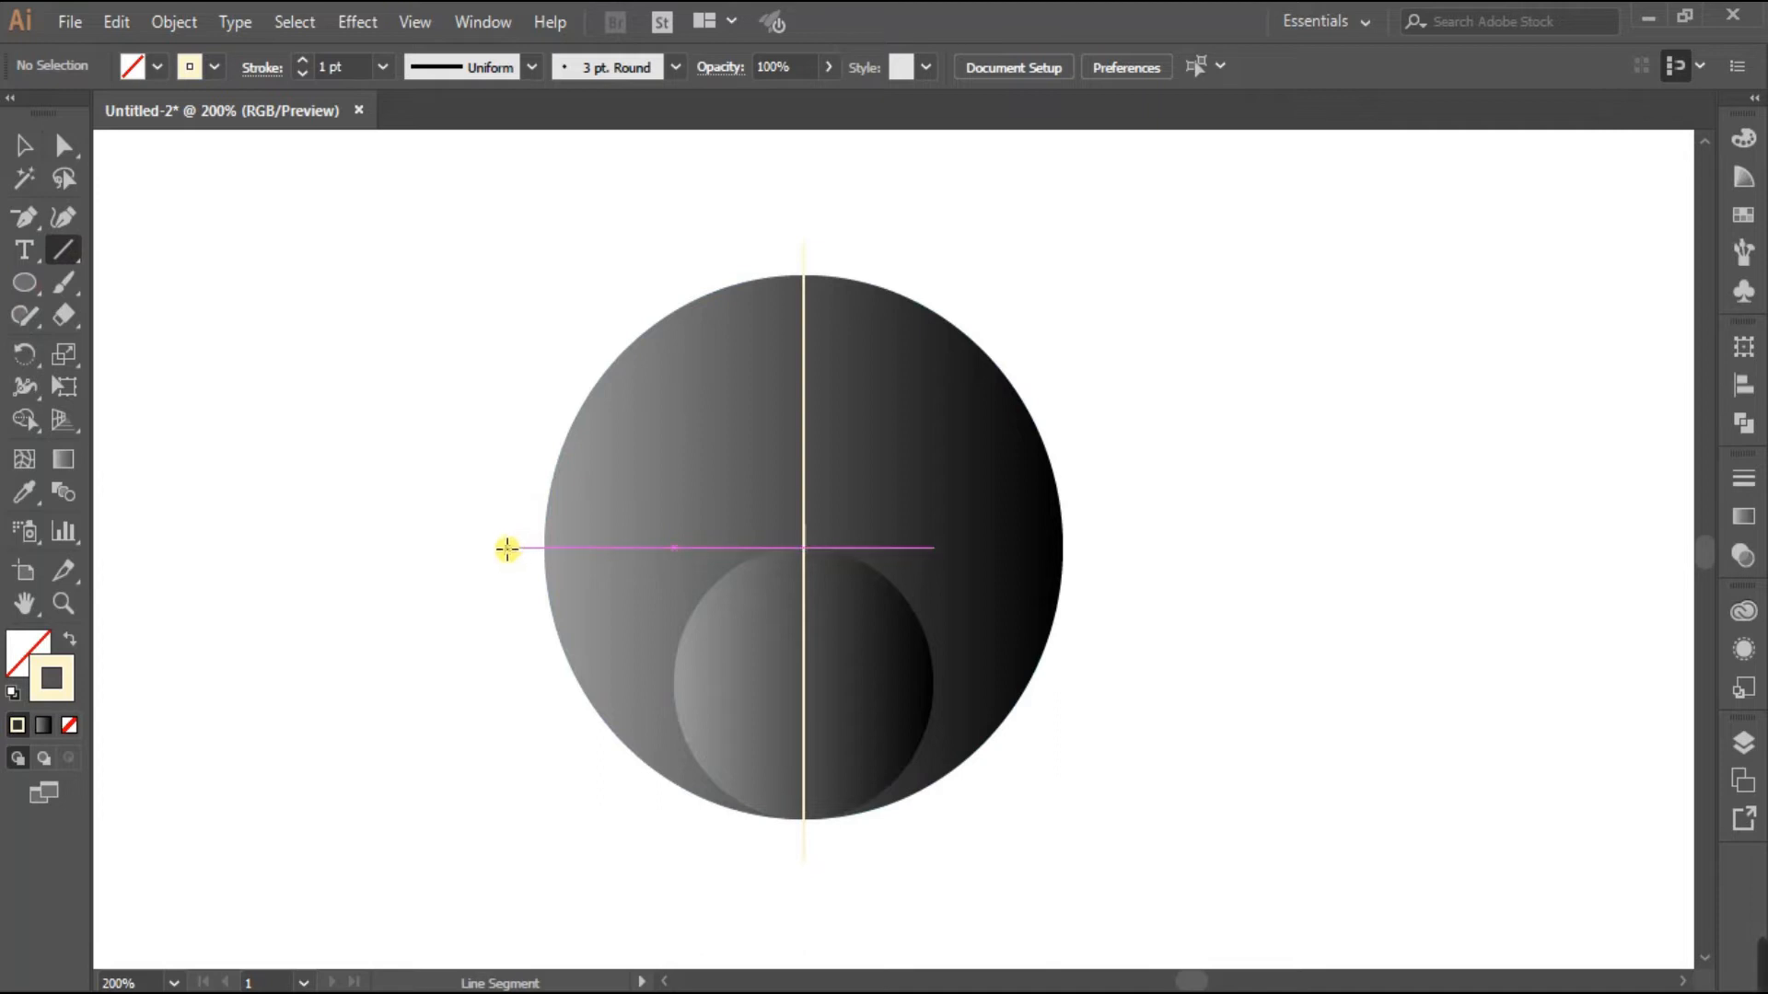
drag(508, 549, 1133, 572)
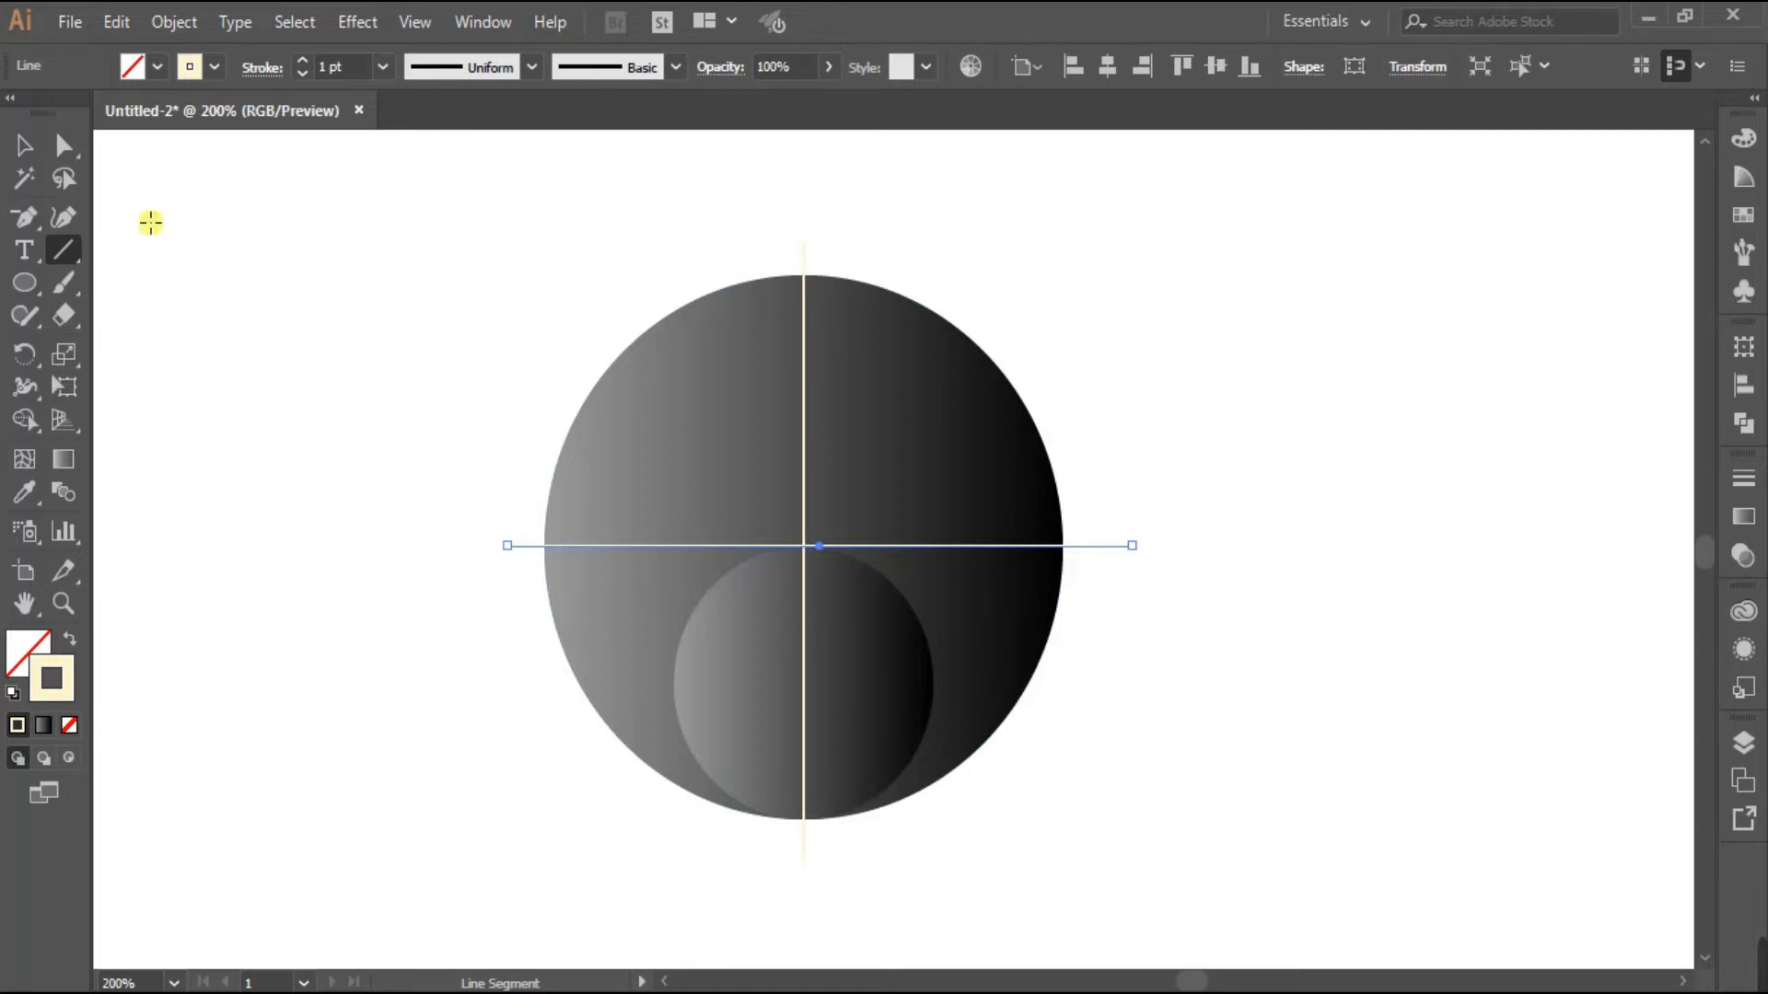
click(24, 145)
click(428, 598)
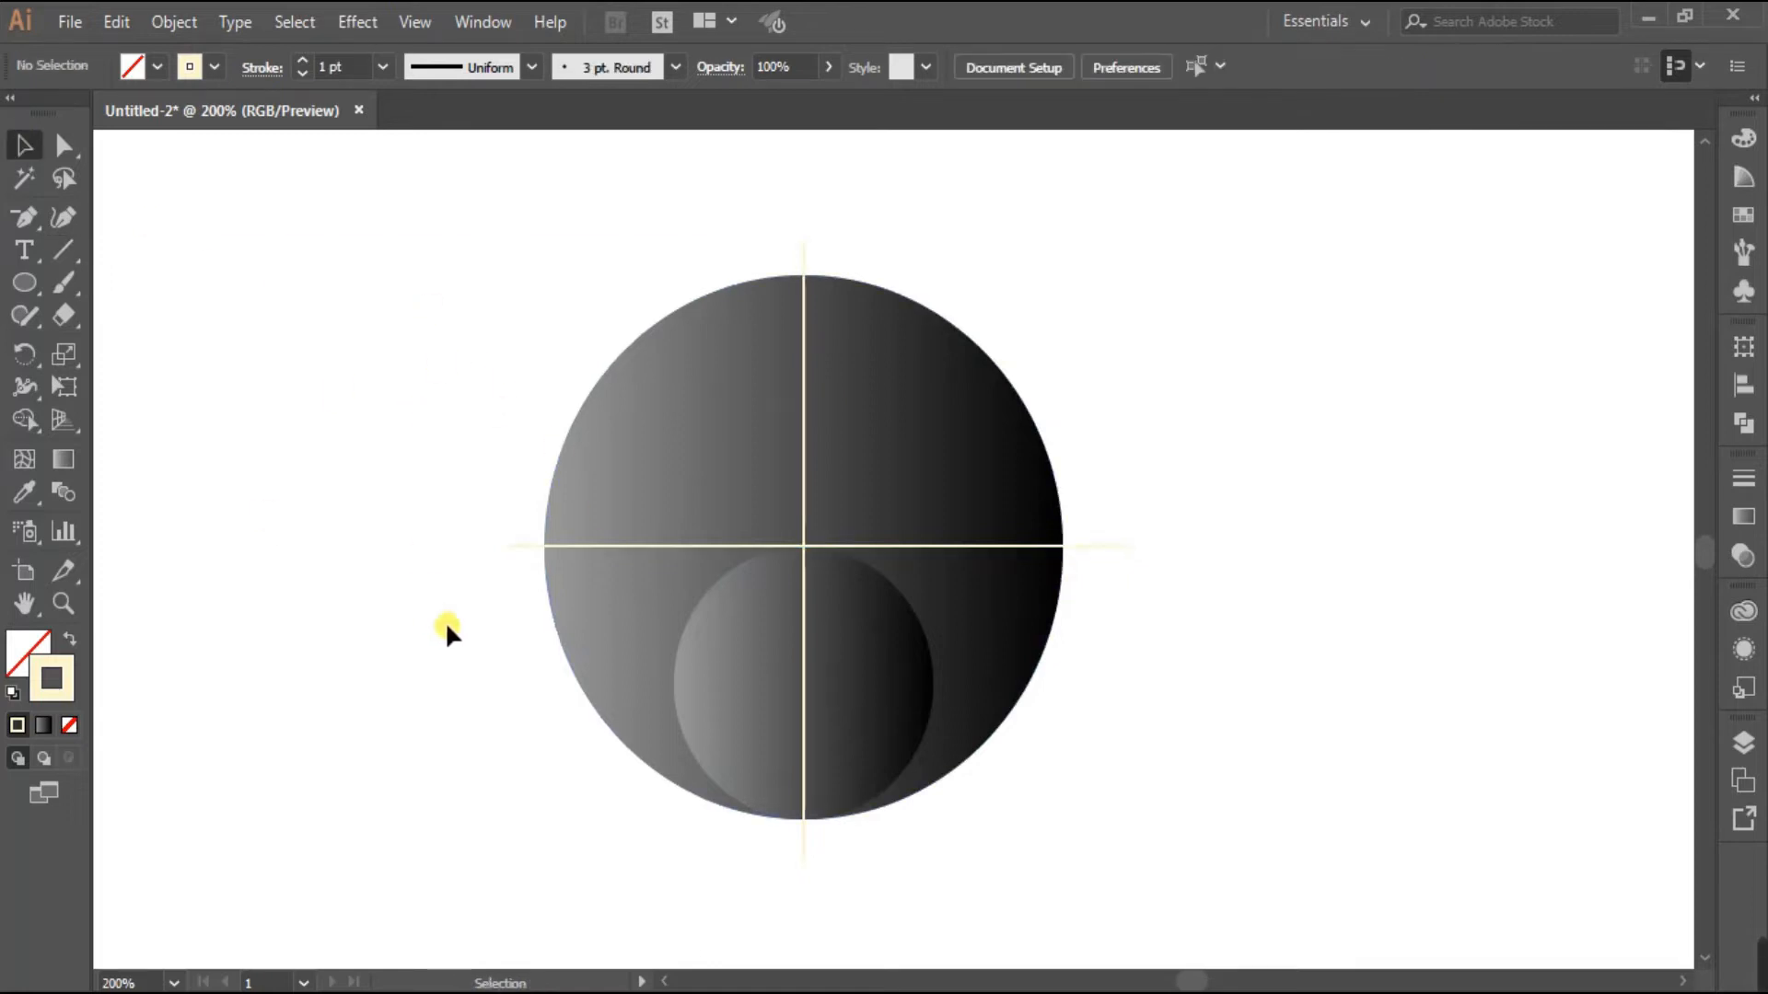
Copy the small circle to the clipboard
click(743, 708)
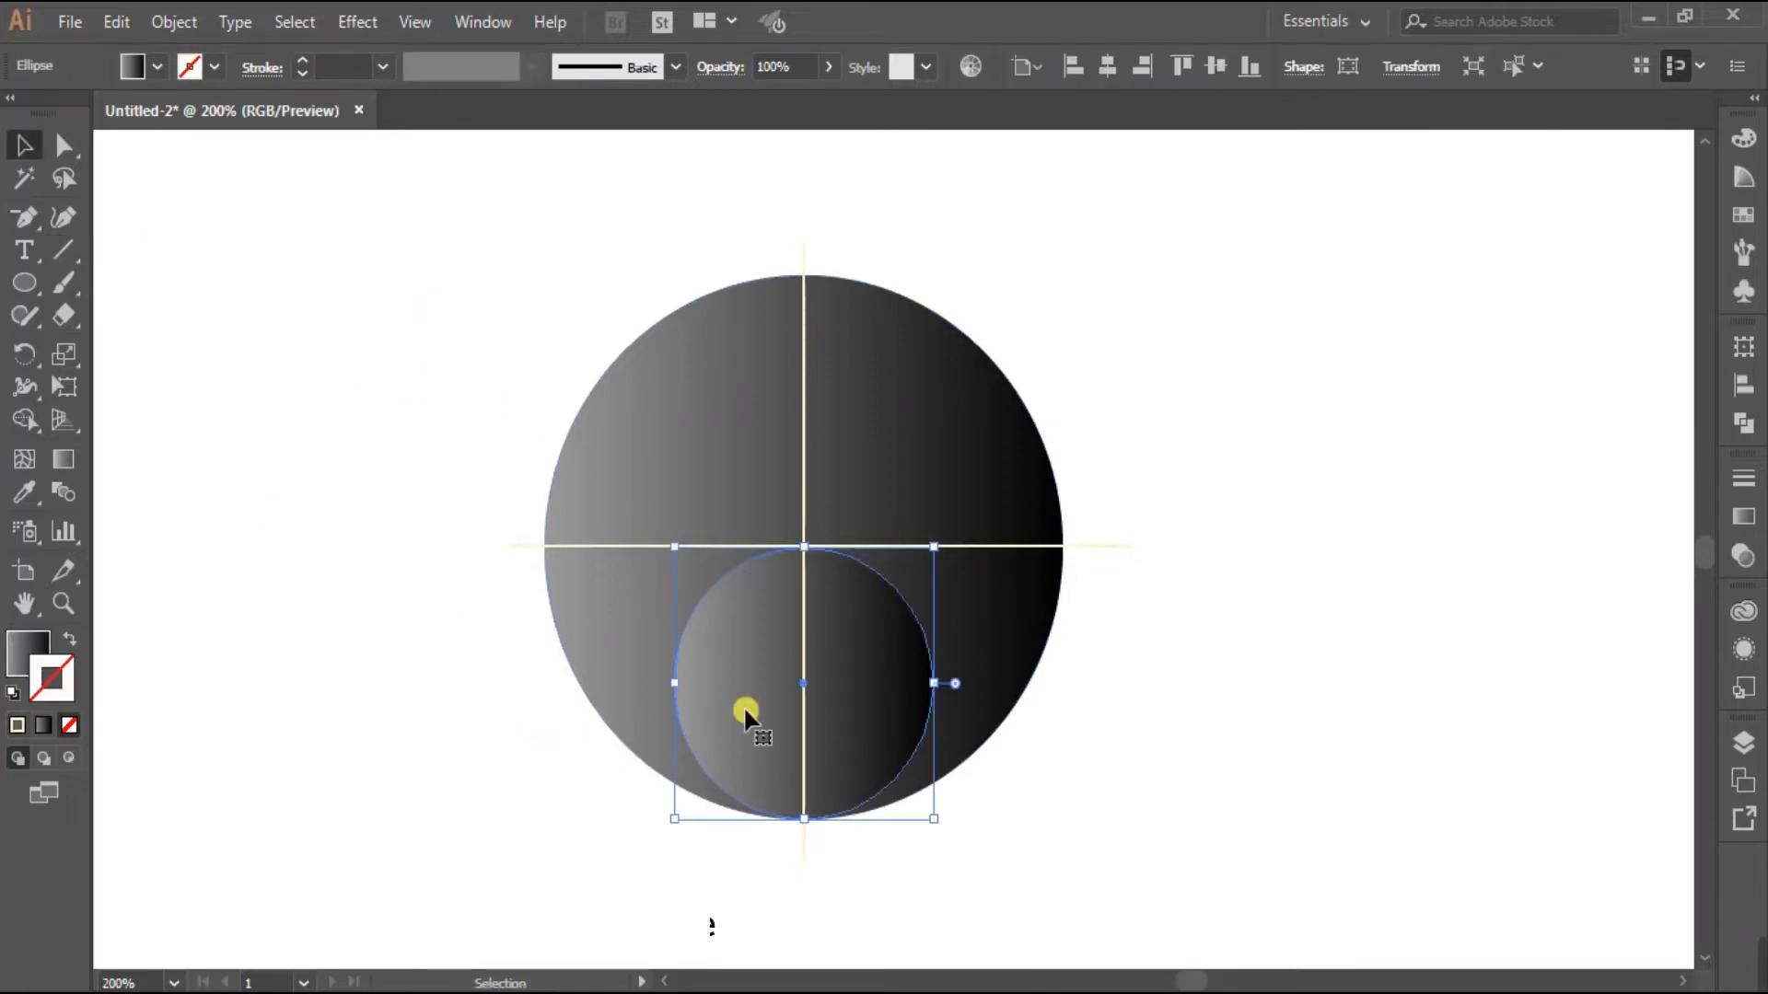
click(173, 22)
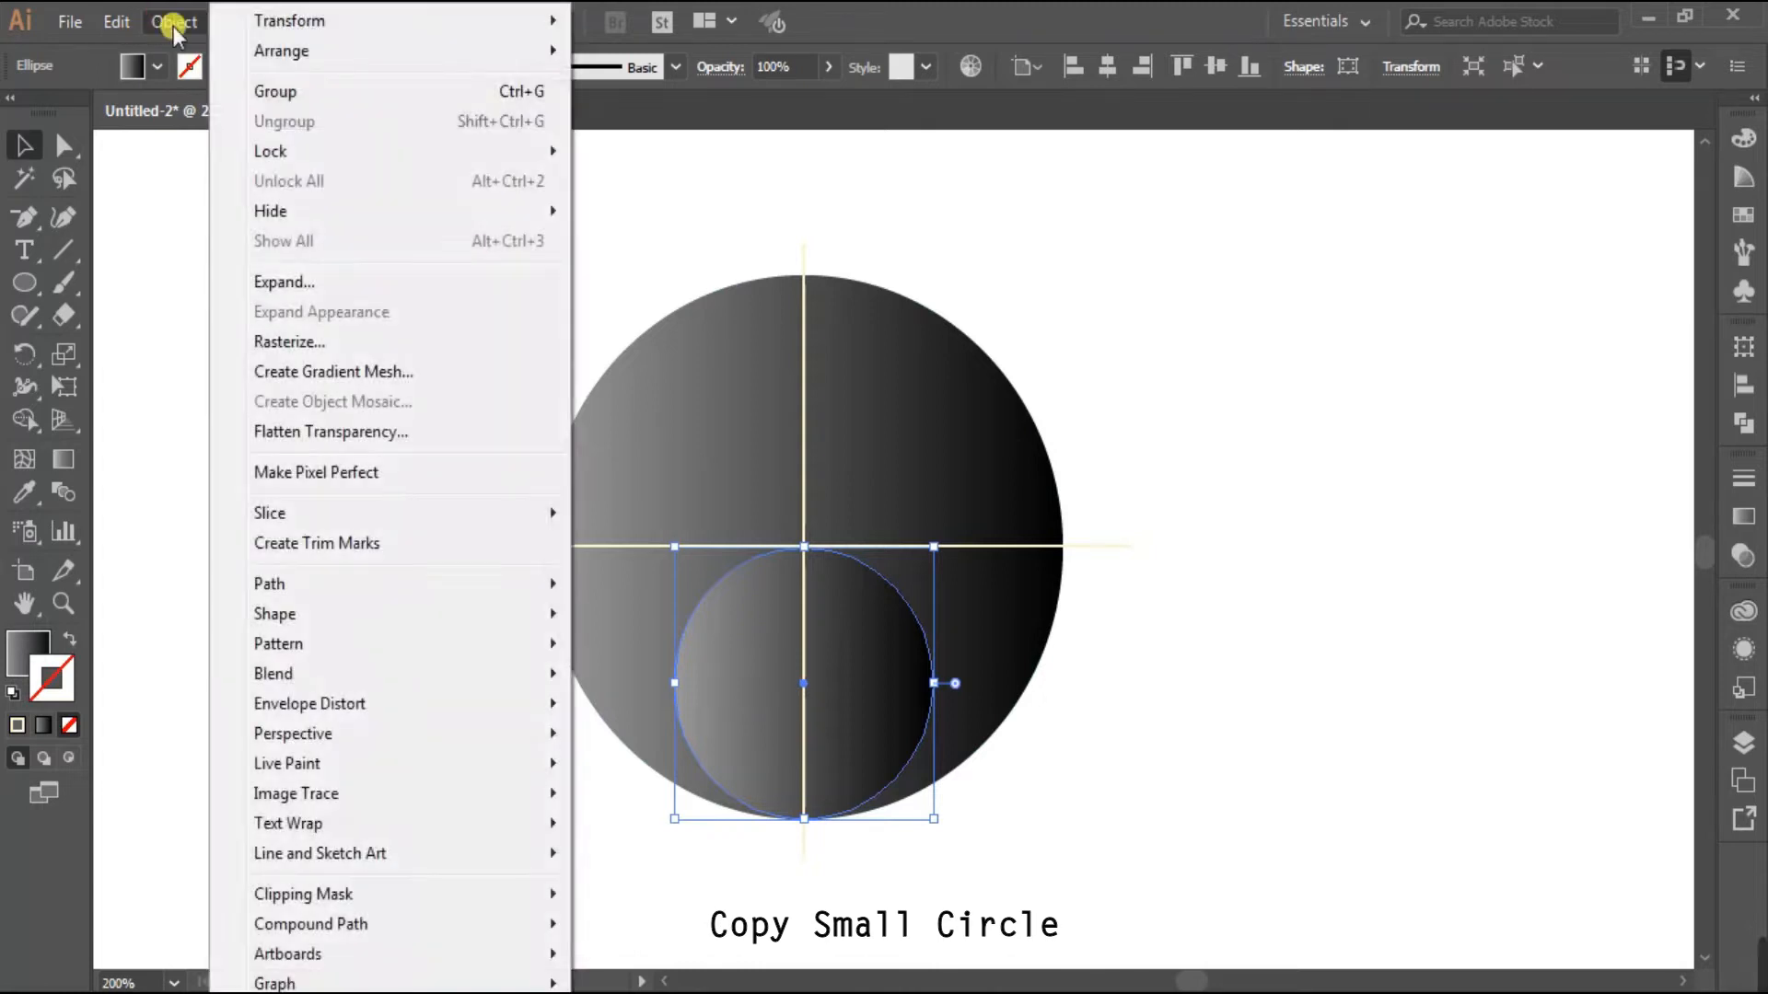
mouse_move(110, 22)
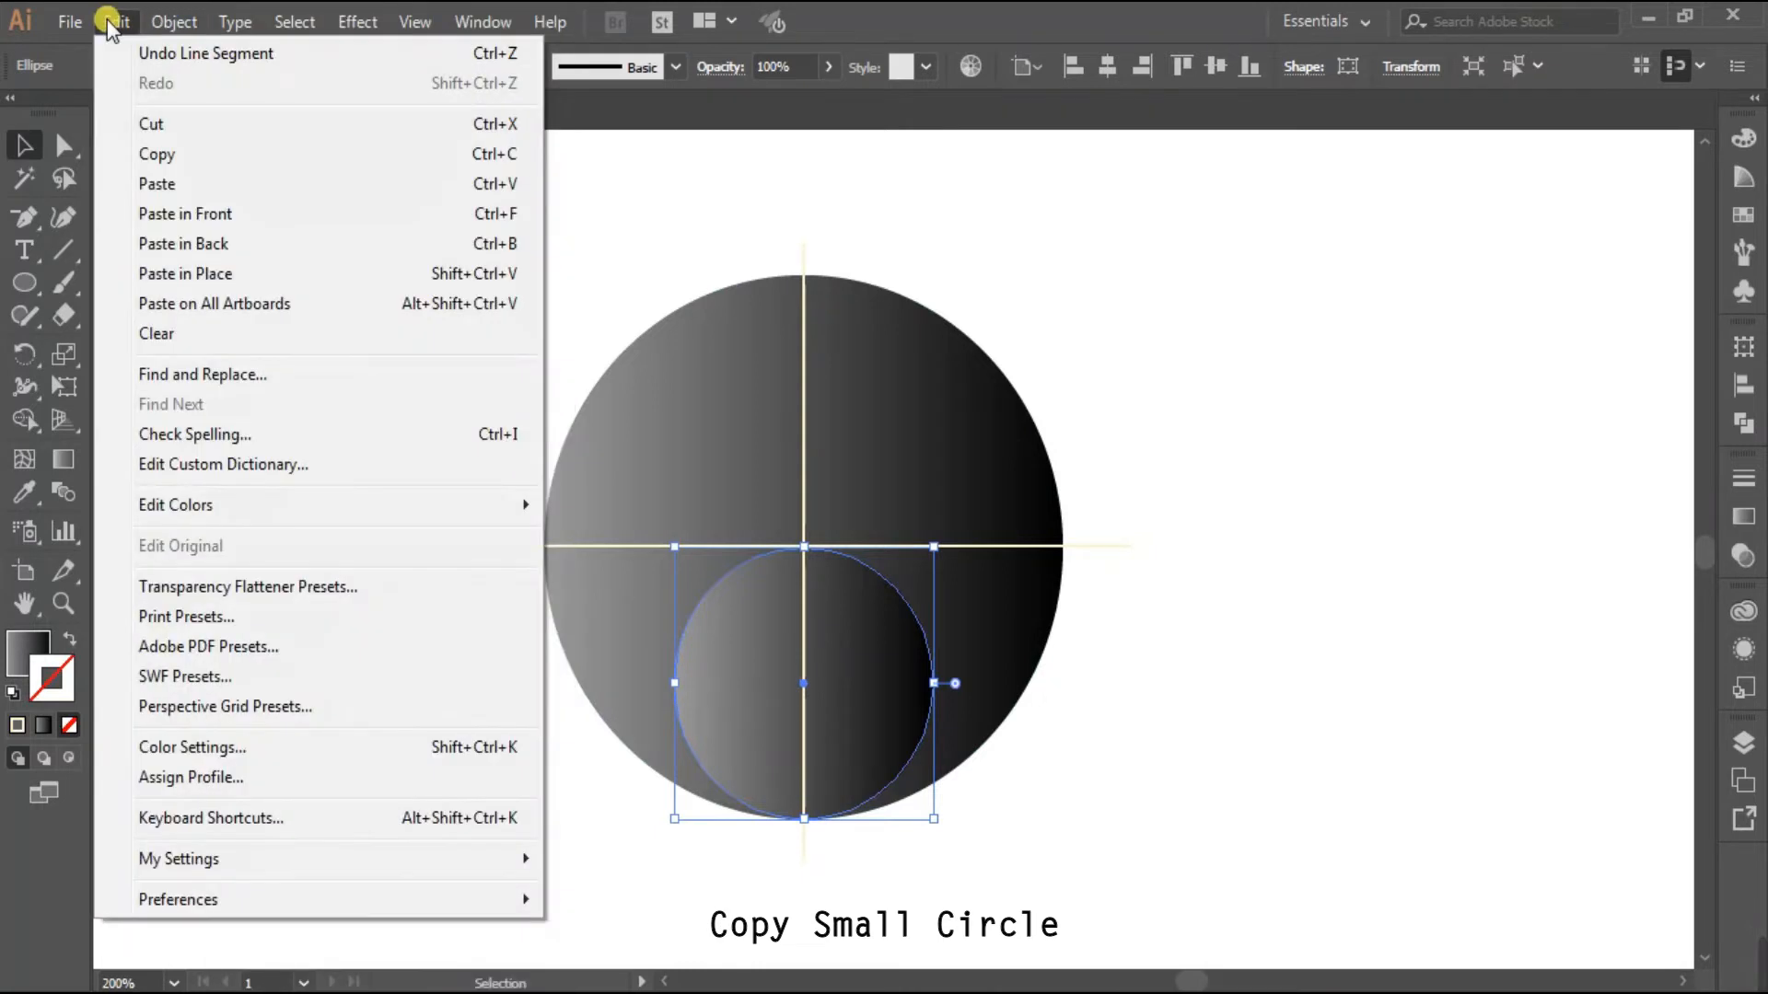
click(159, 155)
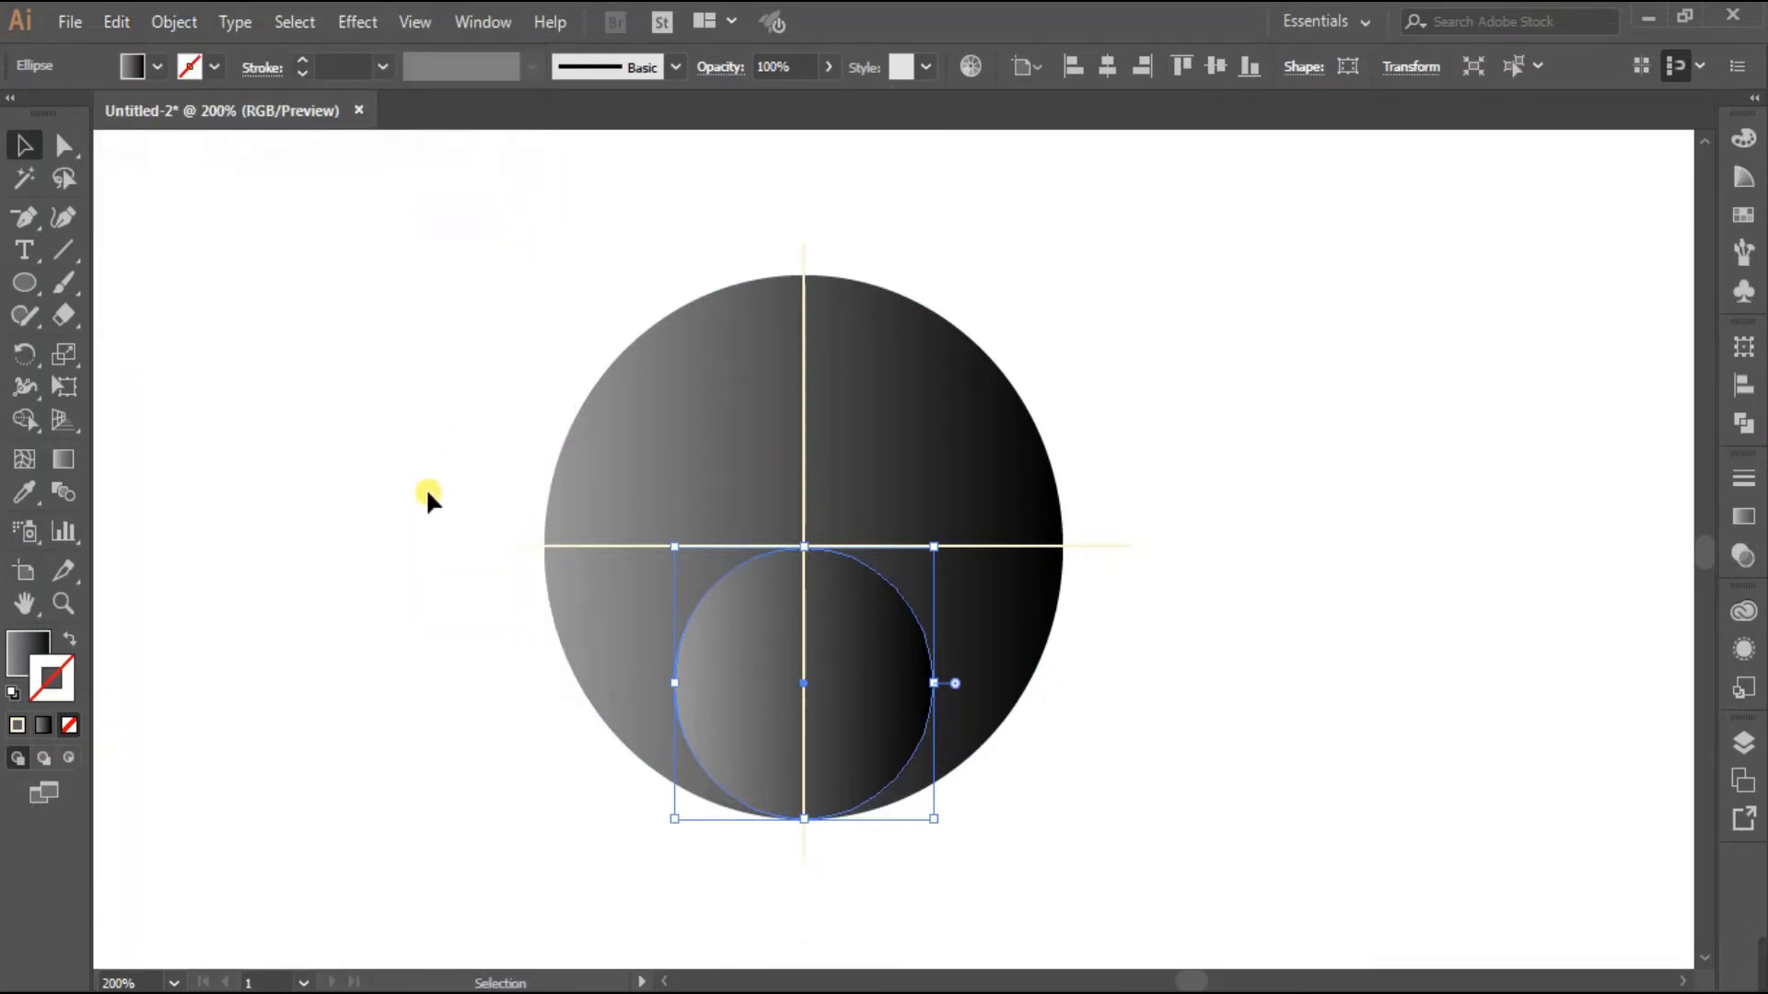
Subtract the small circle from the large circle with the Minus Front shape mode
shift+click(655, 471)
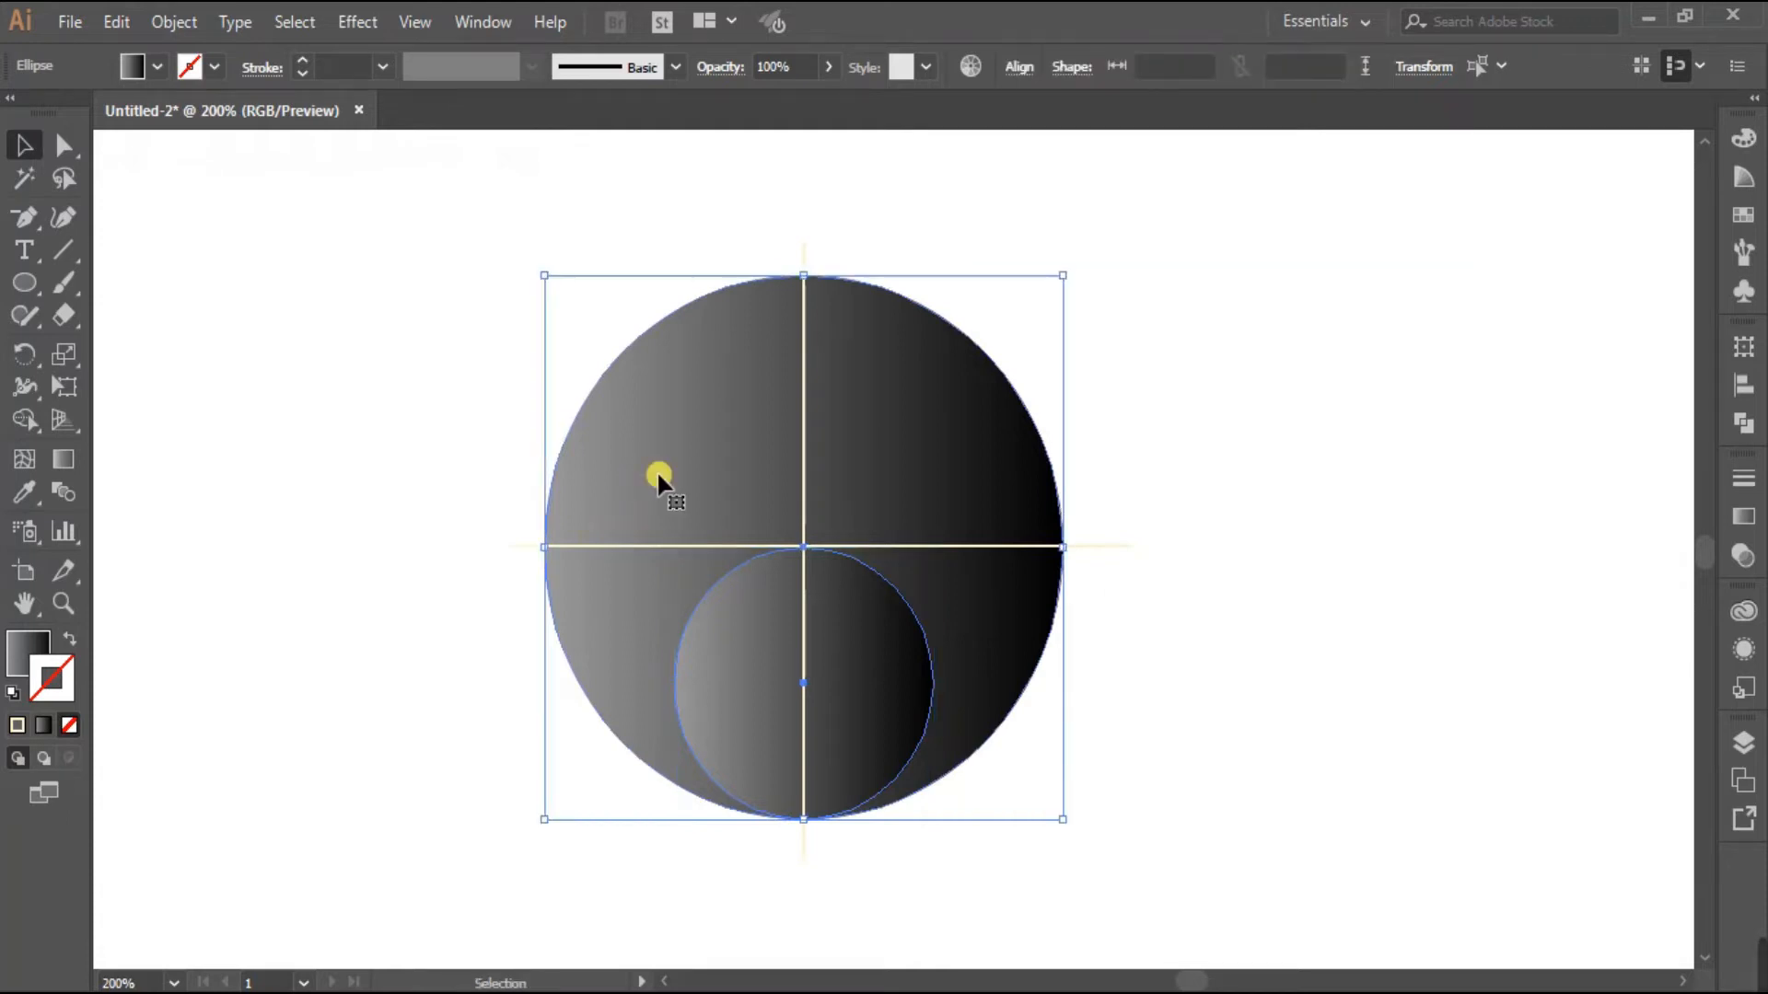
click(1741, 425)
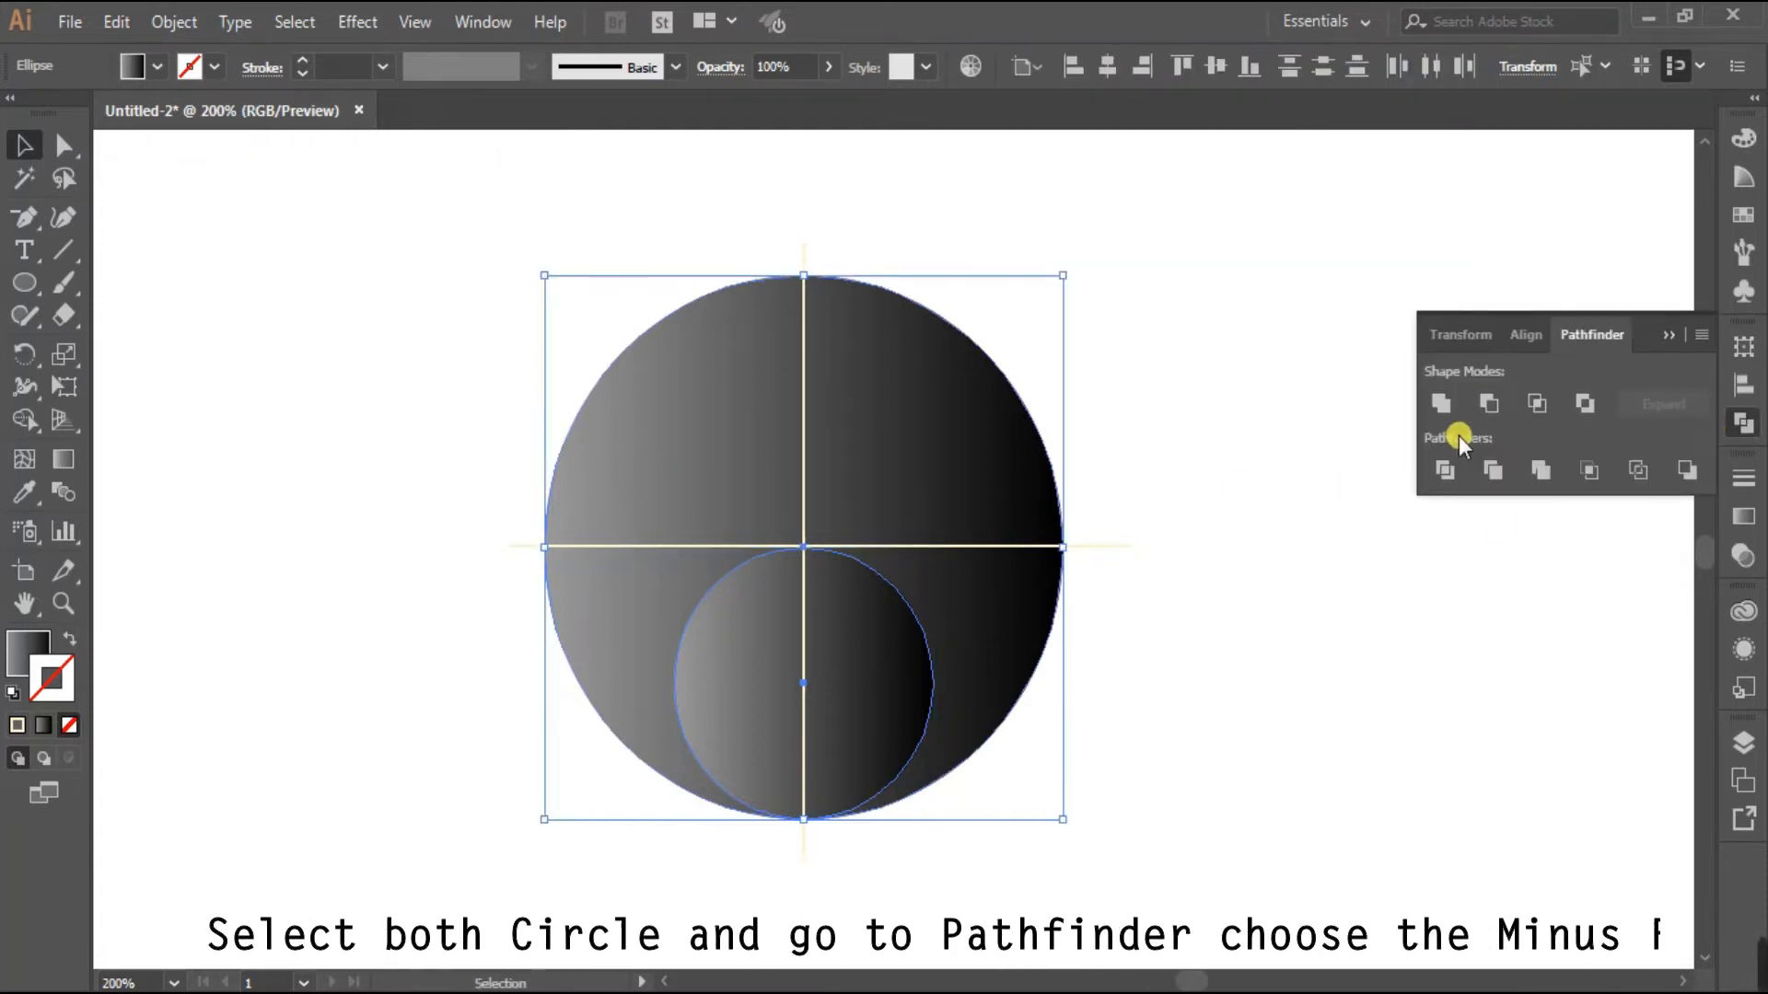
click(1490, 405)
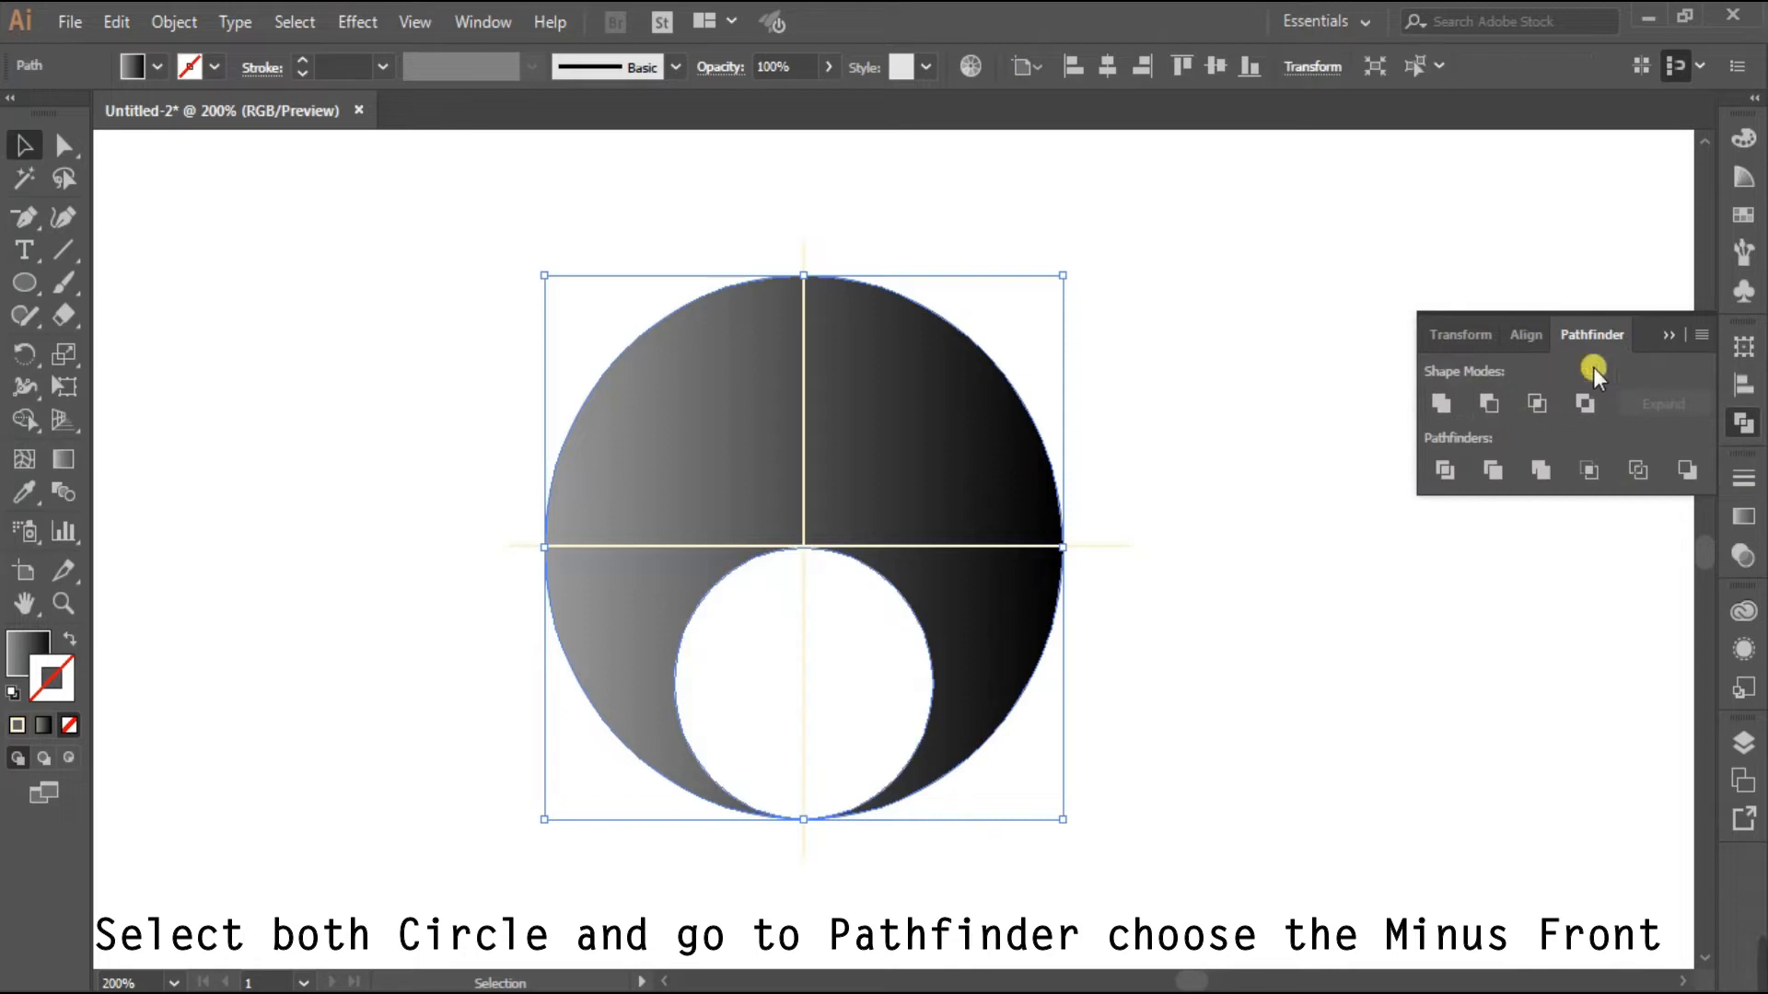
click(1666, 336)
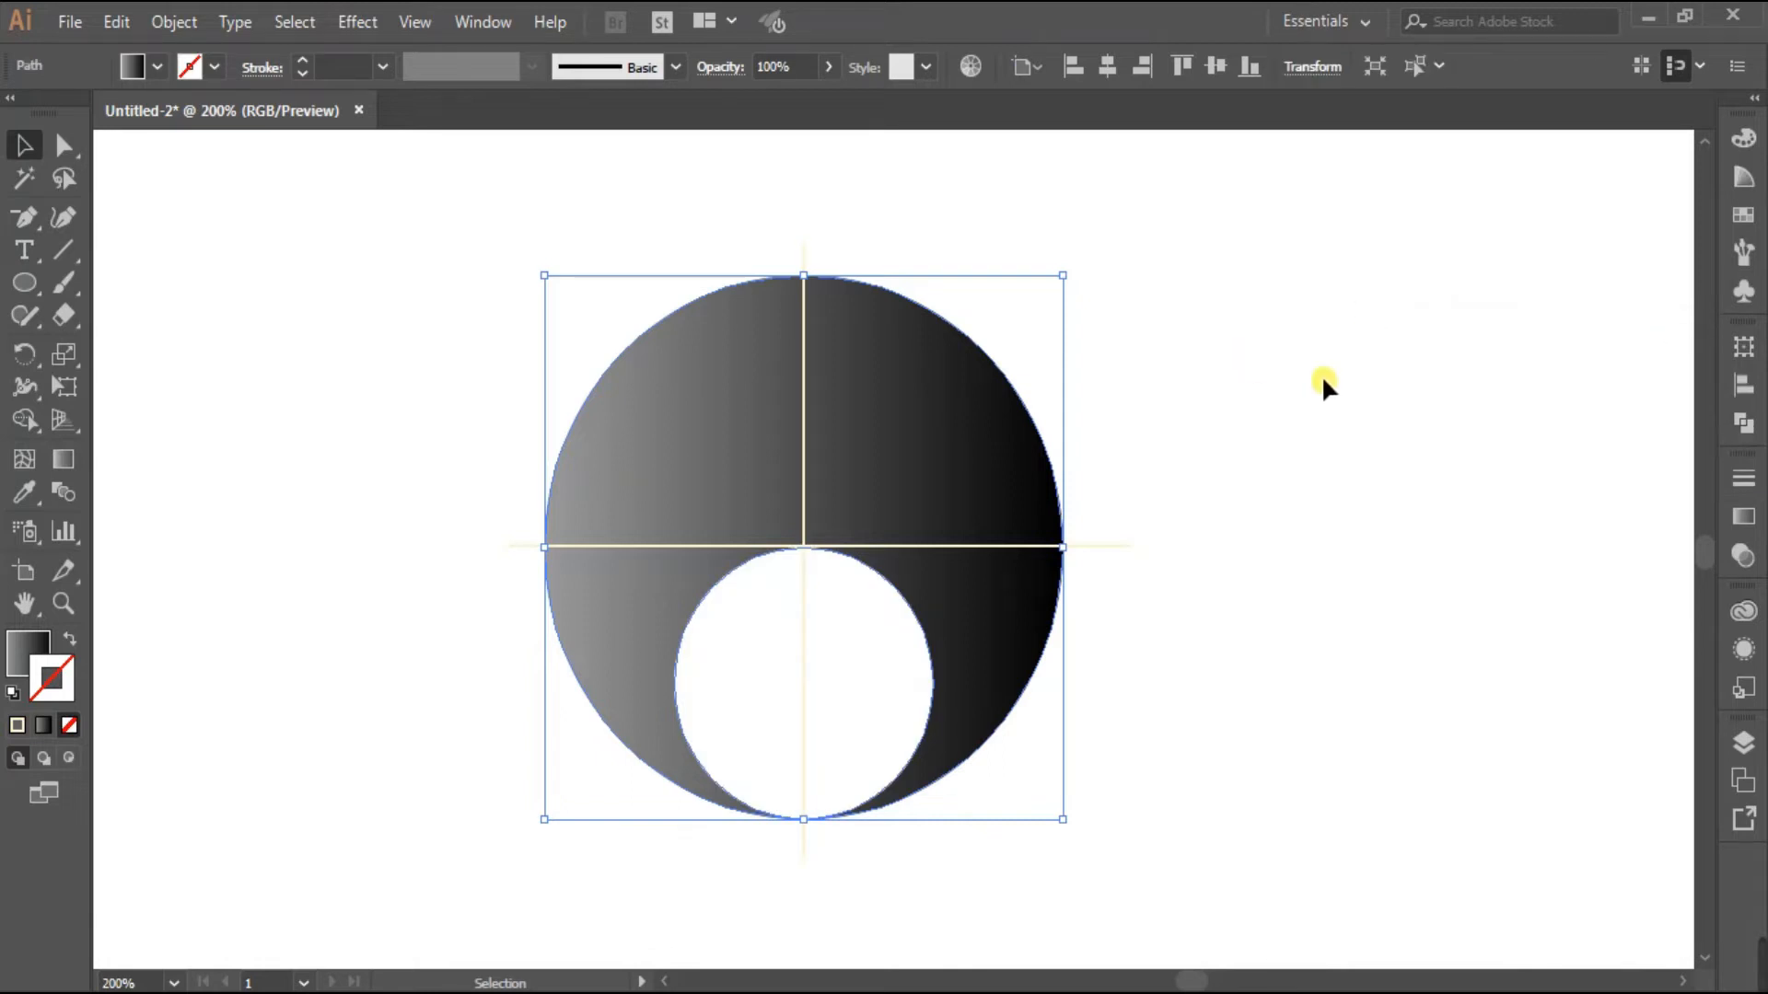
click(429, 276)
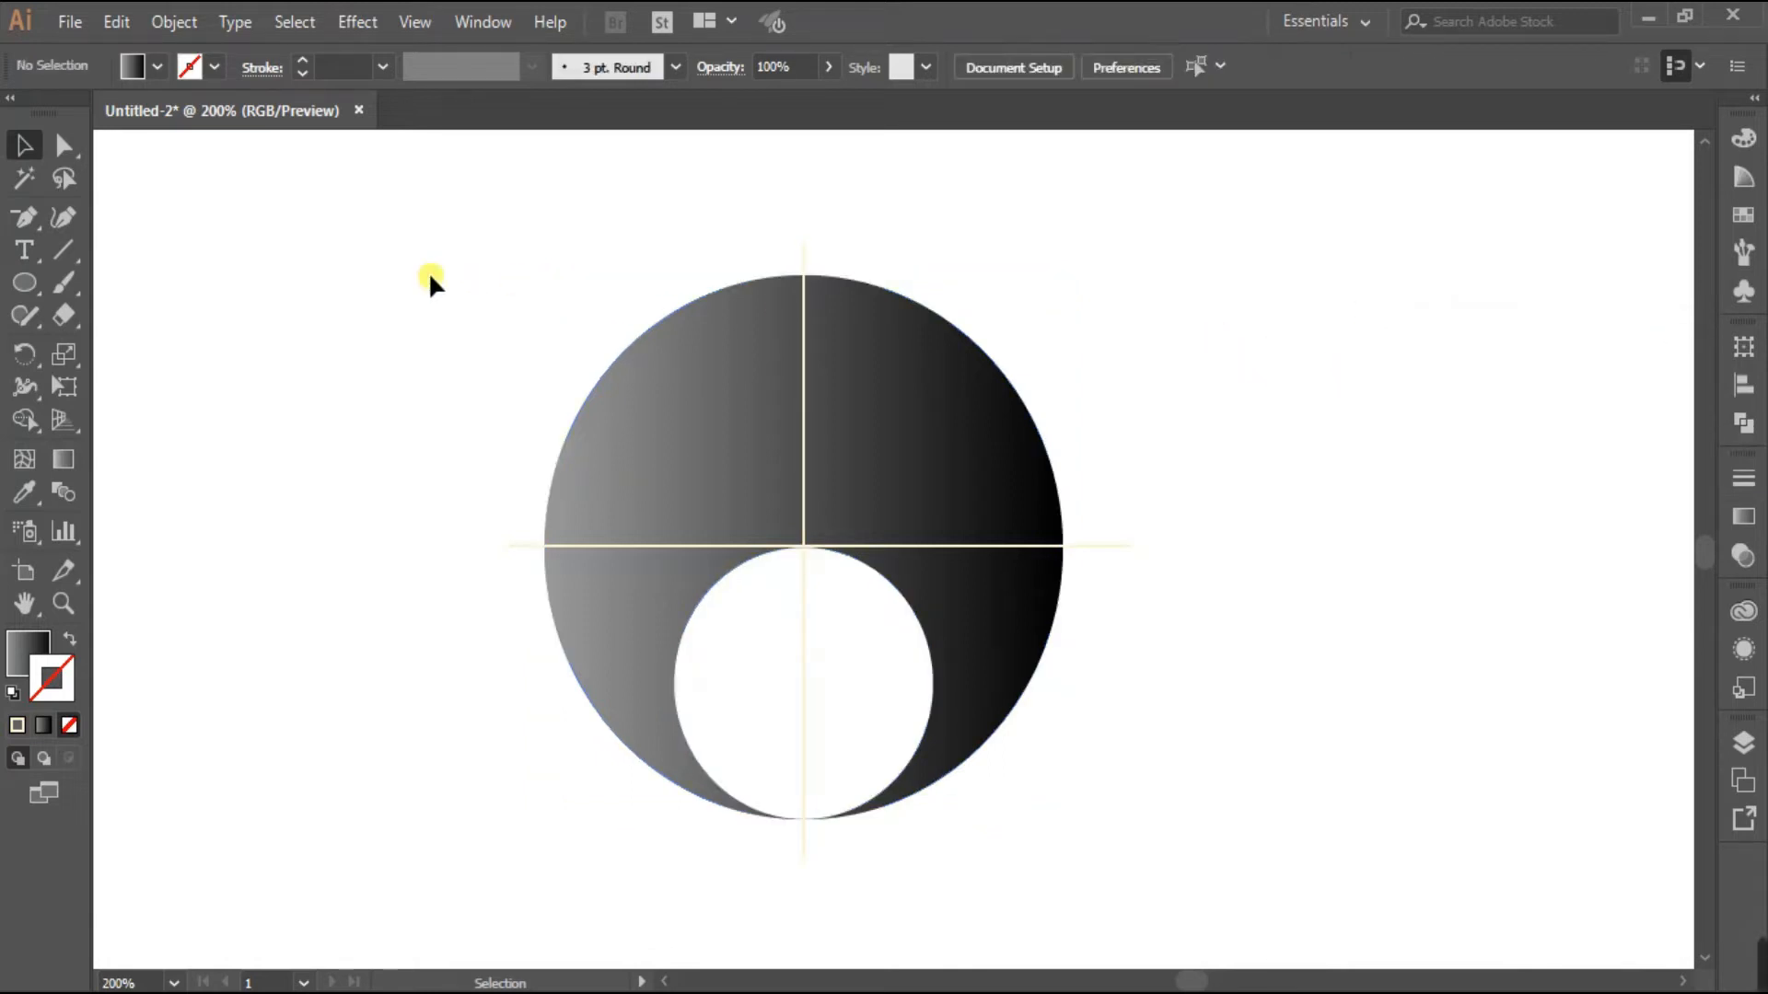
Divide the cut-out circle along the two crossing lines with Pathfinder Divide and ungroup the resulting pieces
drag(451, 236, 1203, 915)
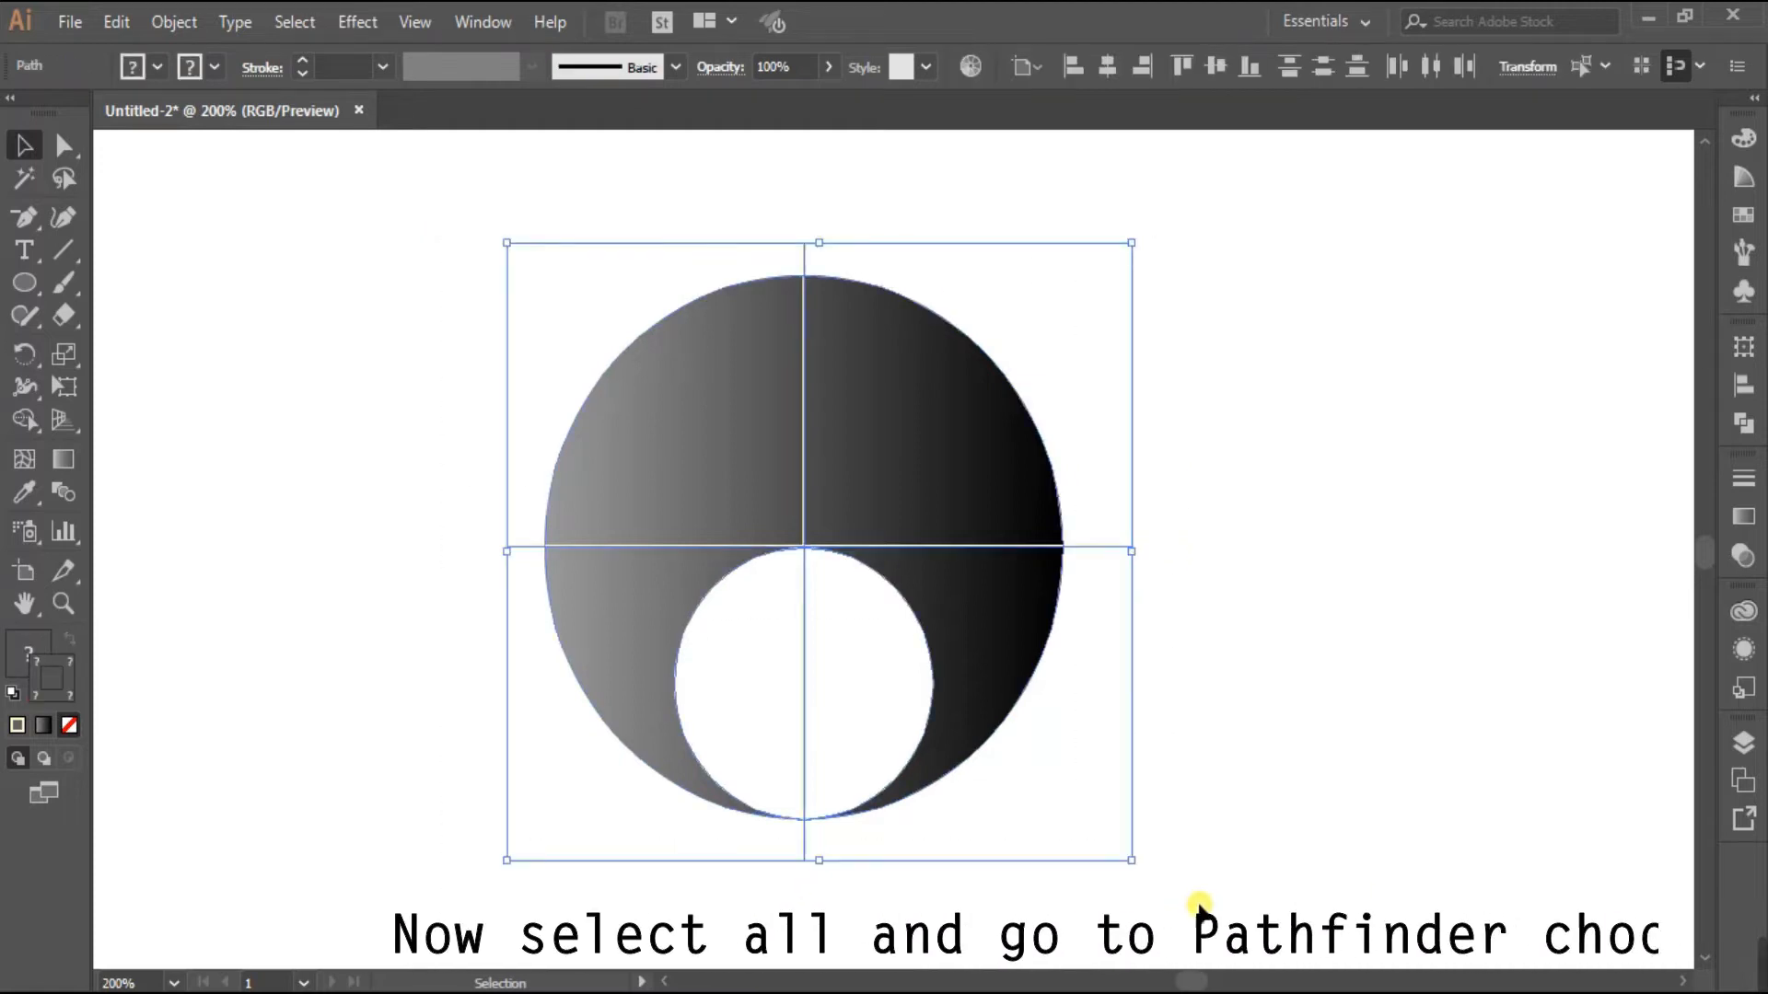
click(1743, 423)
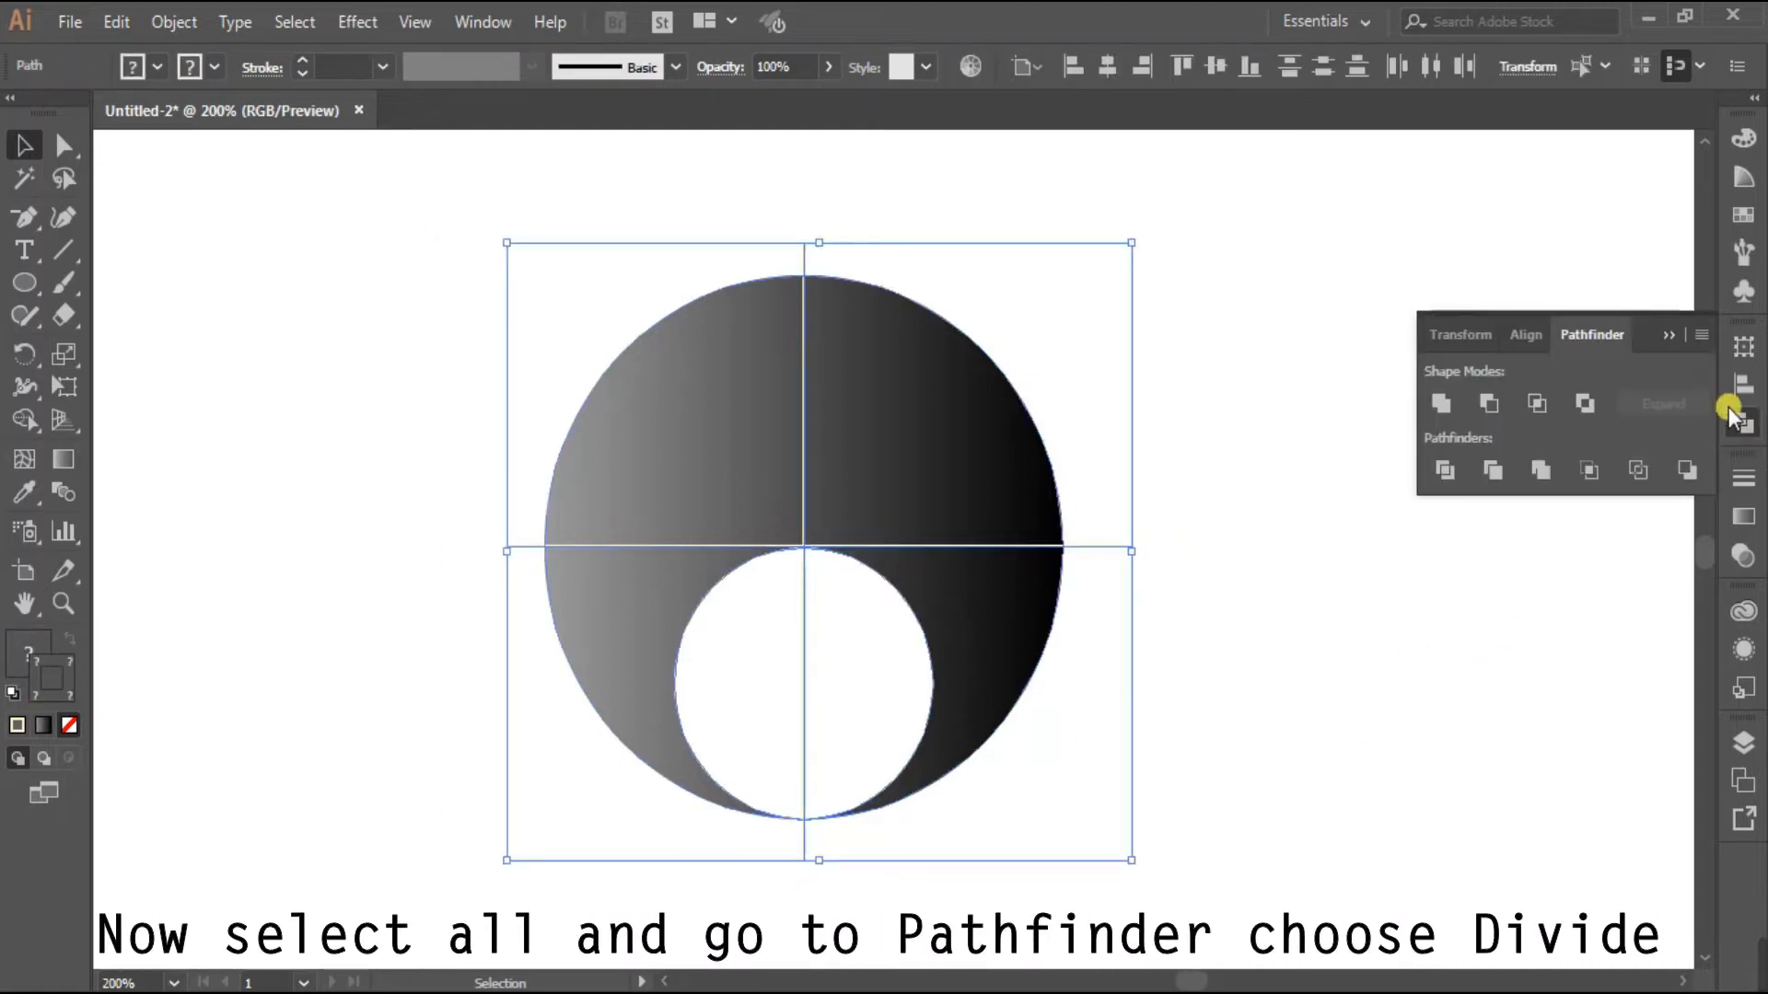
click(1445, 472)
click(1671, 330)
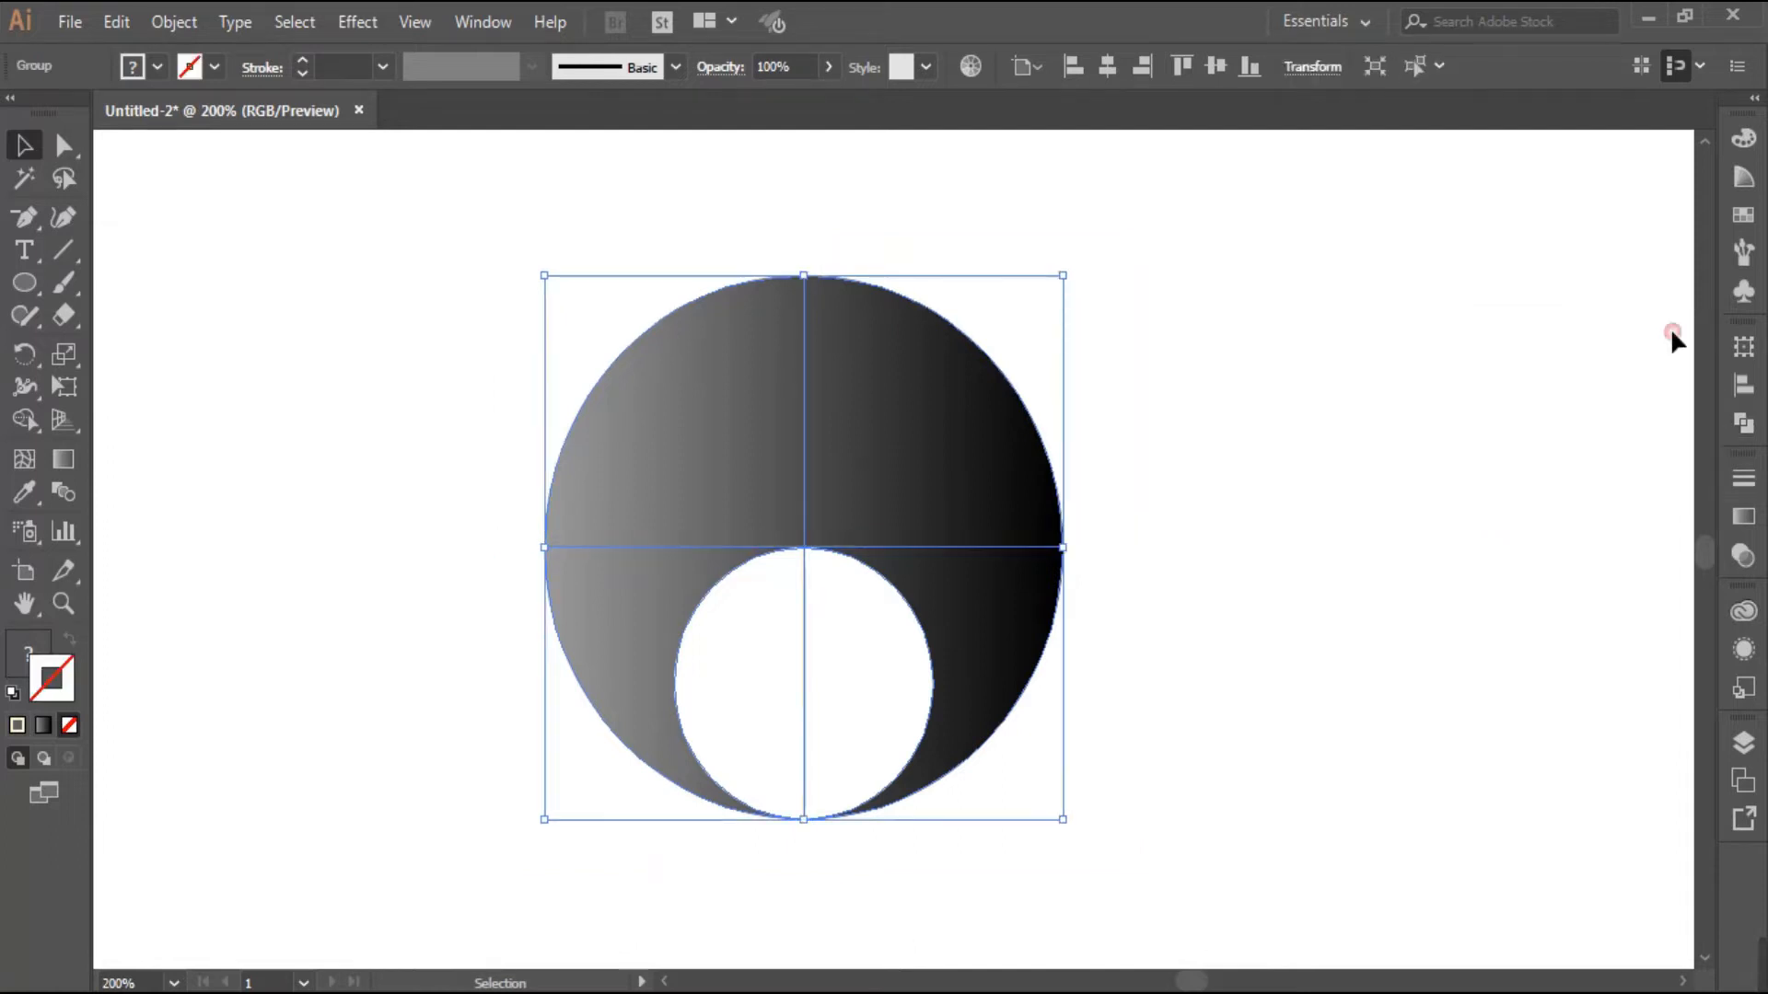
right_click(953, 490)
click(1094, 692)
click(1118, 474)
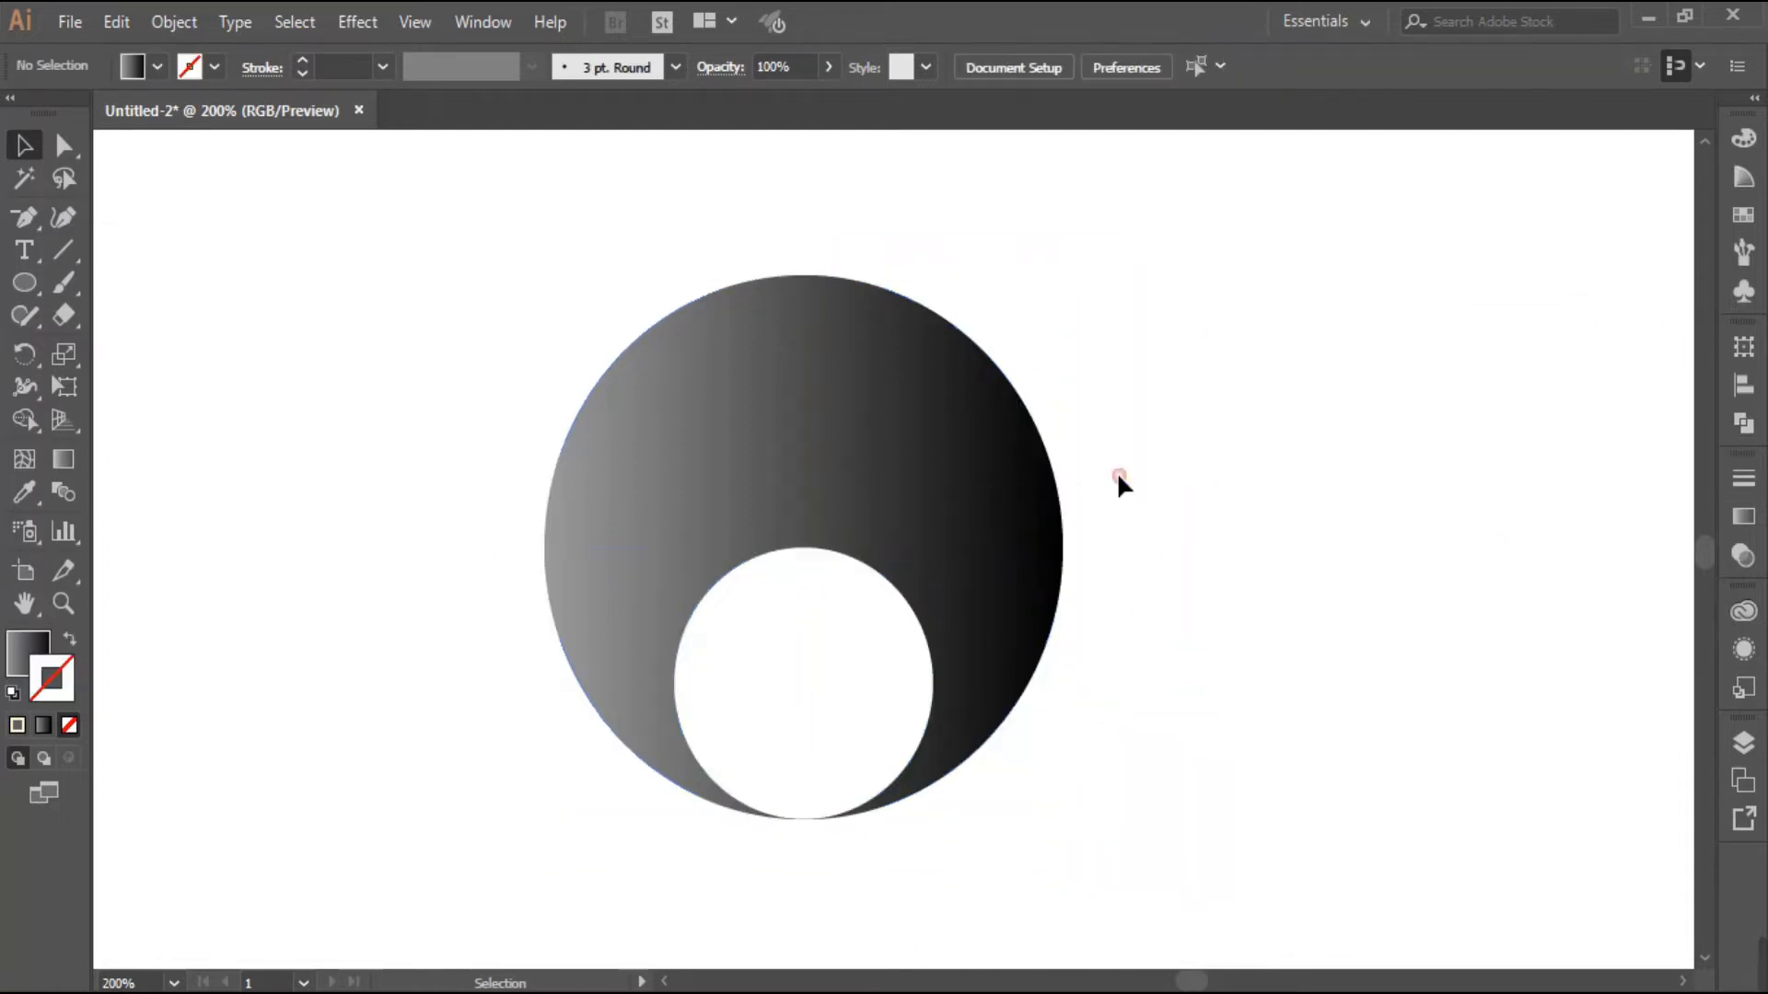
Delete both right-hand pieces and the upper-left quarter, keeping only the lower-left piece
drag(975, 452, 1079, 391)
key(Delete)
click(1018, 651)
key(Delete)
click(666, 398)
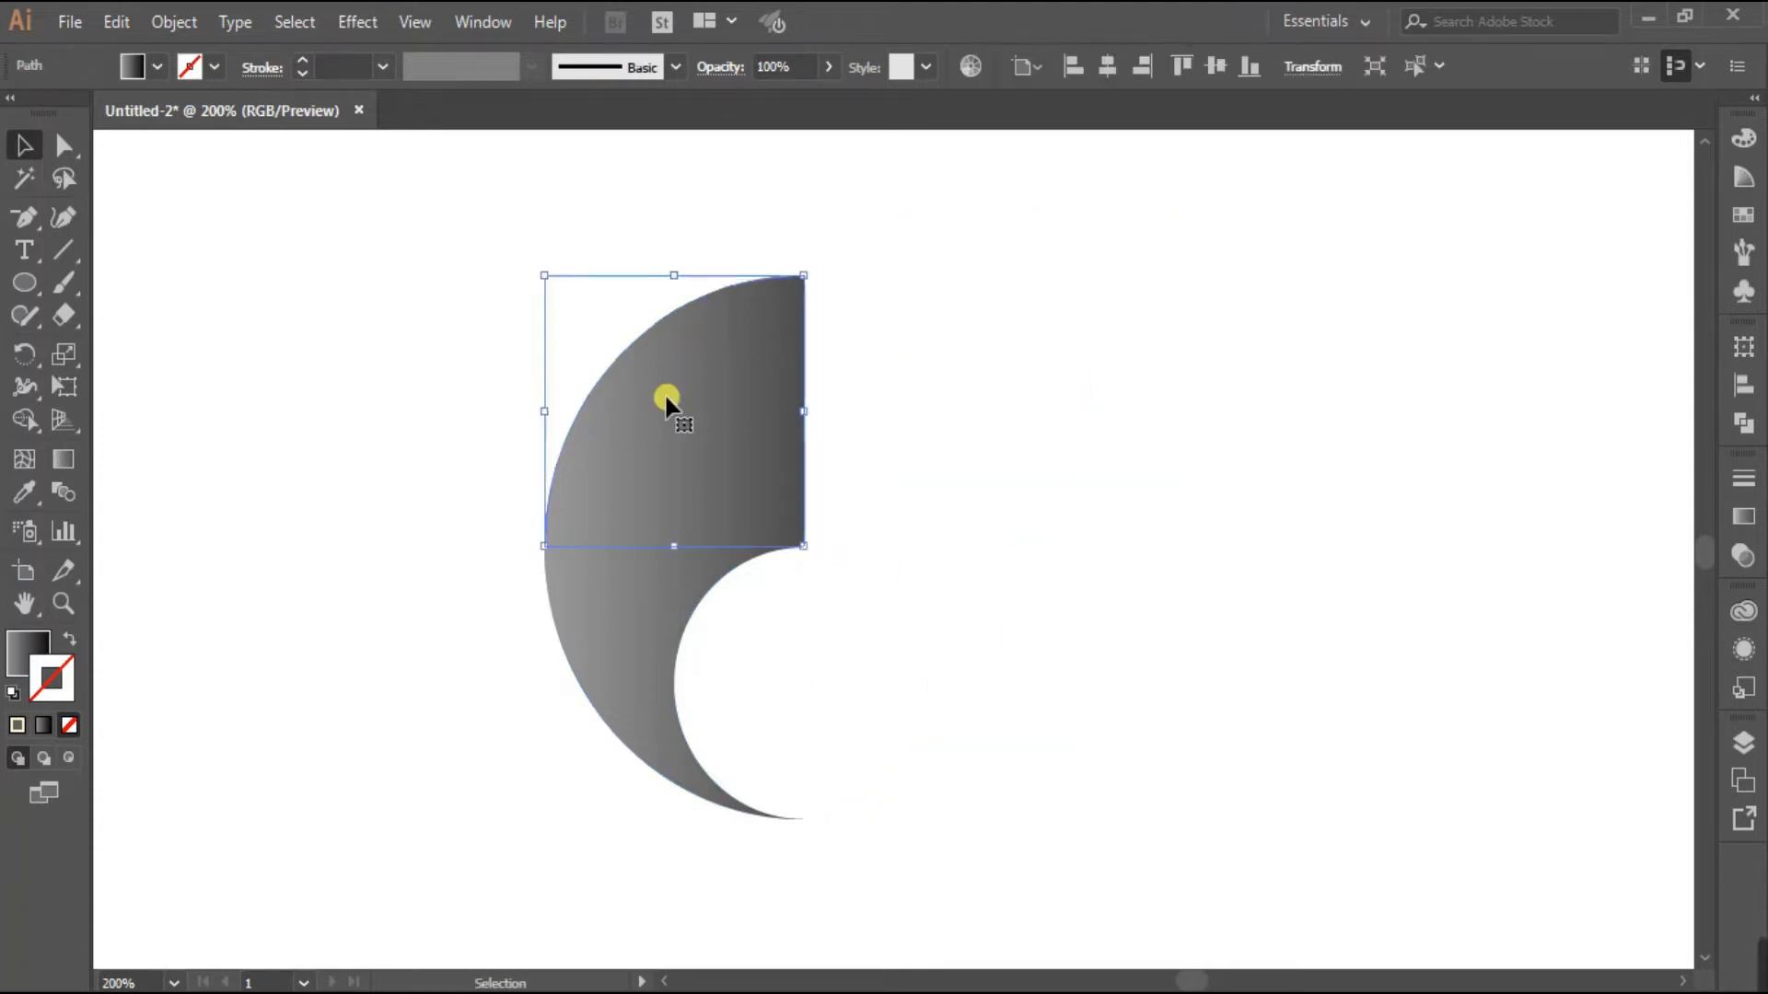
key(Delete)
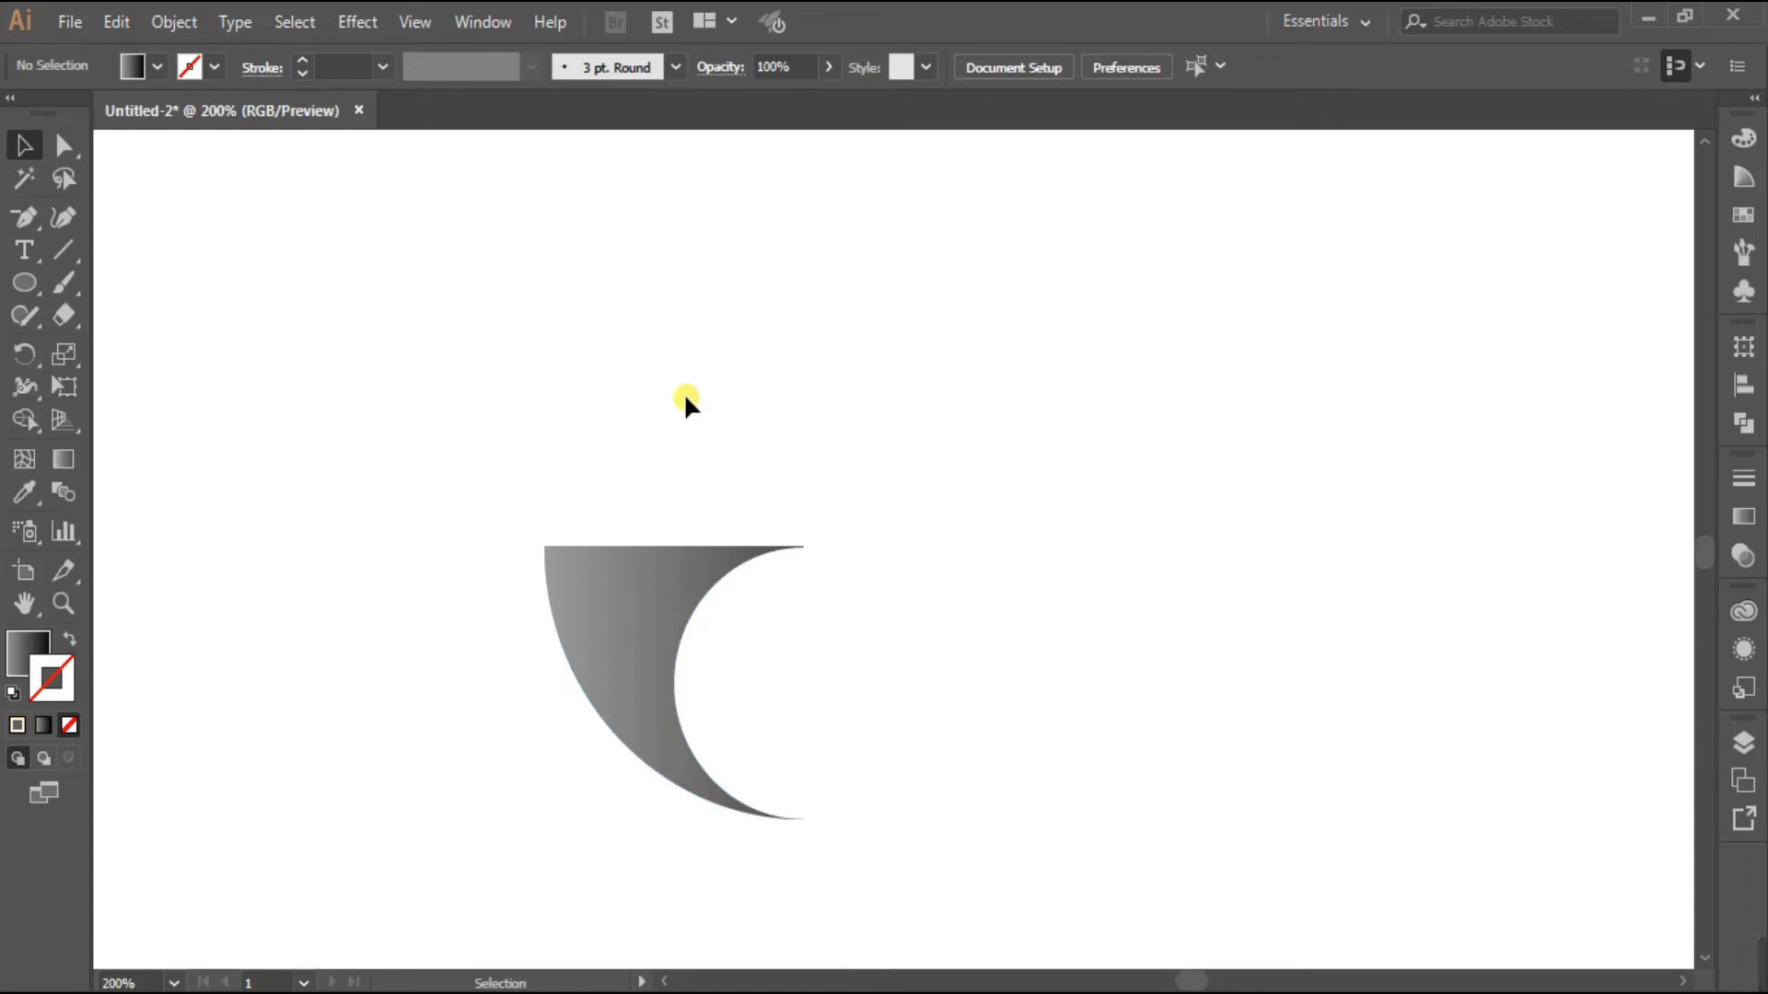
Paste the copied small circle in front at its original position and deselect it
click(116, 21)
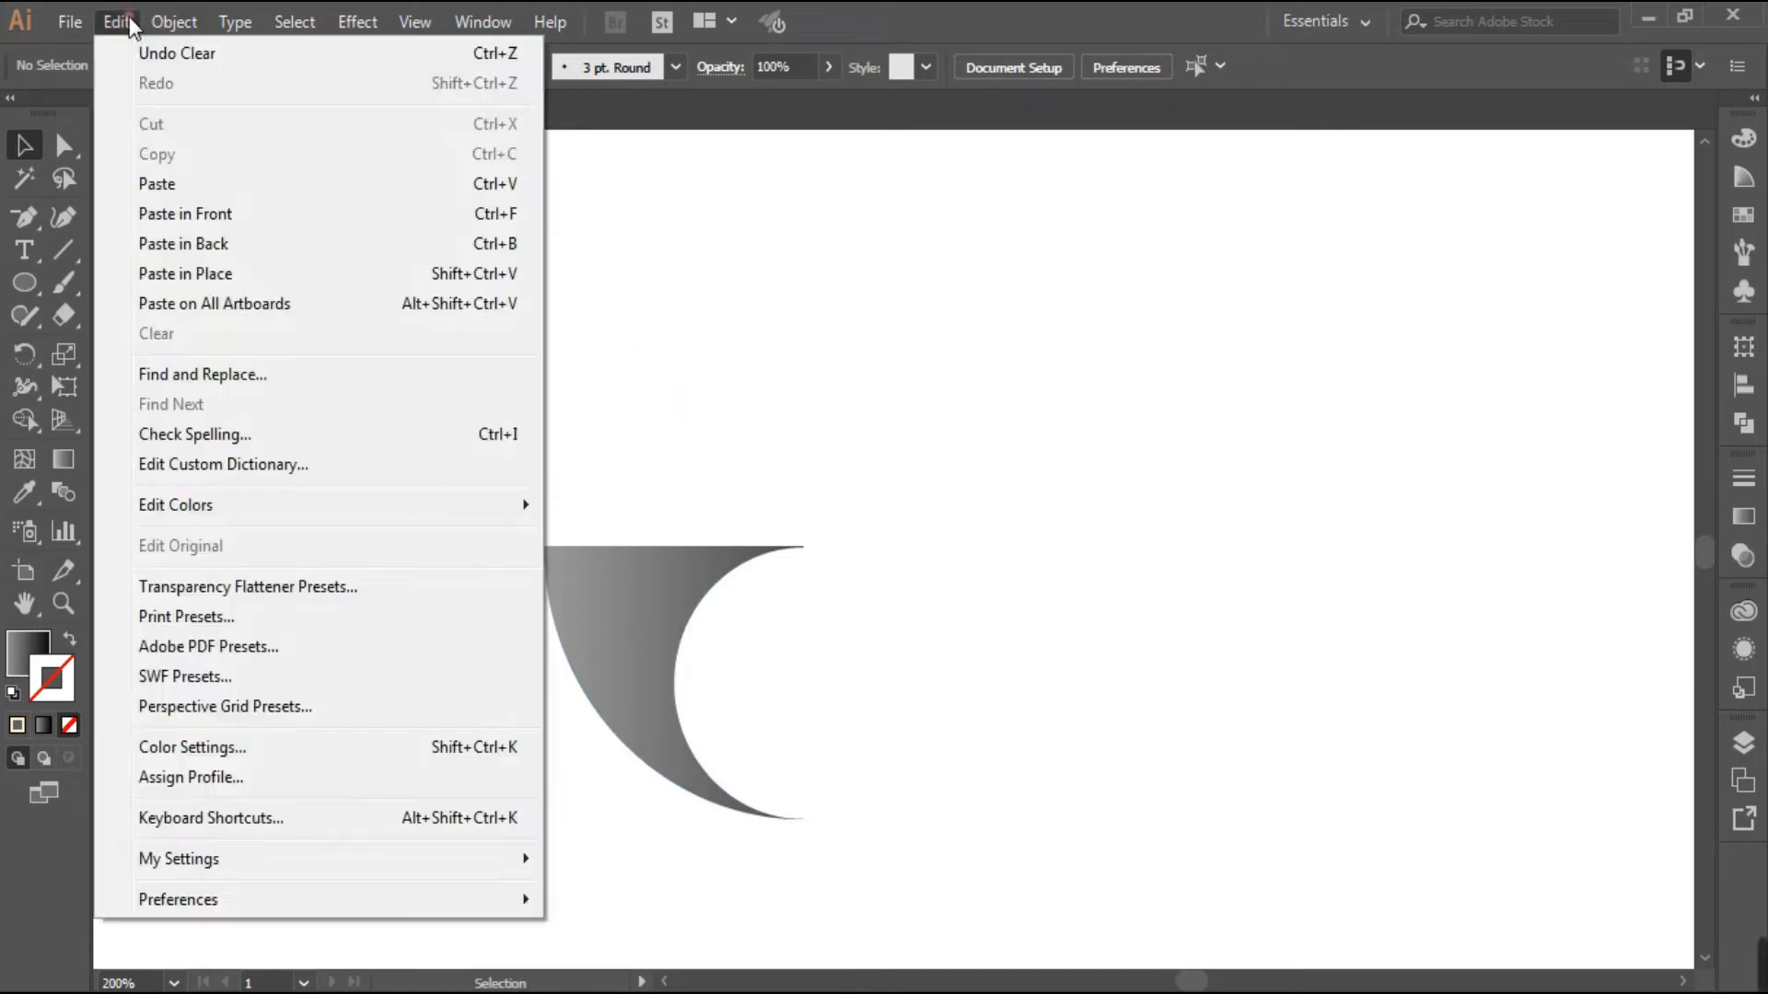
click(190, 214)
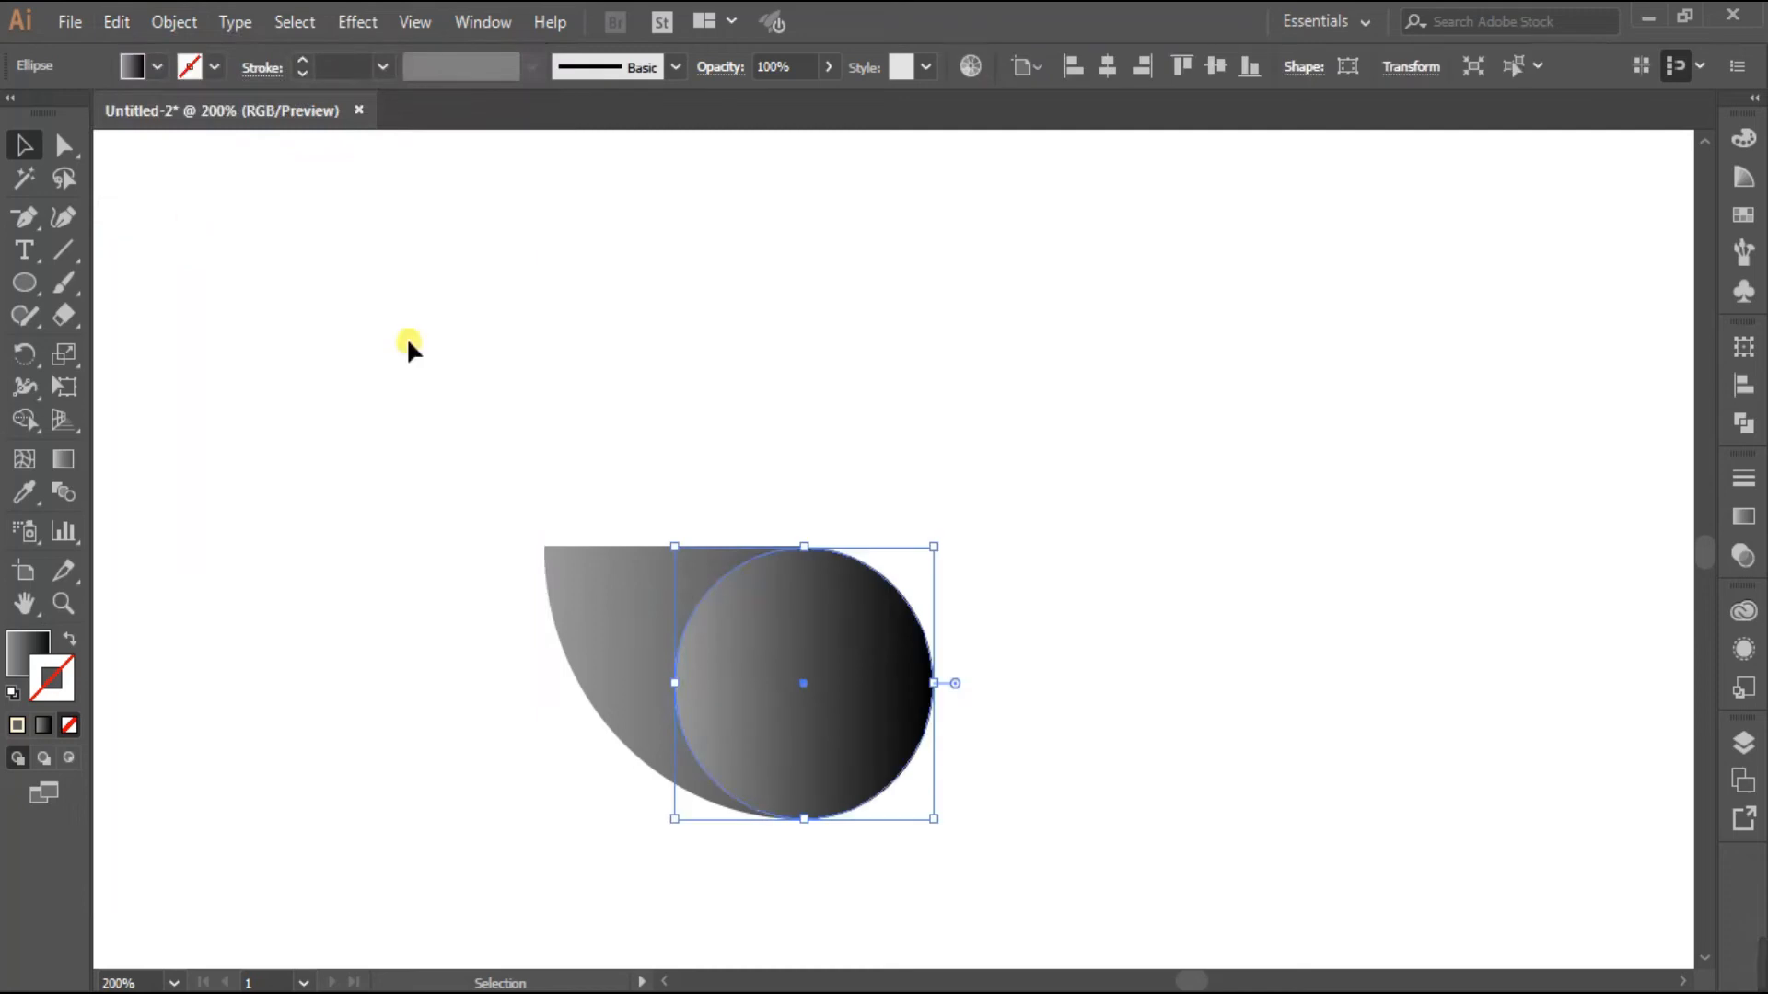
click(429, 502)
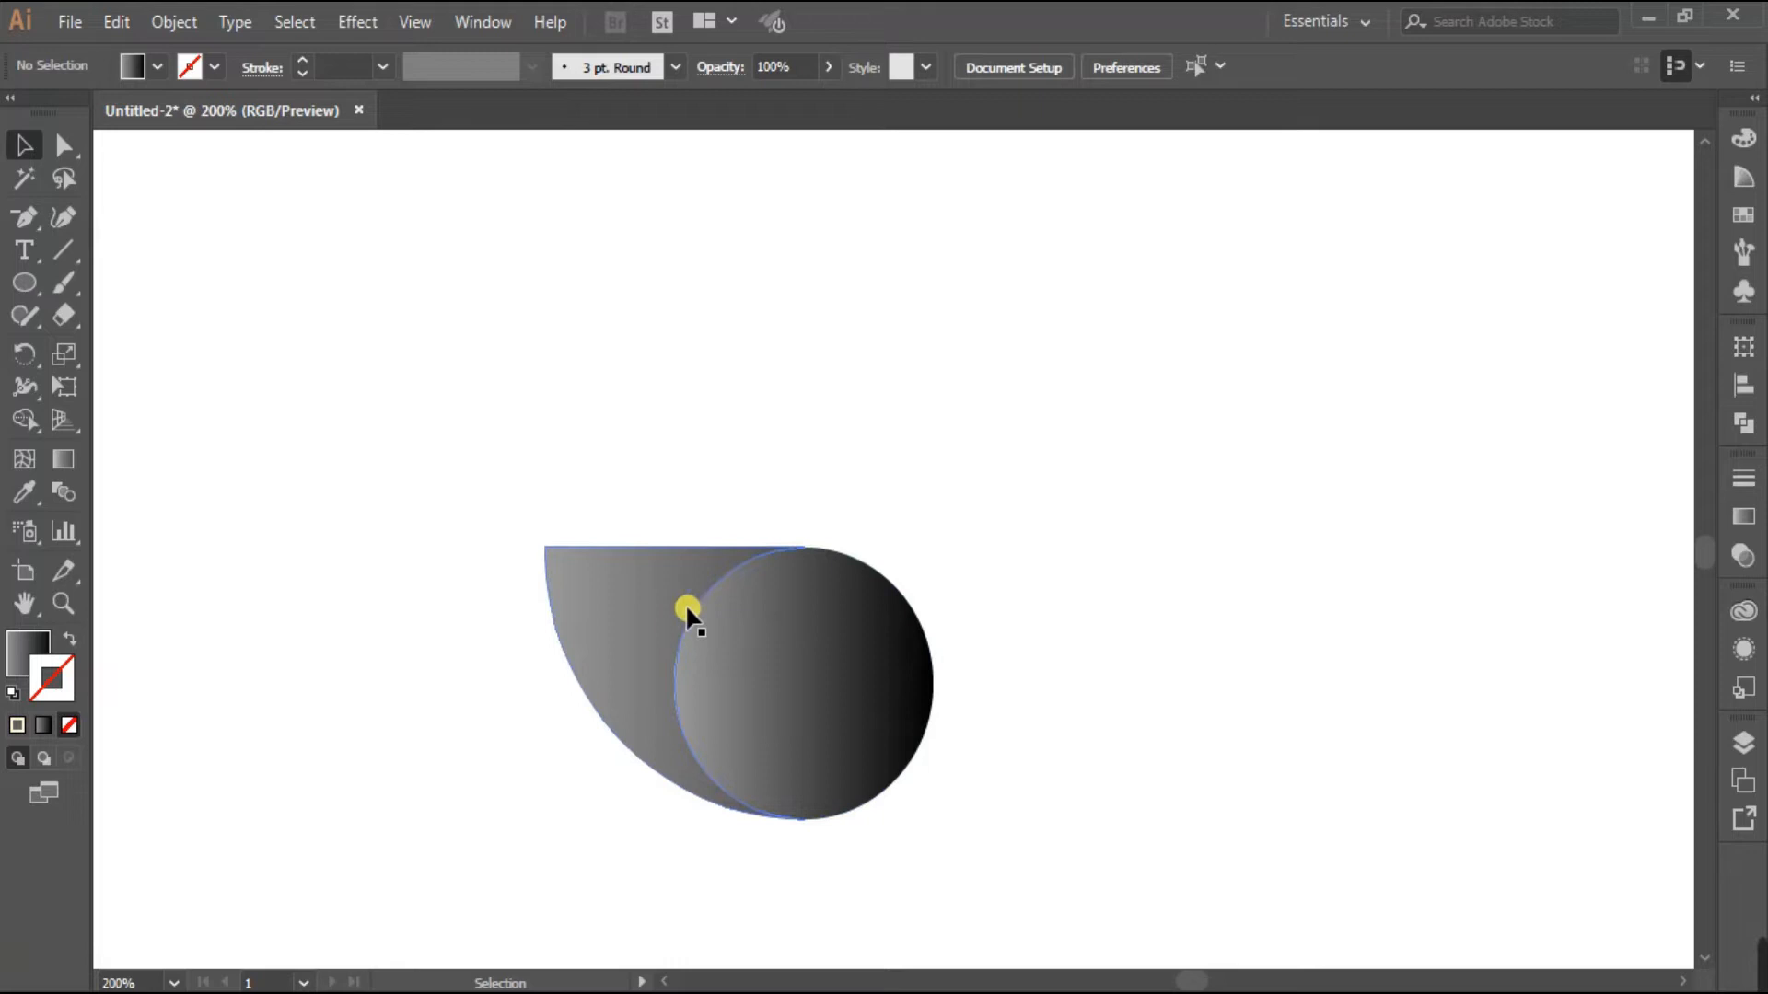
Remove the upper-right anchor point of the lower-left piece with the Delete Anchor Point tool, forming a leaf shape
scroll(685, 604, down, 1)
click(624, 543)
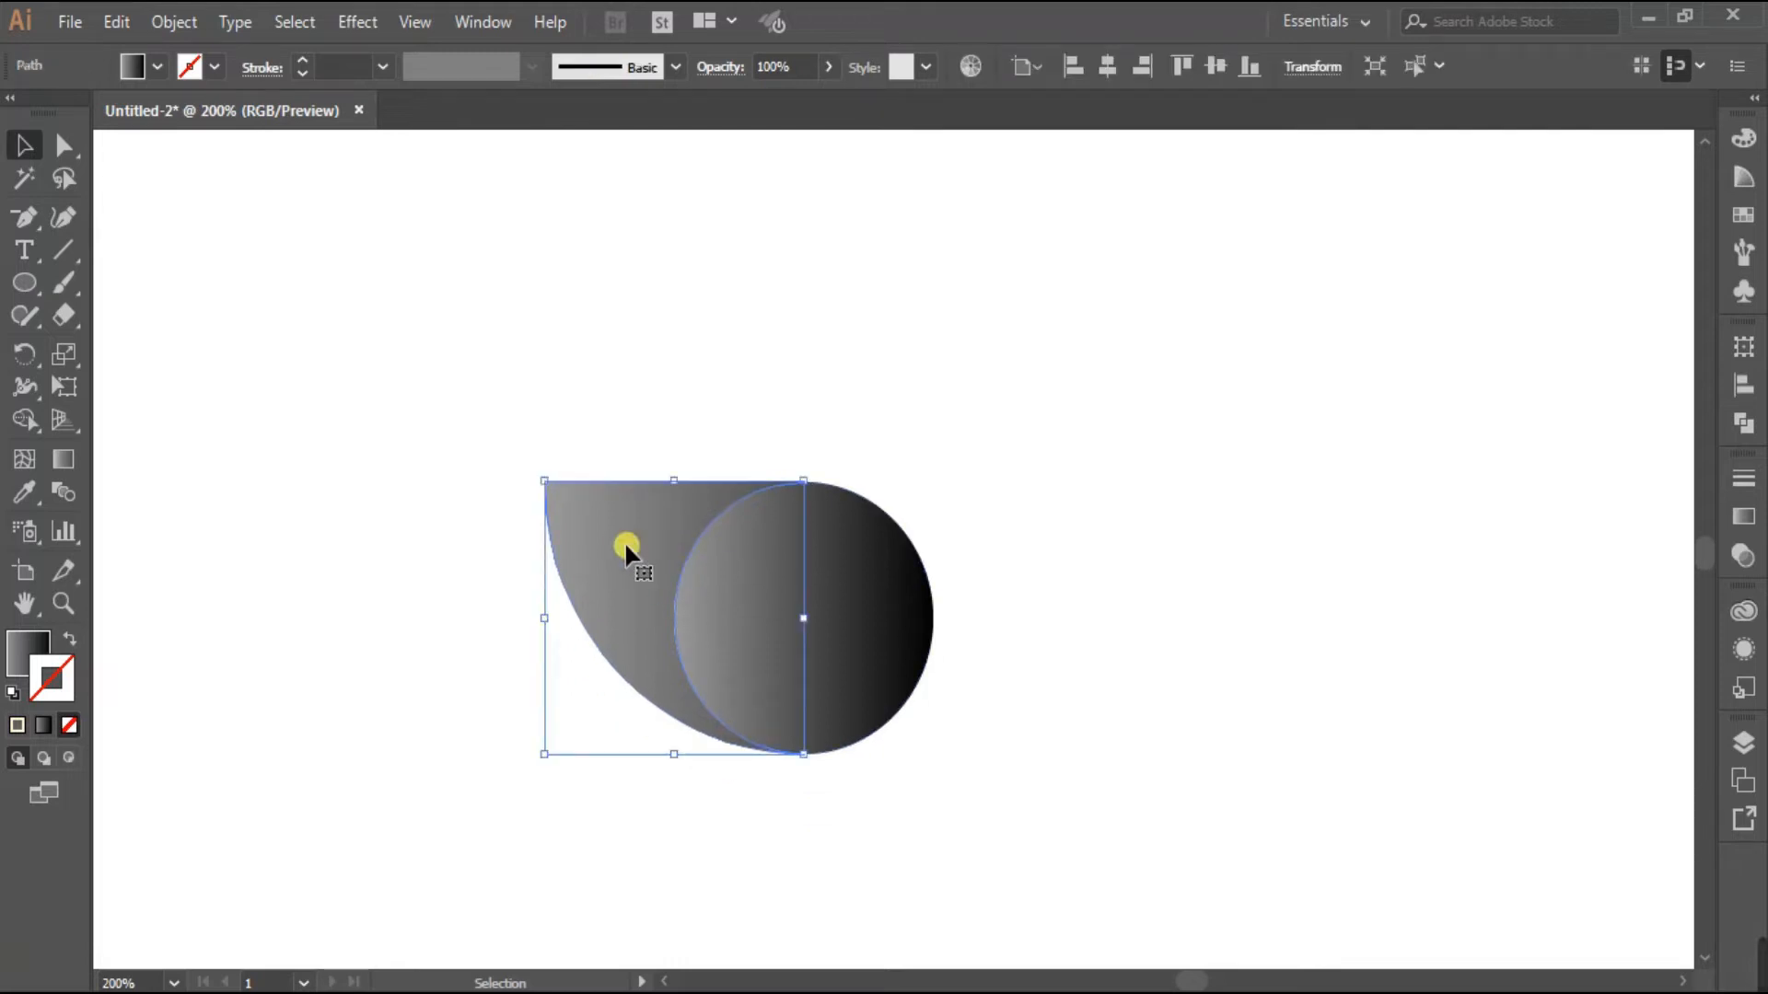
click(26, 218)
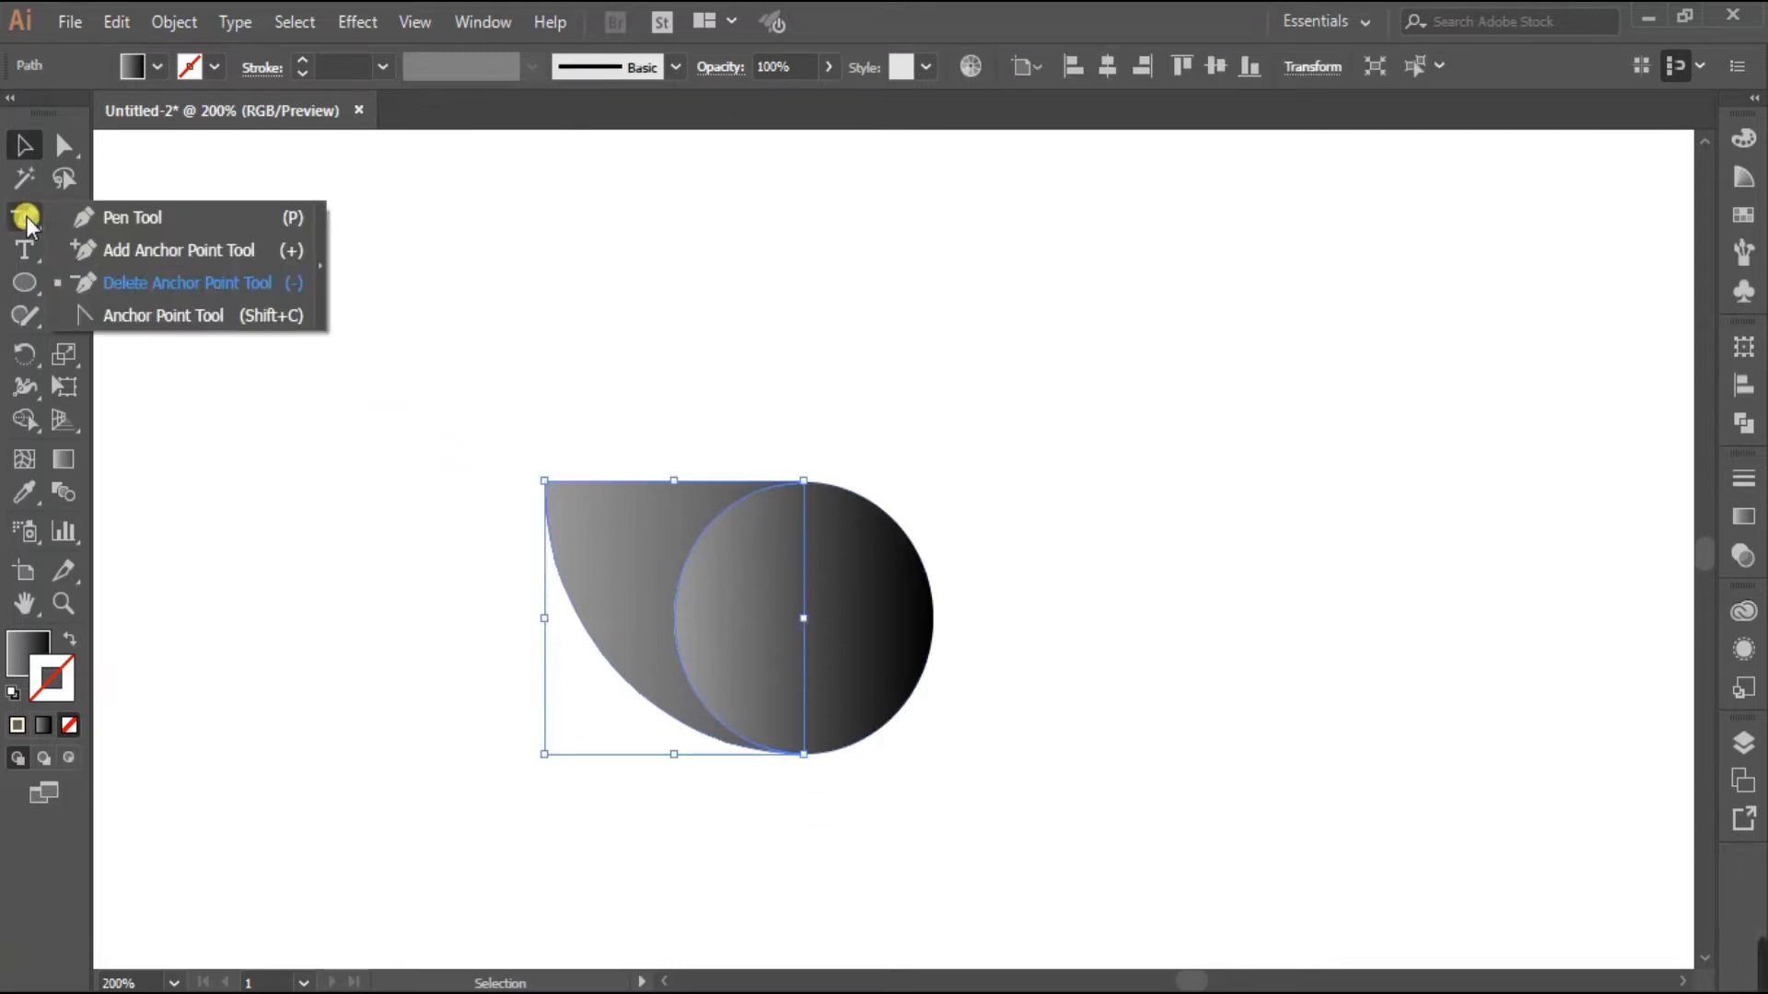
click(206, 286)
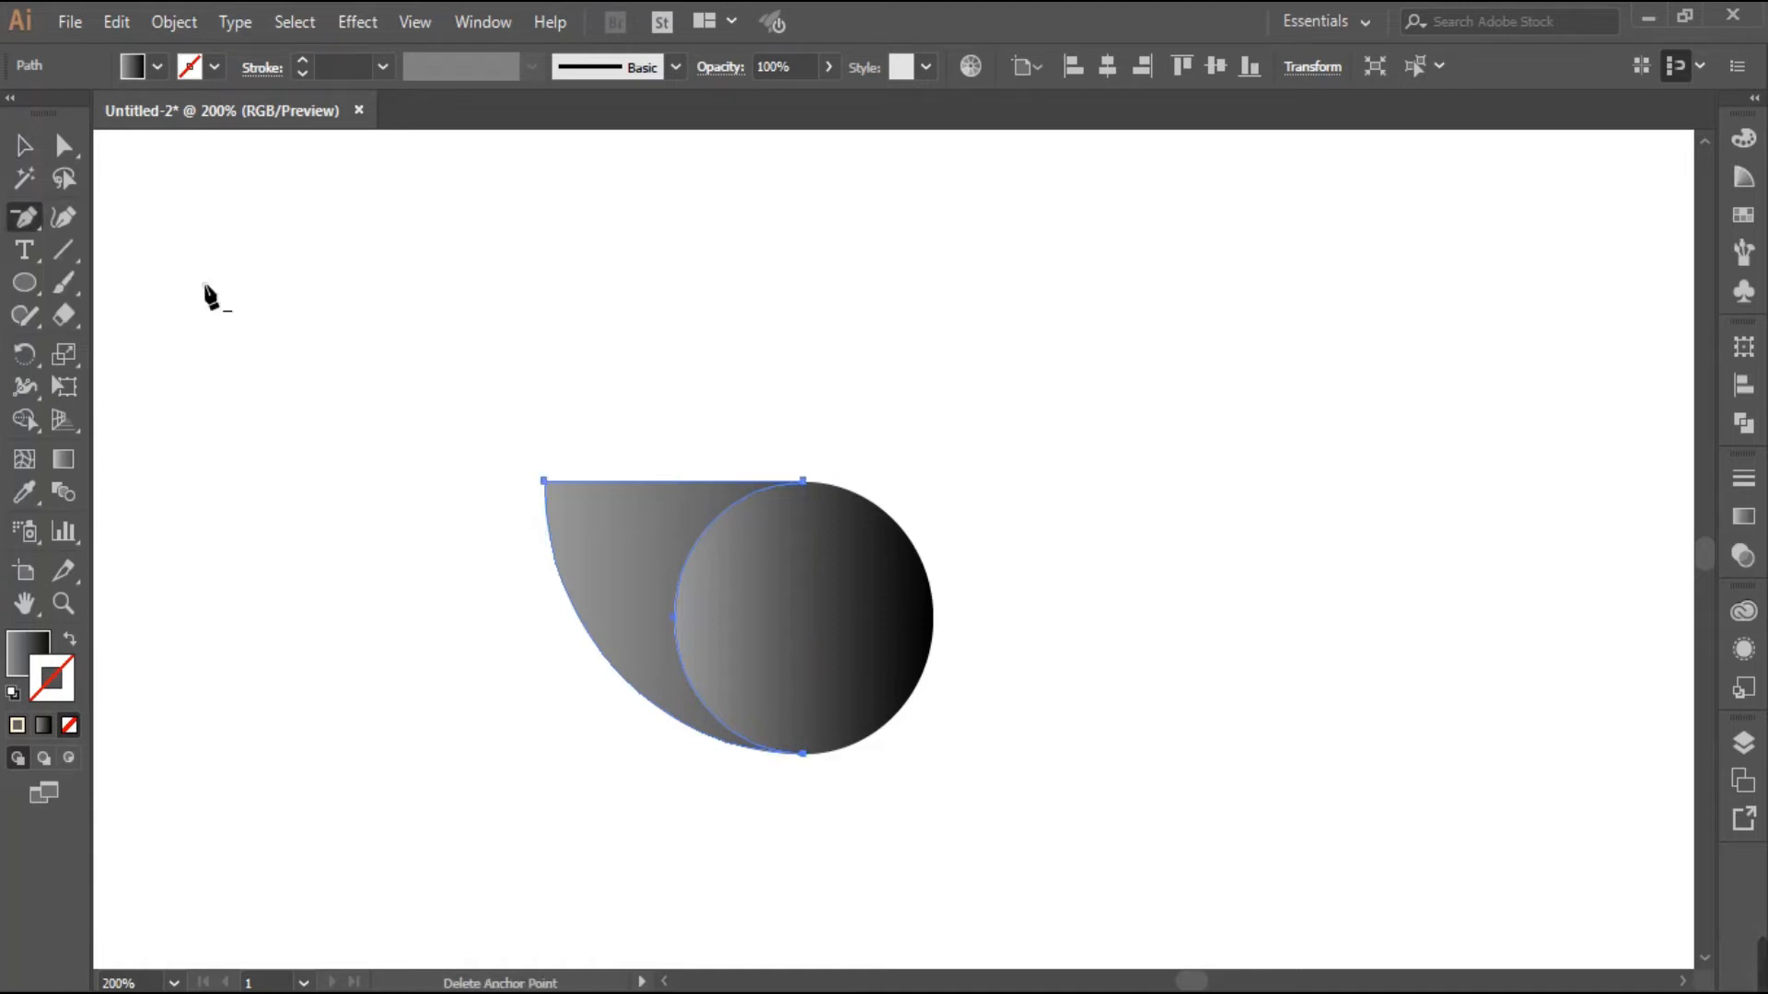
click(805, 480)
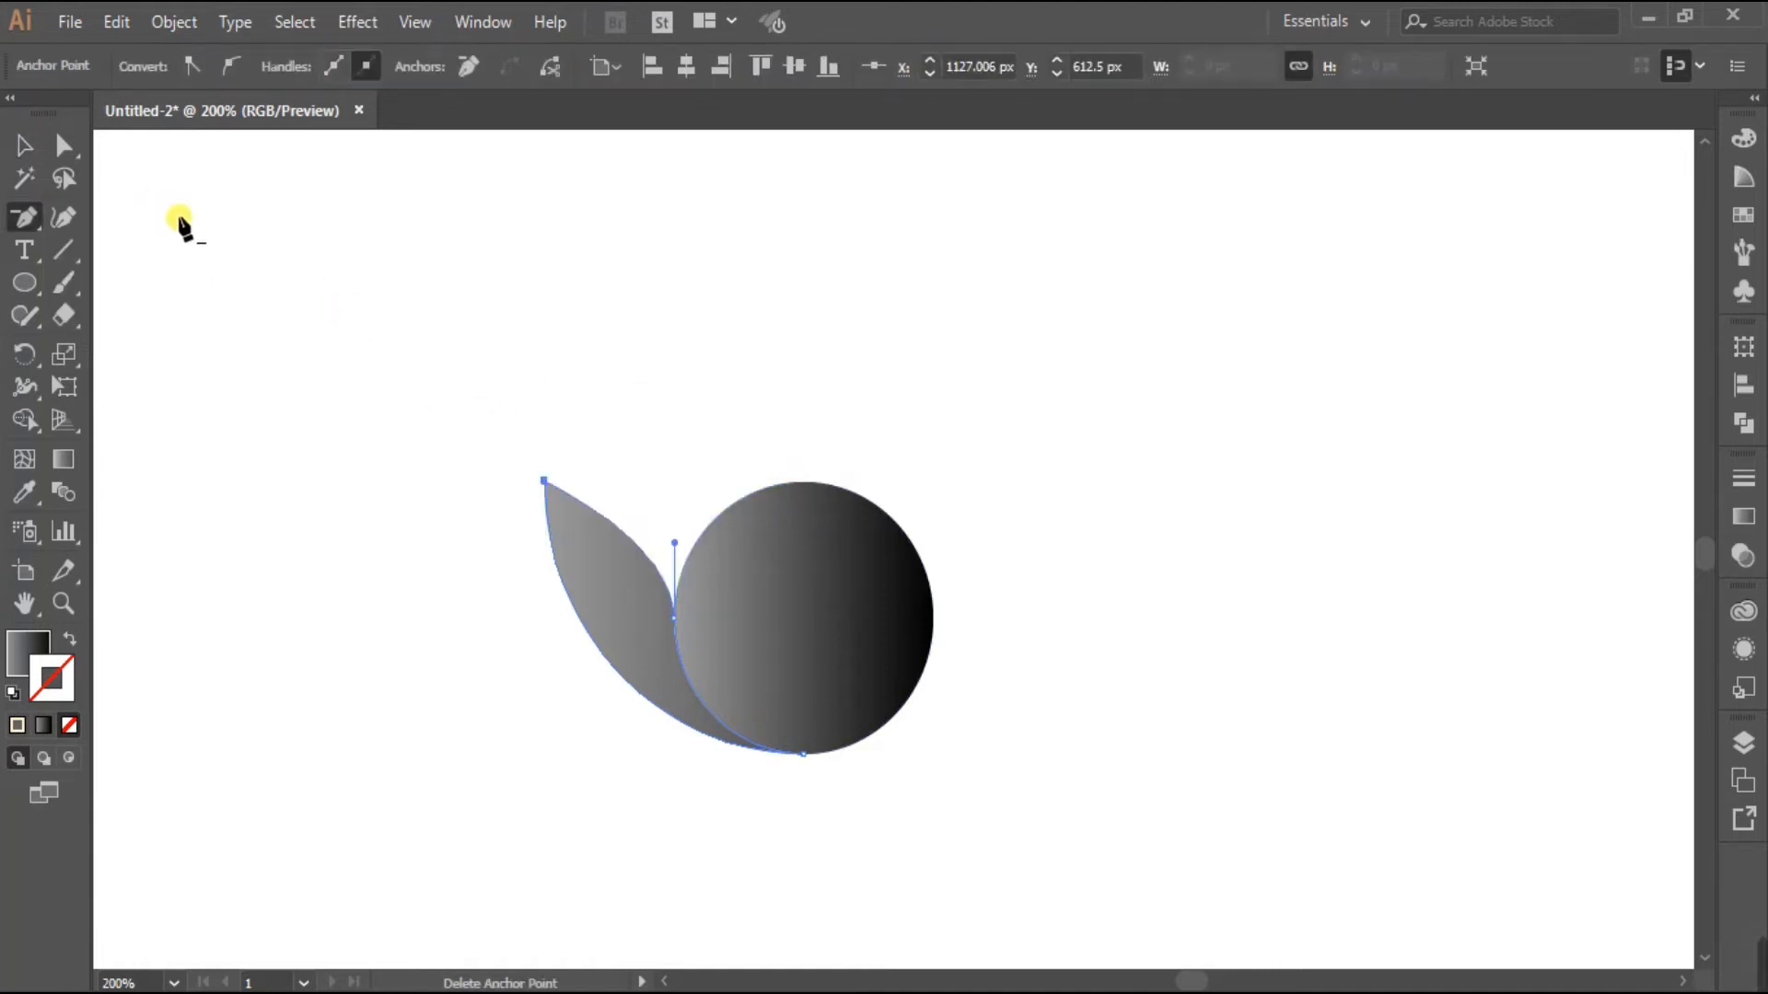
Extend the upper handle of the leaf's right-hand anchor straight up to the circle's top level, rounding the leaf's upper edge
click(63, 146)
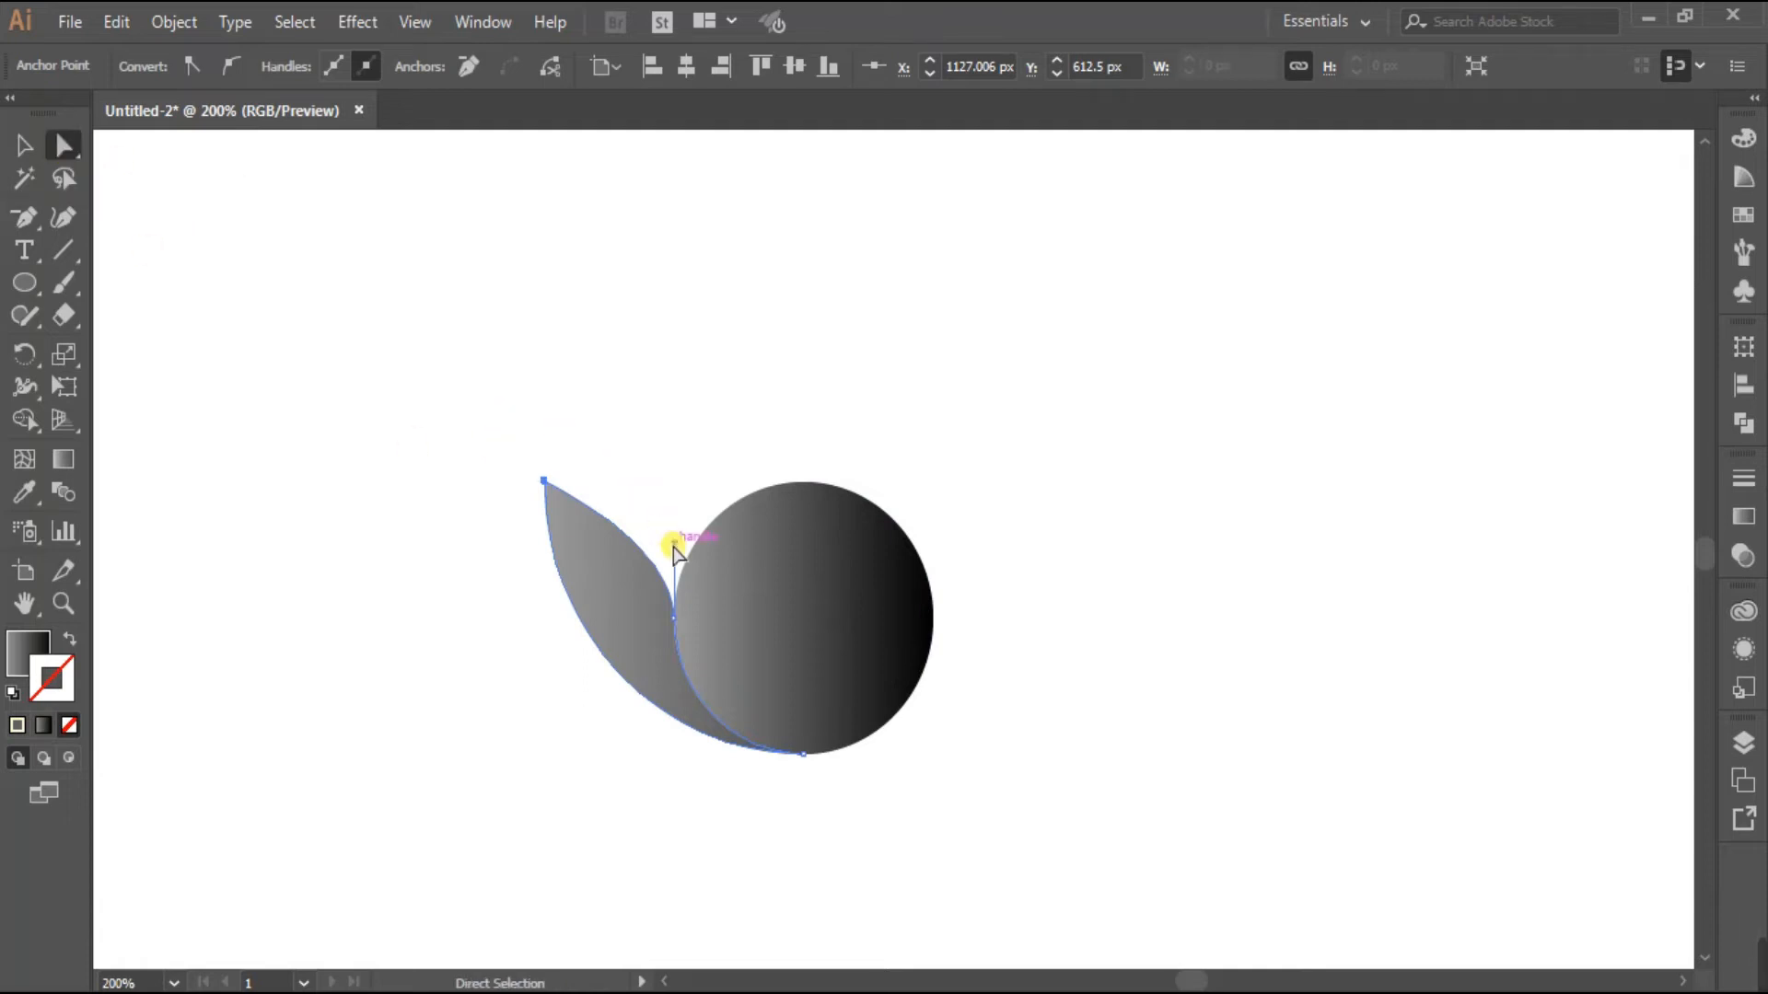
drag(676, 541, 678, 504)
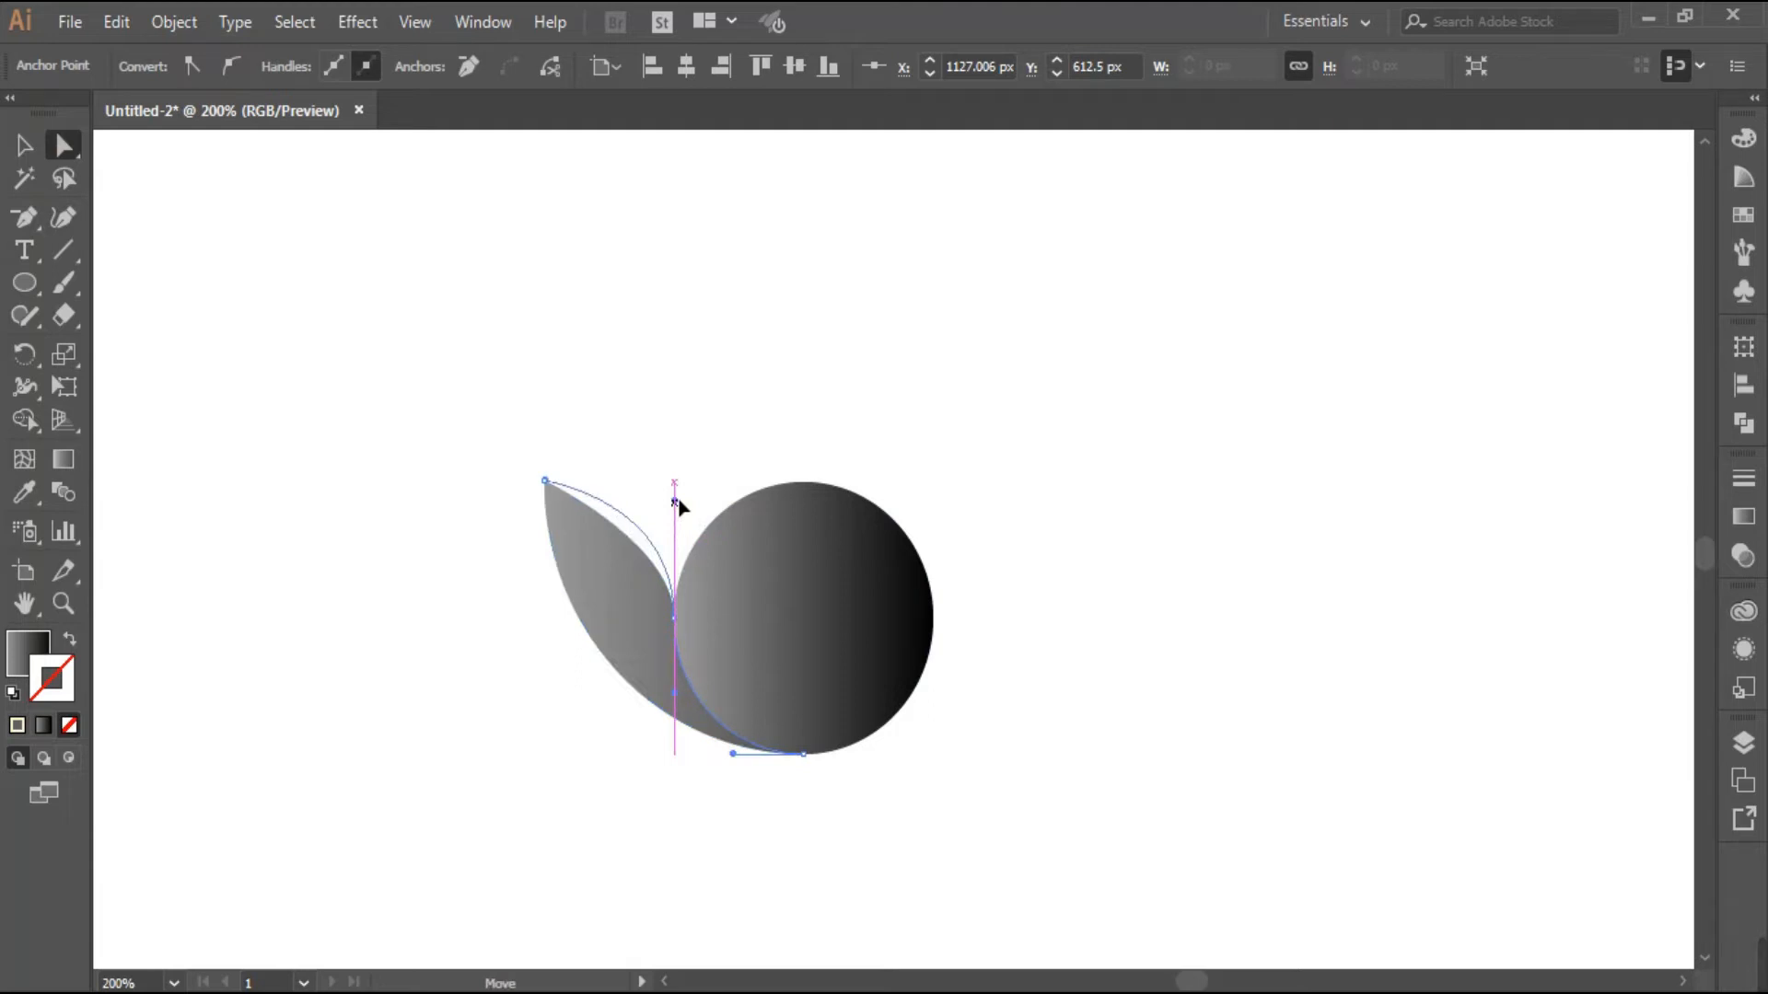
drag(678, 504, 674, 481)
click(458, 418)
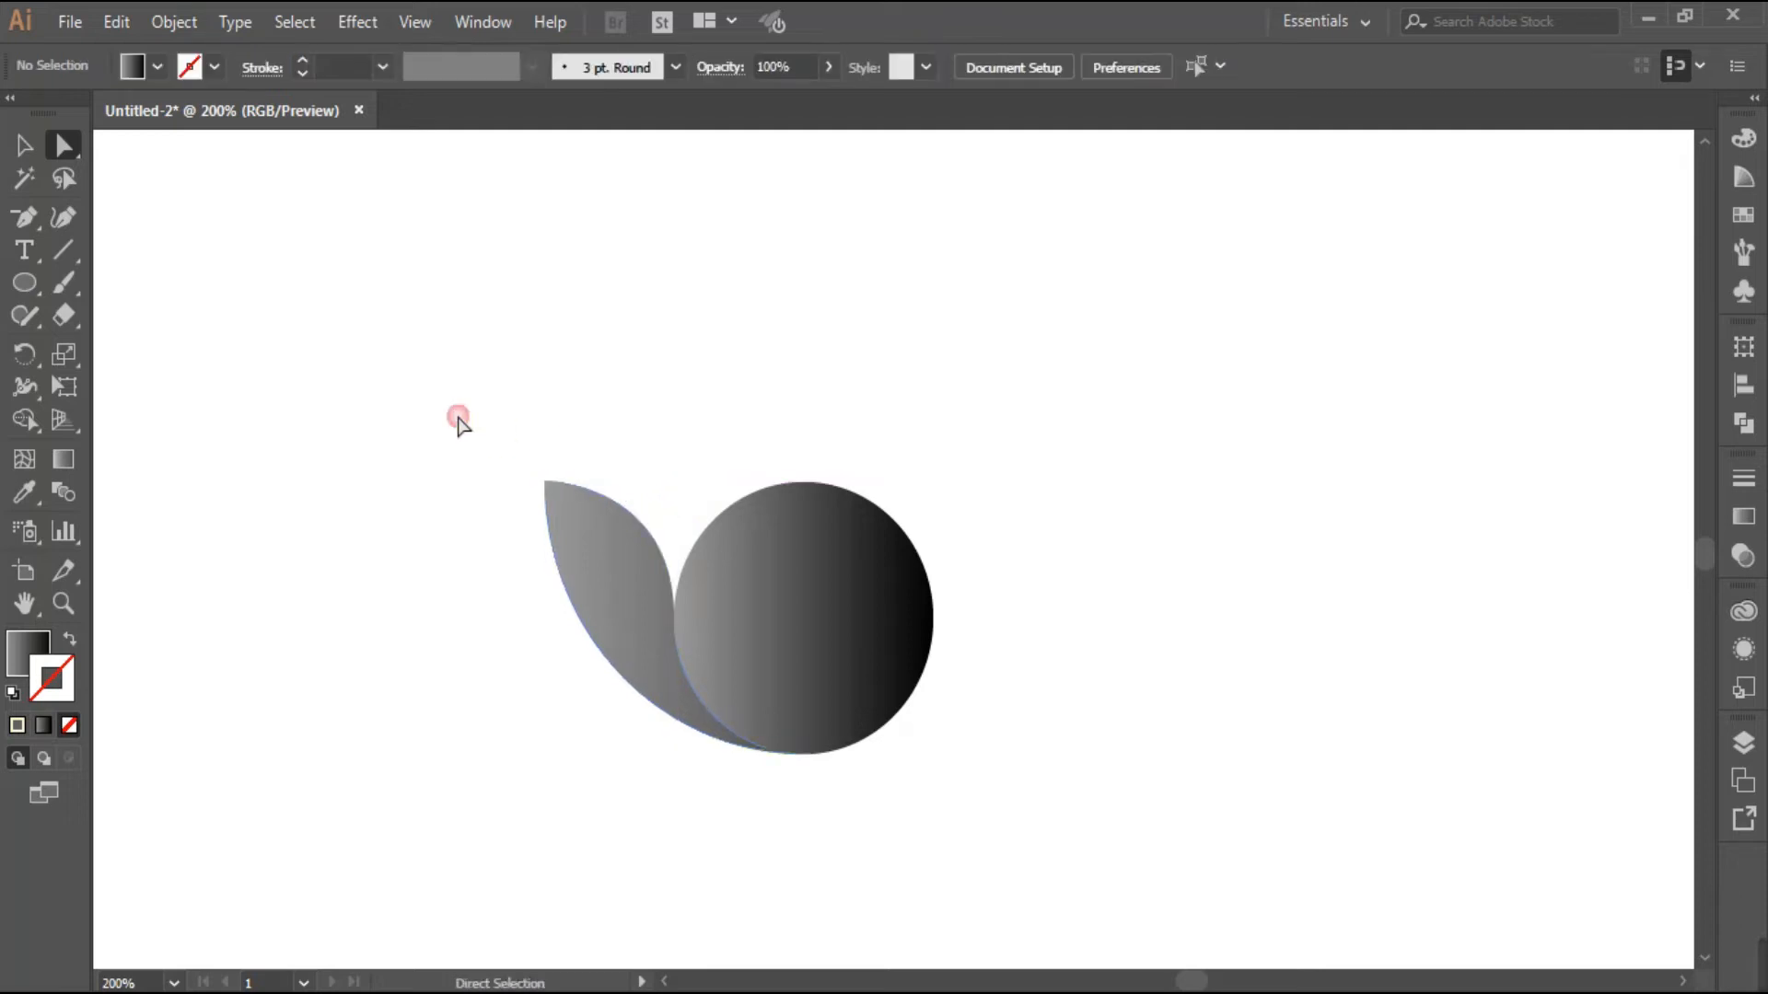
Create a copy of the leaf rotated slightly clockwise around the circle's center, overlapping the original leaf
click(628, 595)
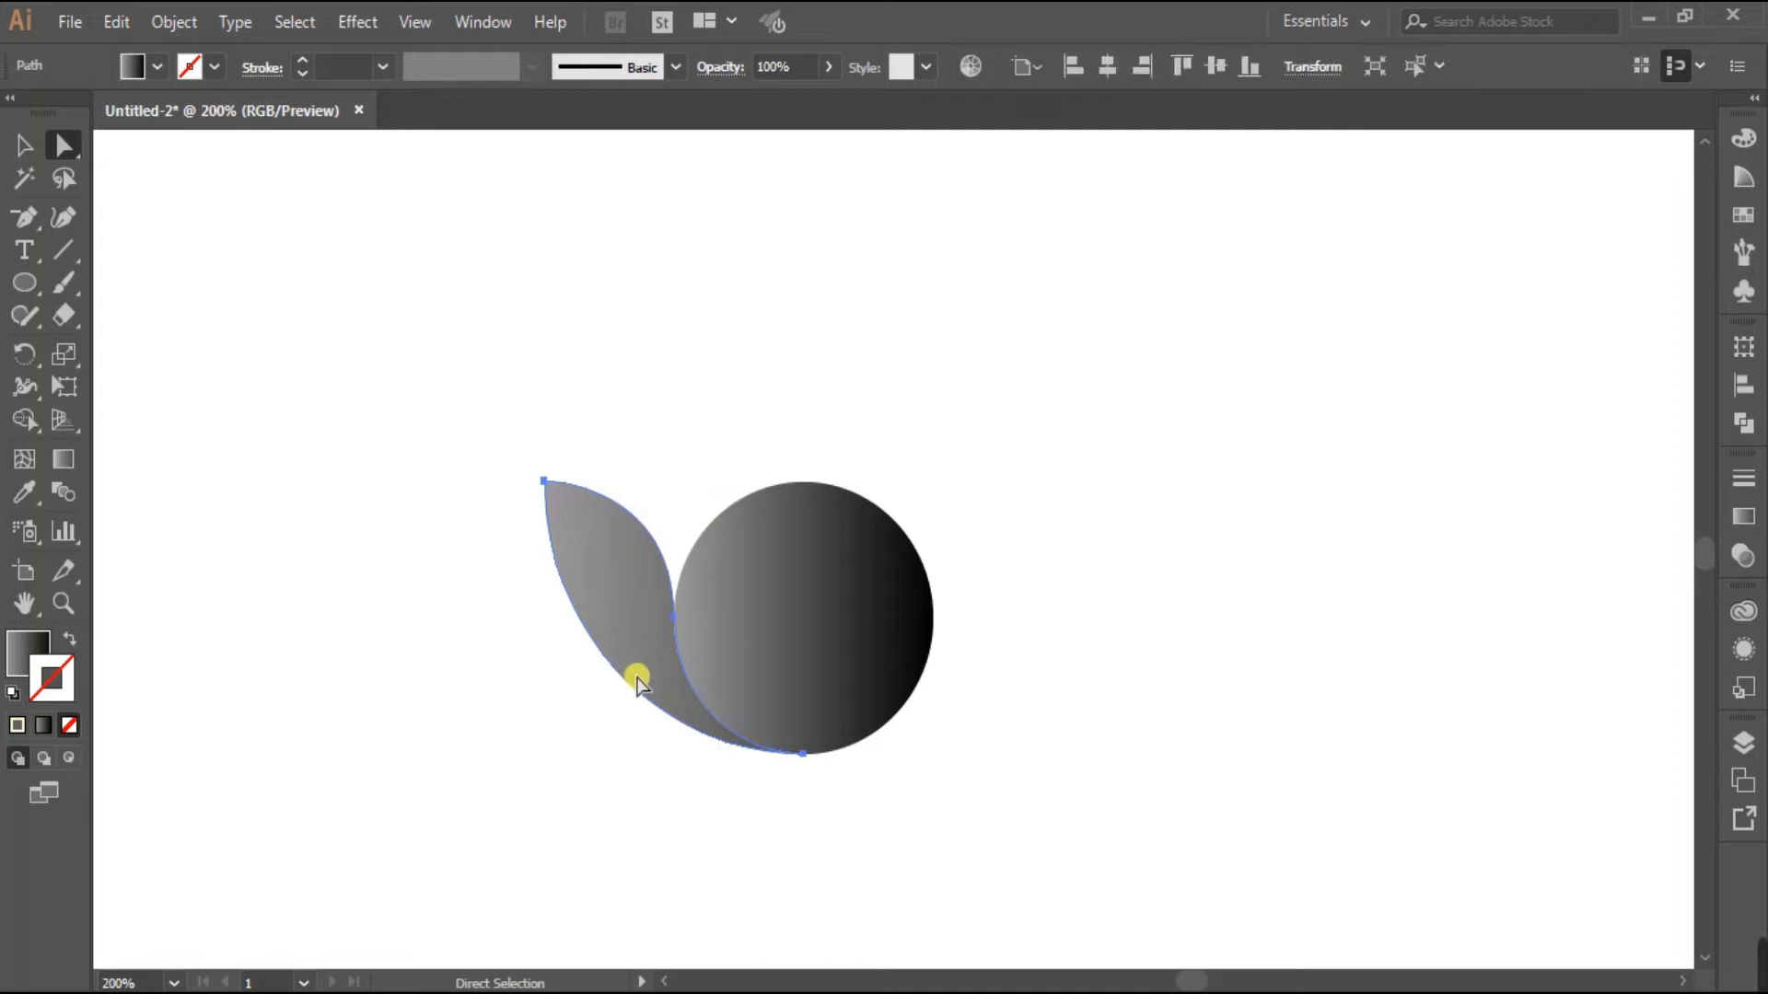
scroll(645, 646, down, 2)
scroll(628, 549, up, 1)
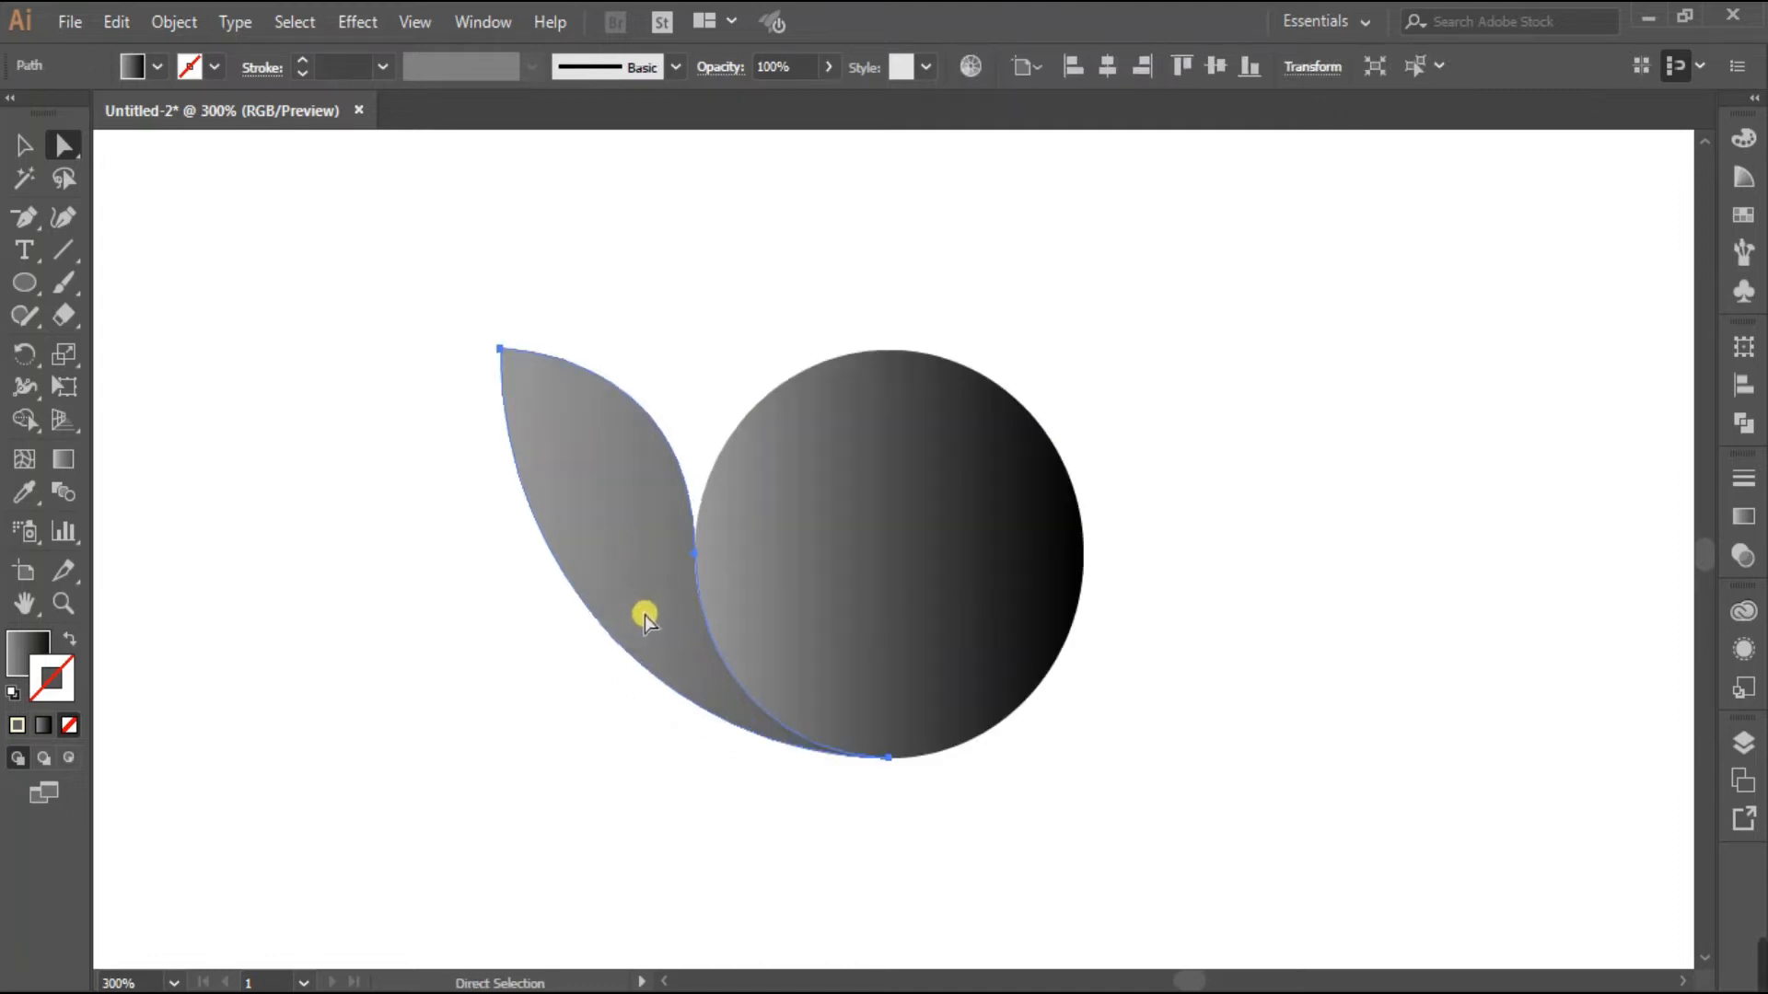
scroll(645, 615, up, 1)
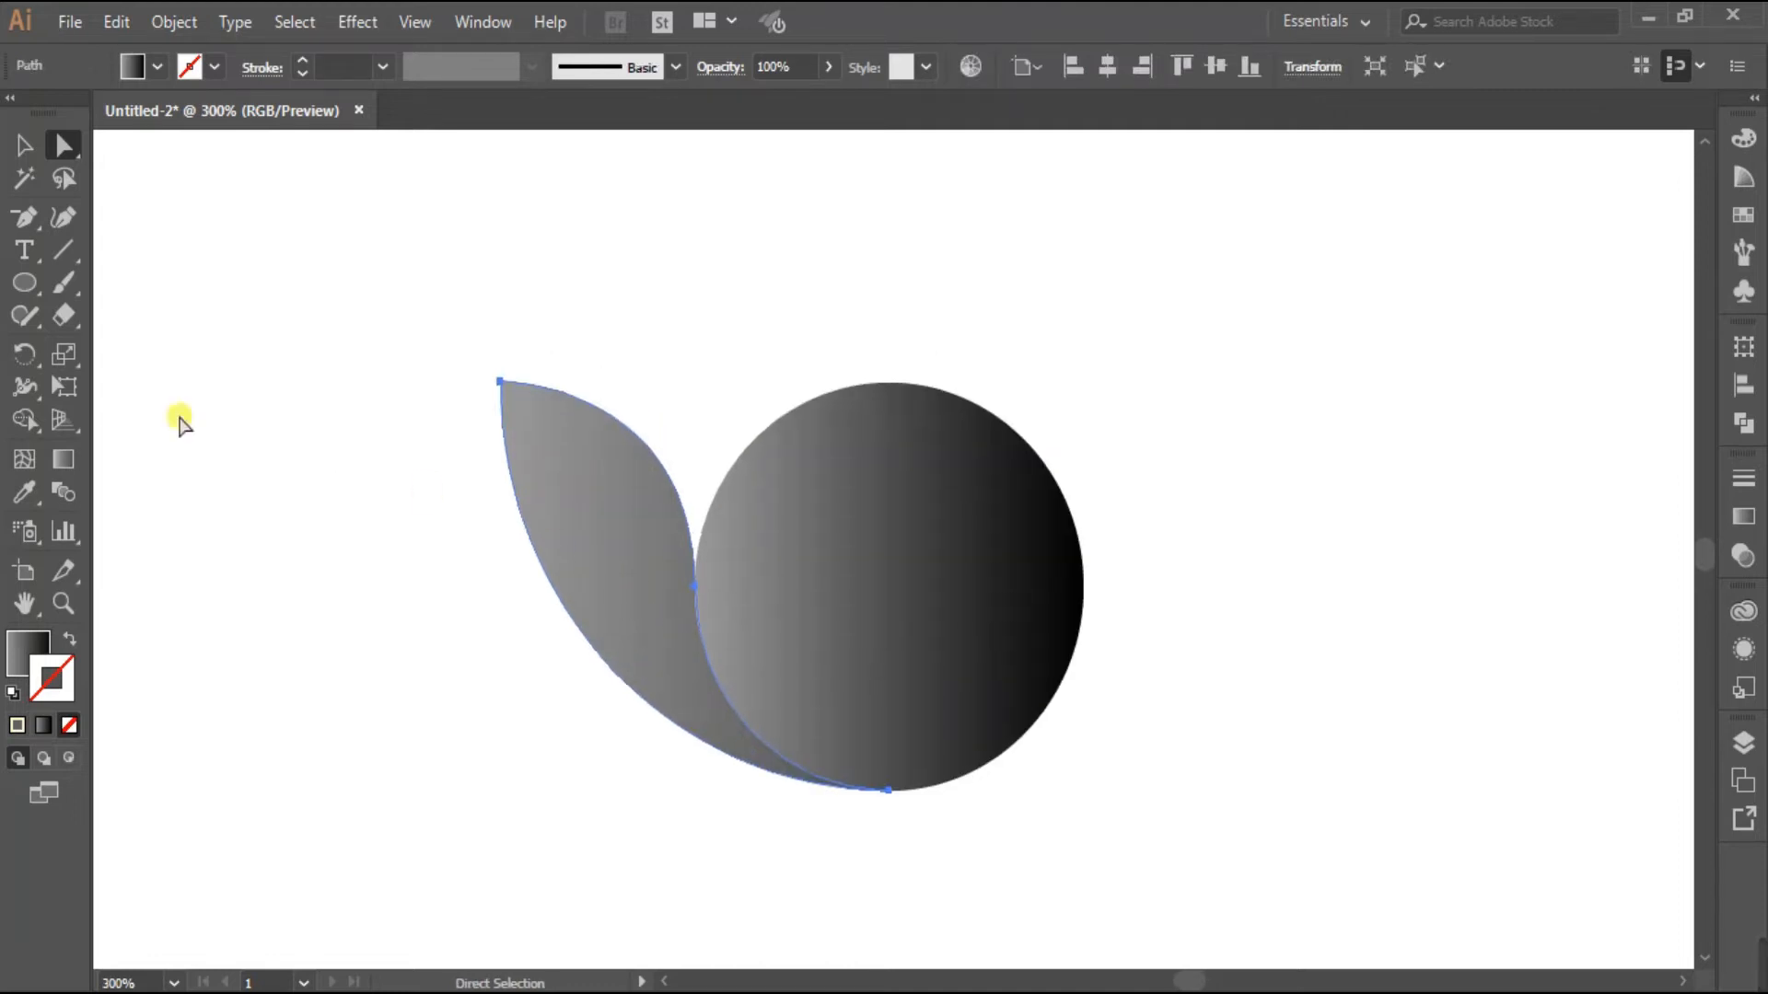
click(24, 354)
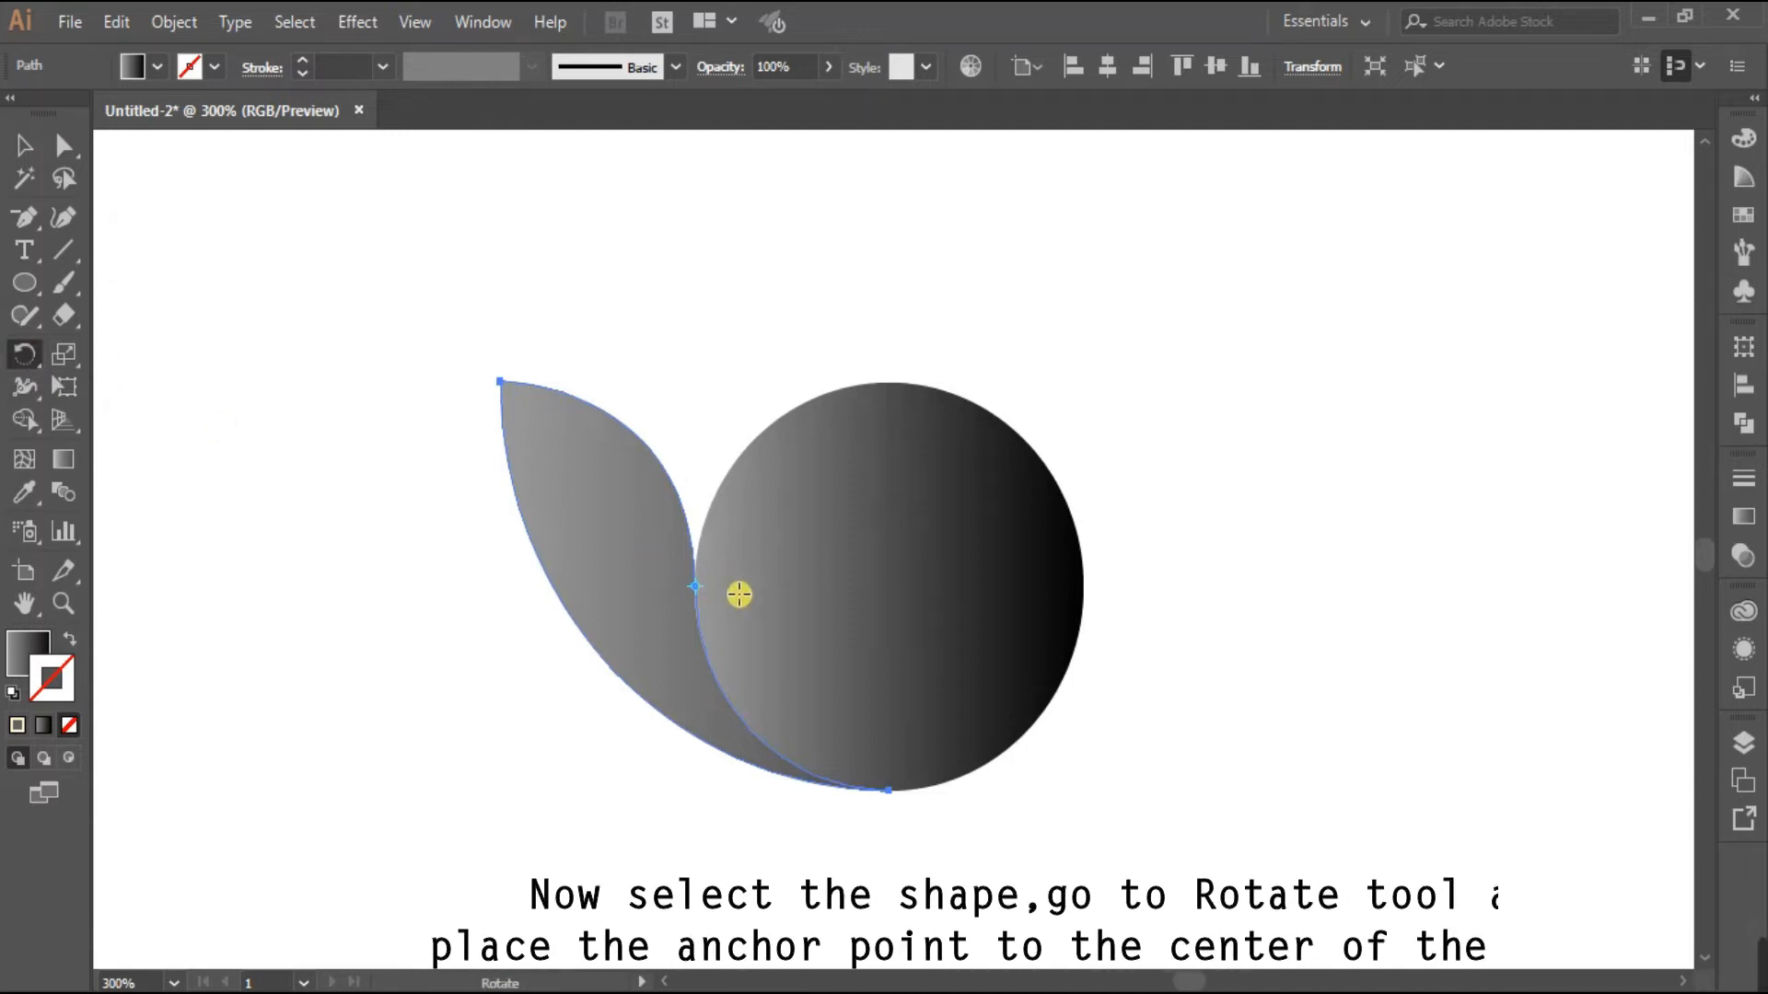
click(889, 585)
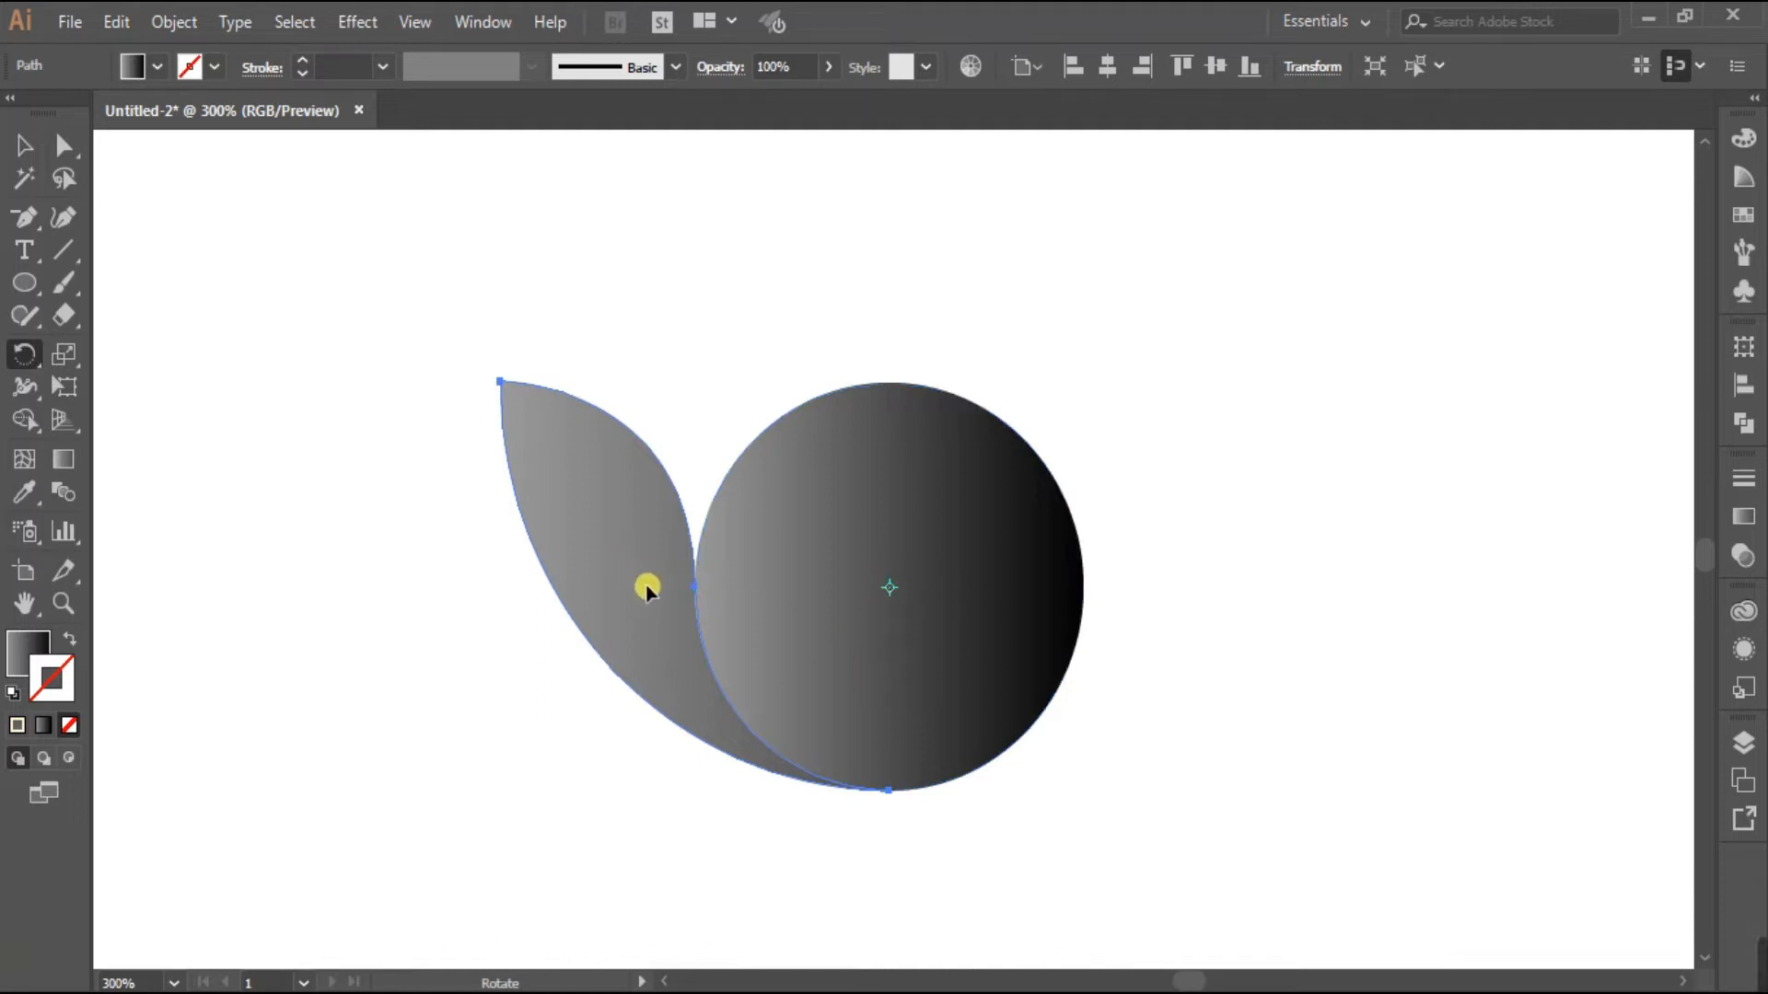
drag(643, 568, 688, 495)
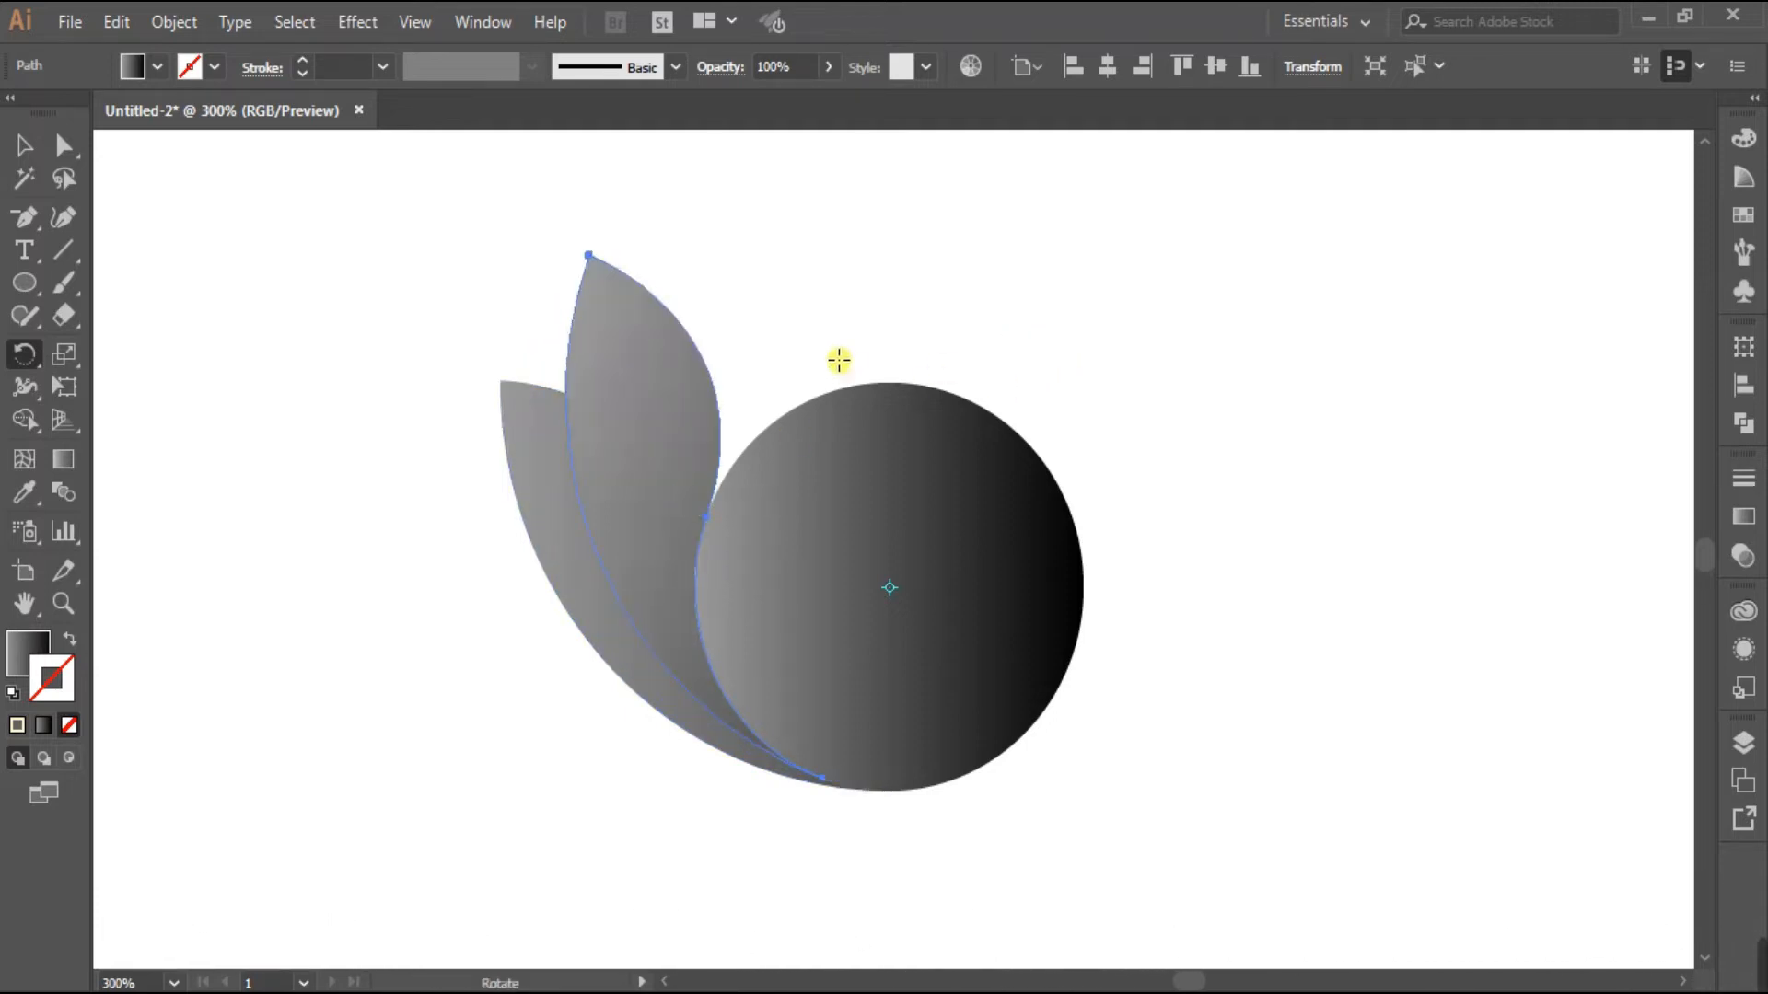
Repeat the rotated leaf copy three more times around the circle to make a five-leaf fan, and deselect it
key(ctrl+d)
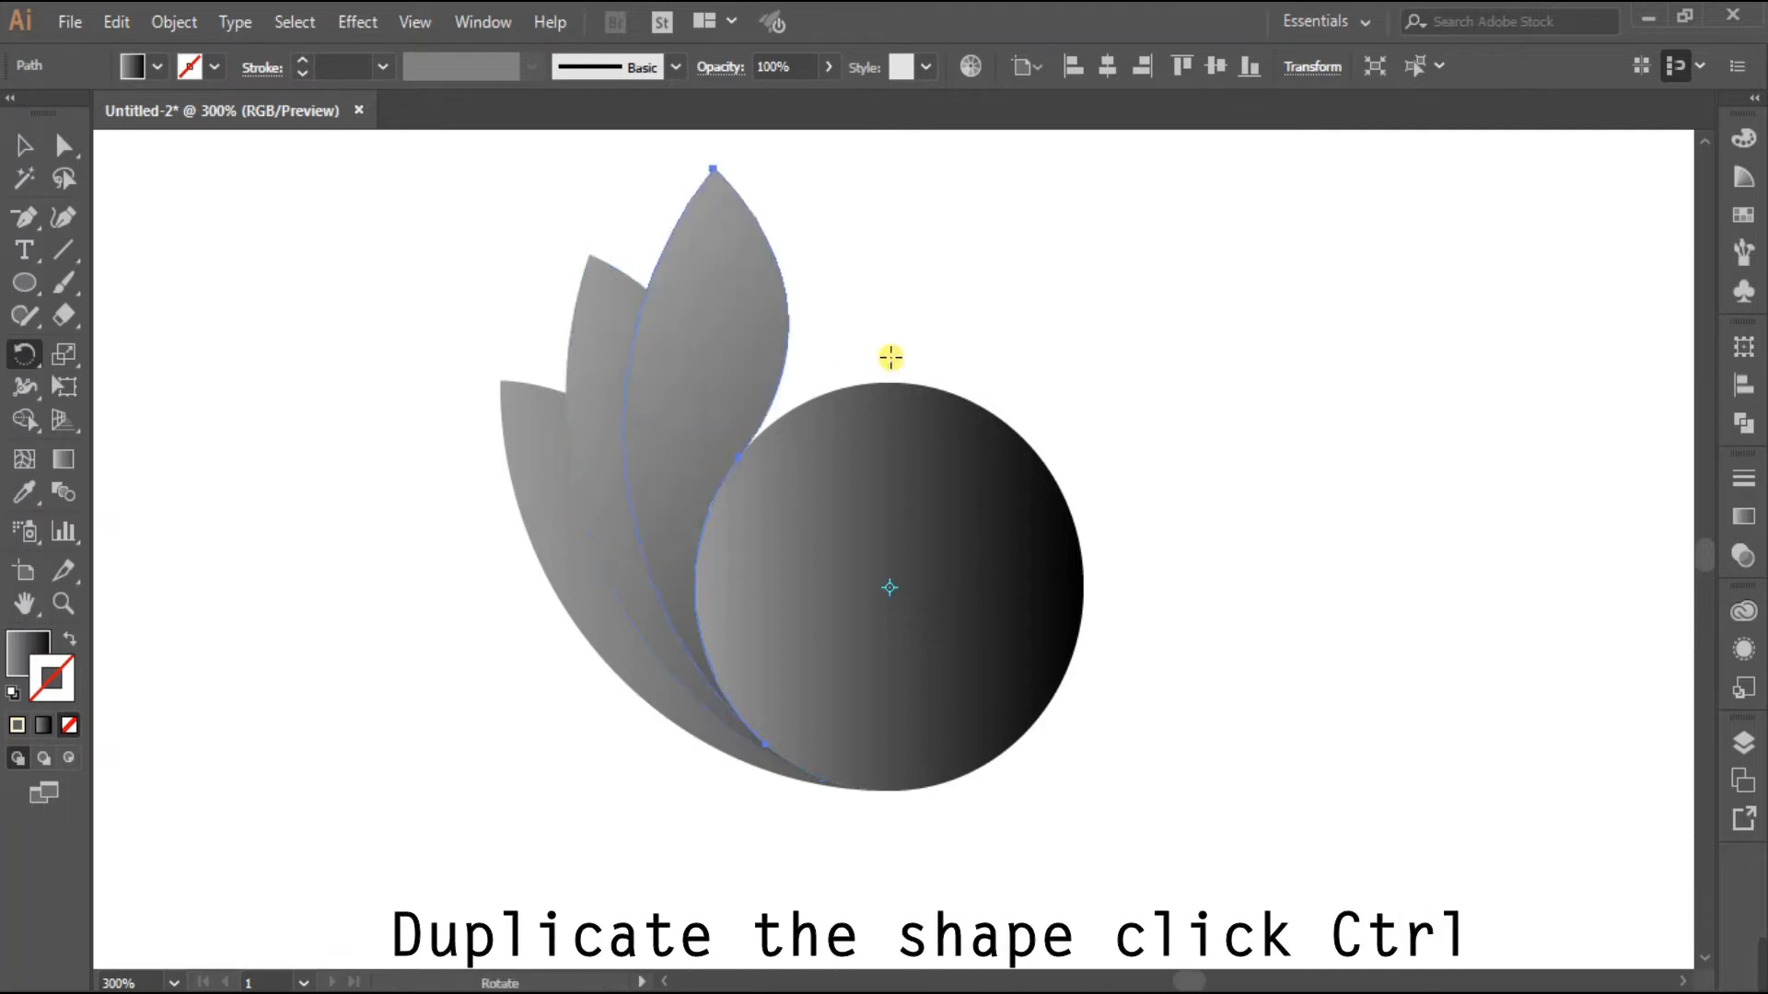
key(ctrl+d)
key(ctrl+d)
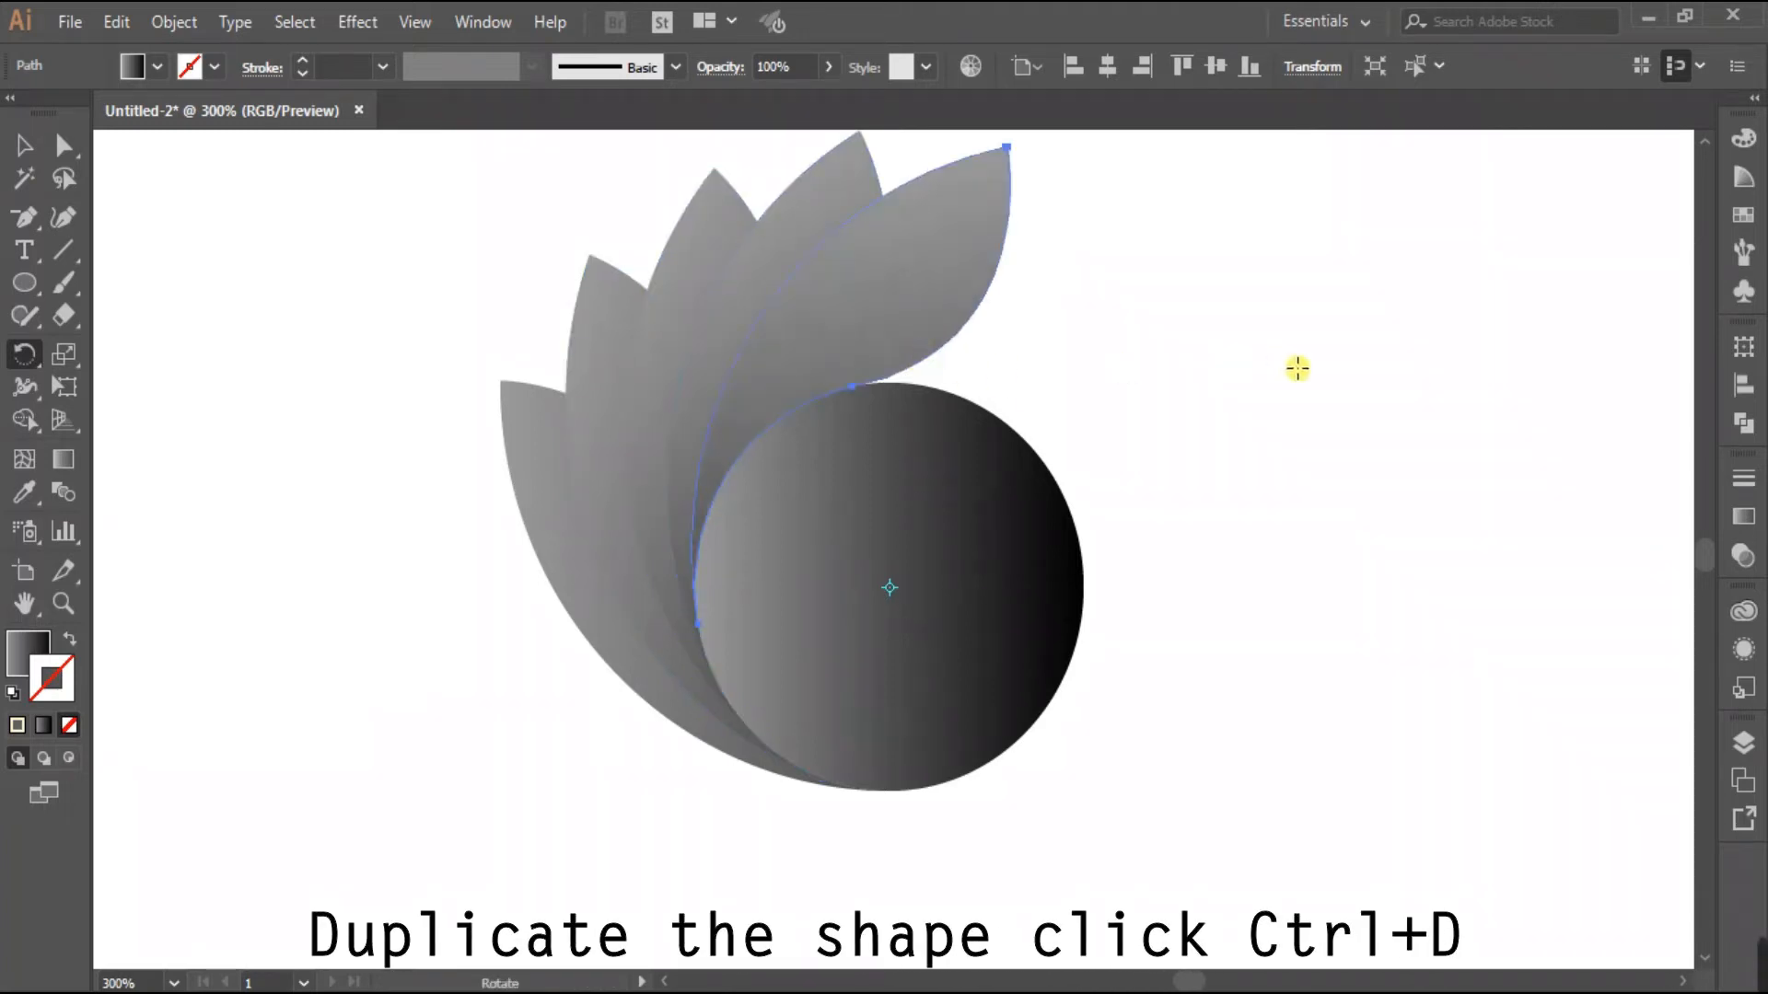
click(26, 147)
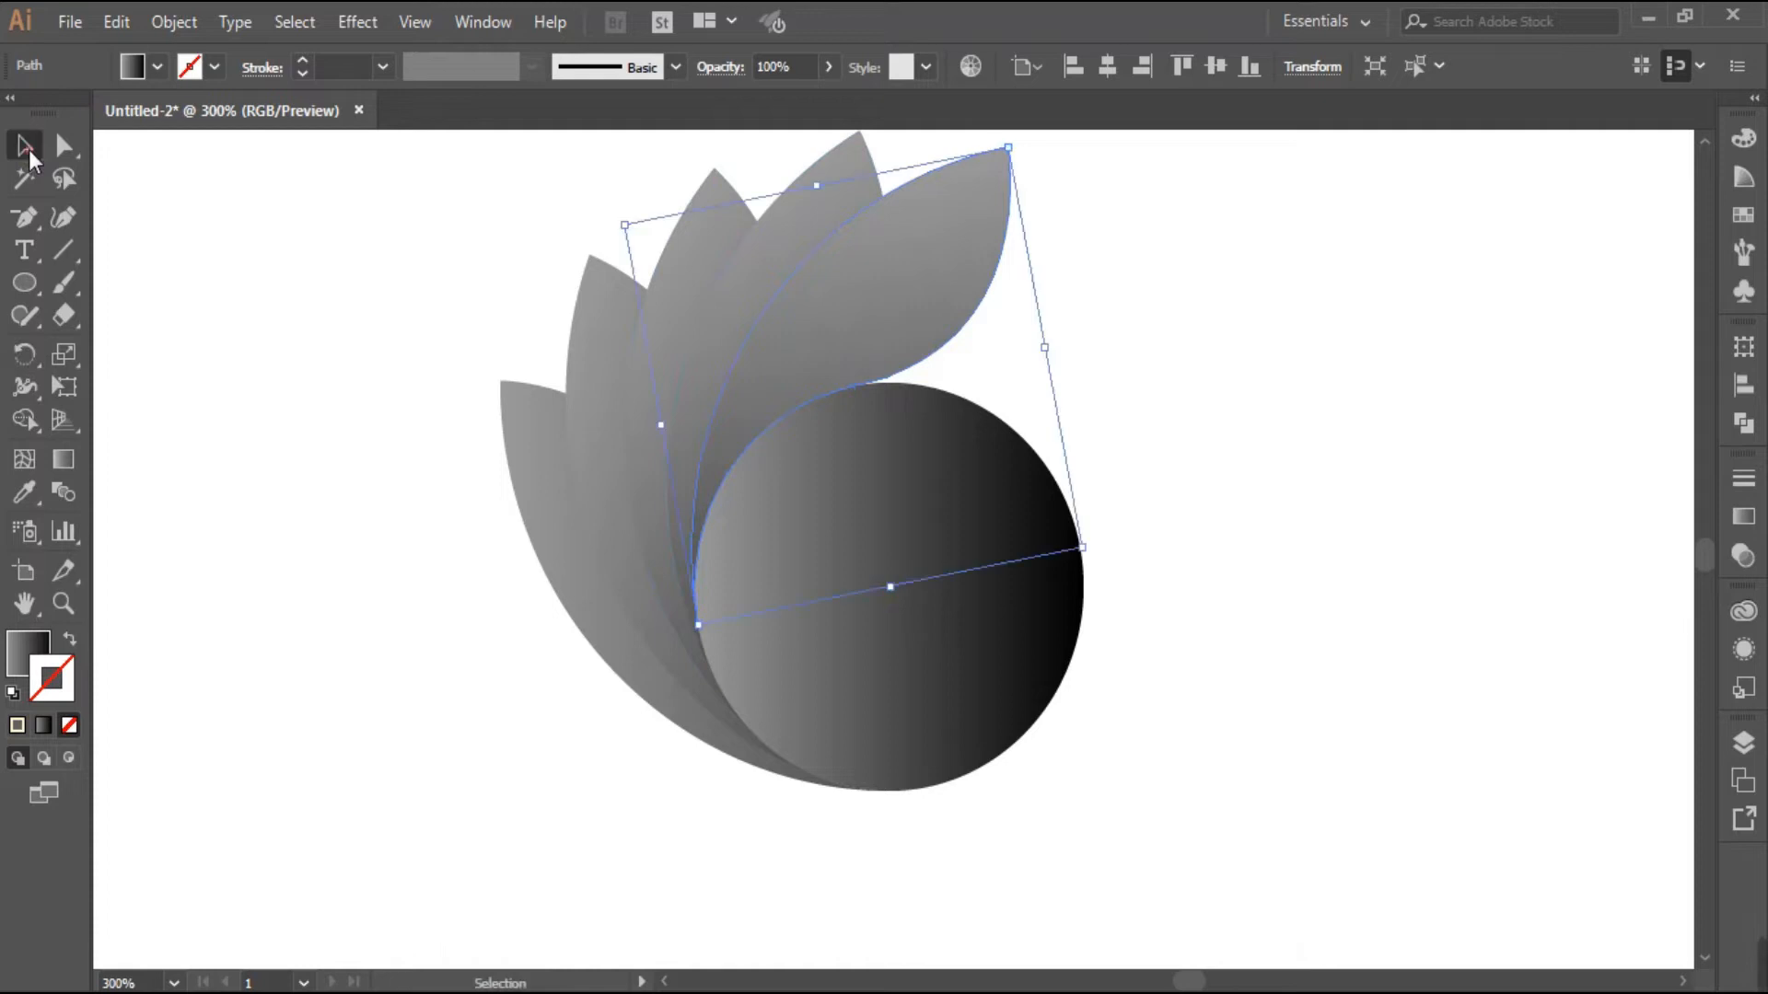
click(357, 330)
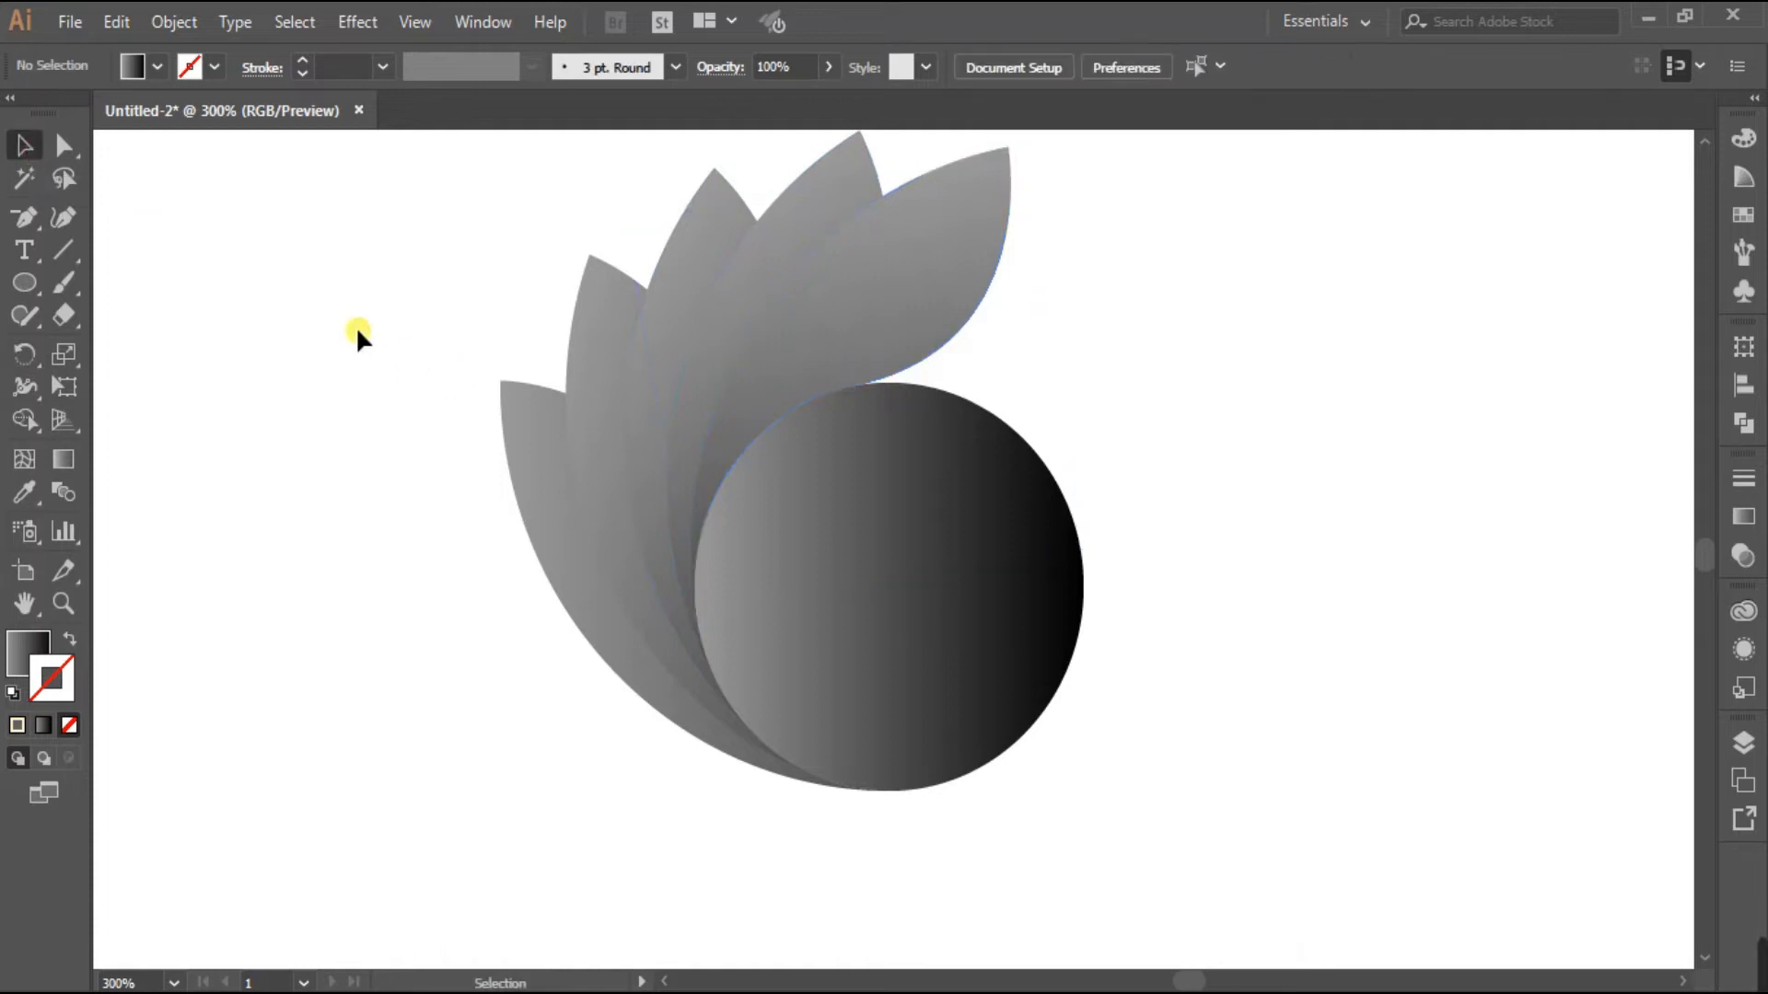
Delete the gradient-filled circle at the center of the leaf fan
click(929, 610)
key(Delete)
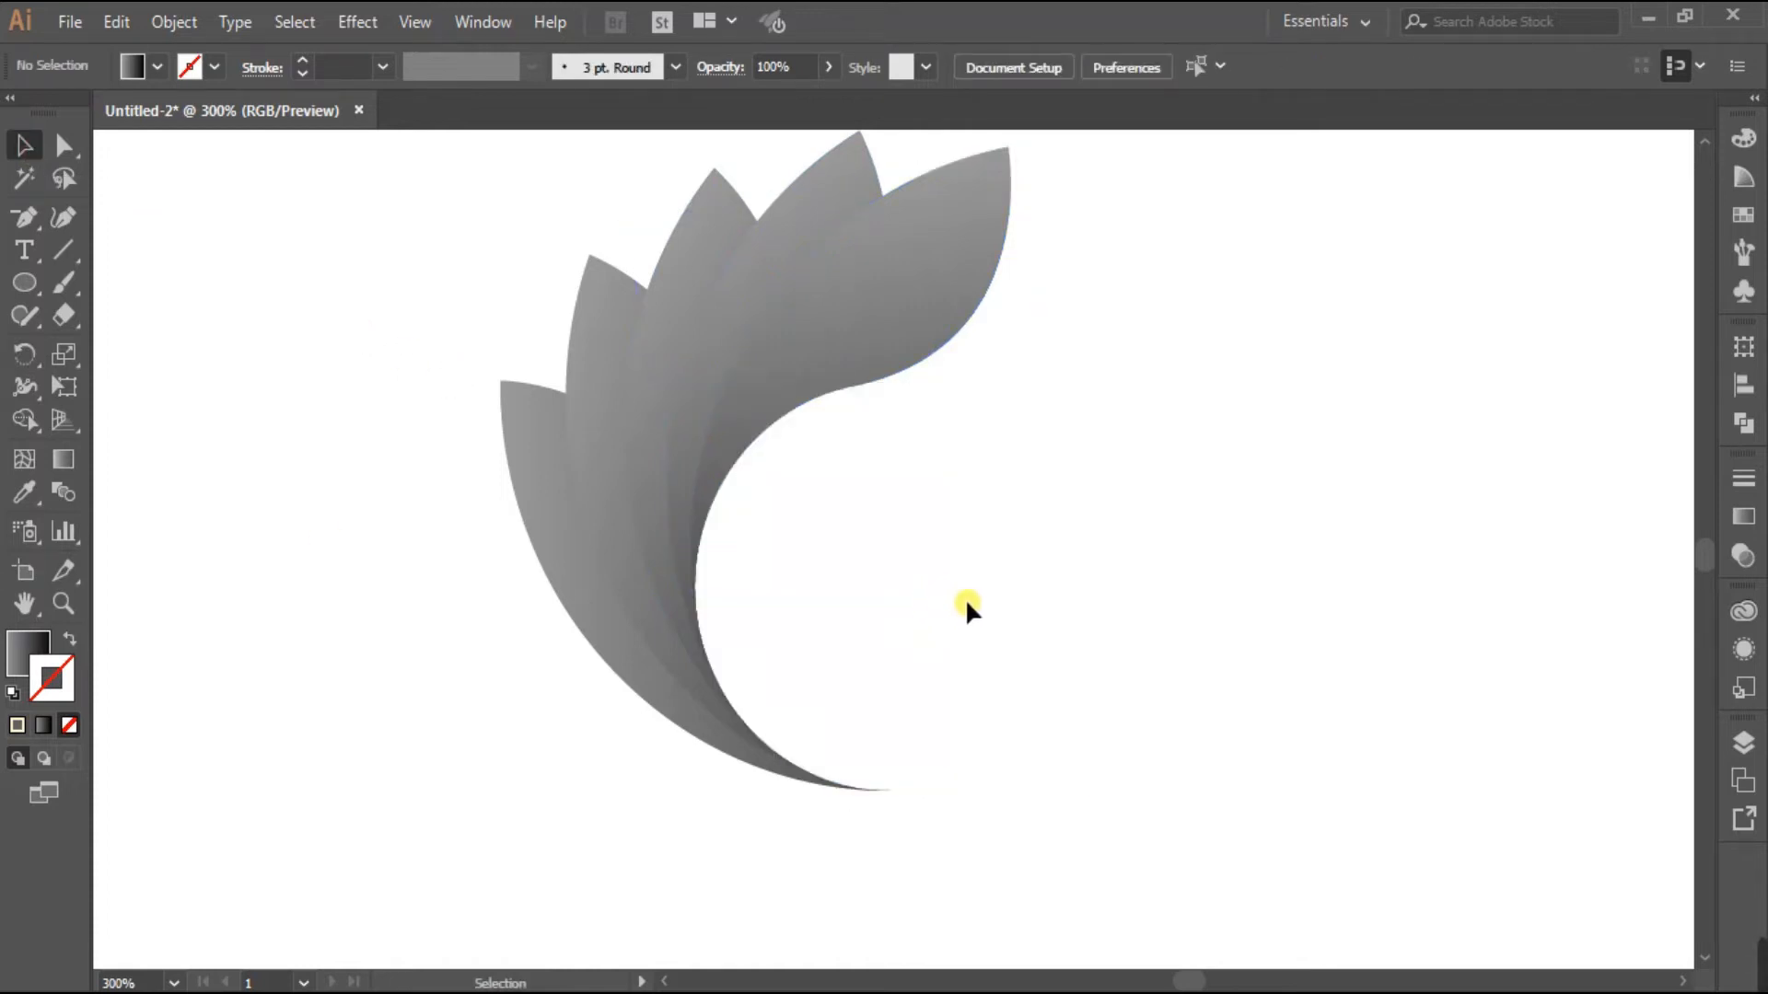
scroll(975, 608, down, 1)
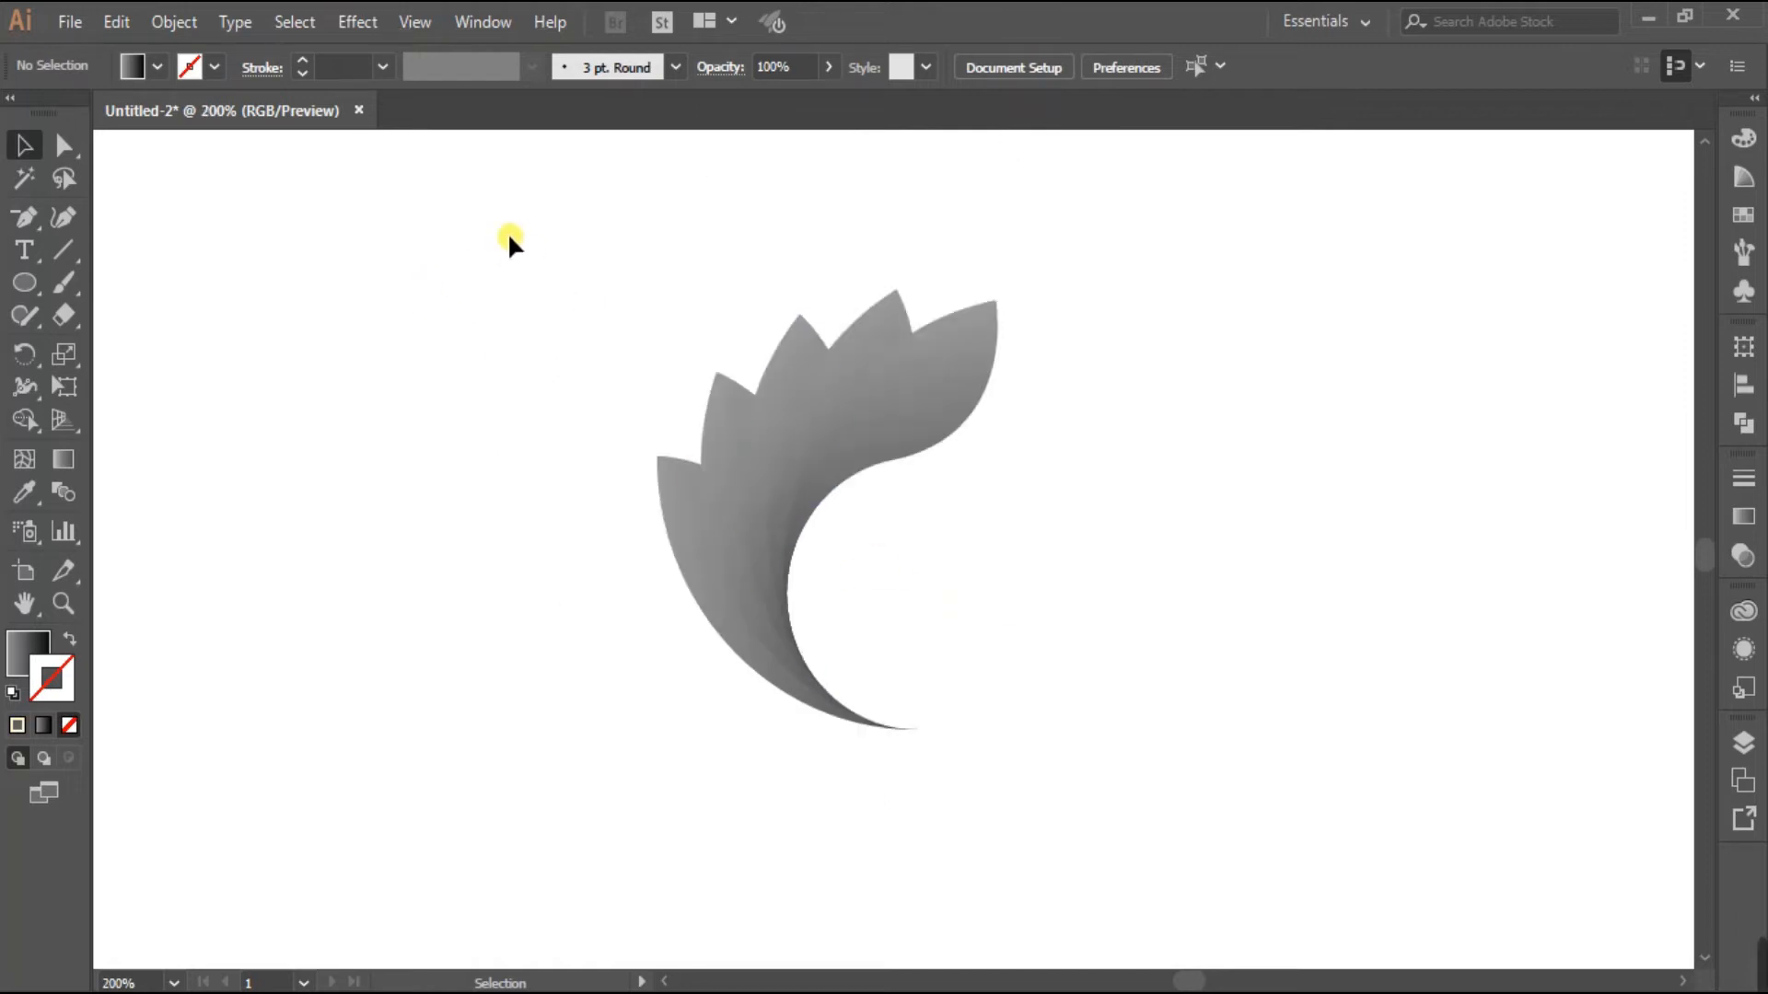
Select everything to find the leftover unfilled half-circle outlines, and delete both of them
drag(509, 239, 1146, 806)
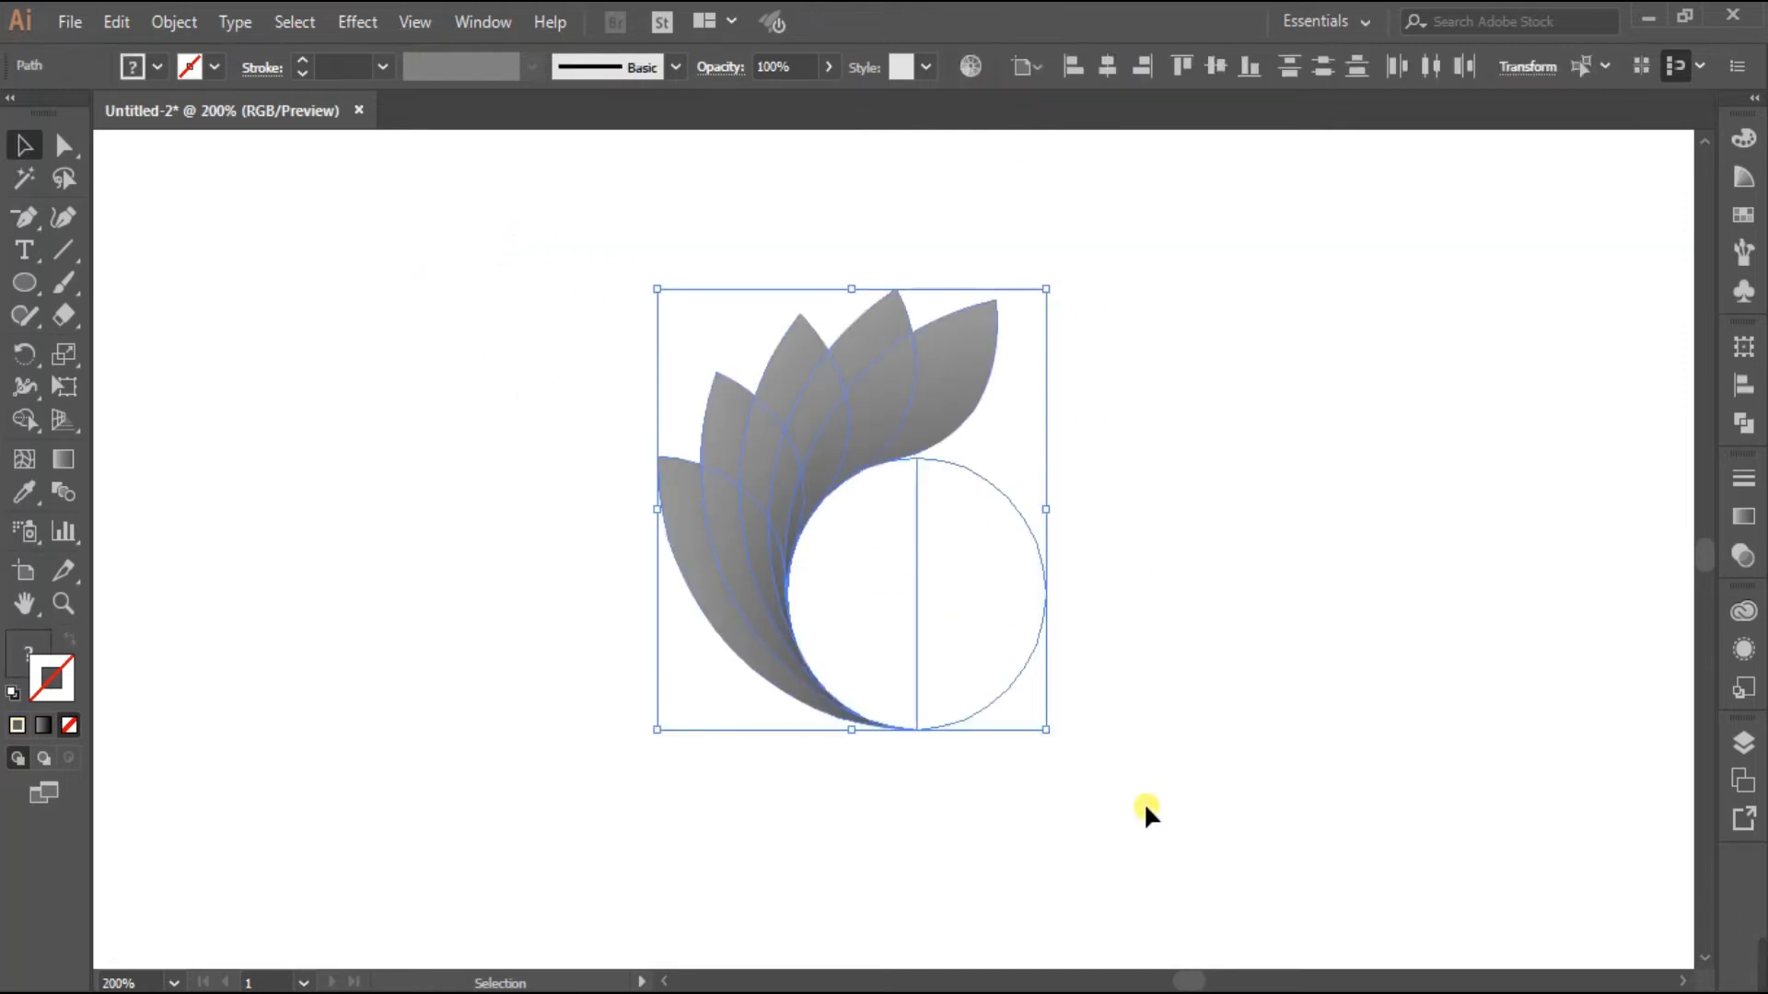
click(1090, 556)
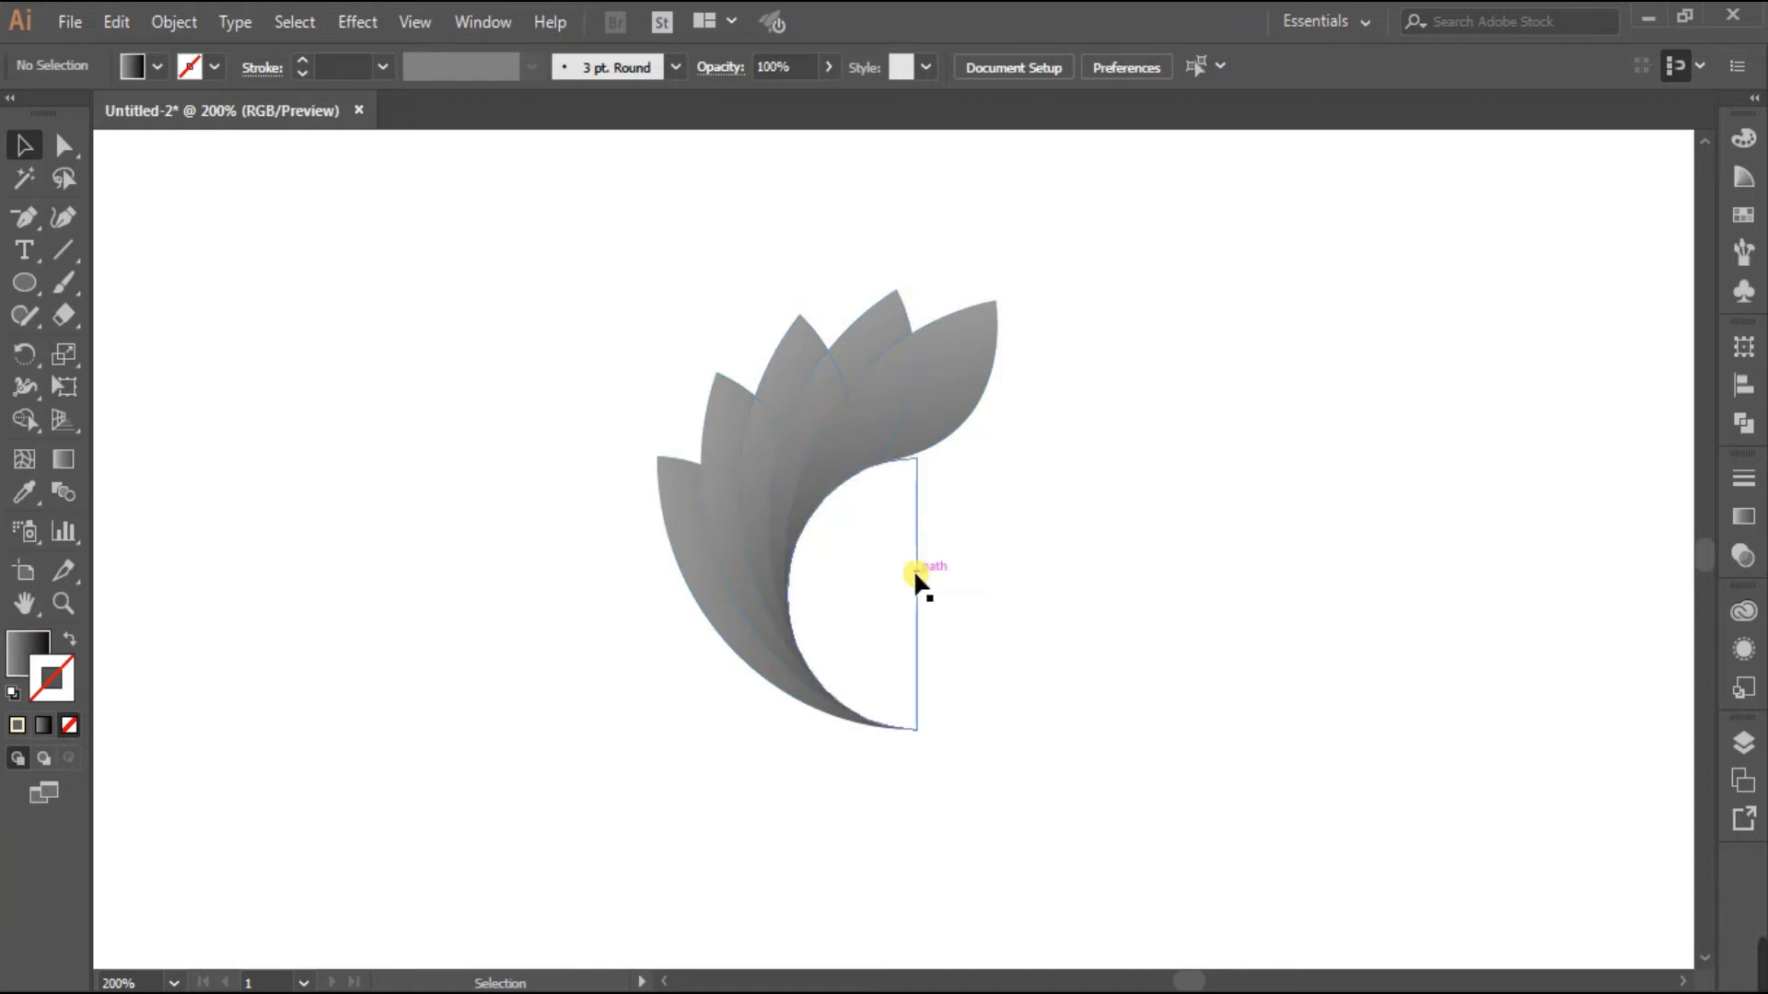
click(914, 571)
key(Delete)
click(913, 588)
key(Delete)
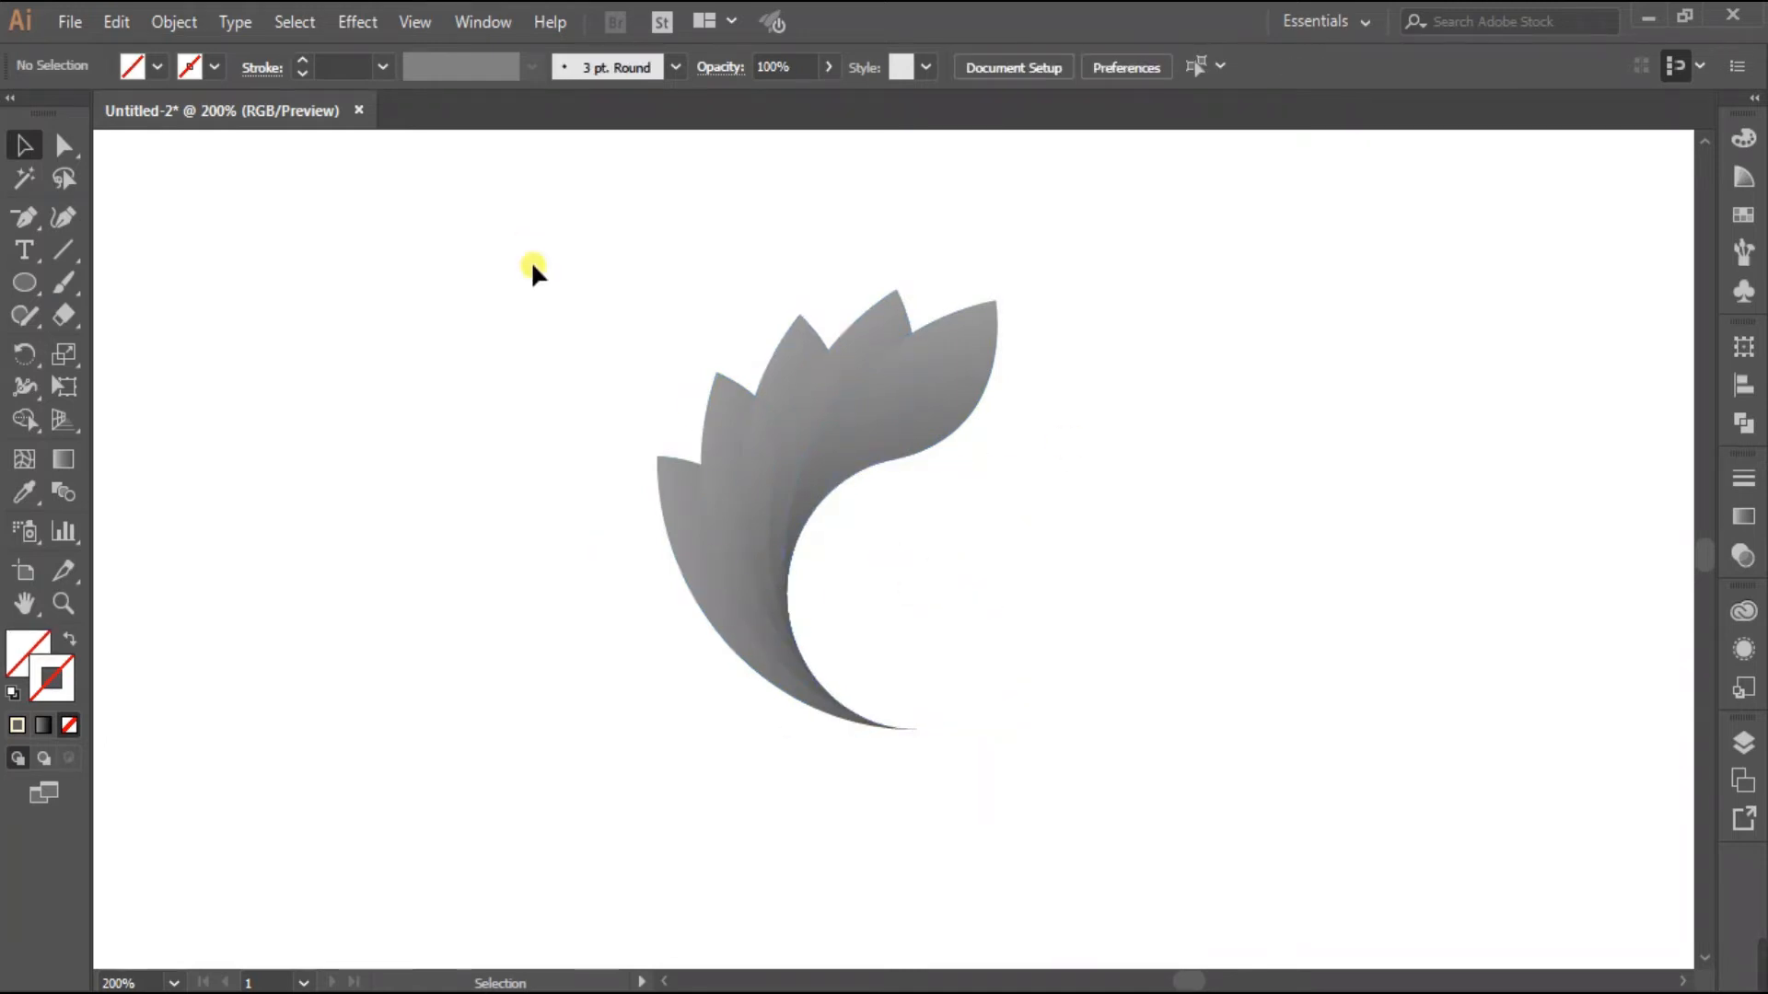
Divide the five overlapping leaves into separate pieces with Pathfinder, ungroup the result and deselect it
drag(552, 269, 1197, 805)
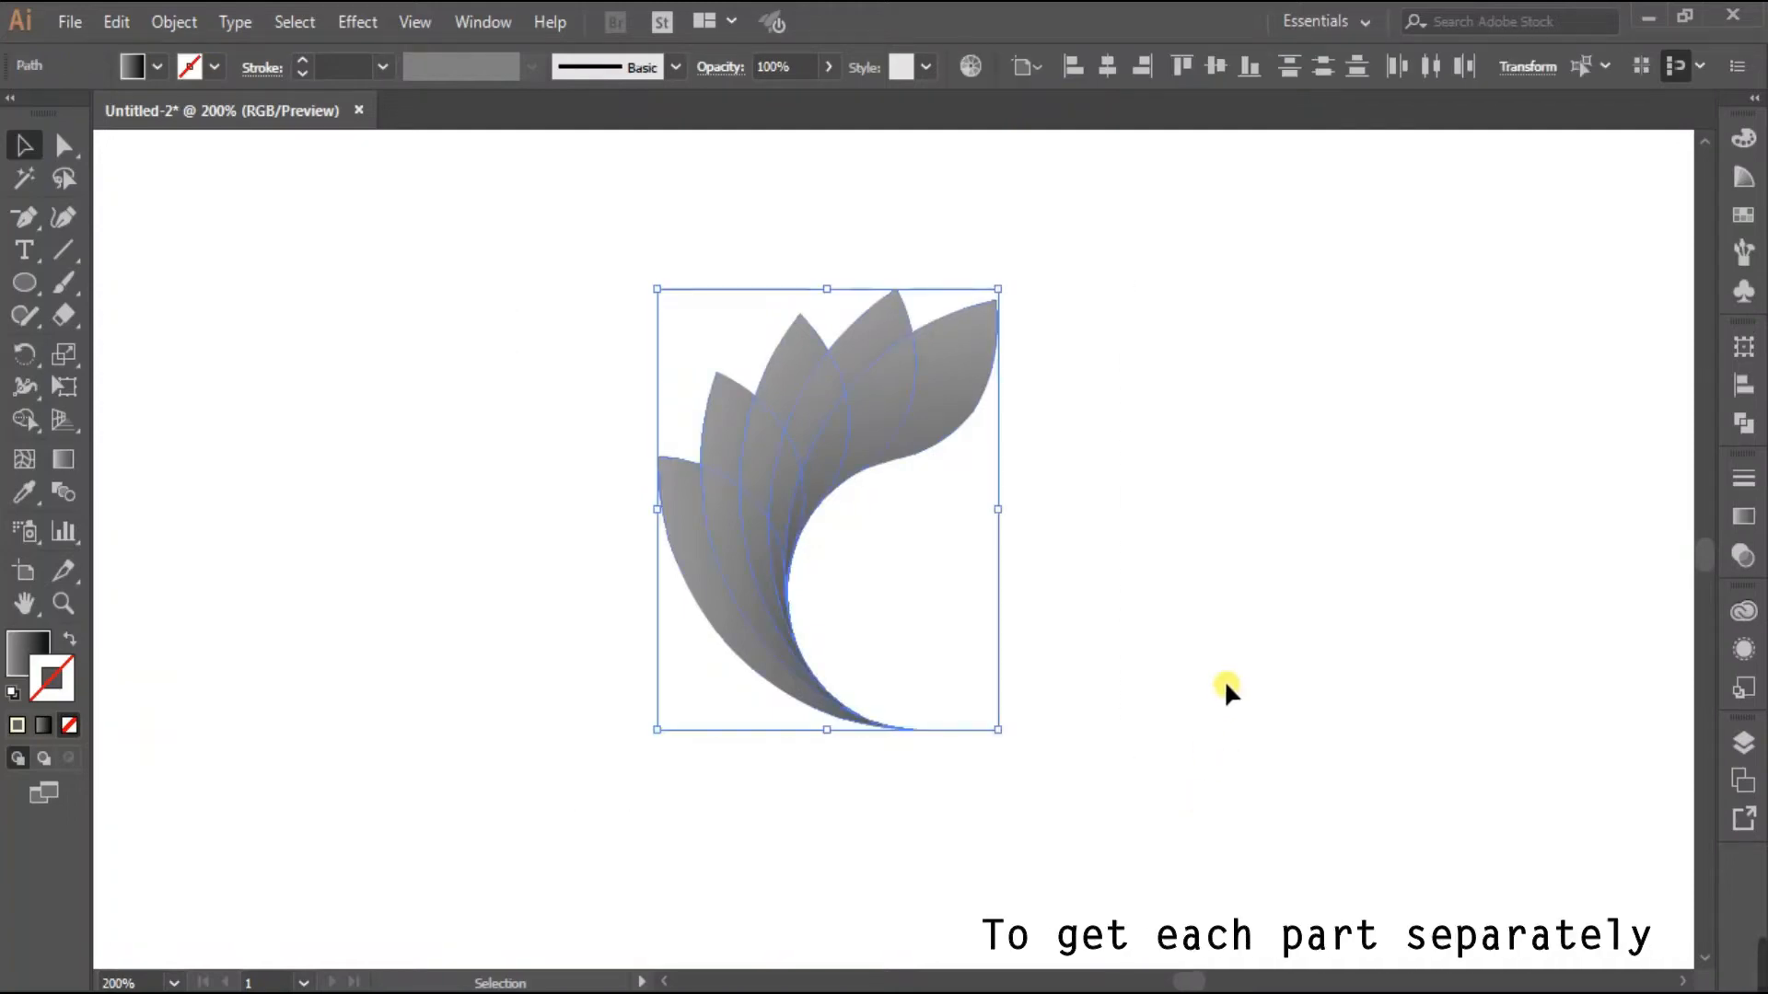
click(1743, 423)
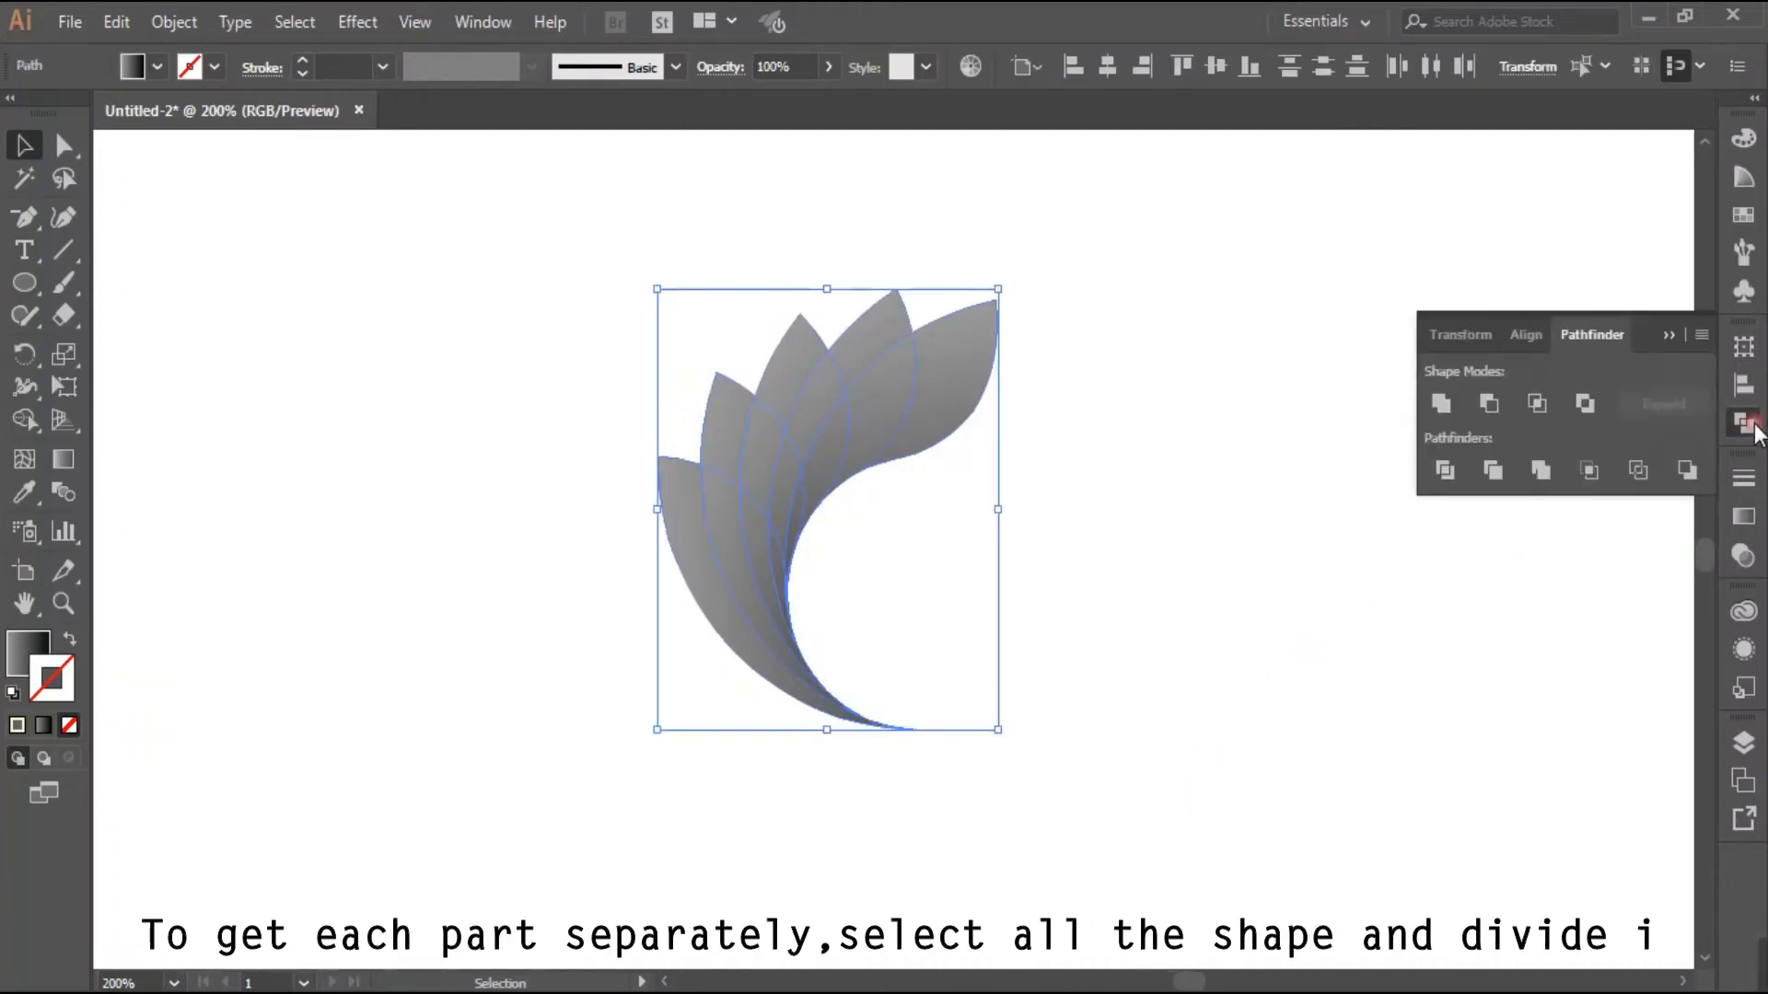
click(1450, 475)
click(1667, 335)
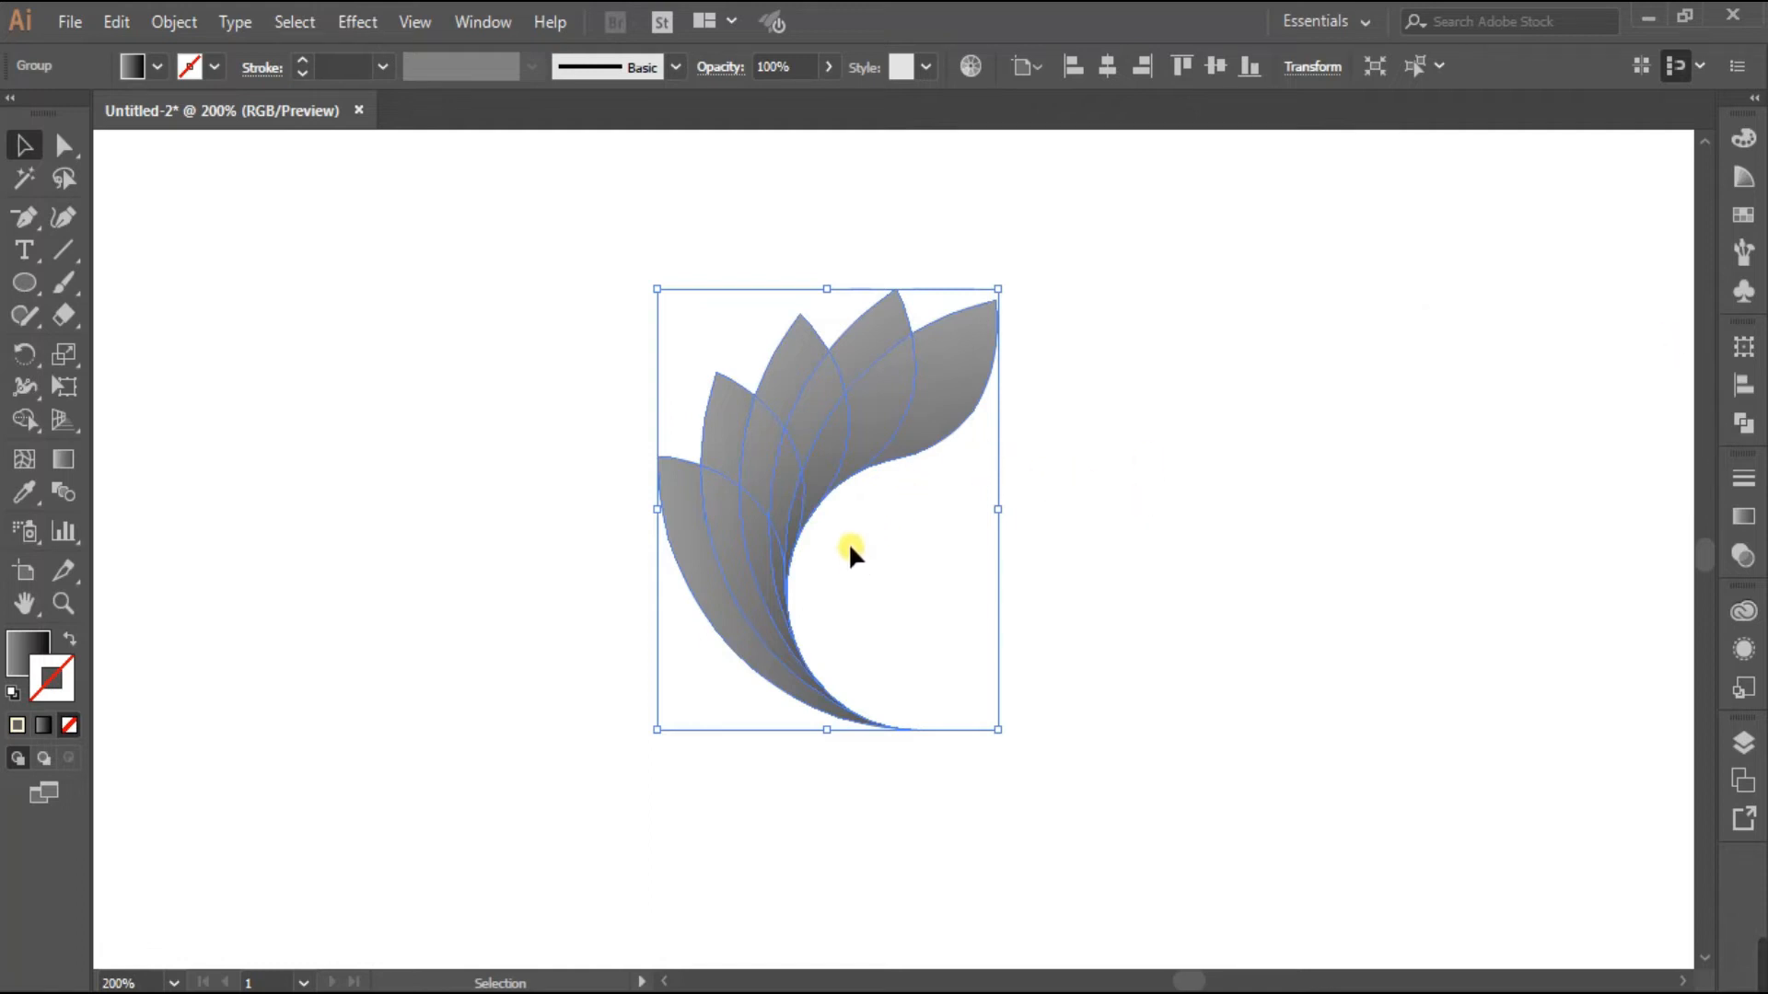
scroll(812, 538, up, 1)
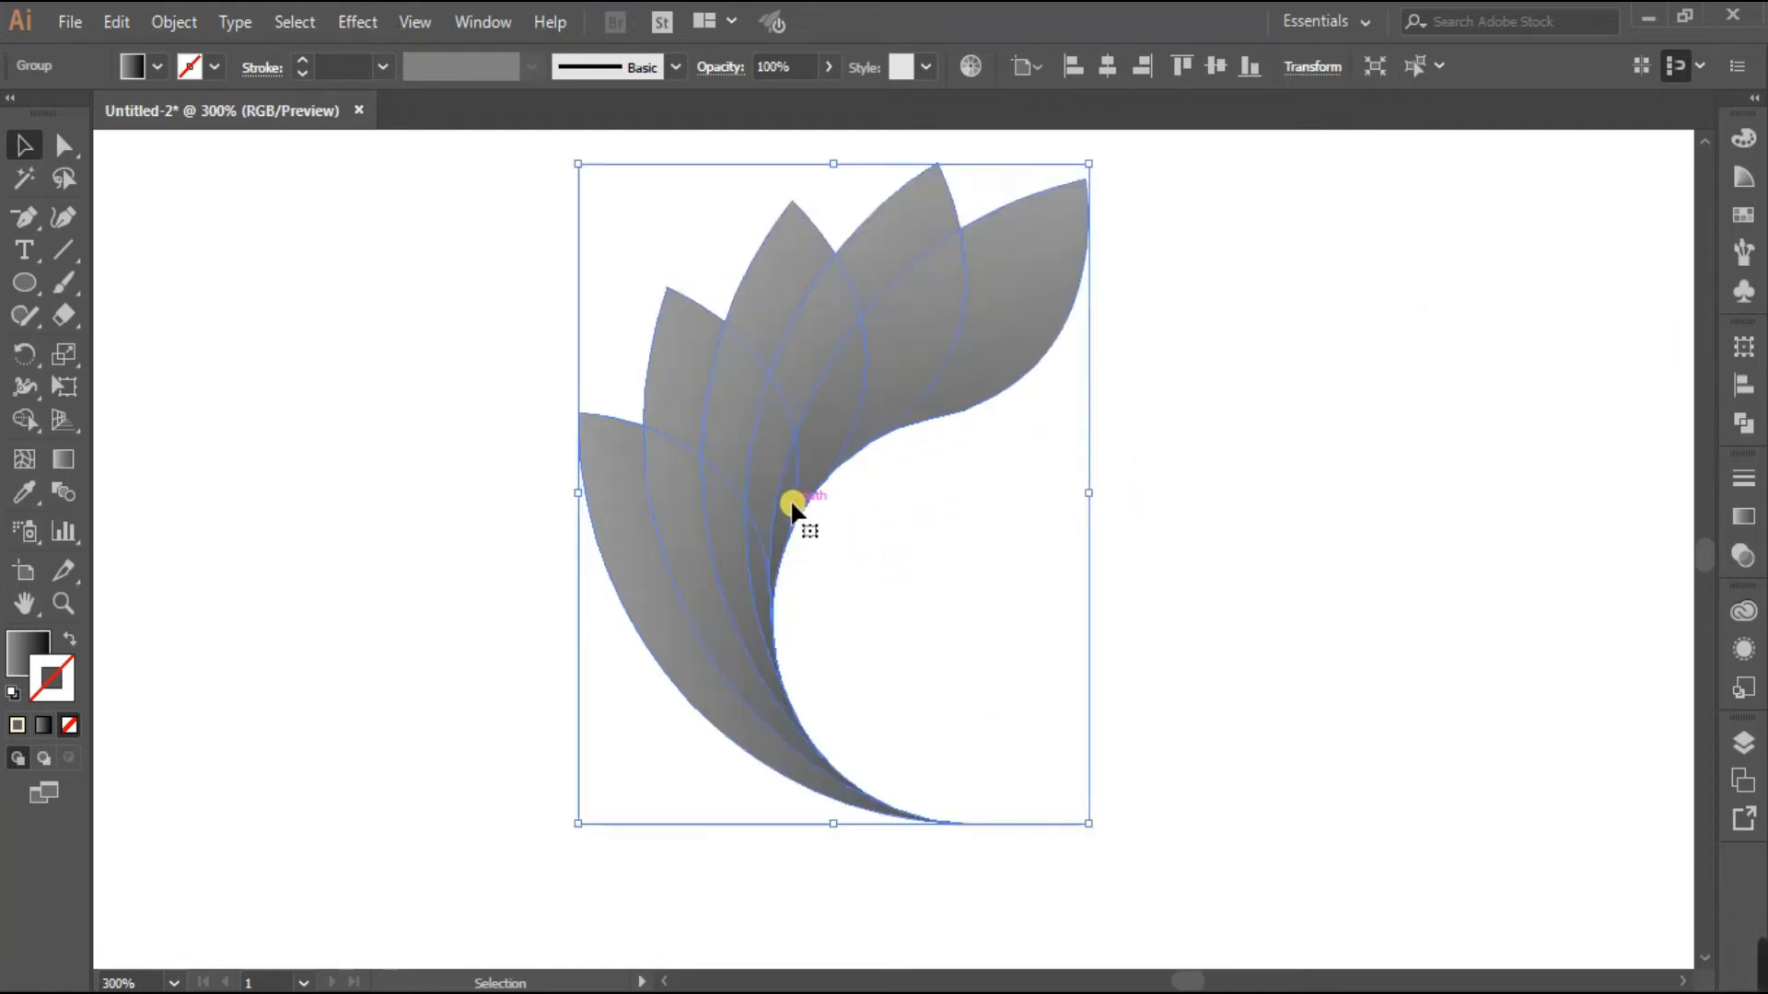
right_click(796, 501)
click(905, 706)
click(879, 542)
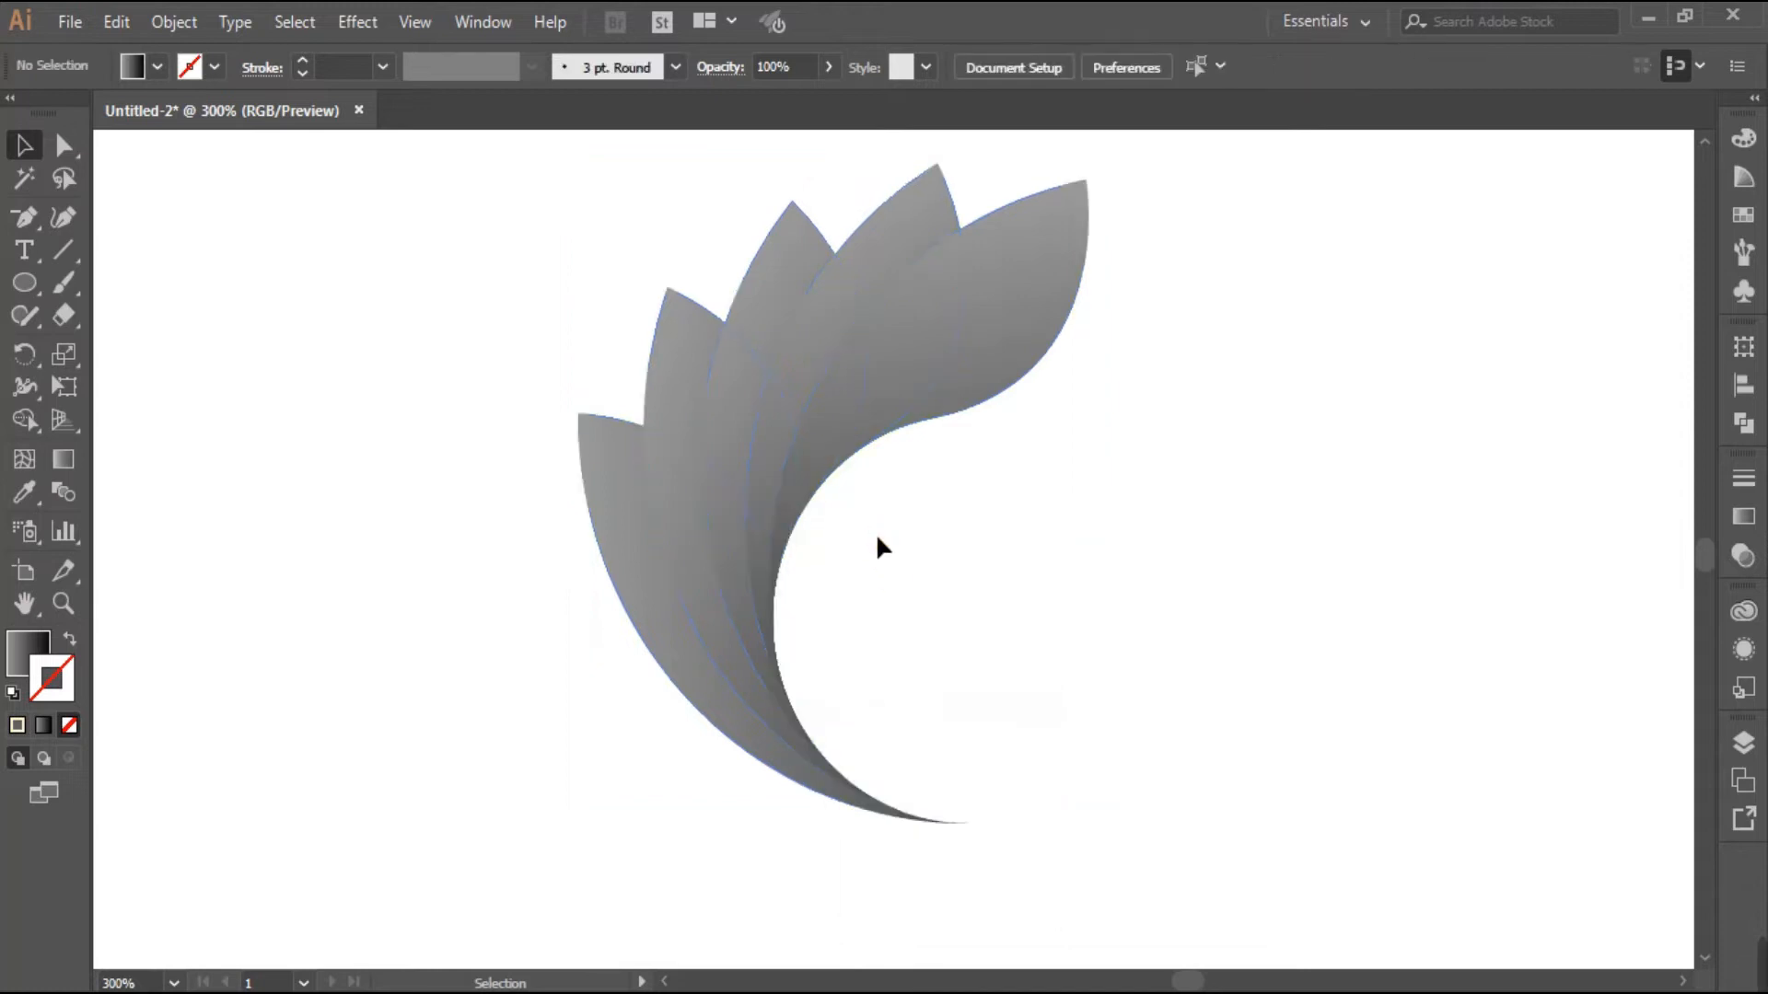
Delete the unwanted overlap pieces lying inside the lowest leaf
scroll(845, 616, down, 1)
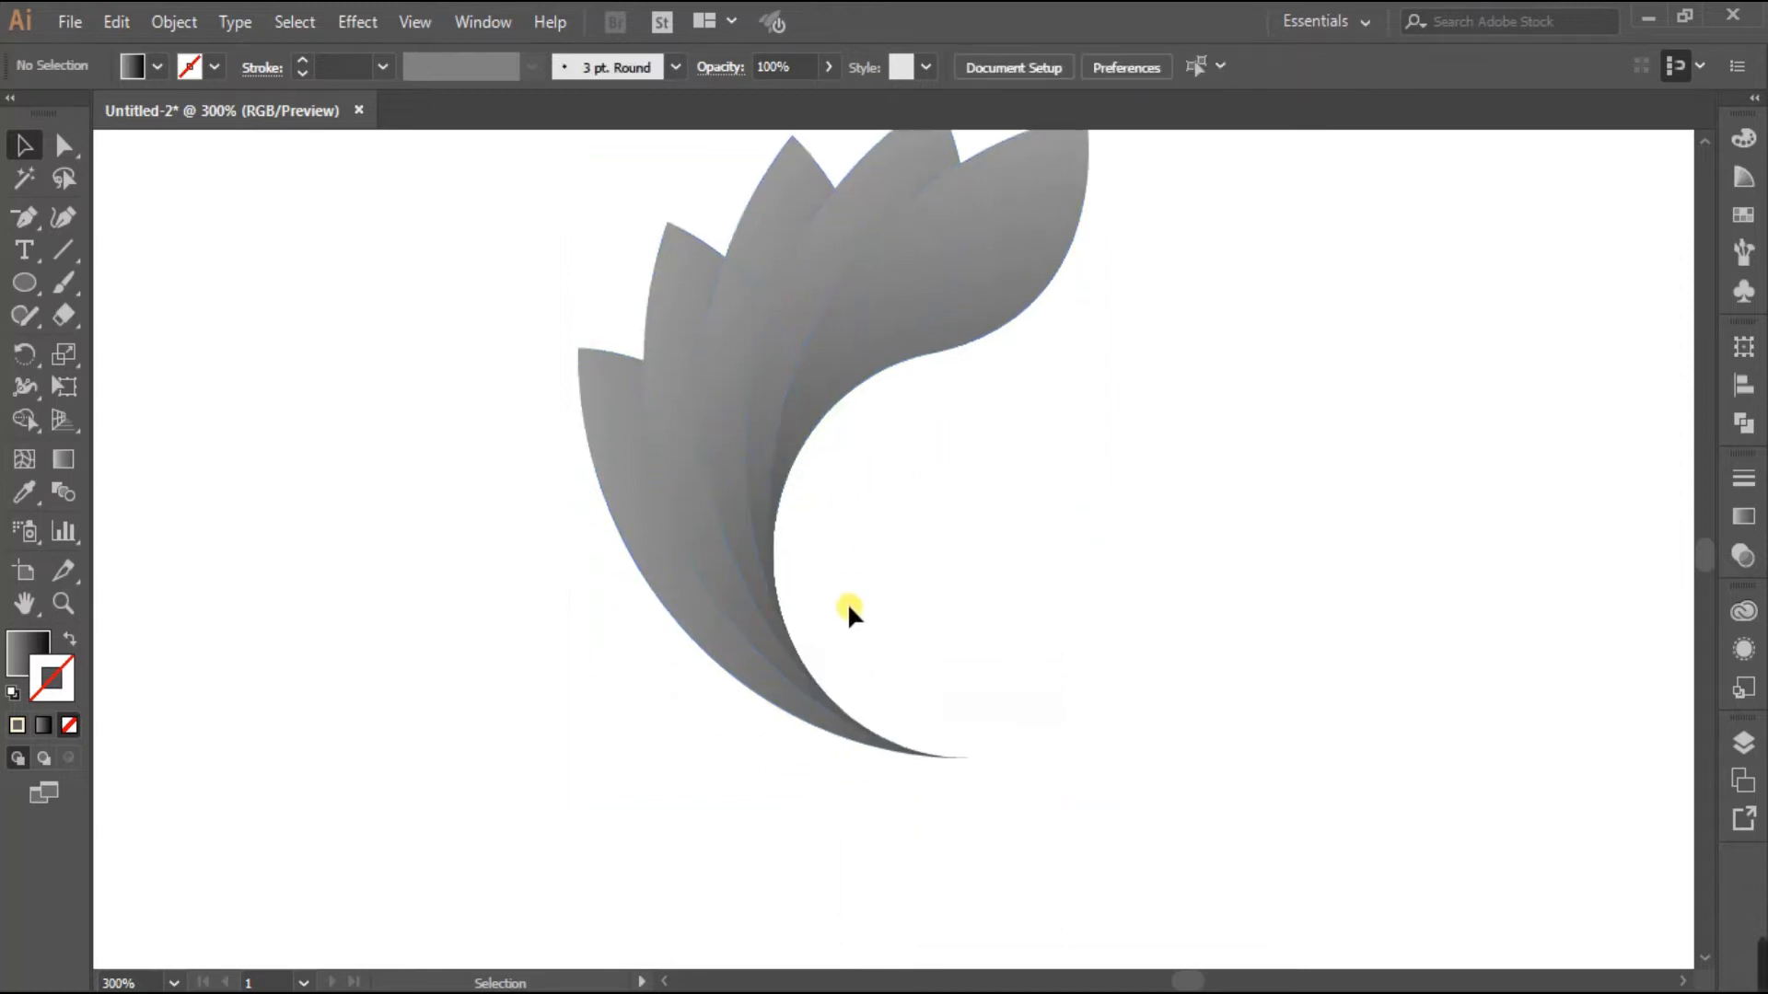
click(743, 607)
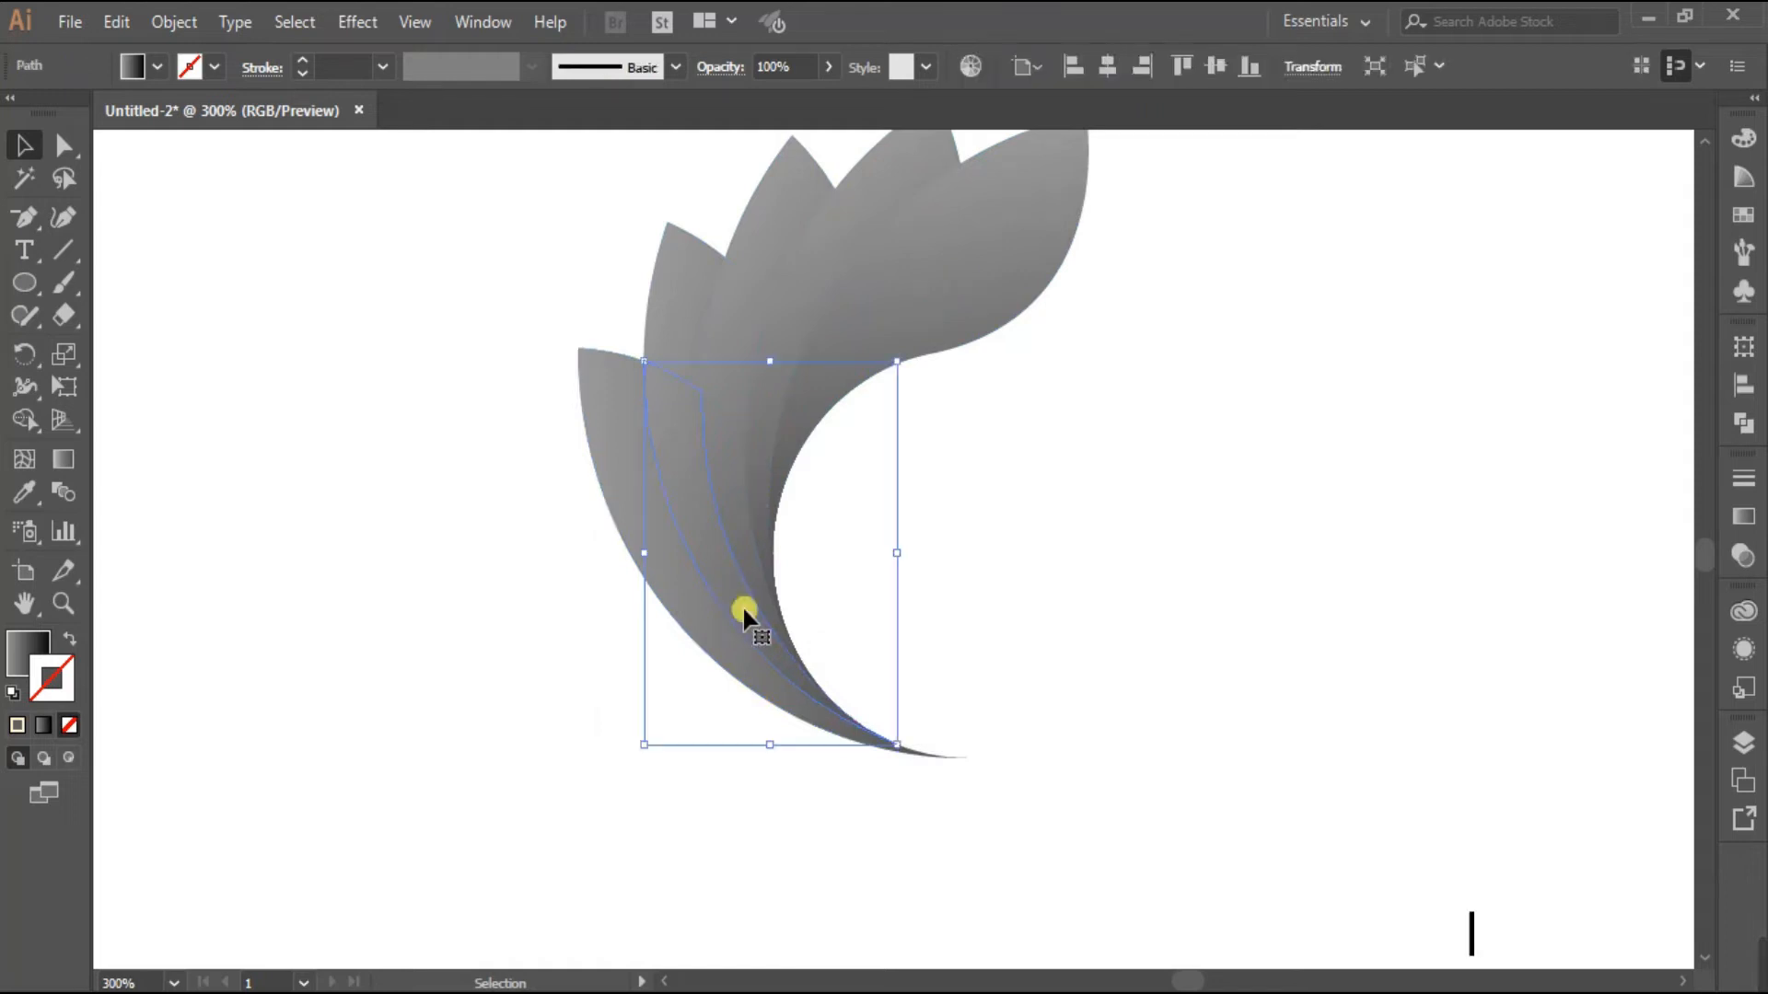
key(Delete)
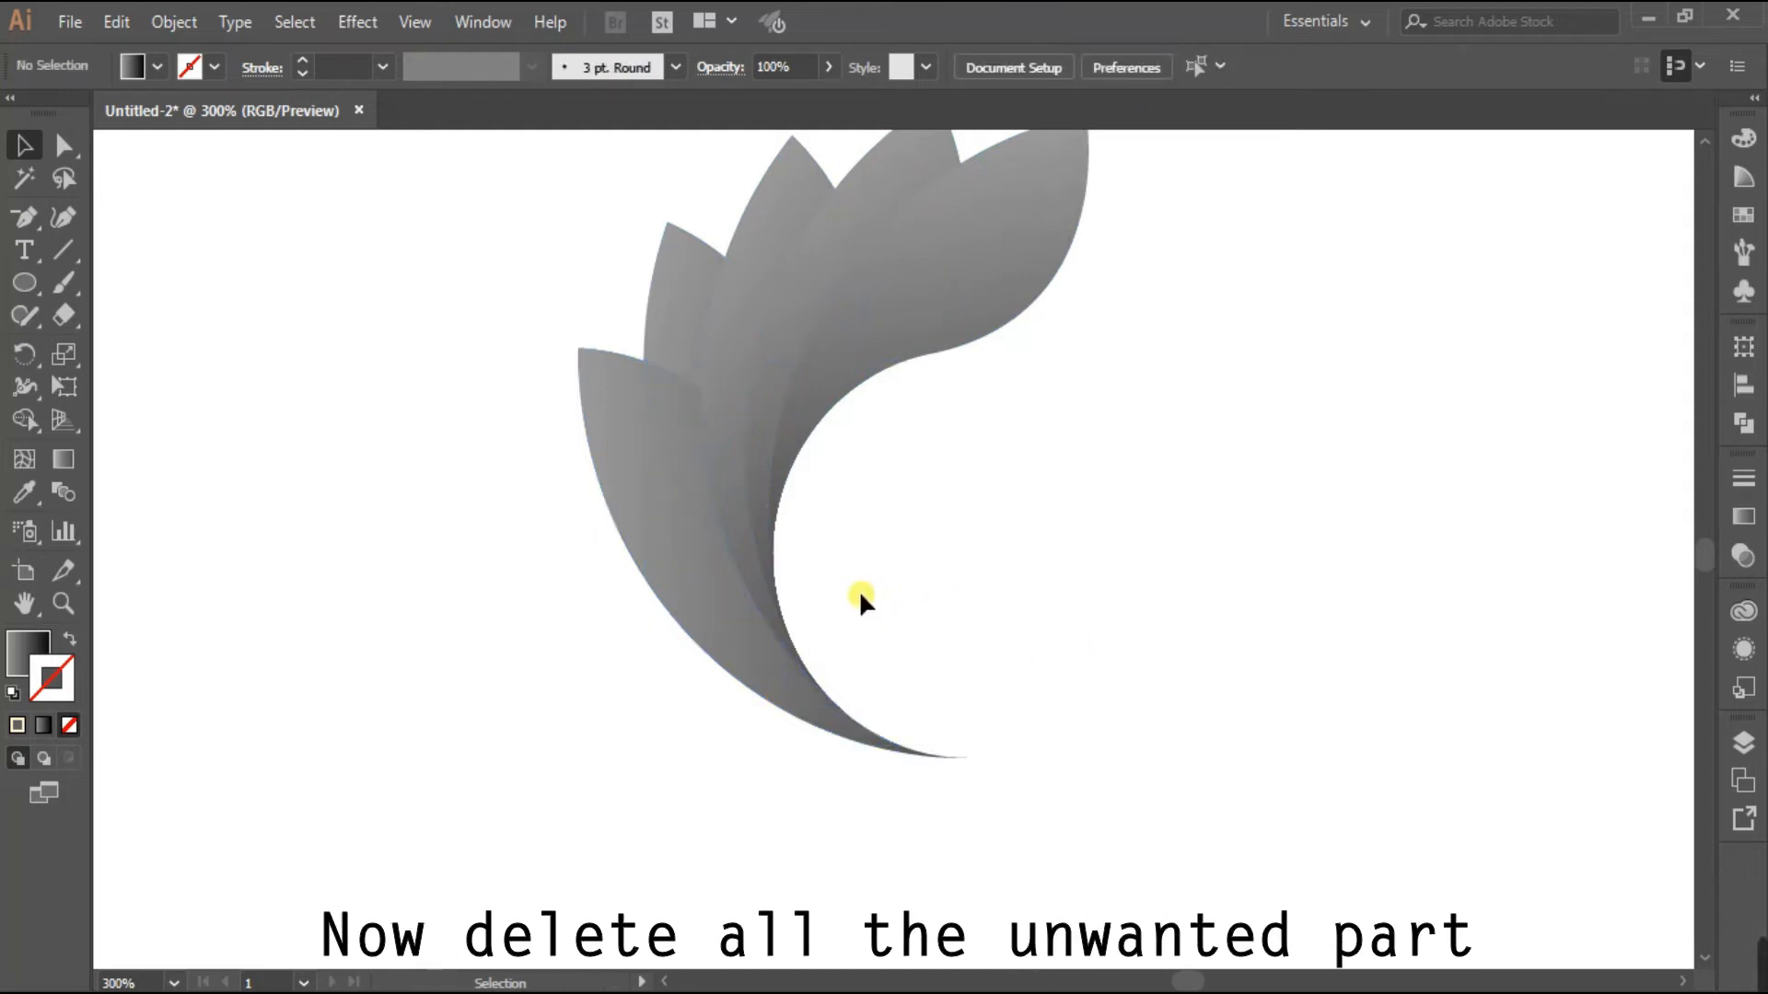
click(739, 537)
key(Delete)
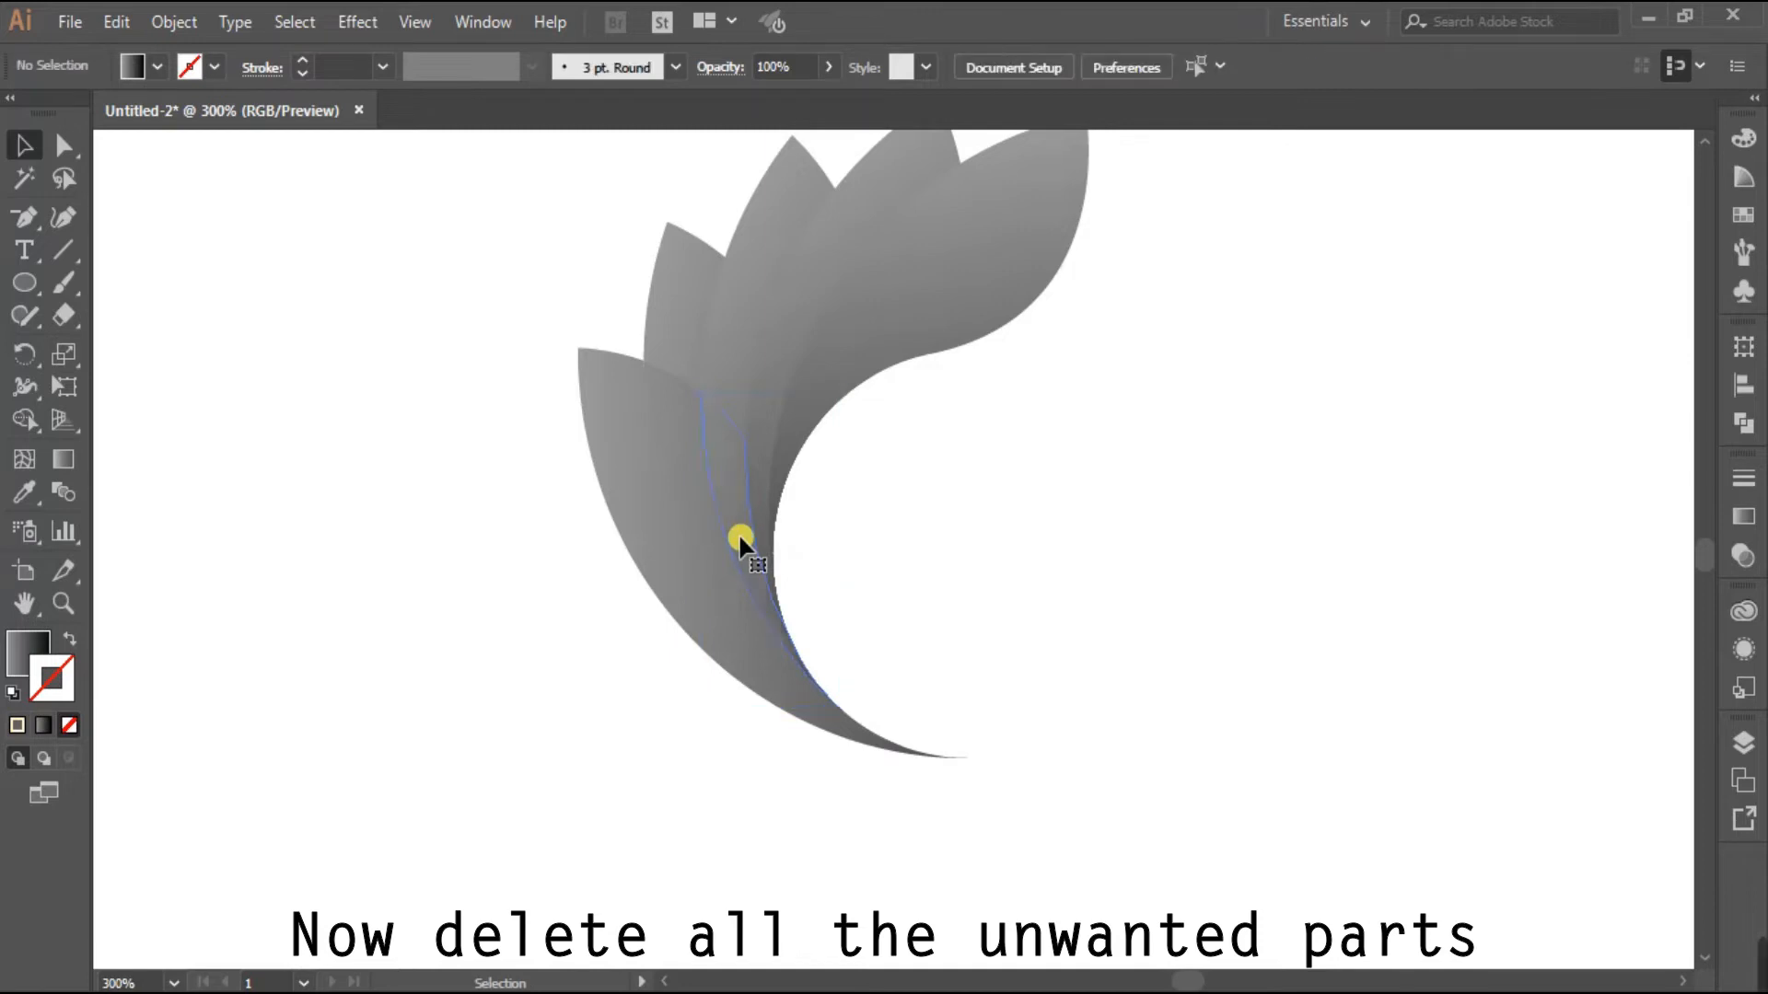
click(733, 505)
key(Delete)
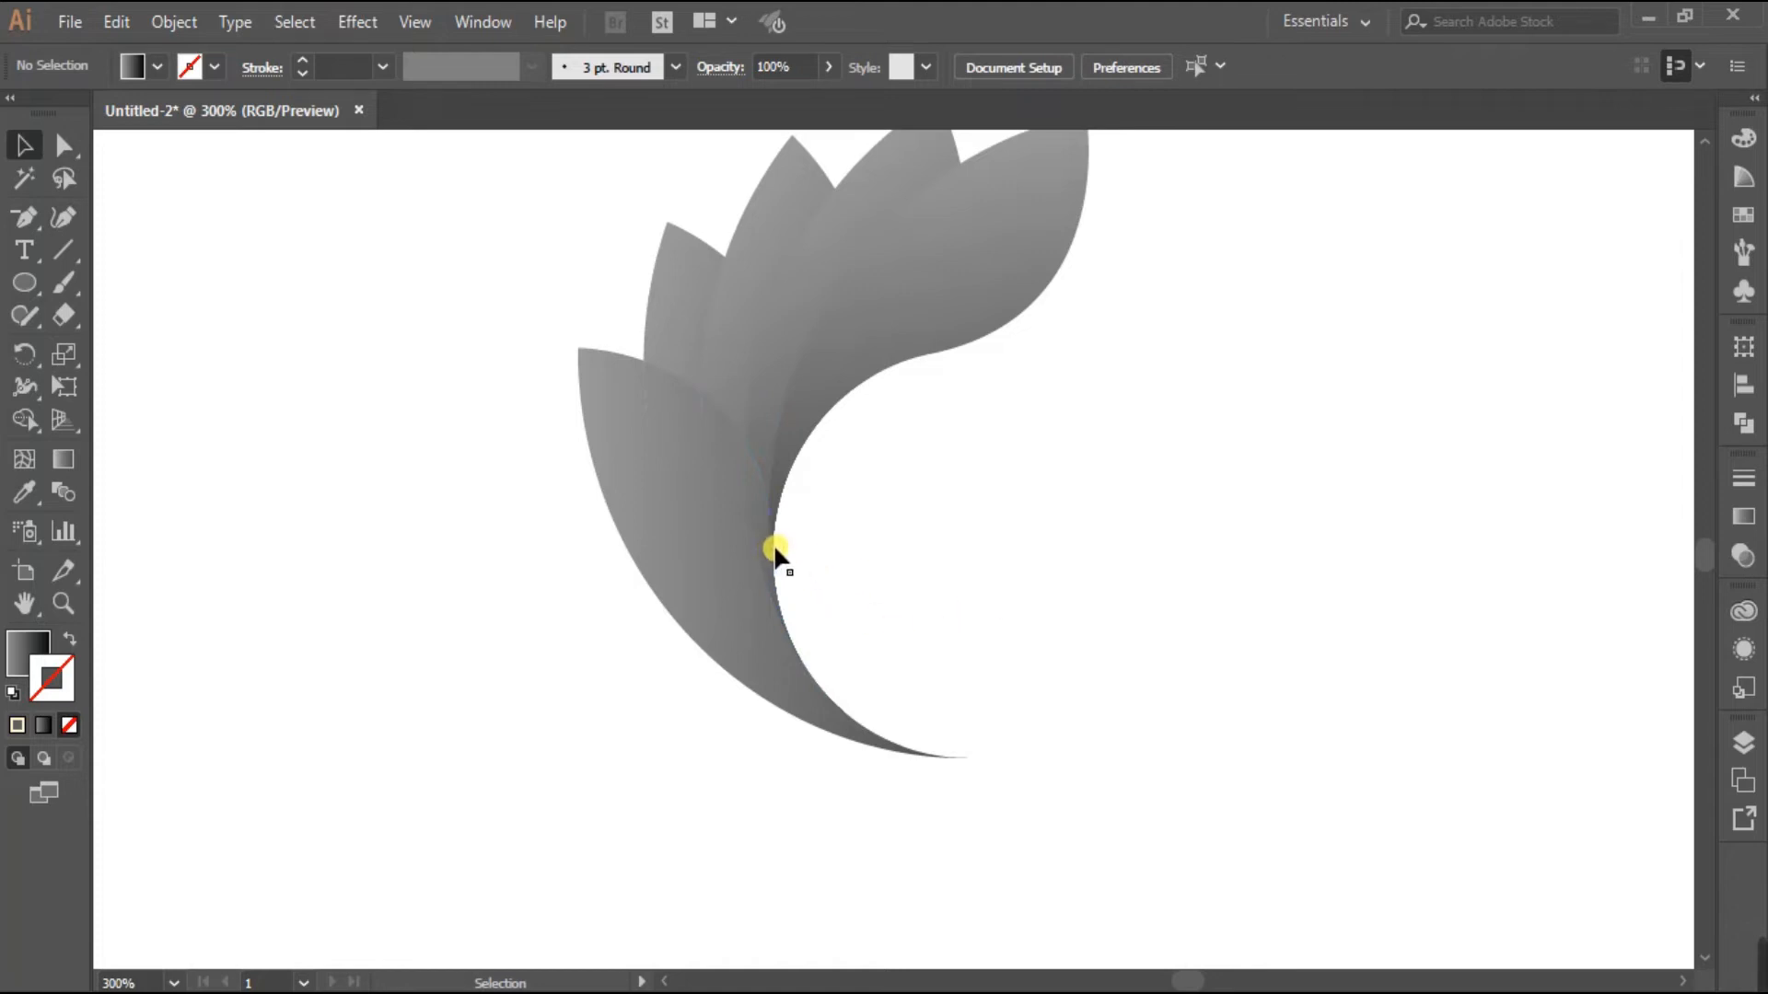
Delete the unwanted overlap piece inside the second leaf from the bottom
scroll(777, 565, up, 1)
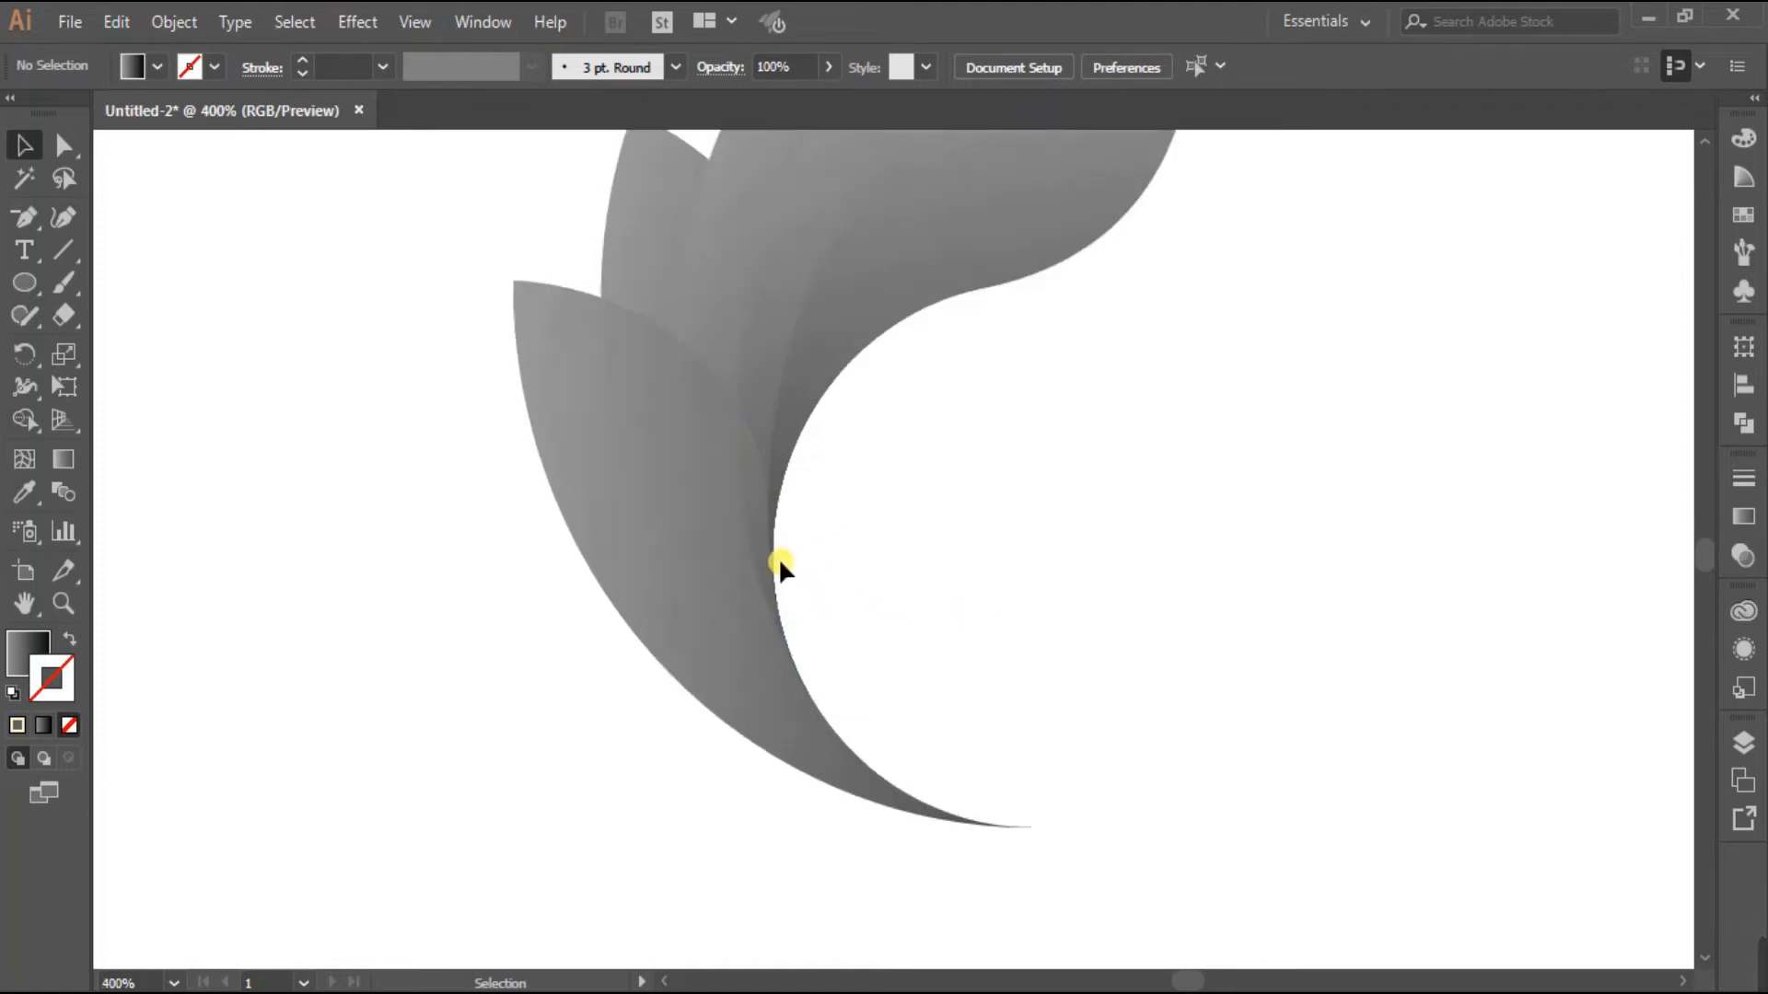
click(703, 278)
key(Delete)
Try to delete the thin sliver on the fan's inner edge beside the lowest leaf
click(771, 546)
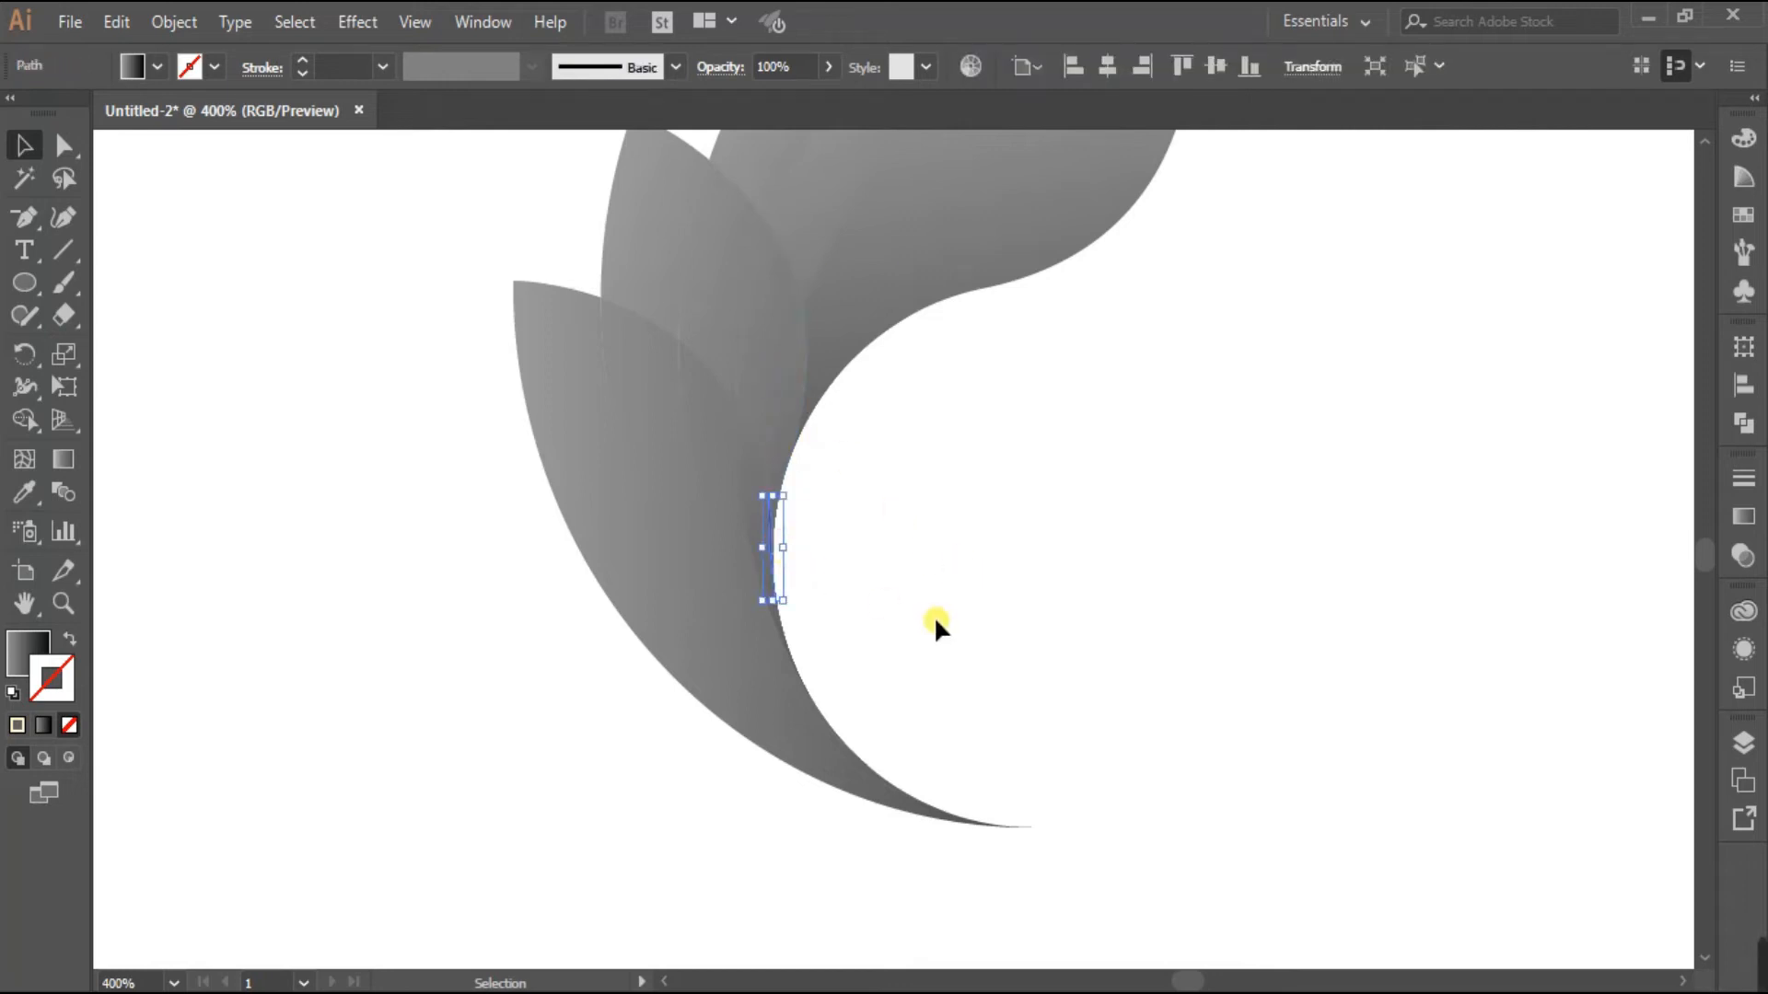
click(933, 616)
click(775, 548)
click(805, 564)
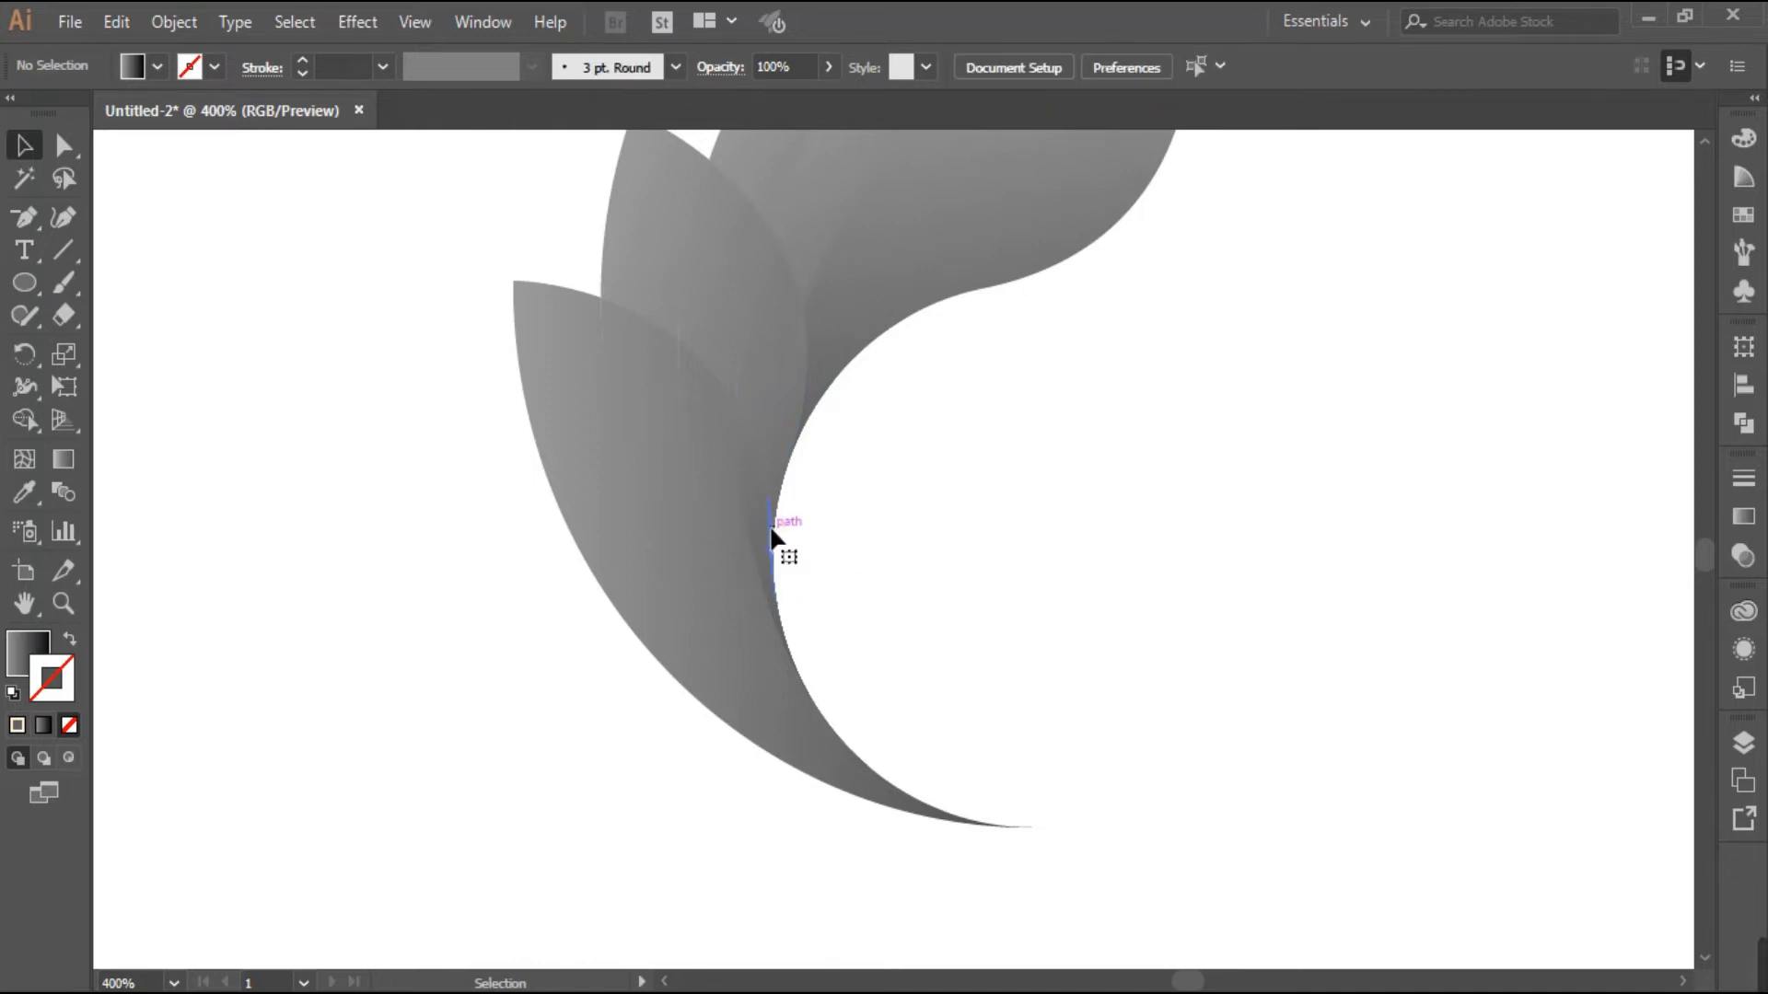
click(773, 539)
click(926, 624)
key(ctrl+z)
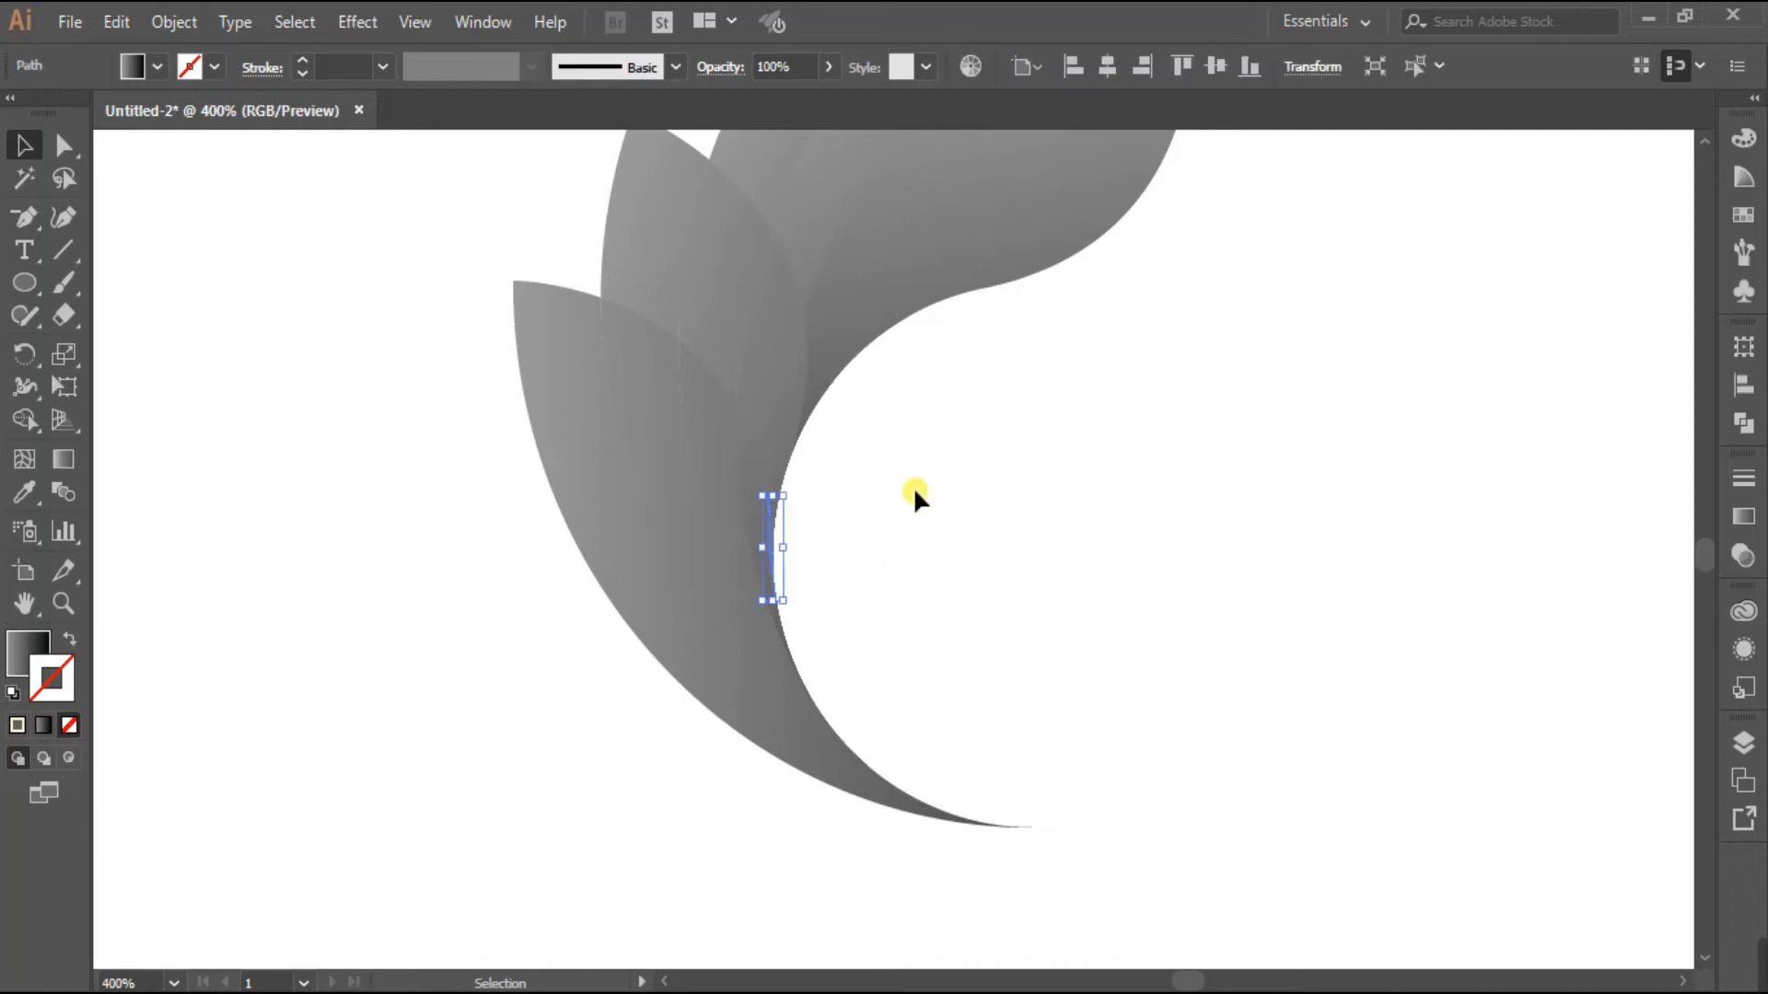
Delete the overlap pieces inside the third leaf and the remaining part of the outermost fifth leaf
scroll(936, 560, up, 2)
scroll(936, 562, up, 1)
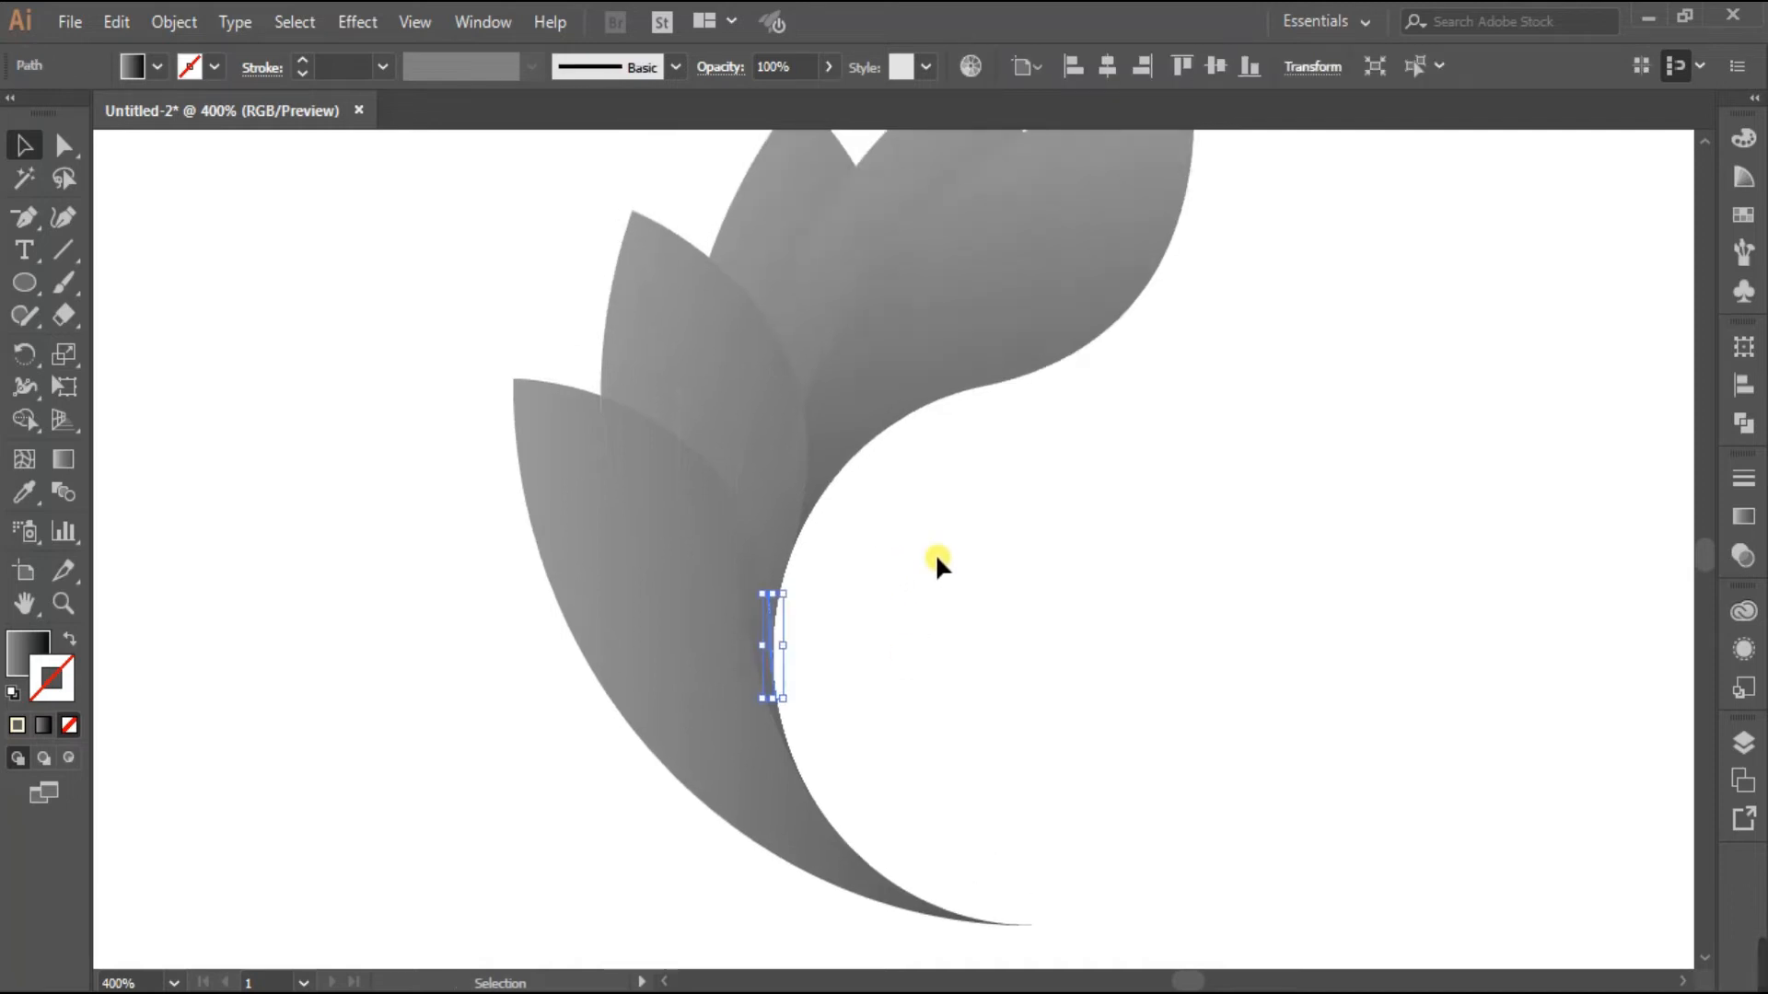
click(838, 442)
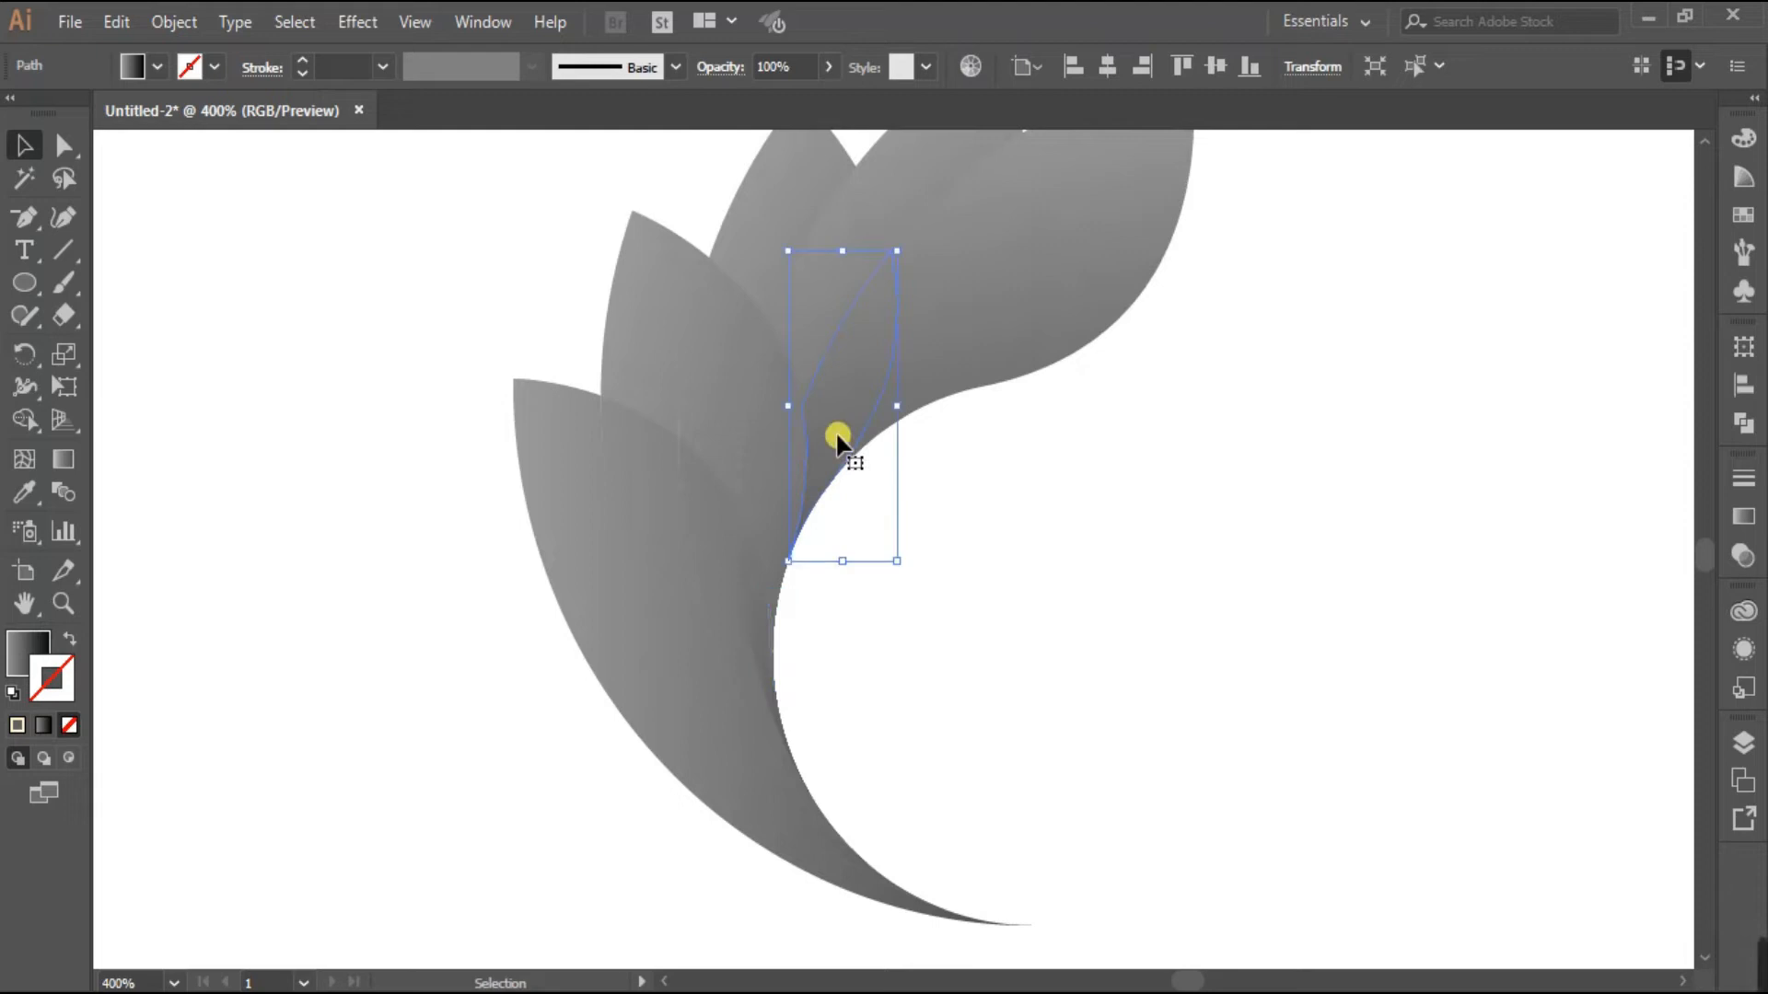
click(836, 429)
click(859, 366)
click(942, 422)
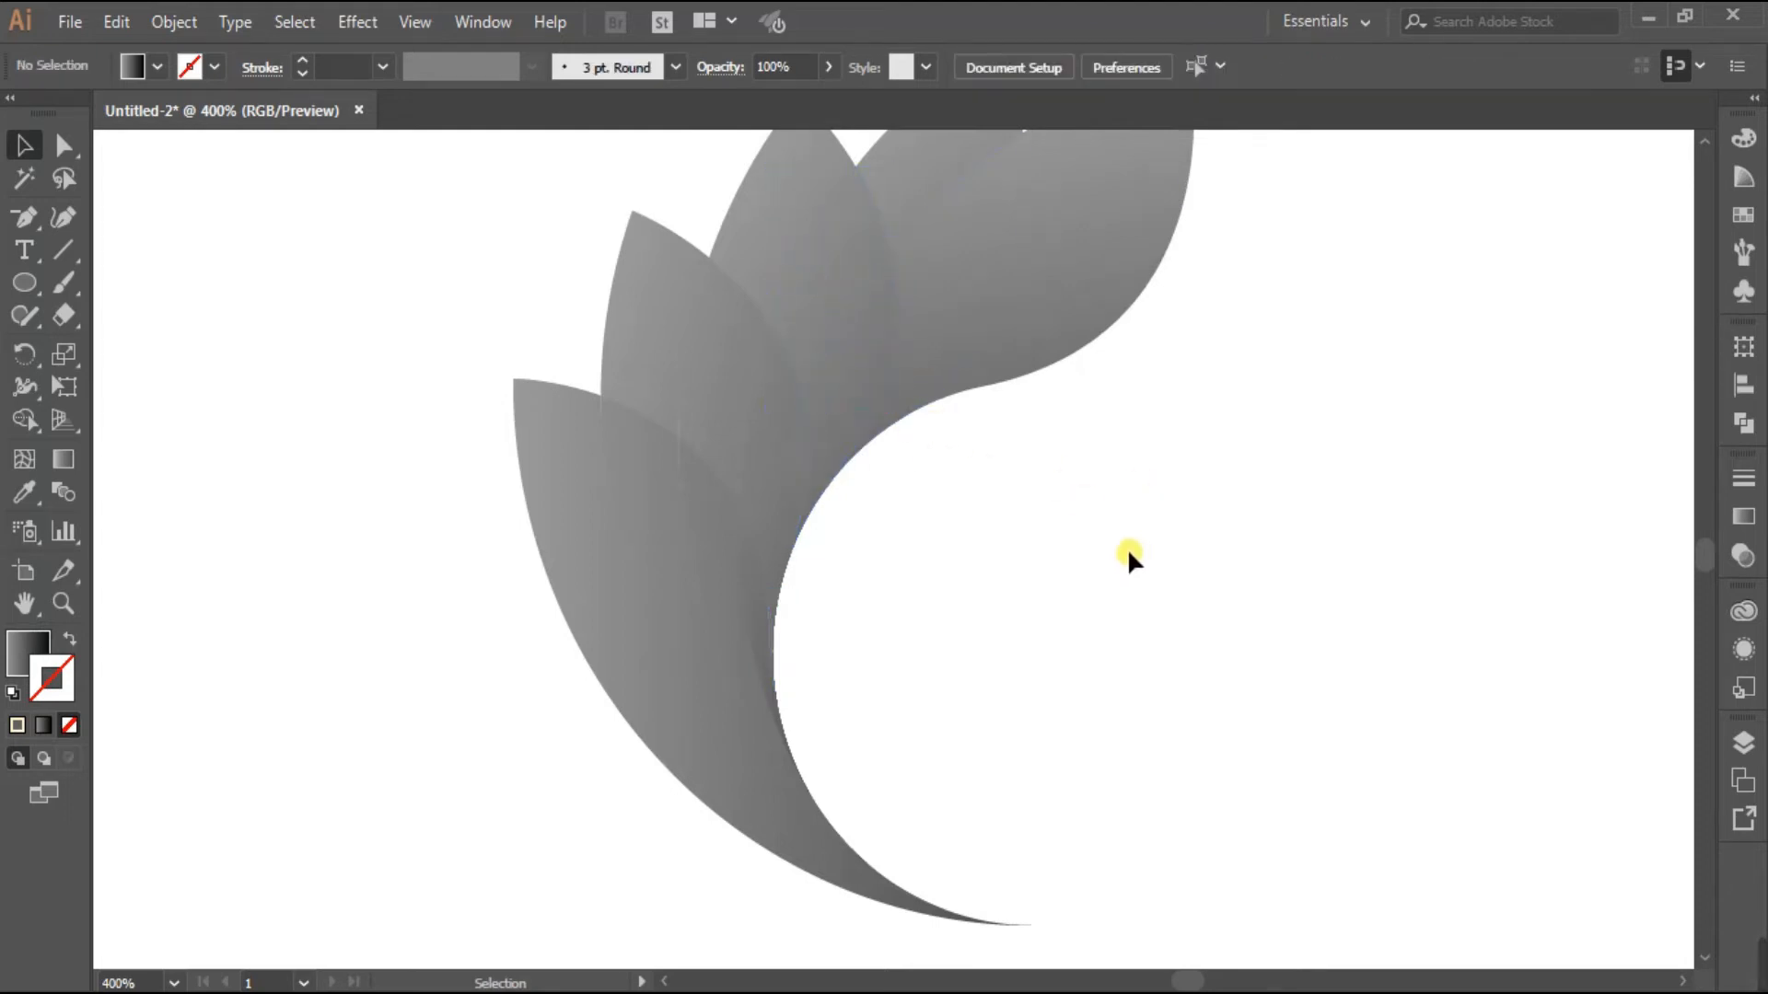
click(1096, 330)
key(Delete)
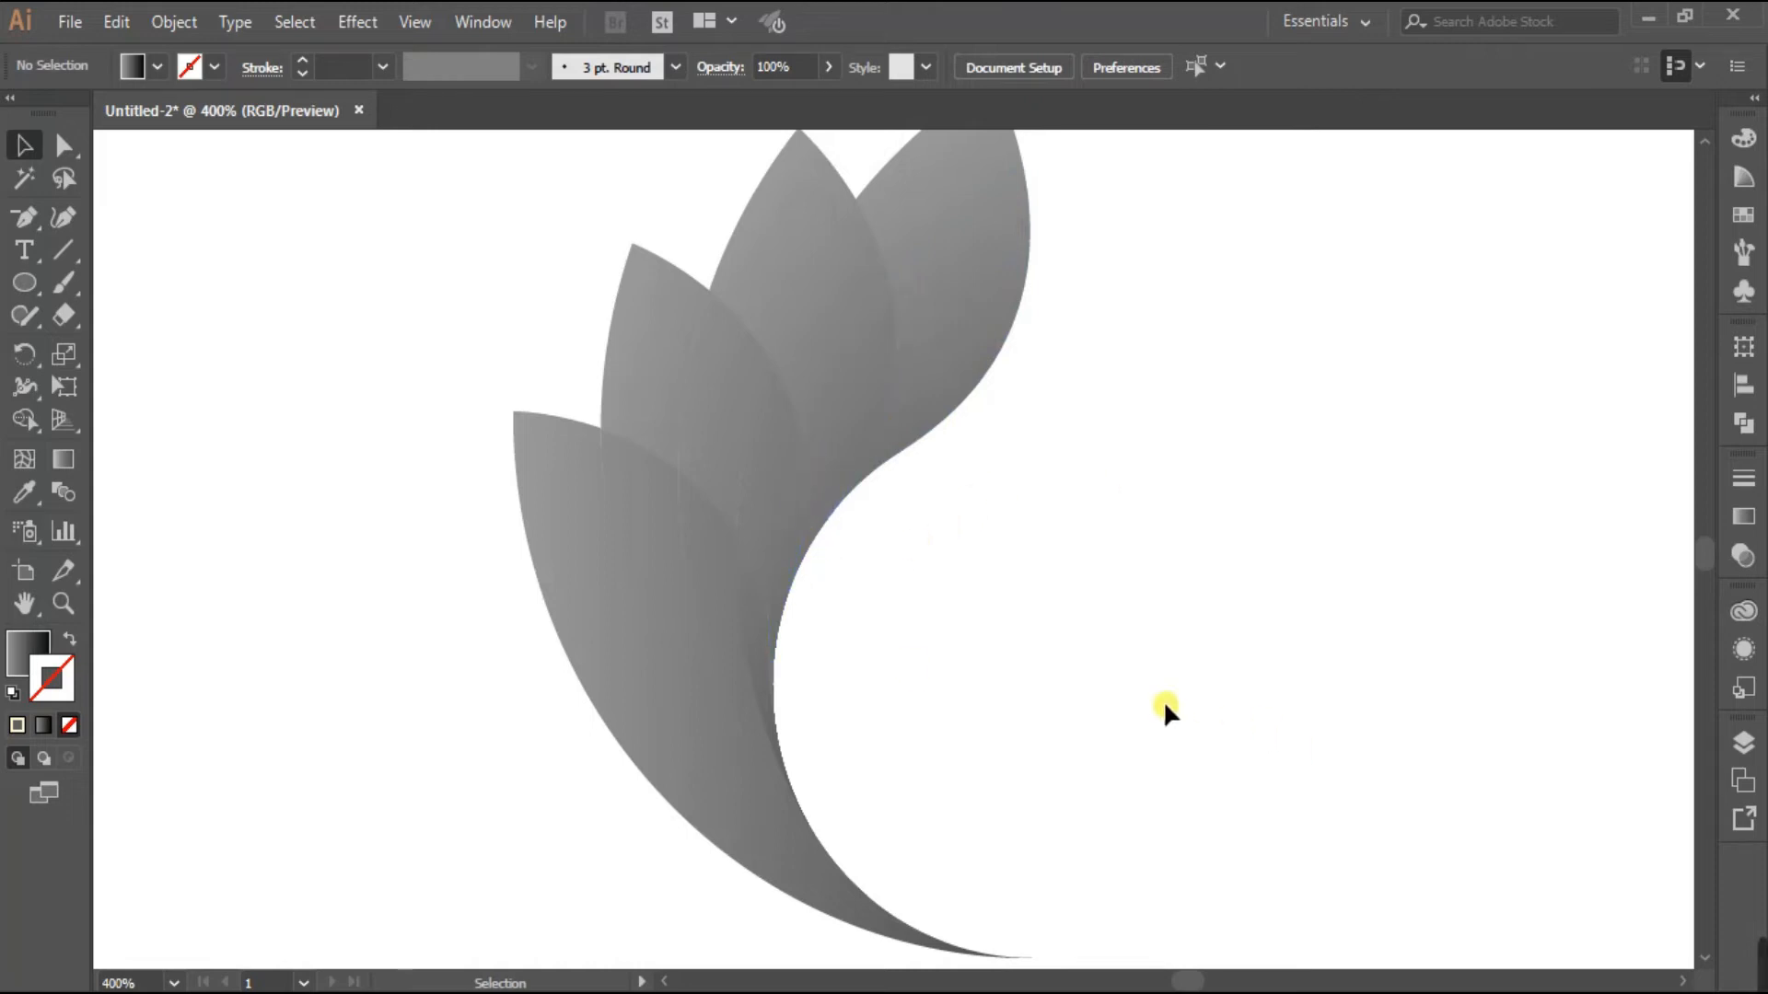
Try to delete the remaining overlap pieces along the inner side of the lowest leaf
click(785, 545)
key(Delete)
click(755, 656)
key(Delete)
click(707, 608)
key(Delete)
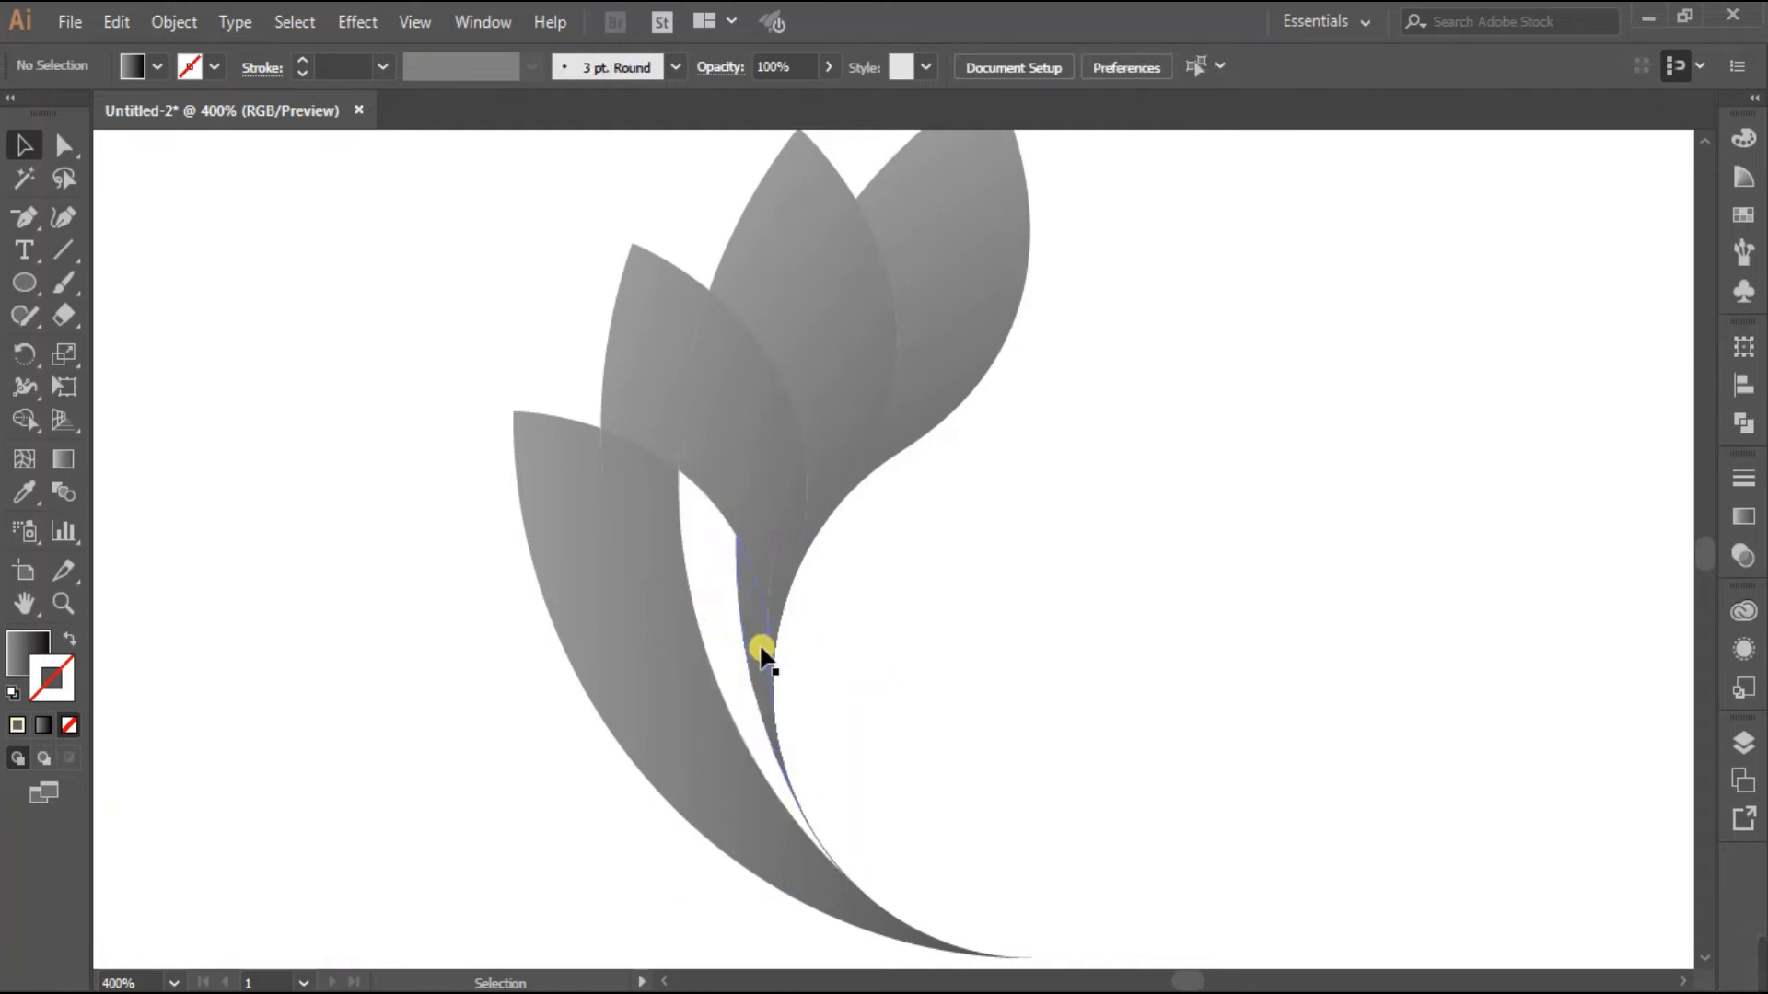
key(a)
key(ctrl+z)
Delete the overlap sliver along the inner edge of the lowest leaf and undo the last deletion there
click(748, 599)
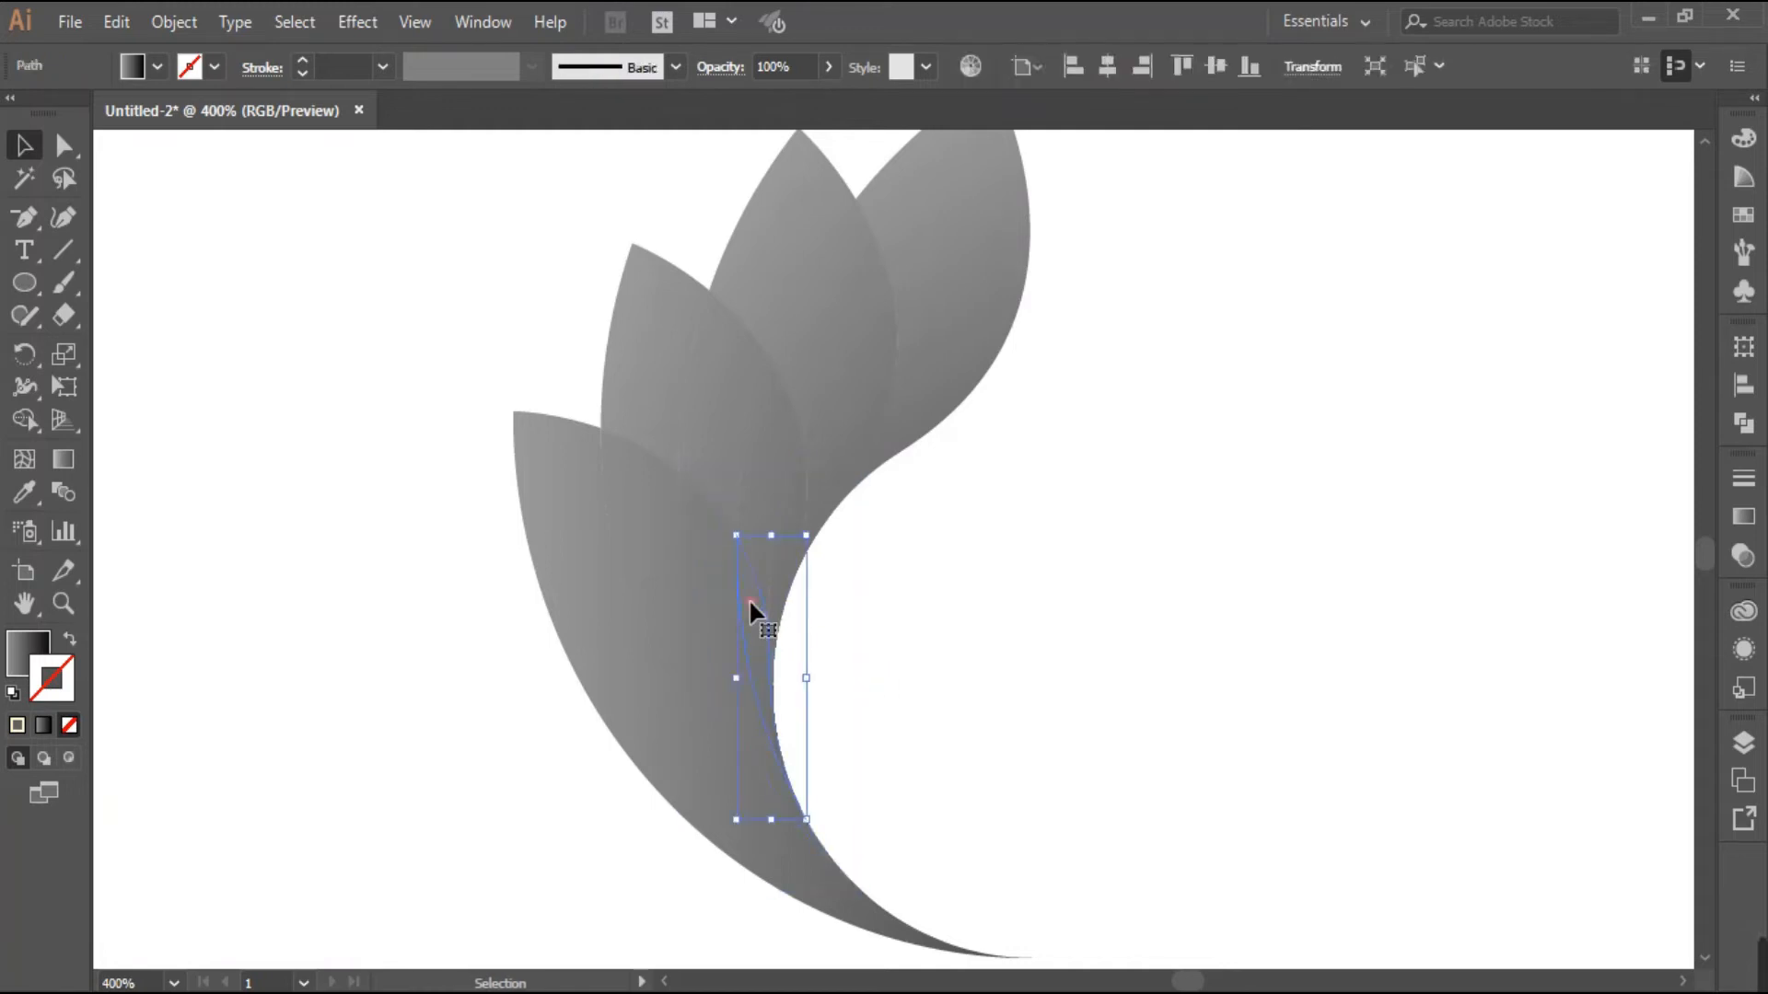
key(Delete)
click(759, 626)
key(Delete)
key(ctrl+z)
click(950, 581)
Enlarge the whole leaf fan proportionally in two passes and reposition it near the middle of the artboard beside the palette
scroll(965, 617, up, 2)
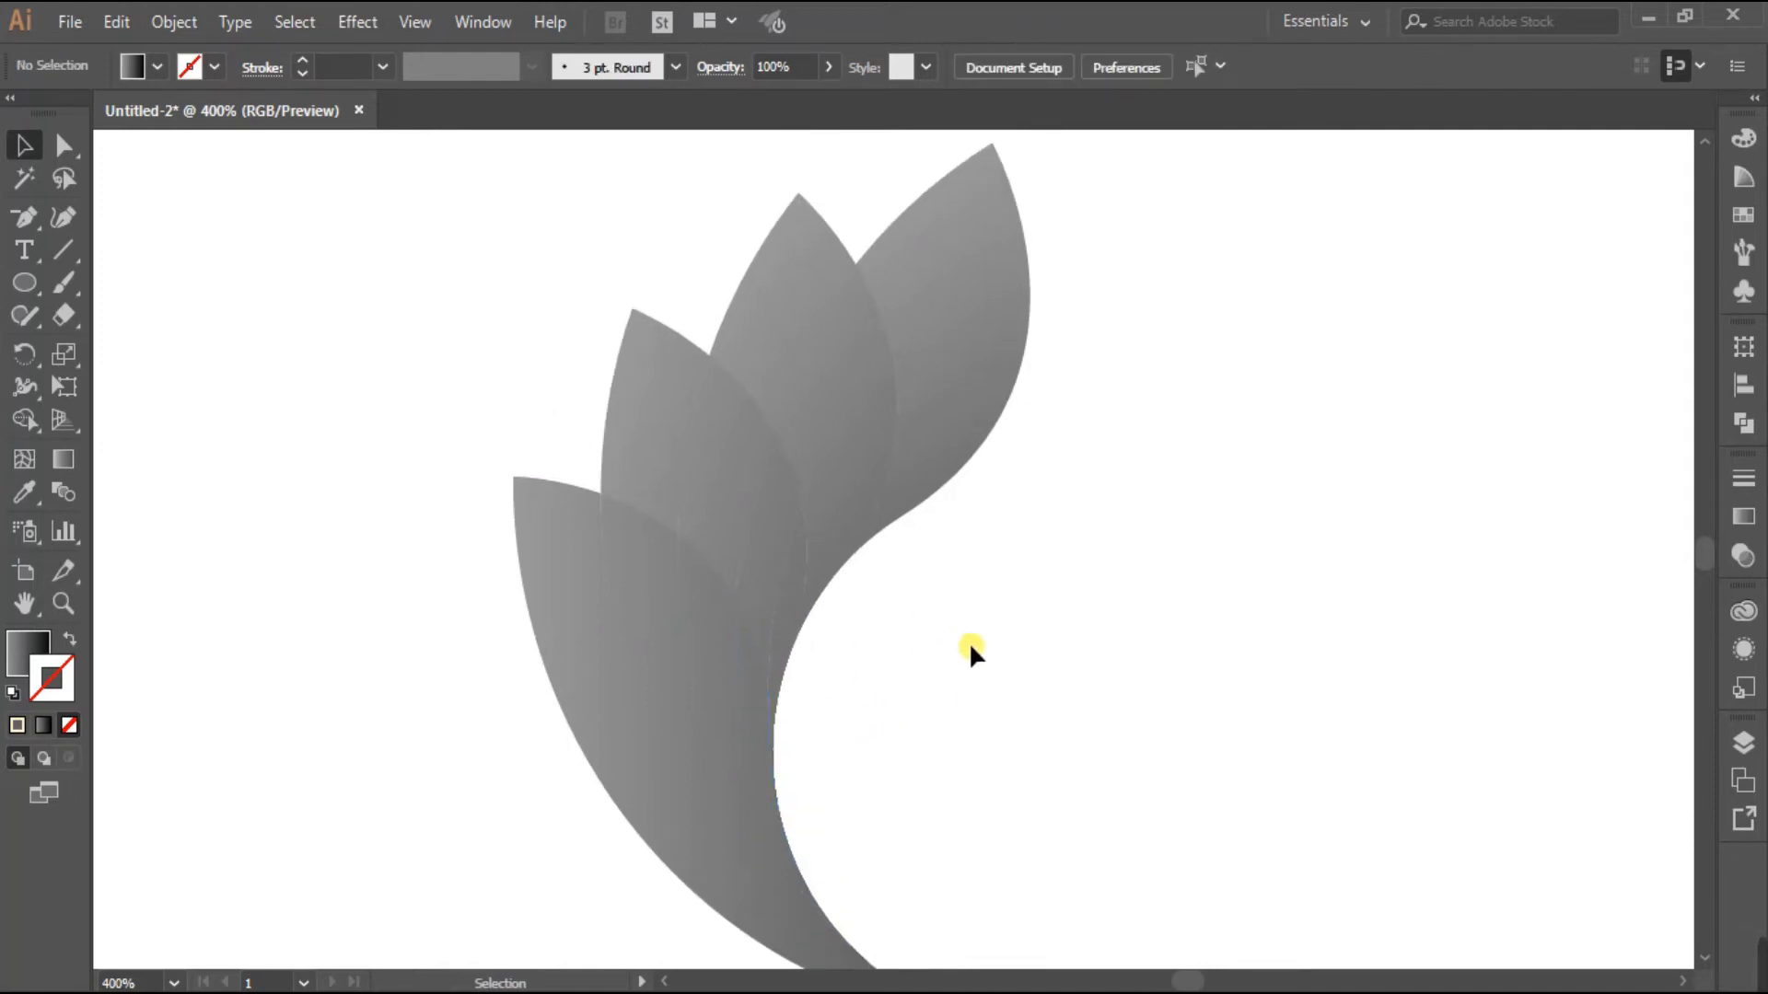
scroll(970, 650, down, 1)
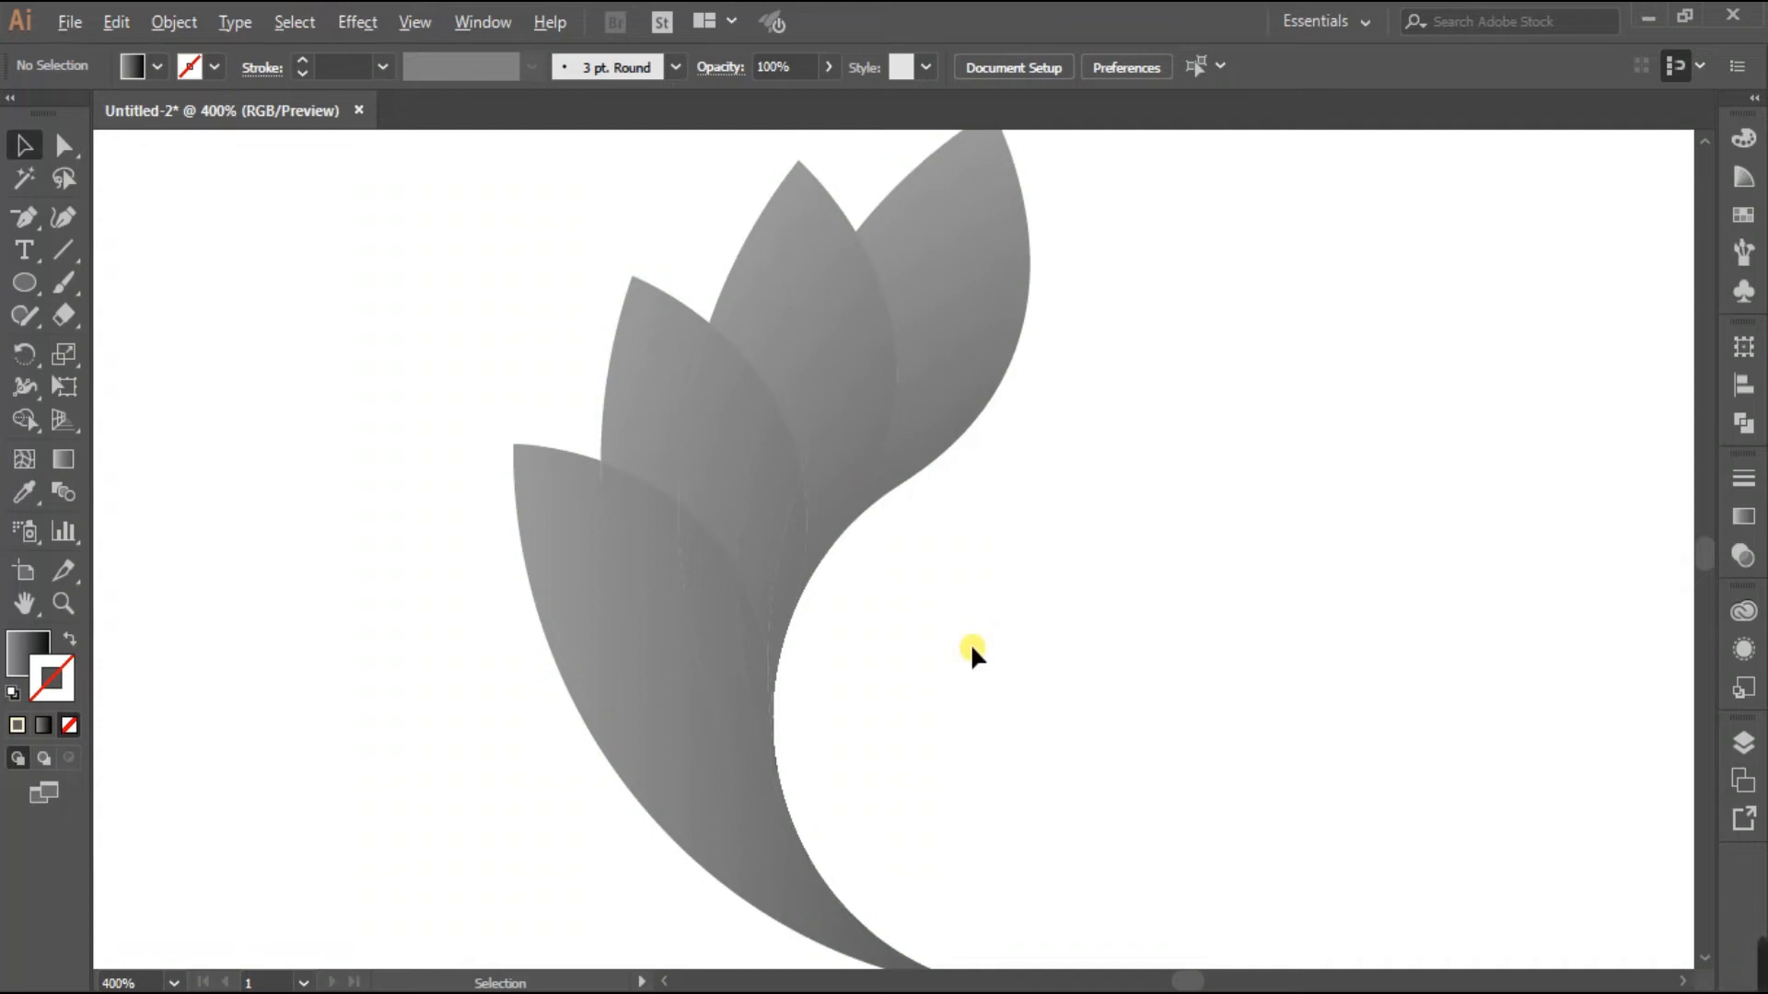
scroll(971, 642, down, 3)
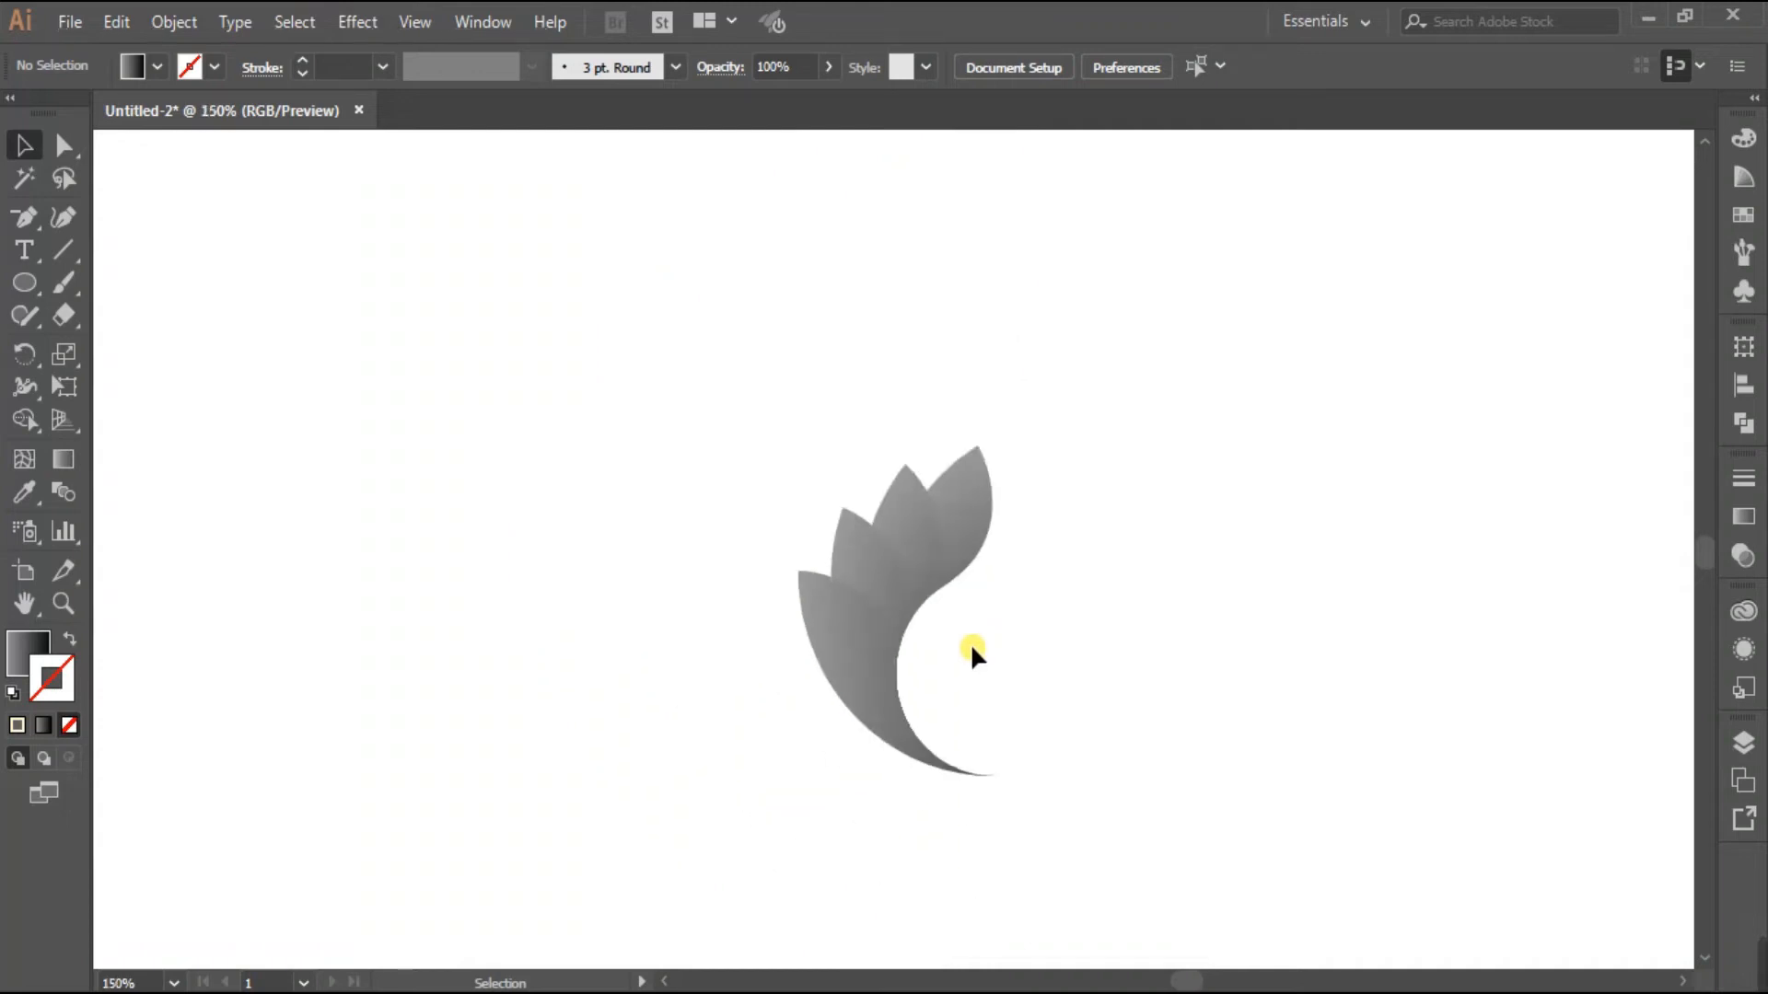
scroll(970, 643, down, 1)
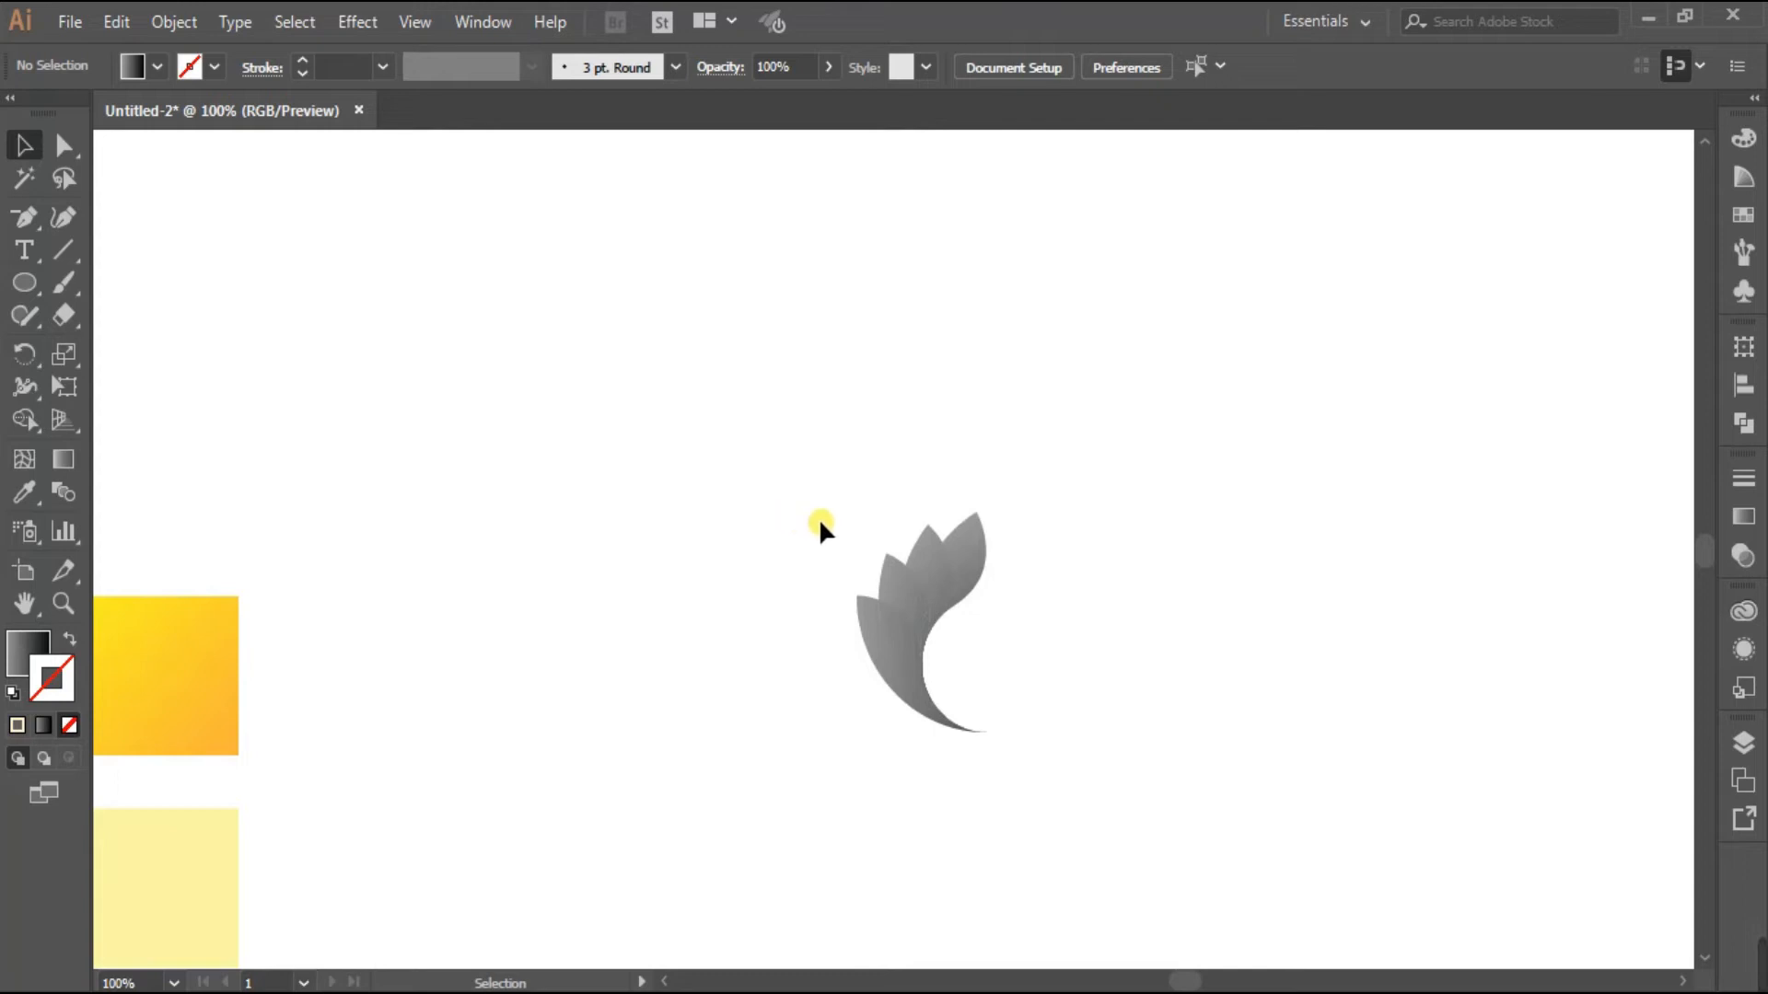
drag(793, 478, 1084, 830)
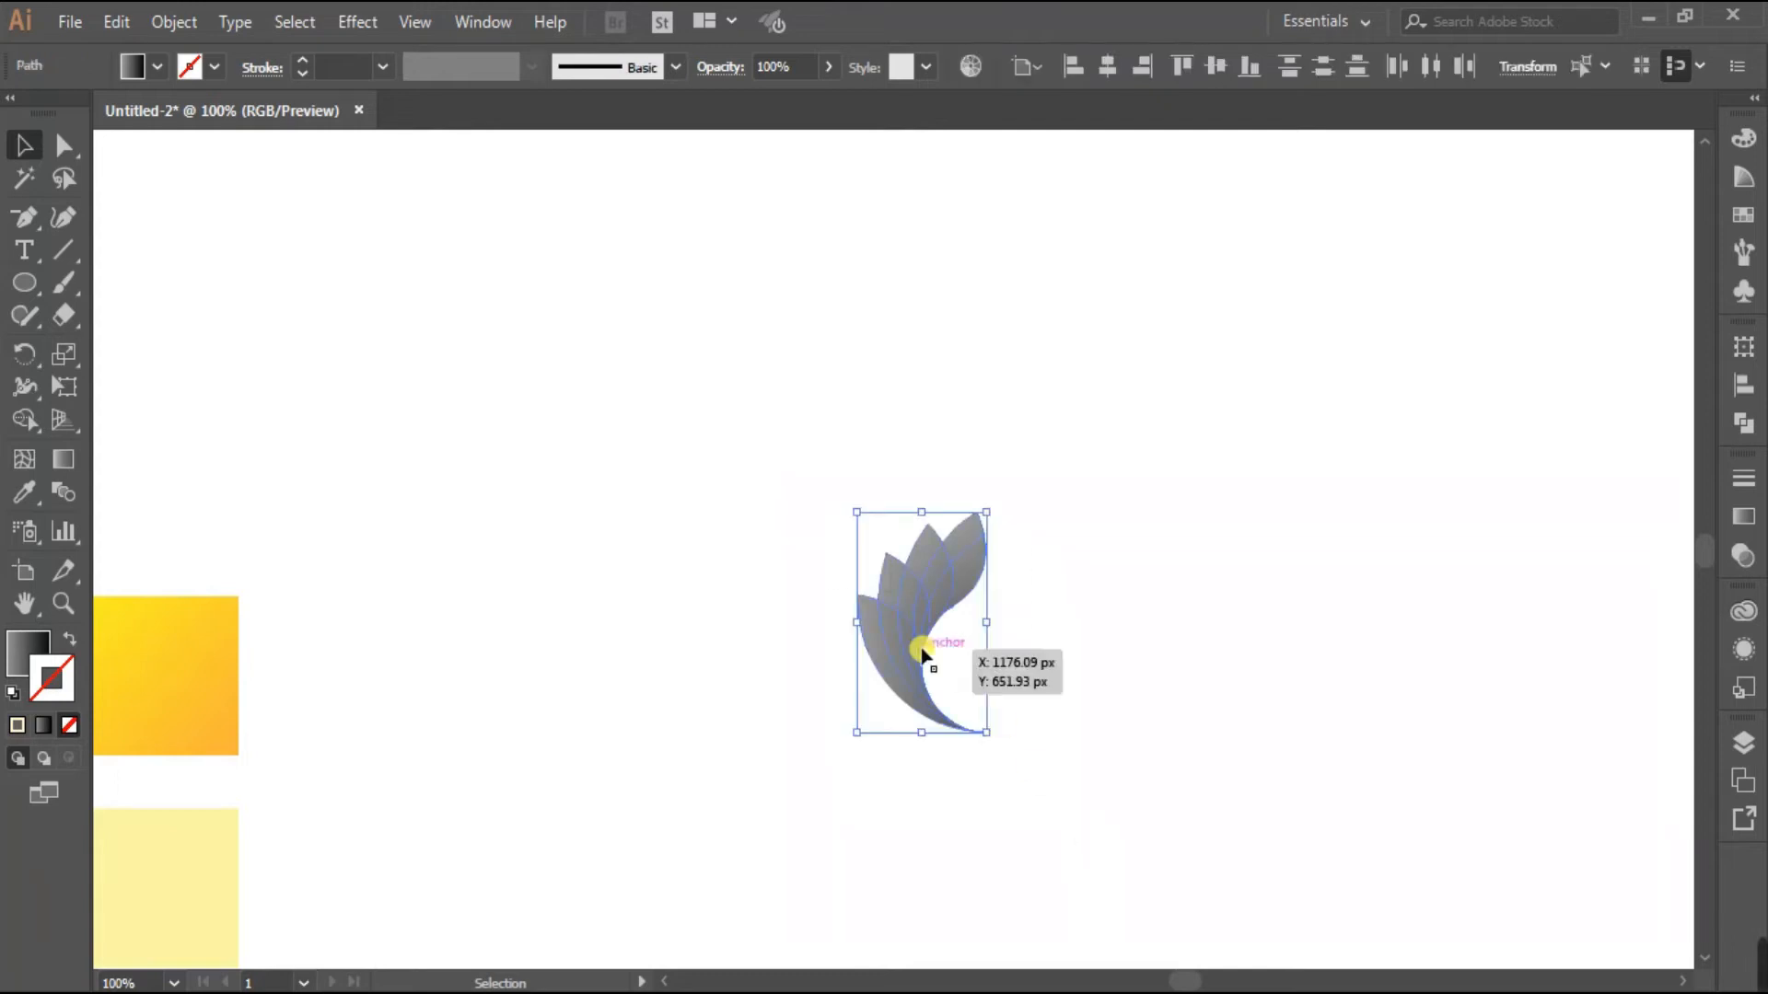
drag(855, 512, 189, 201)
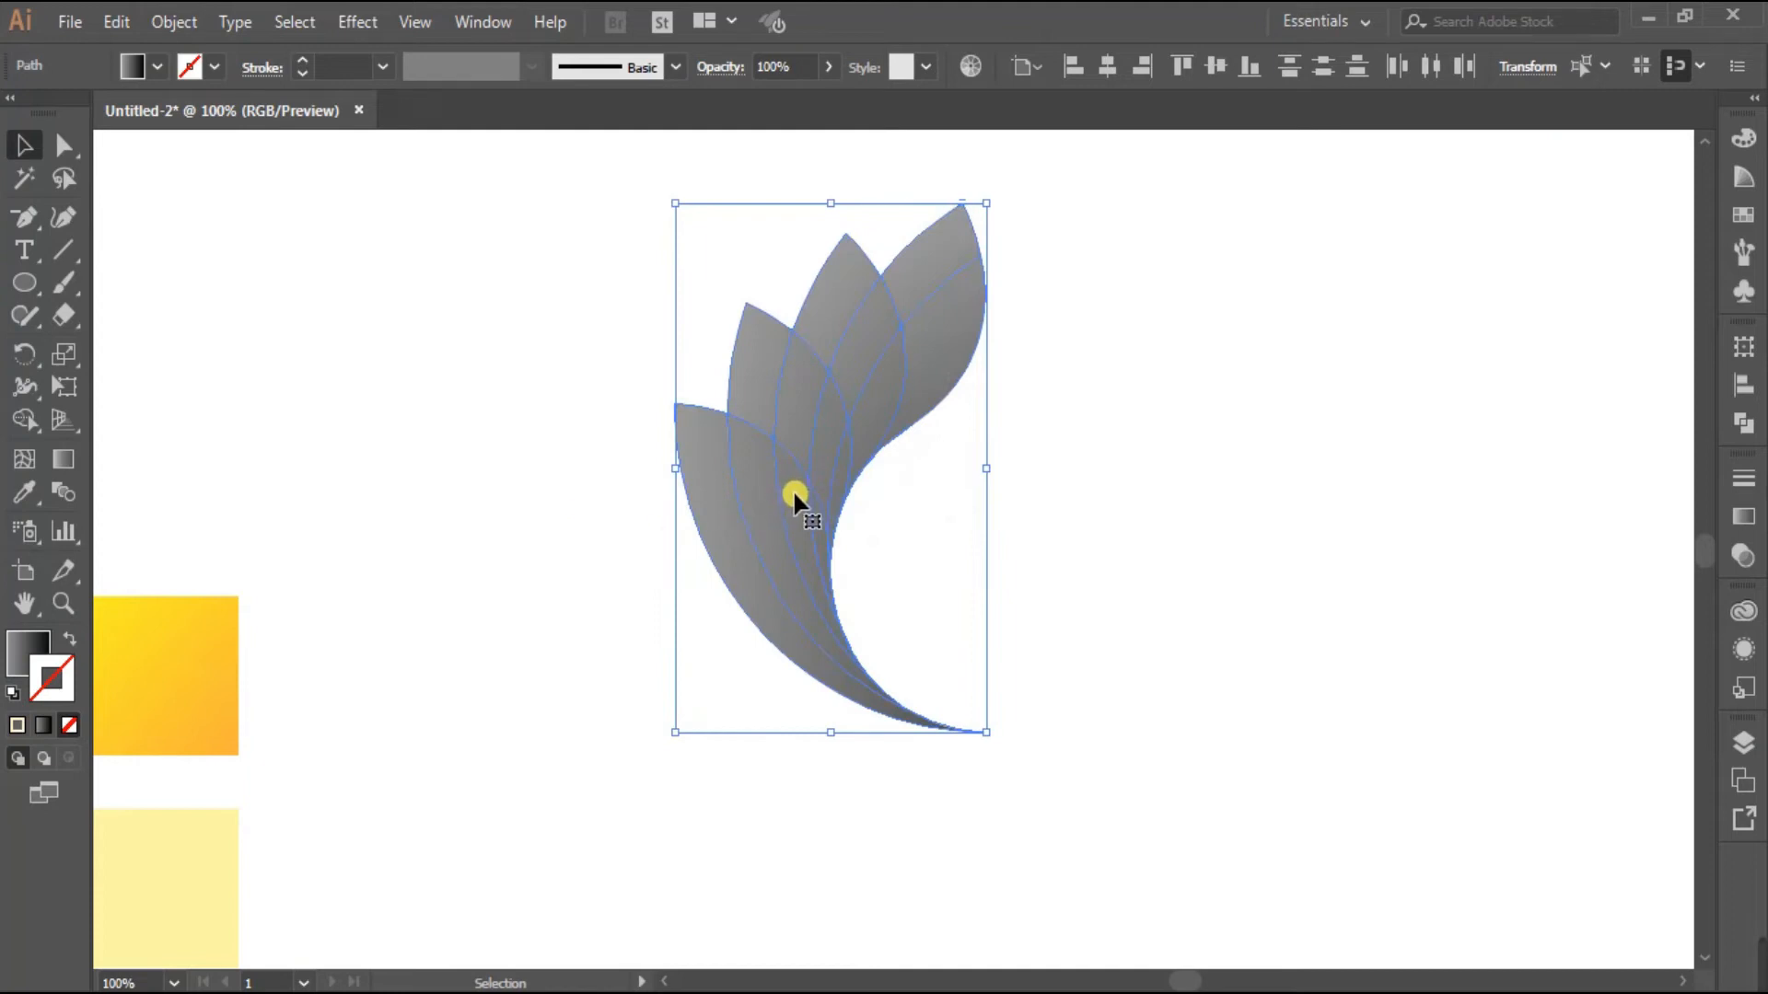
scroll(813, 562, down, 2)
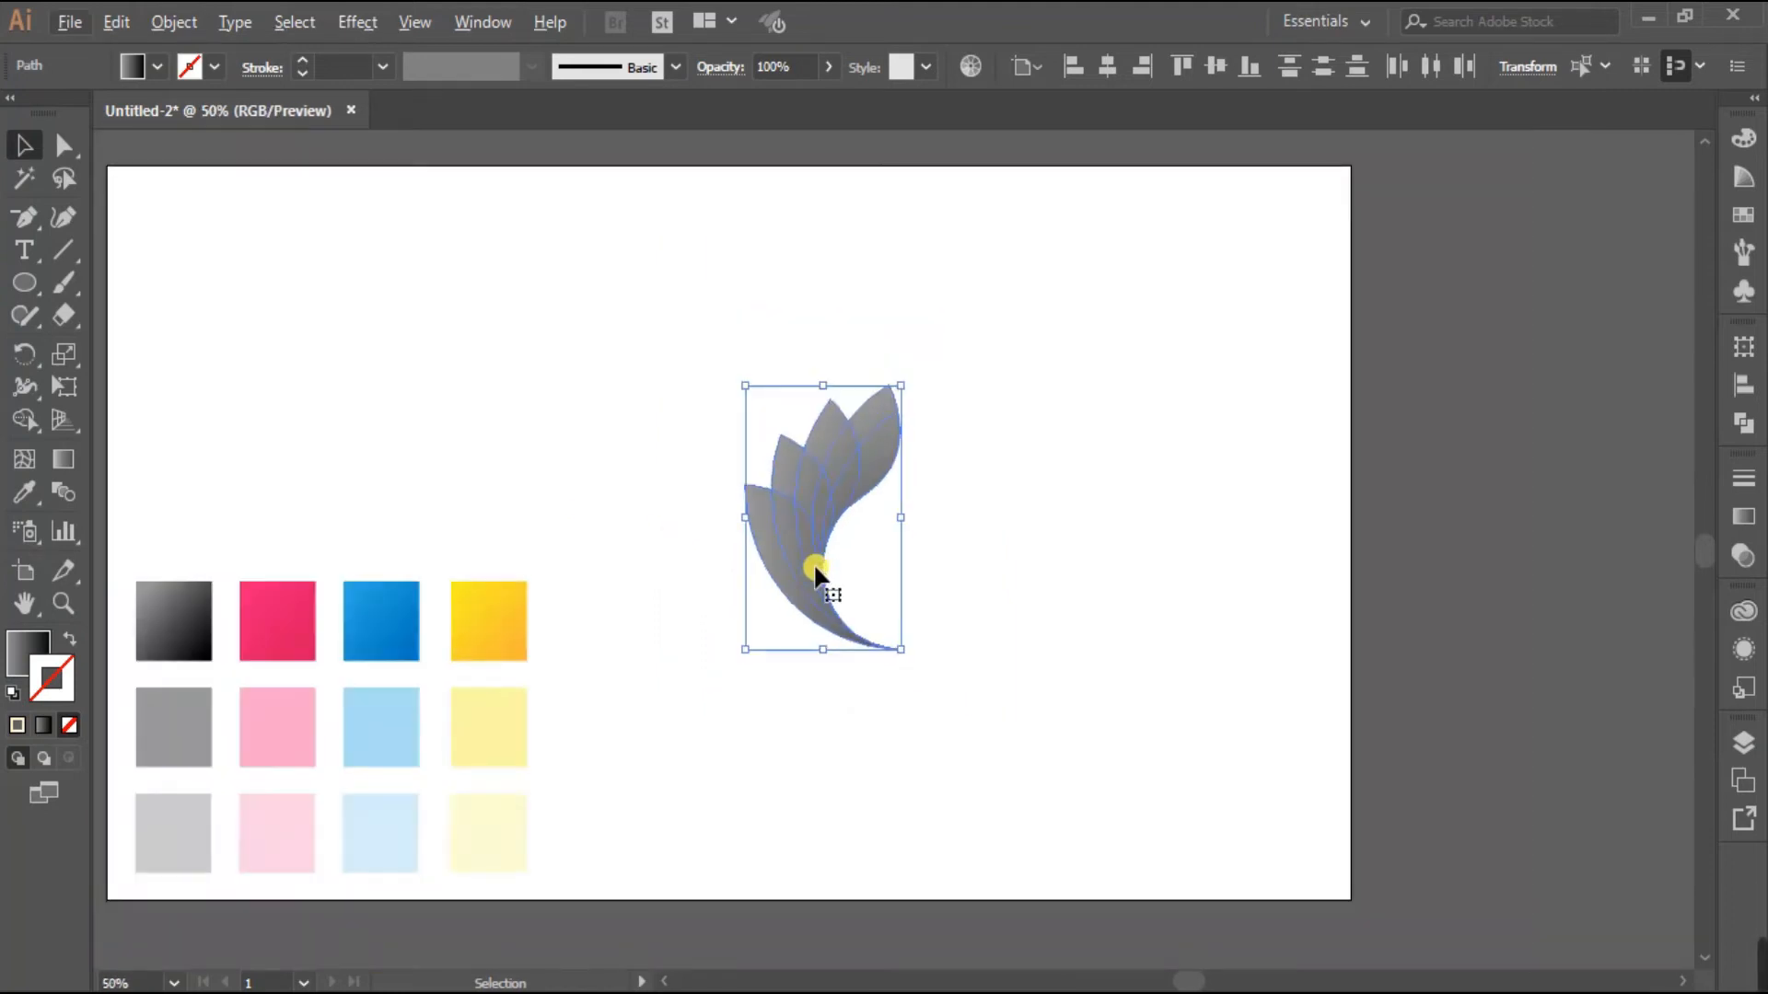
drag(742, 368, 460, 173)
drag(740, 402, 760, 528)
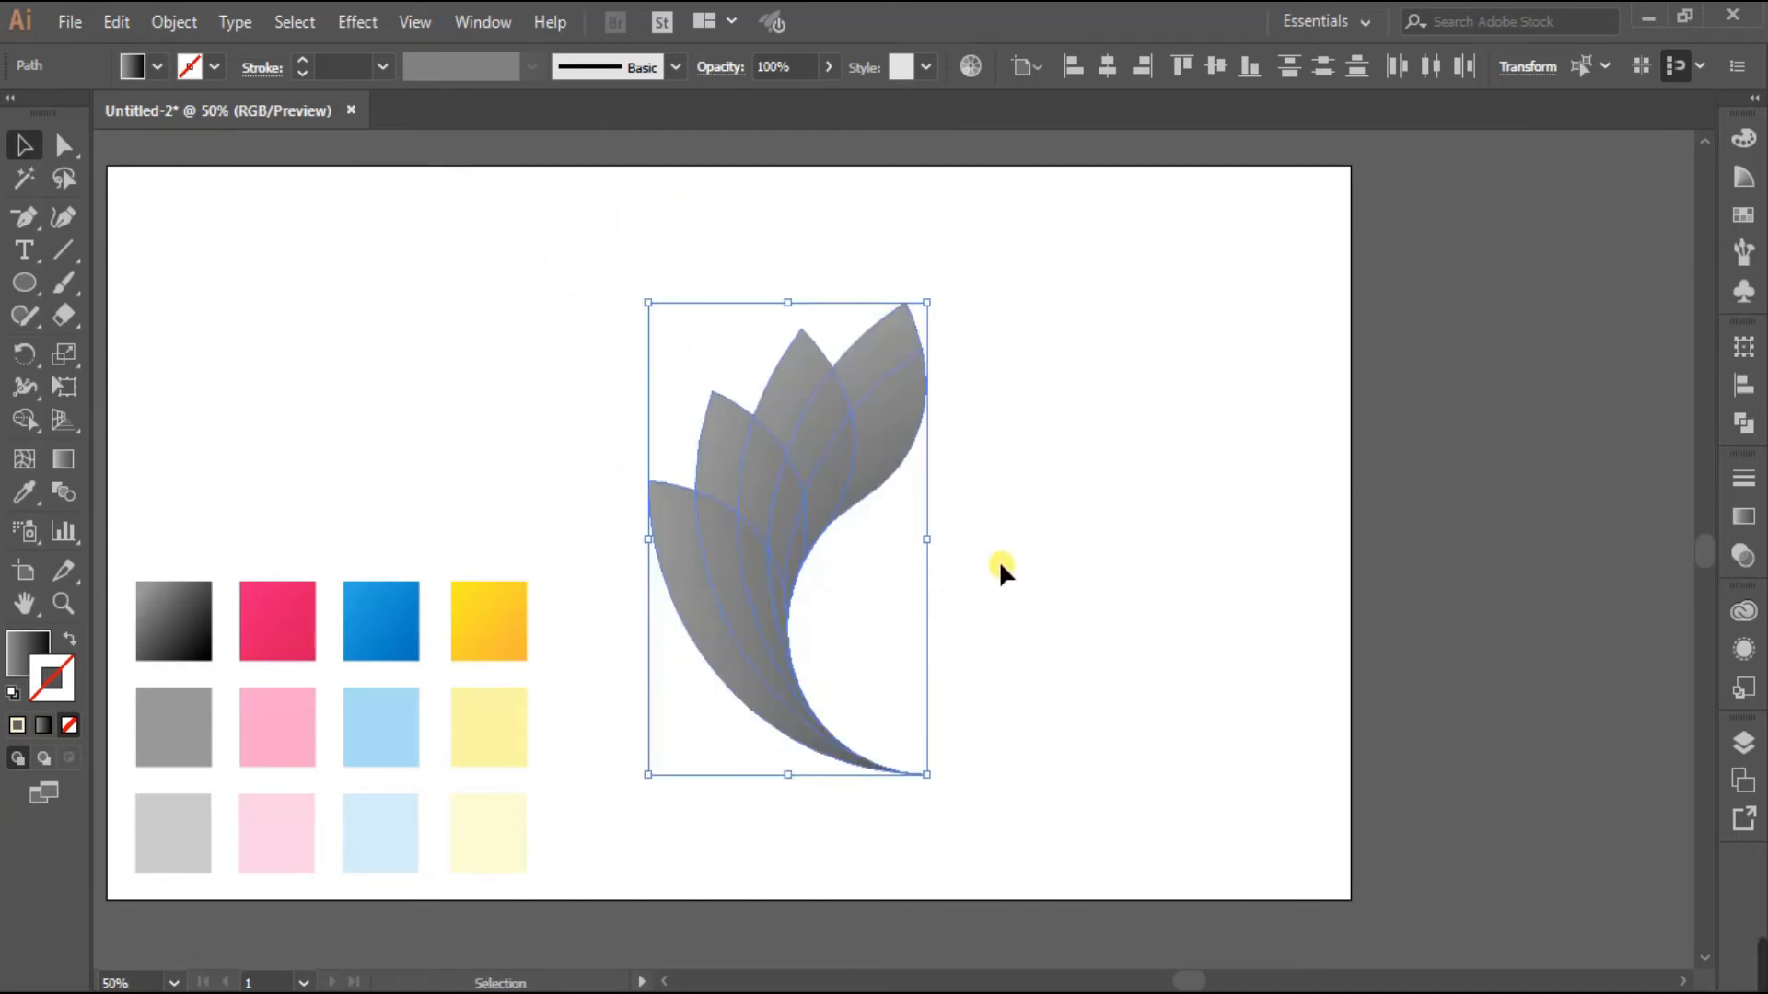
click(982, 568)
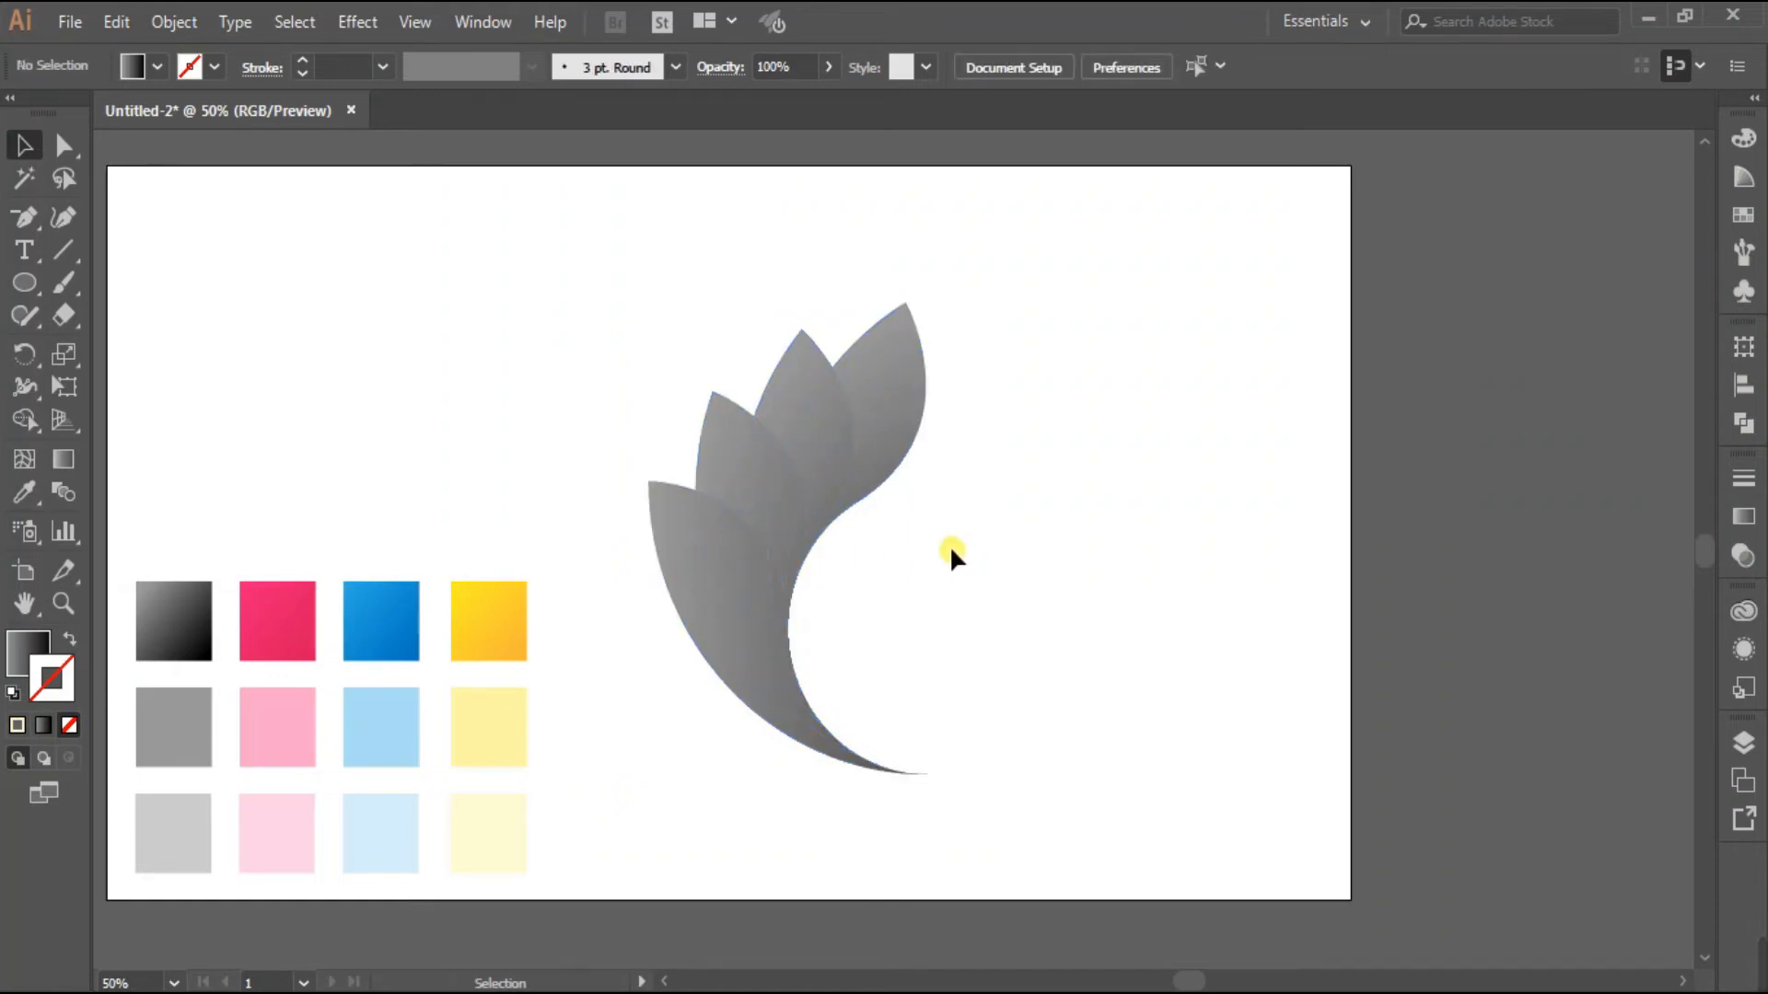
Fill the tip section of the uppermost leaf with the yellow-orange gradient sampled from the palette
click(11, 650)
click(886, 337)
click(1662, 174)
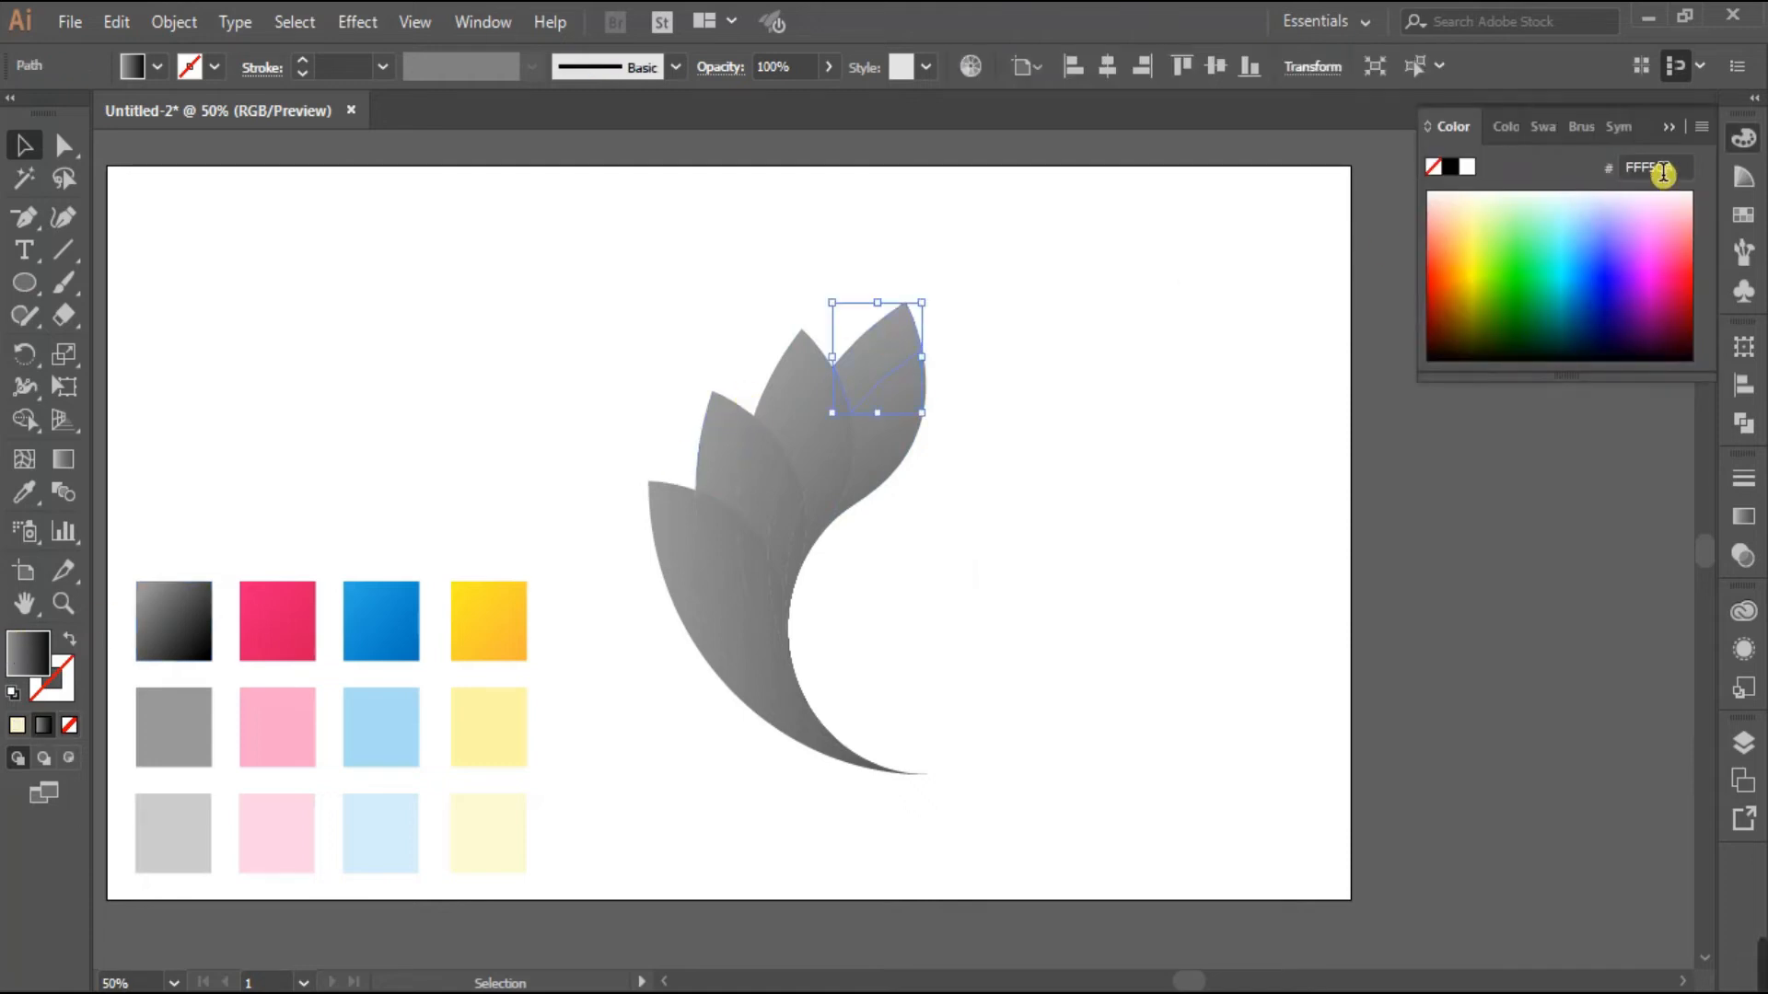
click(1668, 128)
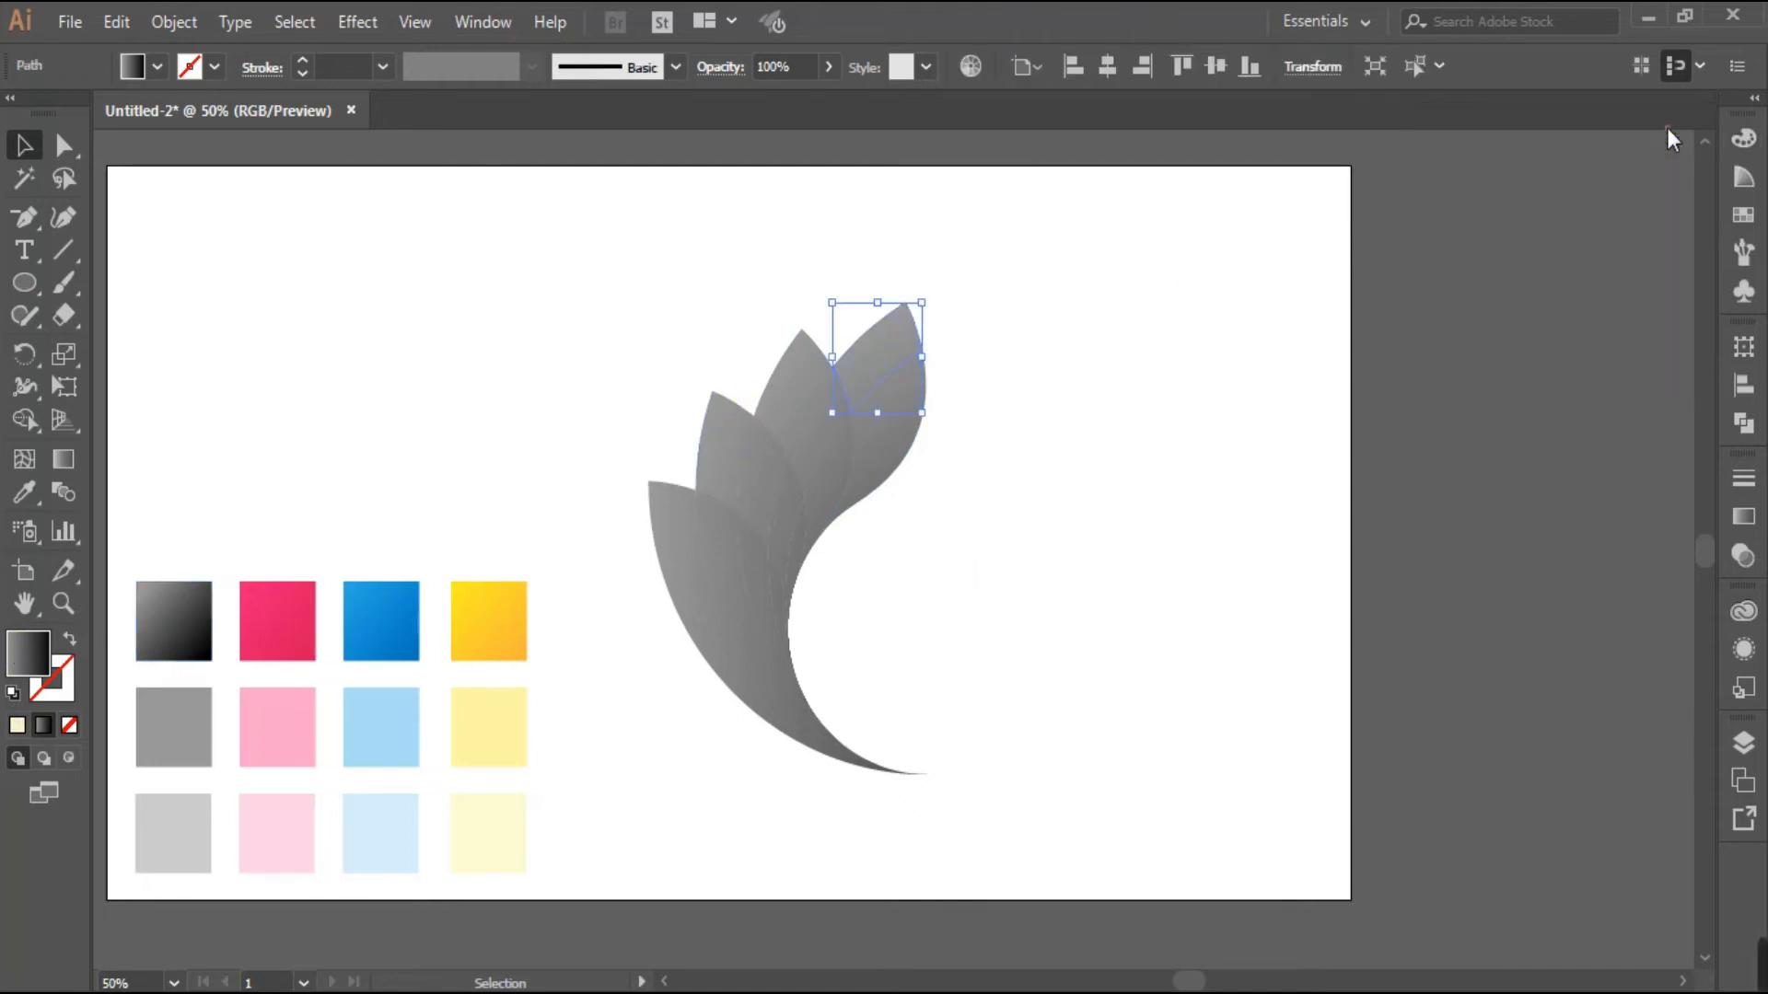
click(33, 495)
click(478, 614)
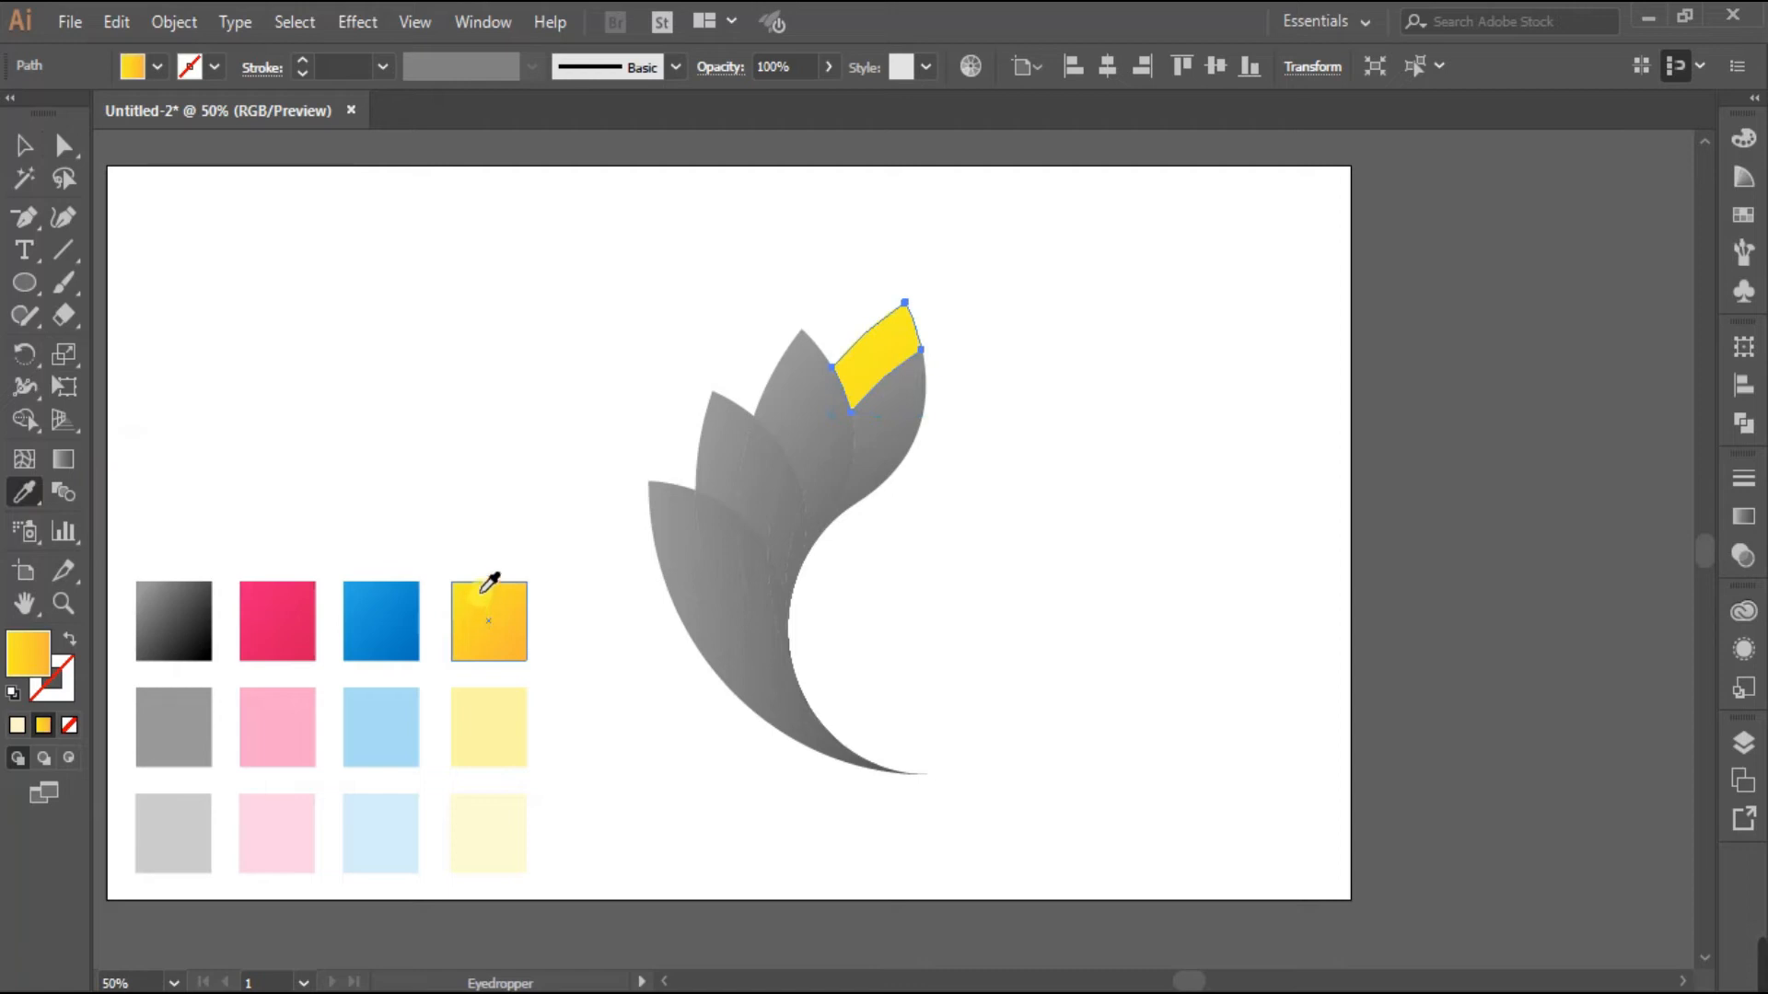
Fill the outer section of the second leaf with the palette's blue gradient and that of the third leaf with the pink gradient
click(24, 144)
click(798, 414)
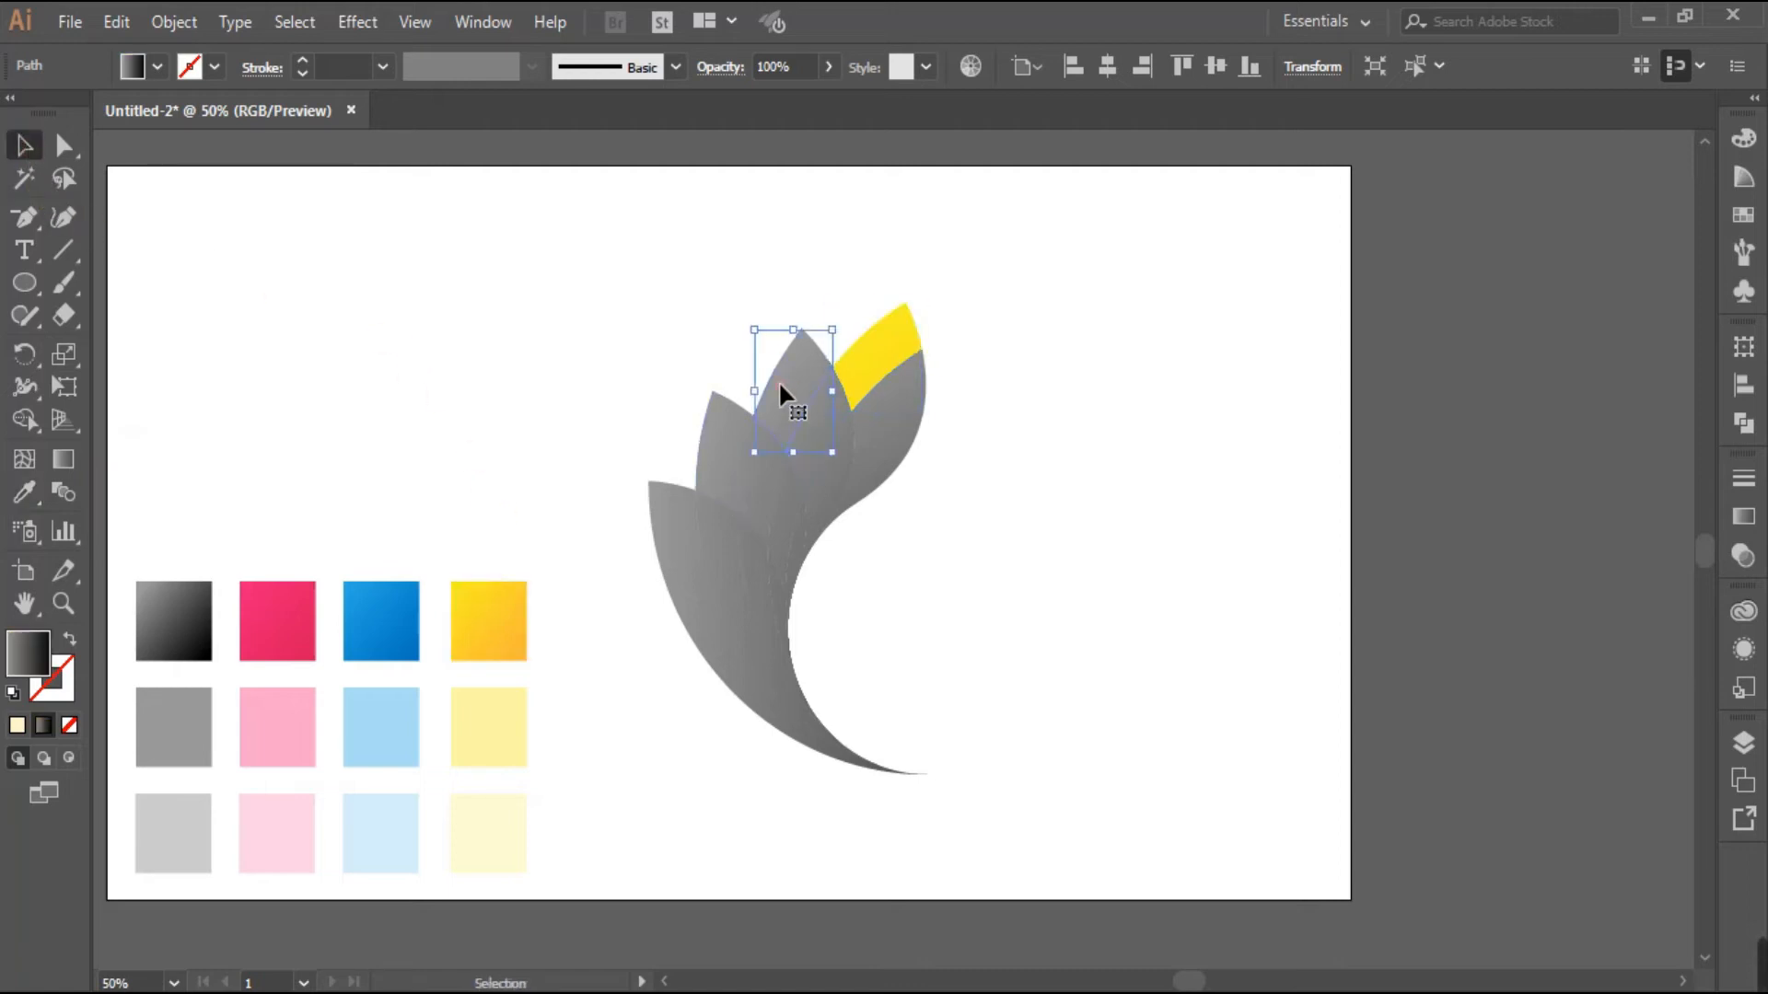
click(26, 497)
click(377, 585)
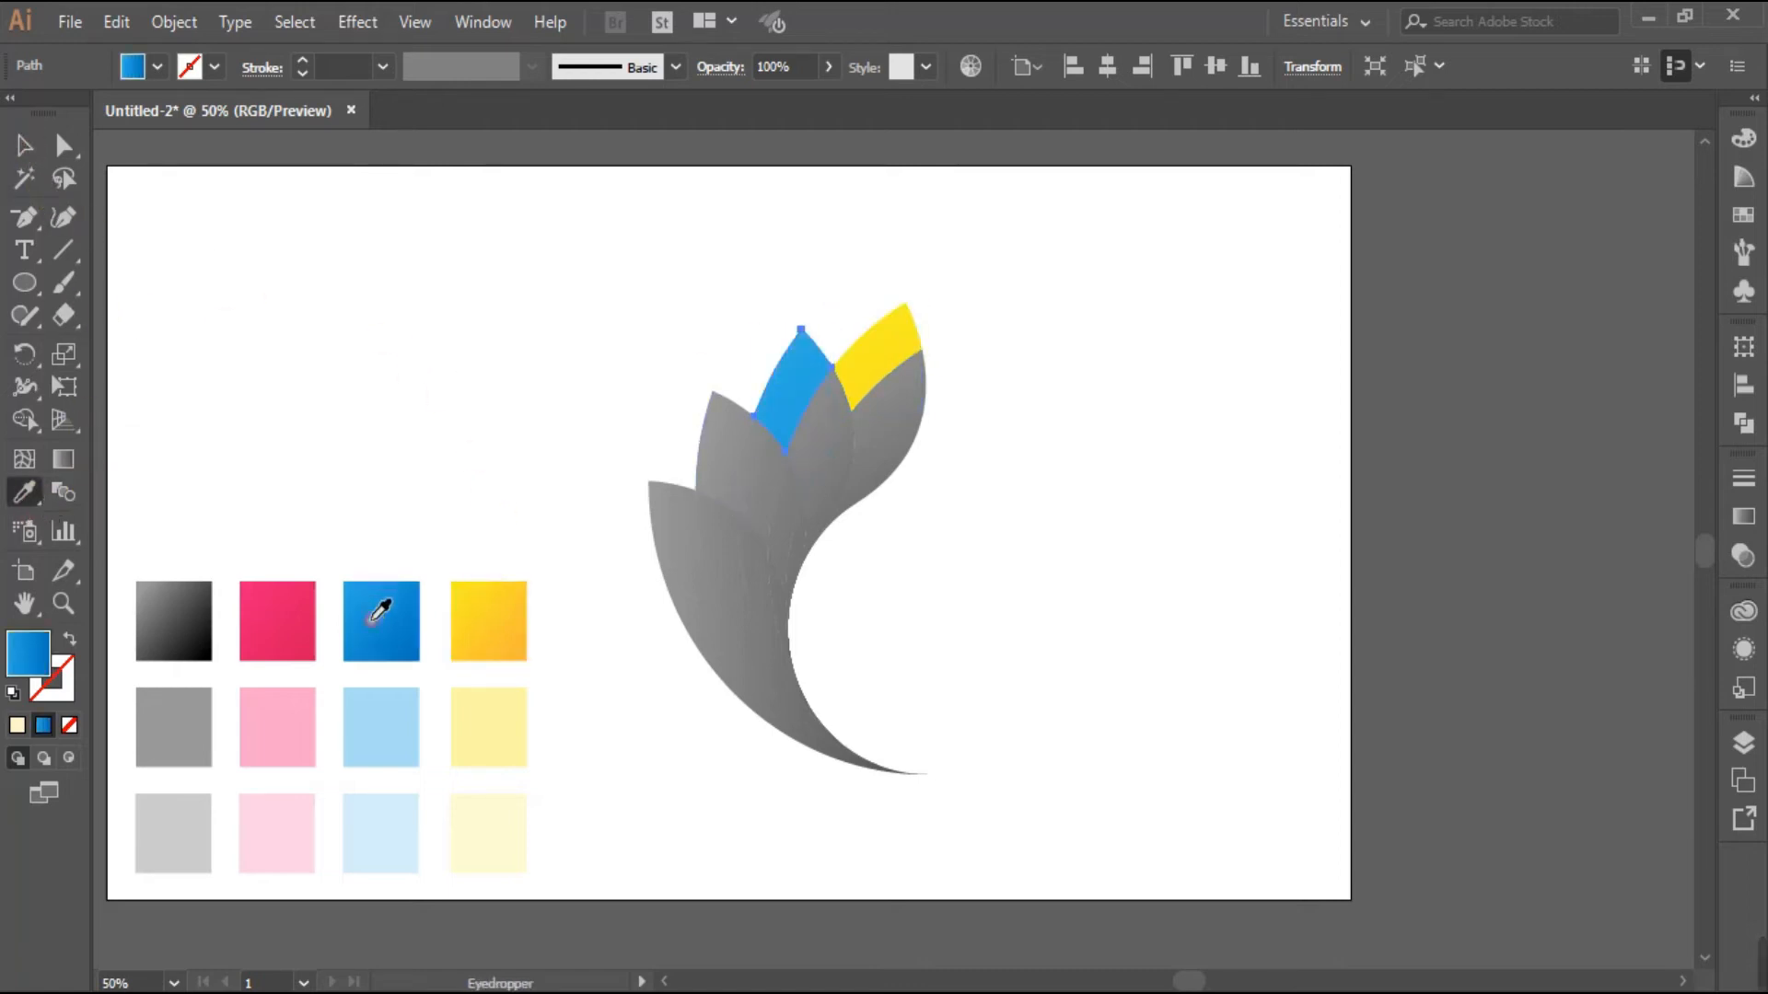
click(24, 145)
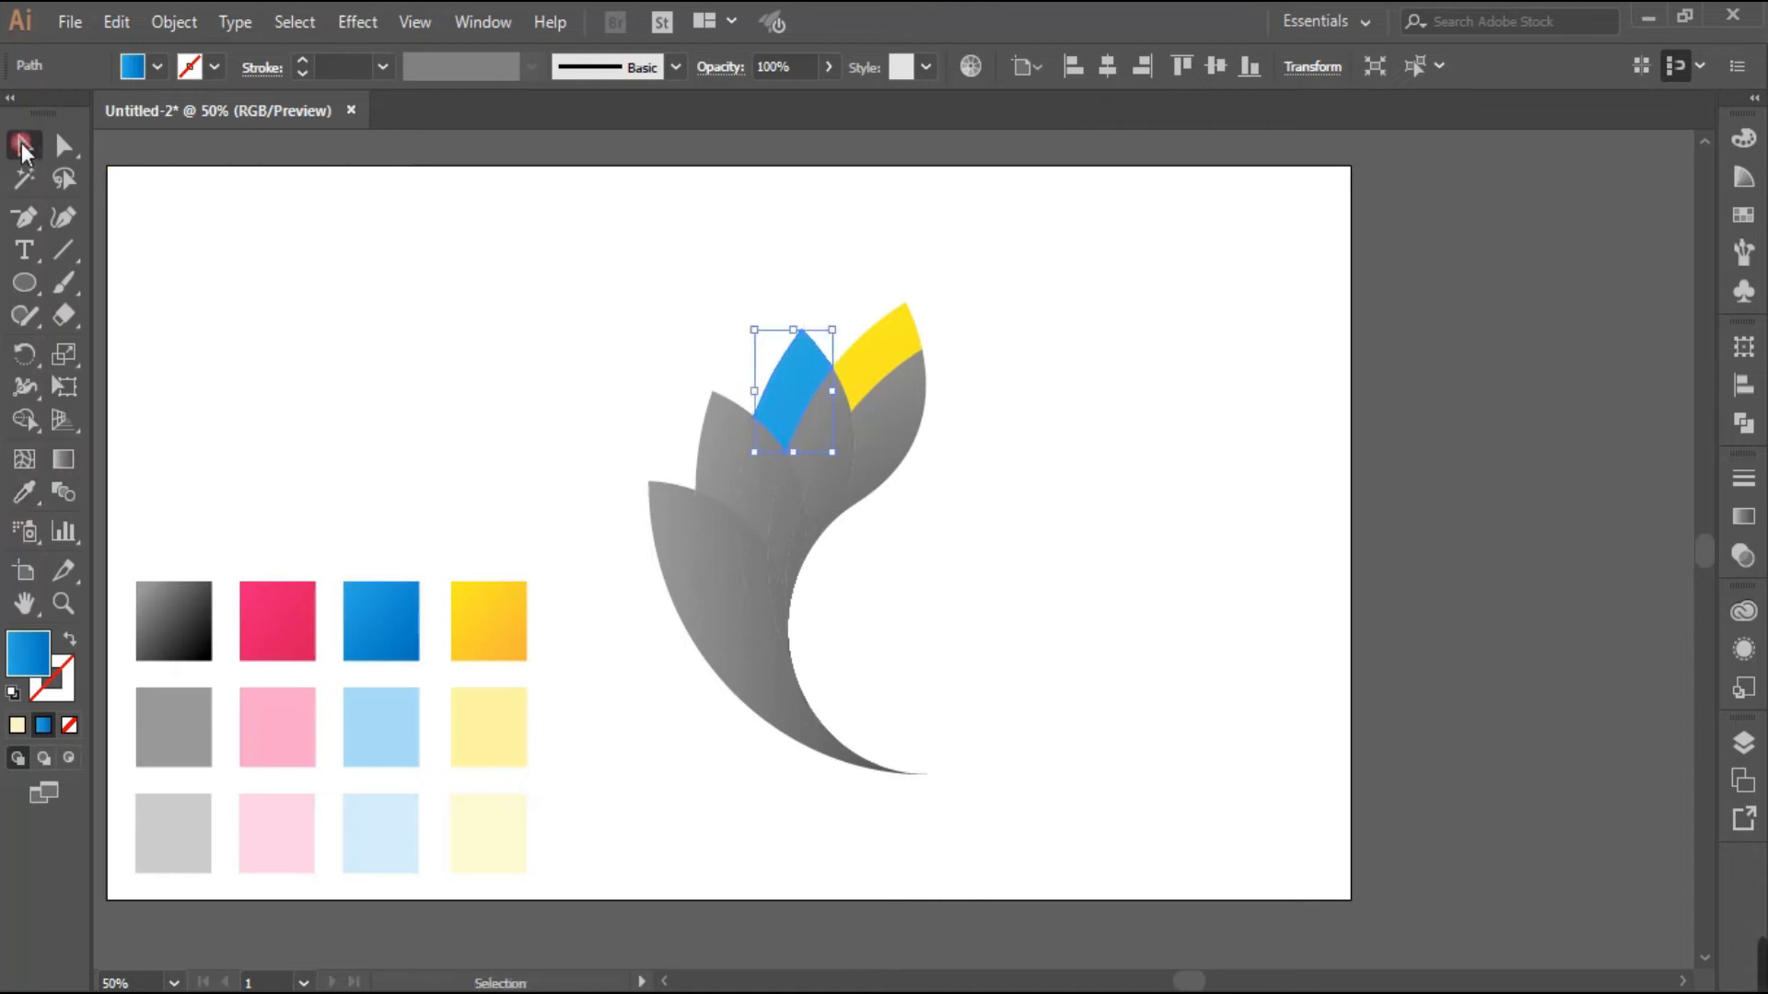
click(713, 455)
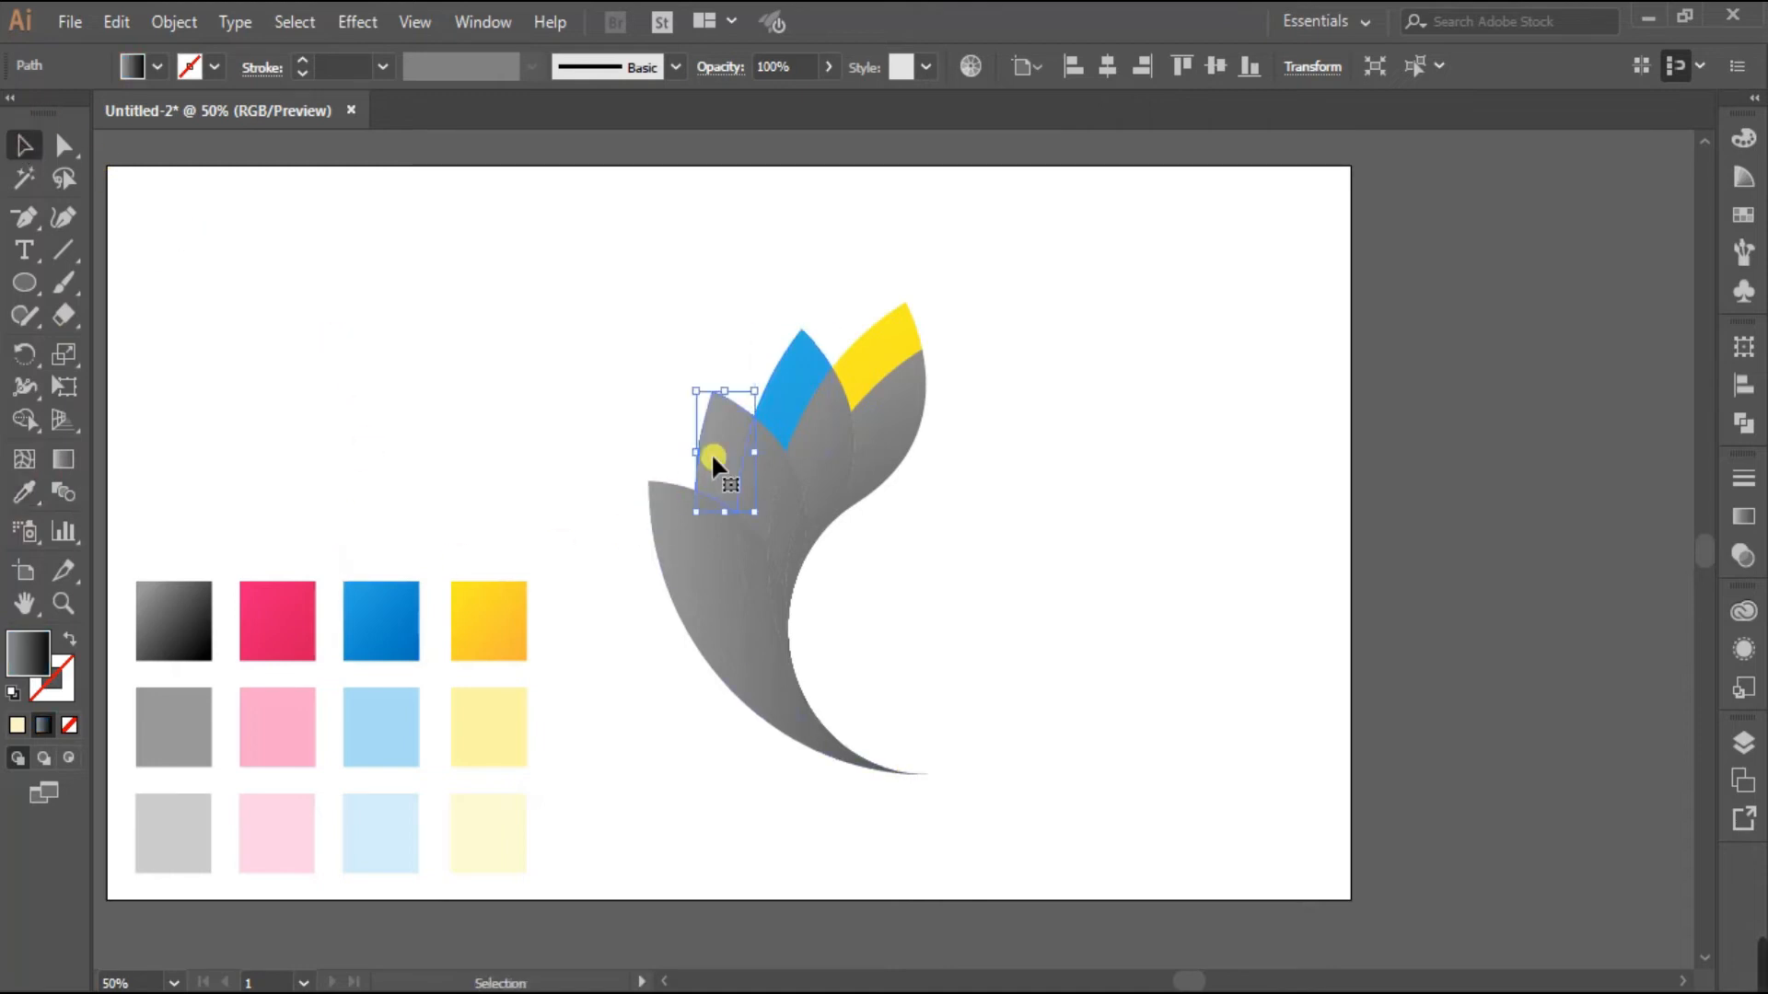
click(25, 490)
click(268, 611)
Apply the palette's gray-to-black gradient to the outer section of the lowest leaf and deselect it
click(22, 147)
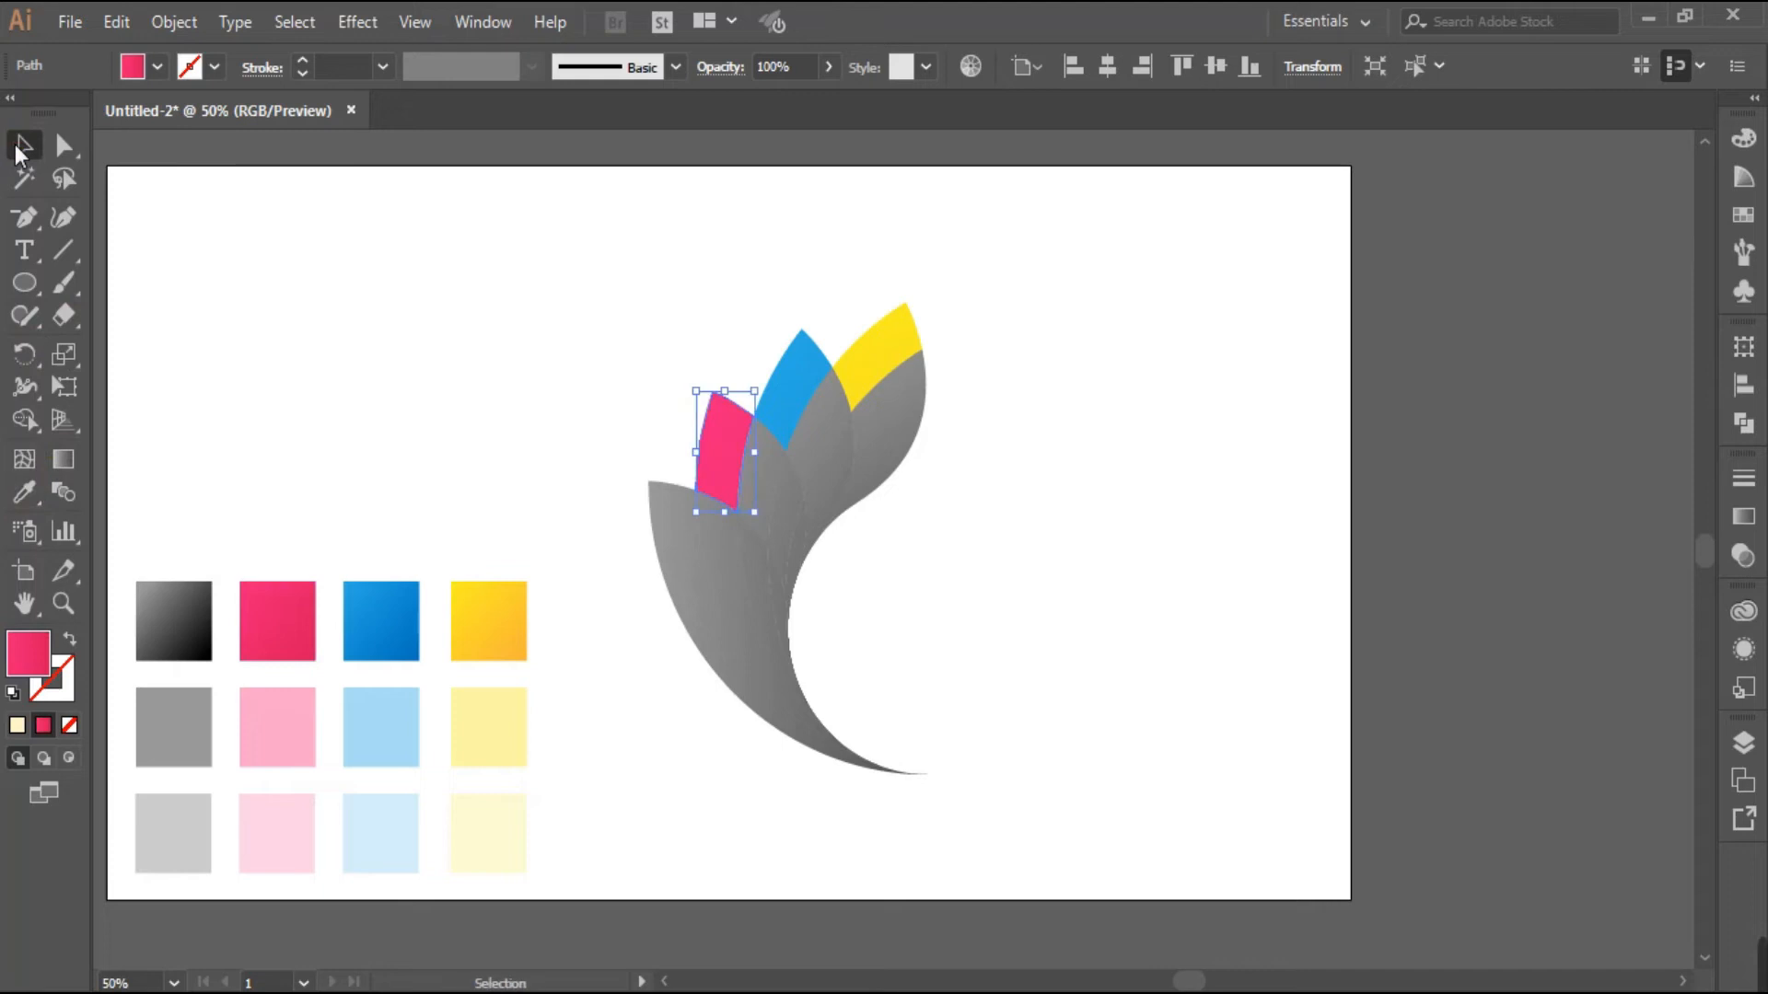
click(650, 582)
click(26, 489)
click(172, 617)
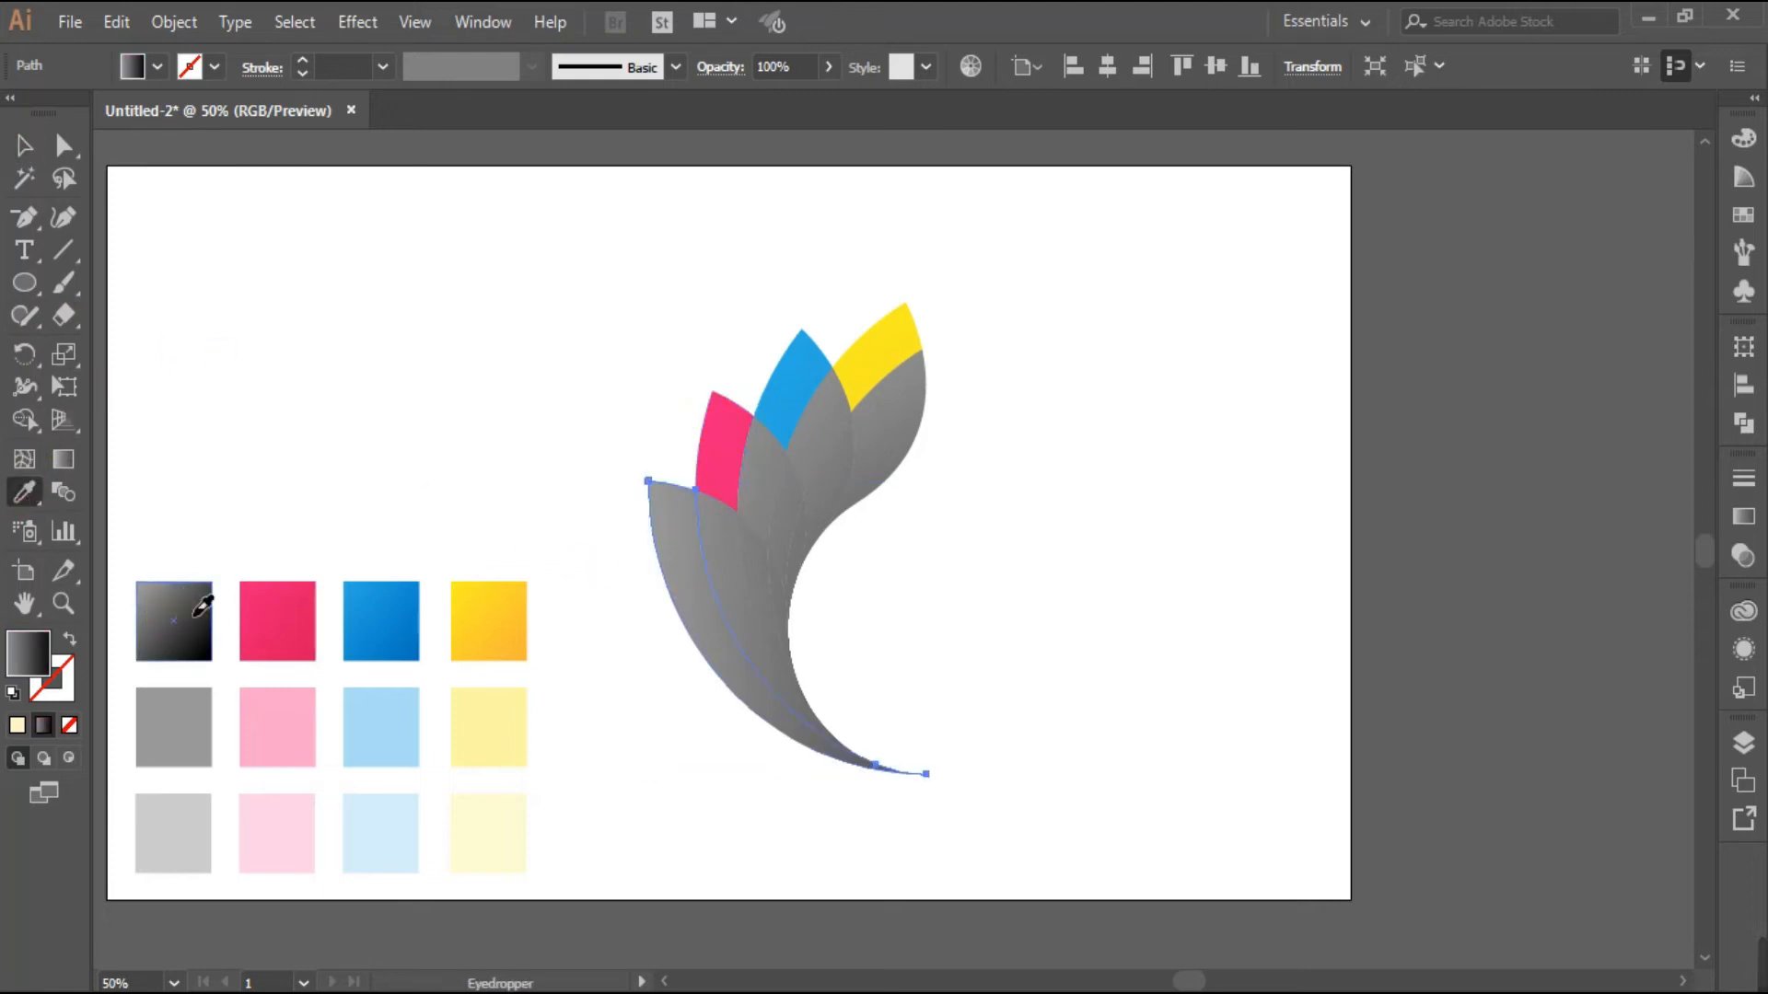
click(25, 148)
click(511, 464)
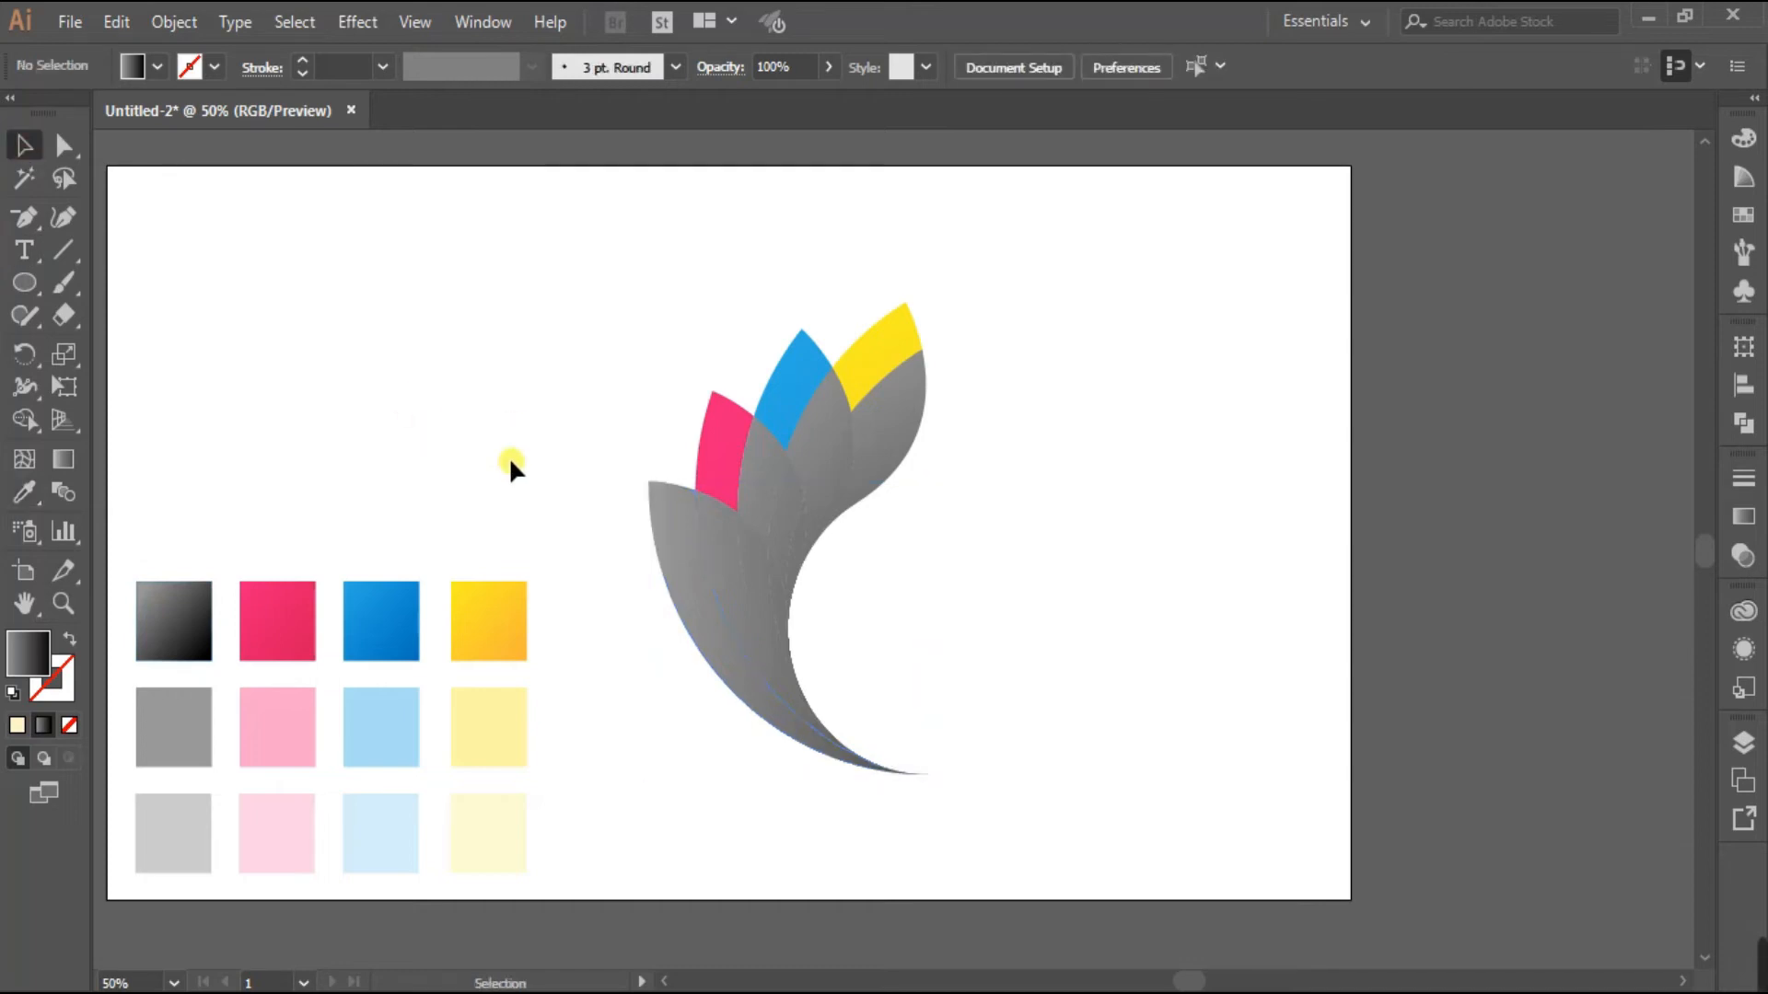
Fill the lower section of the yellow leaf with the medium yellow tint from the palette
click(886, 428)
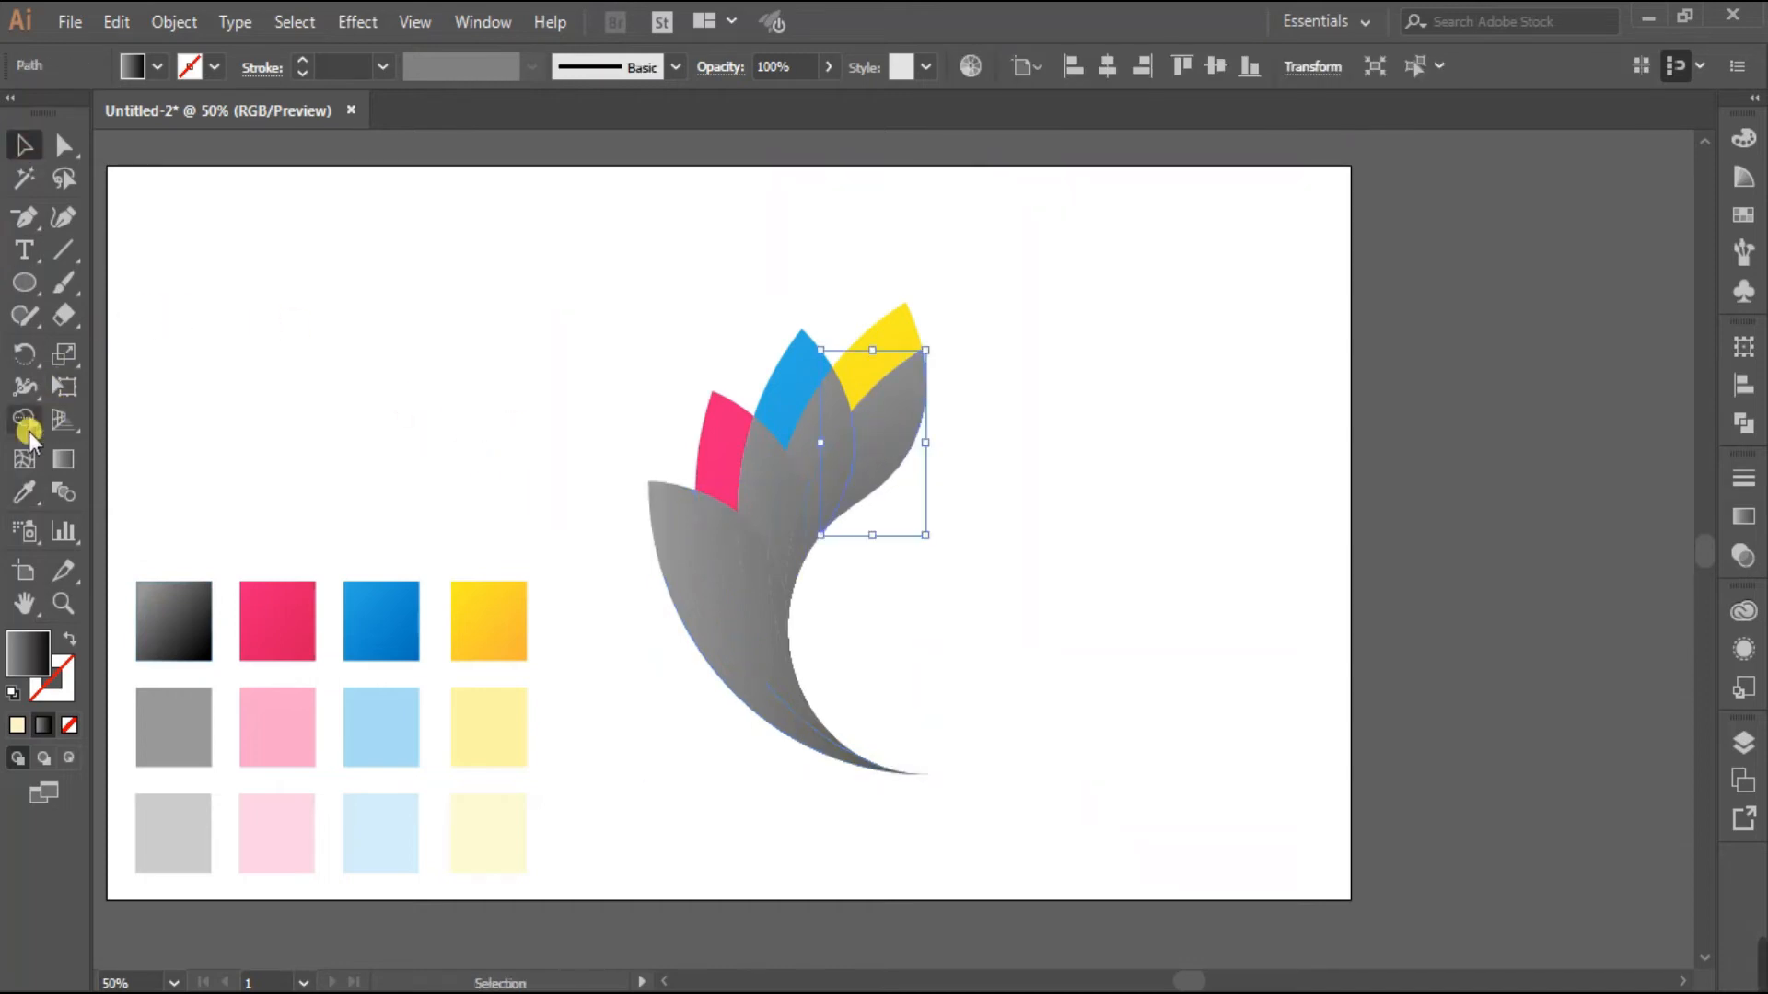
click(26, 489)
click(475, 717)
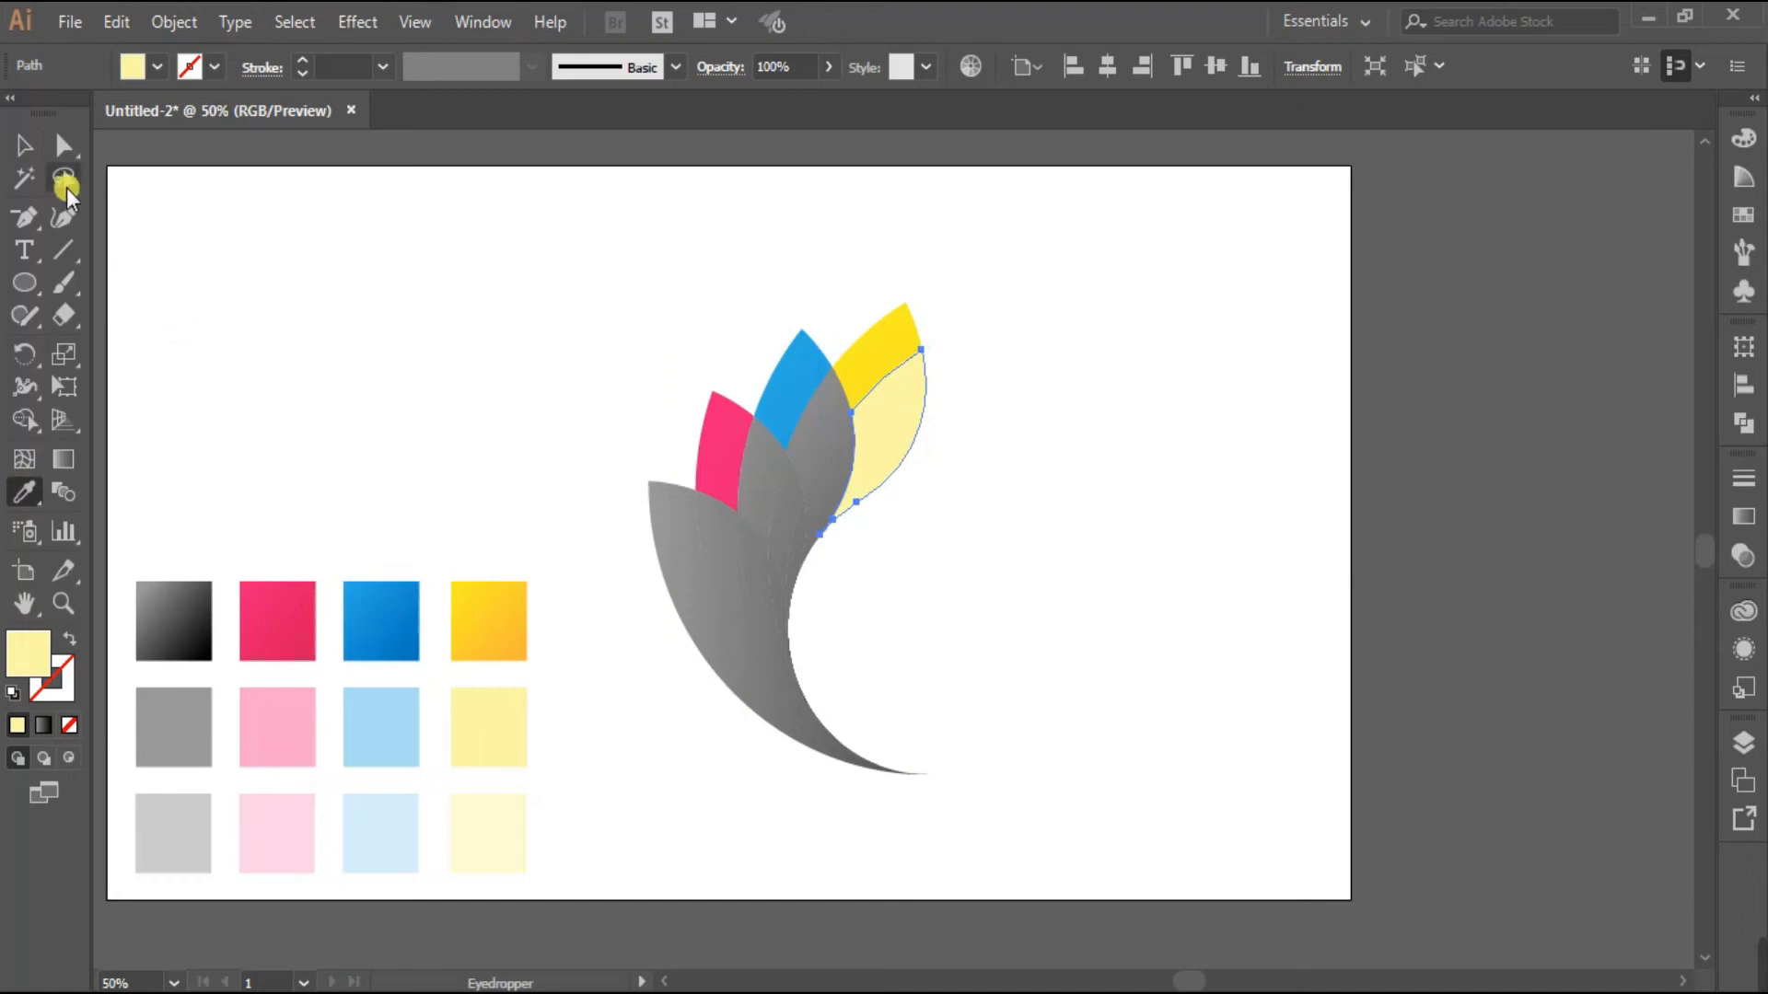
Fill the blue leaf's middle section with the medium blue tint and its inner section with the lightest blue tint
click(24, 147)
click(827, 407)
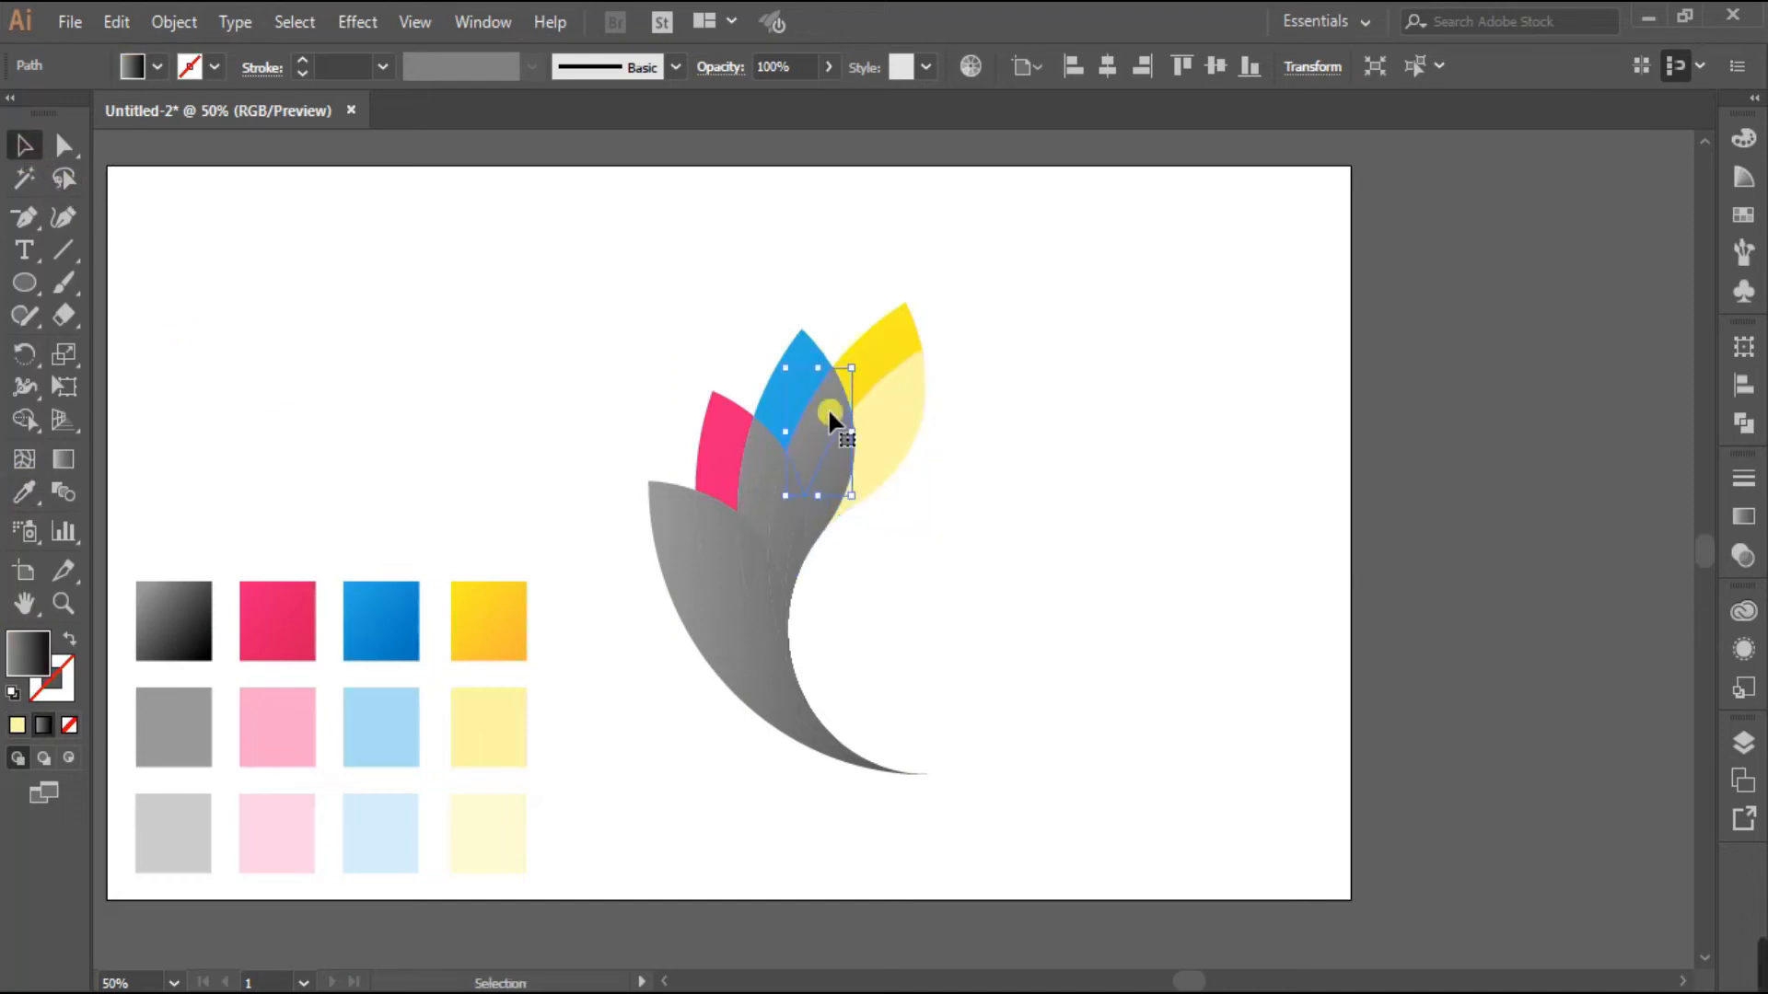
click(27, 492)
click(363, 723)
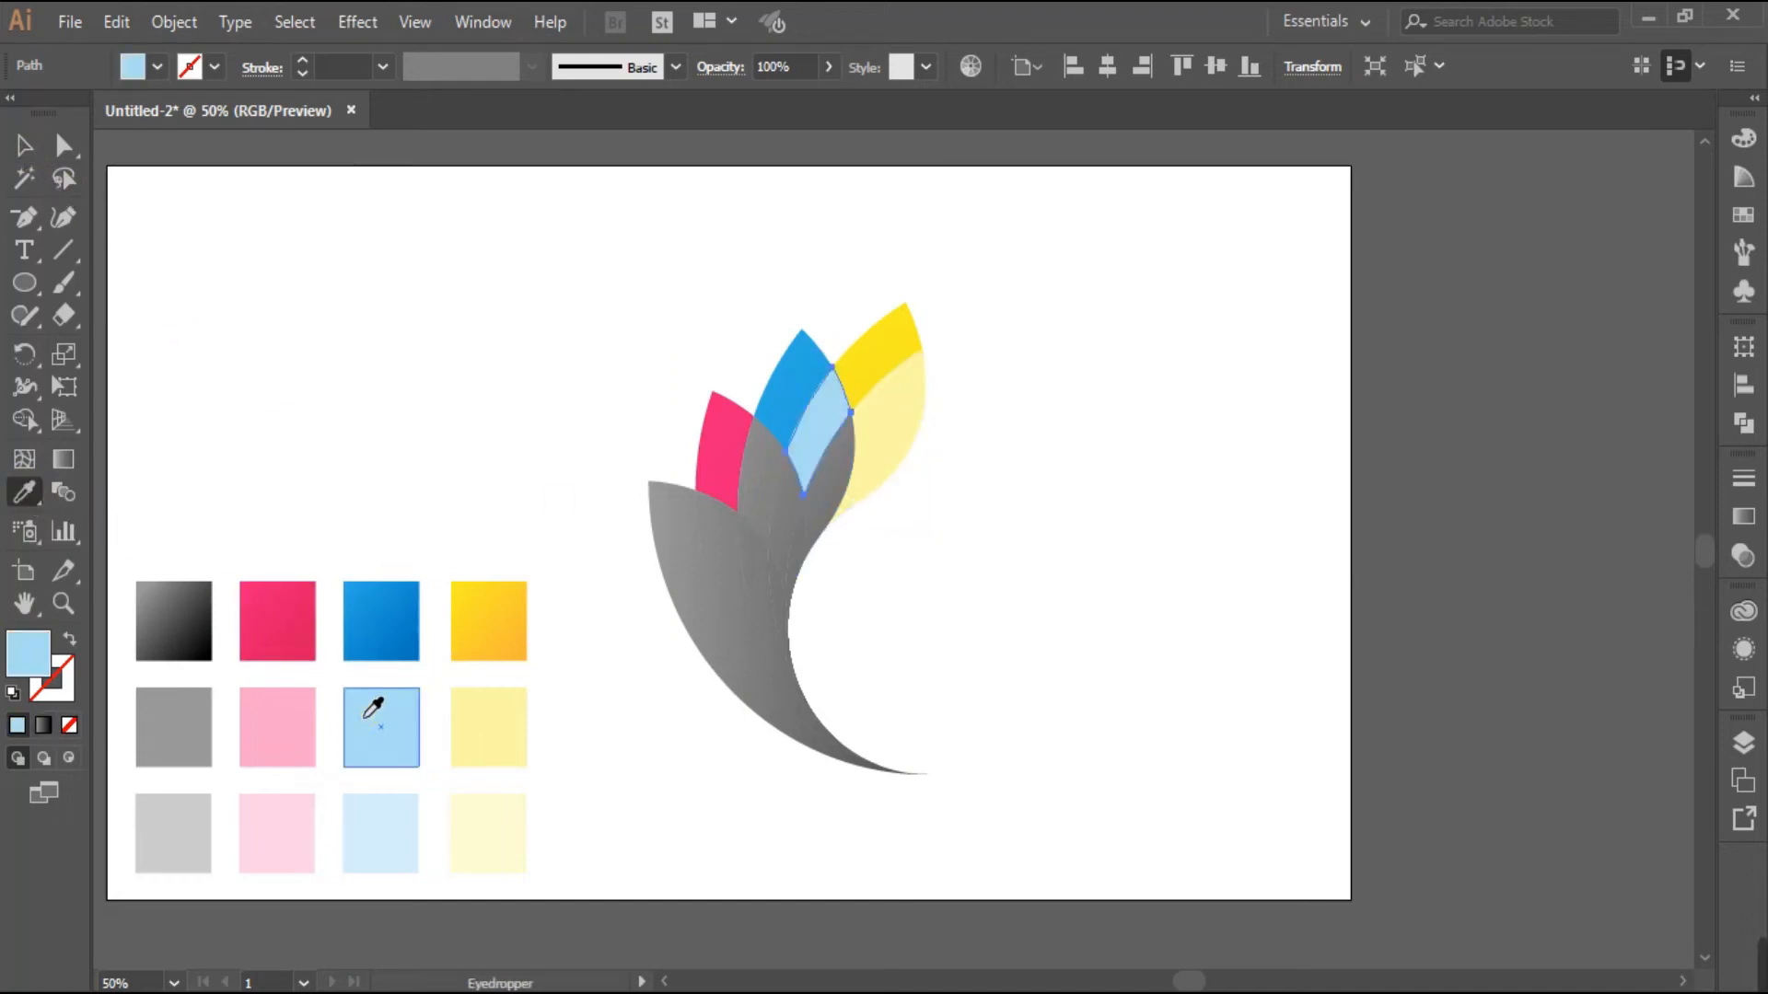
click(23, 147)
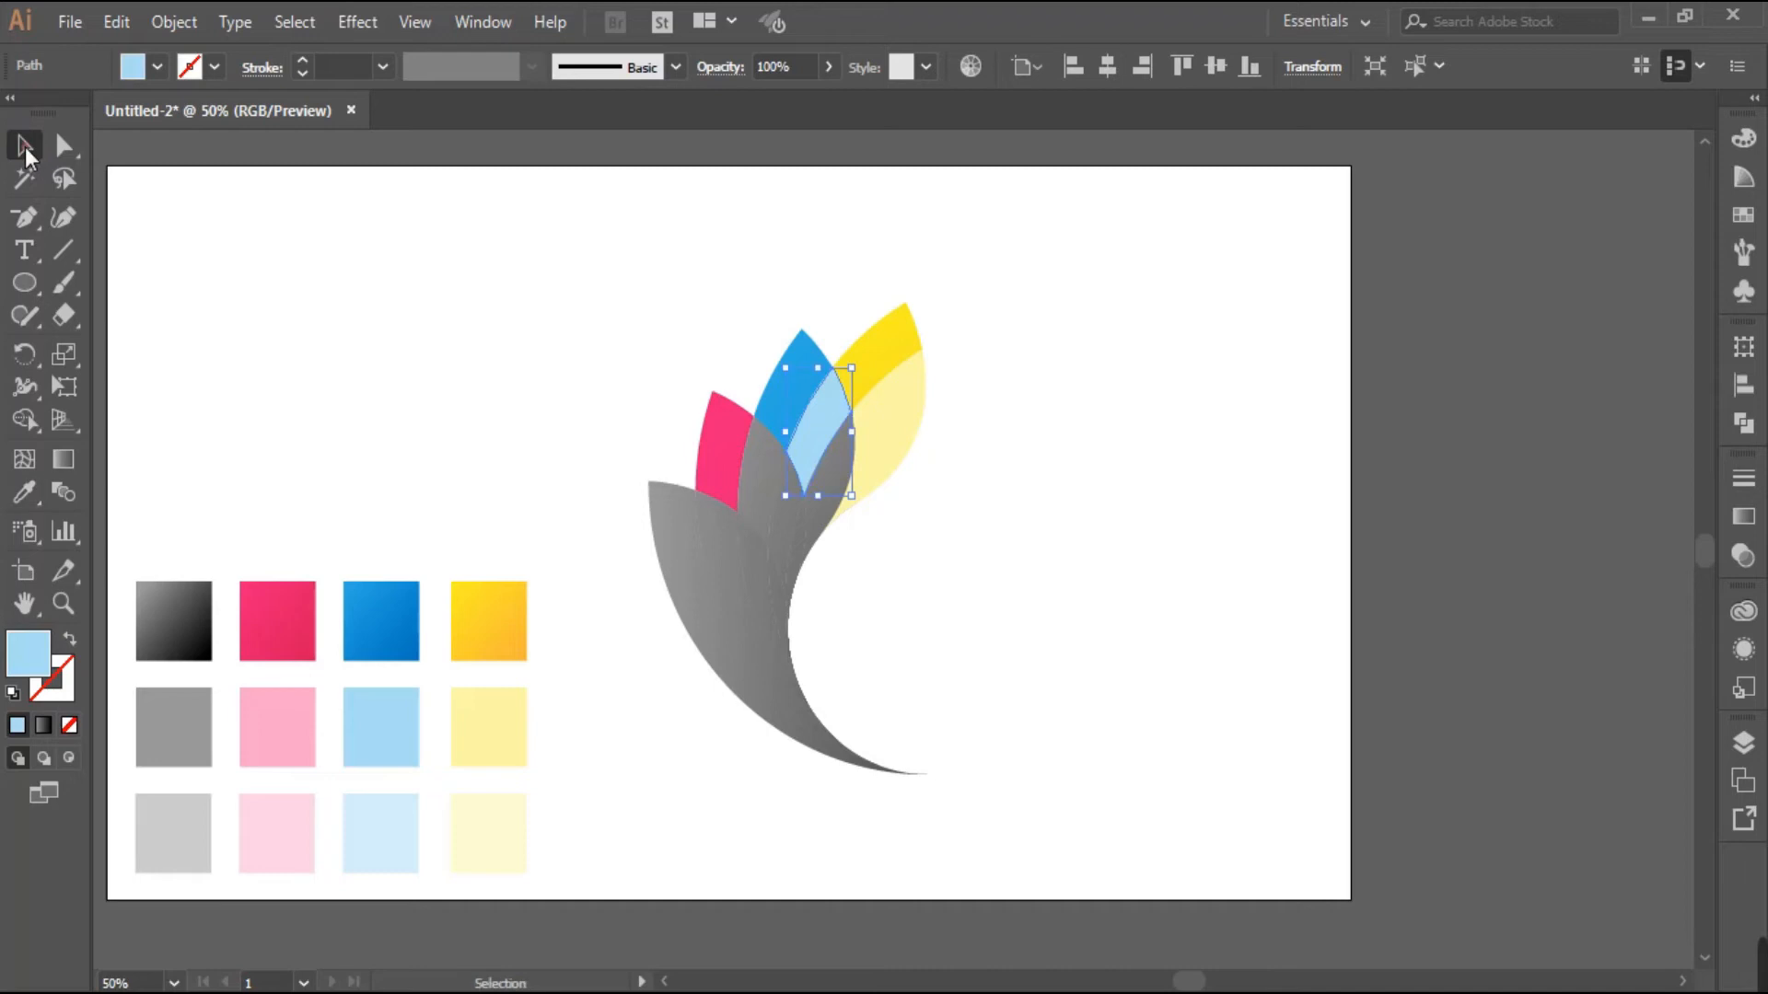
click(823, 523)
click(26, 493)
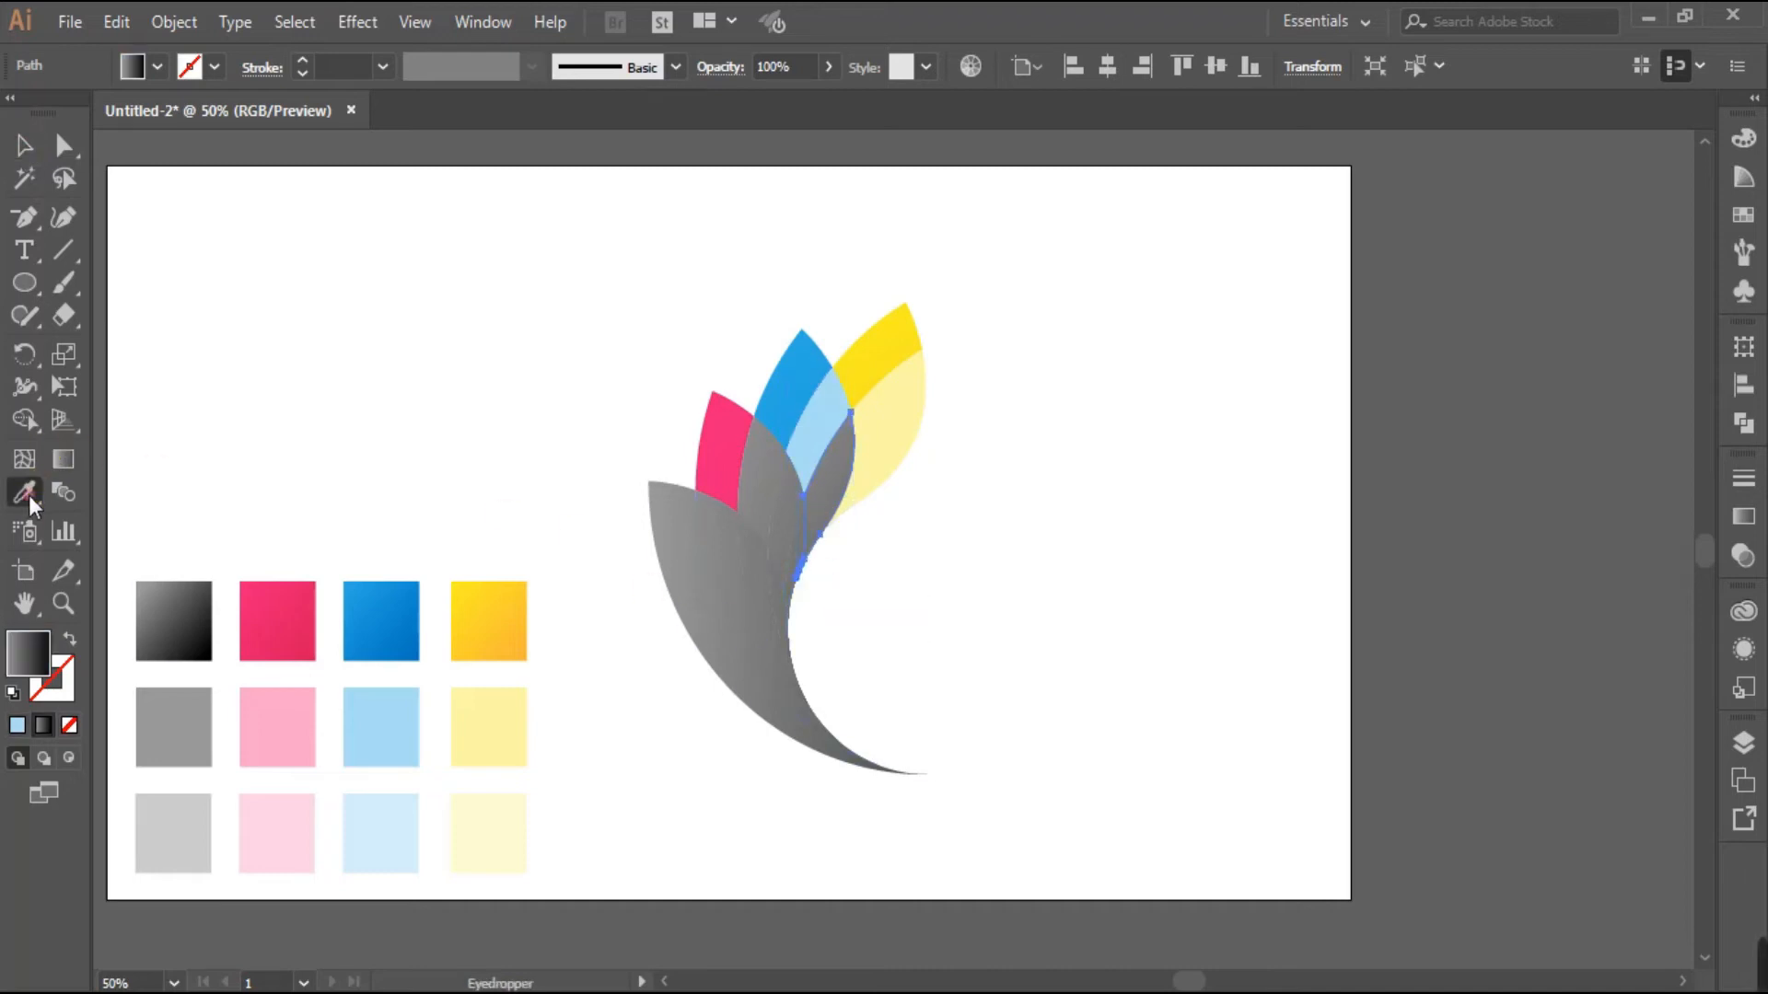
click(358, 827)
Fill the pink leaf's middle section with the medium pink tint and the section beside it with the lightest pink tint
click(24, 147)
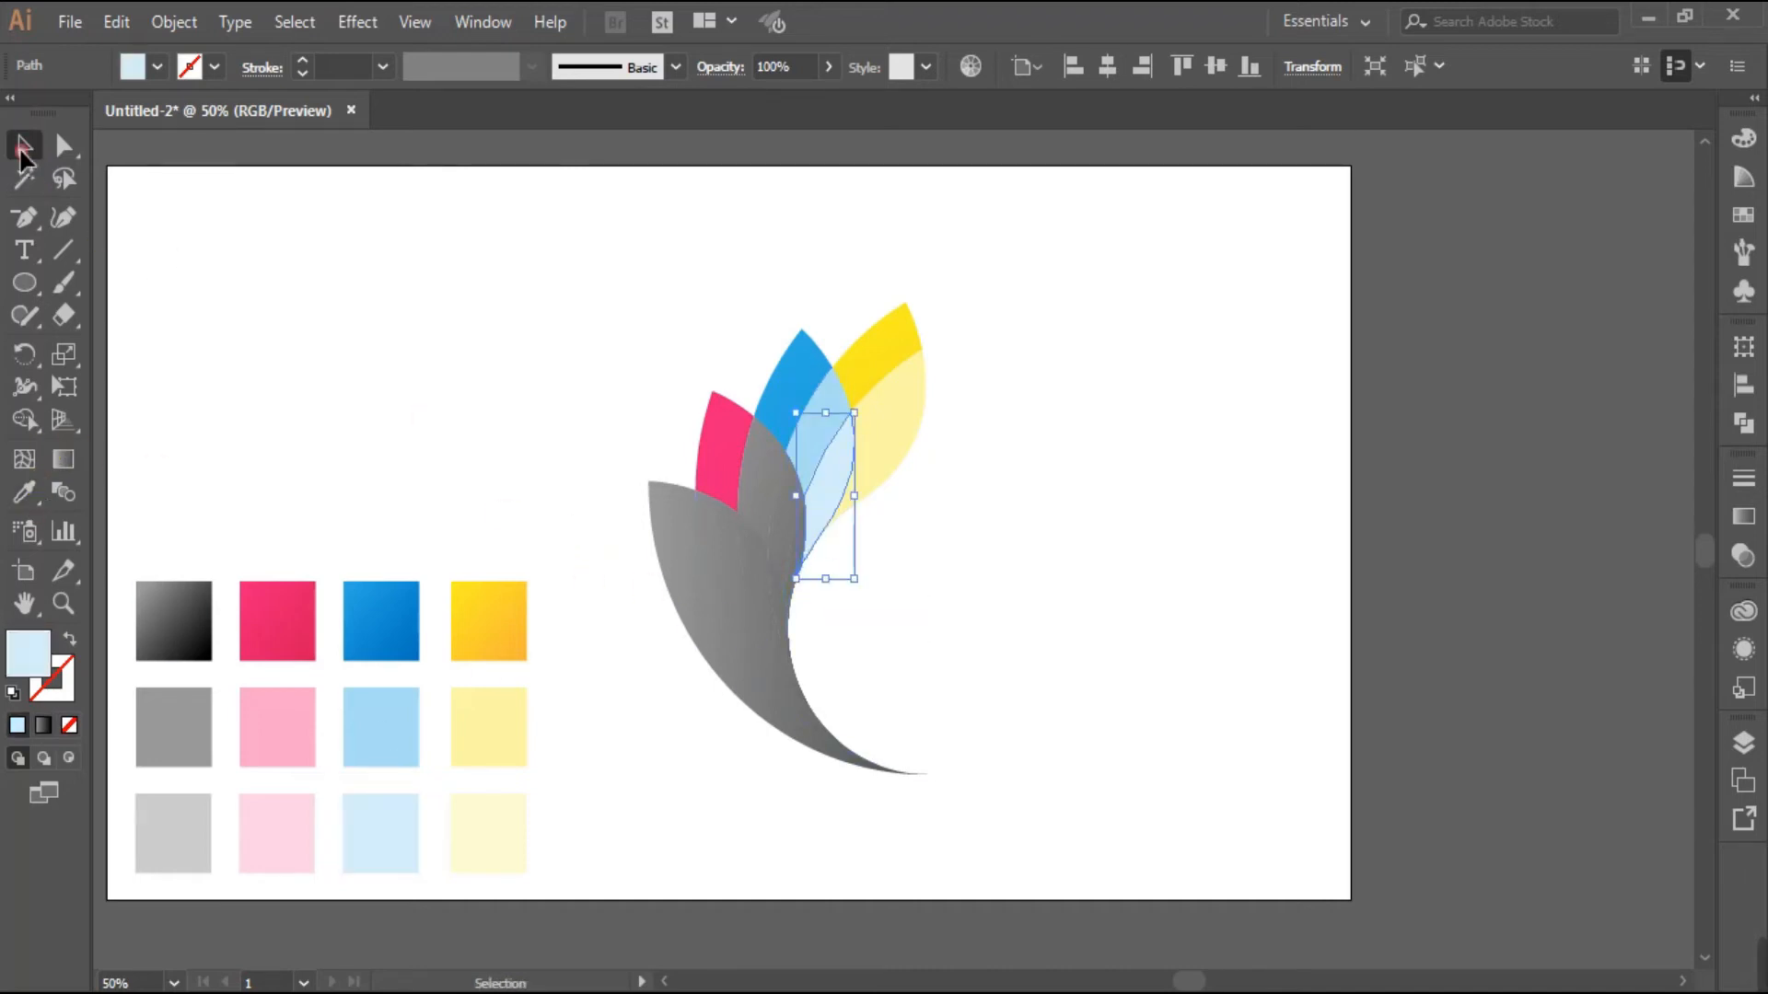
click(750, 473)
click(23, 491)
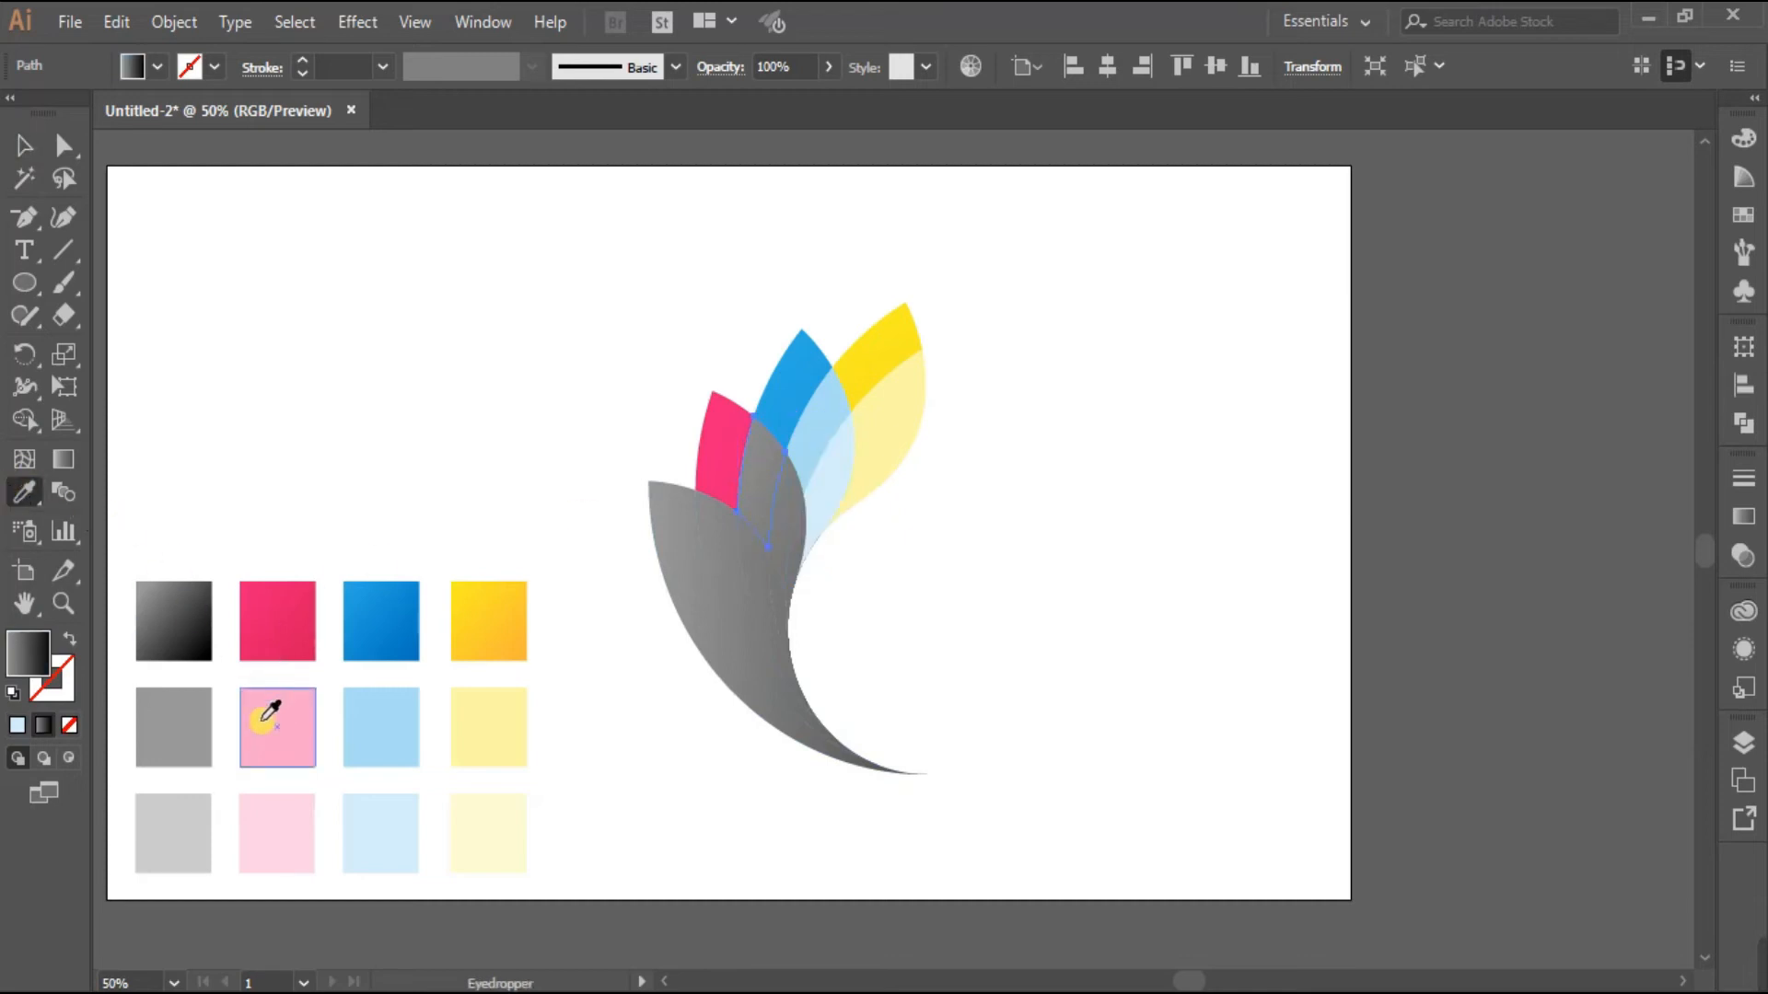
click(260, 723)
click(24, 147)
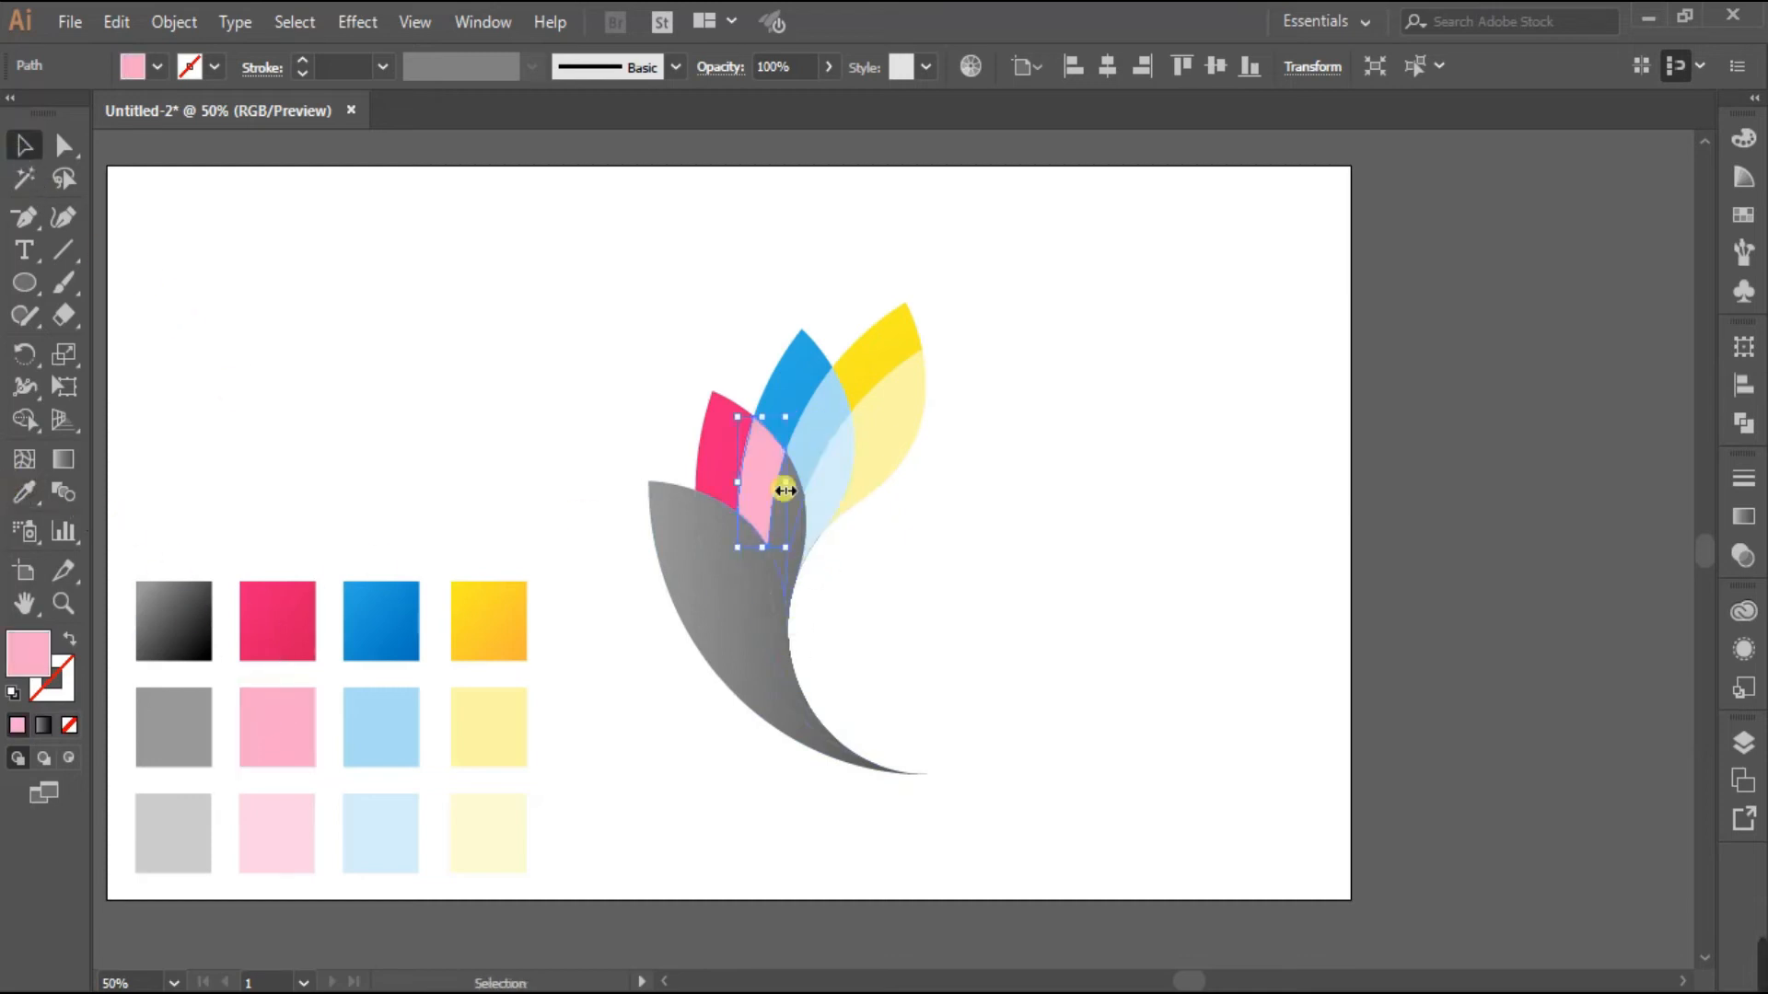
scroll(860, 620, down, 1)
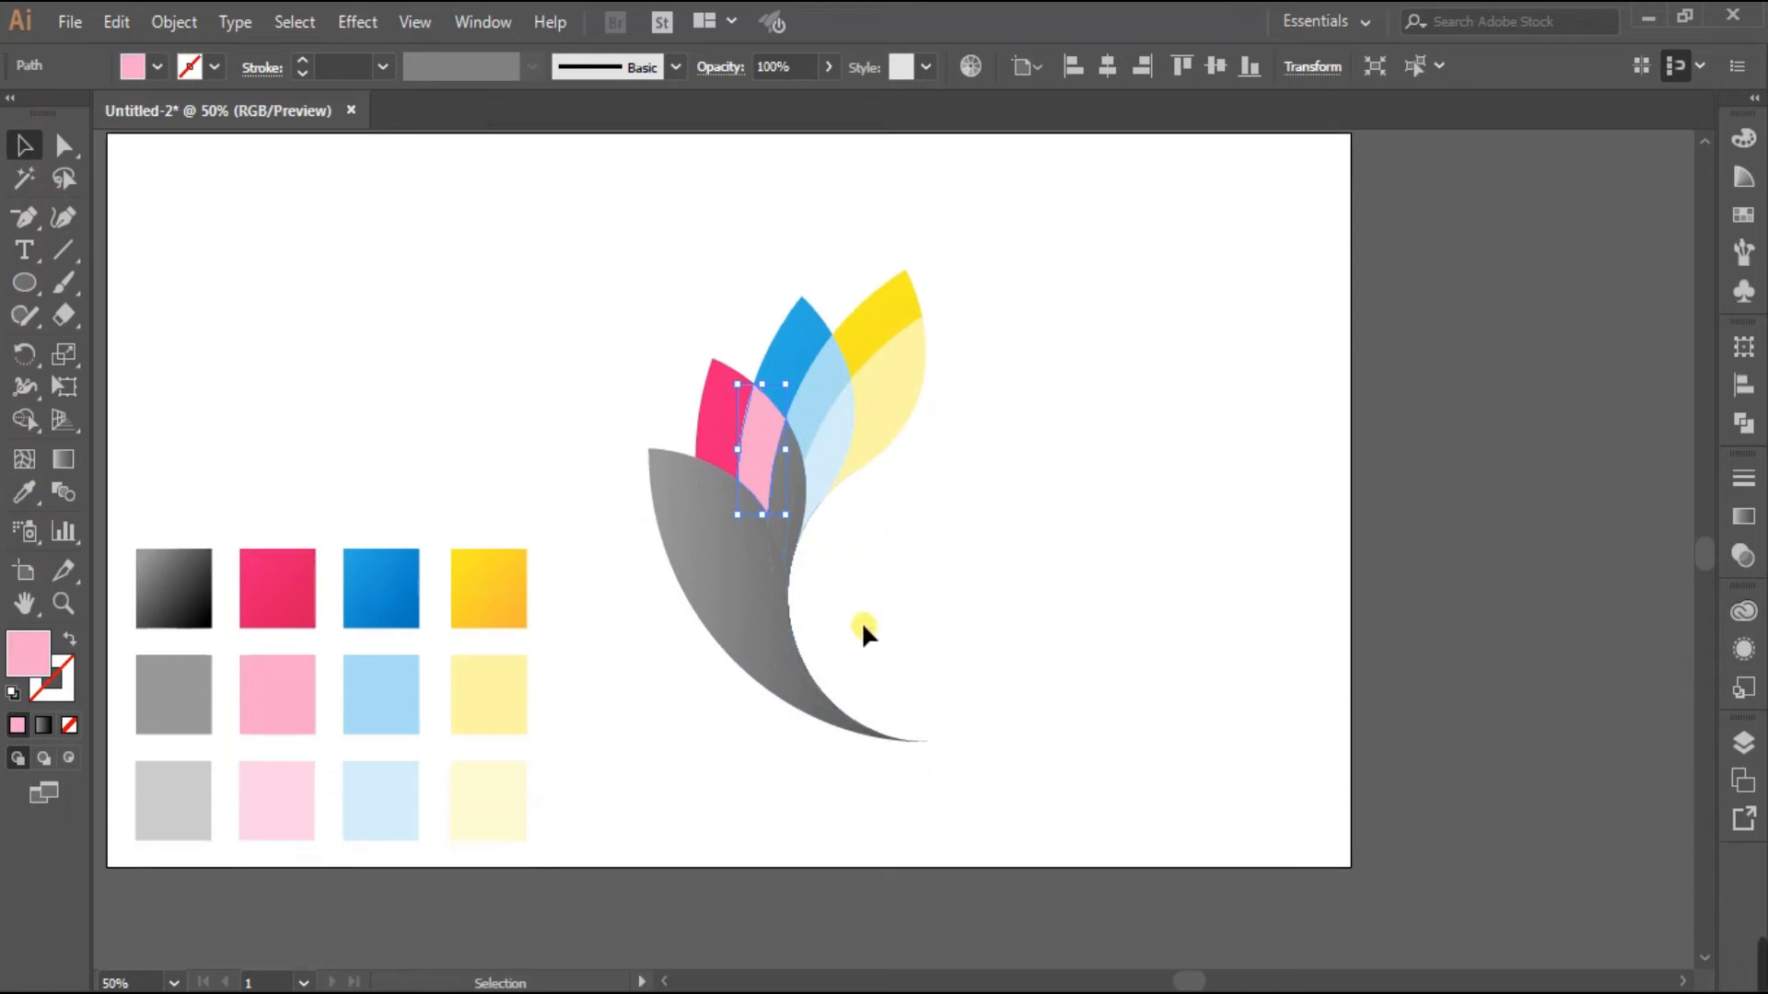
click(790, 475)
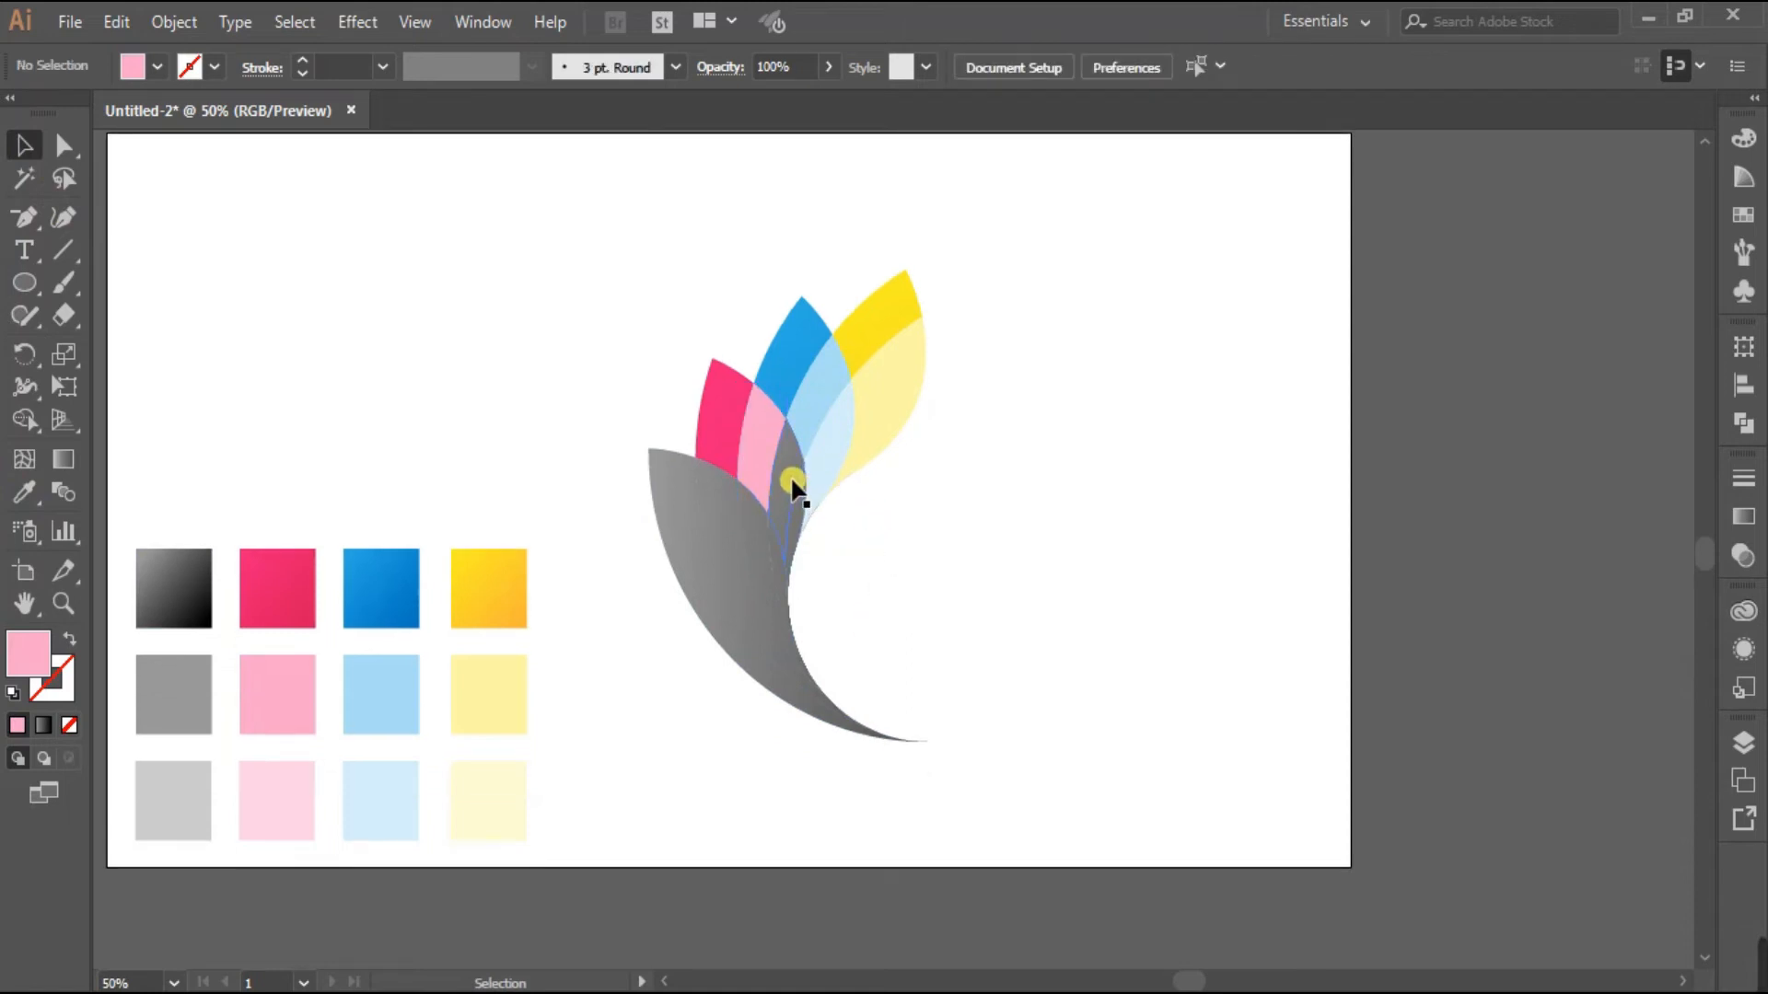
click(24, 492)
click(306, 836)
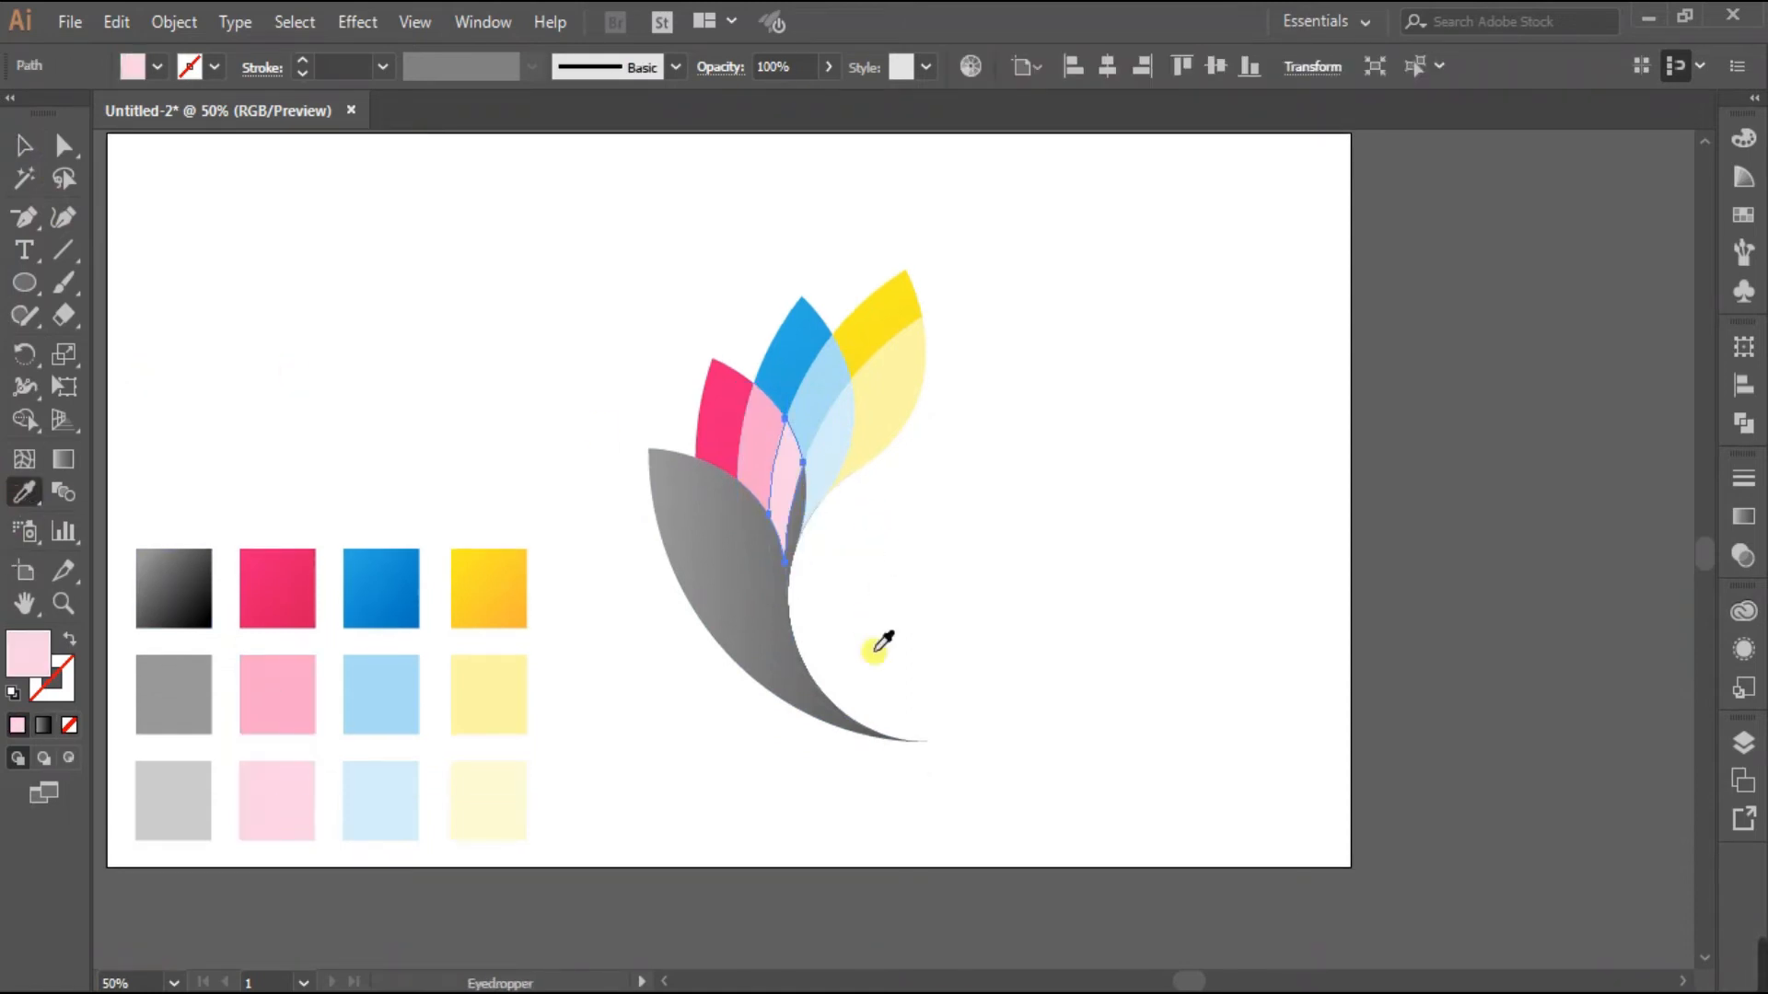
Fill the middle section of the lowest leaf with the medium gray tint from the palette
click(27, 149)
click(635, 489)
click(734, 573)
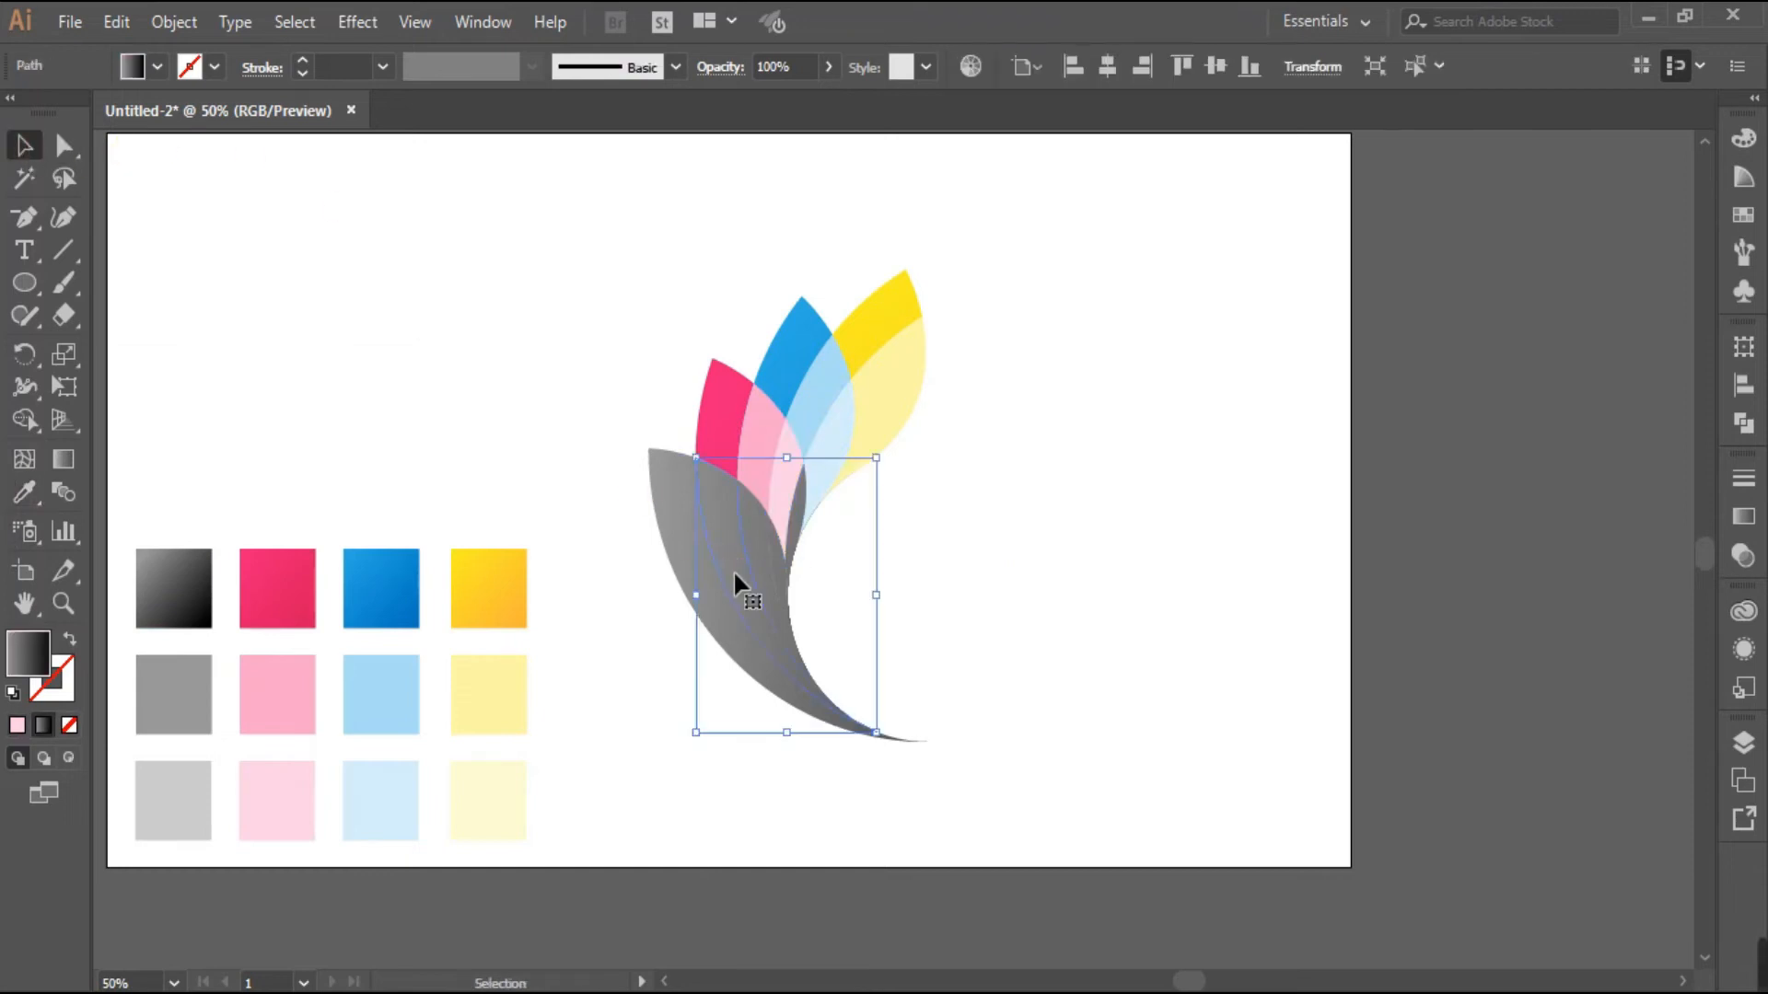
click(28, 494)
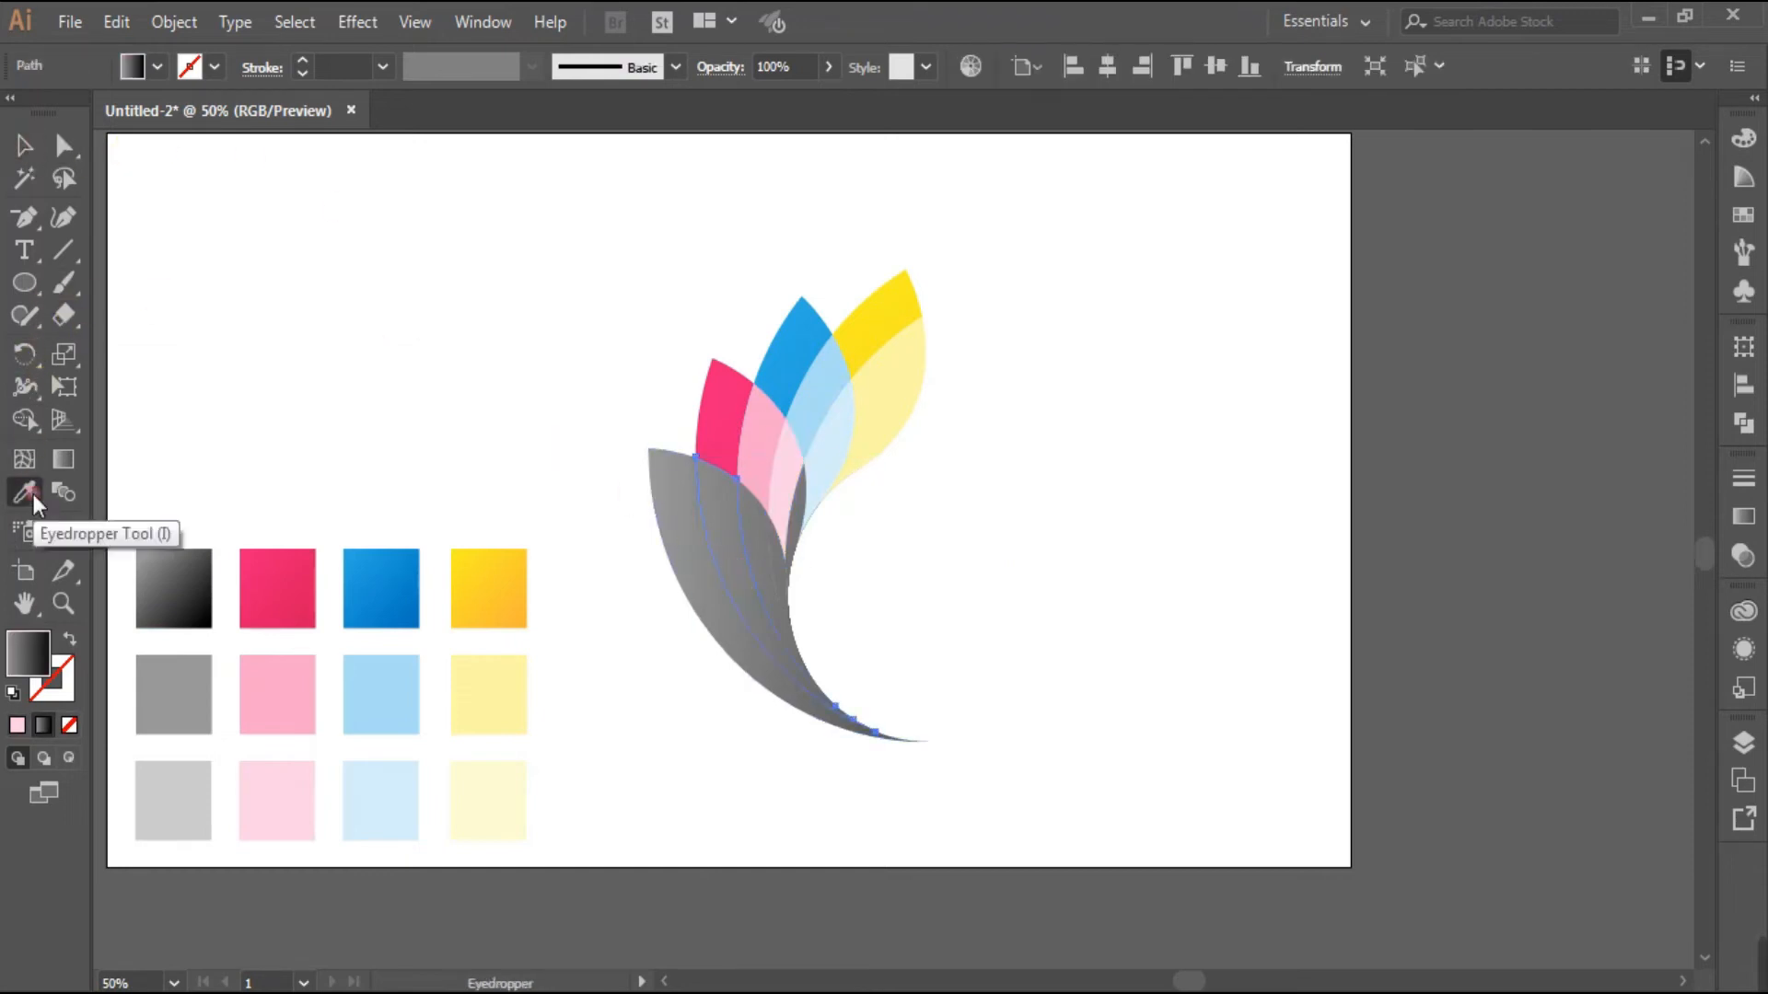
click(162, 676)
click(25, 145)
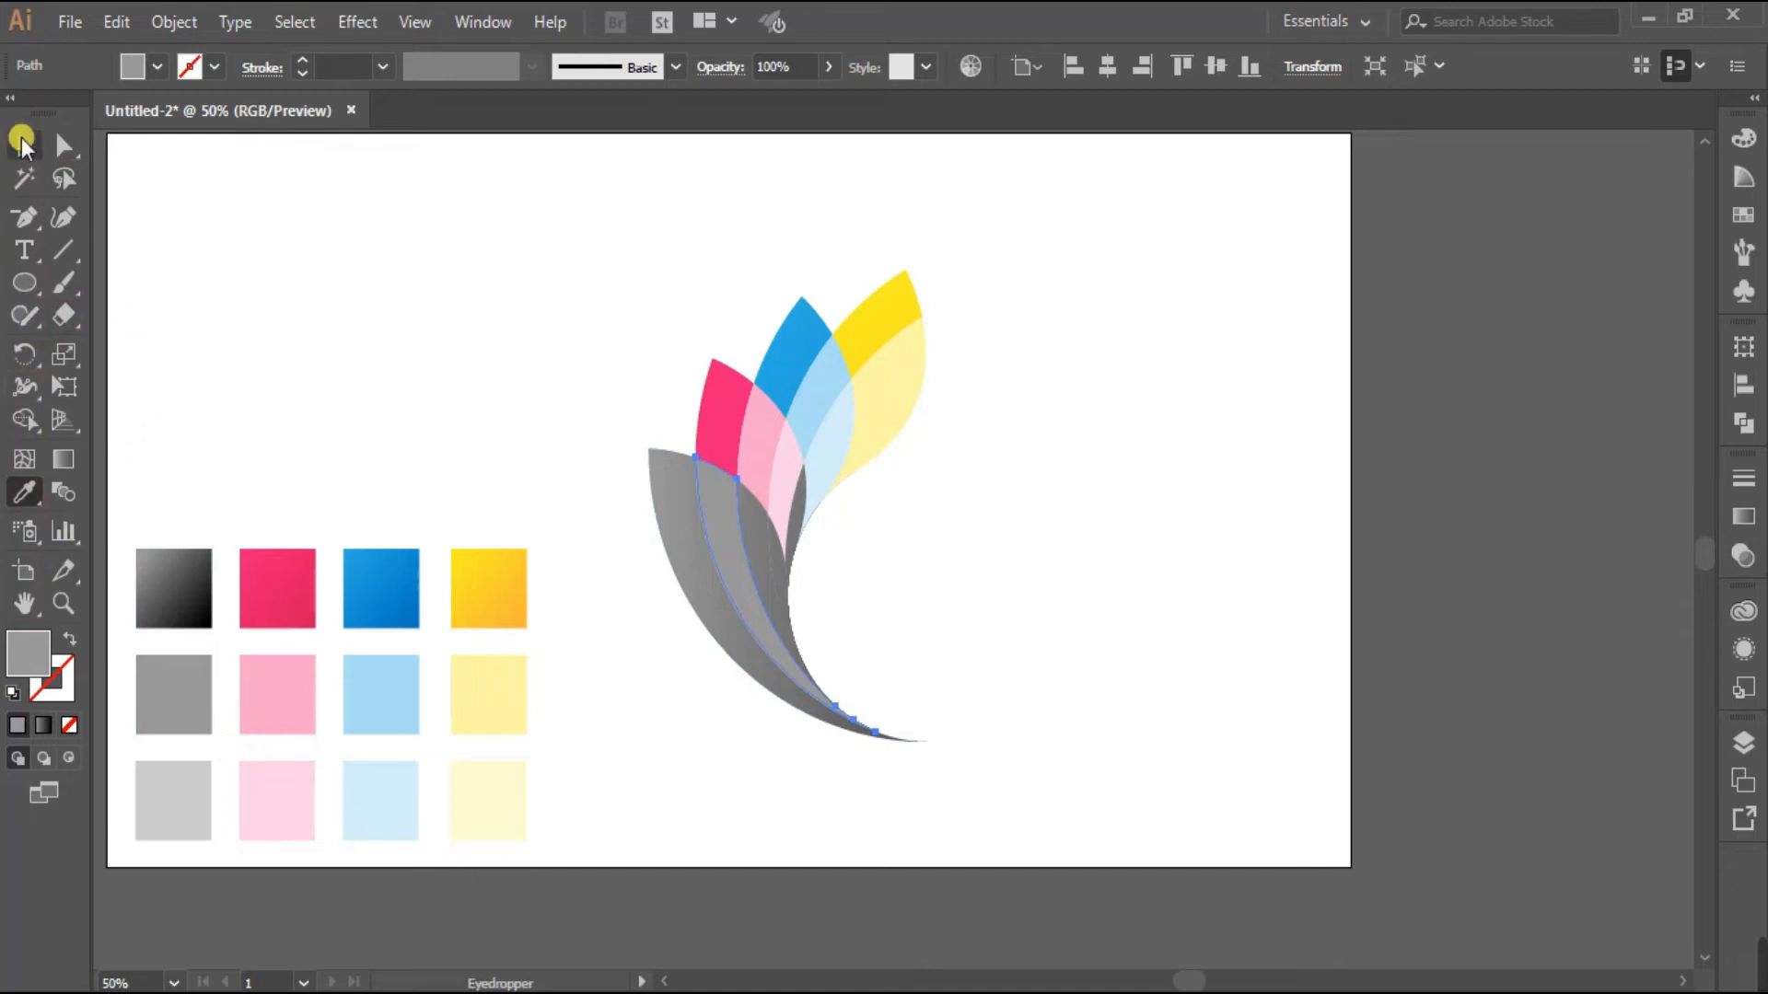
Fill the section beside the lowest leaf's medium gray section with the lightest gray tint from the palette
click(431, 485)
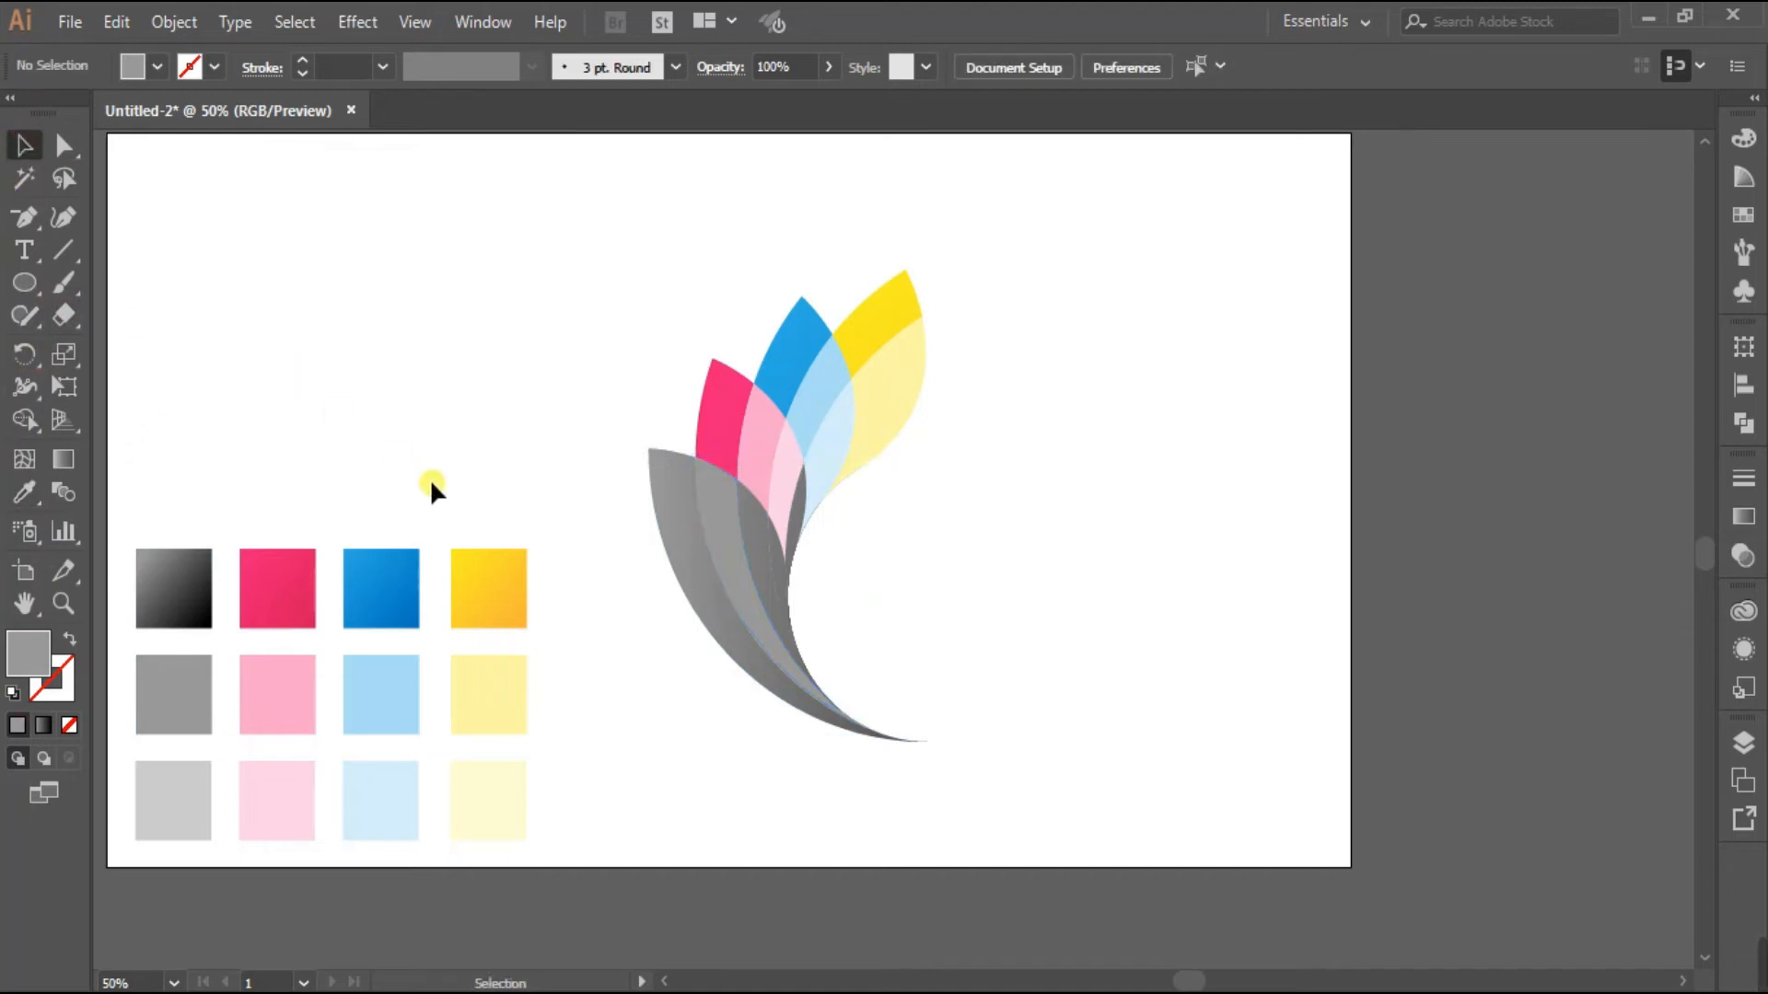
click(762, 554)
click(31, 489)
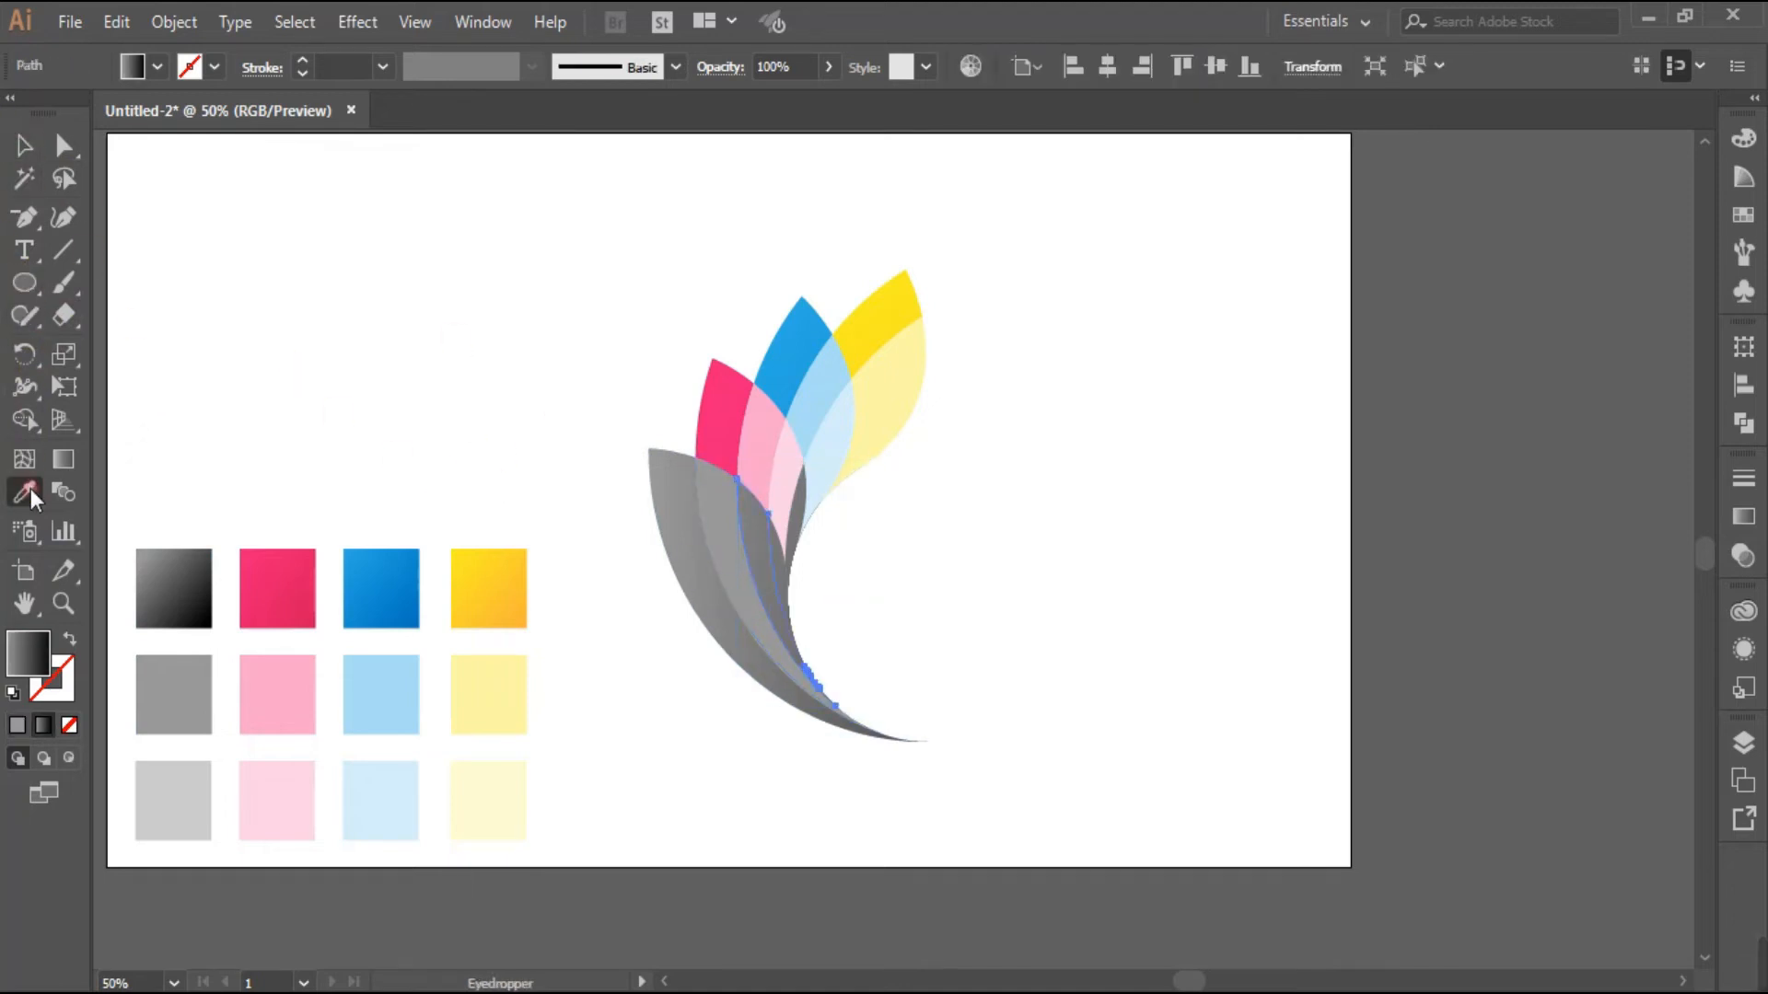
click(155, 789)
click(22, 147)
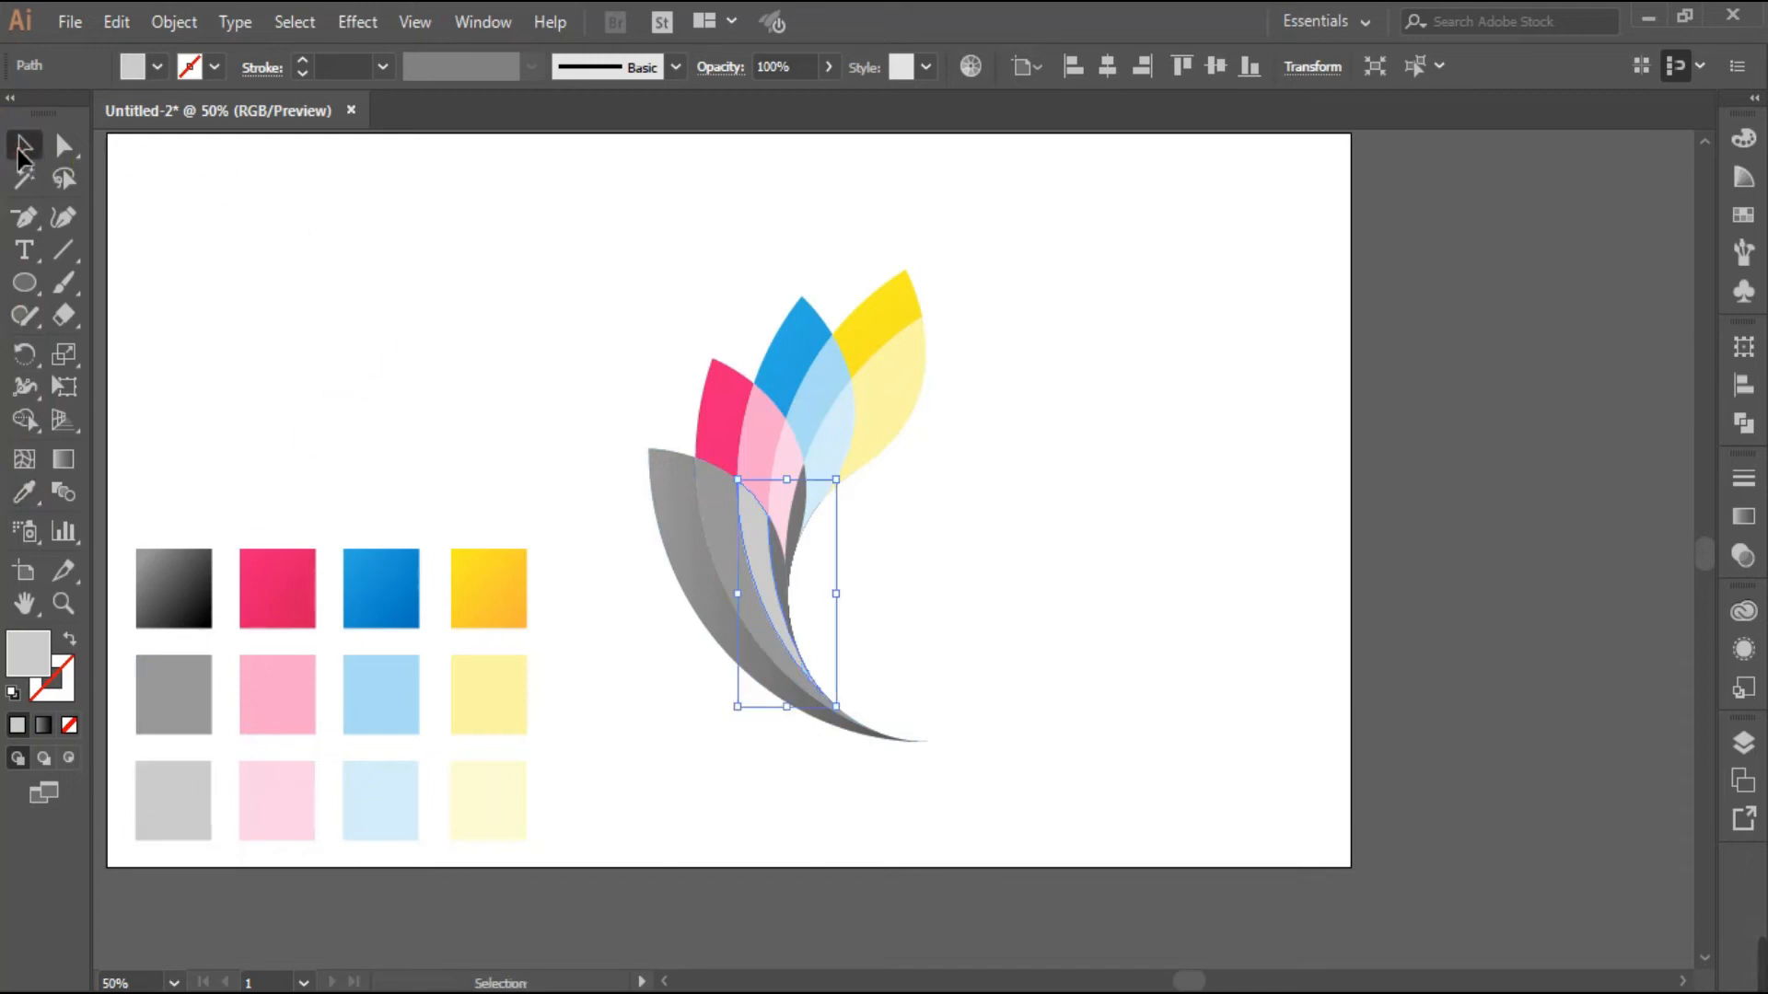
click(406, 384)
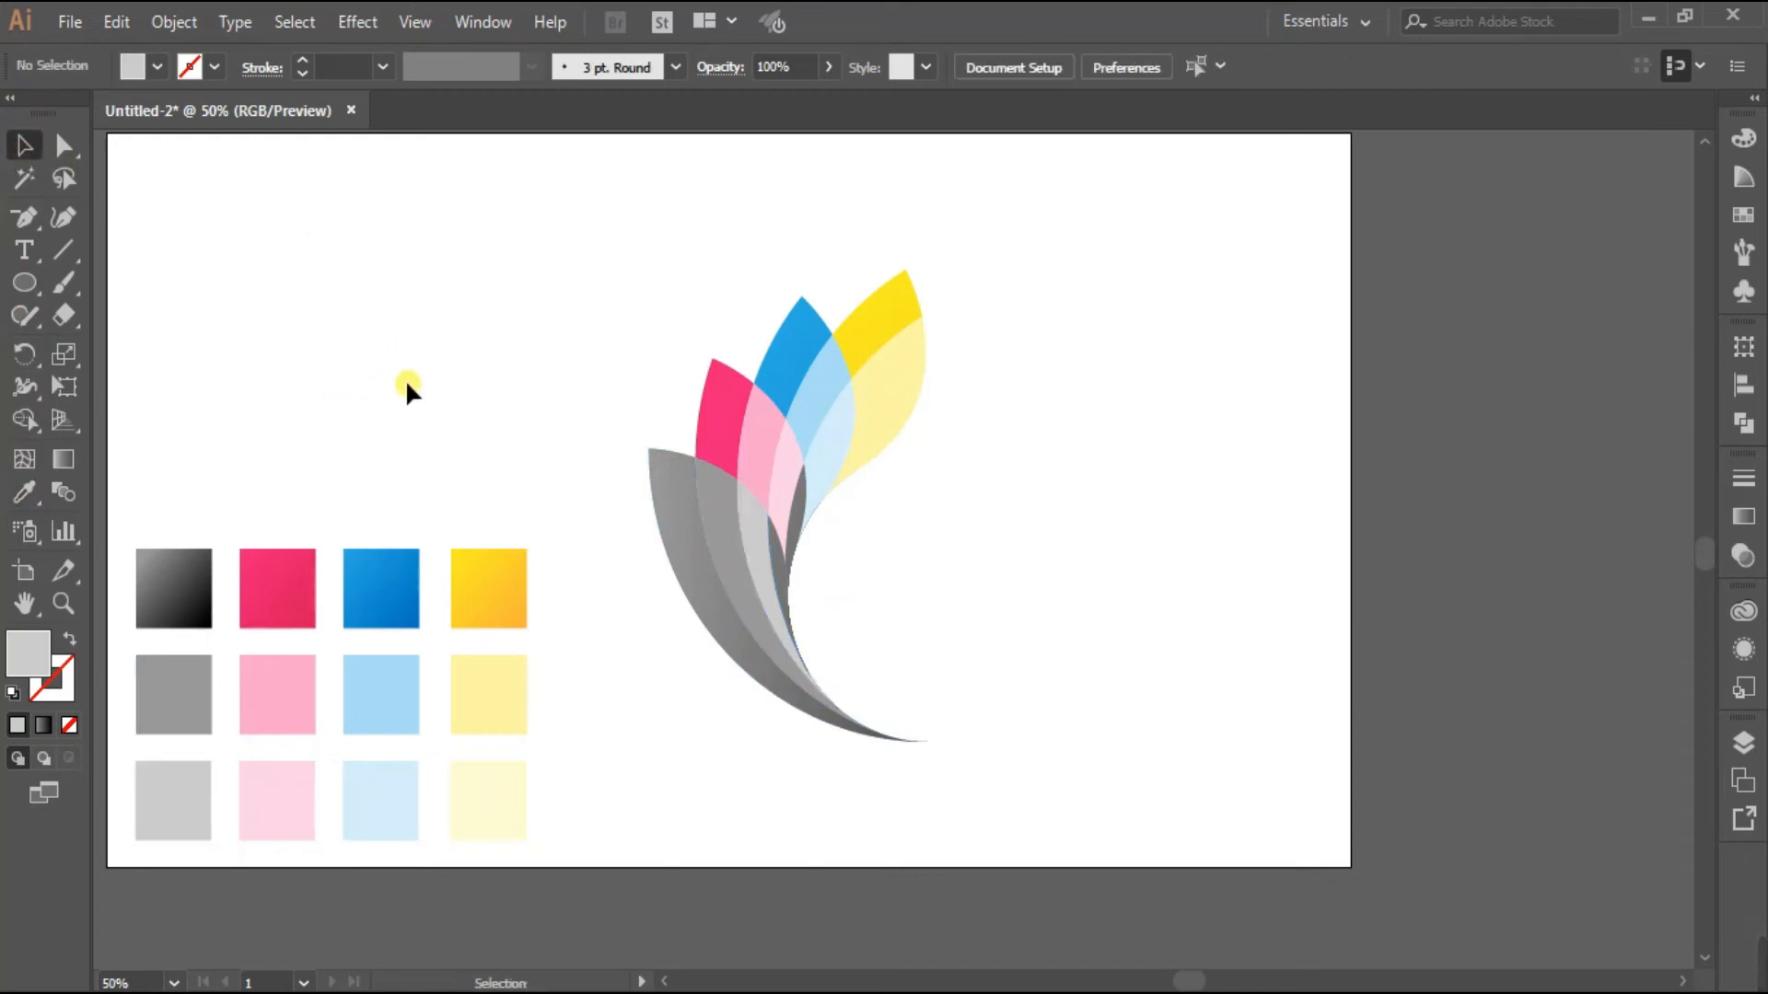
Fill the narrow dark section along the gray leaf's inner edge with light gray E0E0E0, starting from the lightest gray palette tint
click(781, 576)
click(859, 573)
click(790, 591)
click(831, 606)
click(771, 545)
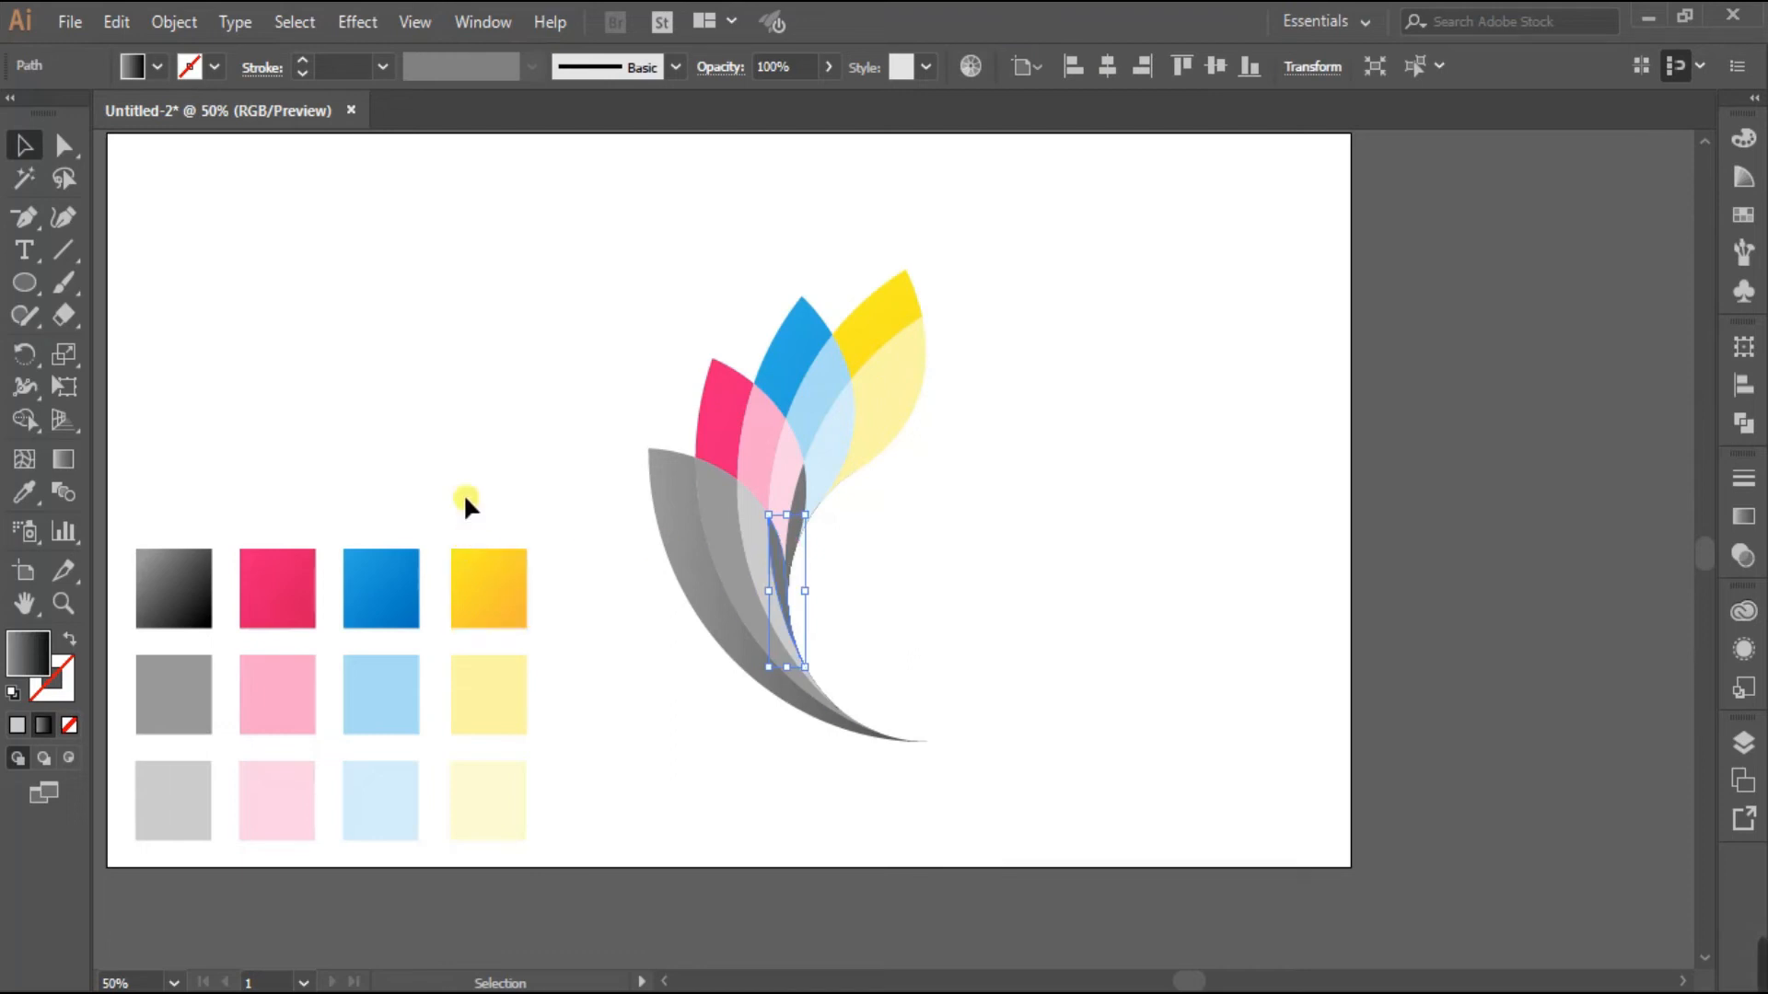
click(24, 493)
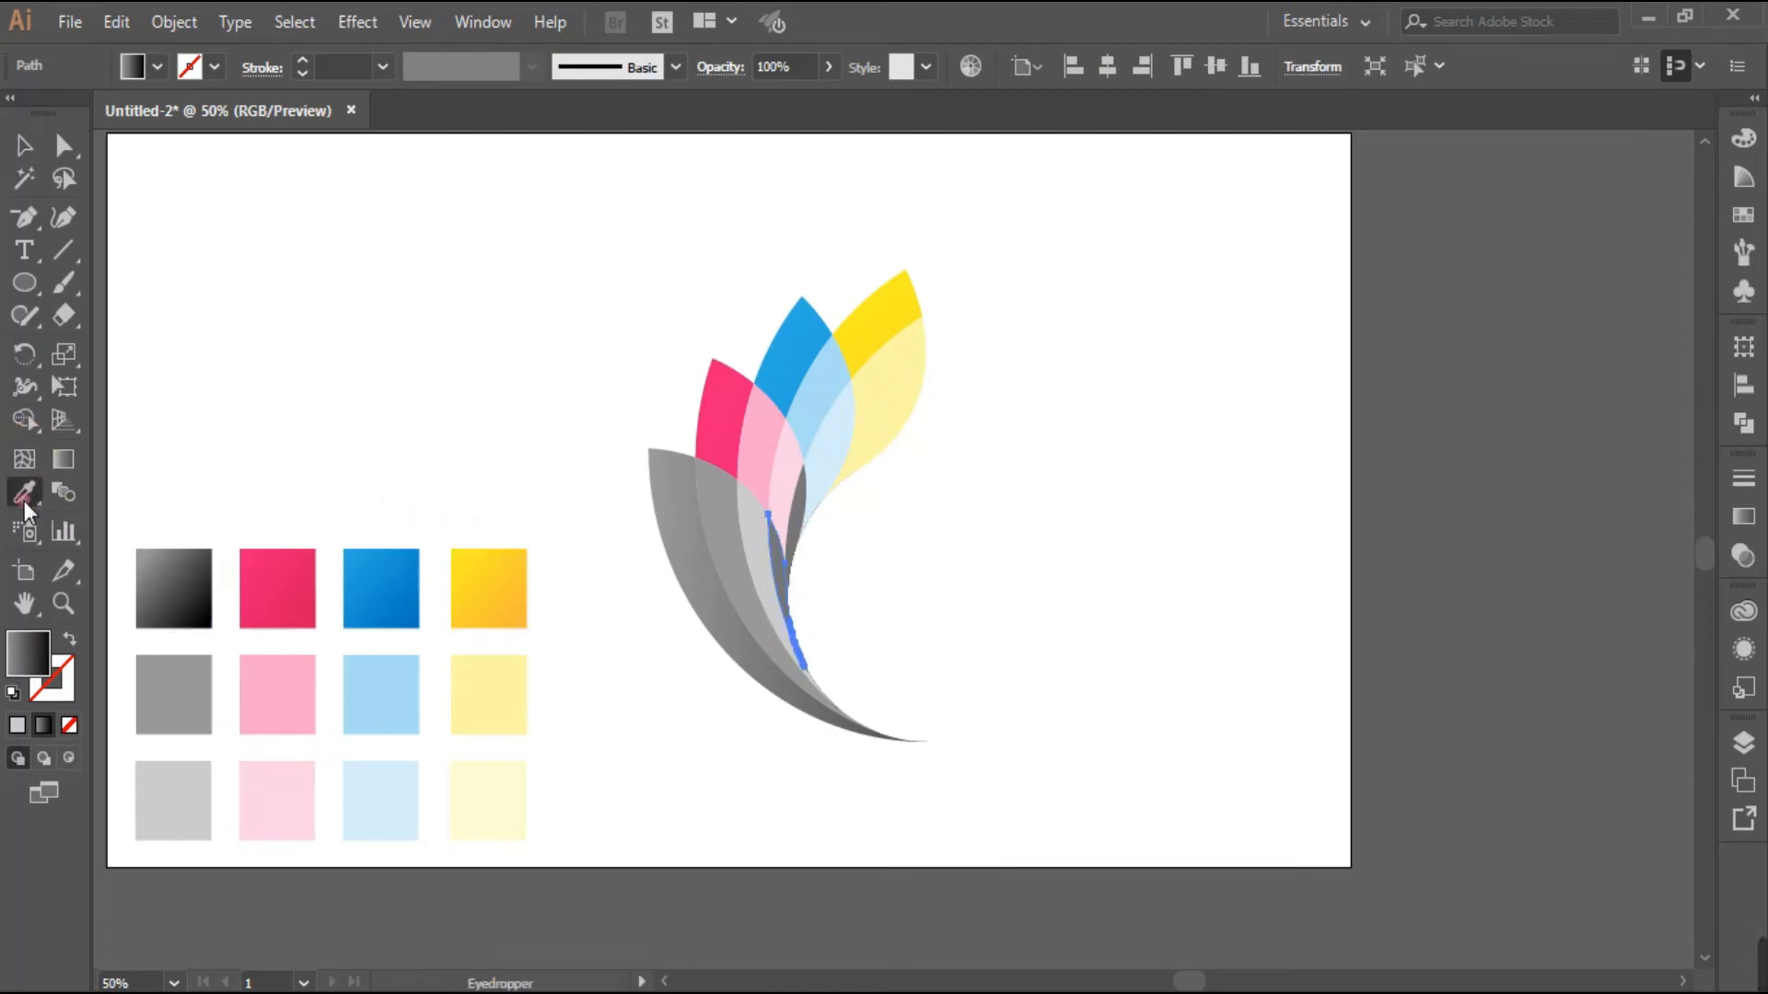
click(192, 808)
double_click(28, 654)
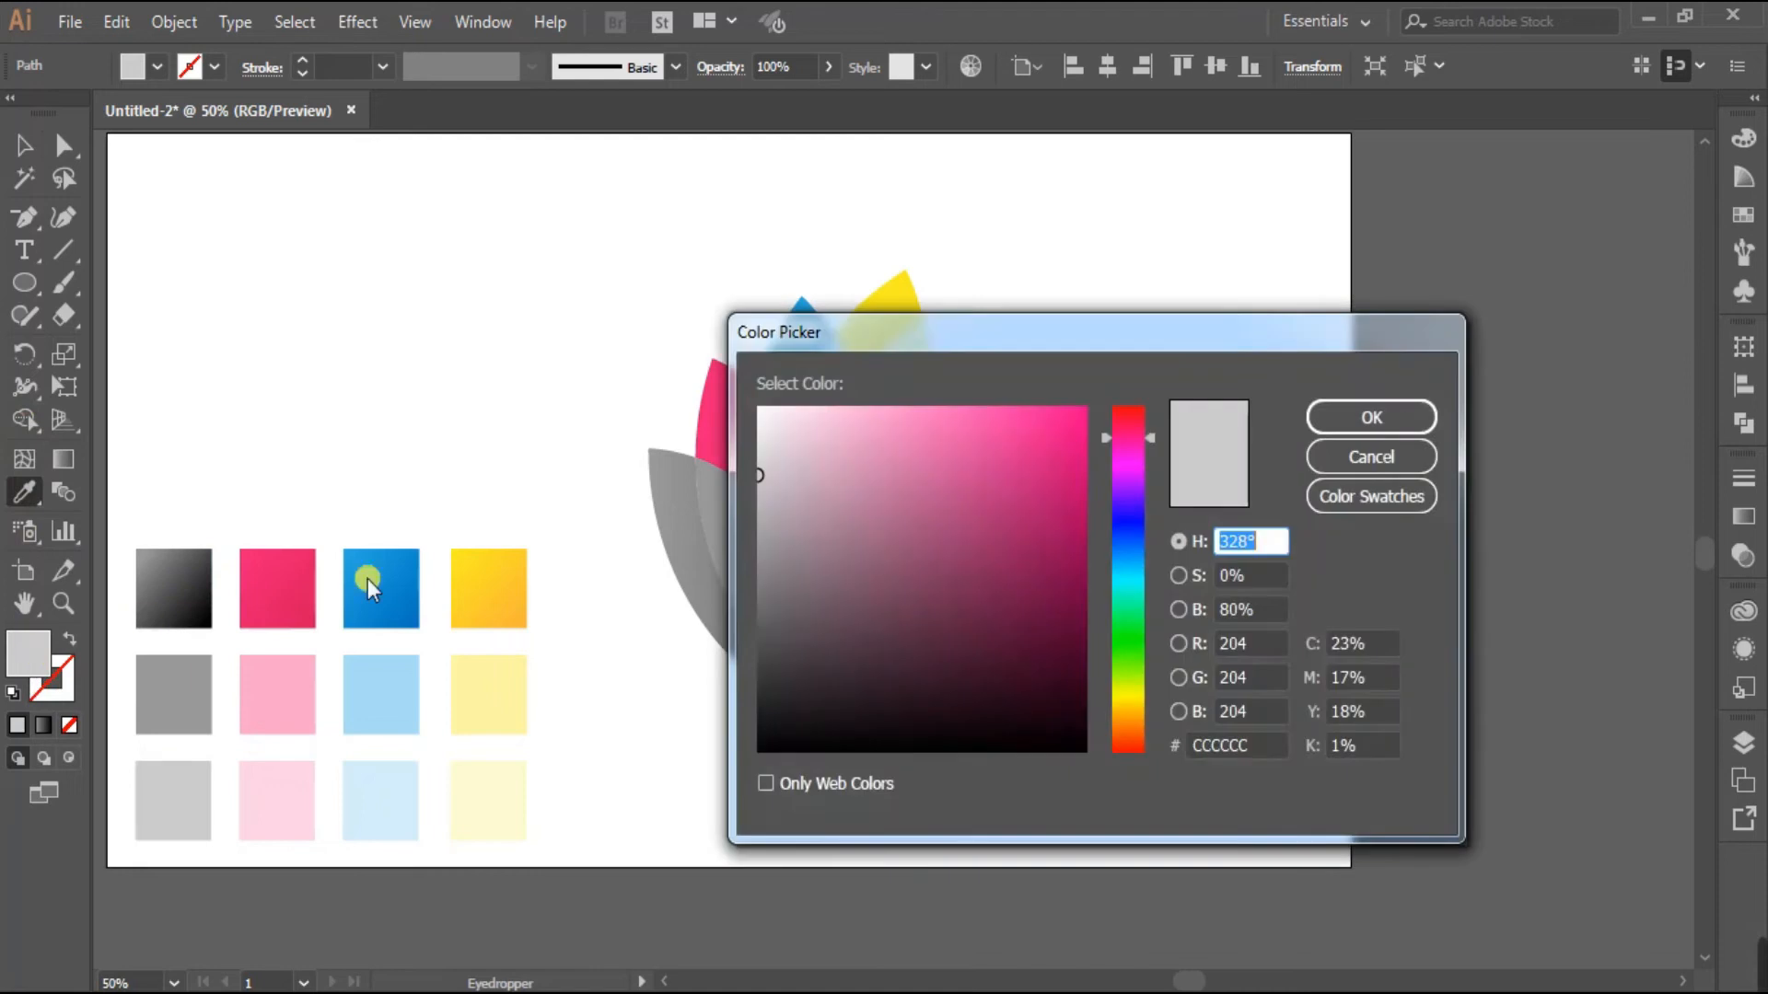
click(756, 447)
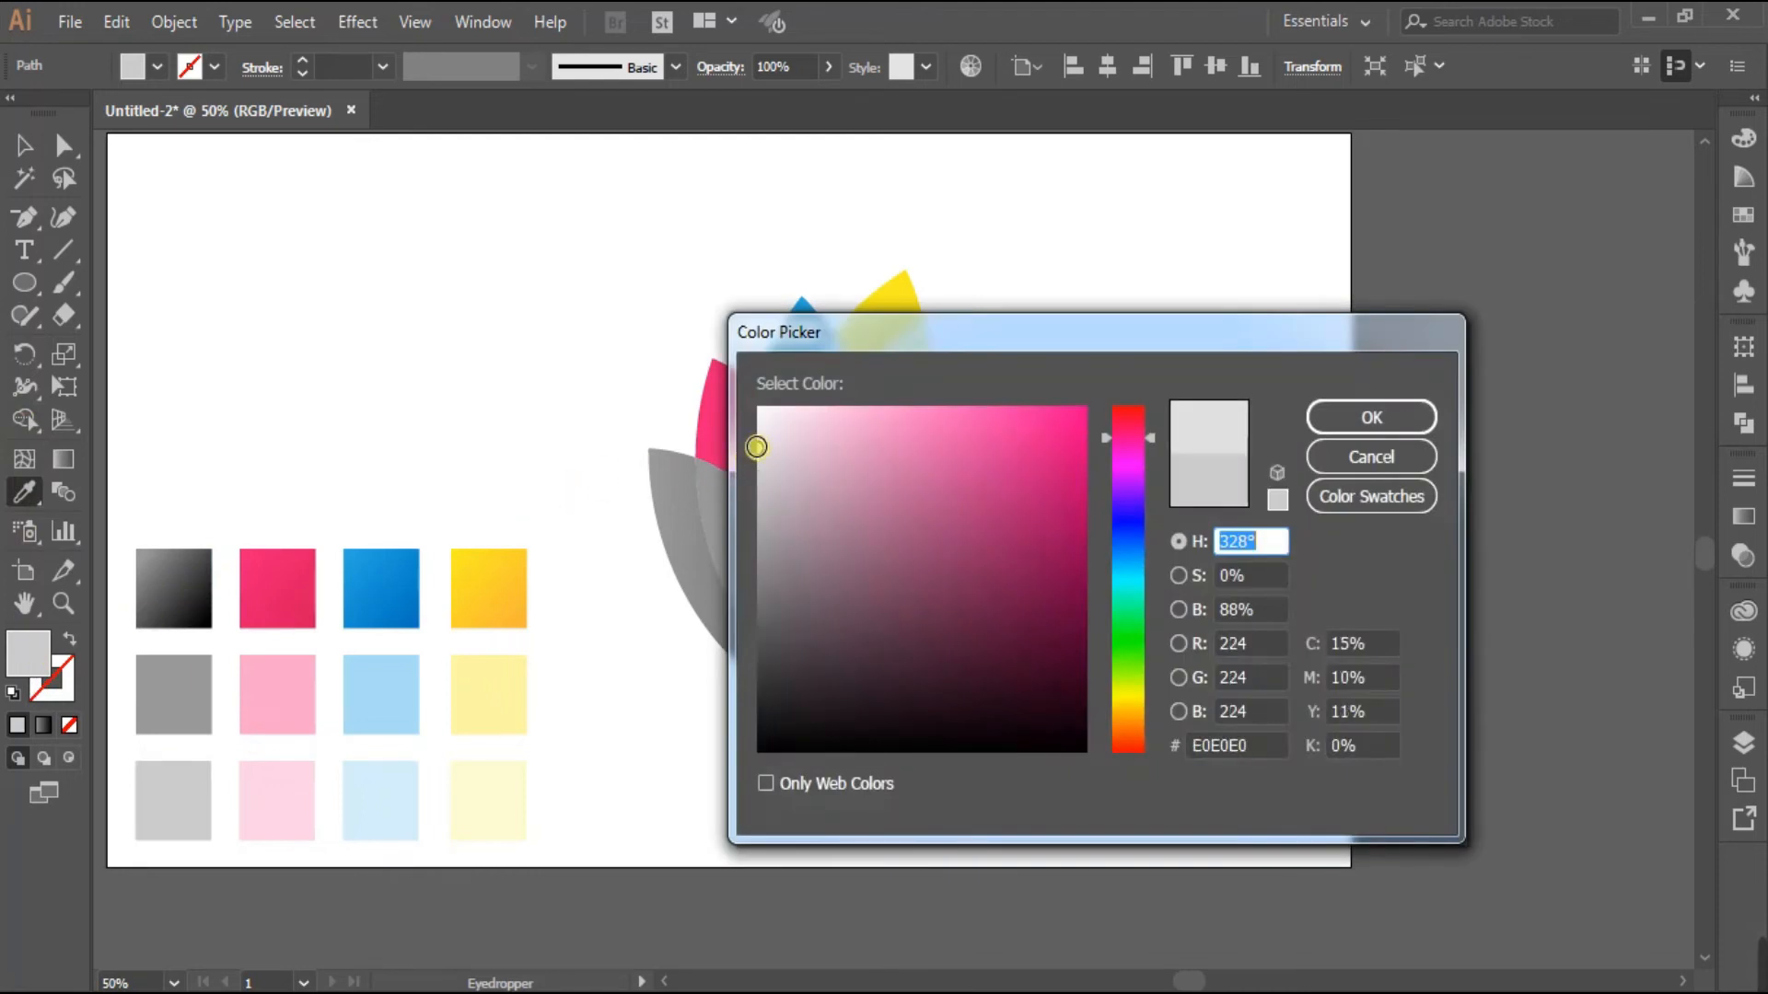
click(1371, 417)
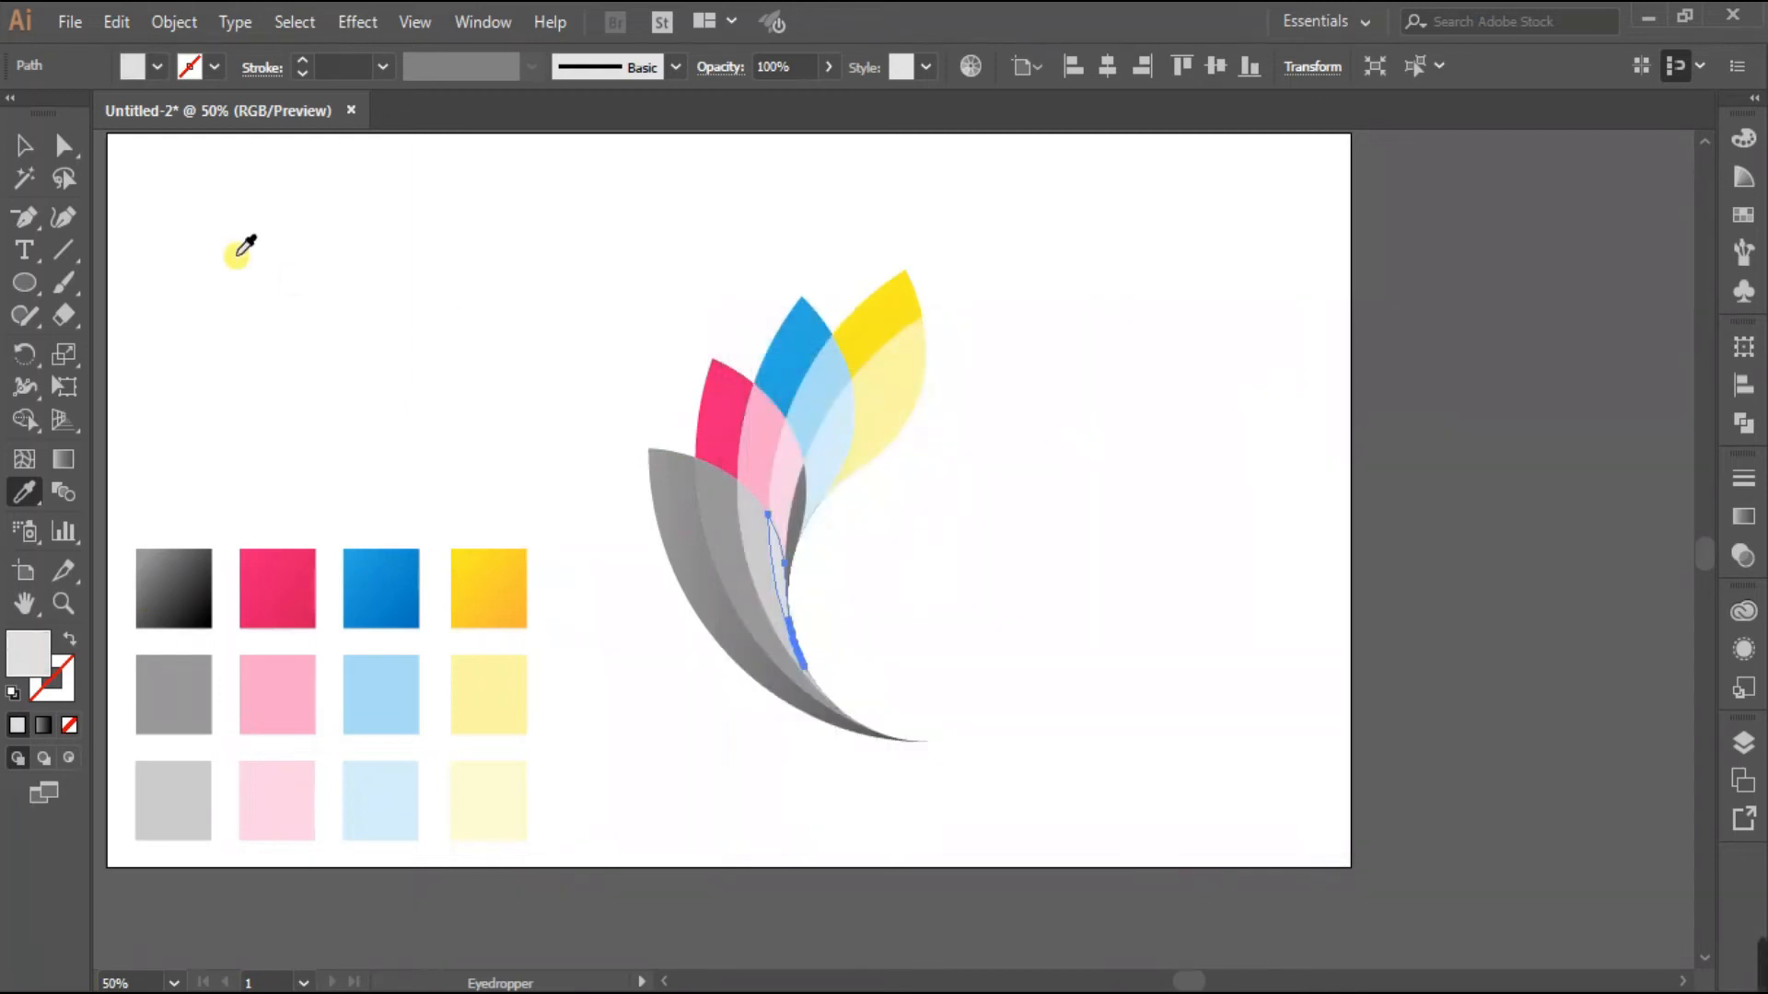
click(33, 154)
click(463, 429)
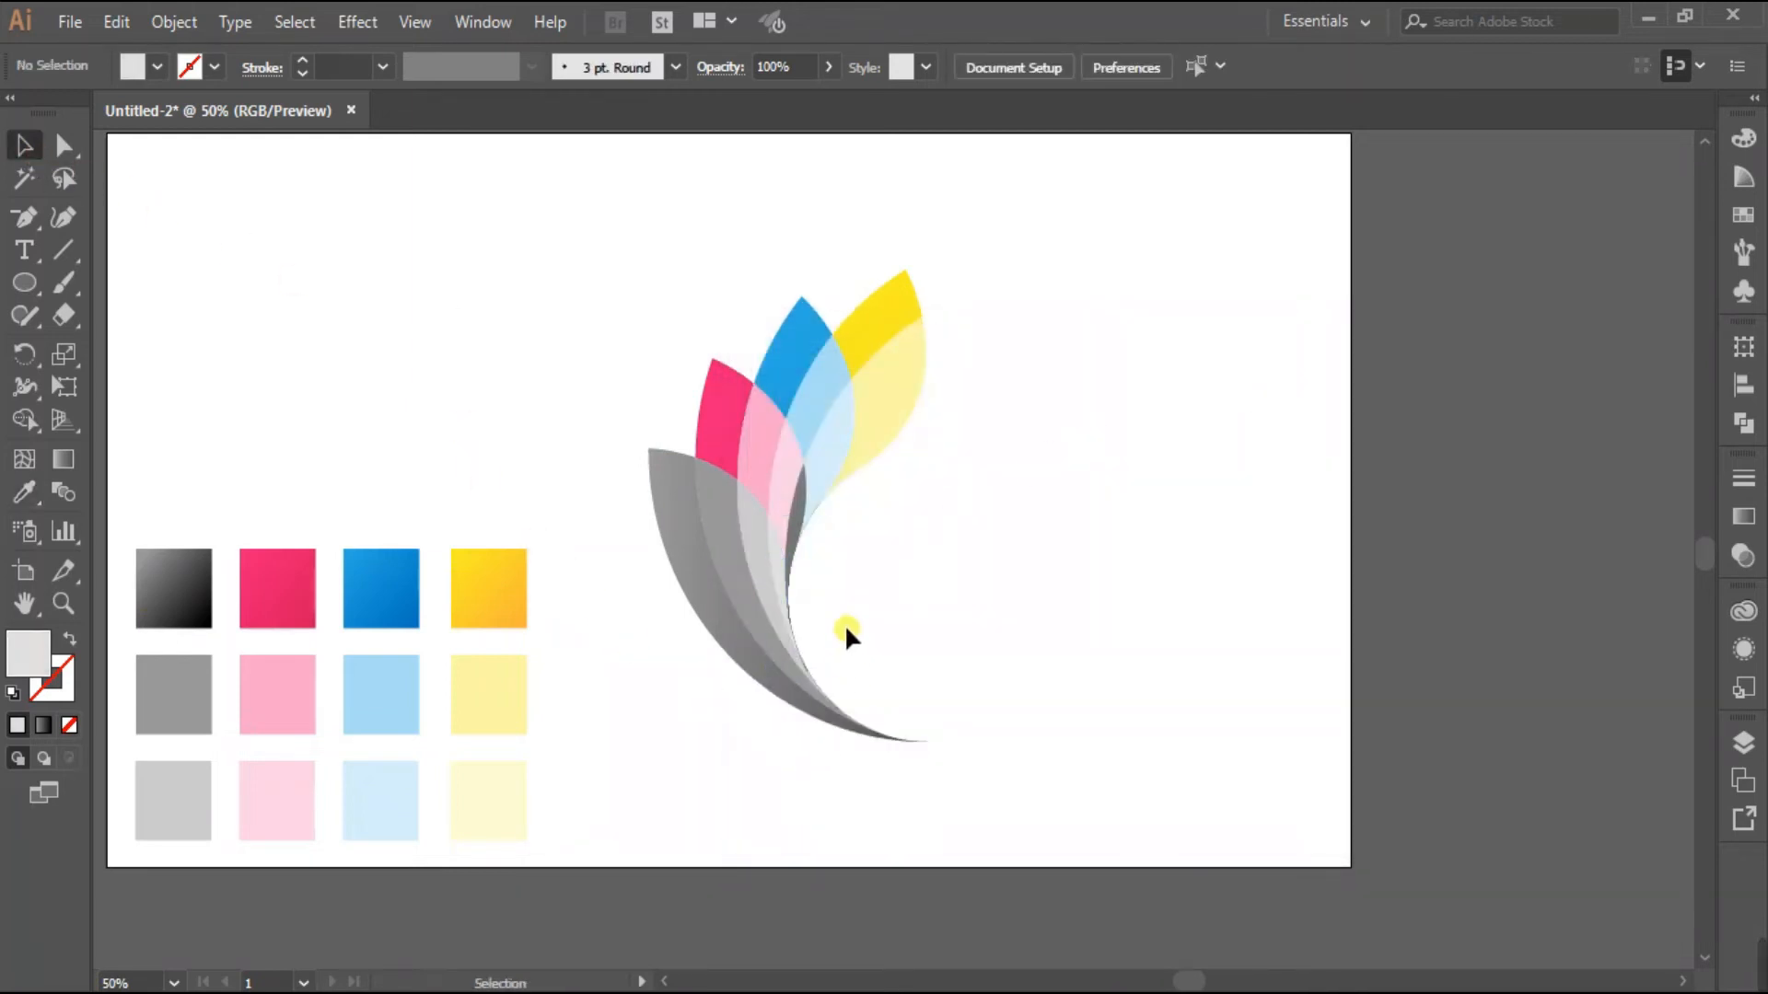
Fill the dark section between the pink and blue leaves with pale pink F9E4EE, starting from the lightest pink palette tint
click(798, 529)
click(25, 493)
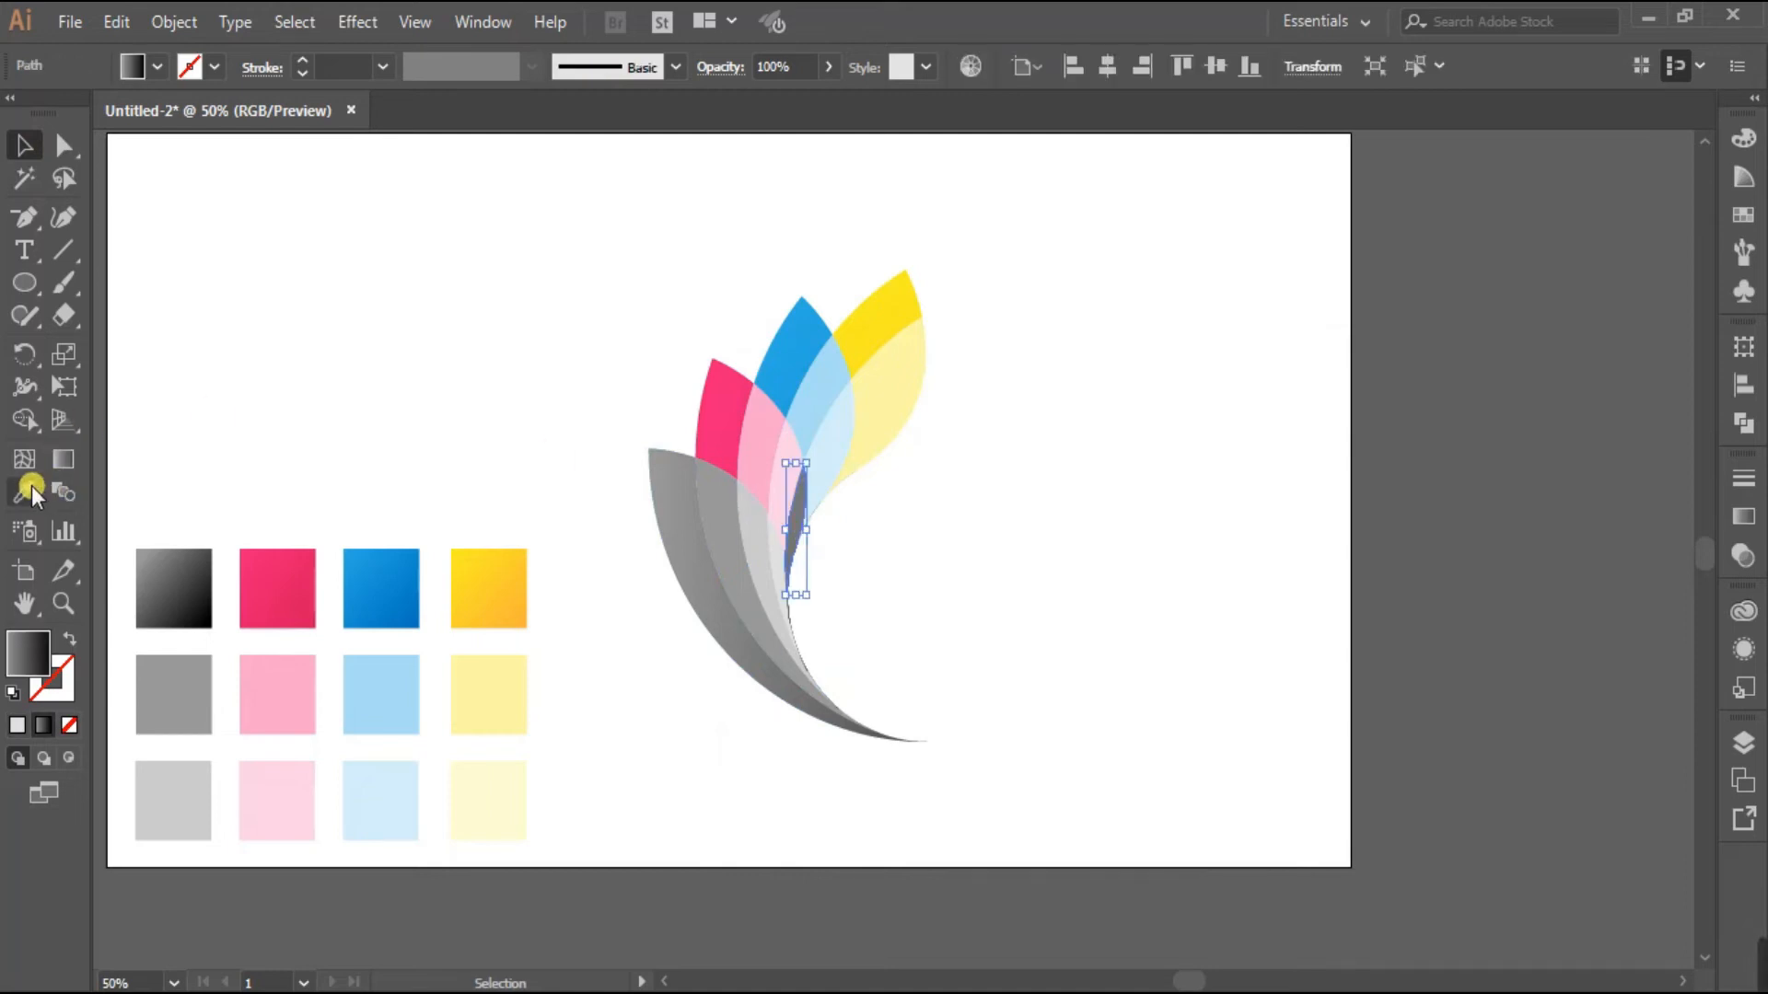
click(267, 806)
double_click(32, 659)
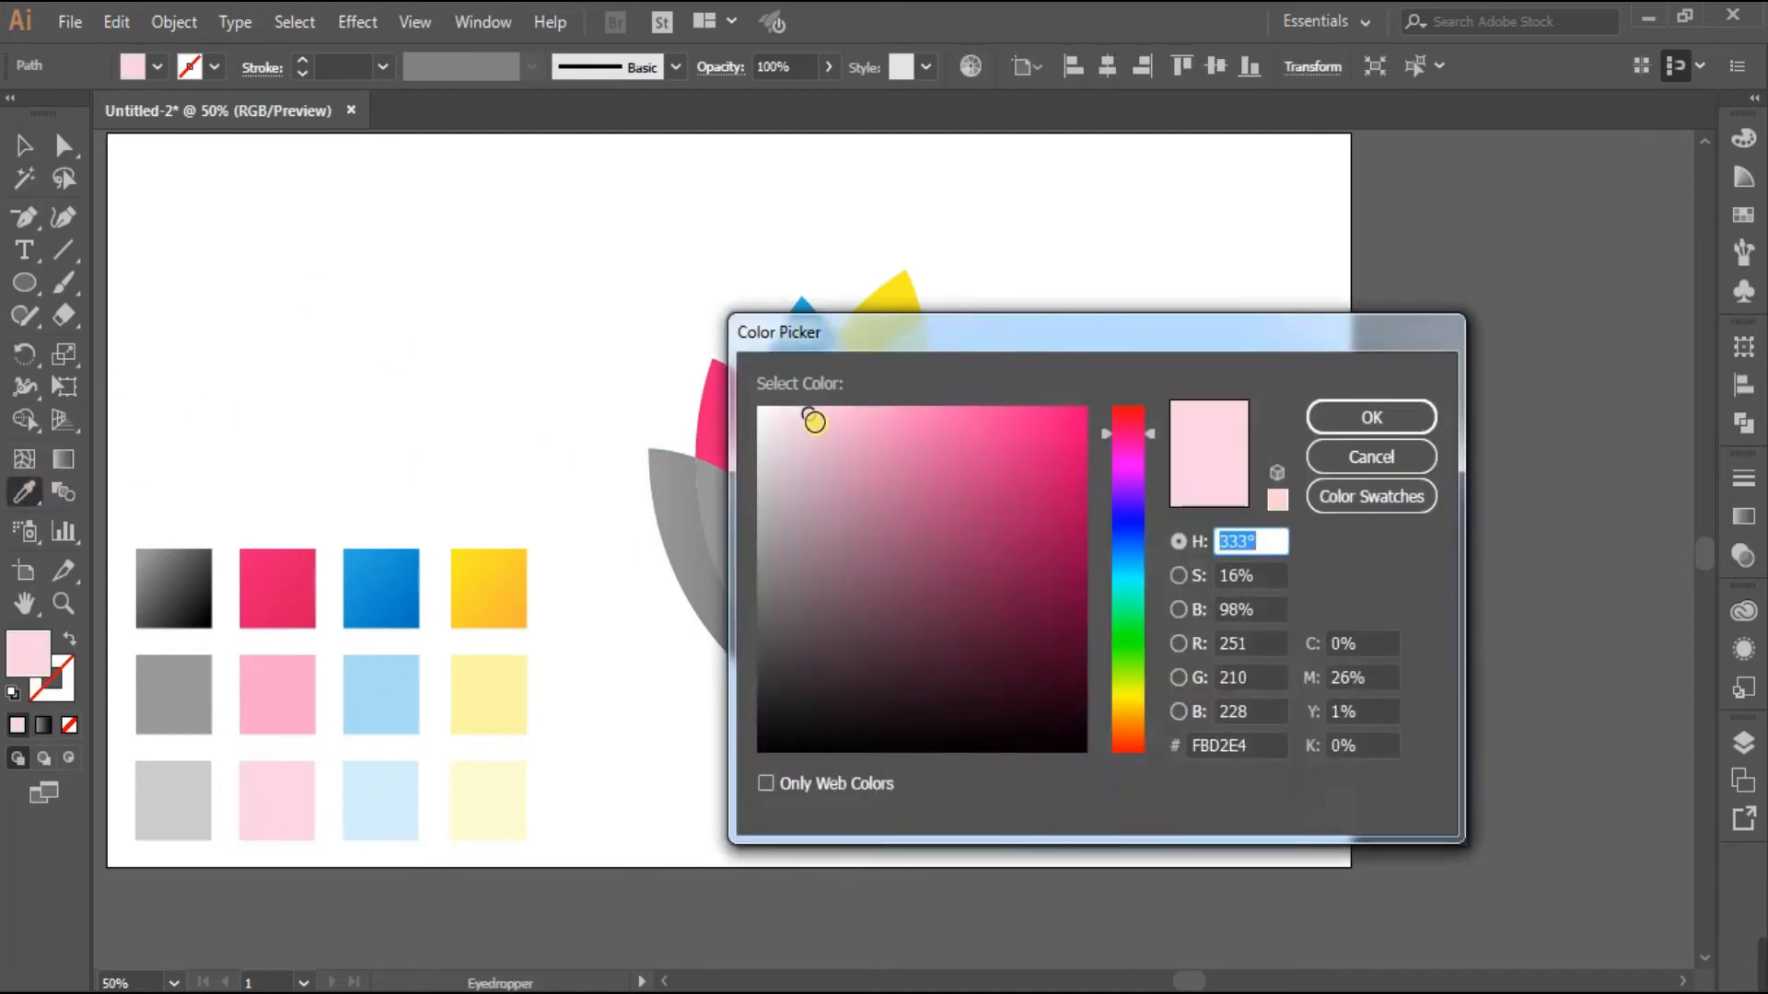
click(786, 413)
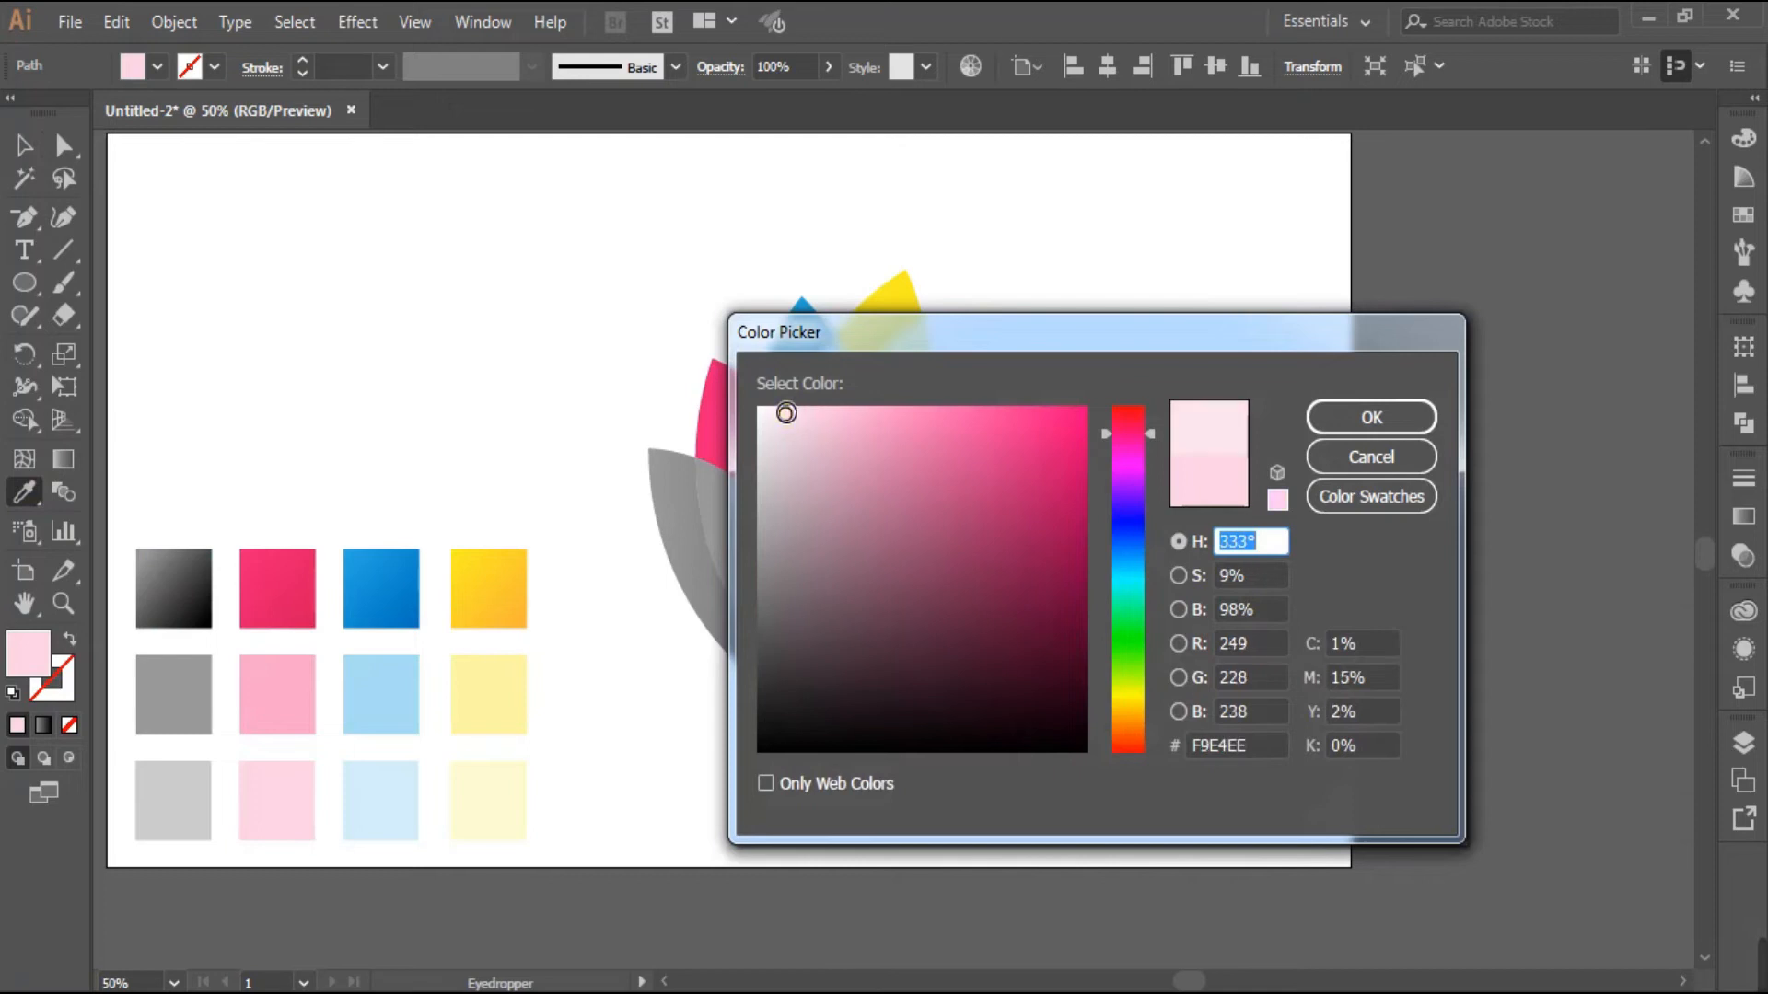
click(1416, 423)
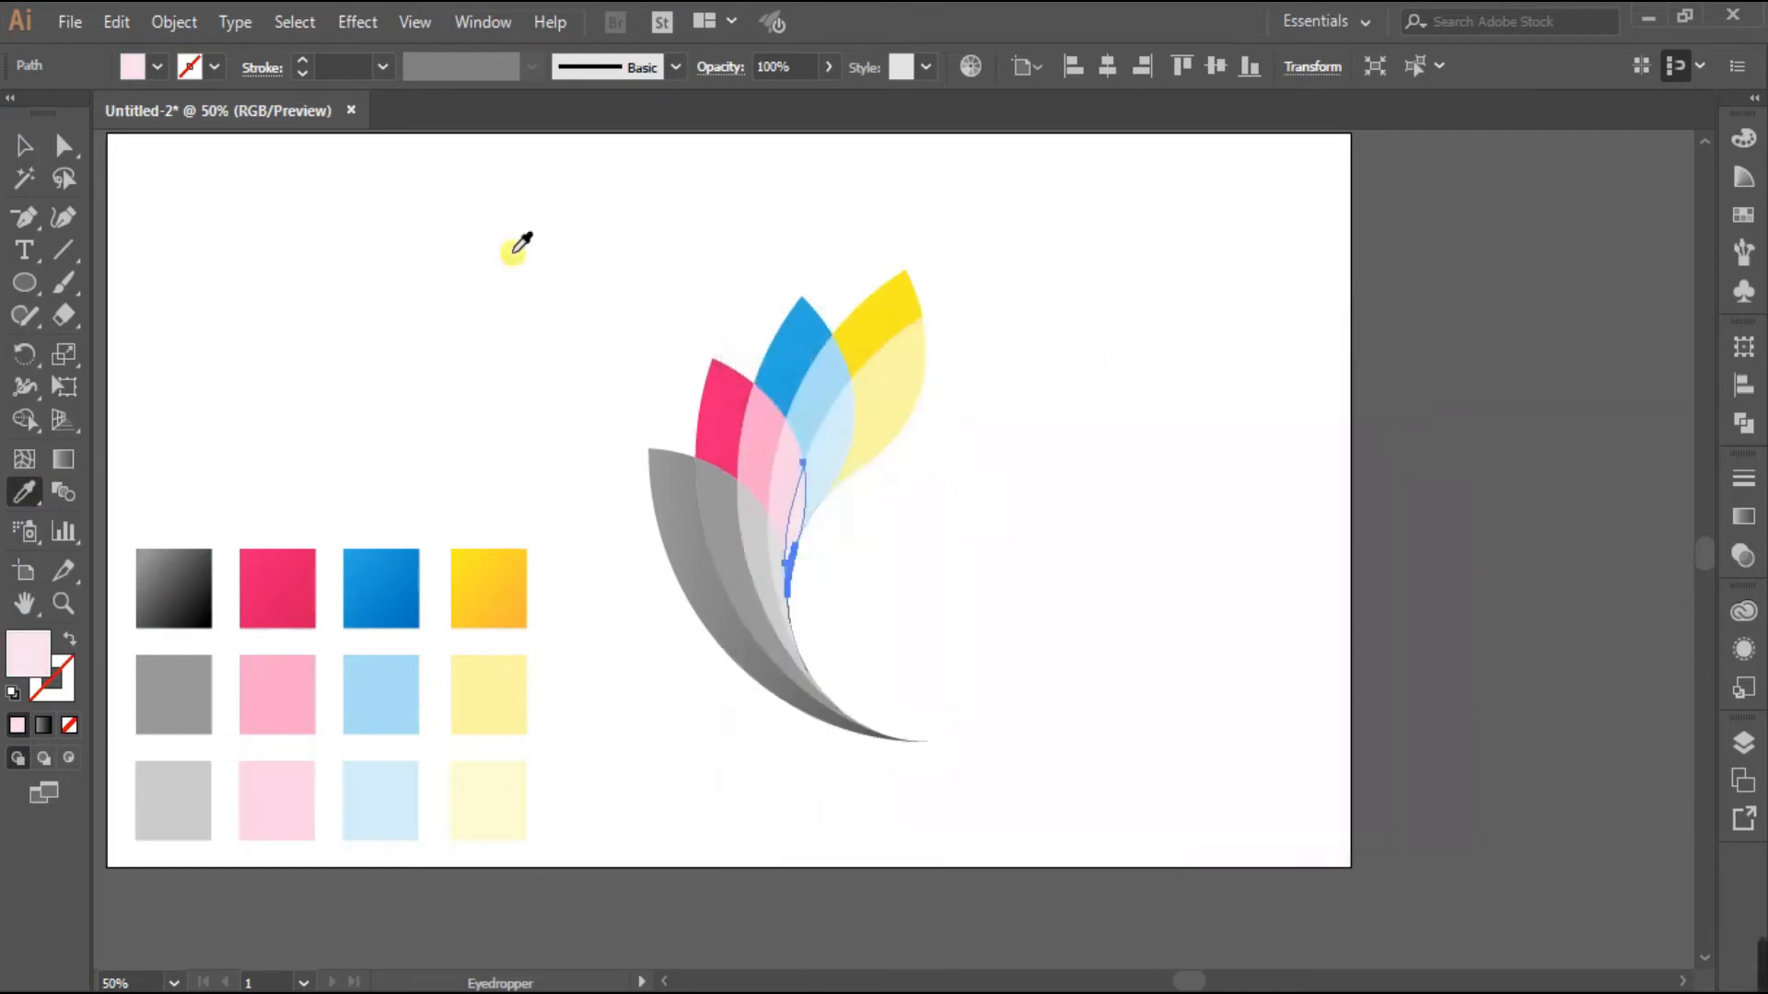
click(25, 147)
click(422, 389)
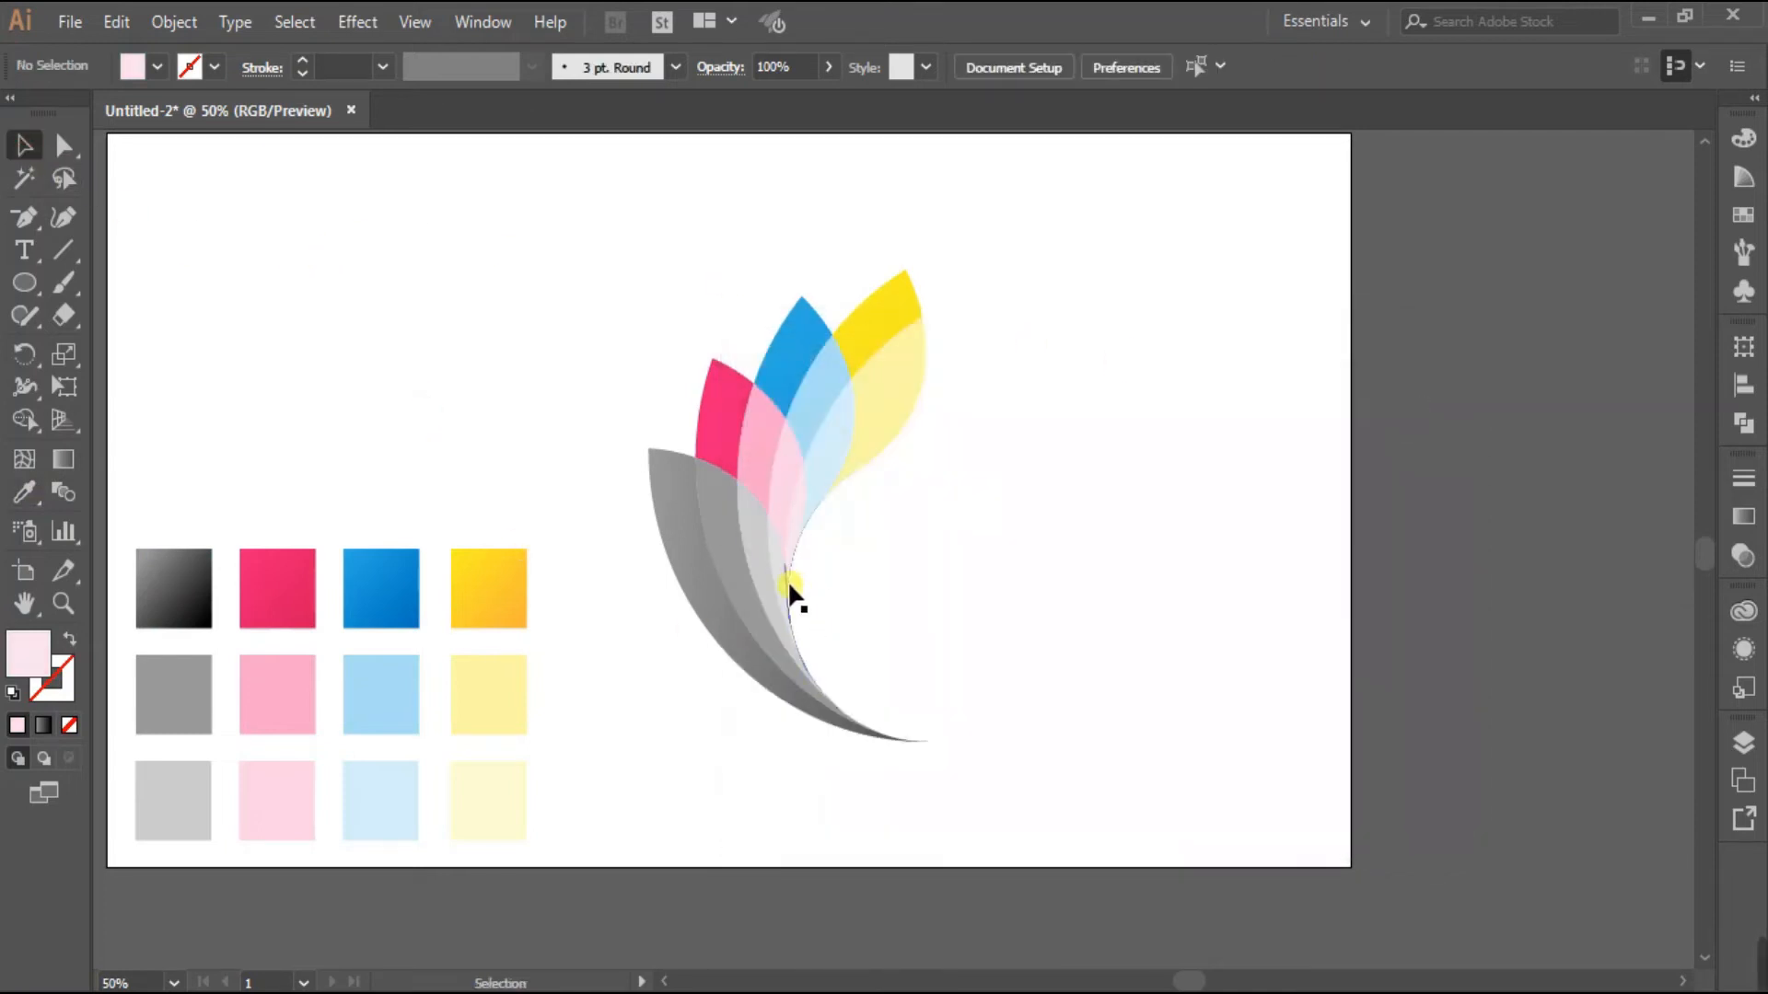
Fill the thin dark sliver where the gray and pink leaves meet with very light gray EFEDEE, starting from the adjacent gray fill
scroll(791, 596, up, 3)
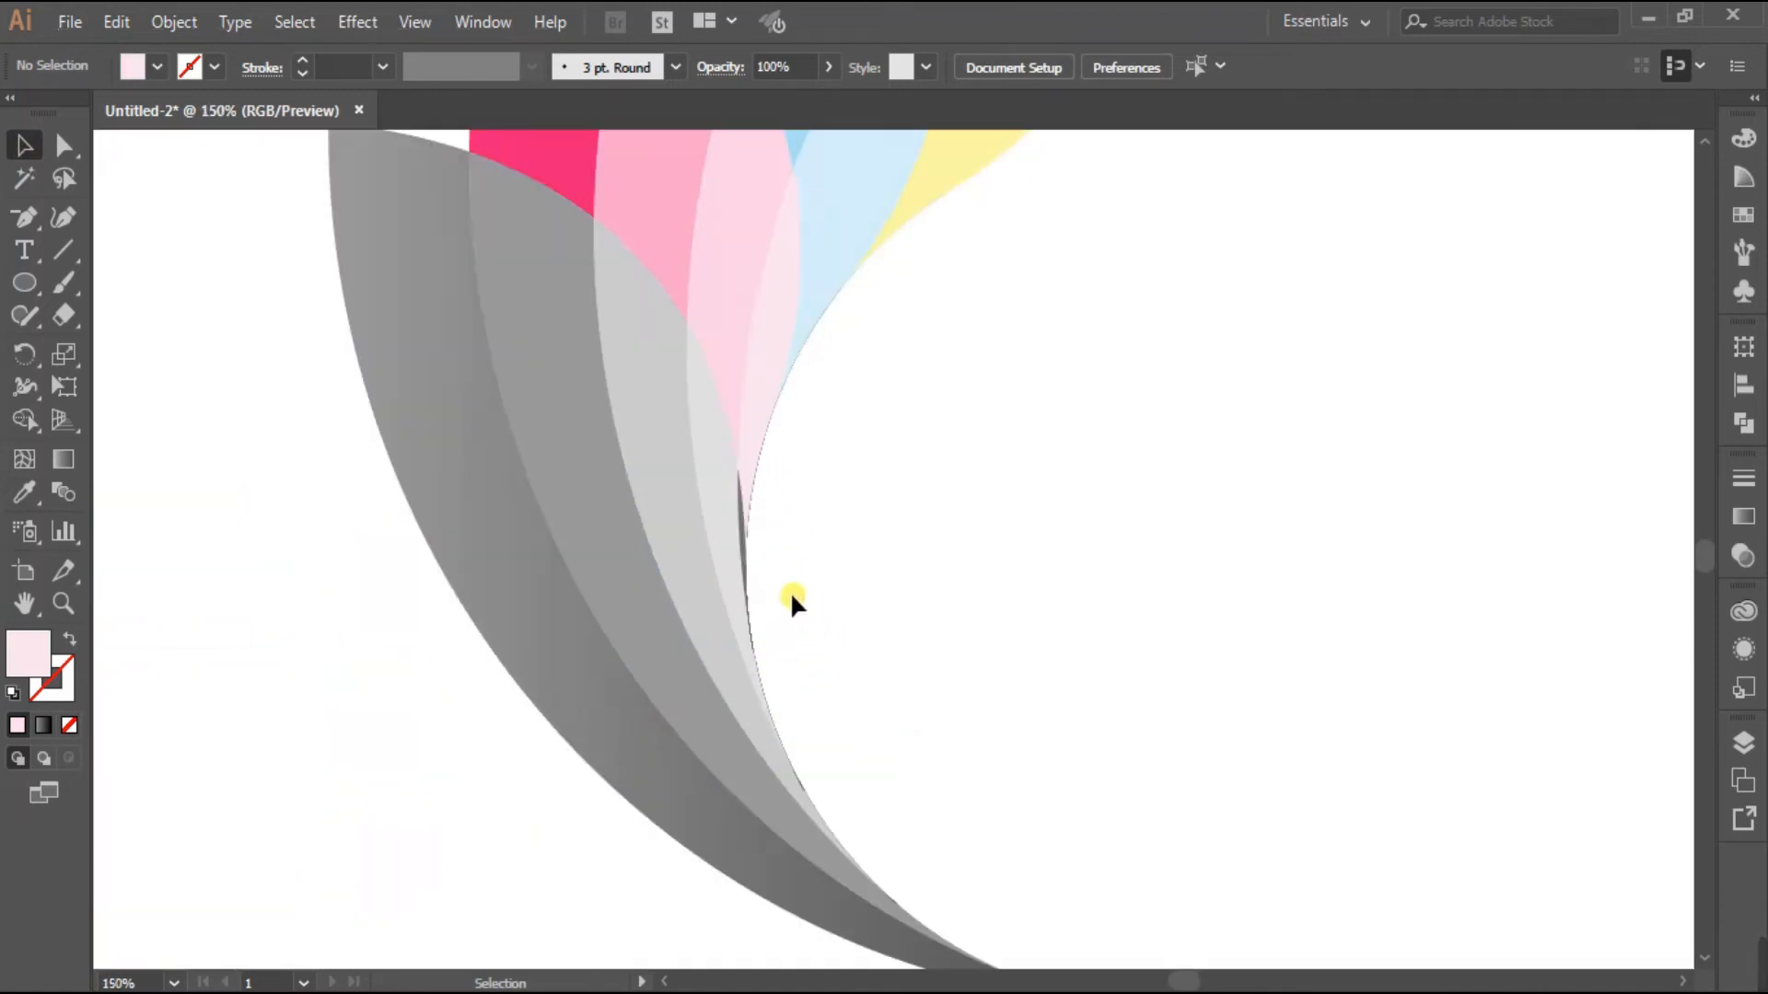
scroll(792, 599, up, 1)
click(732, 515)
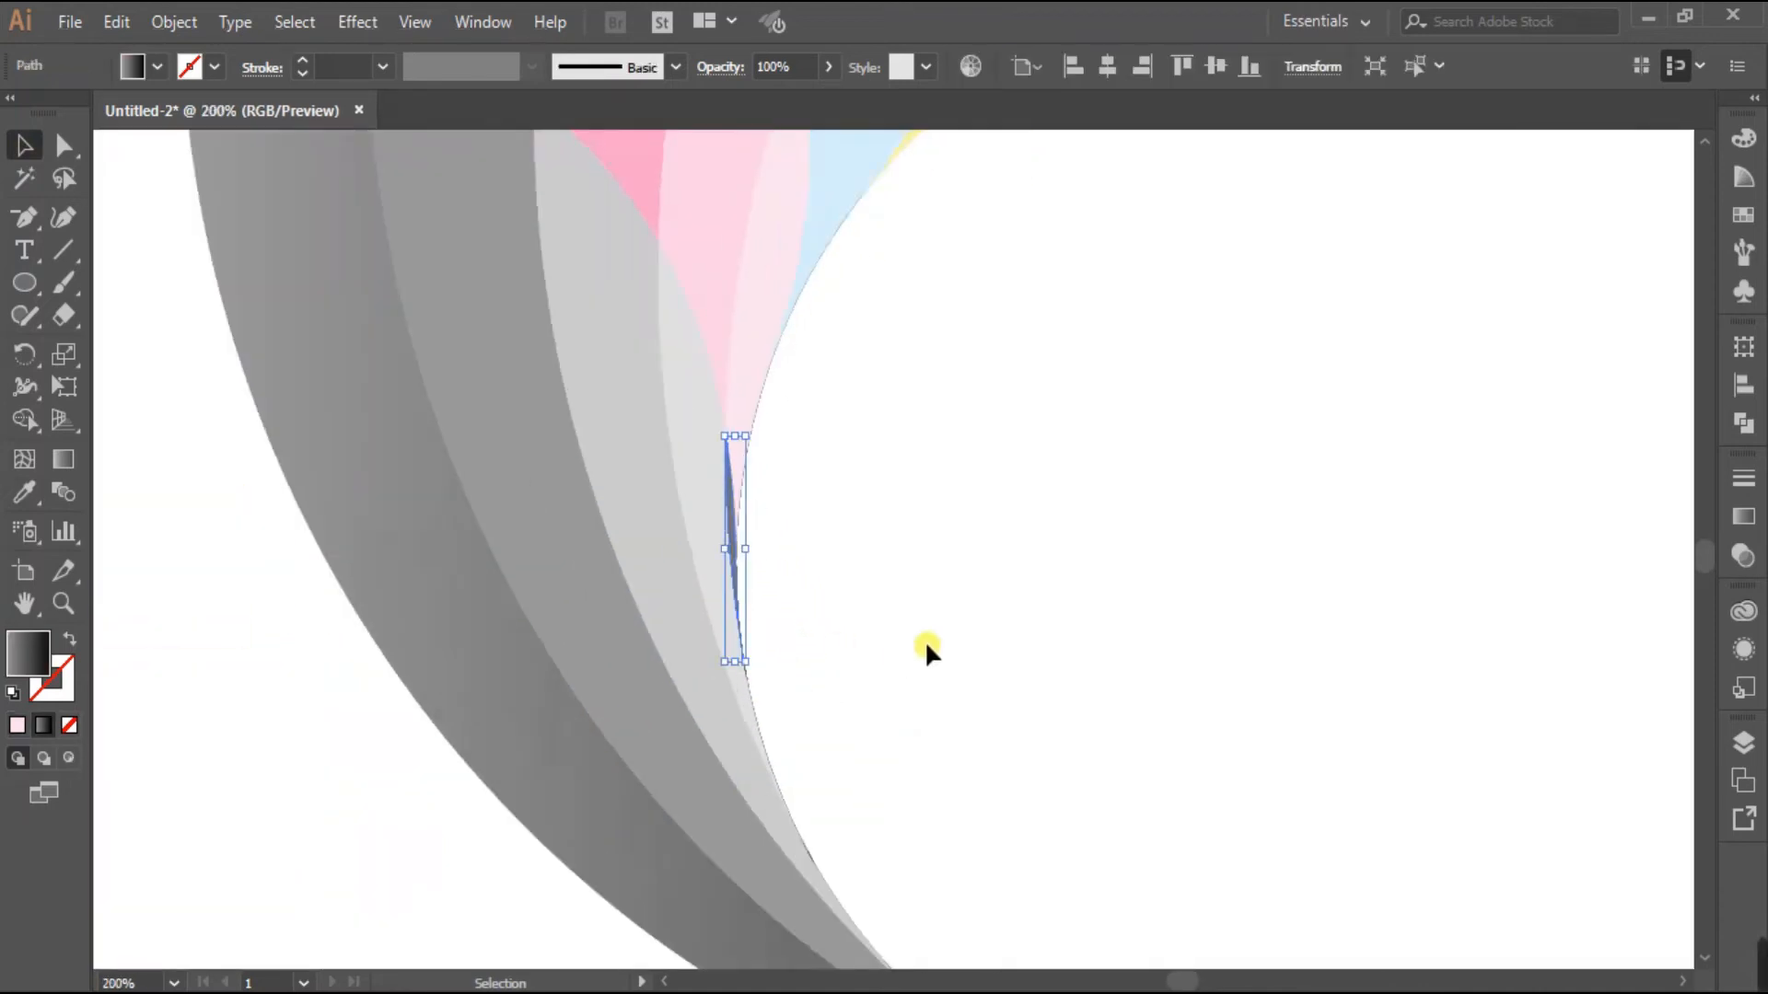
click(25, 492)
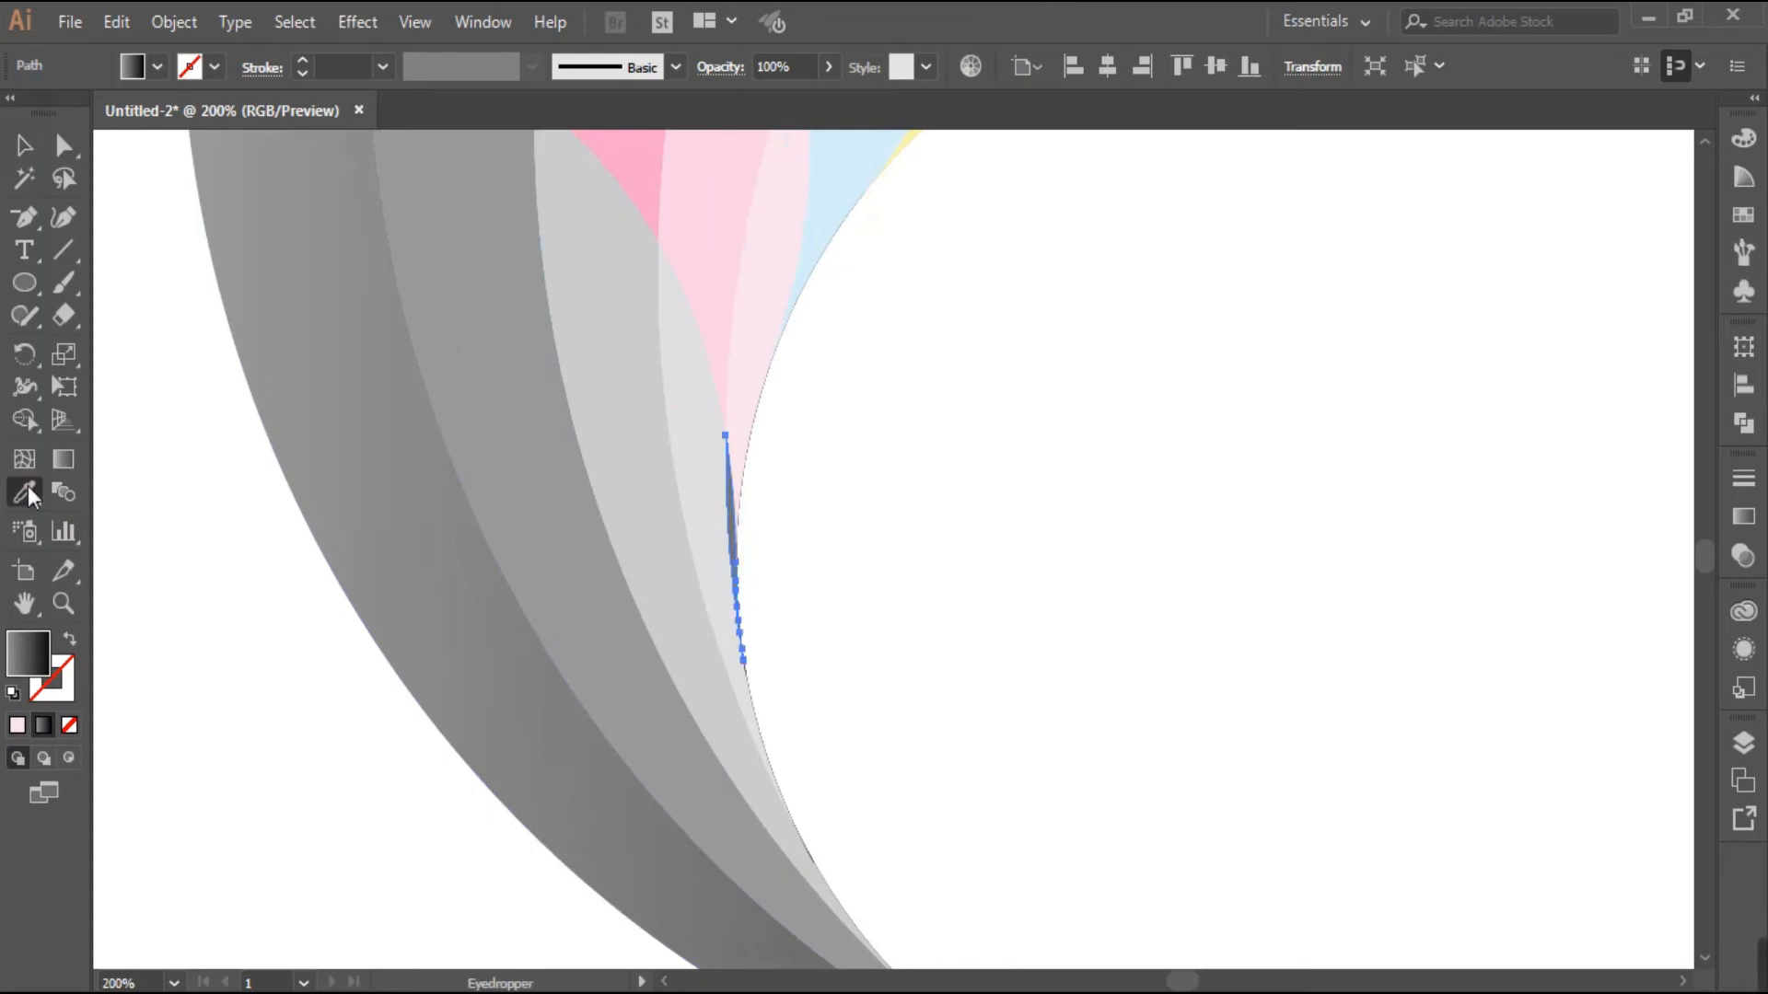
click(692, 450)
double_click(23, 654)
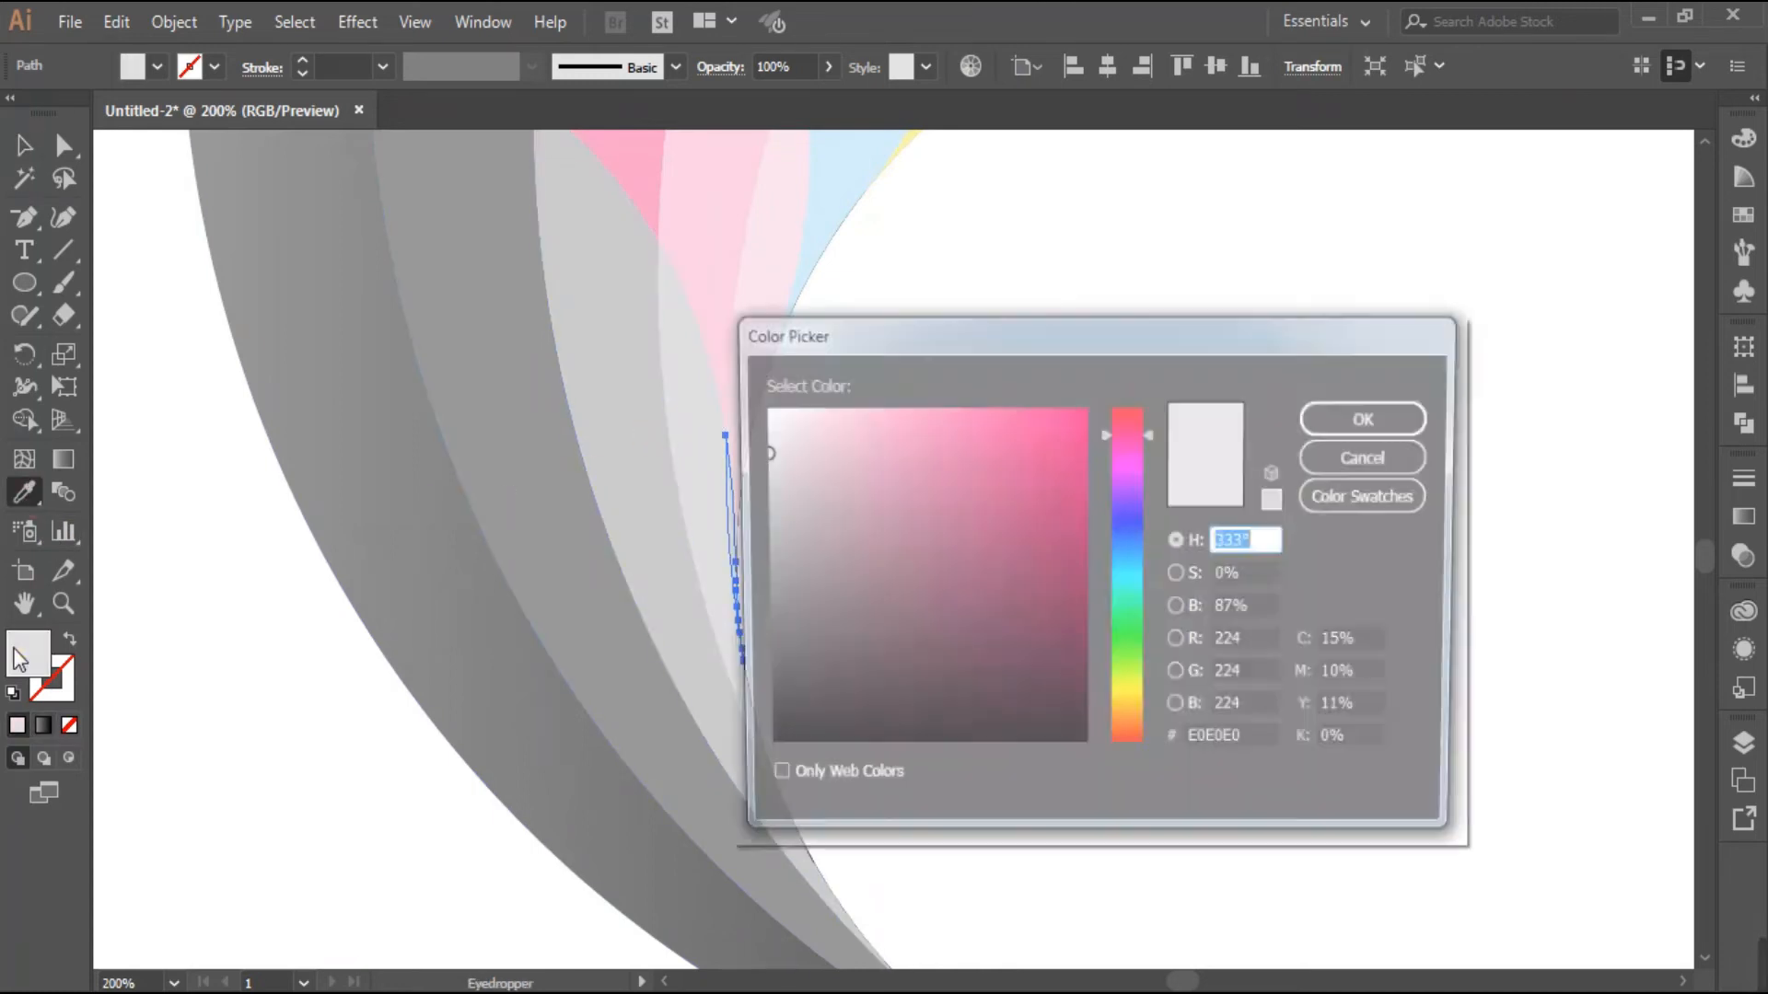
click(761, 424)
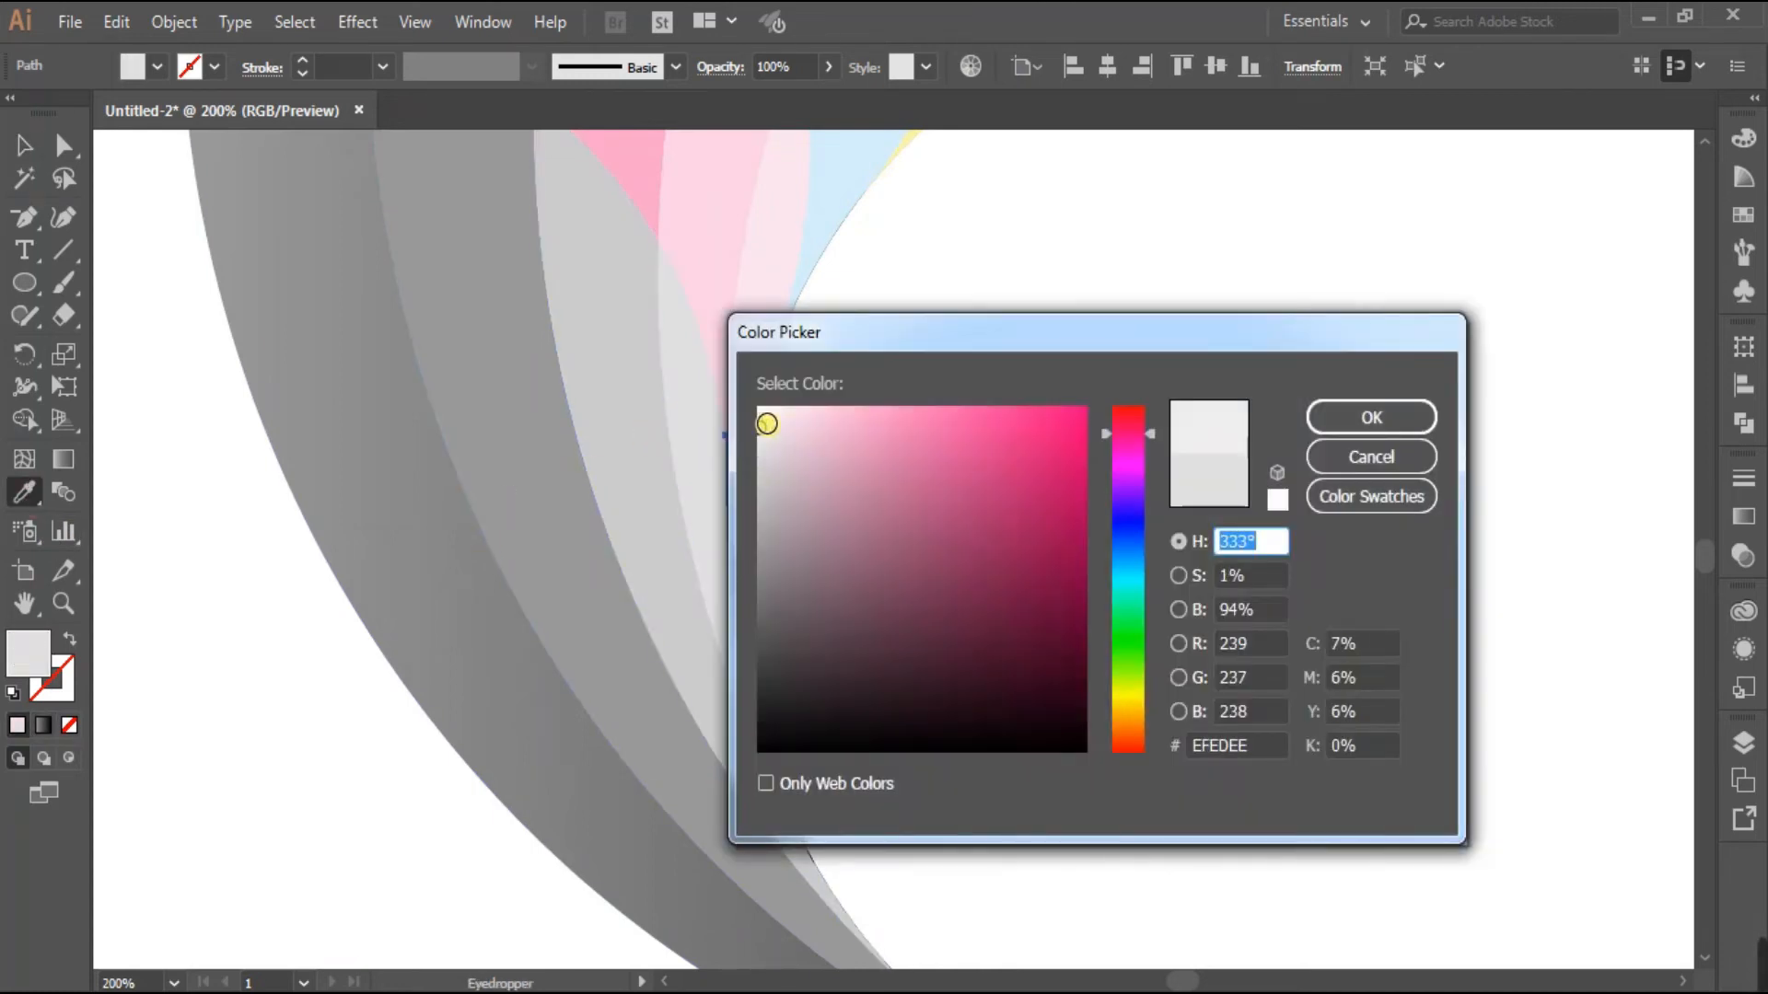
click(1405, 422)
click(25, 147)
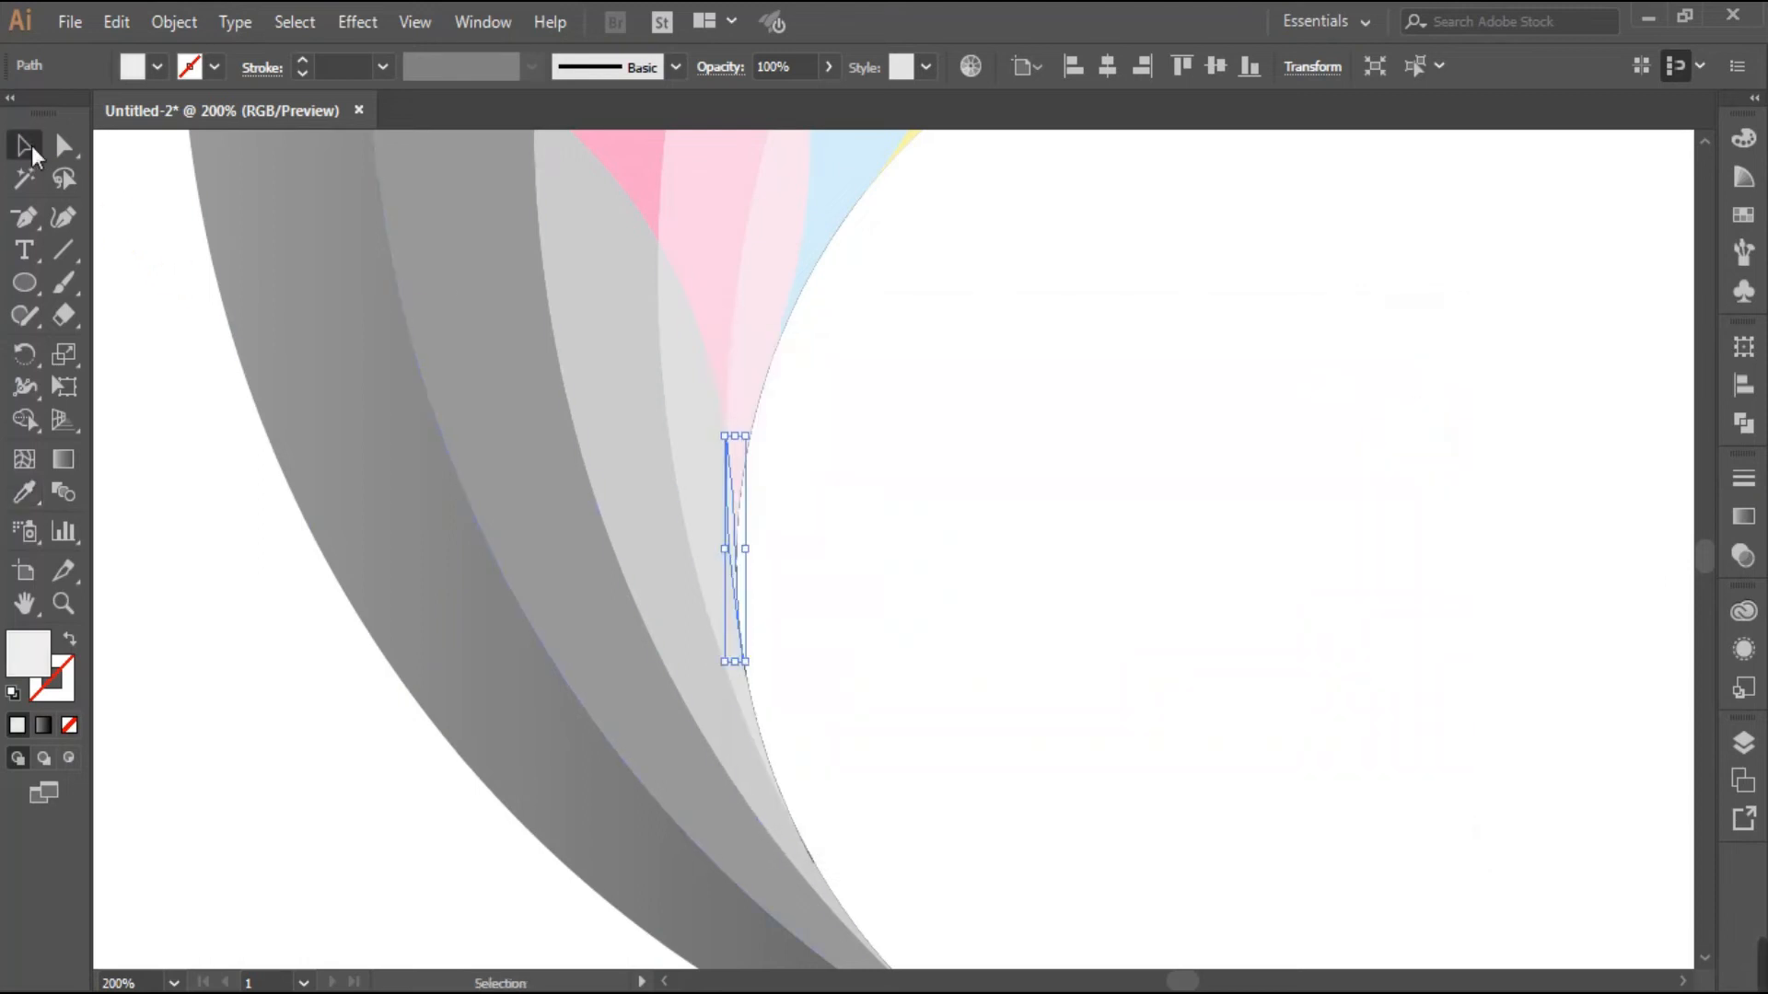
click(937, 503)
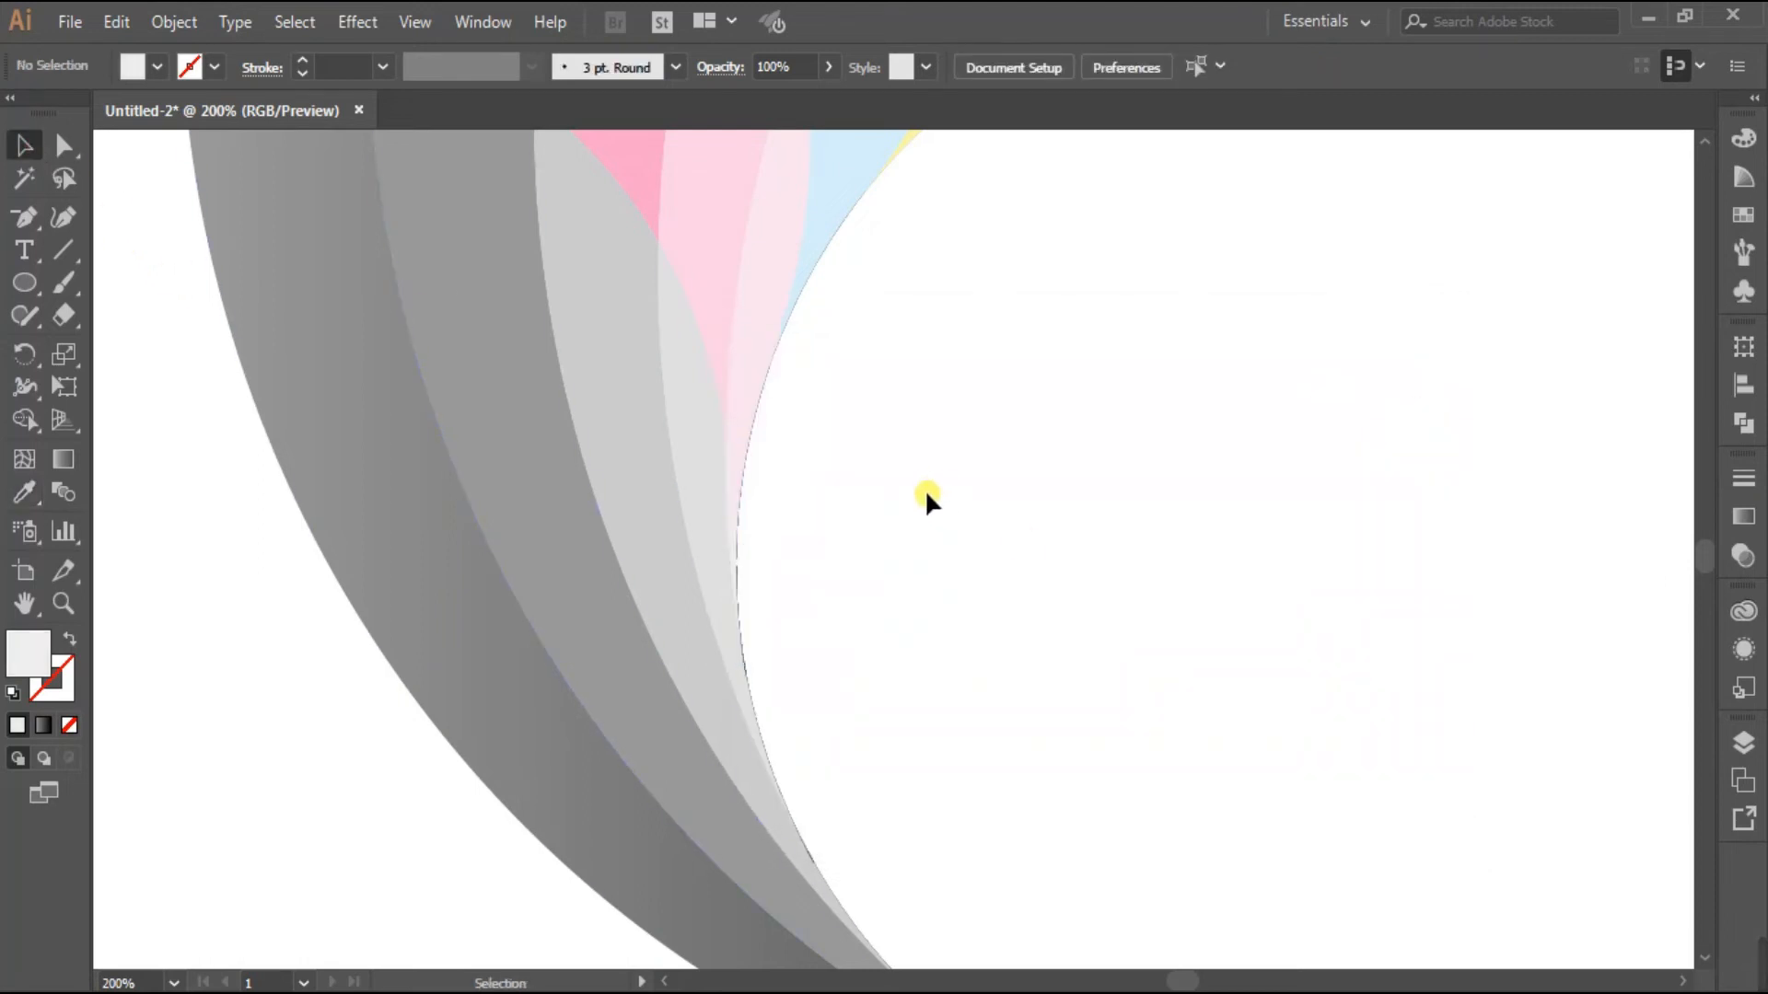
Redirect the gradient in the yellow leaf's upper section to run from the leaf tip to the section's lowest corner
scroll(926, 495, down, 1)
scroll(996, 439, down, 1)
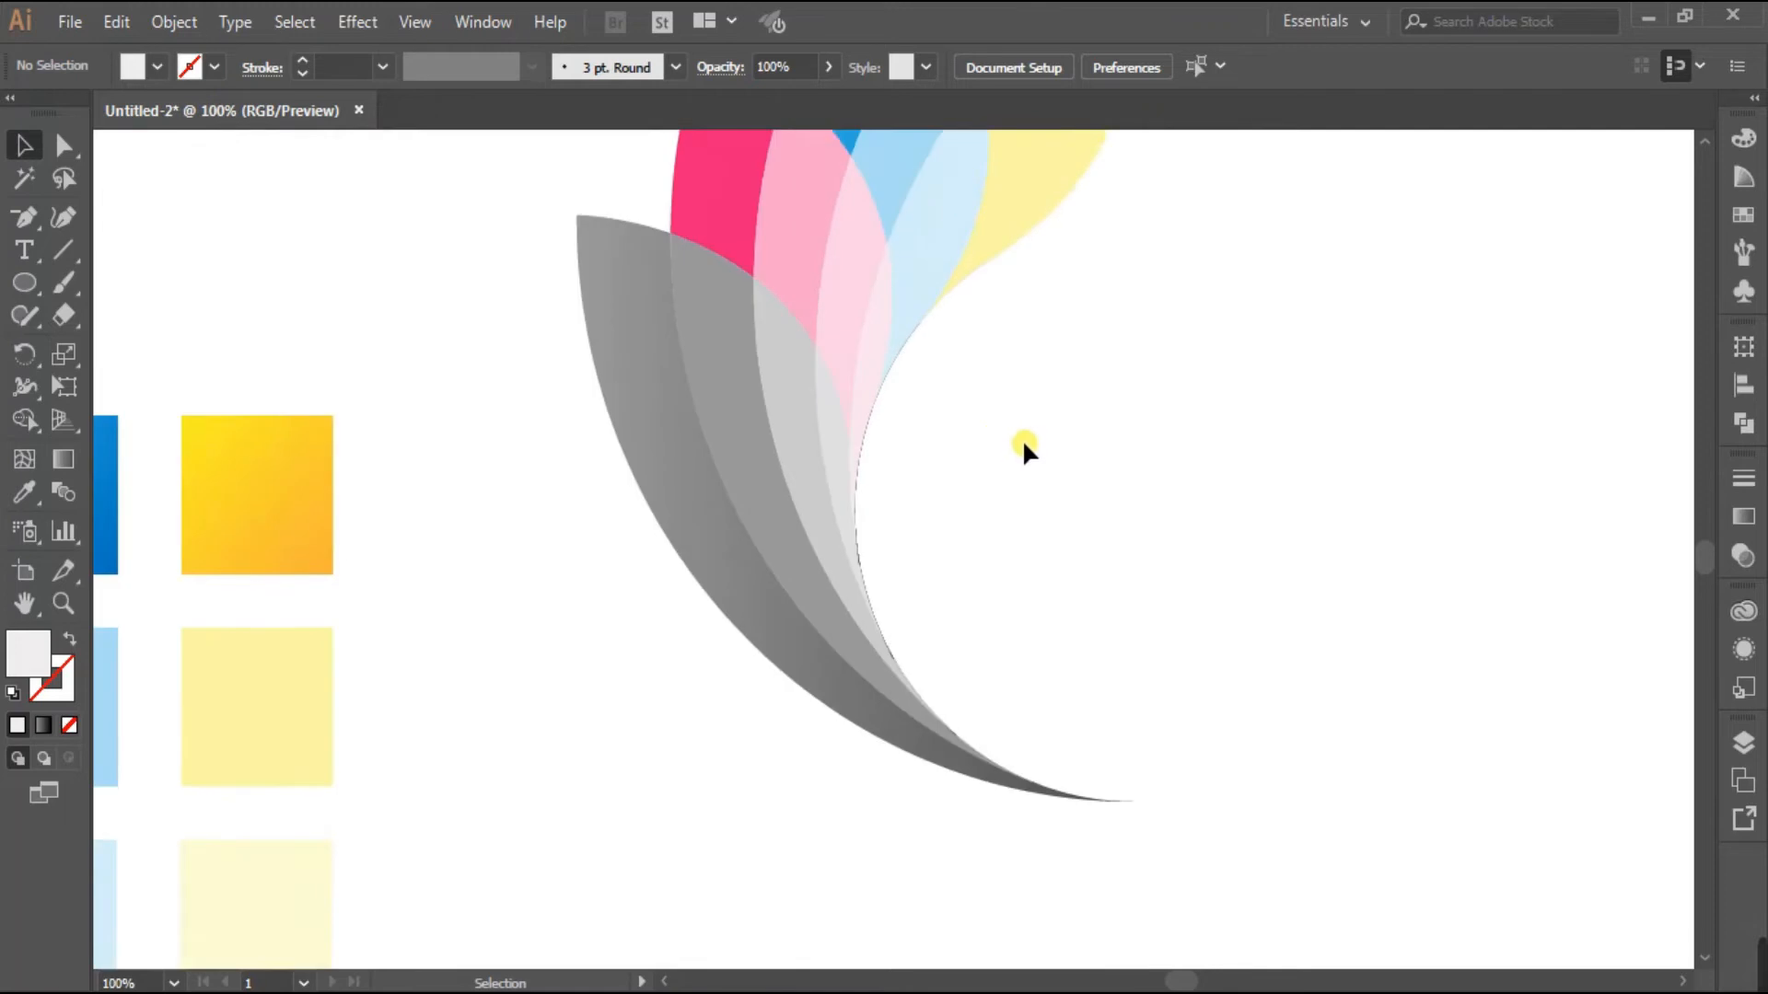
scroll(1059, 495, up, 5)
scroll(1068, 515, up, 2)
scroll(1093, 547, down, 1)
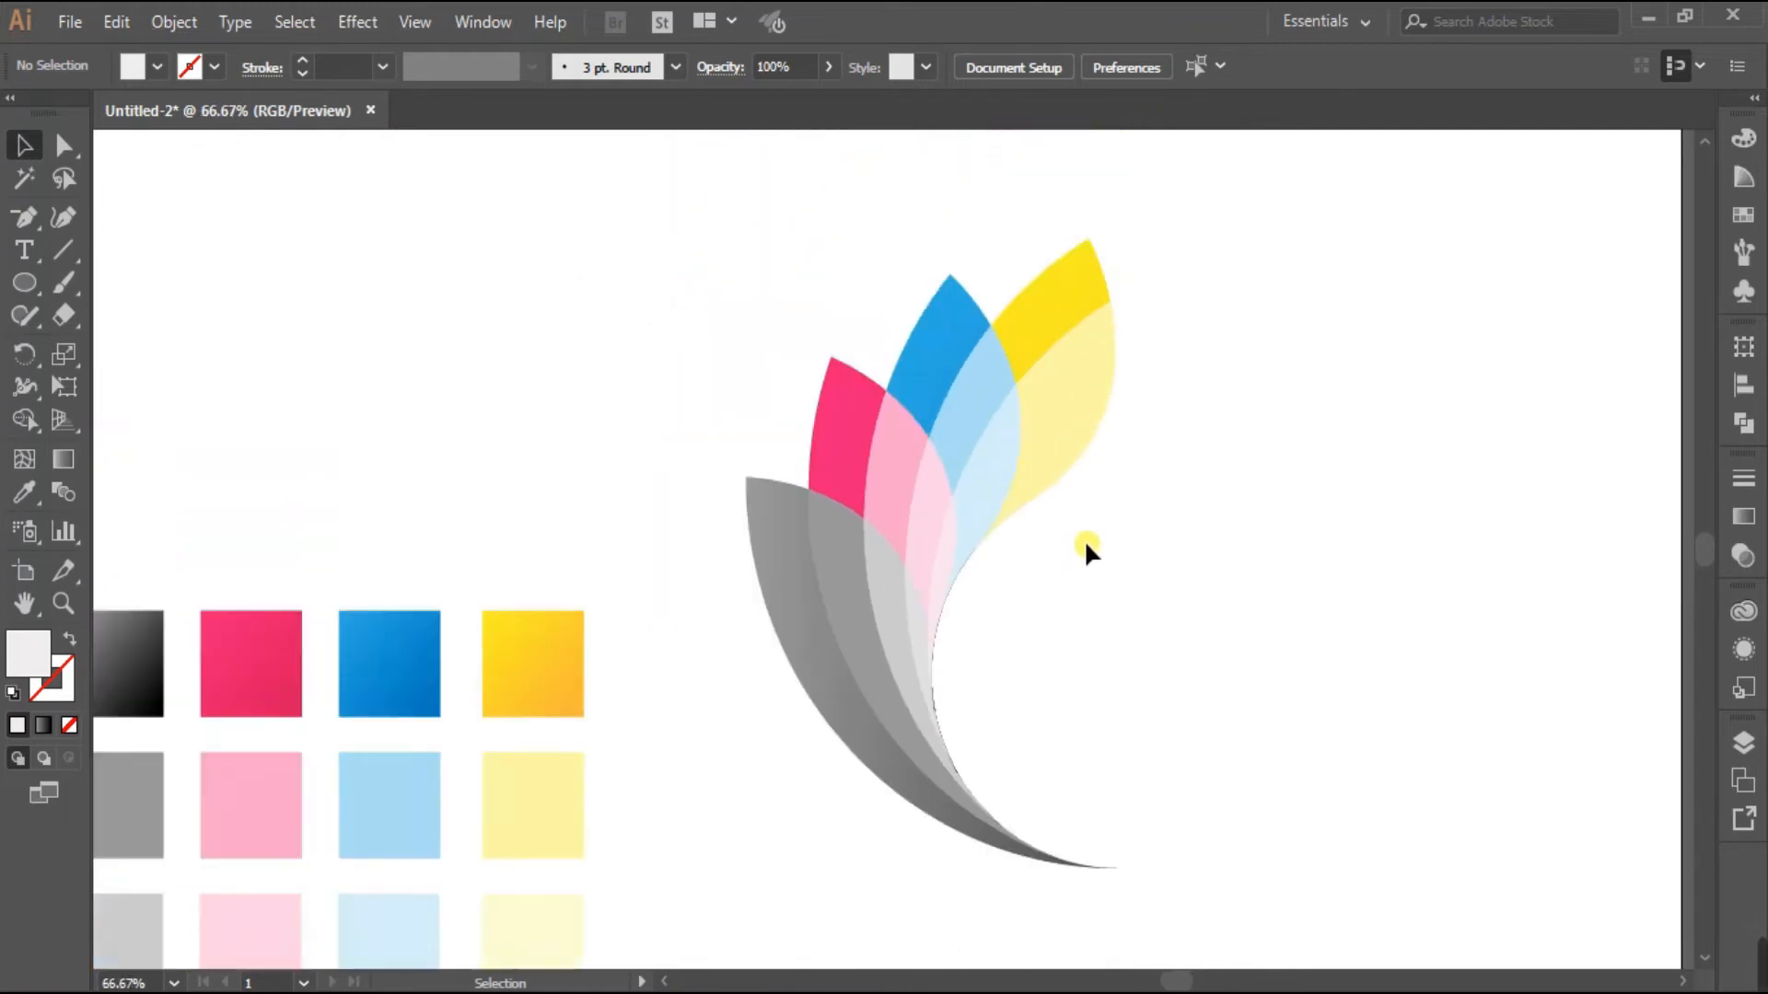
scroll(1065, 571, down, 2)
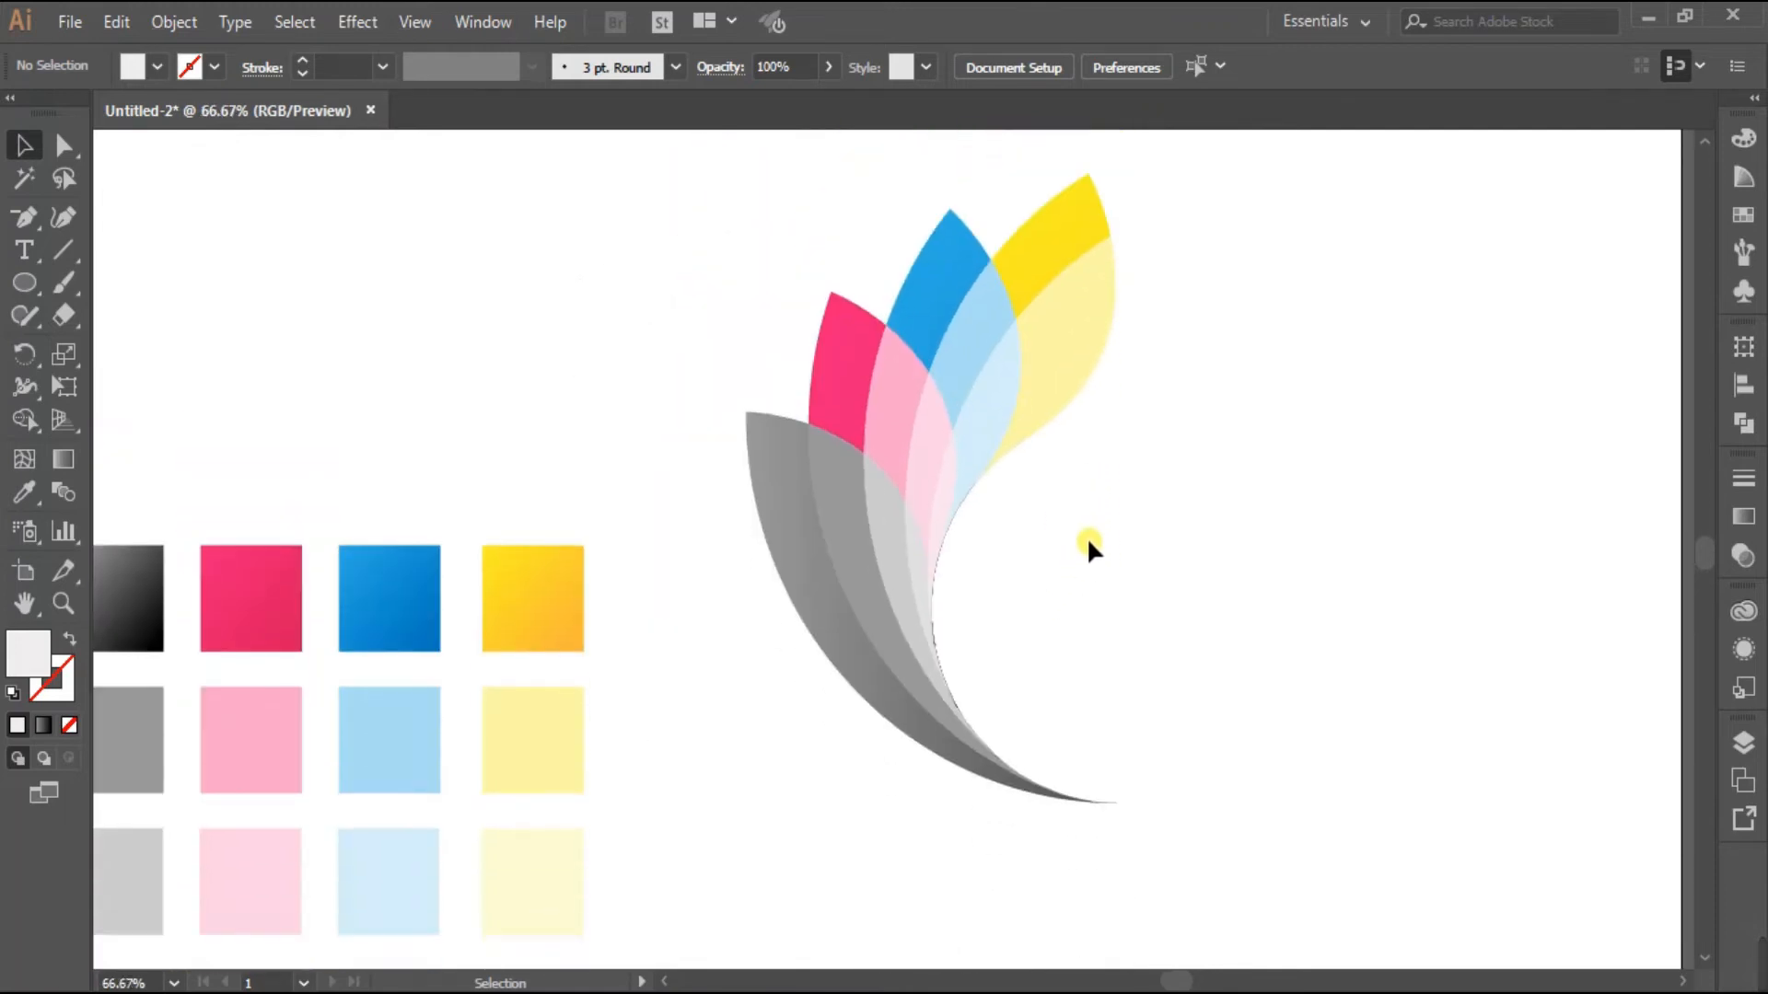
scroll(1086, 538, up, 2)
click(1051, 283)
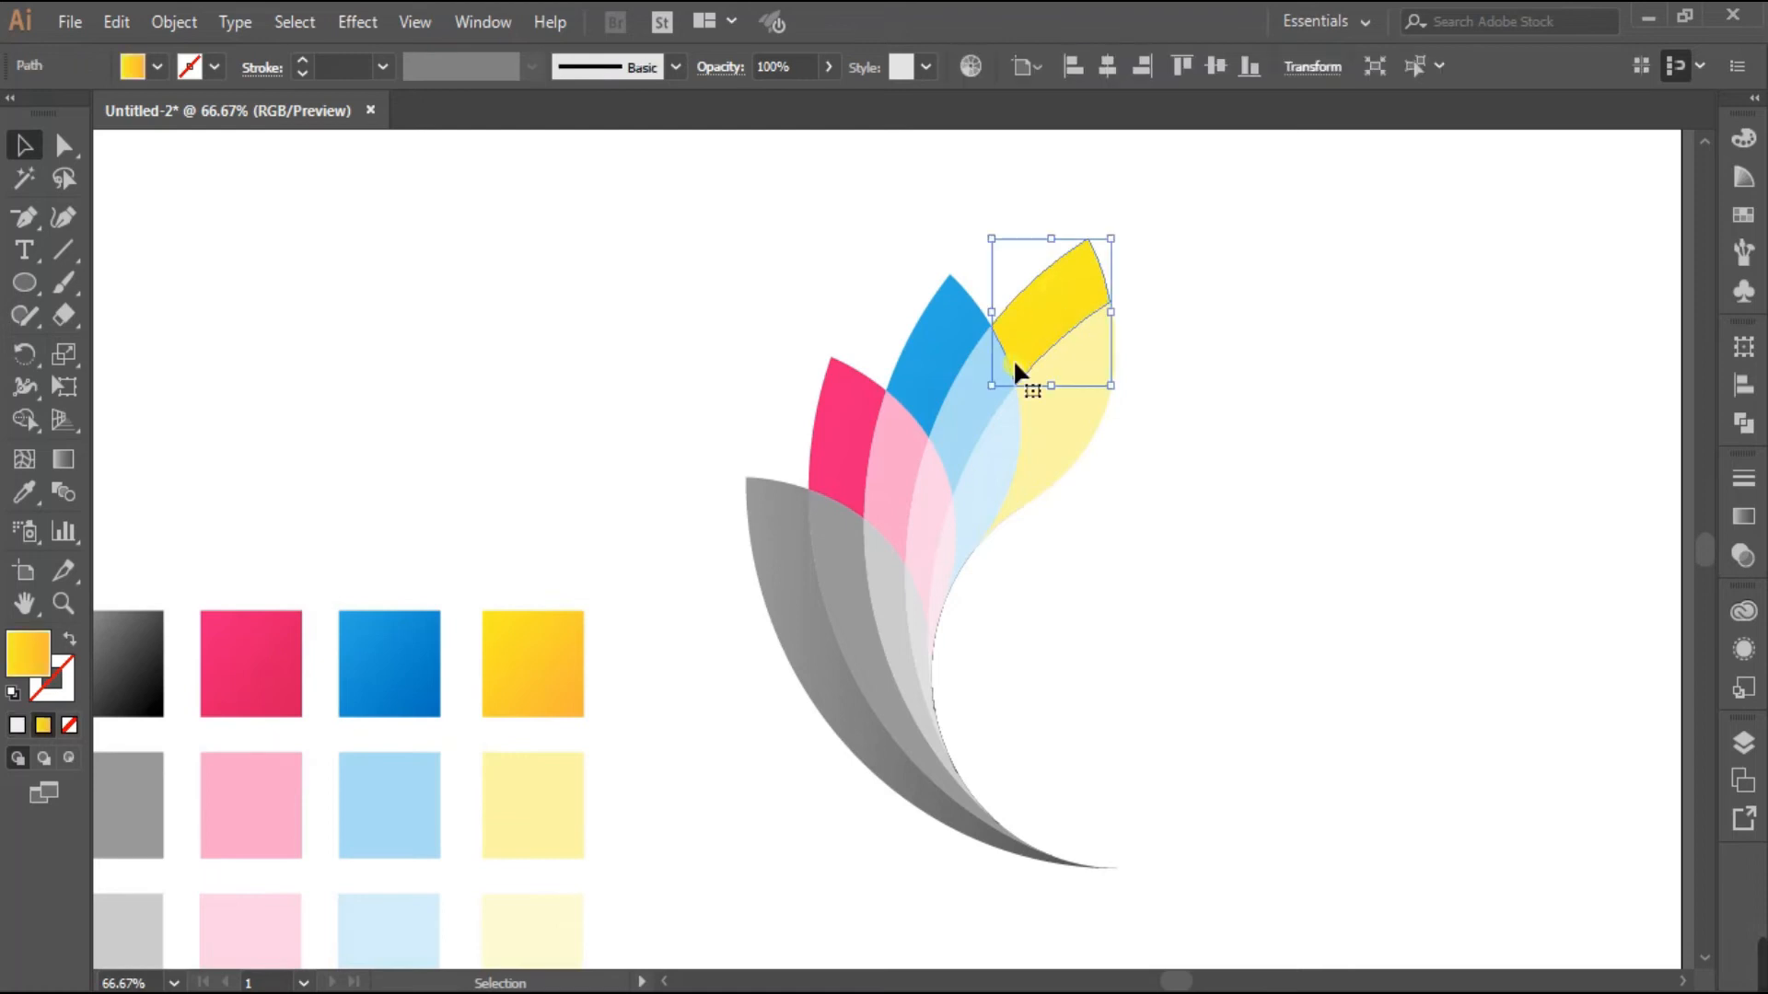
click(63, 459)
mouse_move(1277, 932)
mouse_down()
mouse_move(1408, 943)
mouse_move(1058, 367)
mouse_move(1096, 389)
mouse_move(982, 415)
mouse_up()
mouse_move(1038, 349)
mouse_down()
mouse_move(1055, 308)
mouse_move(1020, 389)
mouse_up()
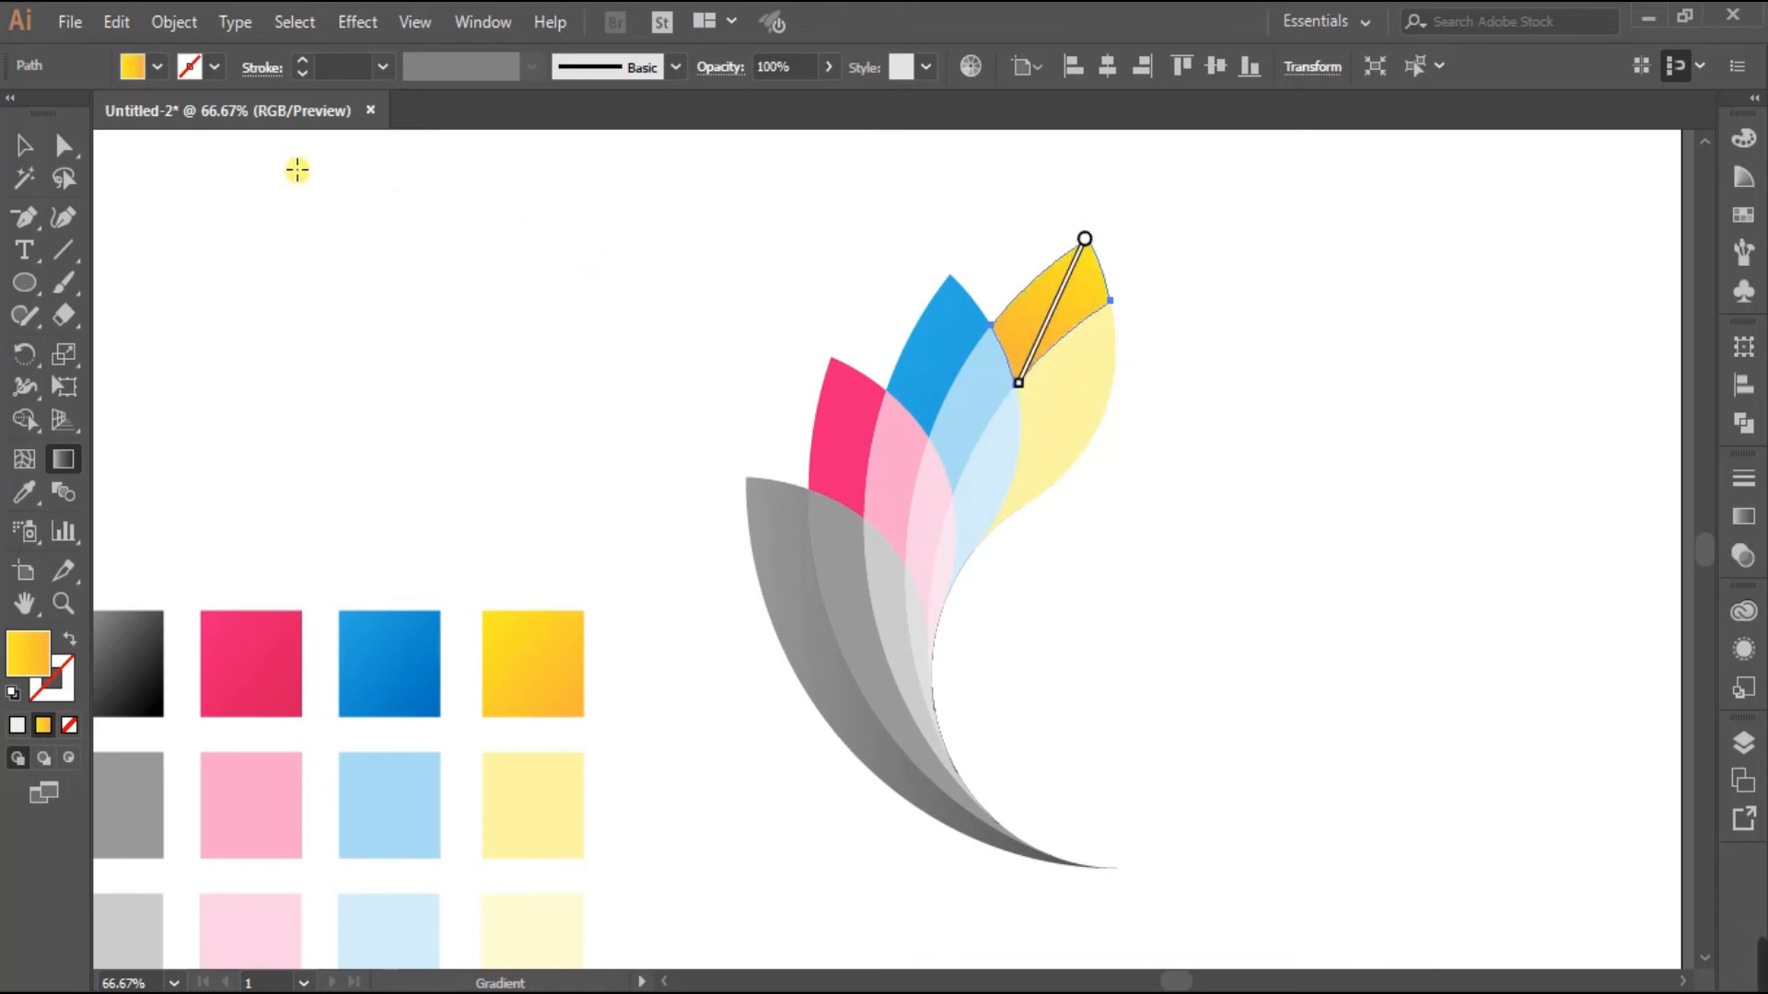
click(24, 145)
click(484, 272)
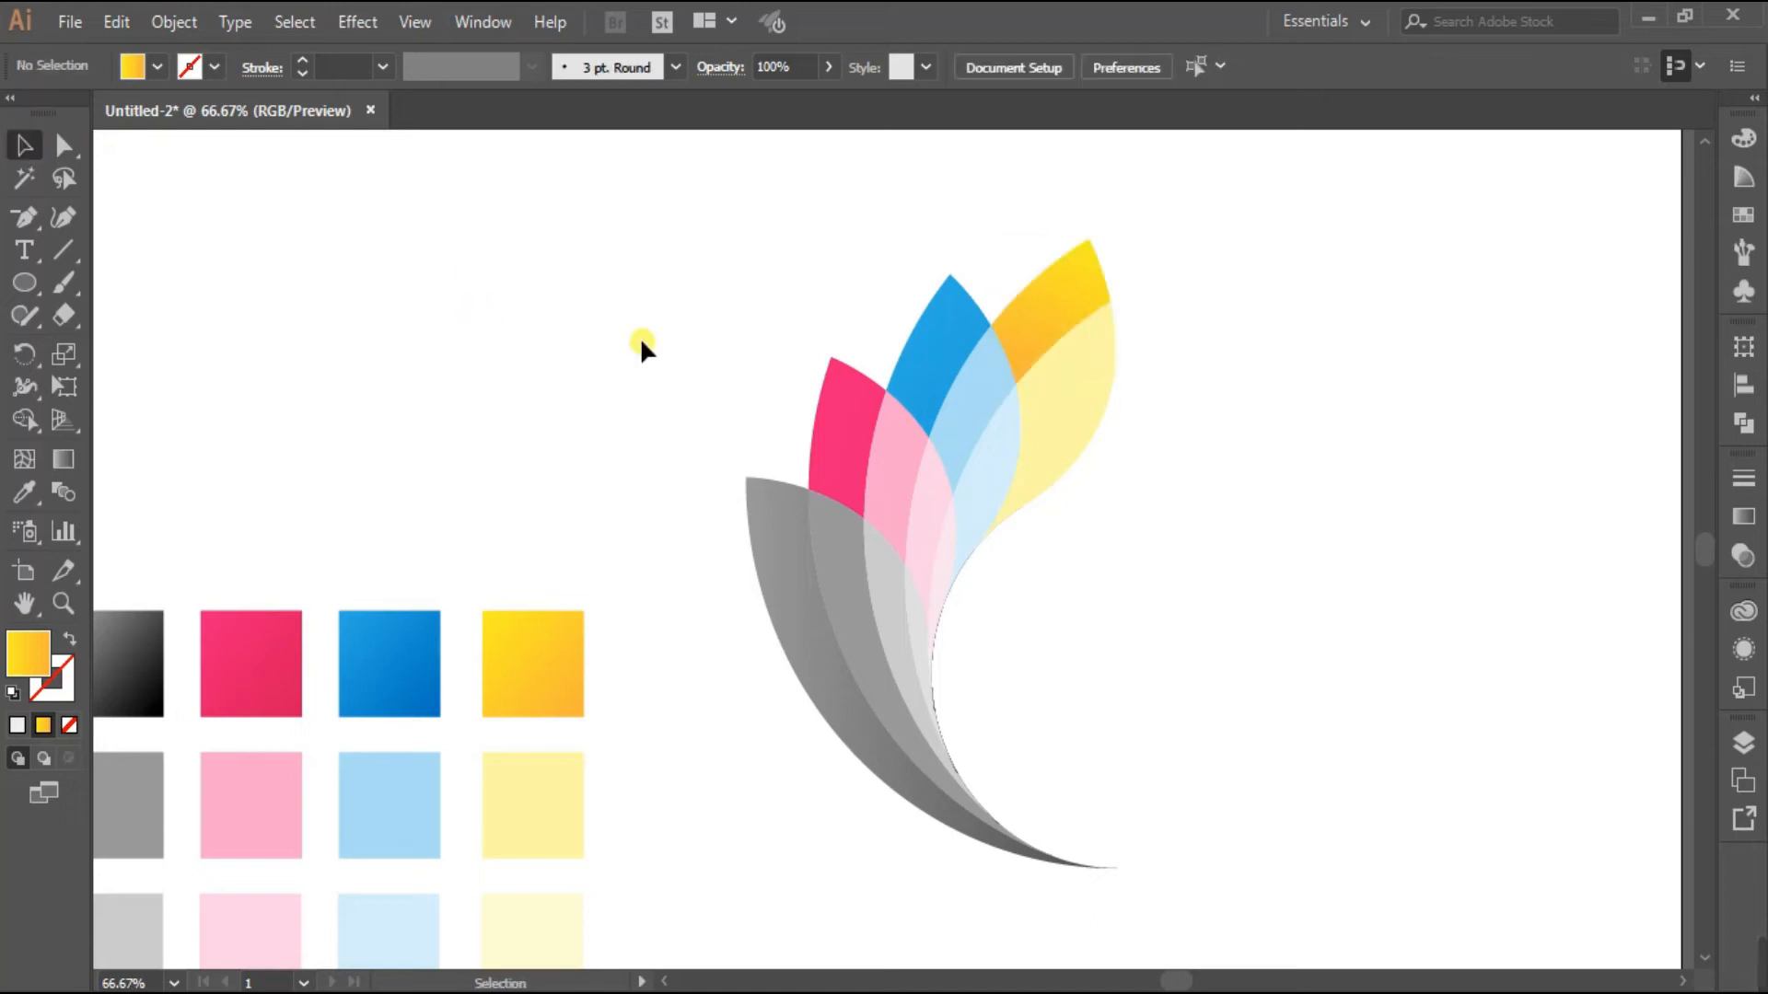
Redirect the gradient in the blue leaf's upper section to run from the leaf tip down to the section's lowest corner
click(915, 326)
click(63, 459)
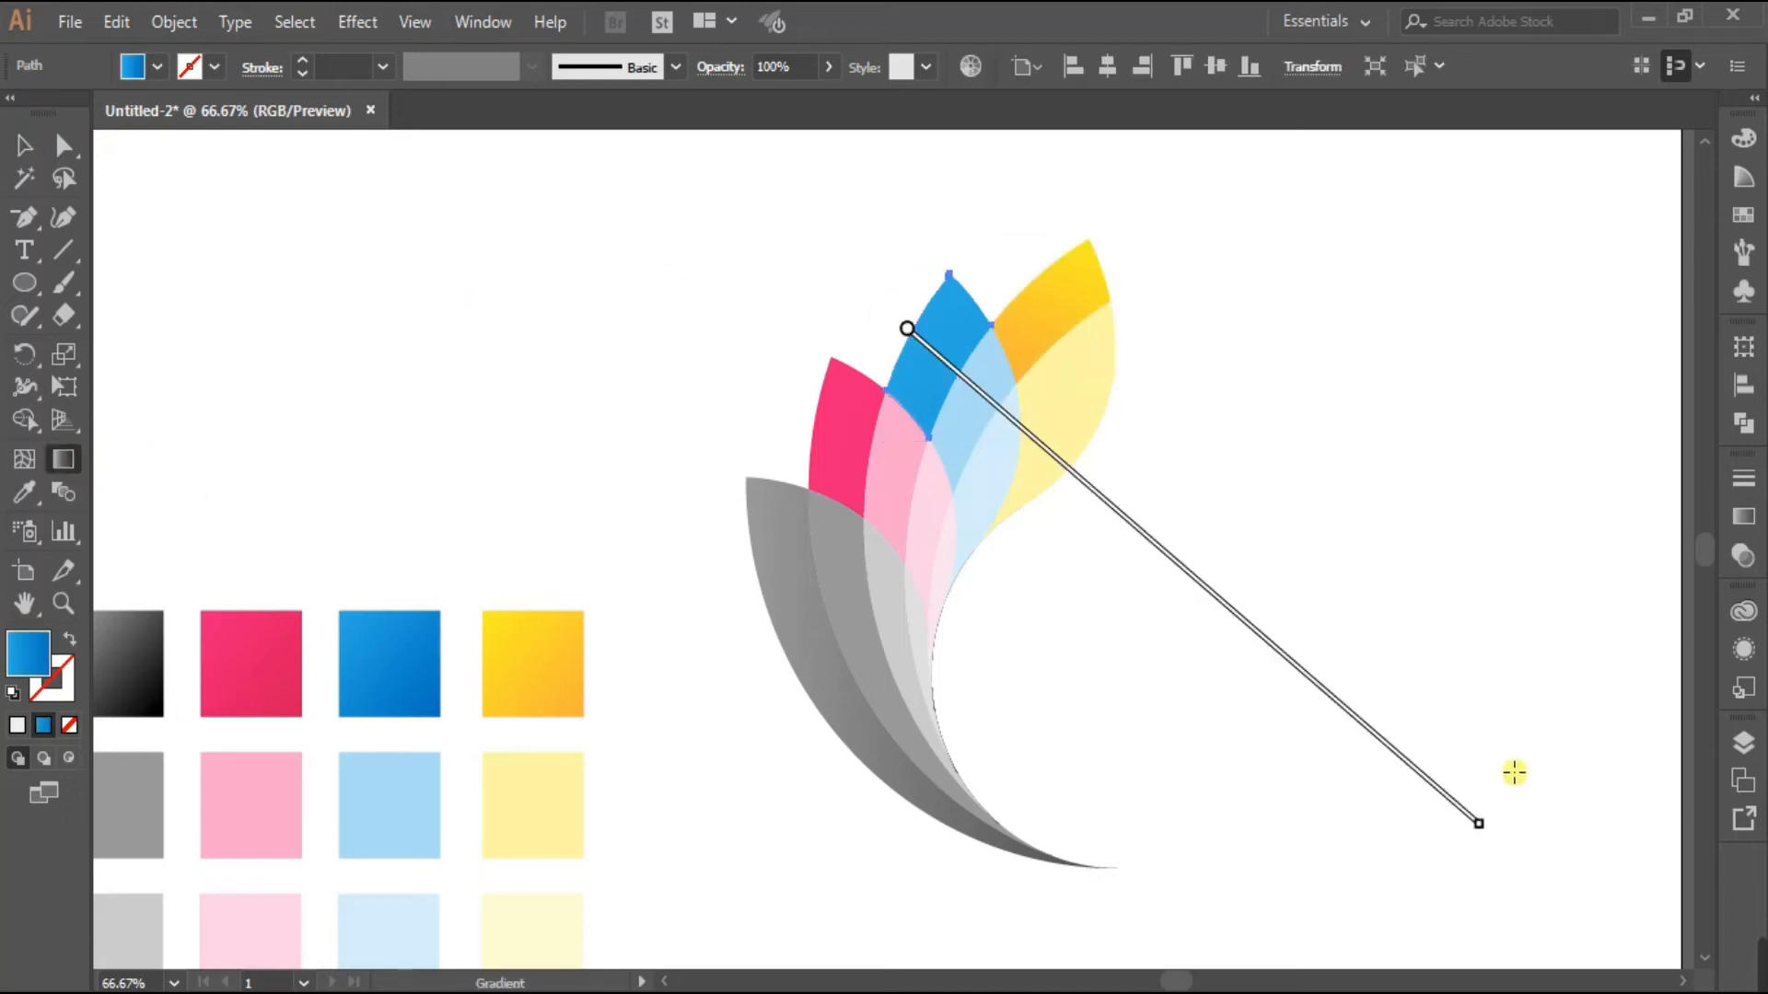
mouse_move(1479, 823)
mouse_down()
mouse_move(995, 392)
mouse_move(902, 460)
mouse_up()
mouse_move(906, 380)
mouse_down()
mouse_move(938, 373)
mouse_move(943, 332)
mouse_move(933, 446)
mouse_up()
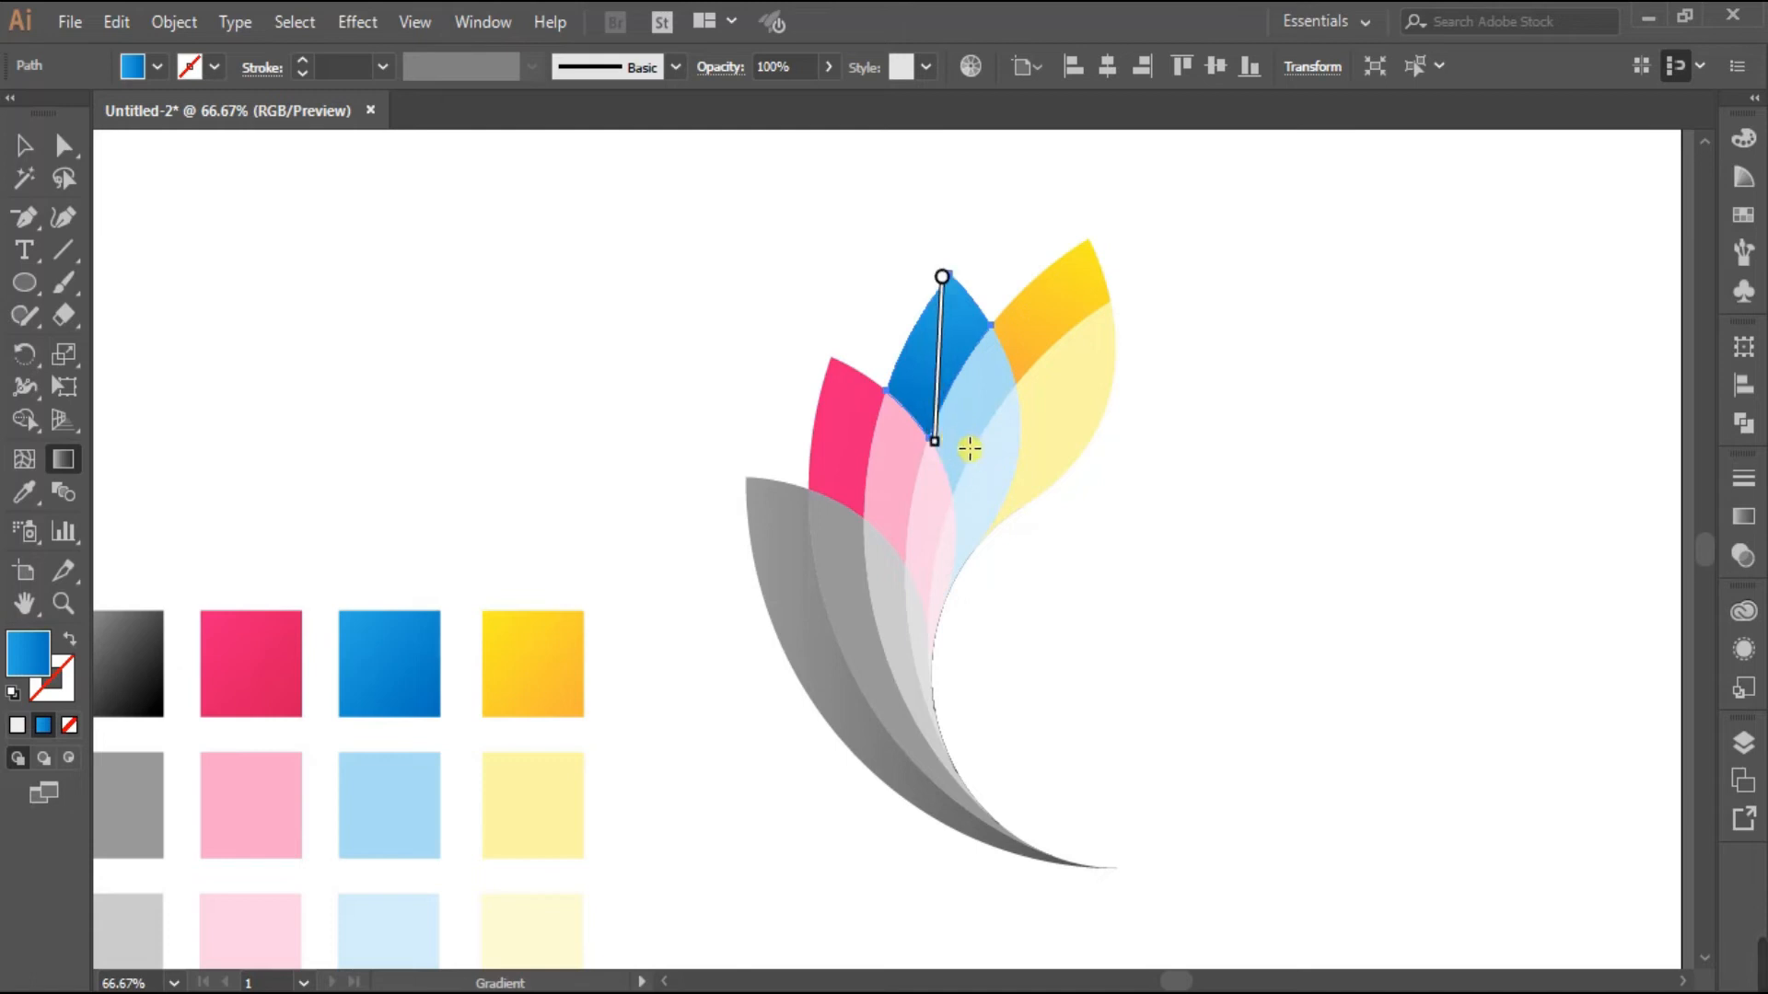
drag(938, 453, 928, 453)
key(v)
click(560, 354)
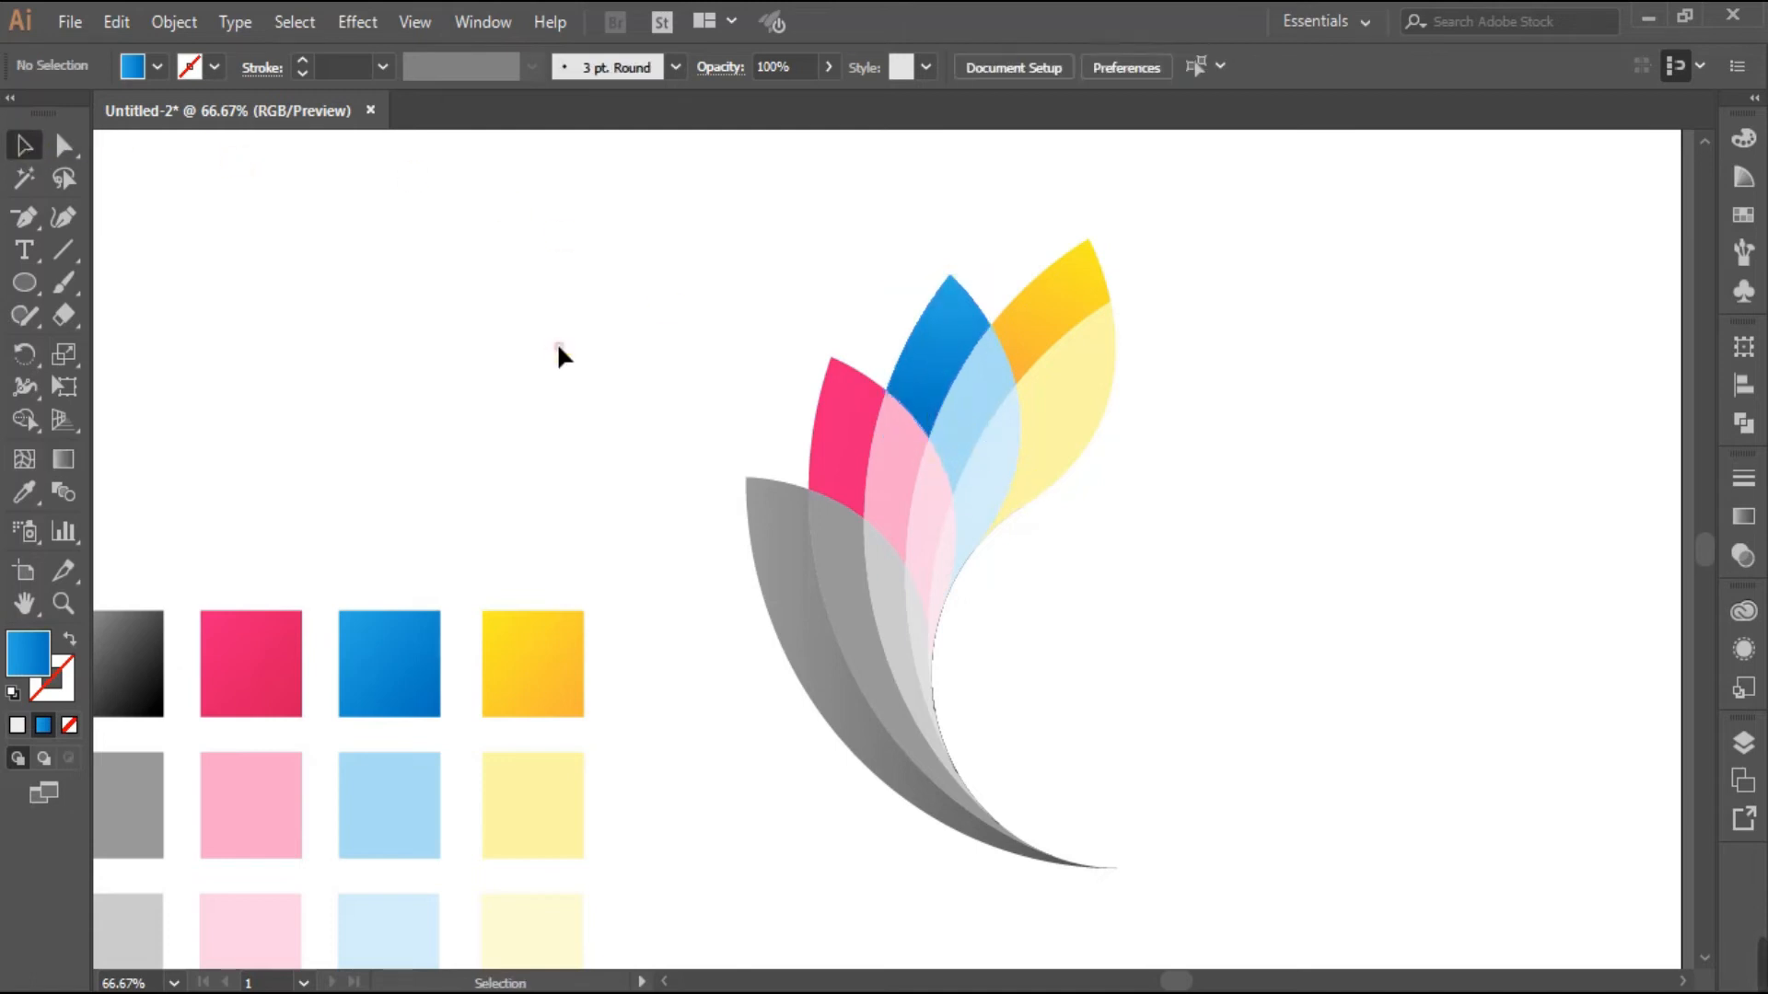
Redirect the gradient in the pink leaf's upper section to run from the leaf tip down to the section's lowest corner
click(838, 453)
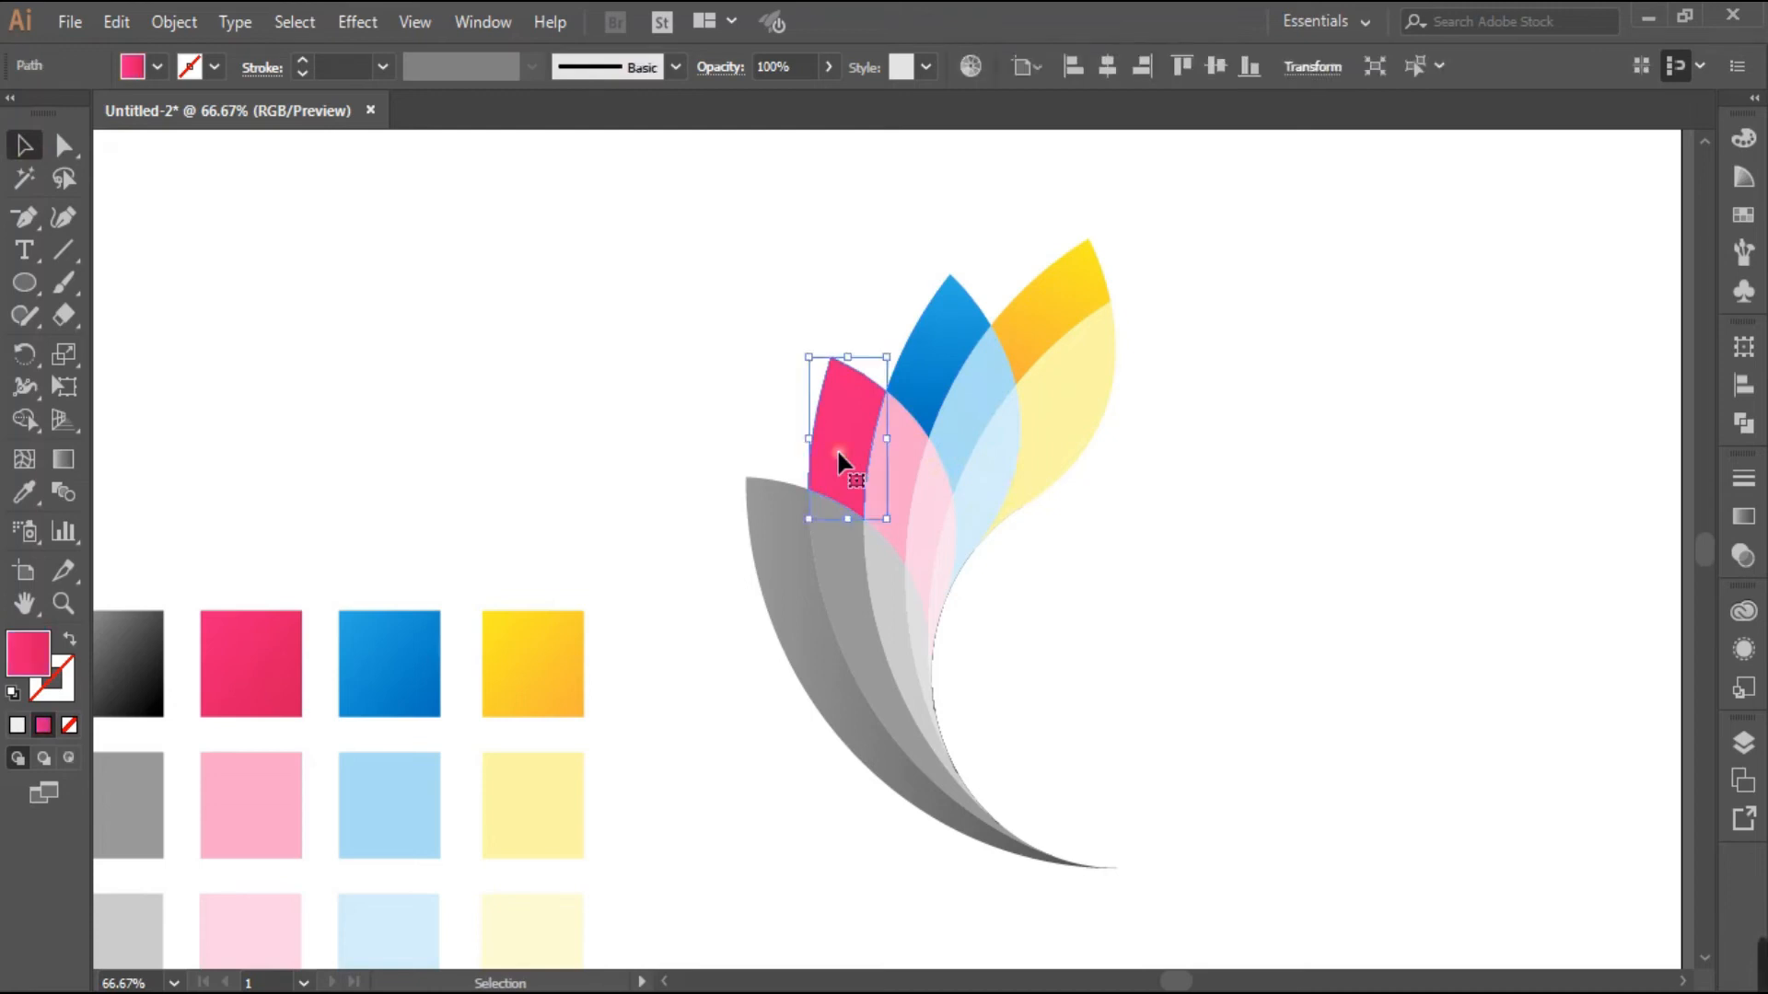
click(63, 459)
drag(1506, 688, 793, 537)
mouse_move(919, 462)
mouse_down()
mouse_move(851, 559)
mouse_move(886, 543)
mouse_move(863, 536)
mouse_up()
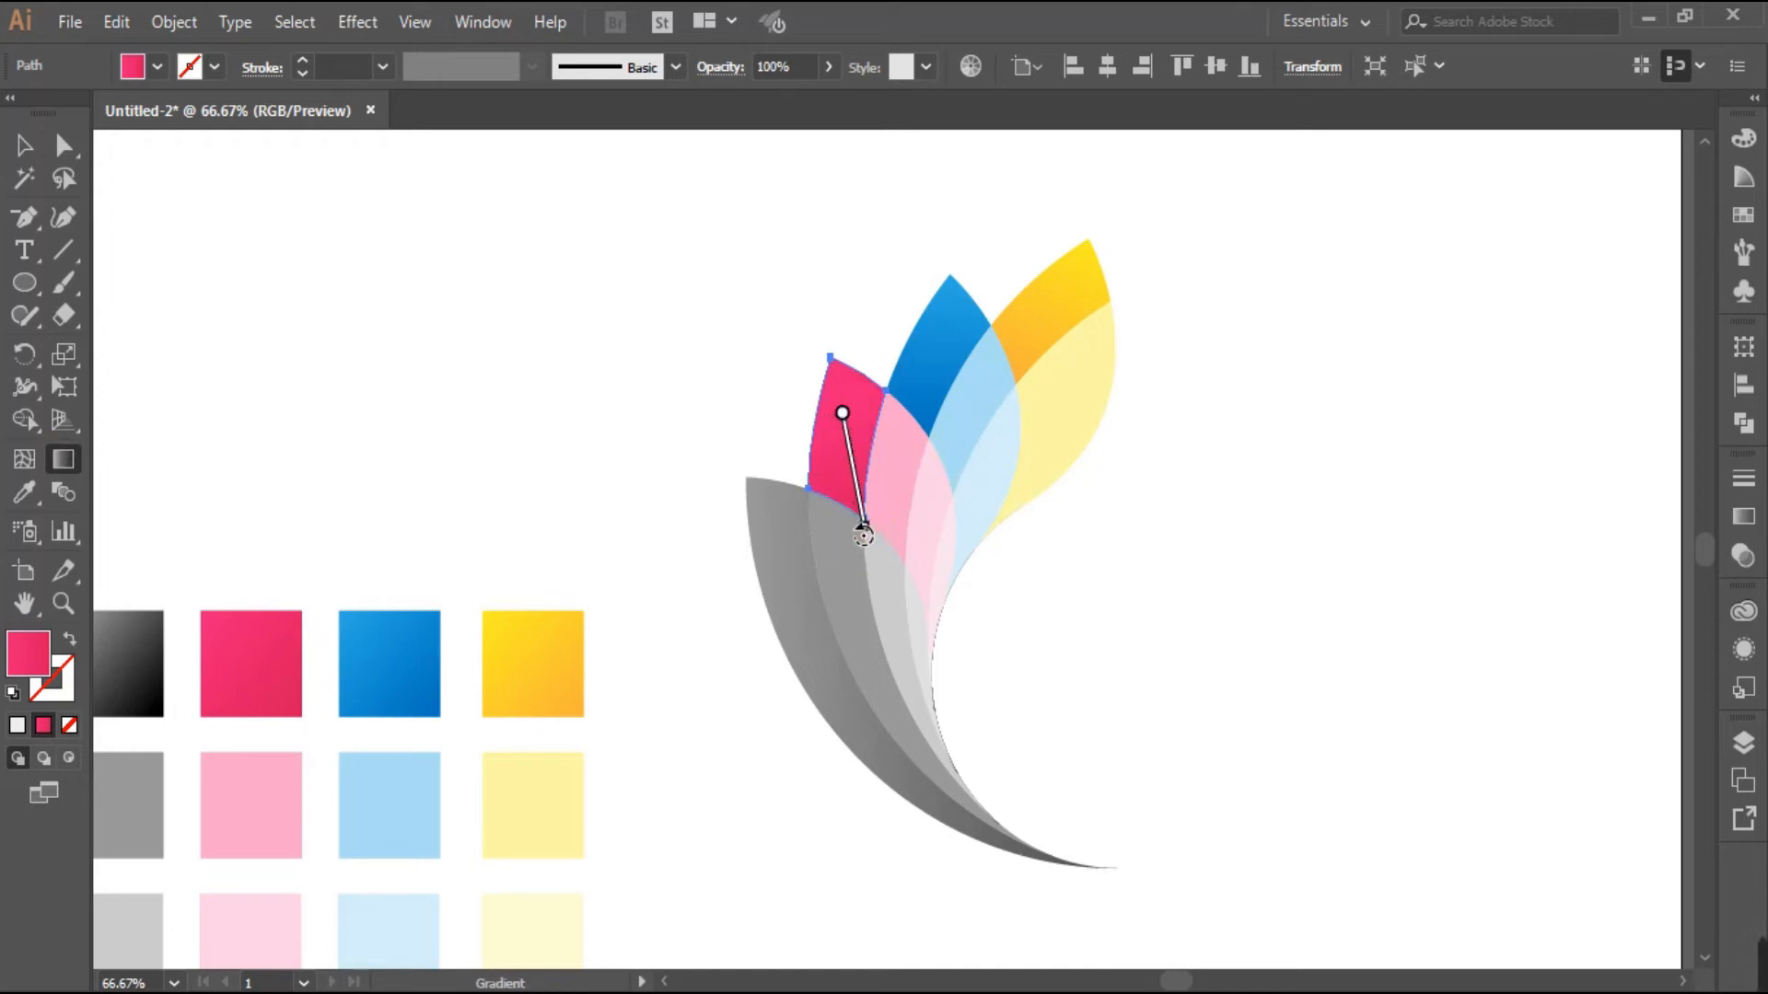
drag(830, 358, 863, 518)
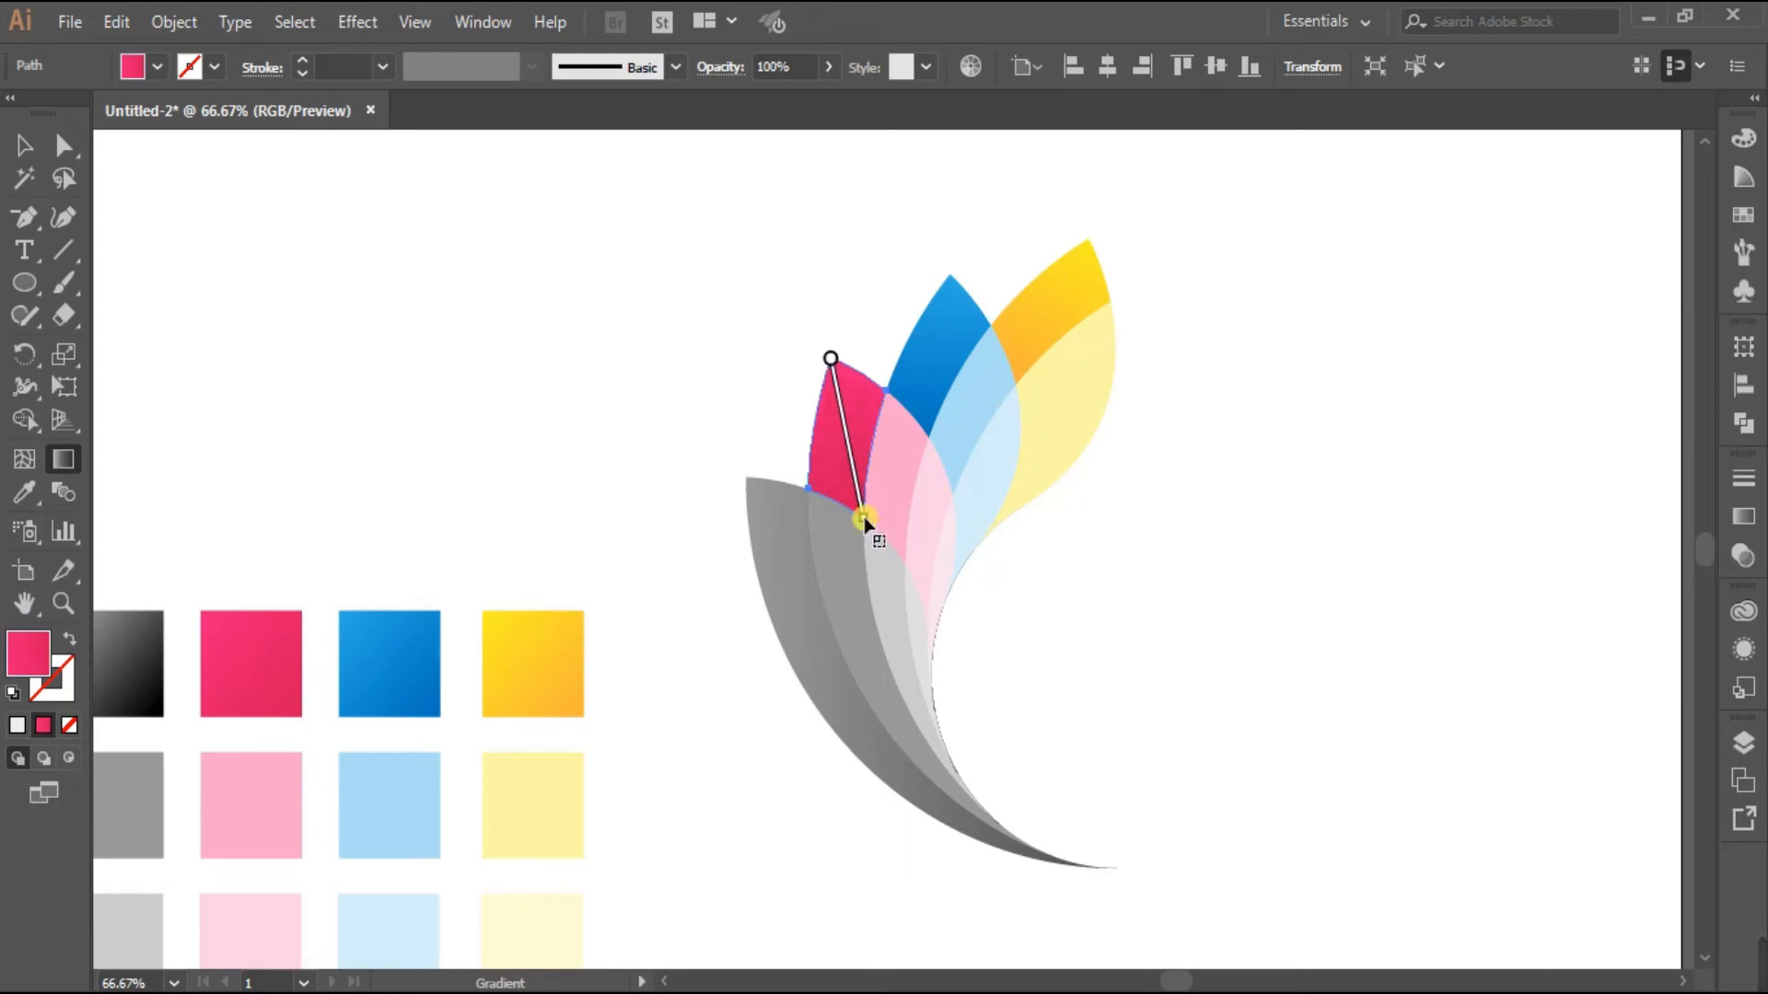
click(23, 146)
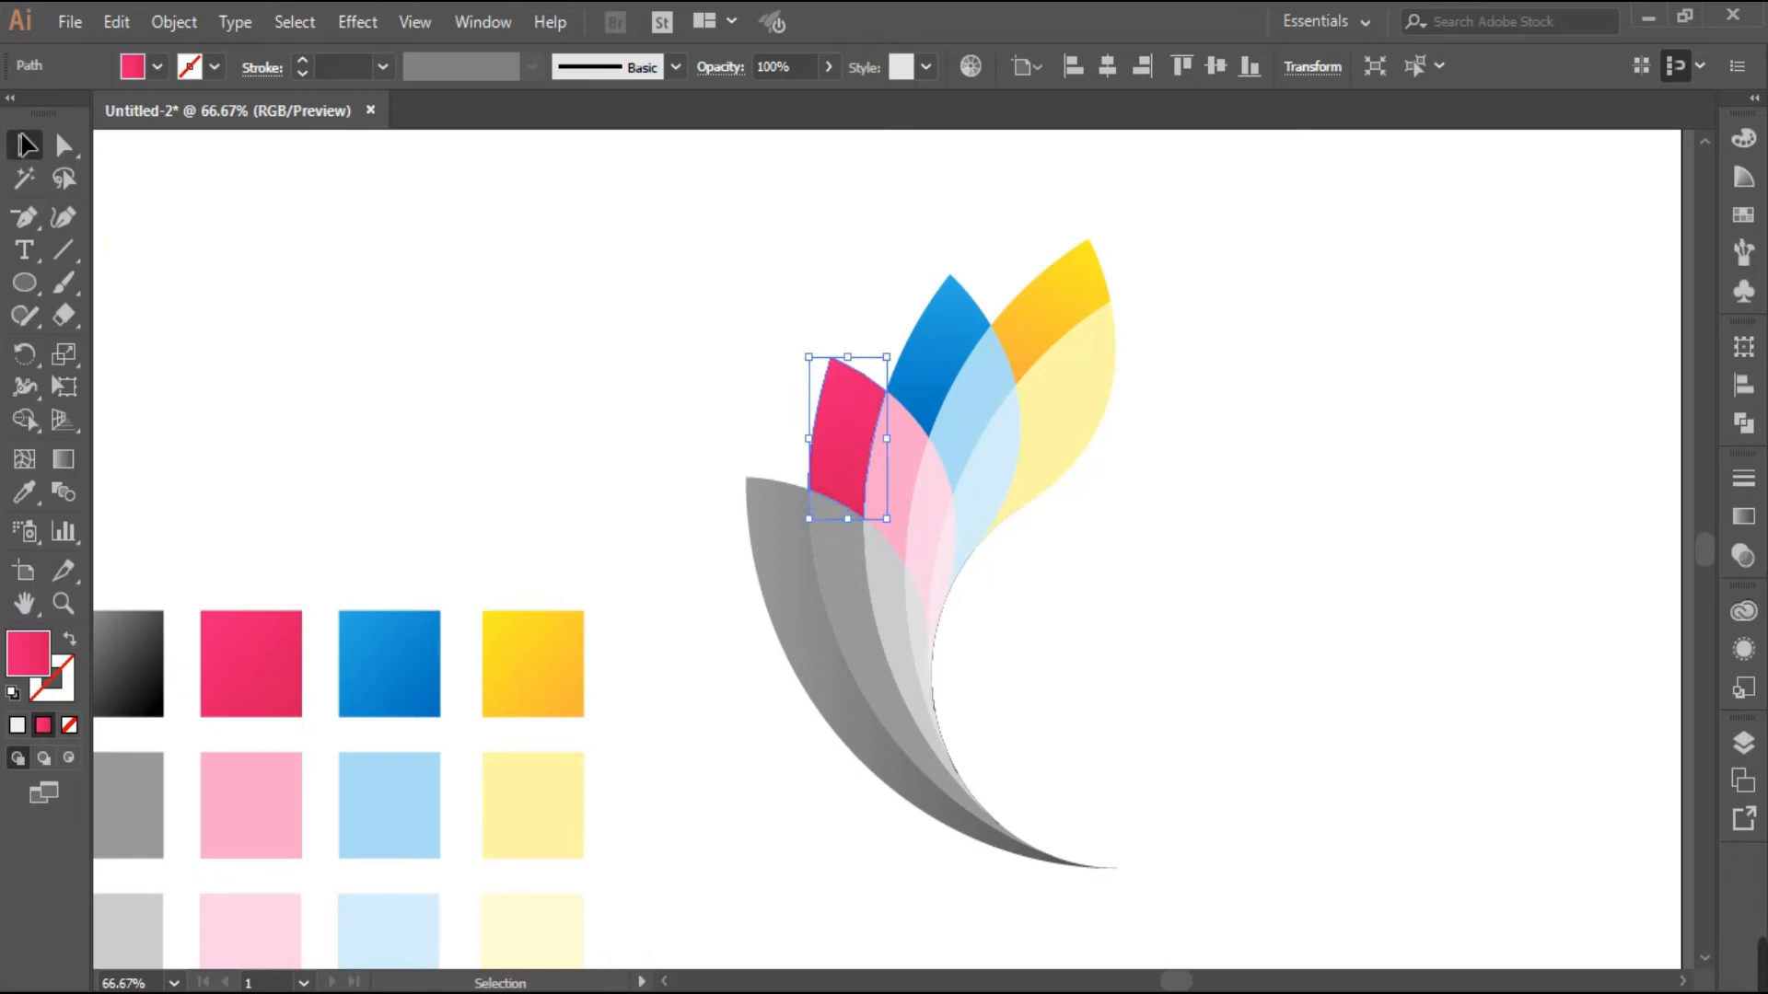
Redirect the gradient in the gray leaf's outer section to run diagonally from near the leaf tip down to its narrow lower end
click(636, 571)
click(774, 552)
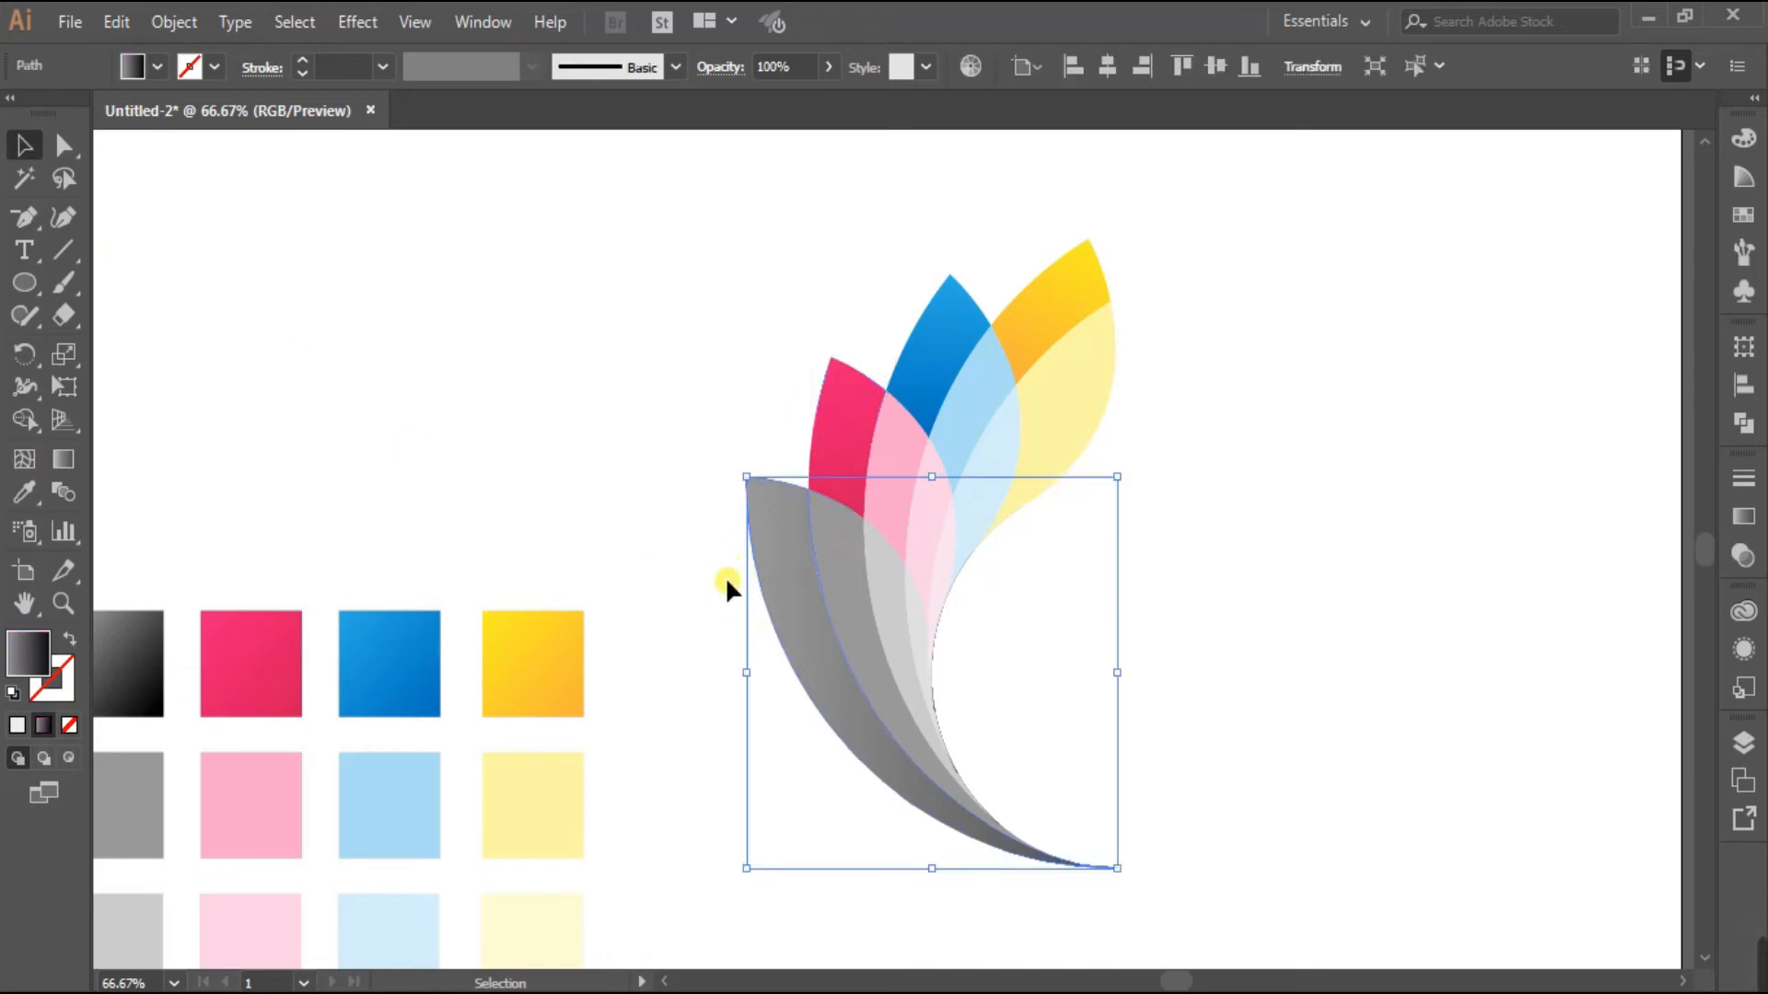
scroll(714, 580, down, 2)
click(66, 471)
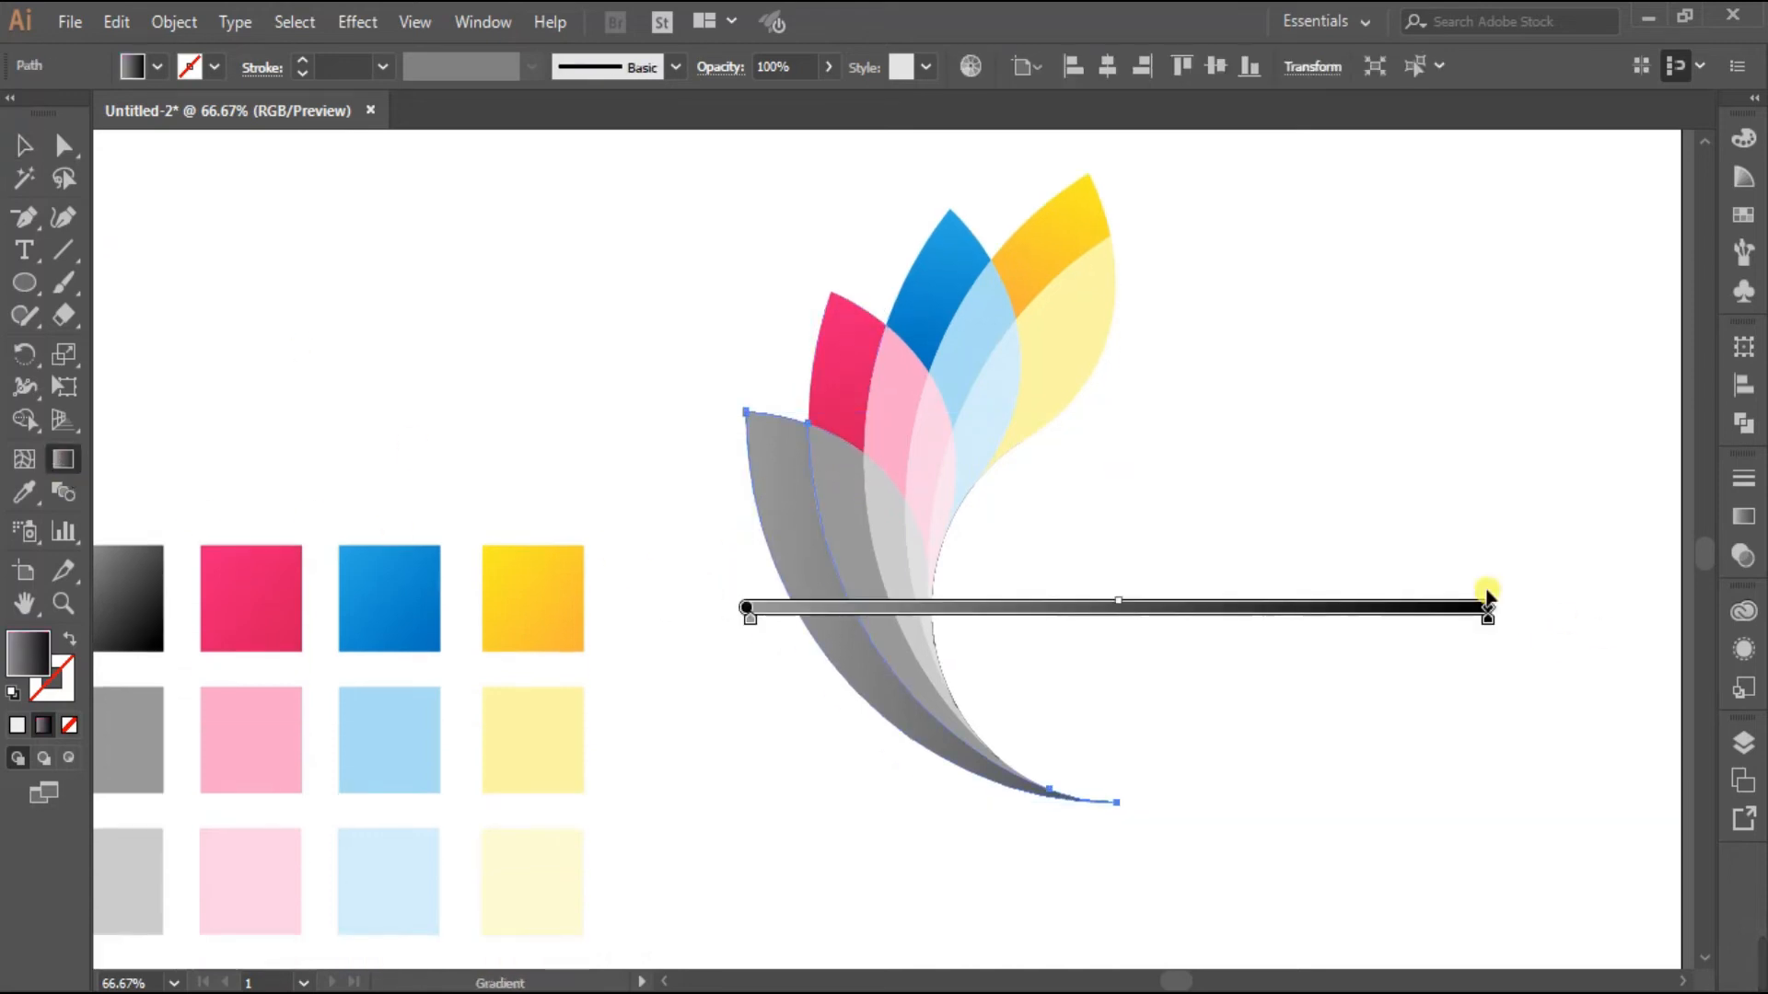
drag(1504, 604, 1264, 670)
mouse_move(1492, 671)
mouse_down()
mouse_move(1014, 618)
mouse_move(987, 759)
mouse_up()
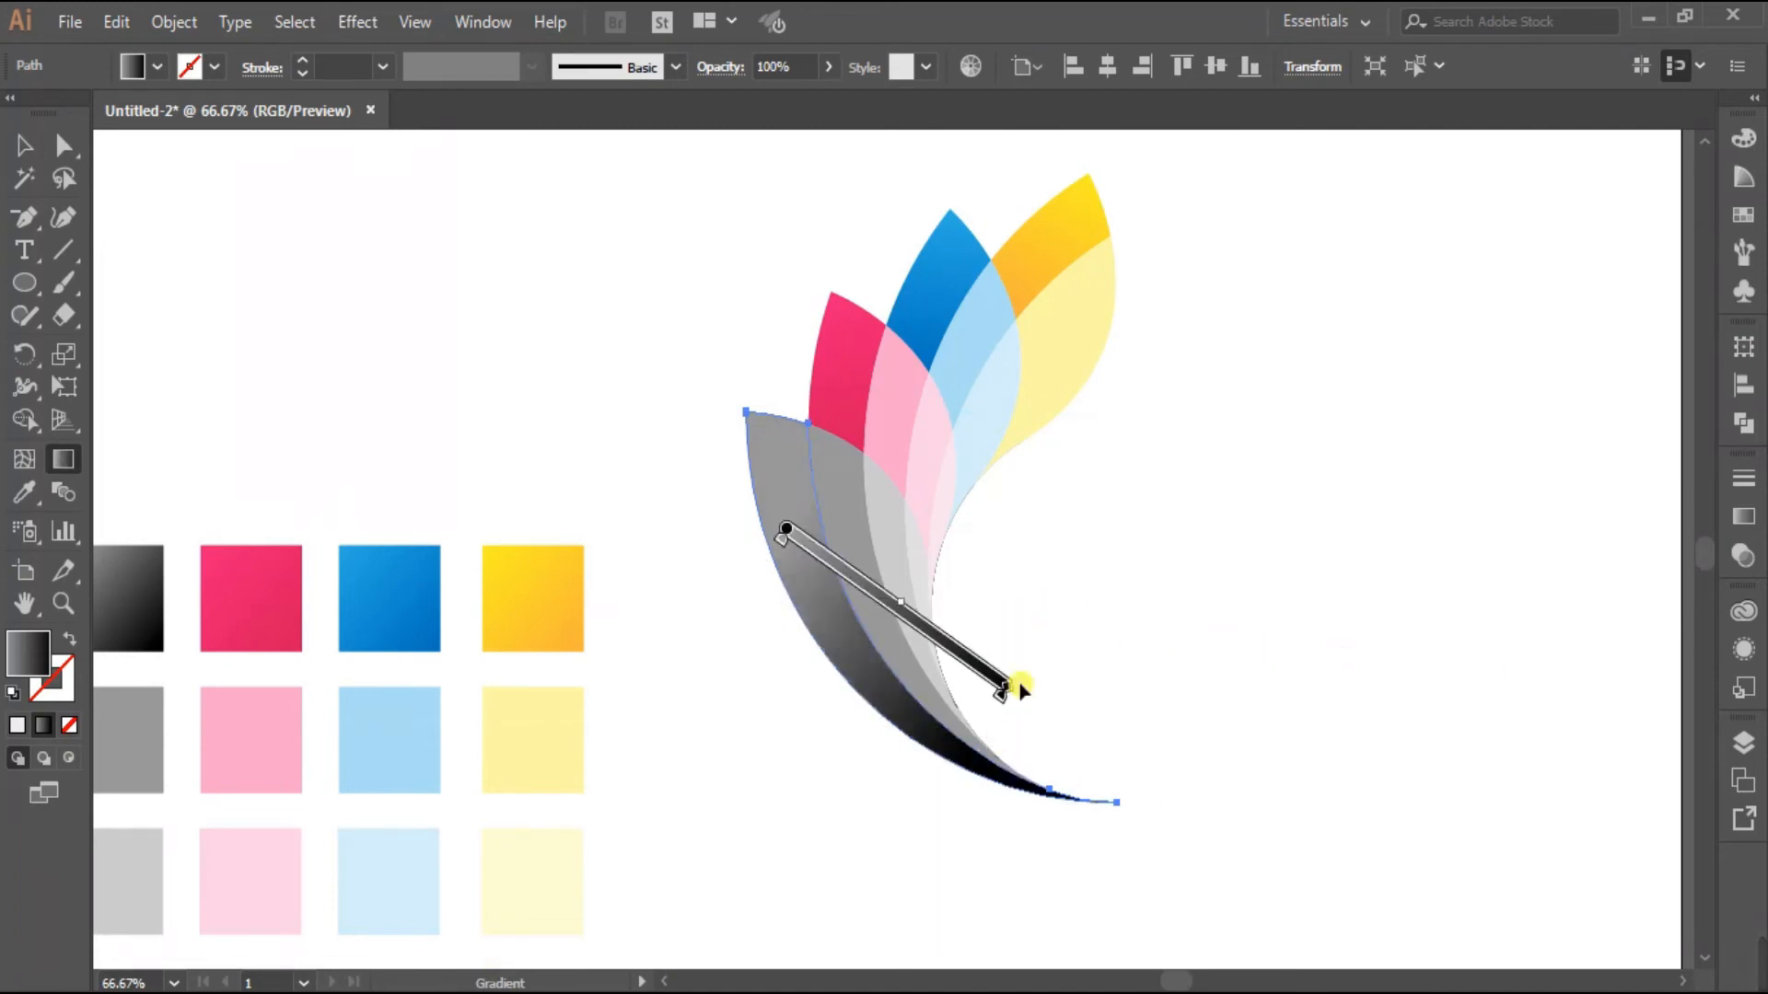
mouse_move(935, 637)
mouse_down()
mouse_move(890, 549)
mouse_move(850, 577)
mouse_up()
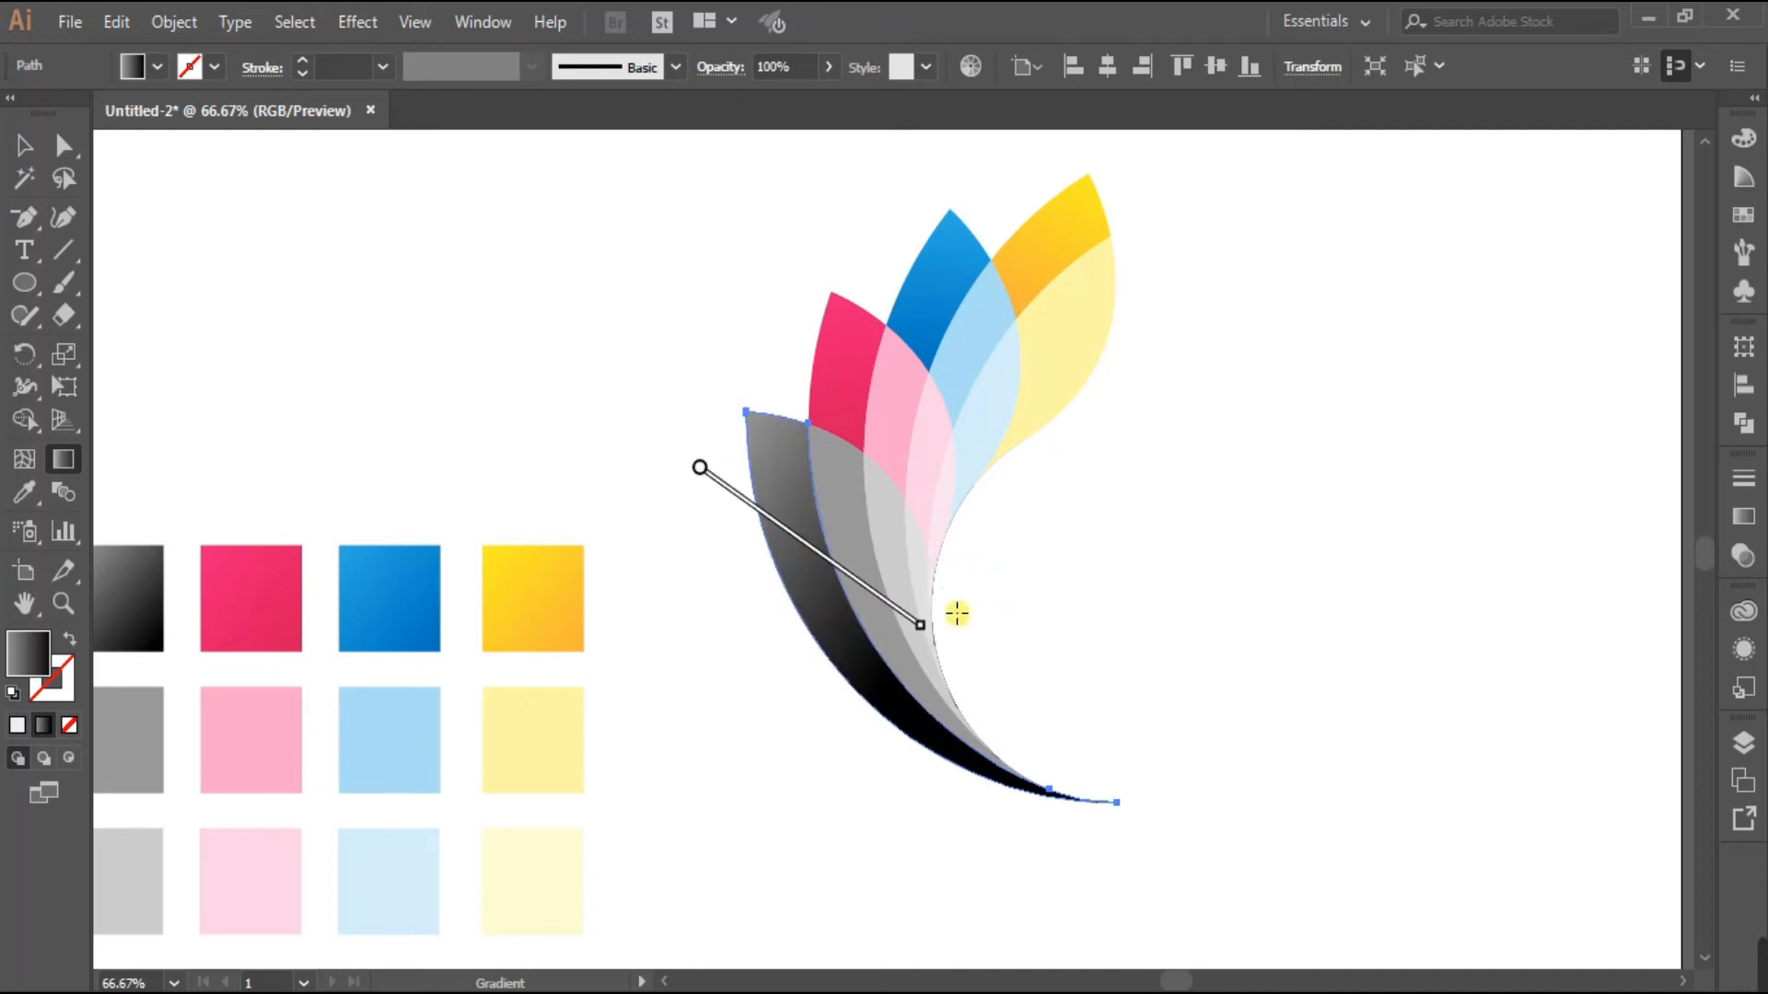
mouse_move(924, 631)
mouse_down()
mouse_move(887, 707)
mouse_move(939, 689)
mouse_move(1006, 776)
mouse_up()
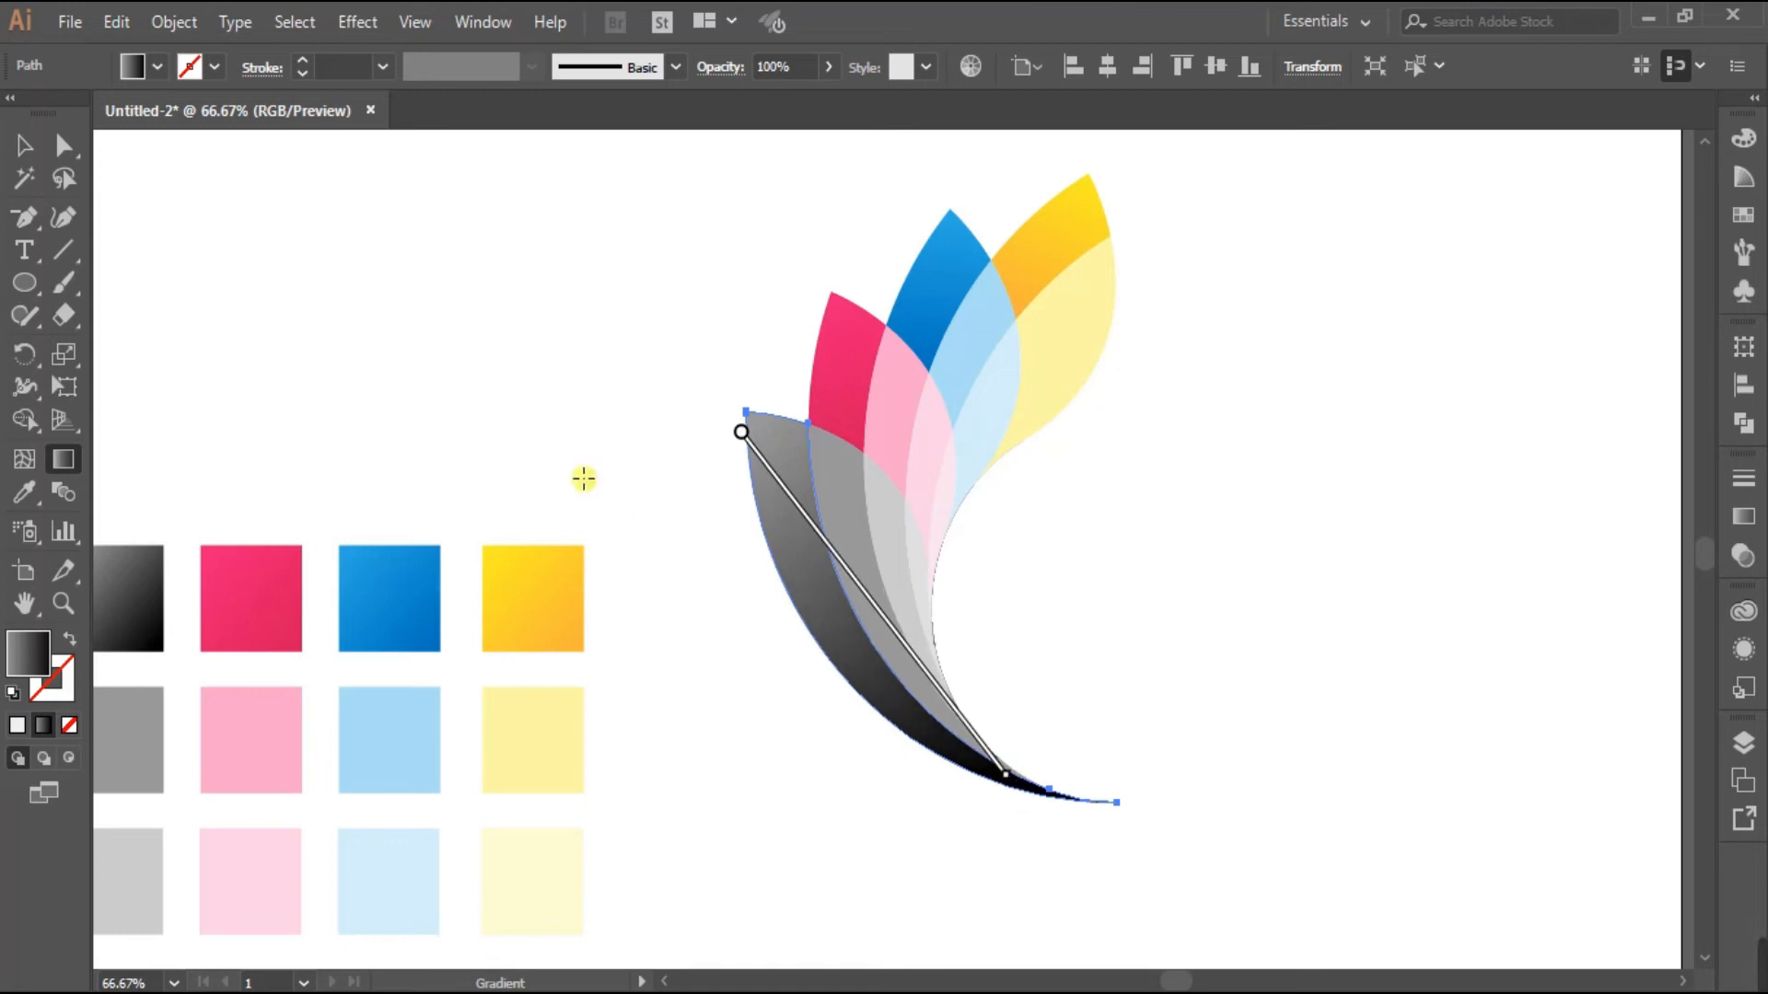
click(27, 148)
click(394, 269)
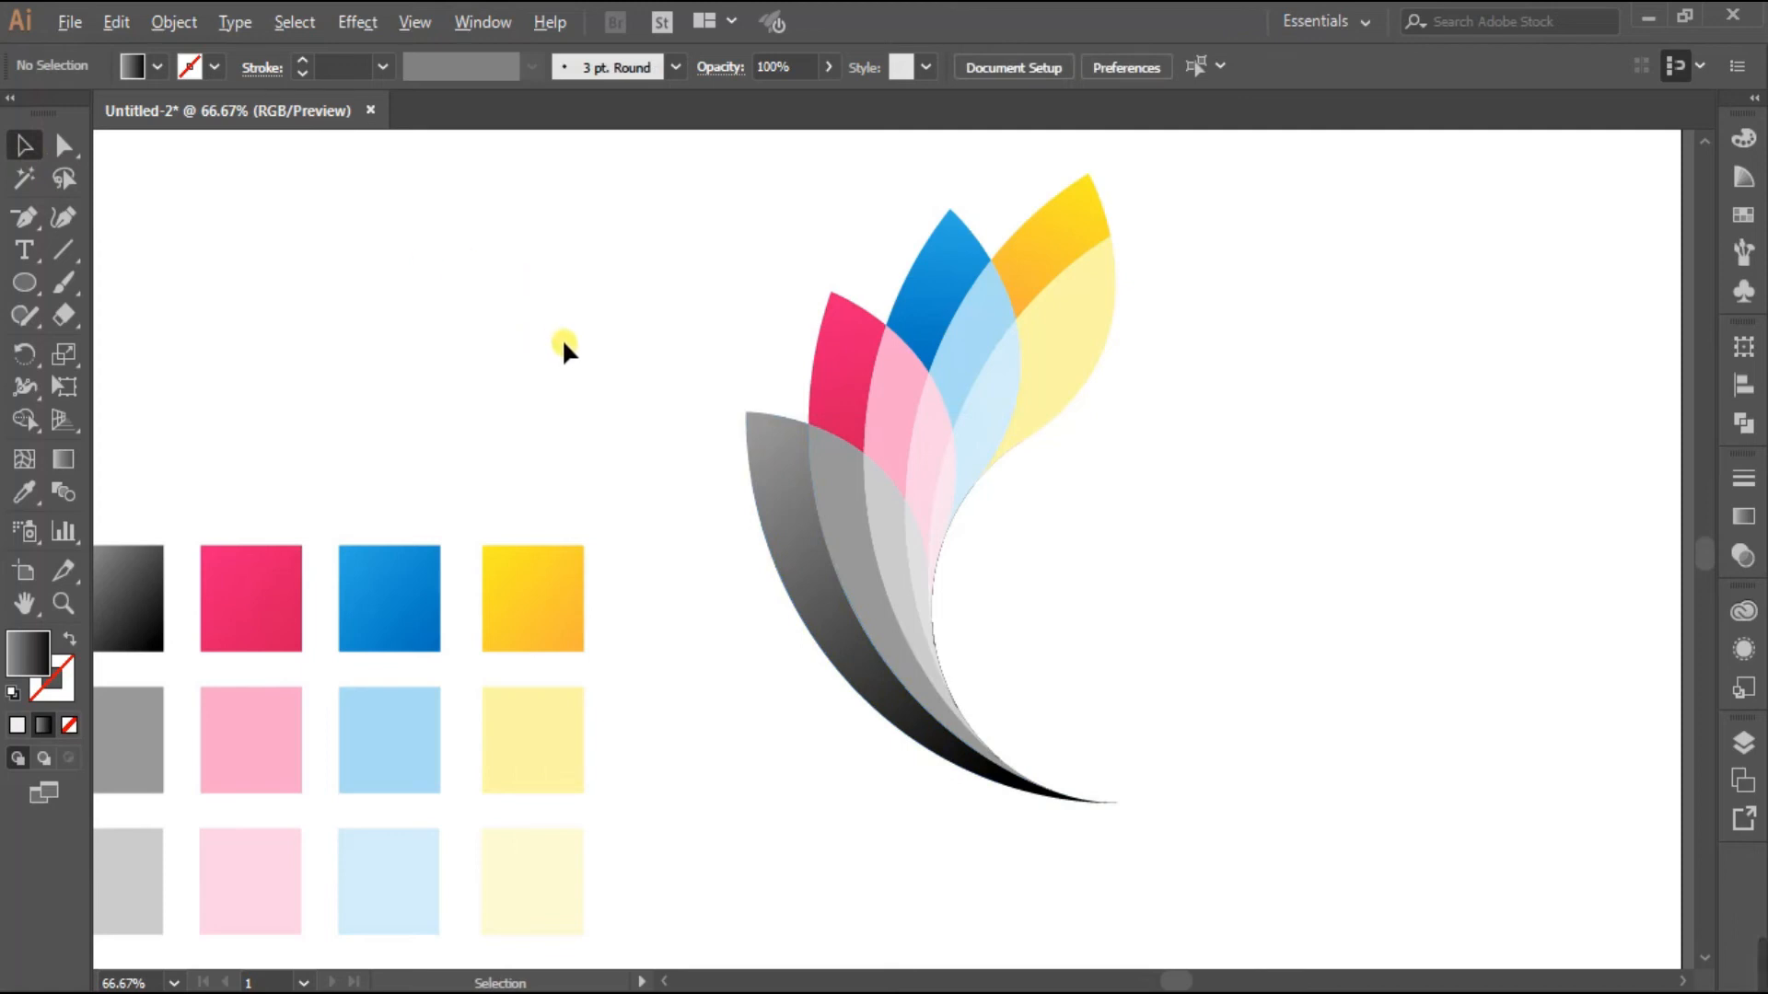
Group all the gray, pink, blue and yellow leaf sections of the fan graphic into one object
scroll(562, 339, down, 1)
drag(627, 589, 714, 666)
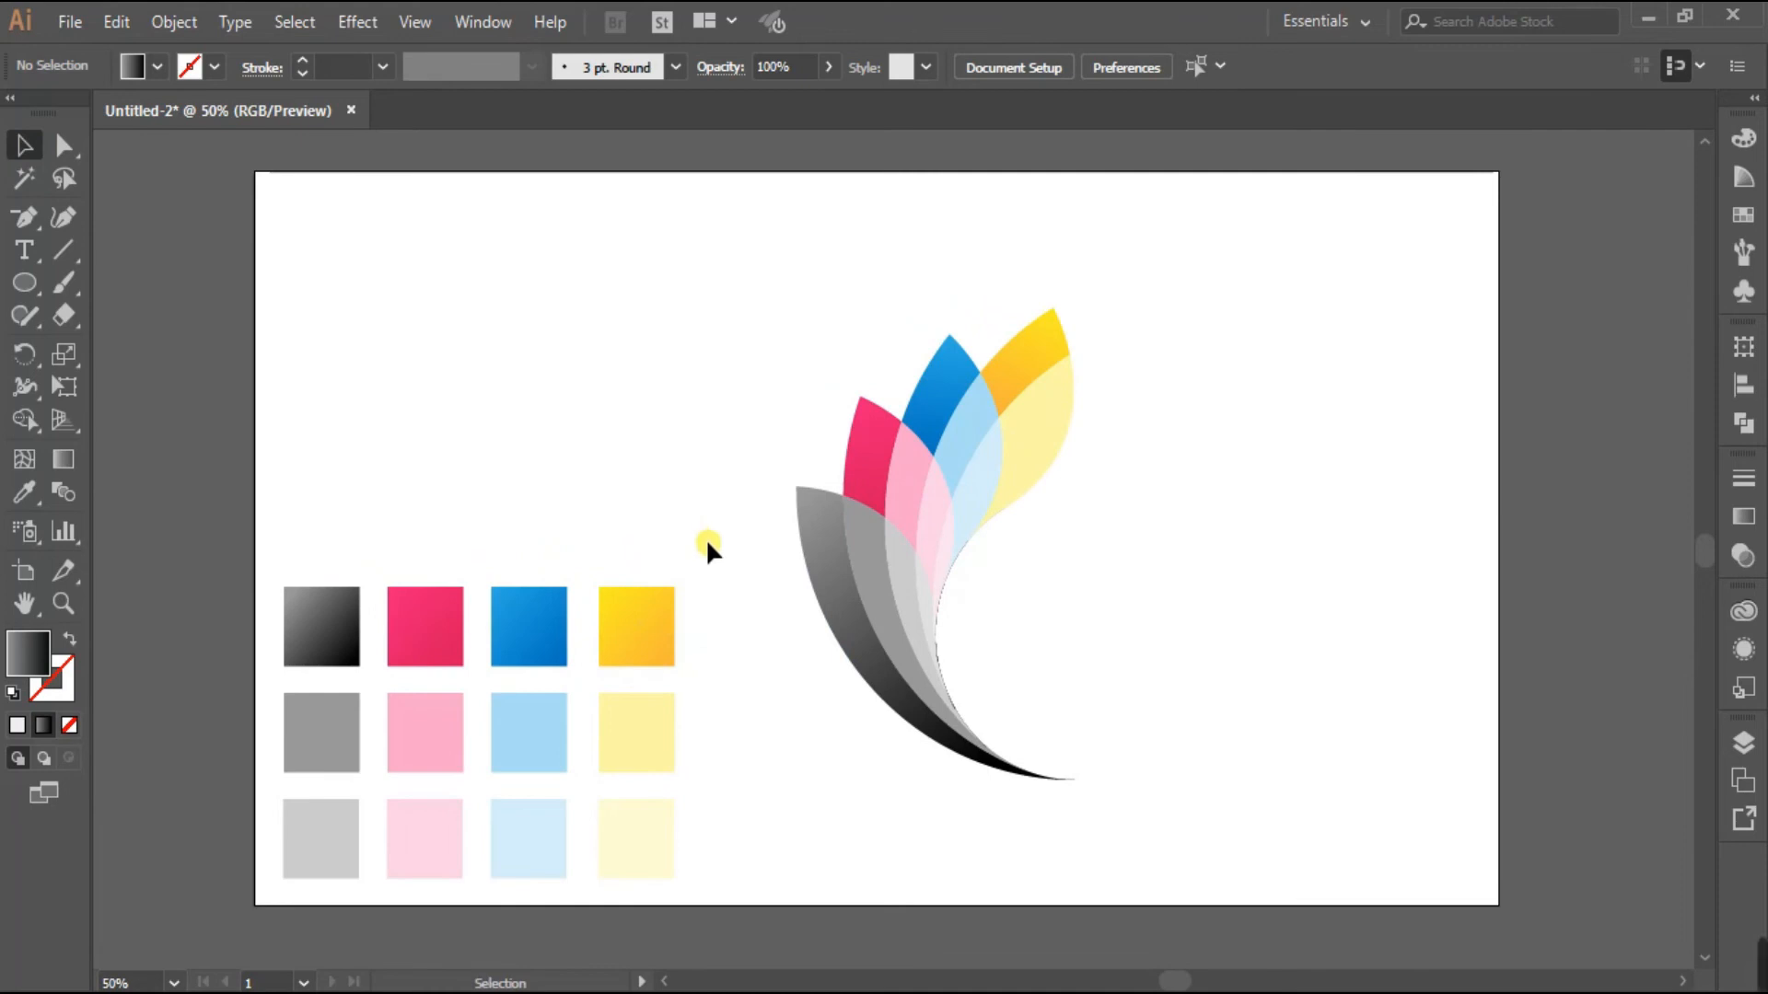
scroll(907, 772, up, 2)
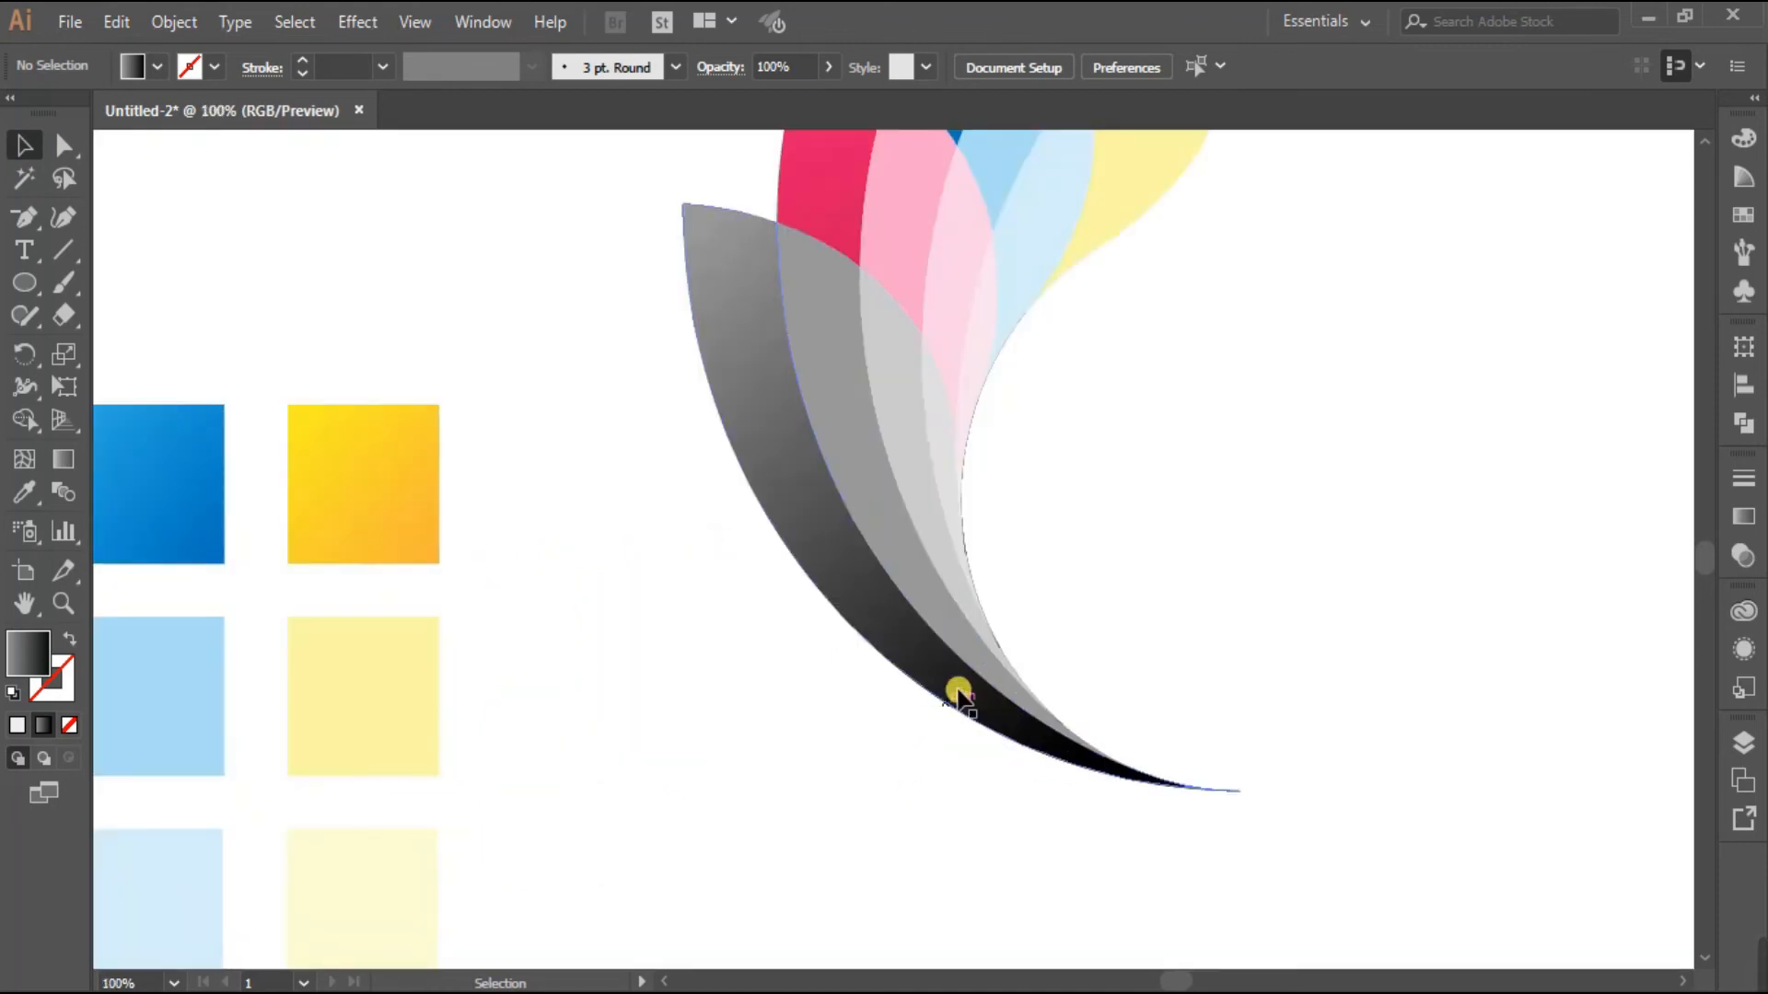
scroll(1090, 511, up, 1)
click(889, 462)
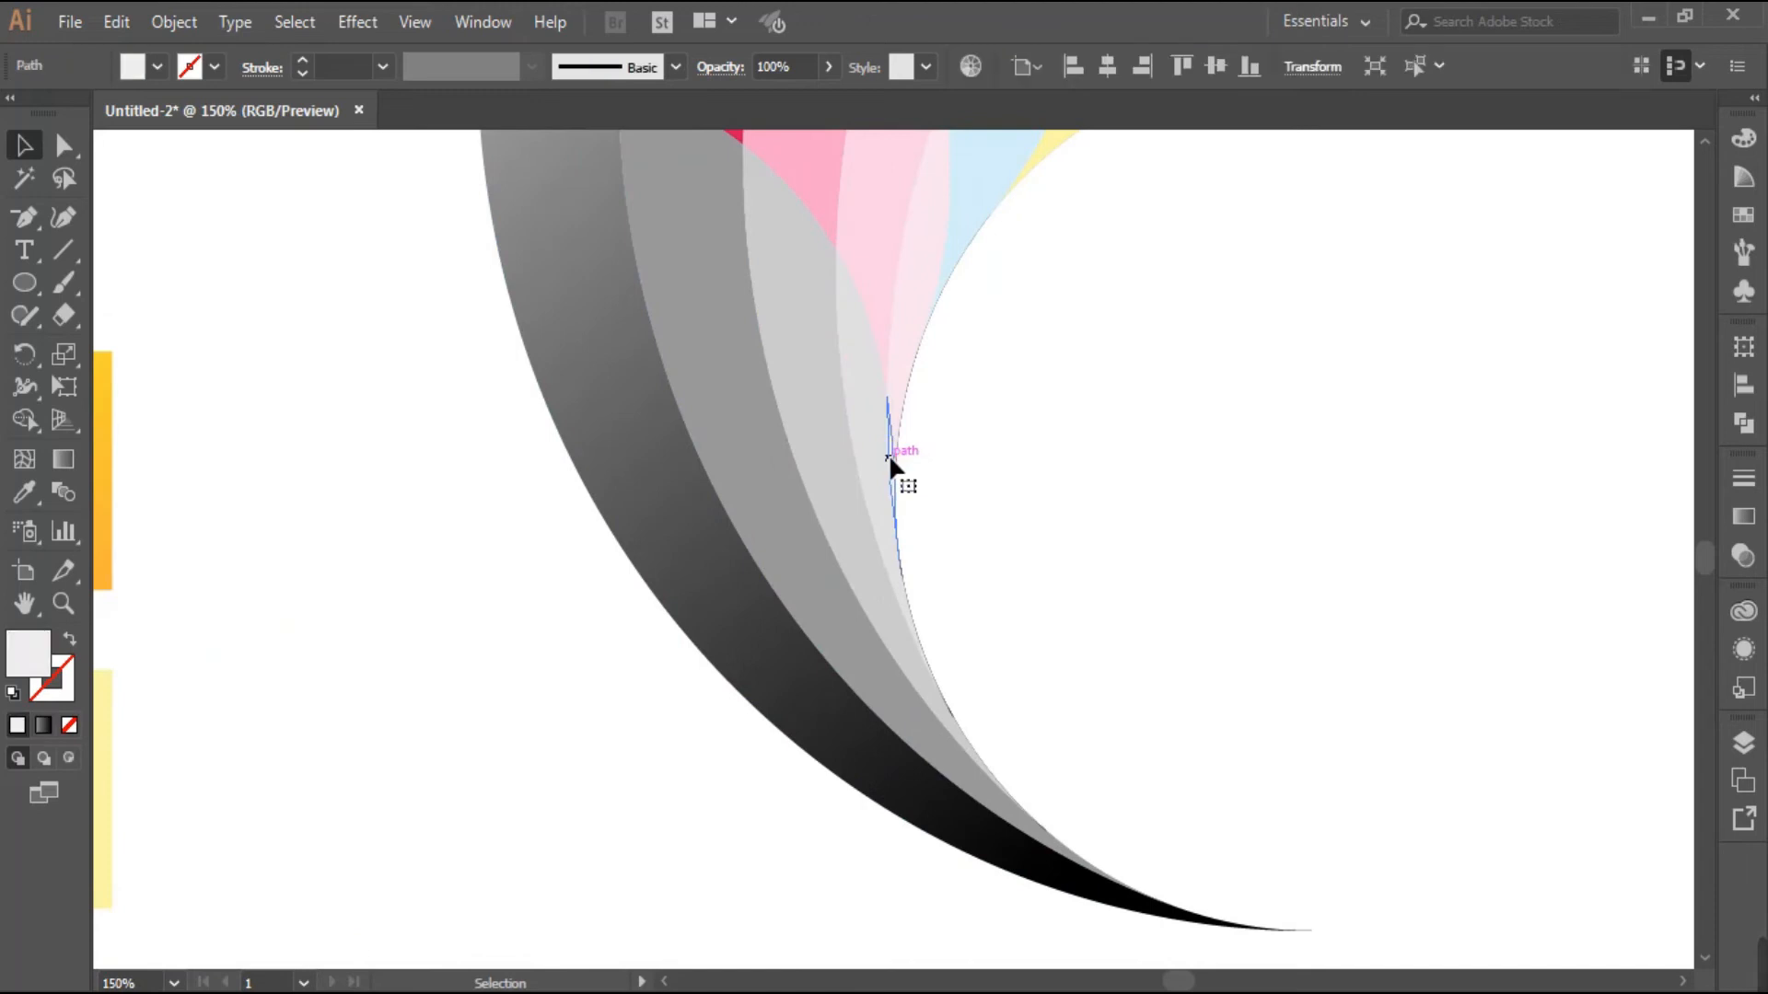
shift+click(857, 381)
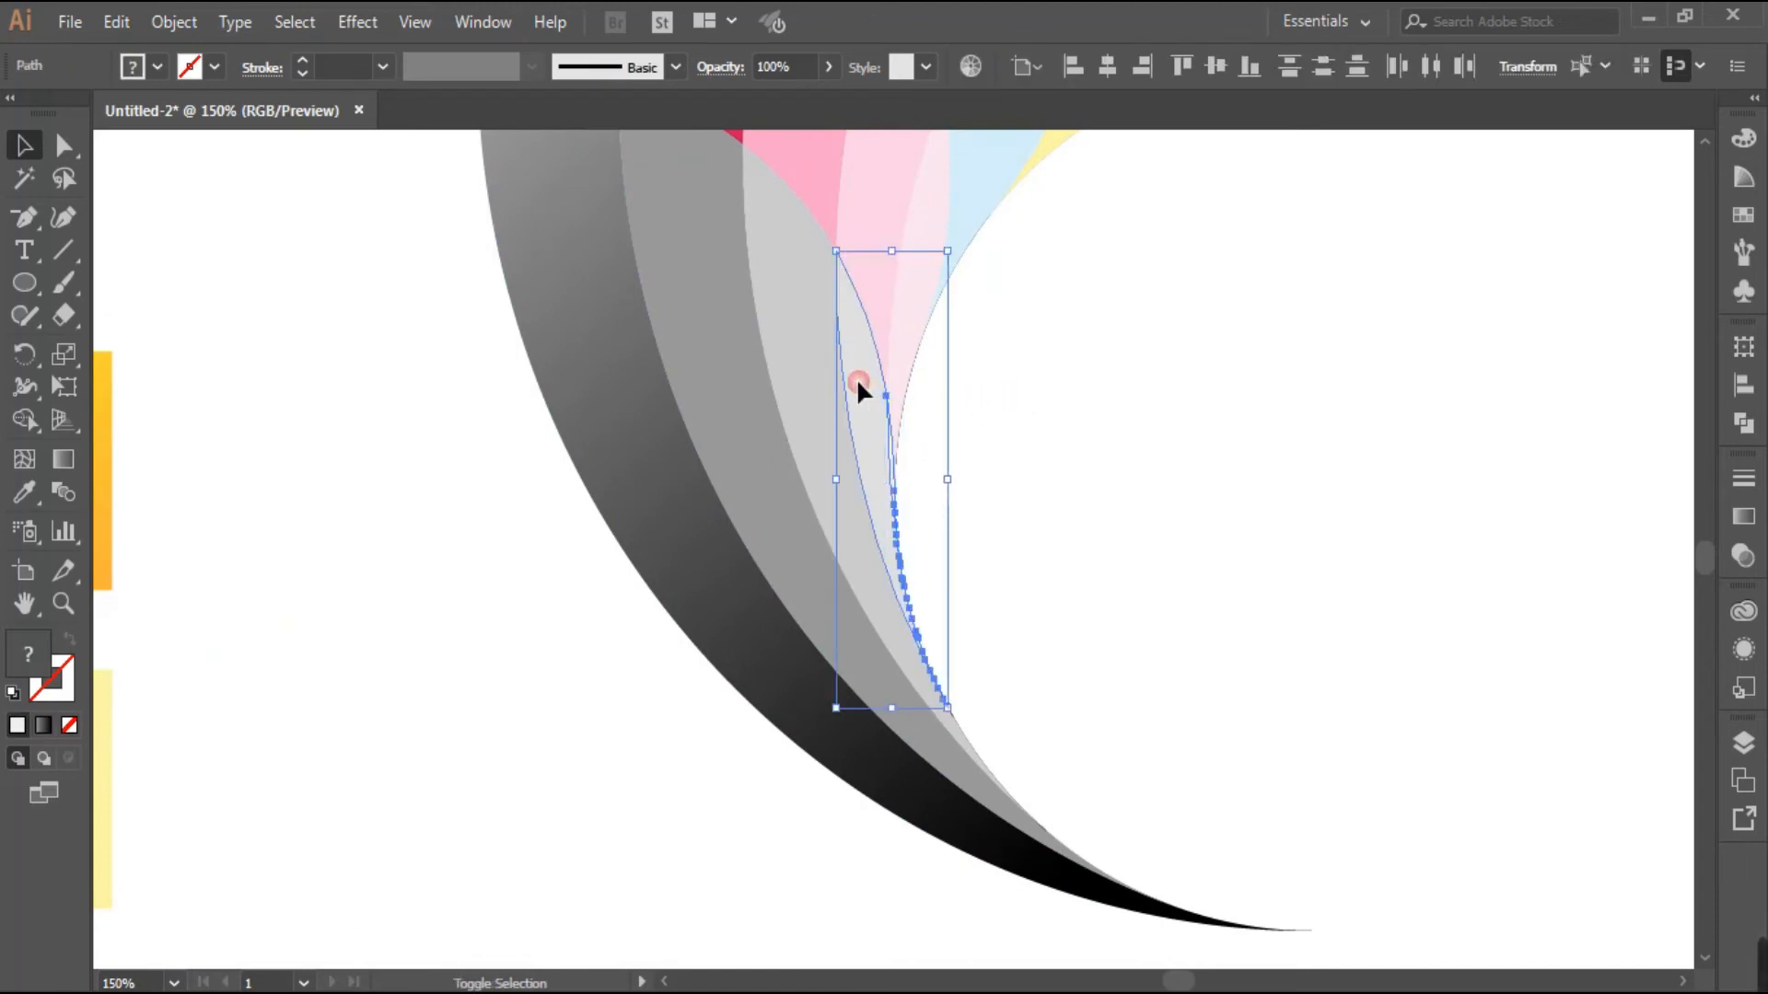
shift+click(879, 212)
shift+click(787, 322)
shift+click(715, 335)
shift+click(600, 300)
scroll(903, 339, down, 1)
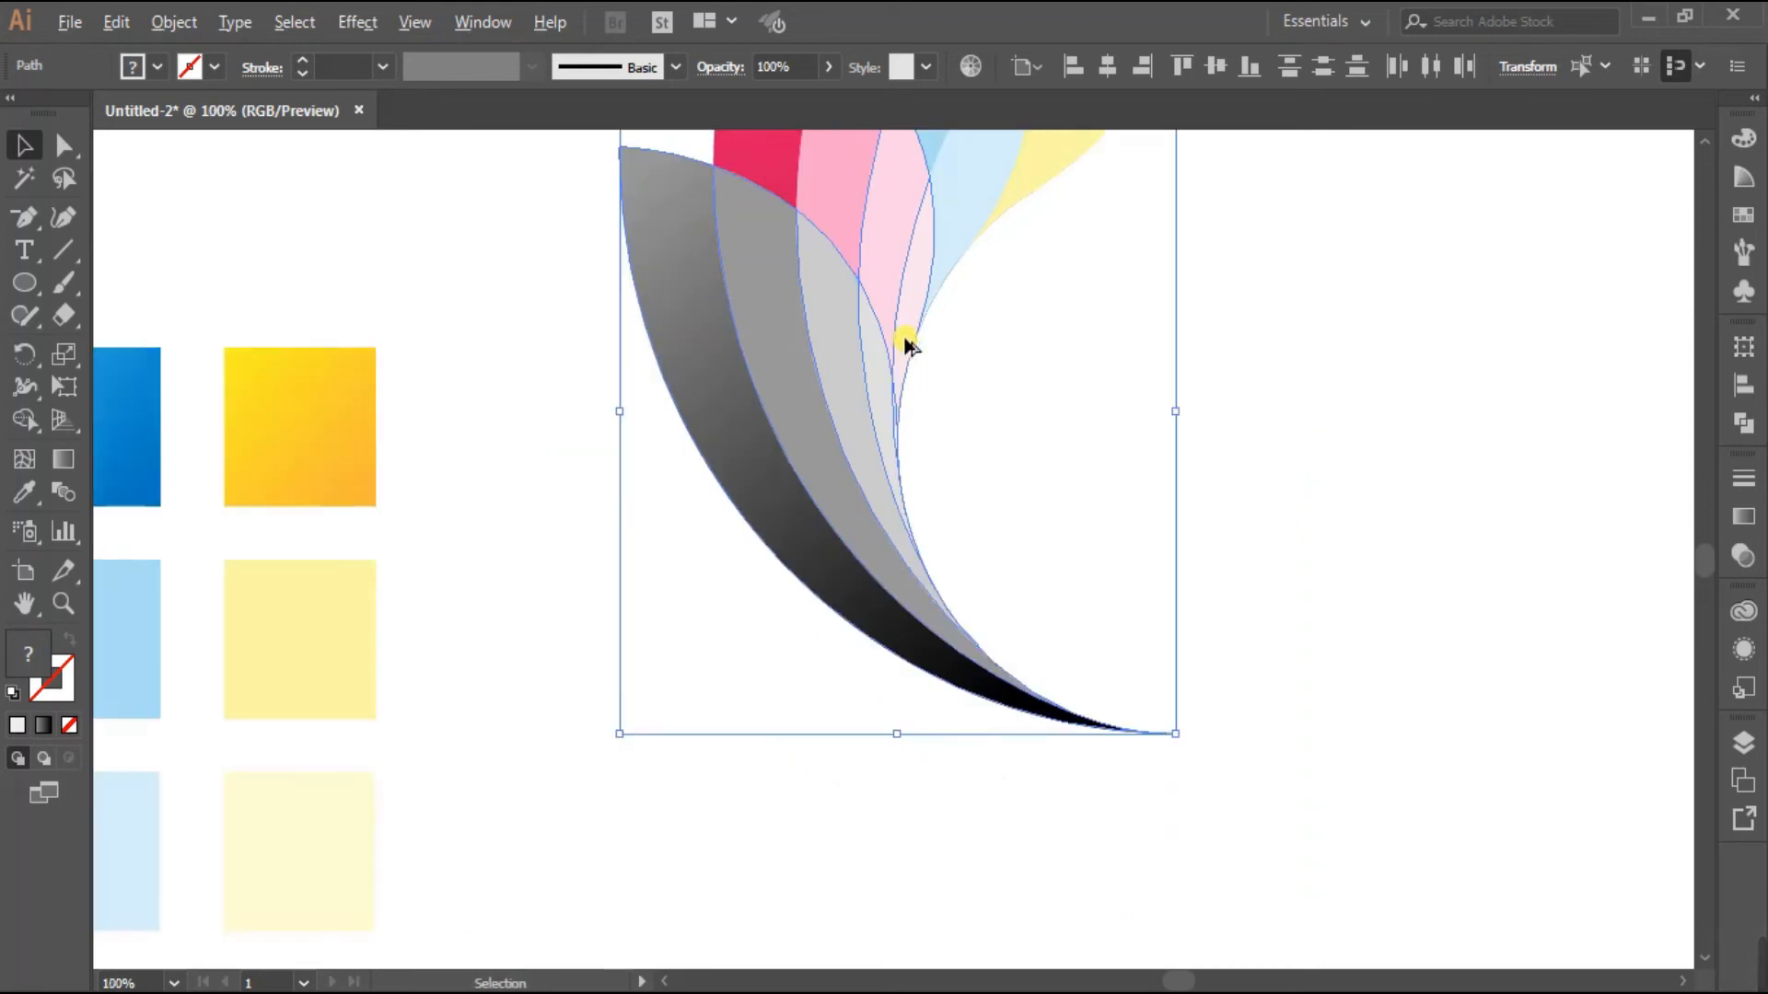
scroll(932, 389, down, 1)
scroll(1007, 426, up, 4)
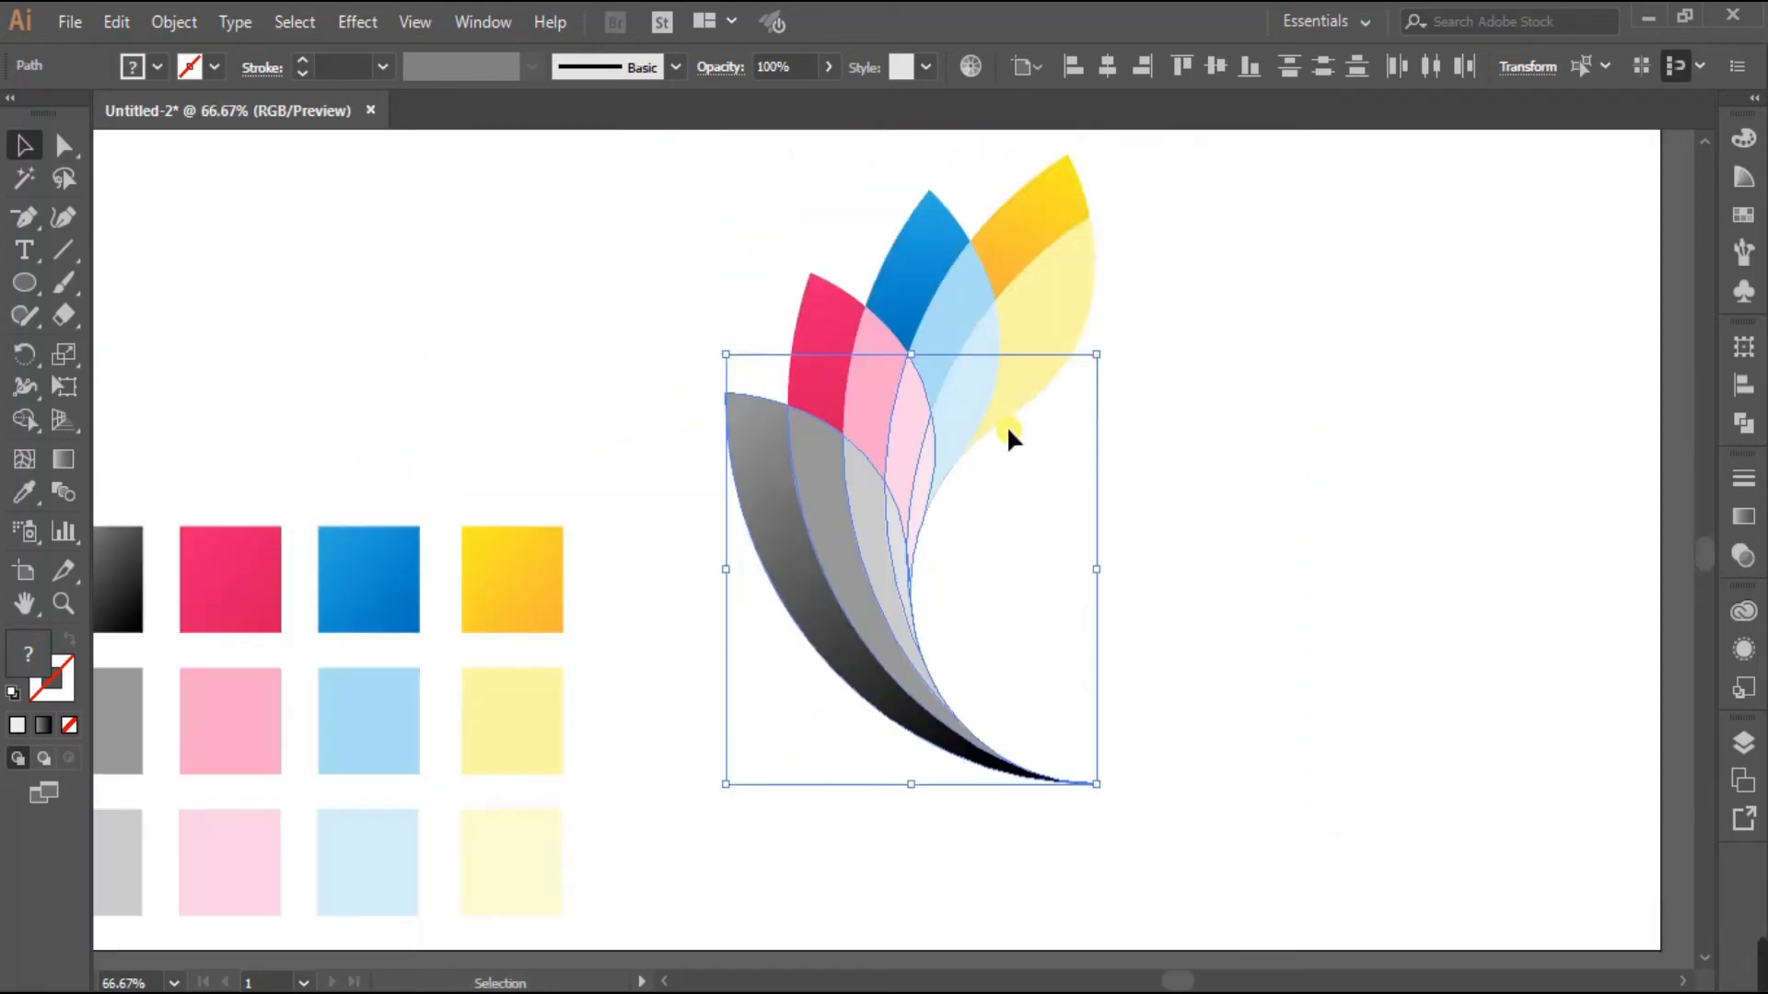
shift+click(961, 460)
shift+click(945, 401)
shift+click(822, 419)
shift+click(913, 345)
shift+click(1057, 364)
shift+click(1022, 308)
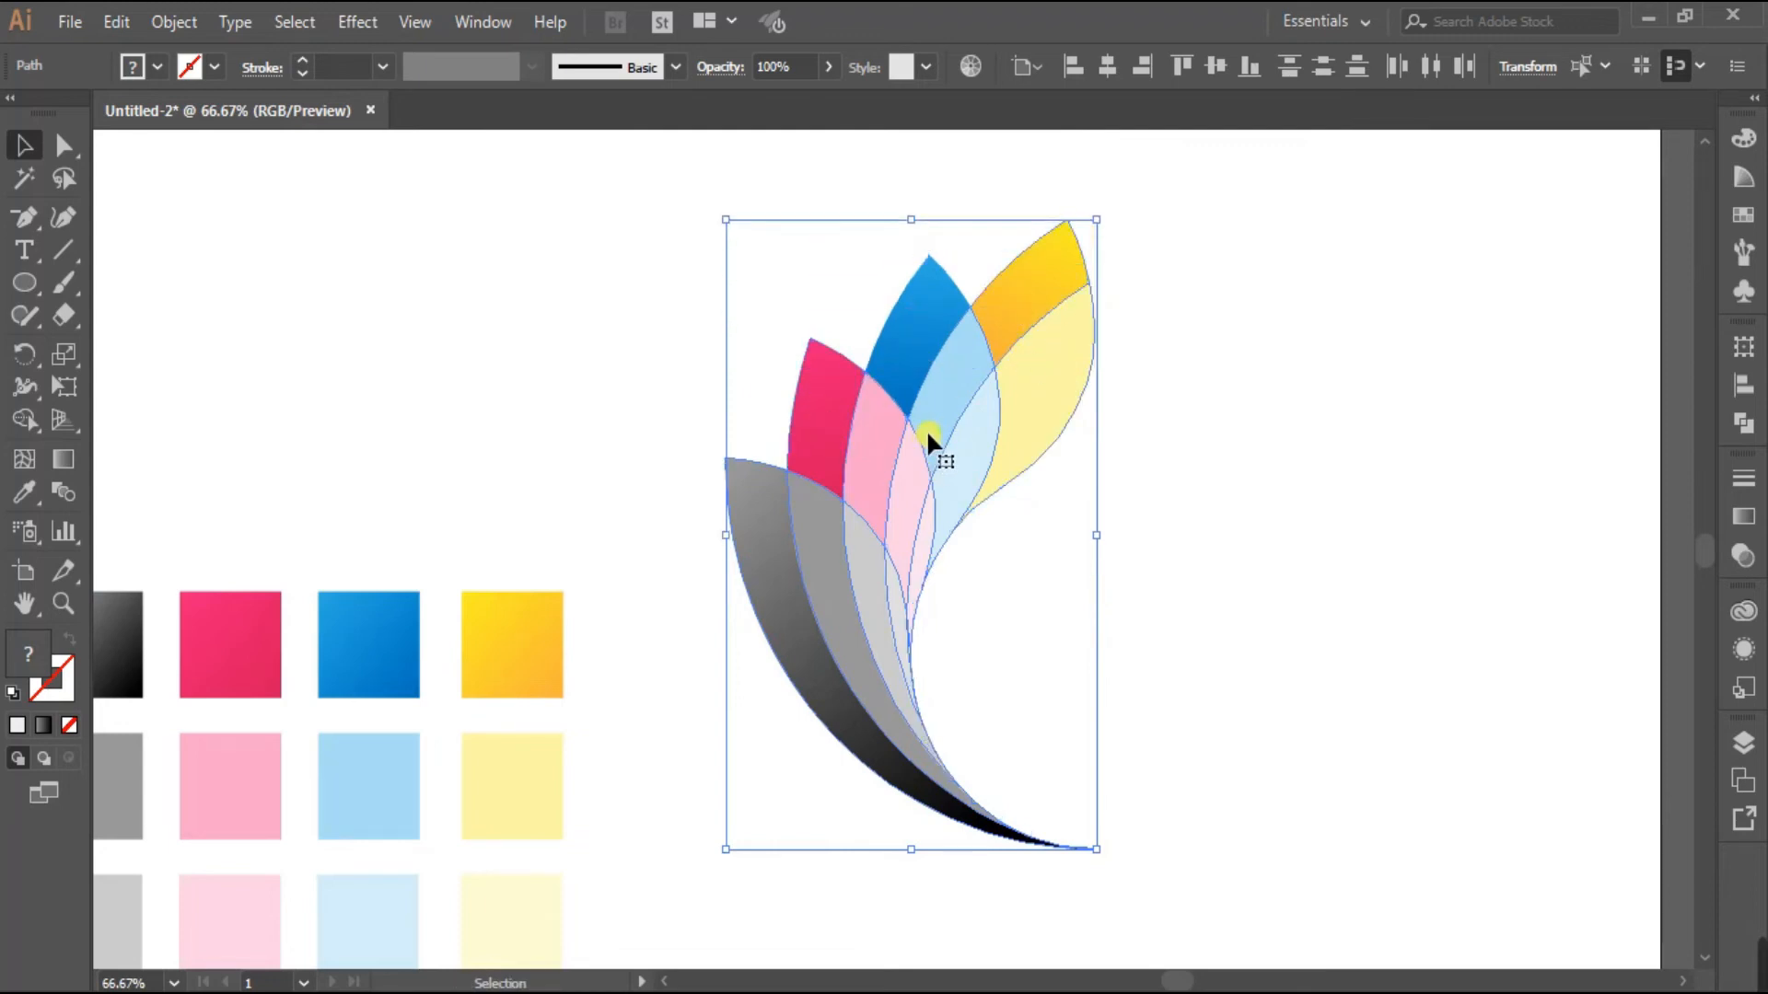
key(a)
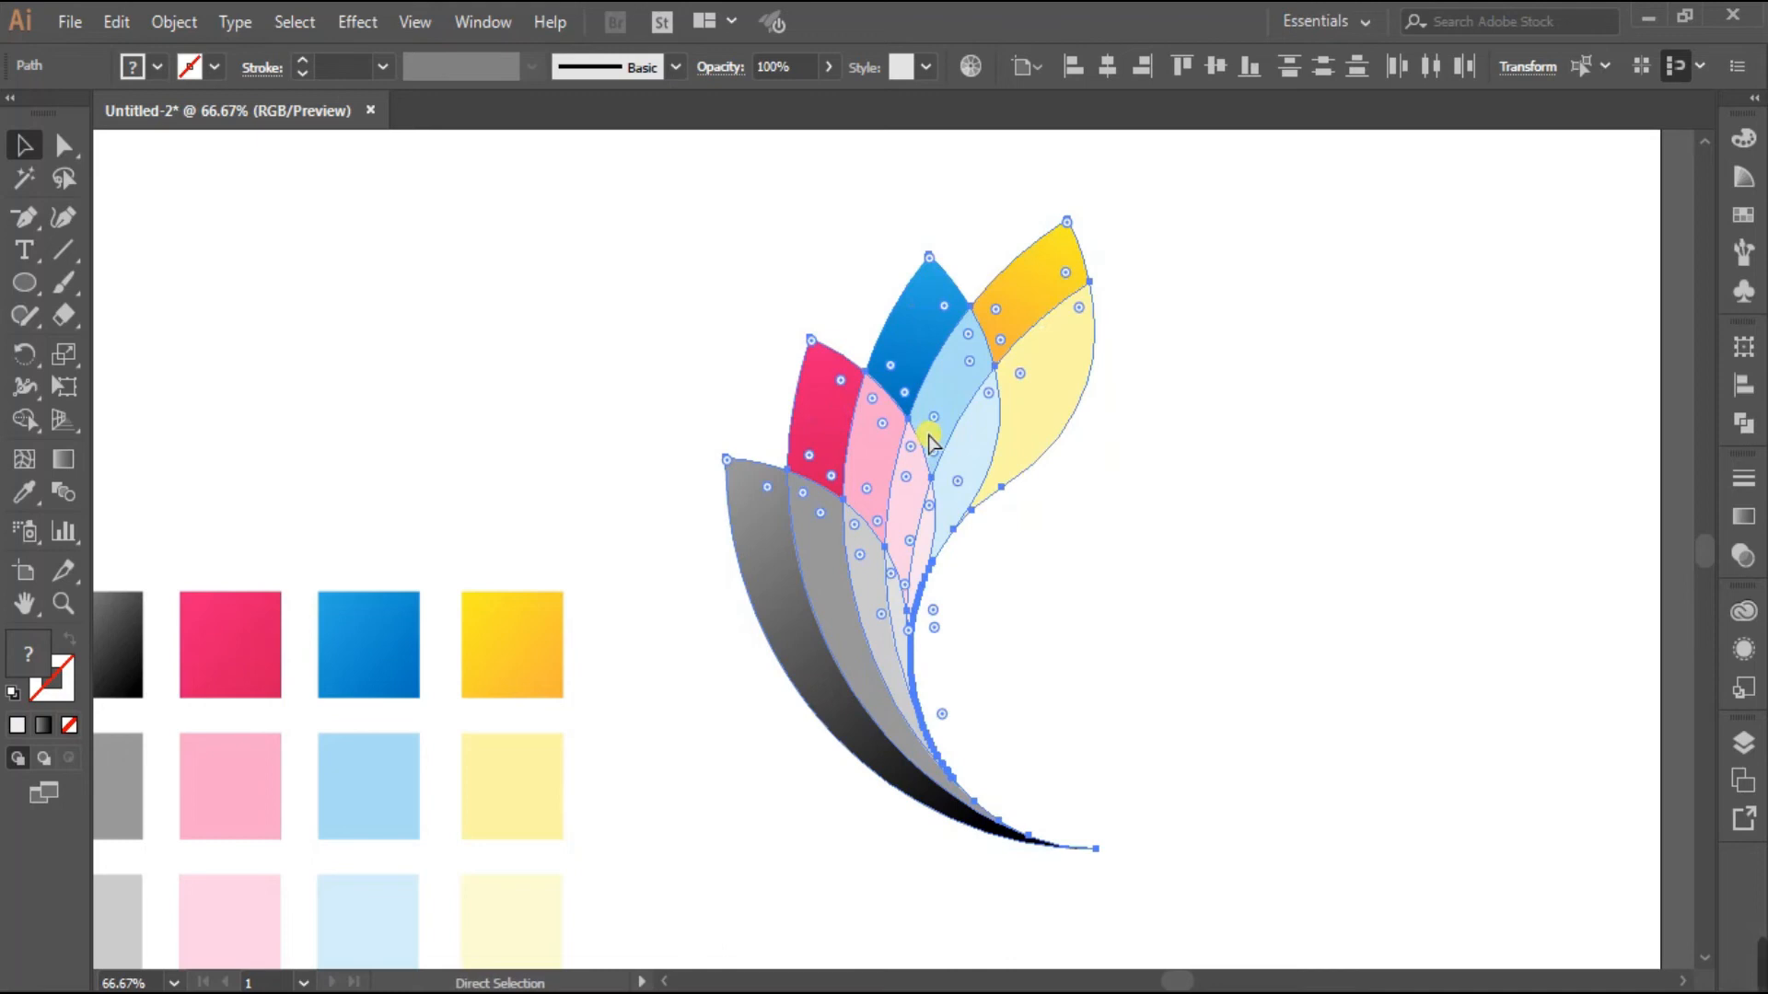
key(ctrl+g)
Move the fan group aside, delete the stray thin arc left behind, and move the group back toward the artboard's middle
drag(927, 429, 1339, 438)
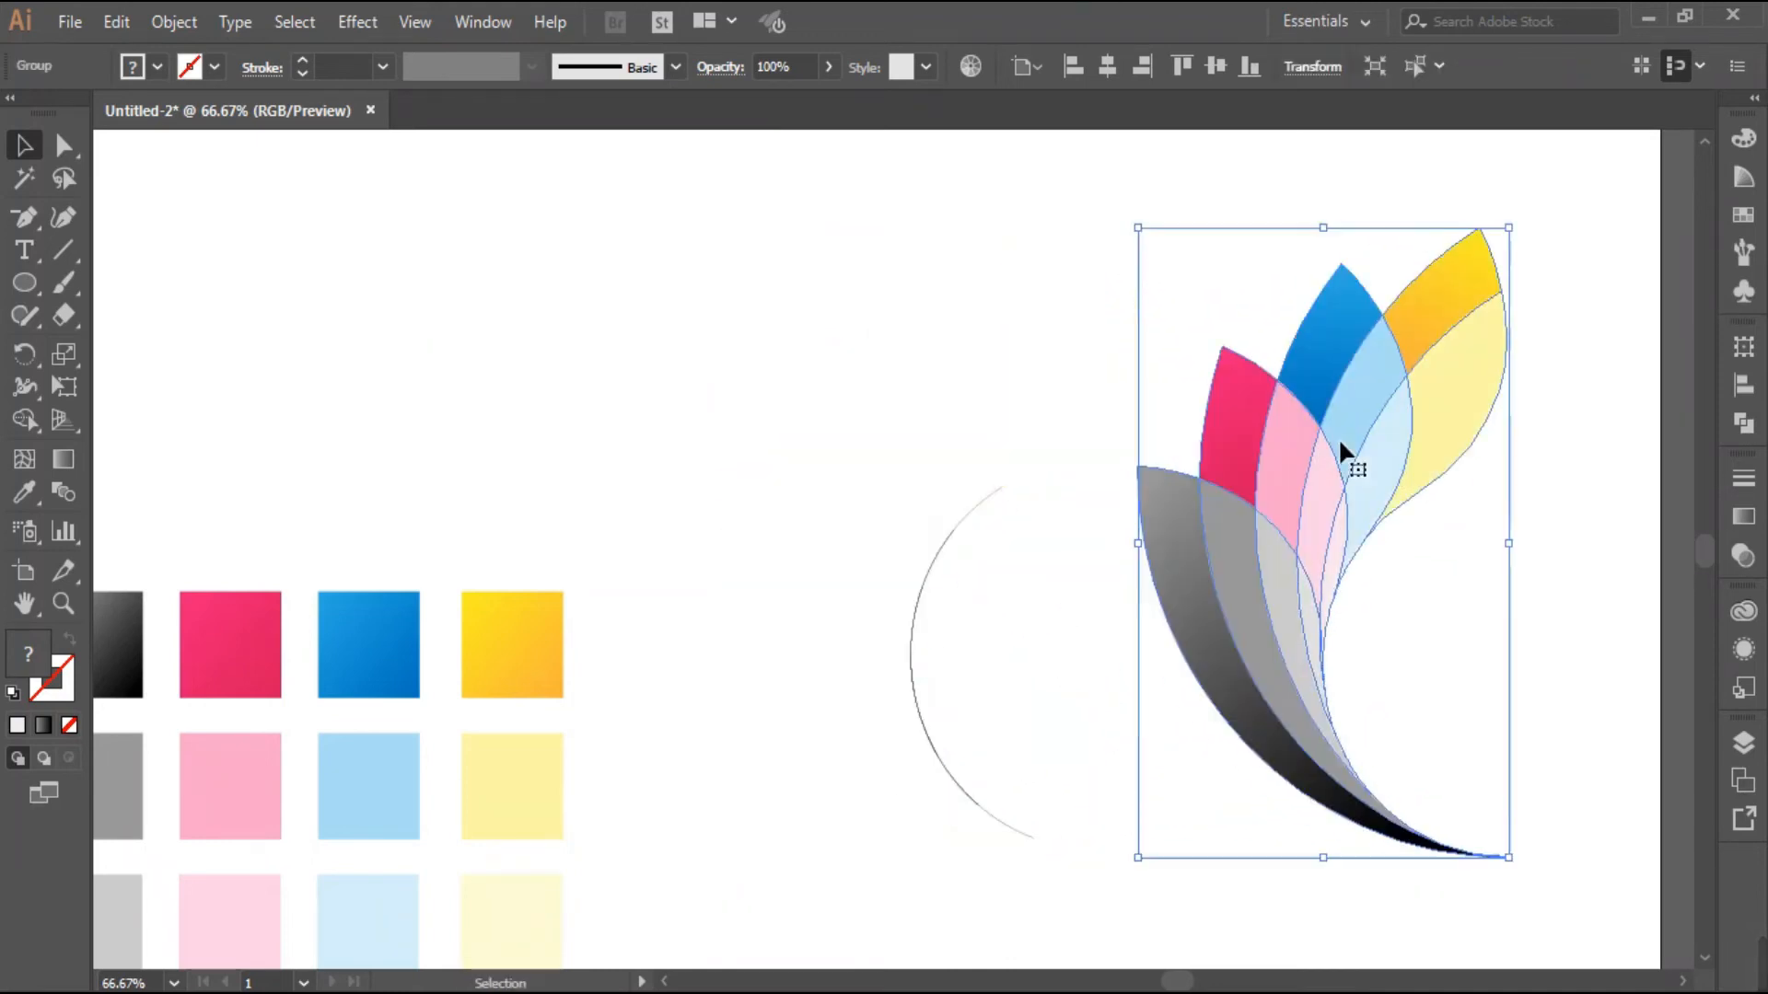
click(731, 411)
drag(834, 403, 1068, 884)
key(Delete)
drag(1283, 589, 995, 537)
click(1268, 560)
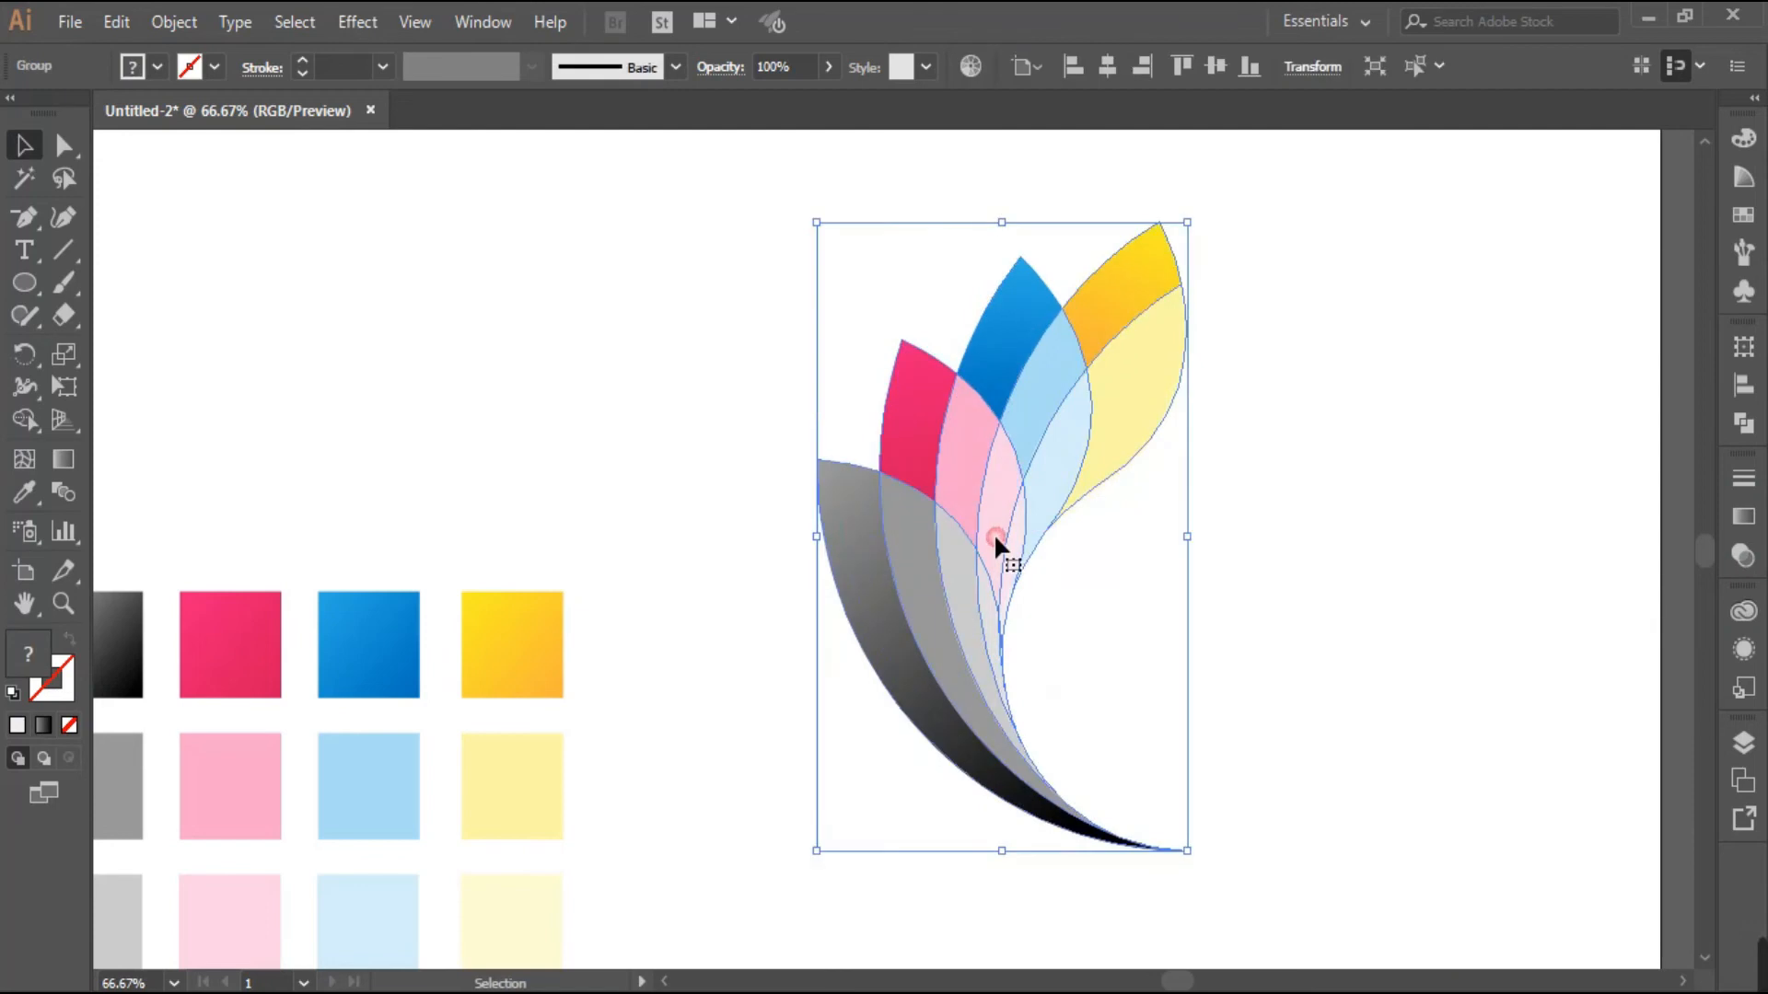
click(1332, 514)
Enlarge the fan group proportionally to fill most of the artboard's height and center it vertically beside the swatches
scroll(1322, 519, down, 1)
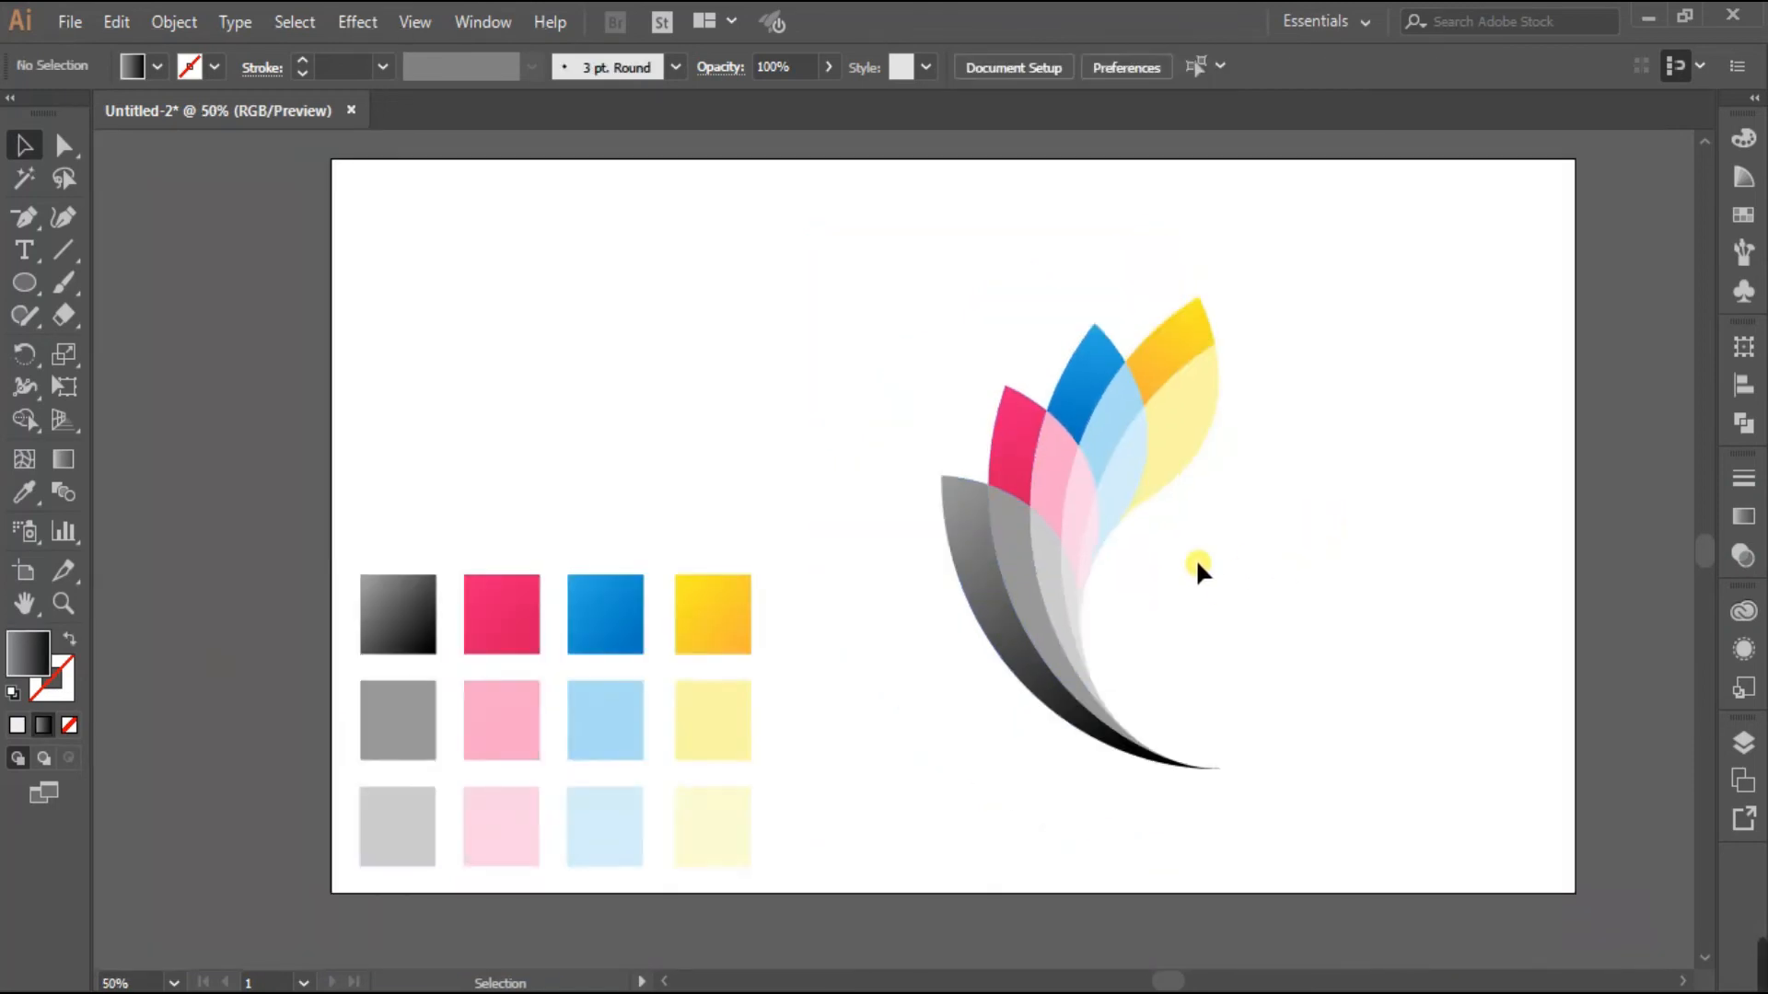
drag(1076, 510, 1119, 487)
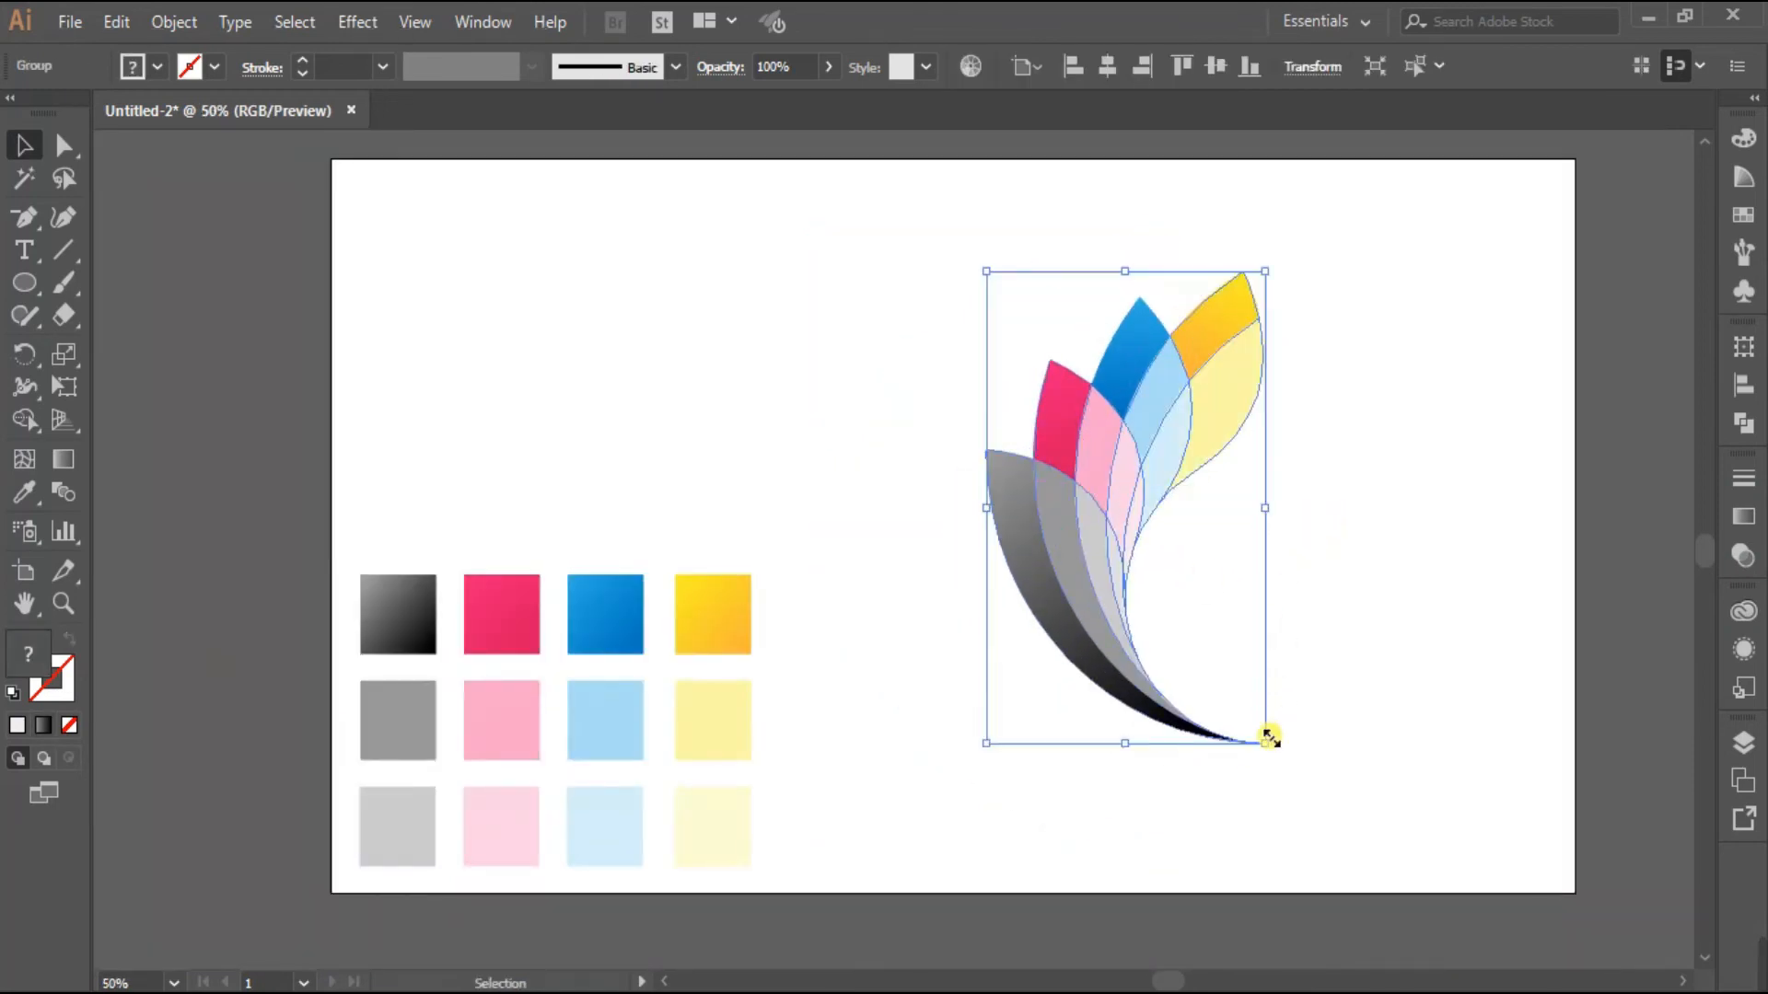
drag(1265, 742, 1412, 888)
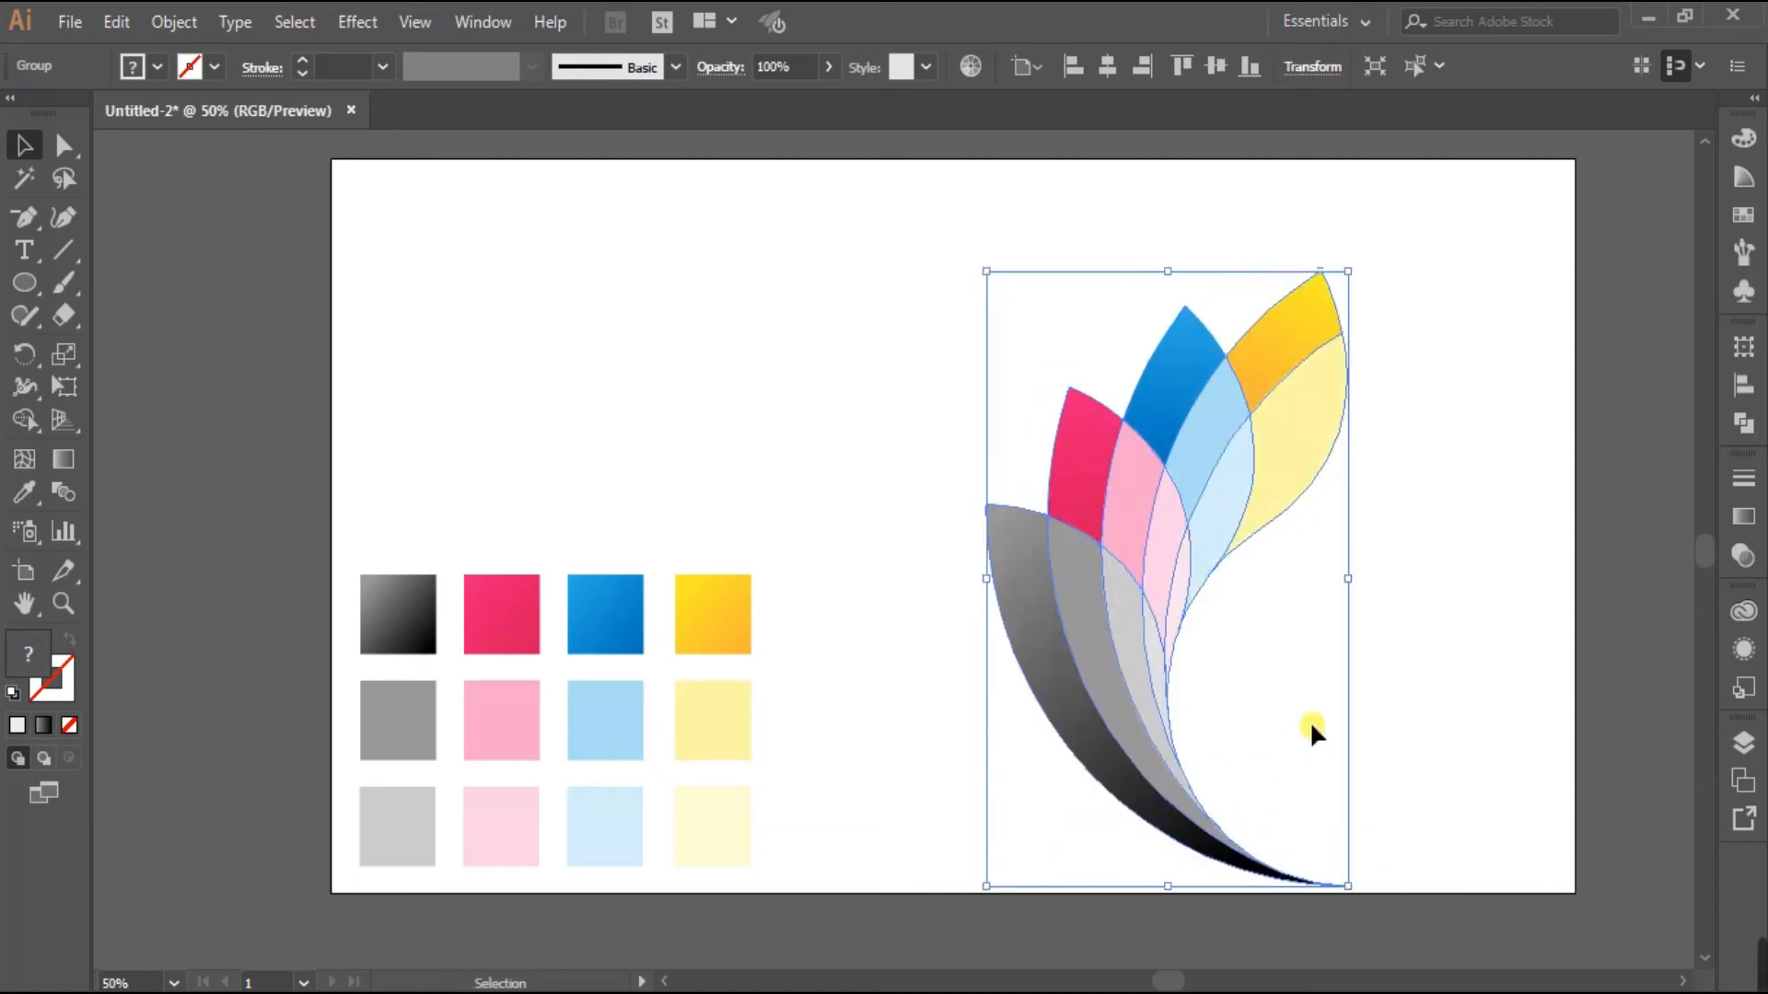
click(1407, 590)
drag(1190, 589, 1070, 497)
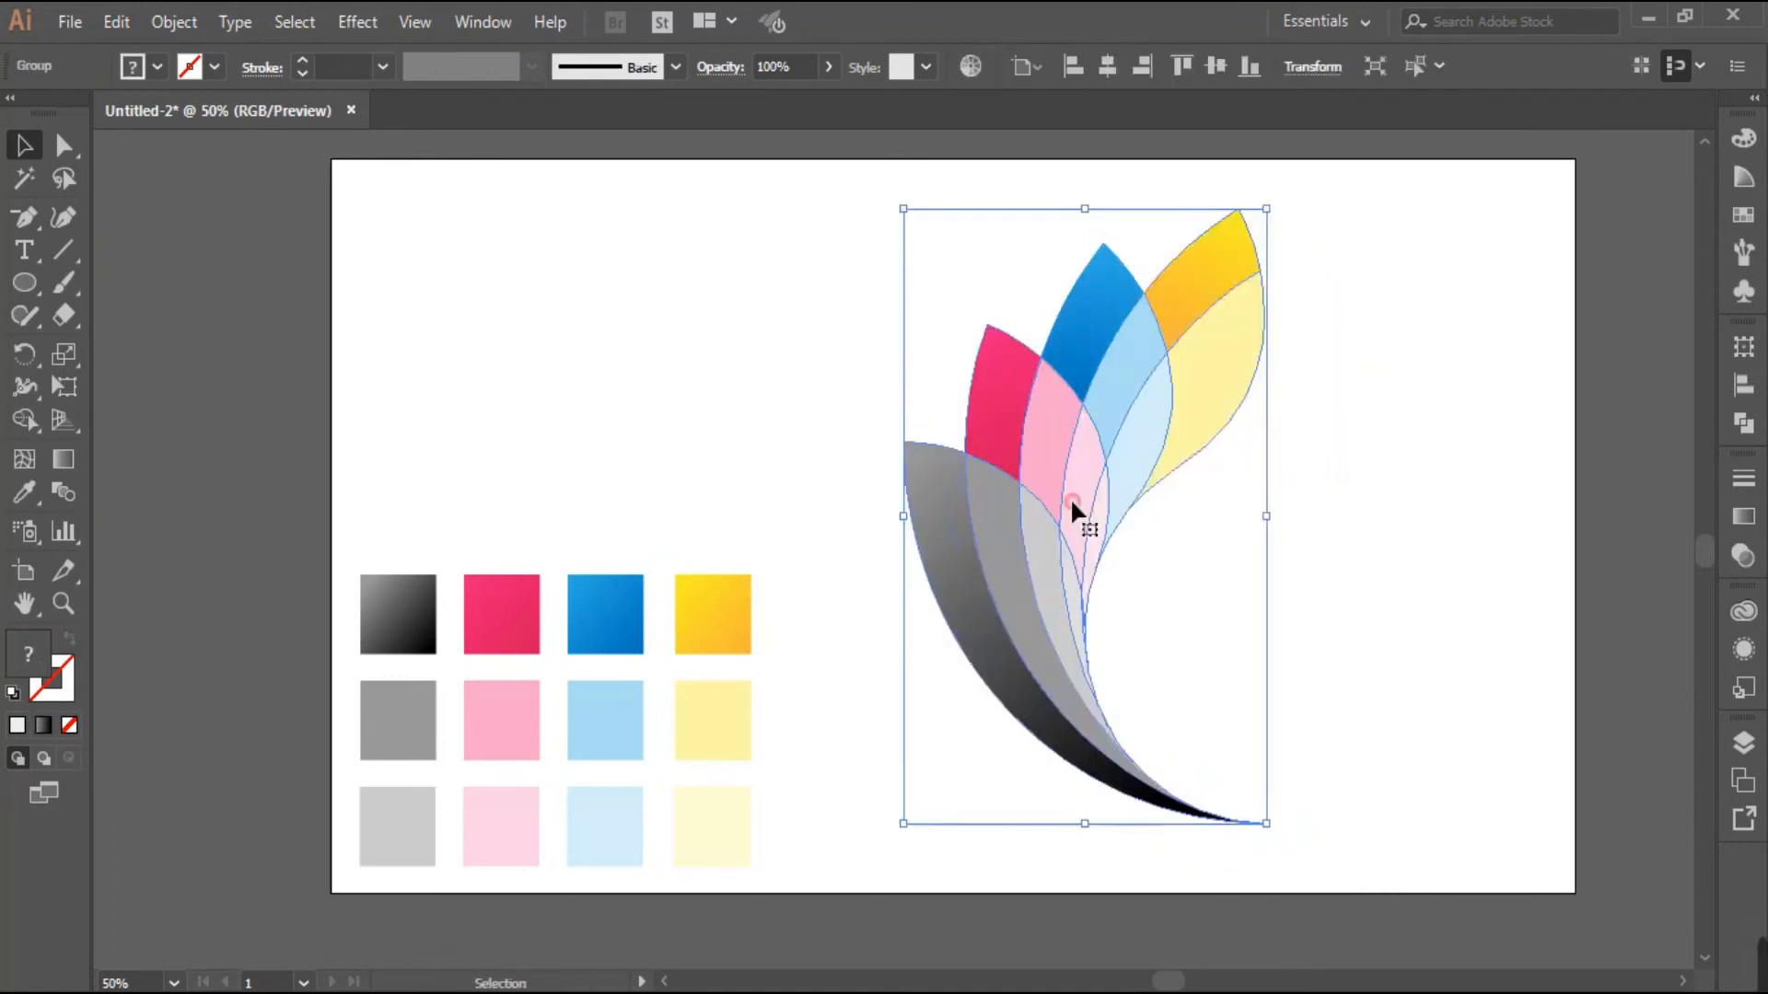
click(1364, 582)
Start an Illustrator Drop Shadow effect on the fan group with the preview turned on
click(1098, 438)
click(360, 21)
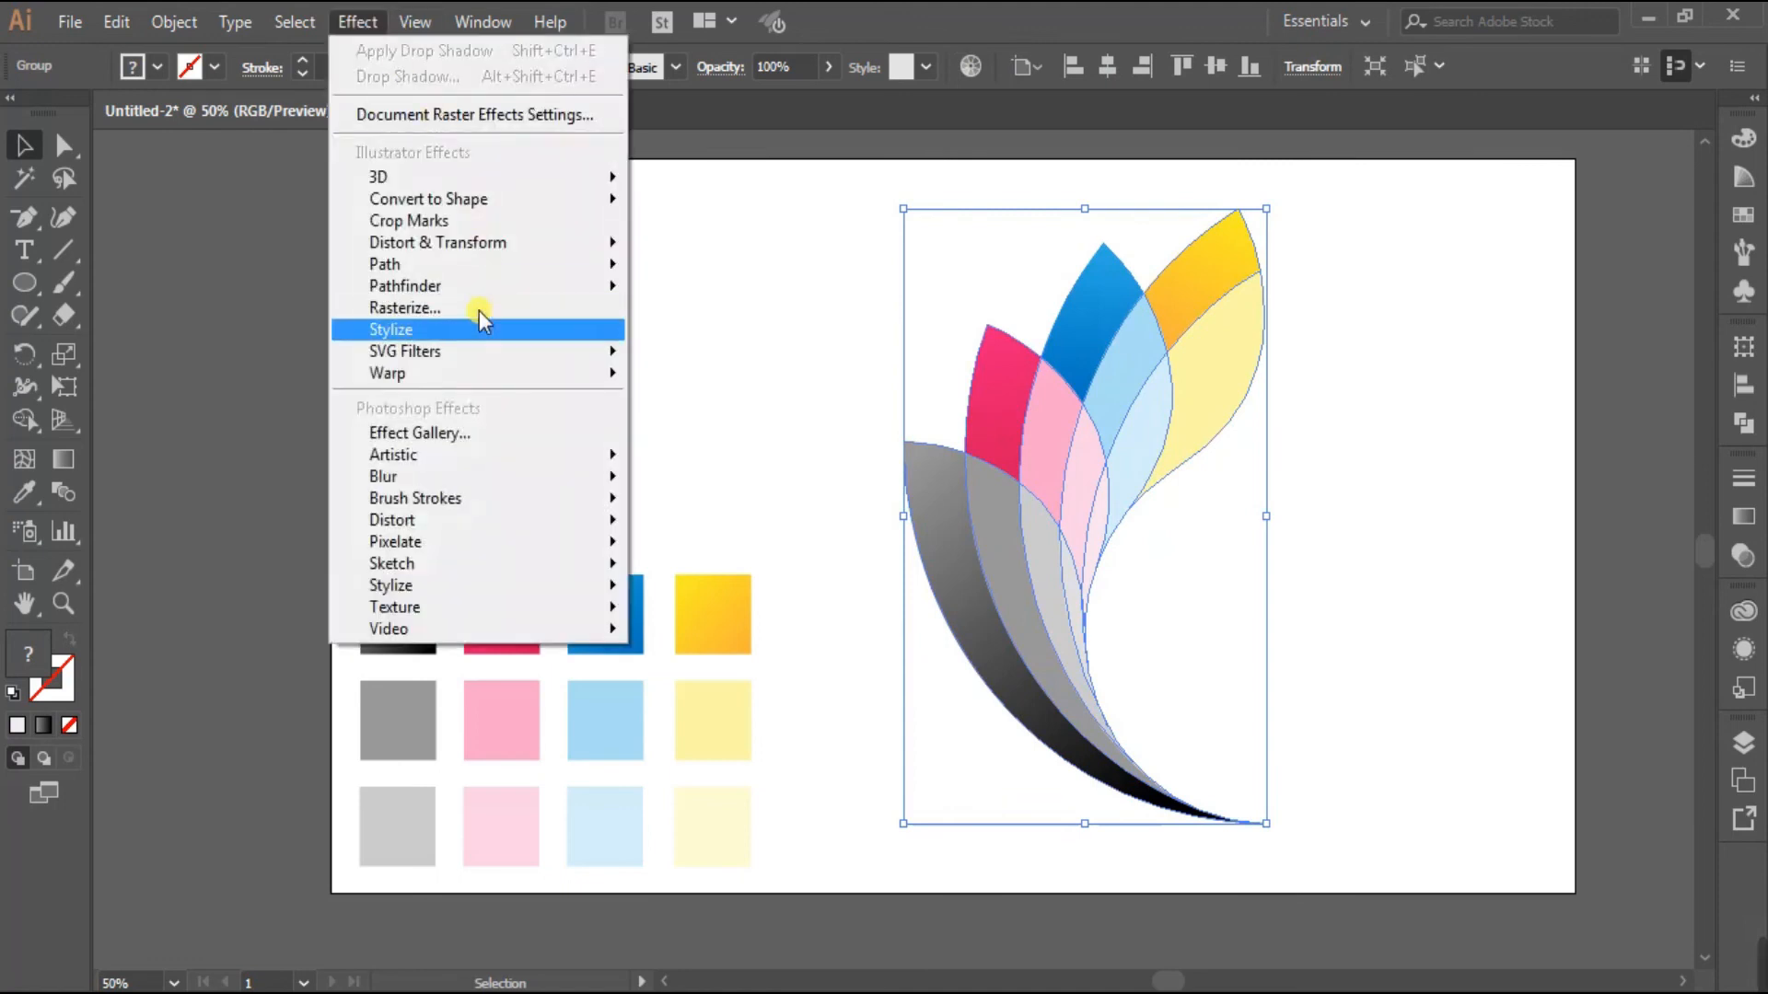
mouse_move(474, 334)
click(701, 337)
drag(1254, 295, 637, 234)
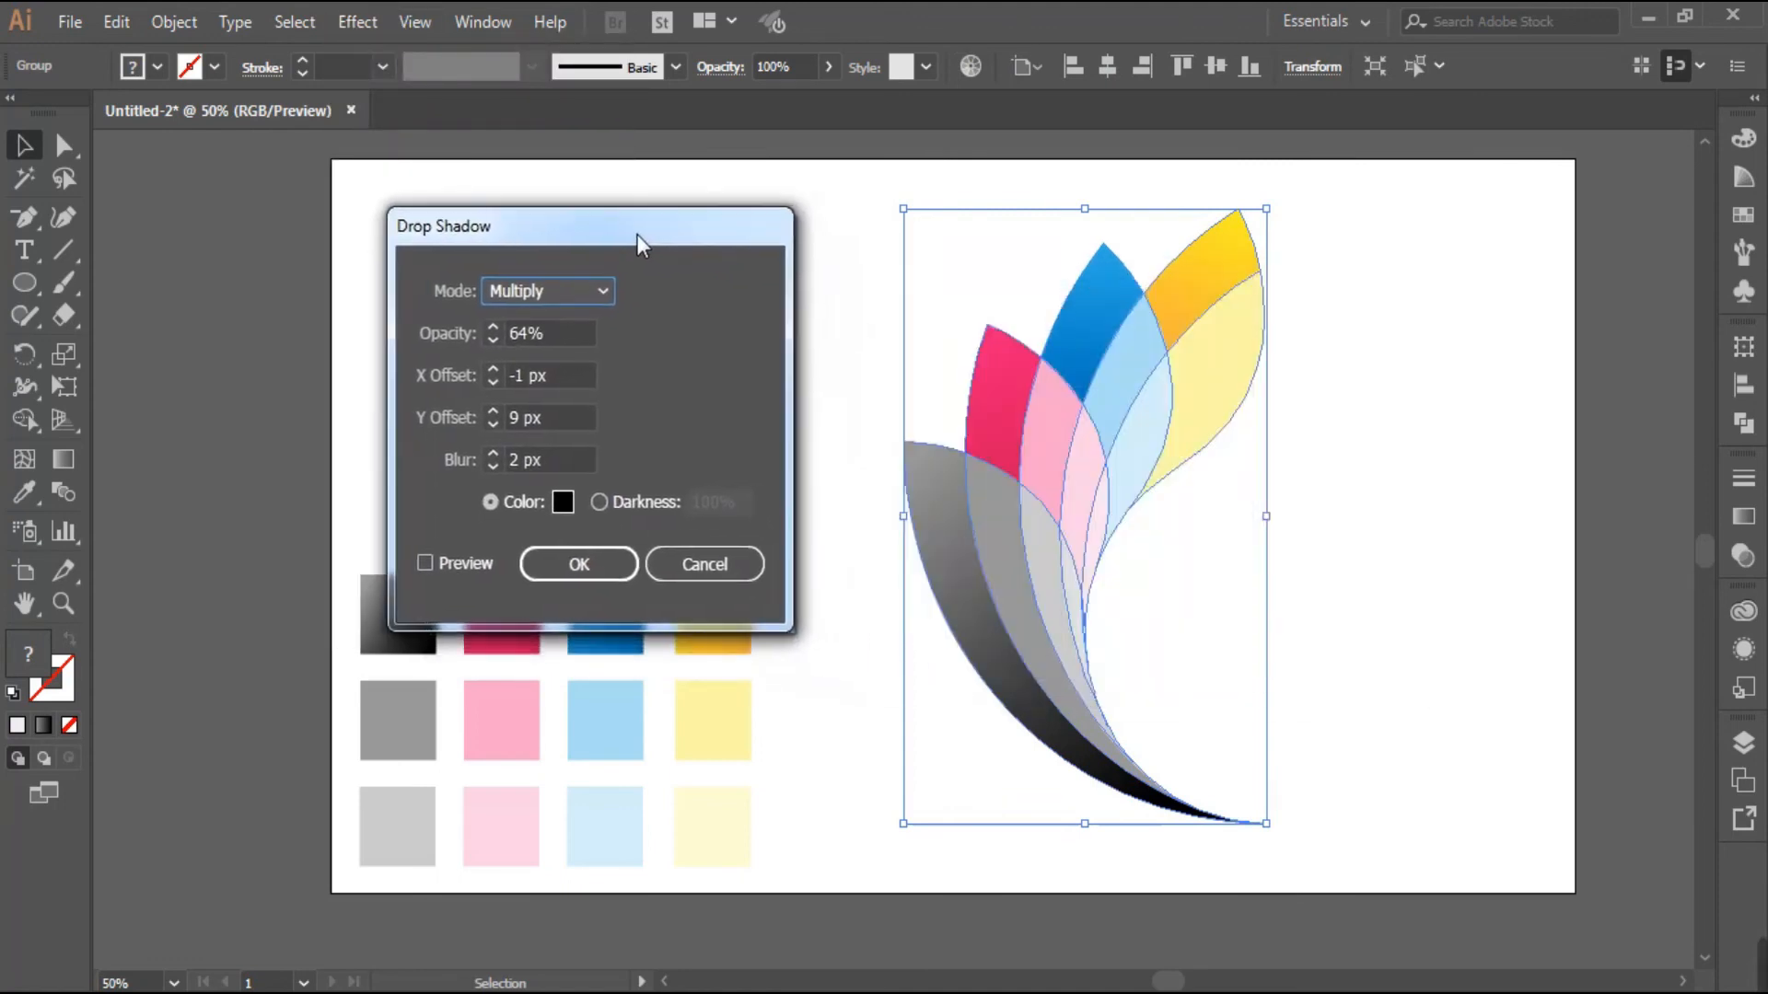
click(426, 562)
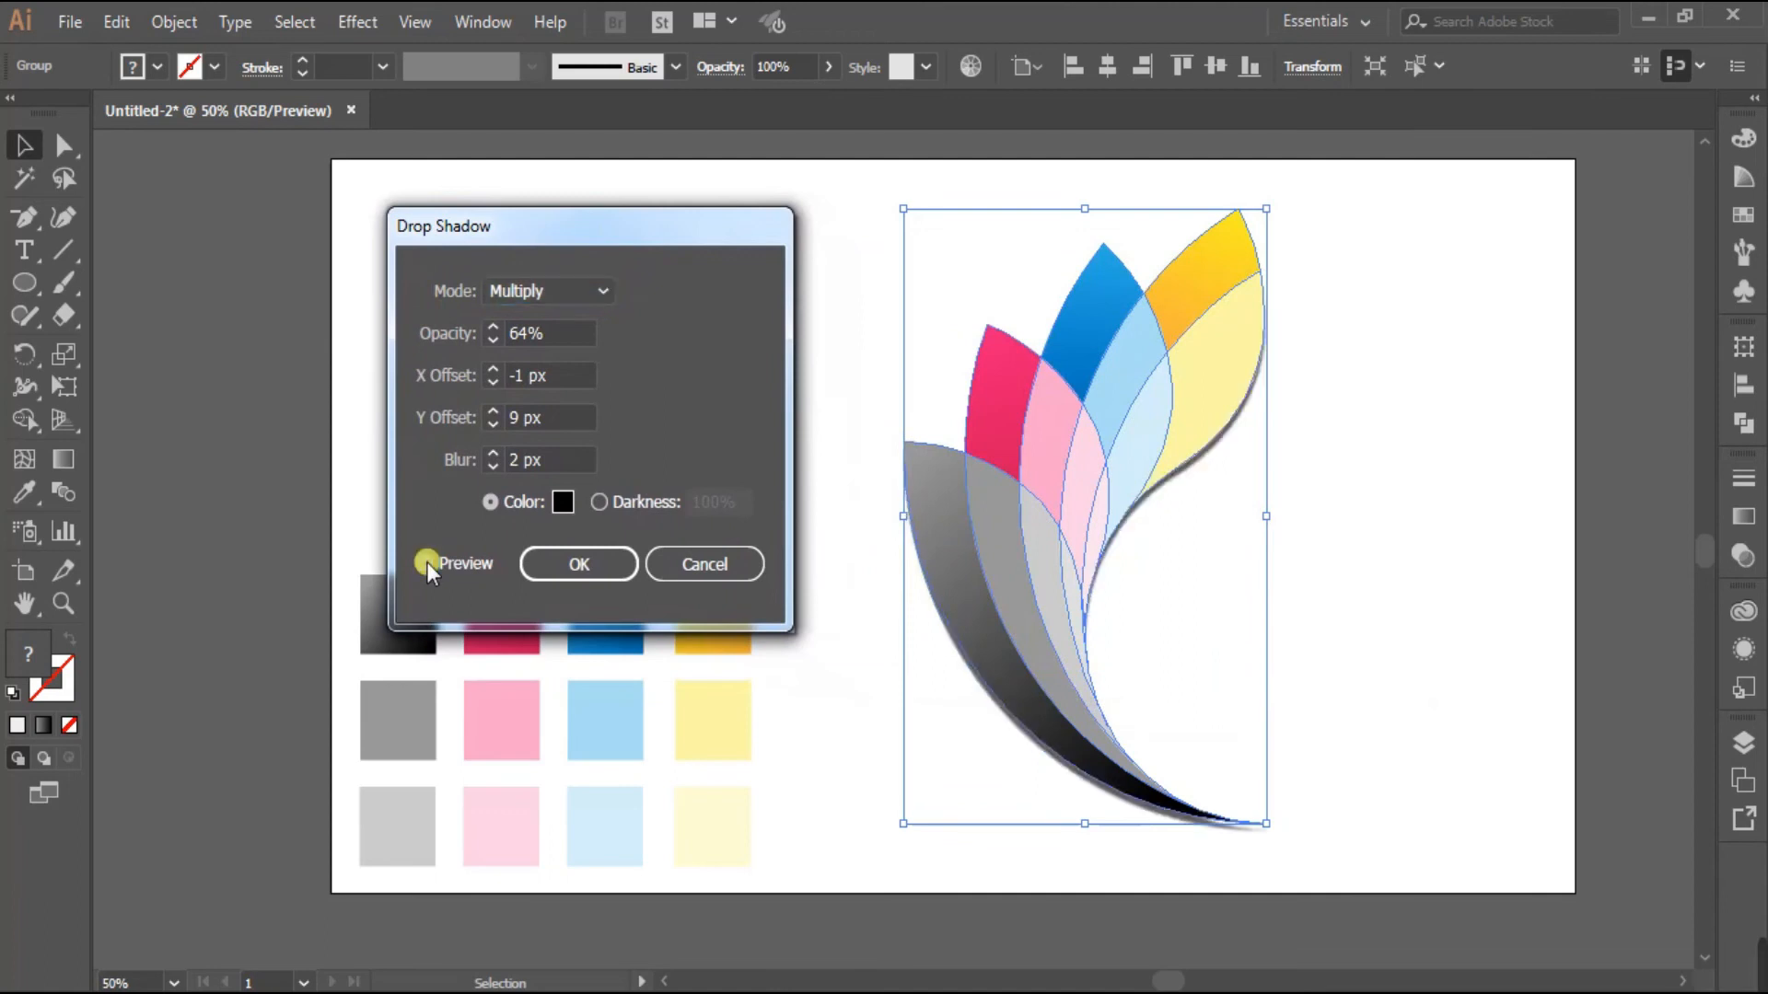
Set the drop shadow's opacity to 68% and its X offset to -2 px
click(488, 328)
click(488, 328)
click(488, 328)
click(488, 328)
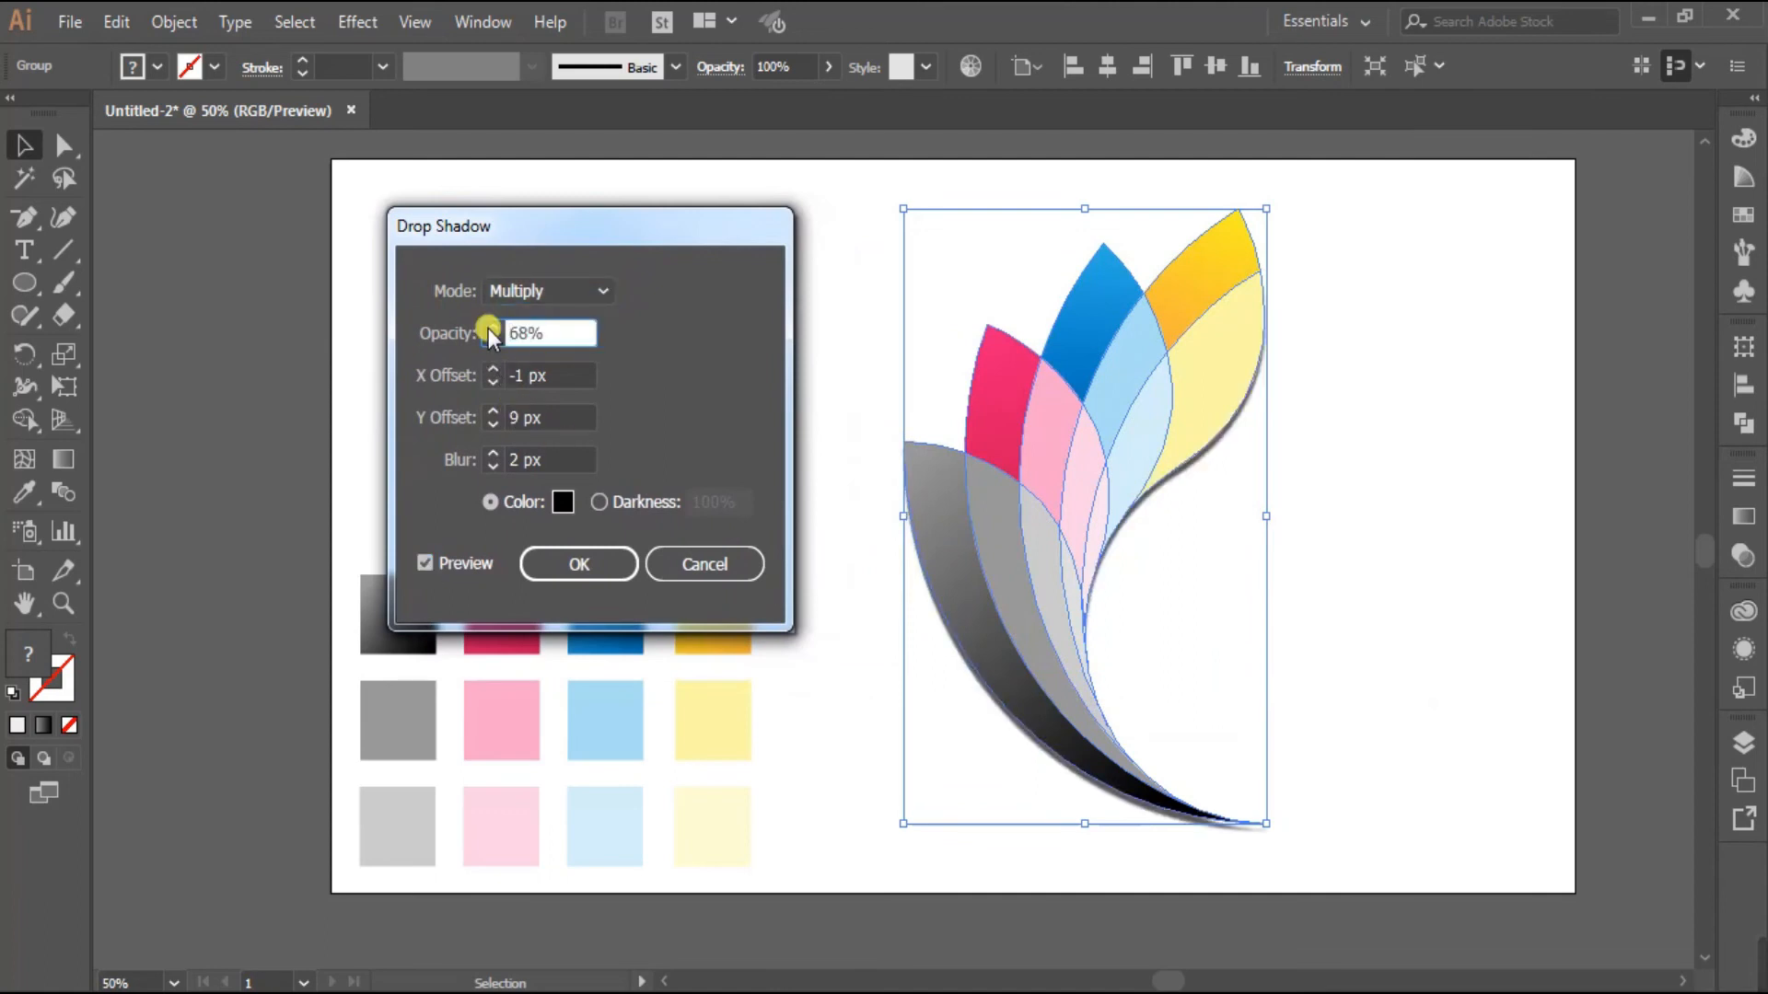
click(490, 383)
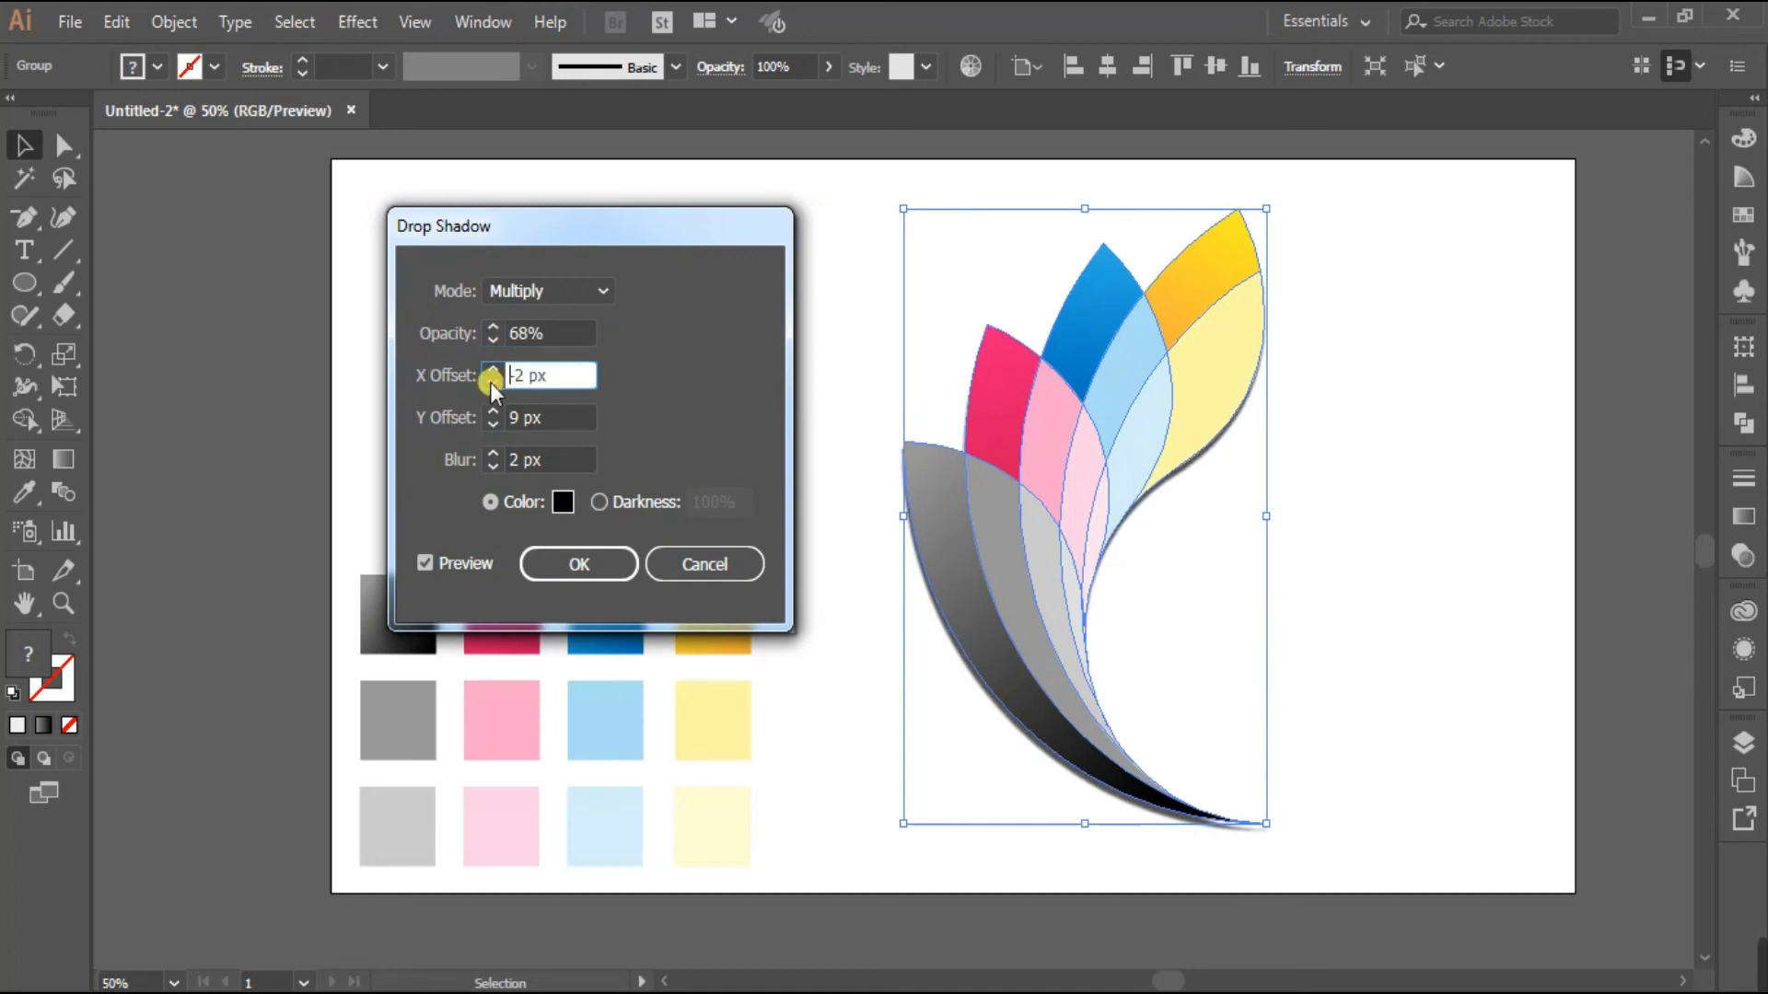
Set the drop shadow's Y offset to 10 px and blur to 3 px, apply the effect, and deselect the fan
click(492, 412)
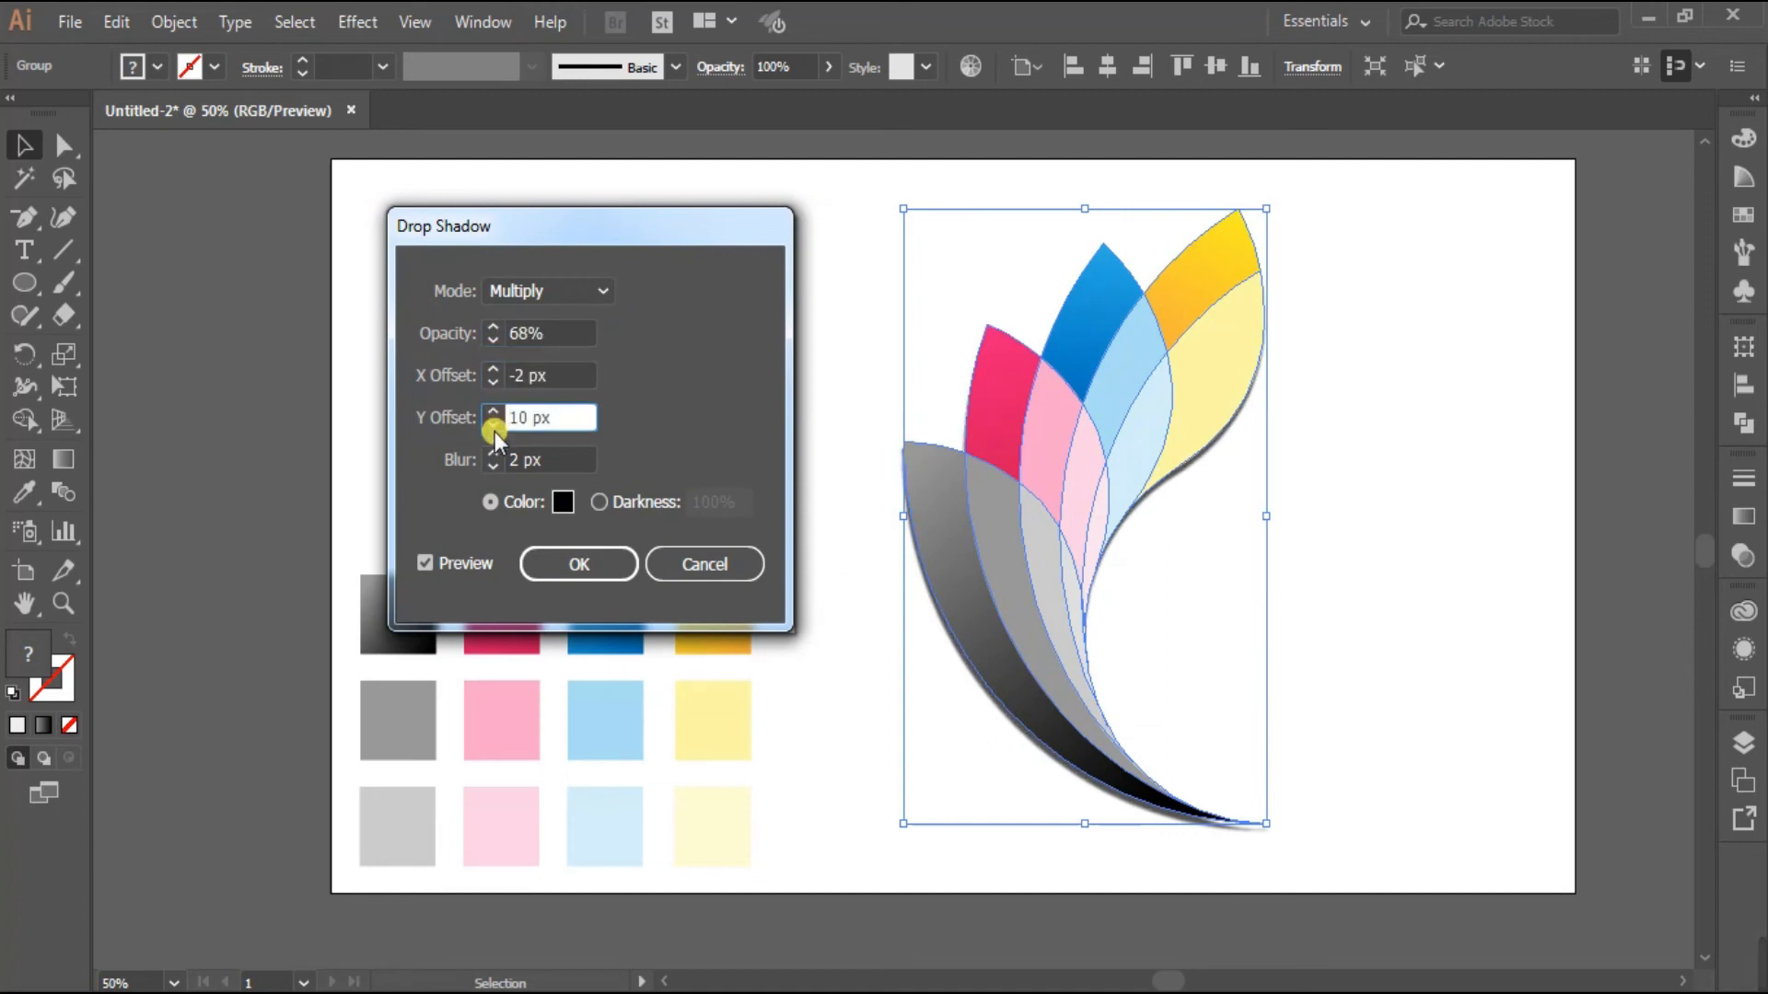
click(493, 426)
click(492, 426)
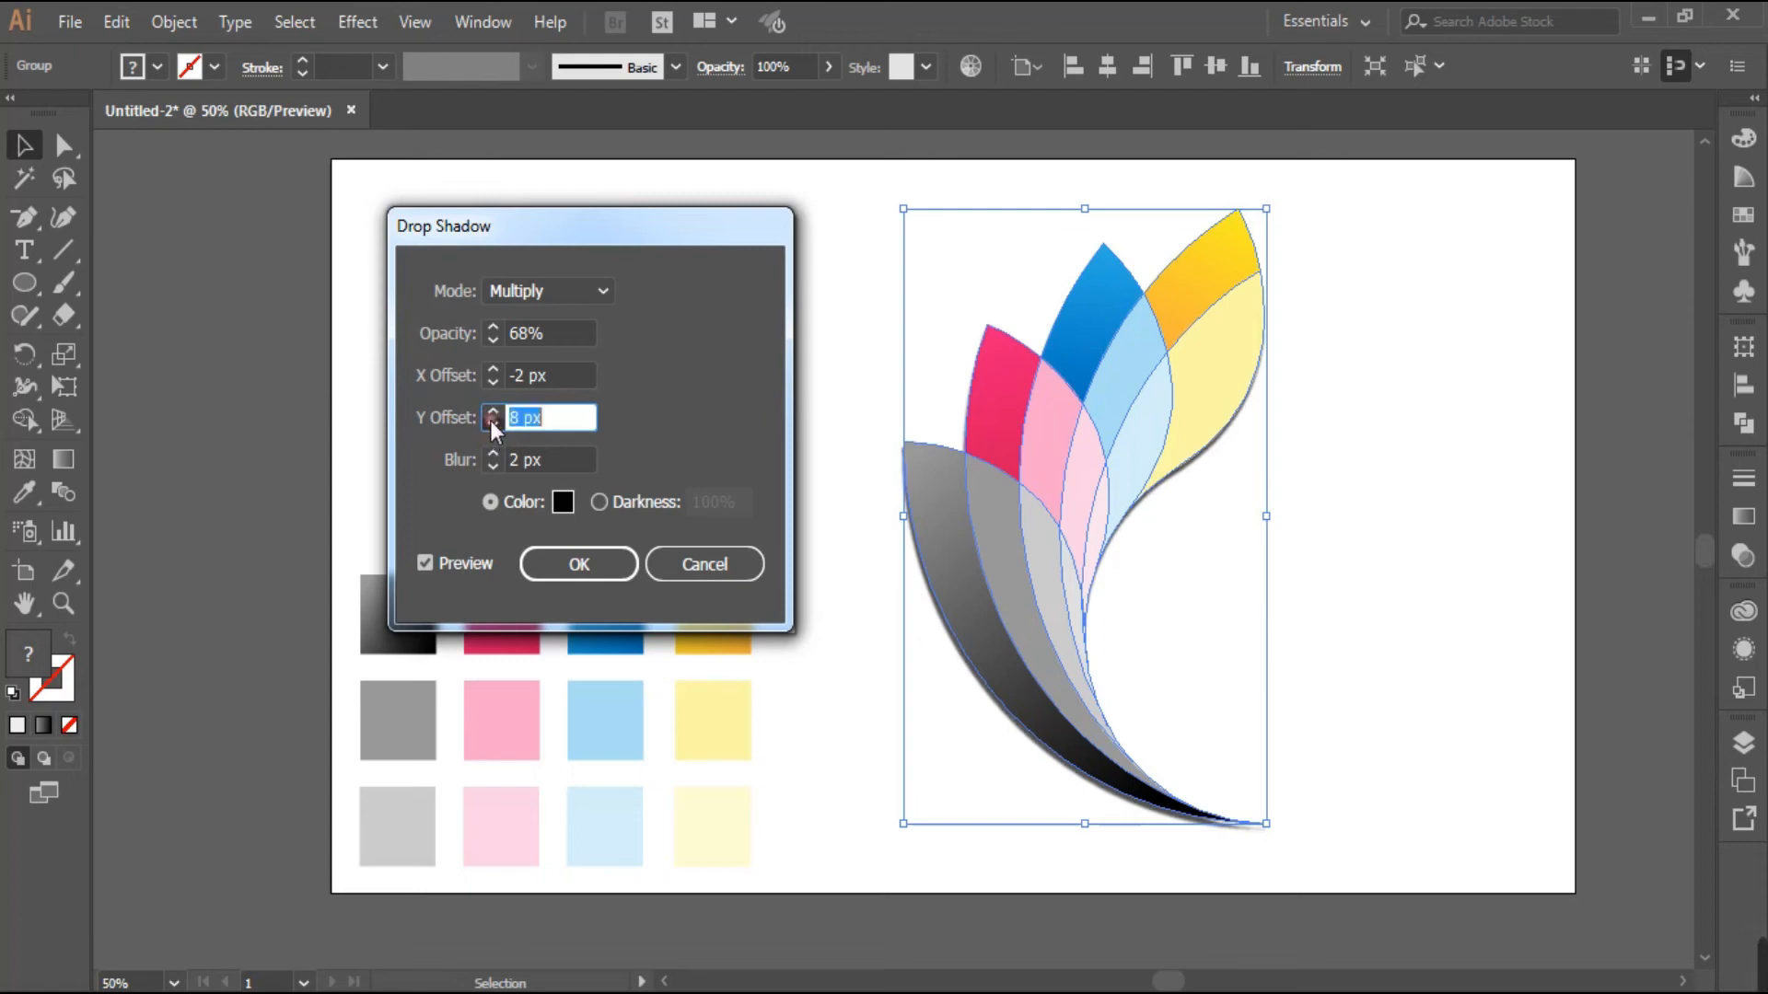
click(493, 425)
click(493, 412)
click(492, 412)
click(492, 412)
click(489, 462)
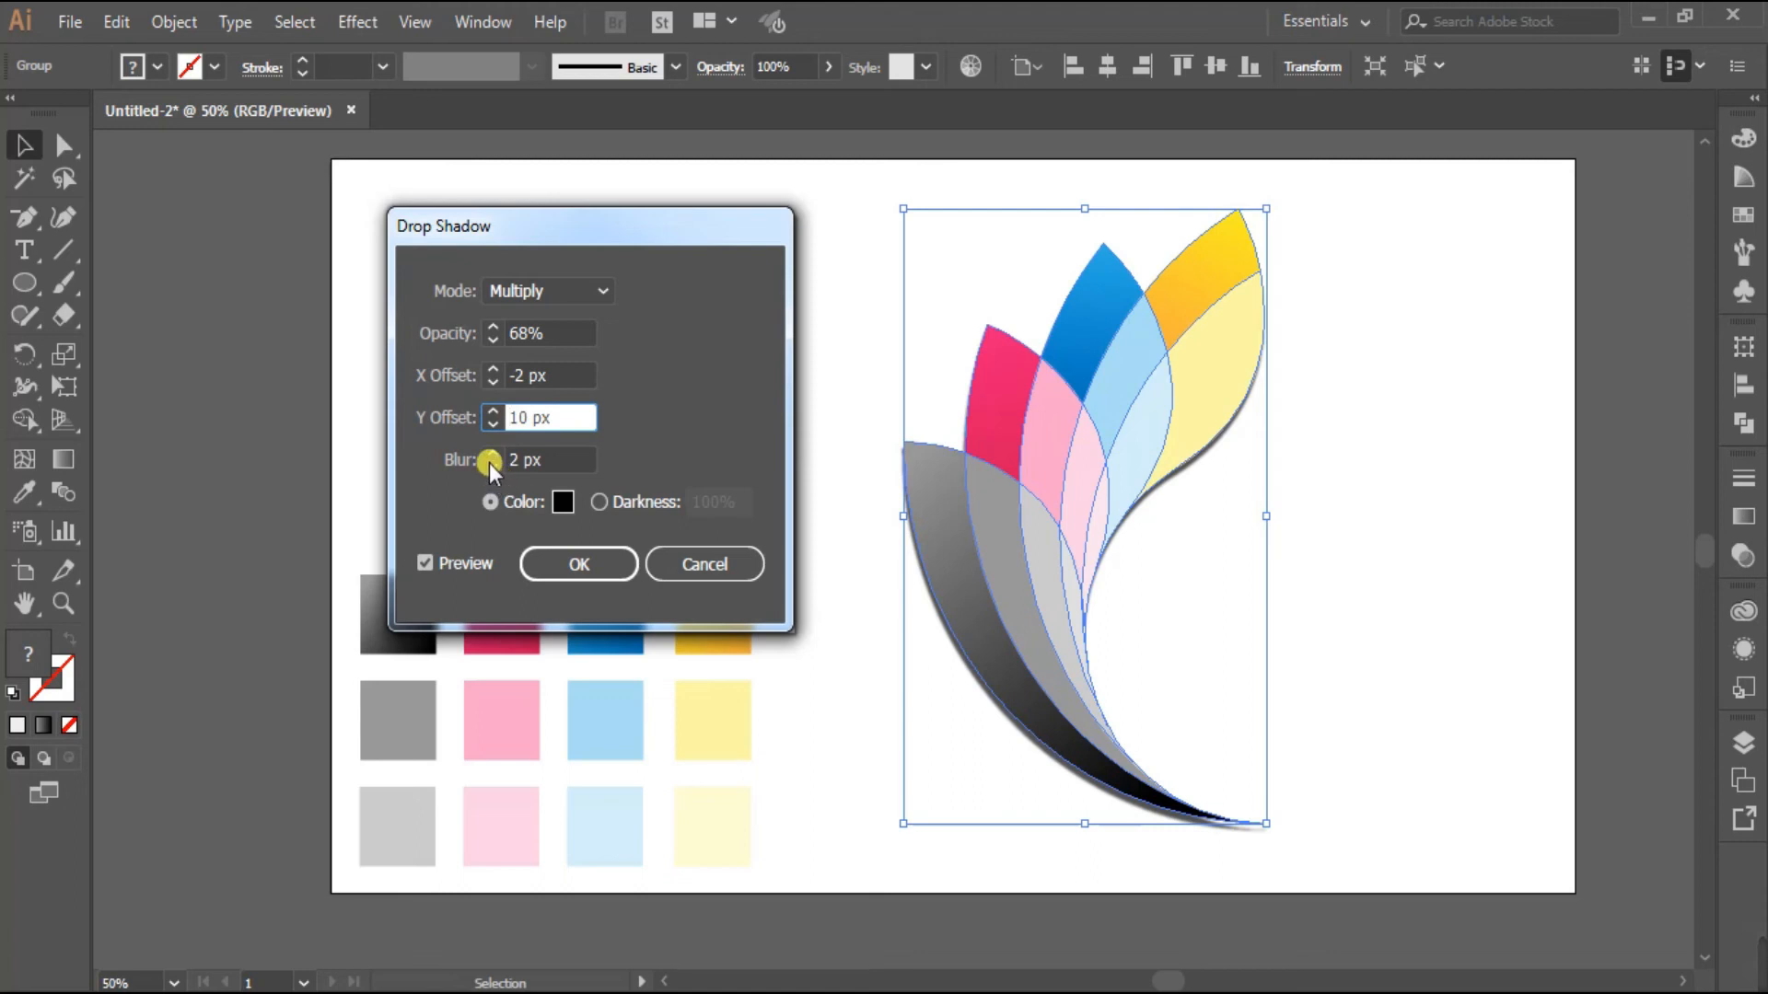
click(490, 455)
click(491, 455)
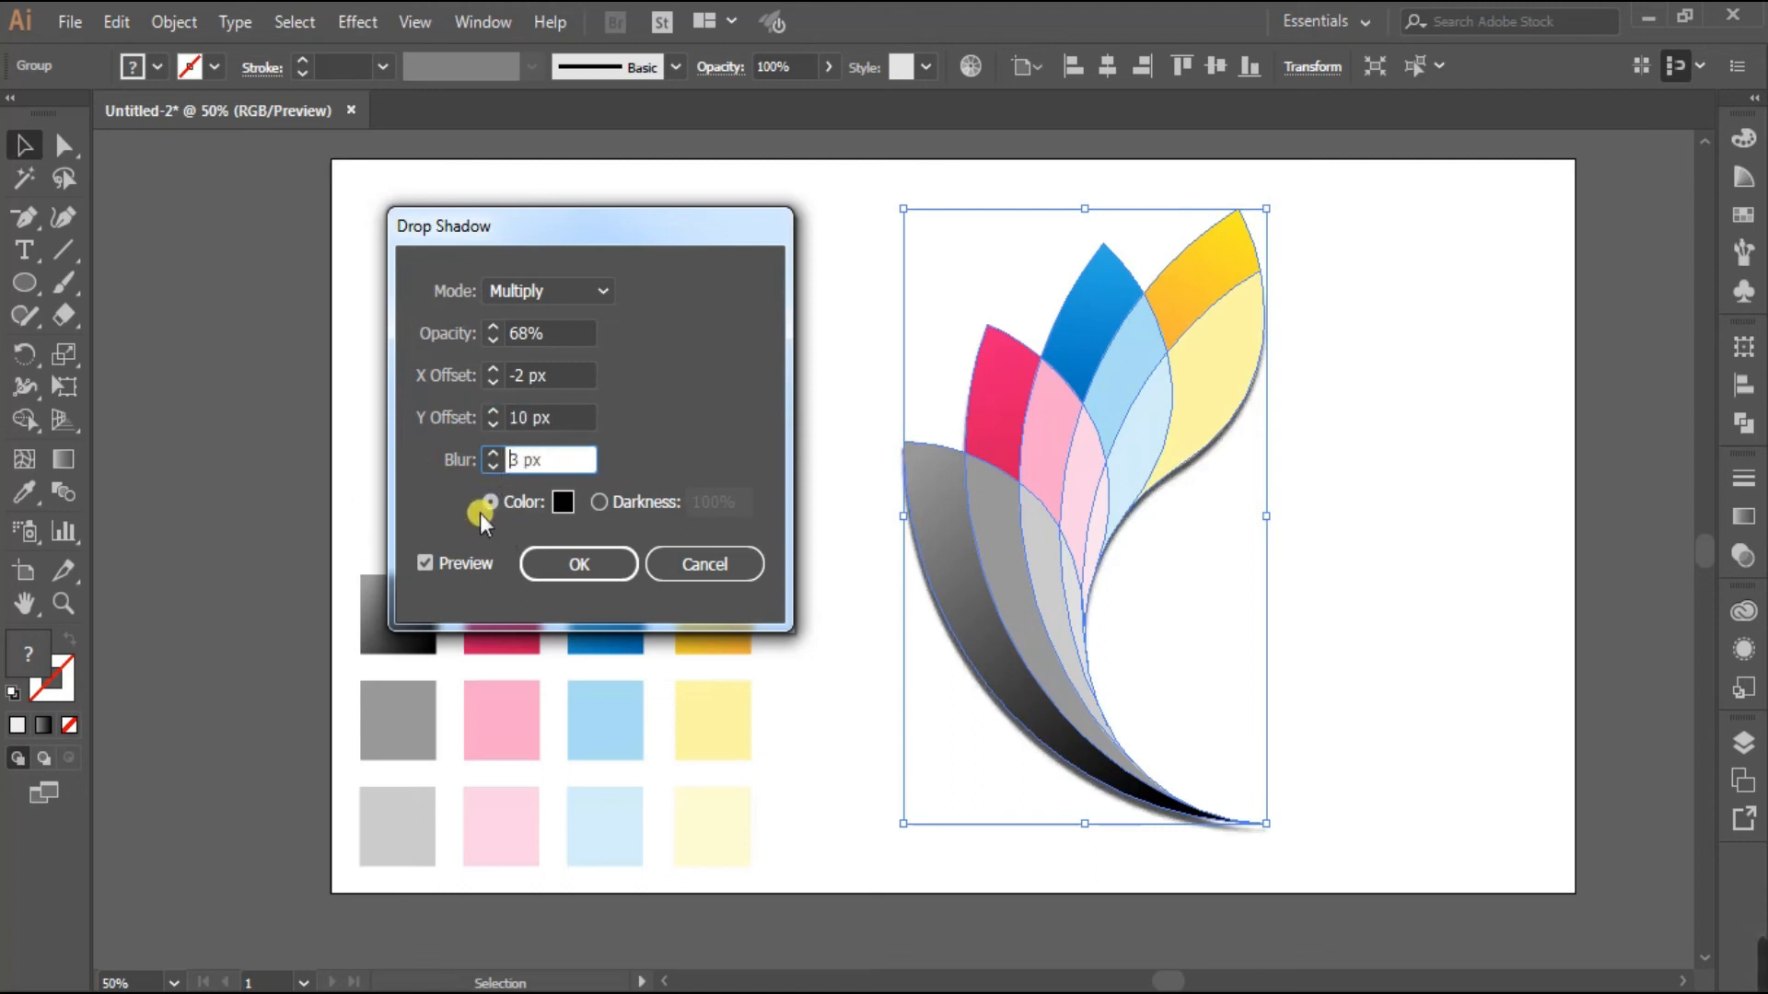
click(571, 572)
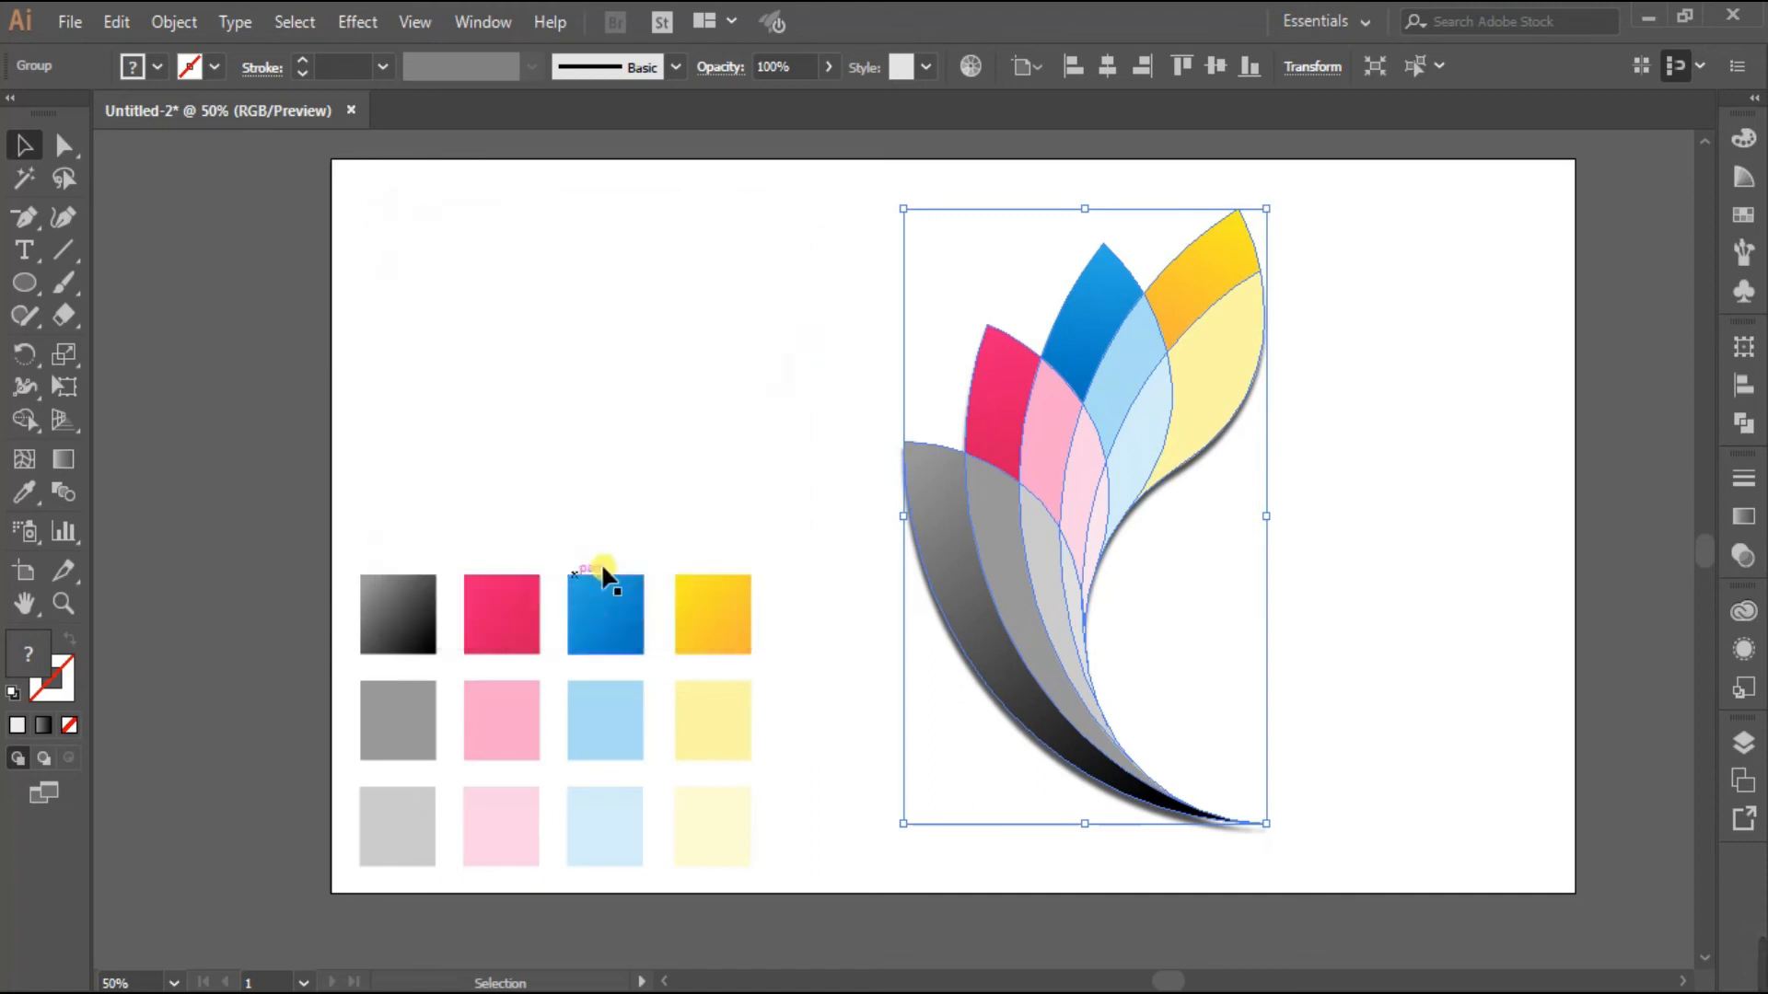
click(798, 378)
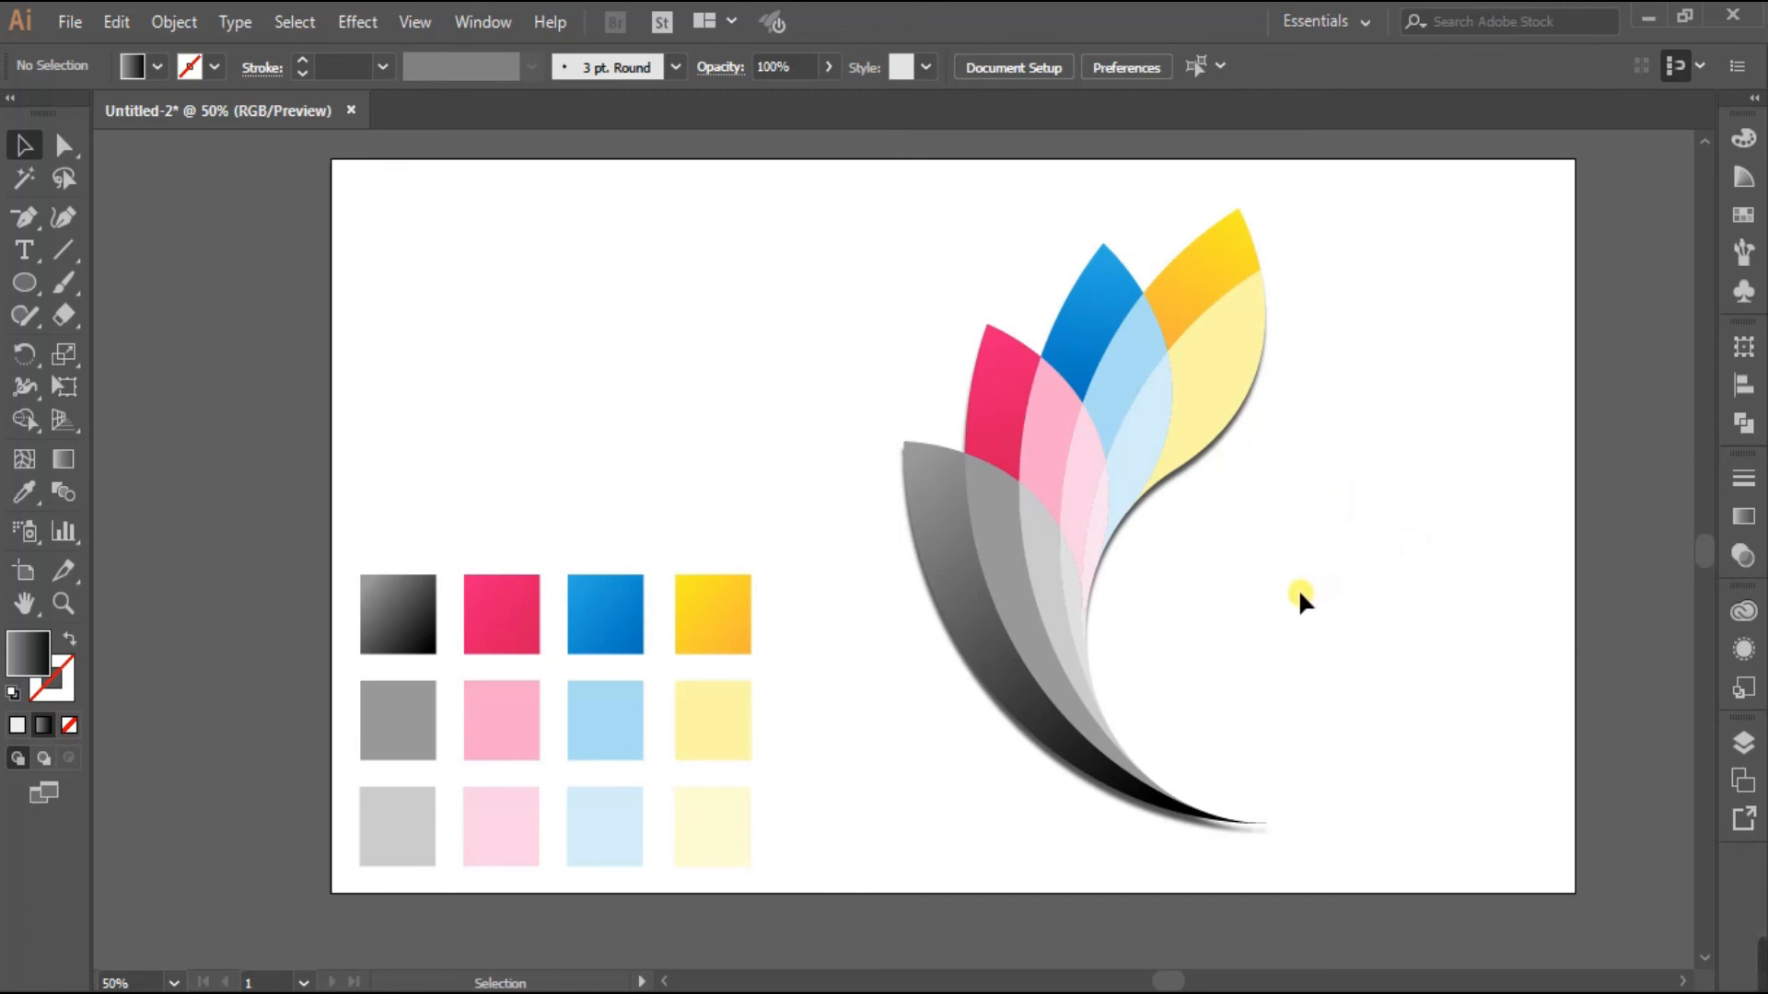
Add the text "Logo" as point text in the empty area beside the fan's narrow lower part
key(ctrl+equal)
drag(1236, 651, 1294, 683)
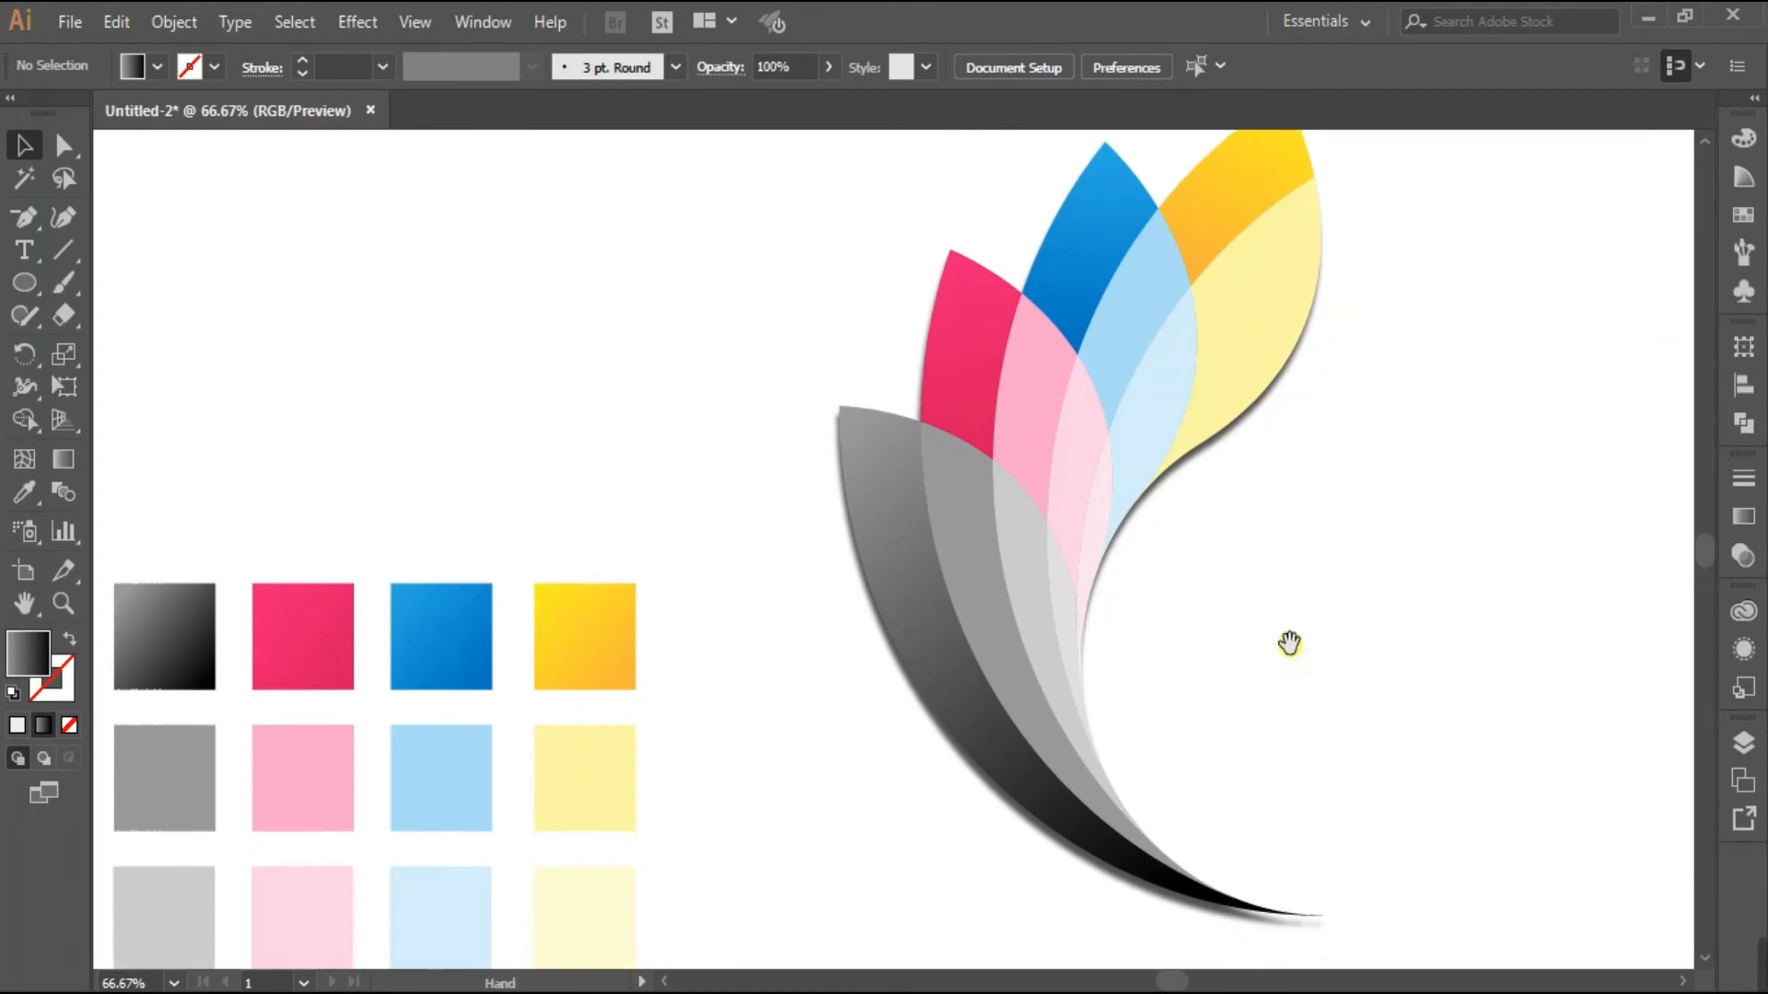
scroll(1289, 642, down, 1)
drag(1333, 660, 1216, 658)
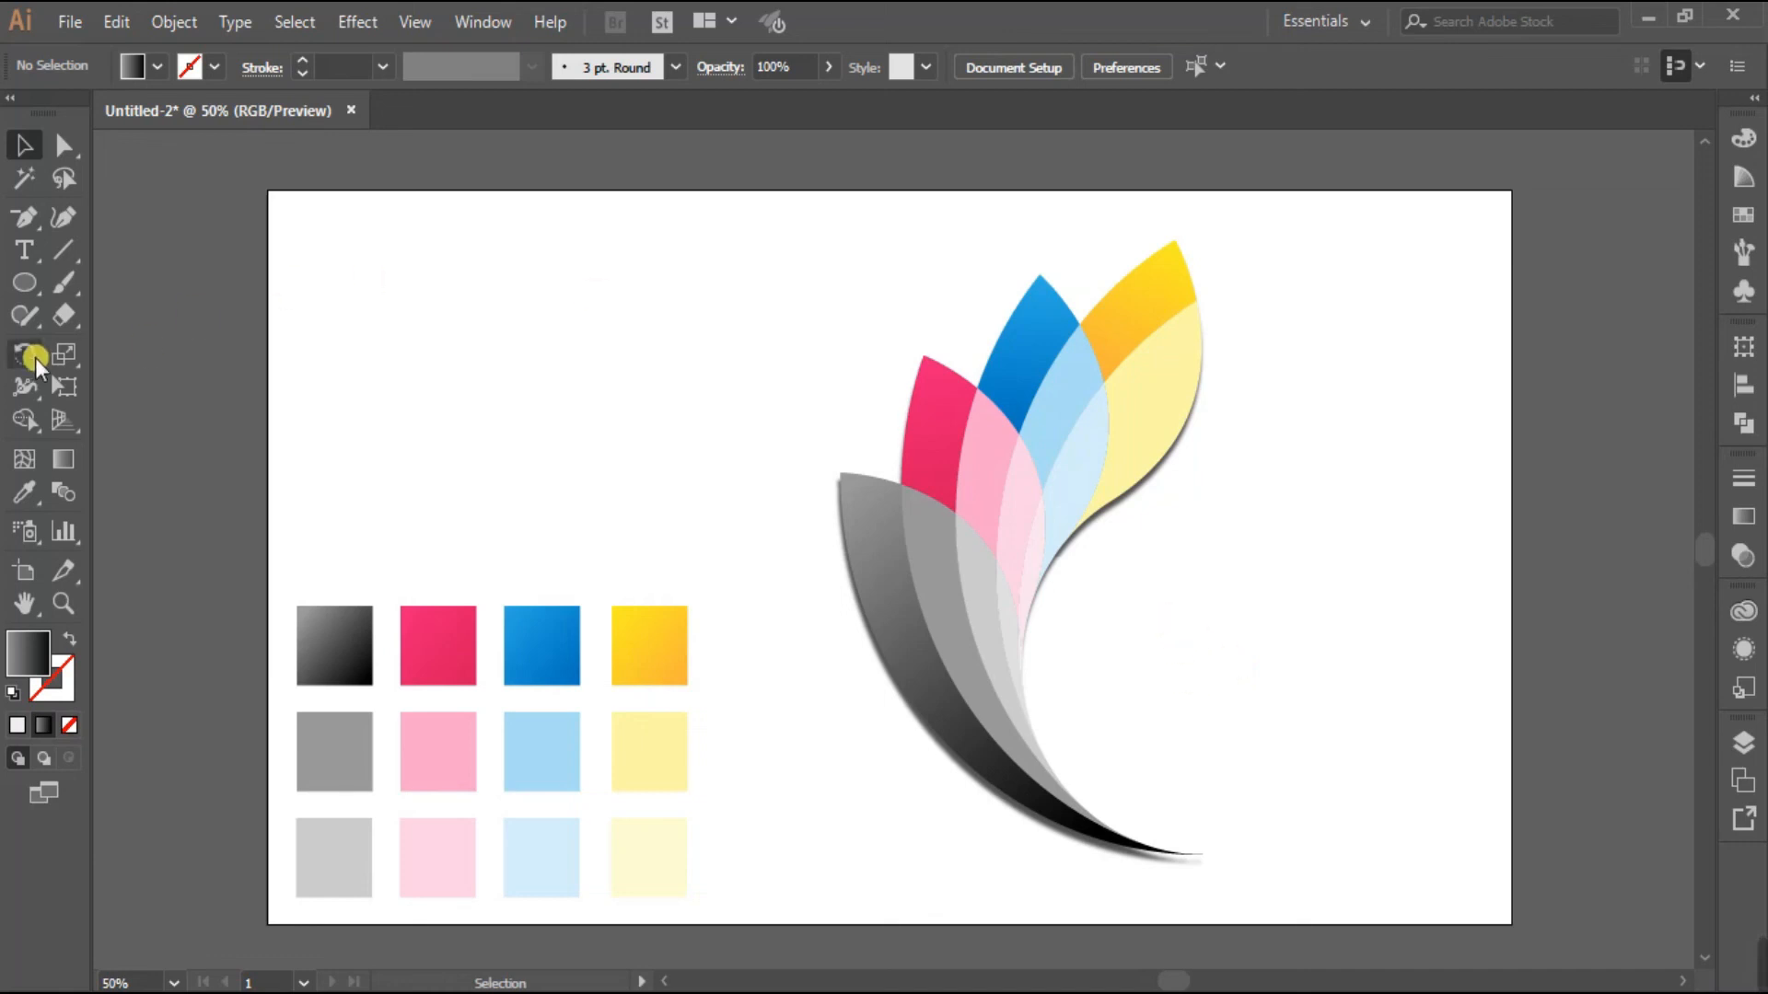
click(28, 249)
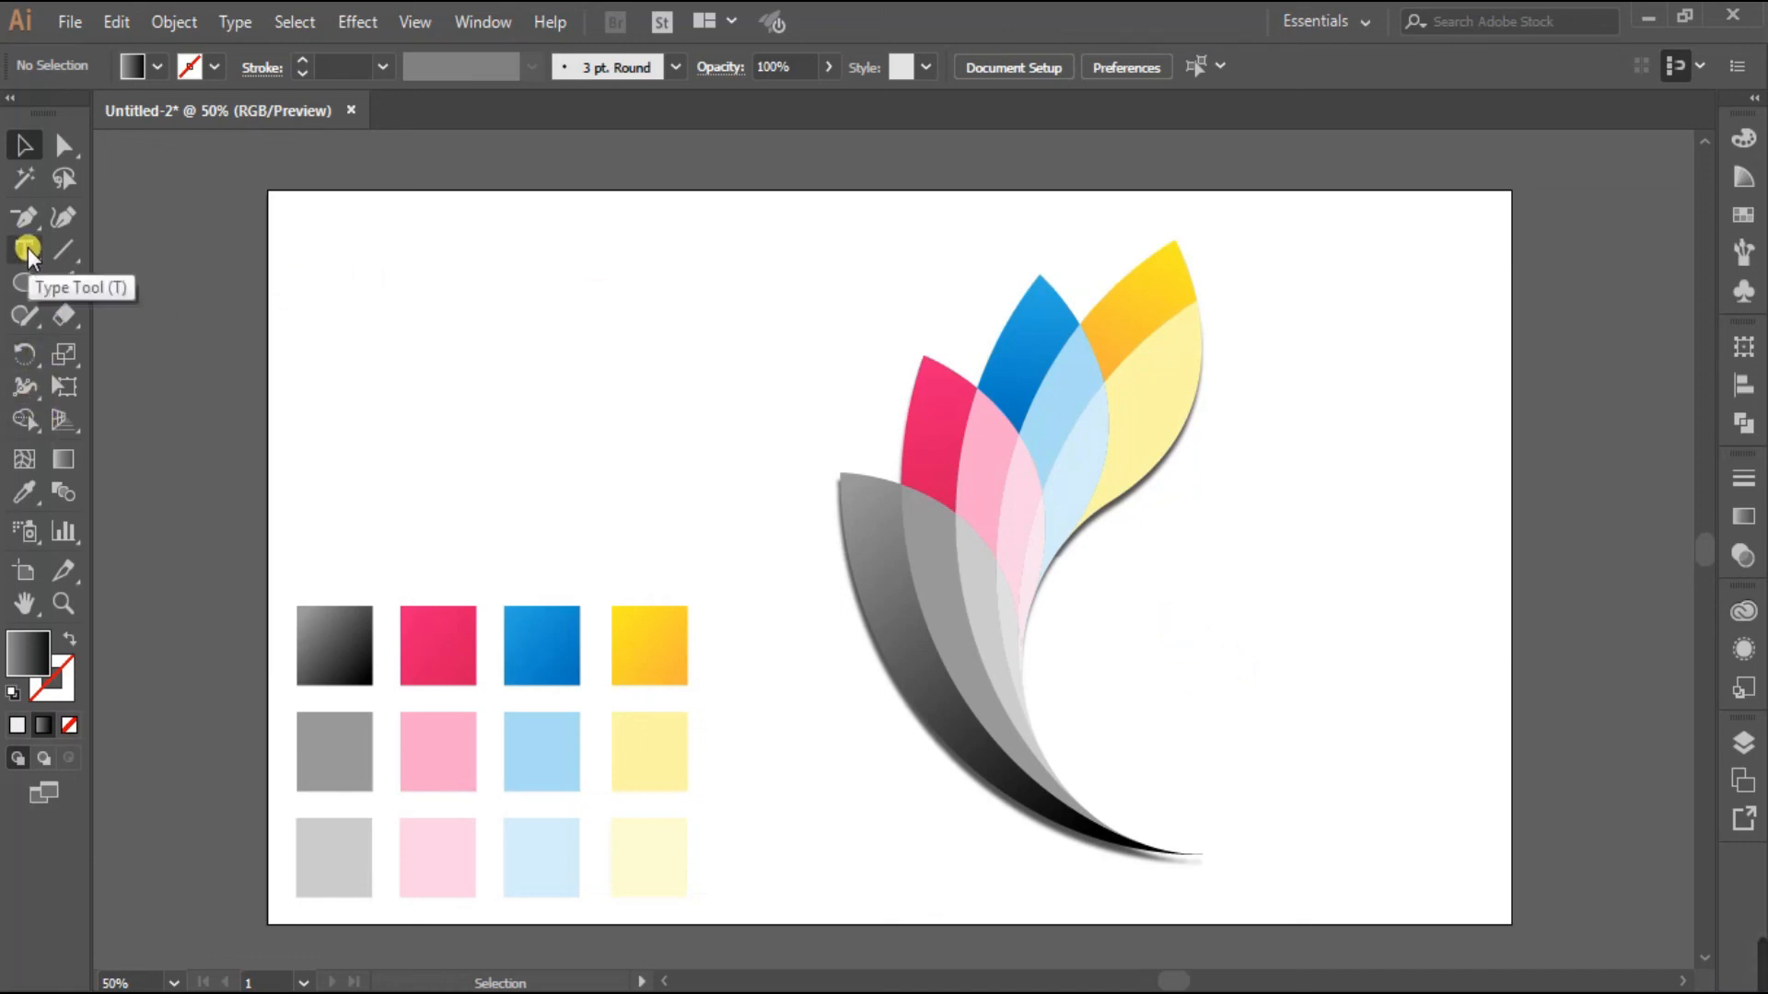
click(1150, 641)
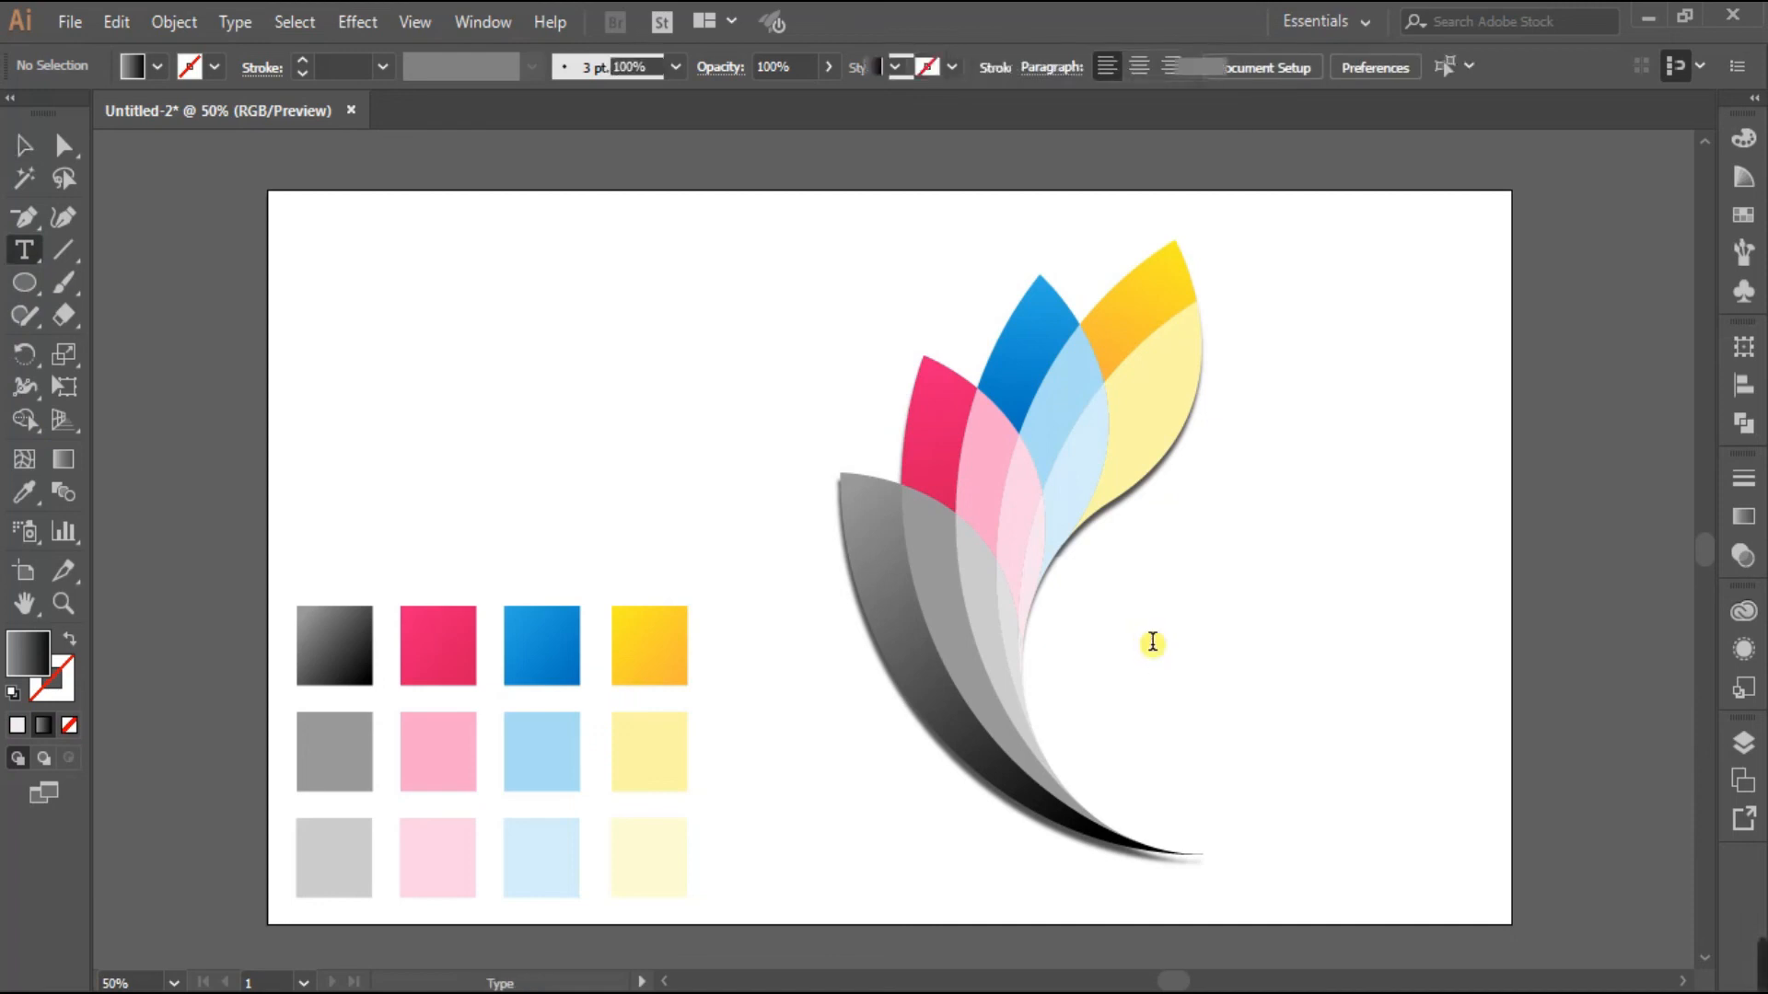
key(BackSpace)
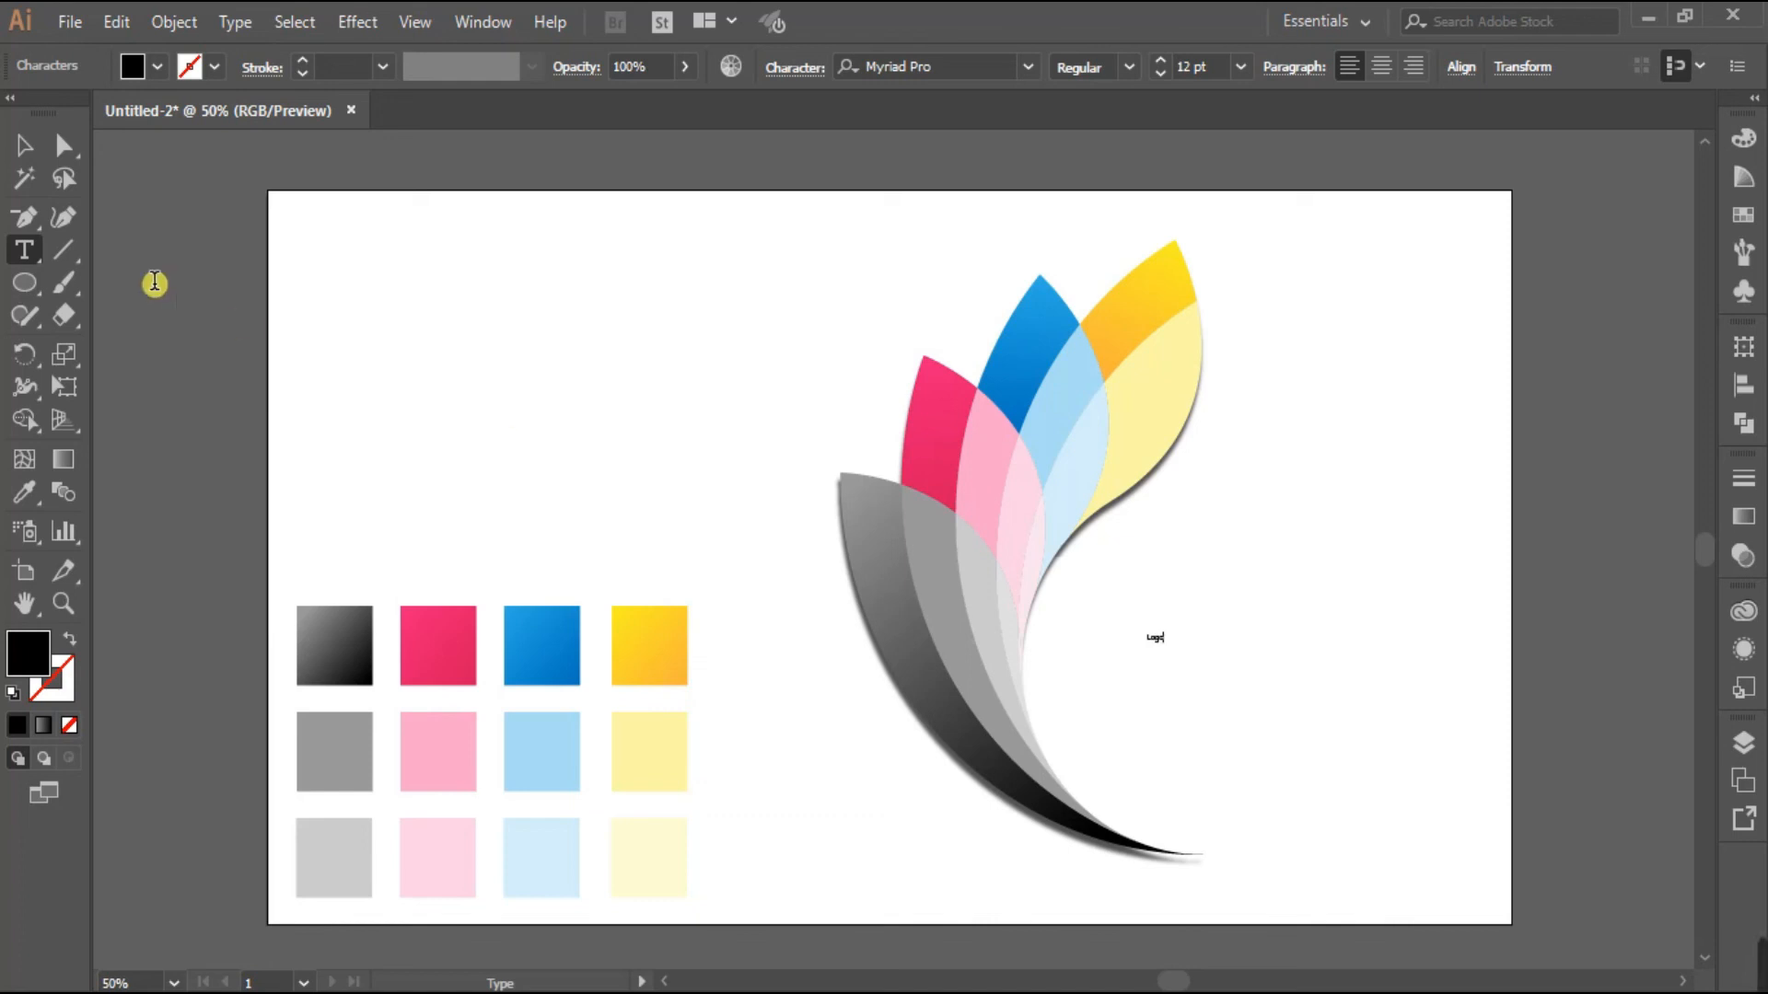
click(24, 146)
Set the Logo text to 72 pt in the Mont Heavy font
click(1240, 67)
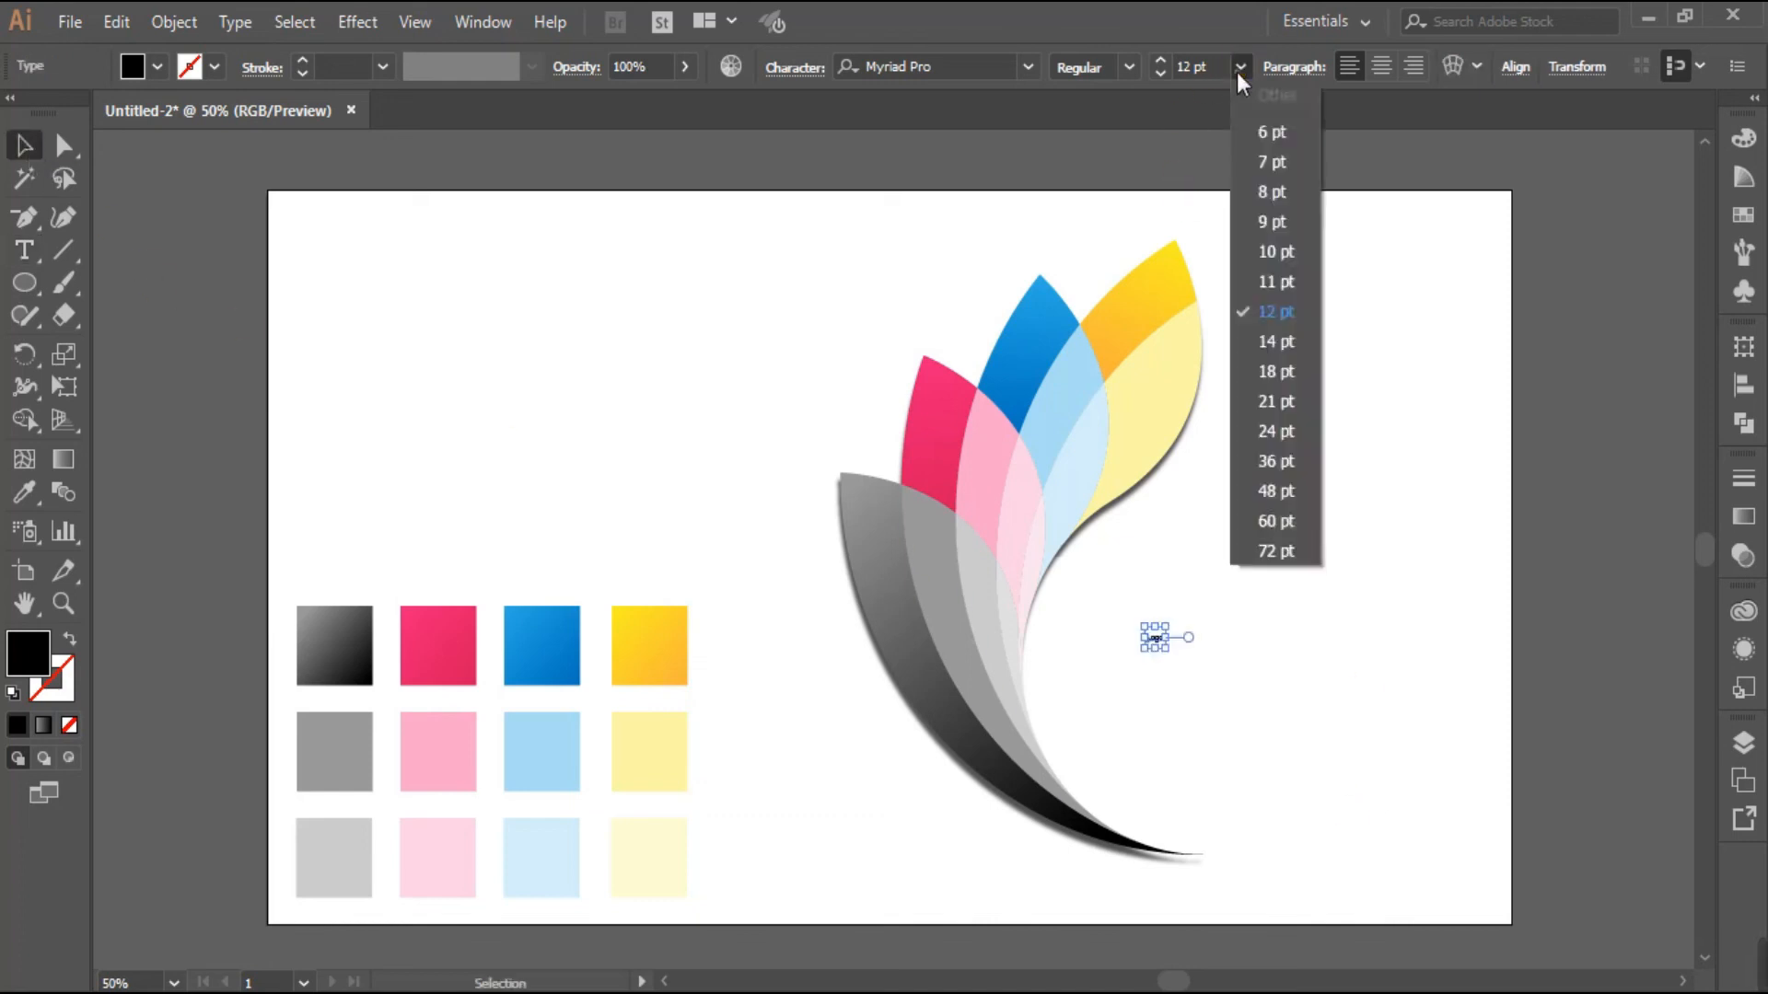
click(1278, 551)
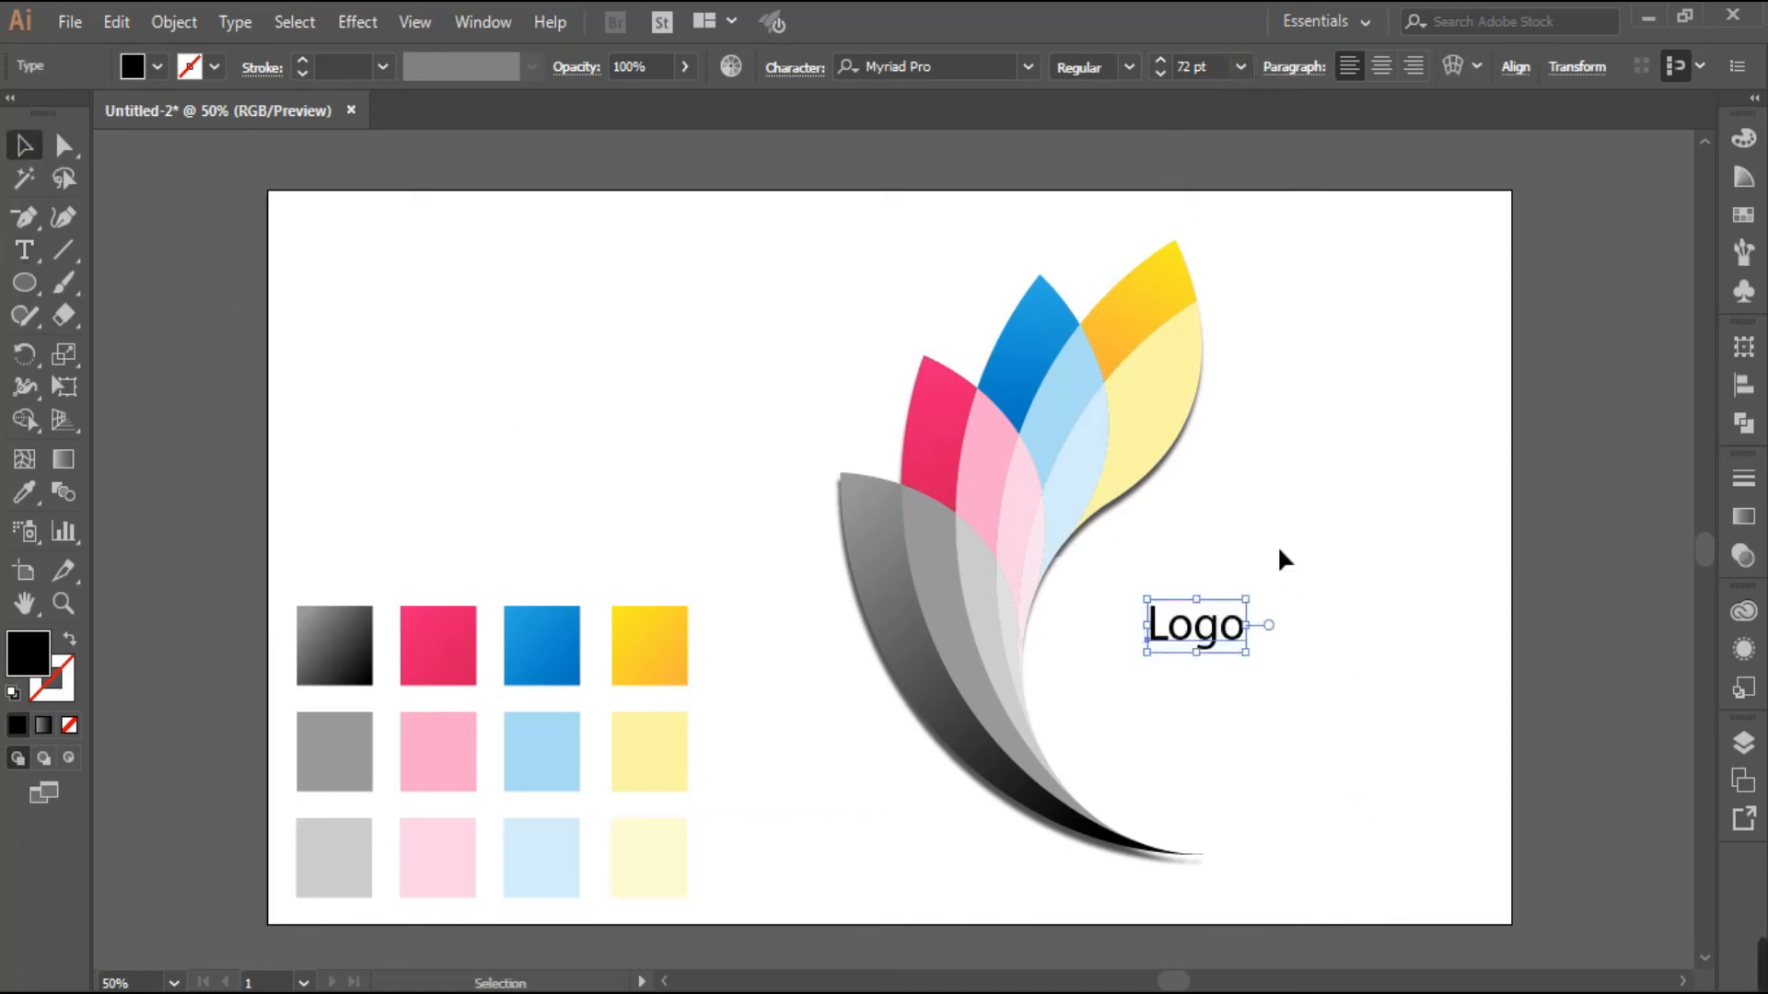
click(1025, 70)
click(981, 327)
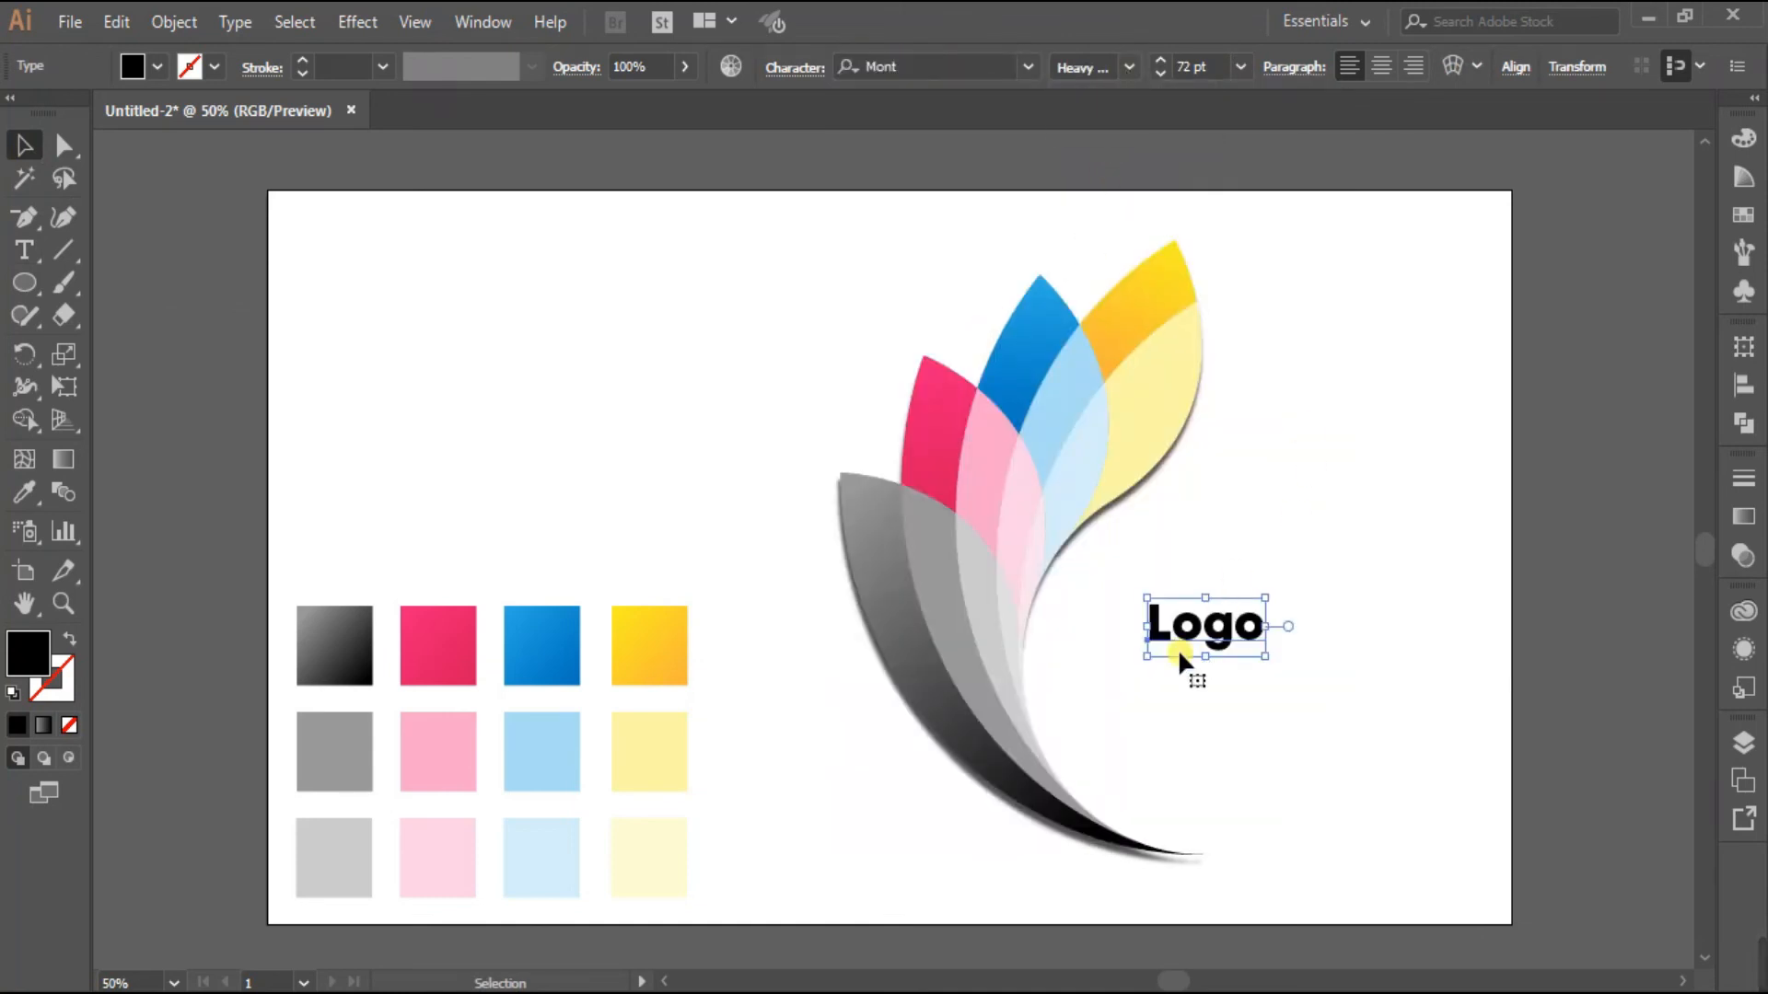
Enlarge the Logo text proportionally to about 183 pt, move it close to the fan's stem, and deselect it
drag(1265, 655, 1449, 816)
drag(1340, 707, 1254, 694)
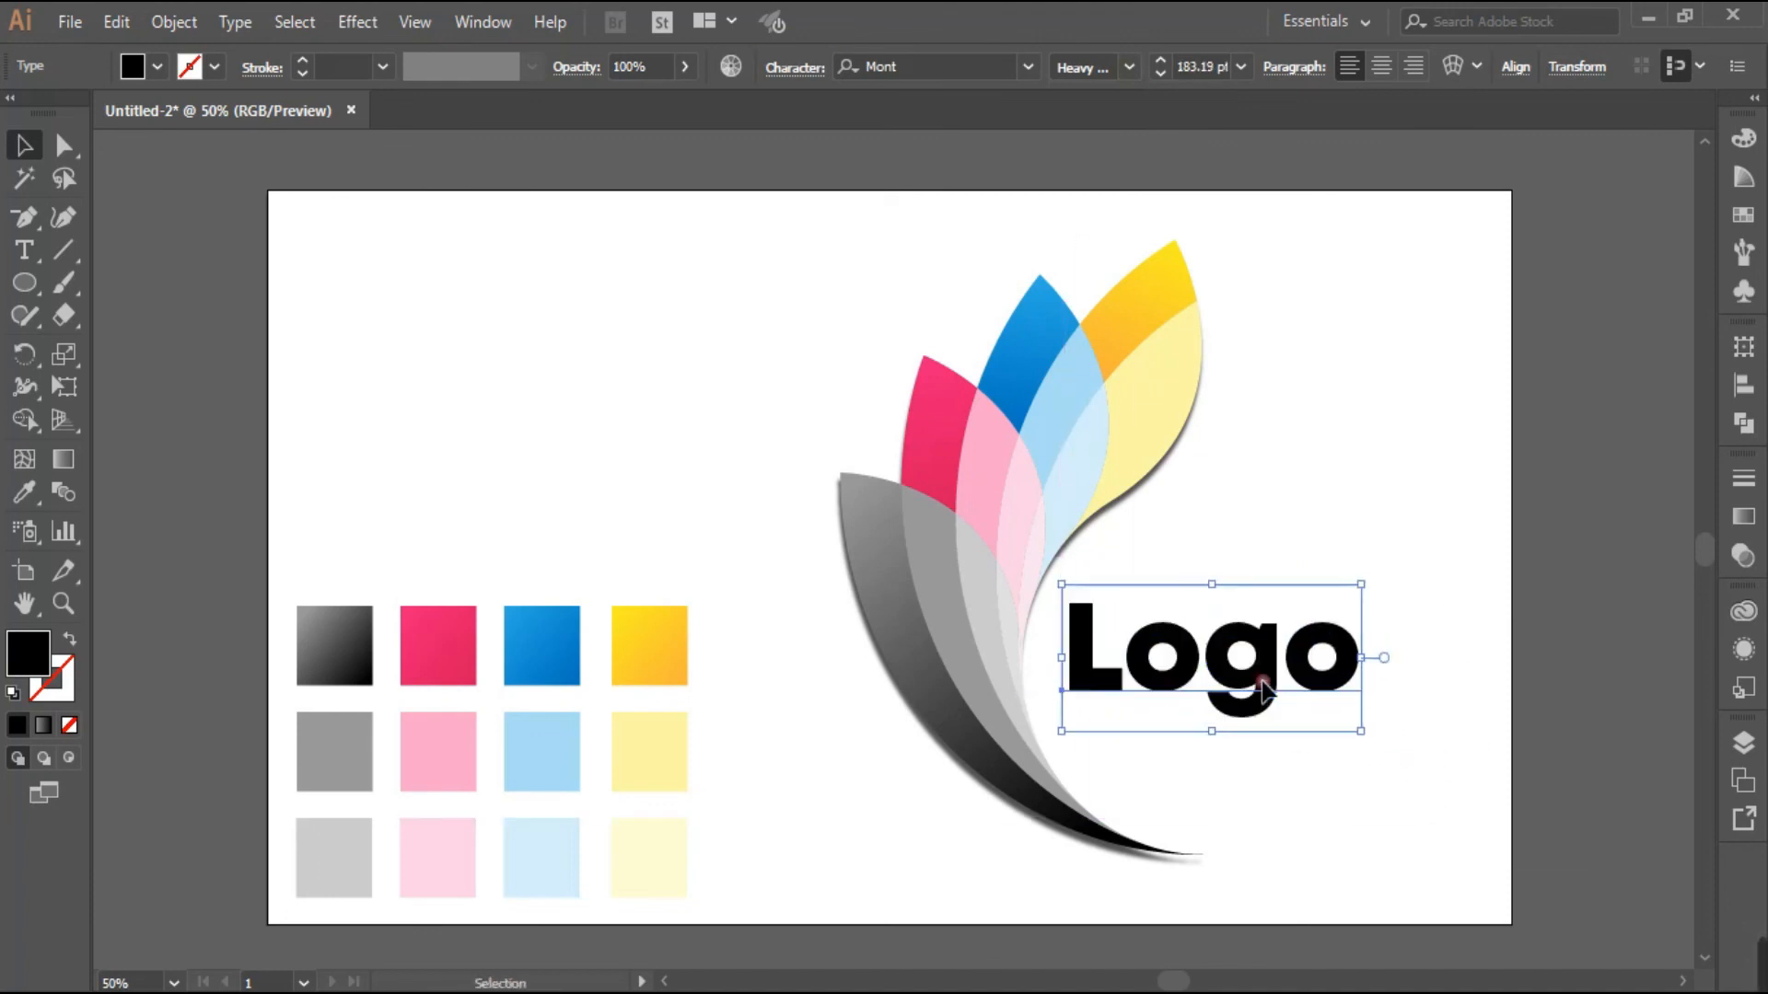
click(1443, 732)
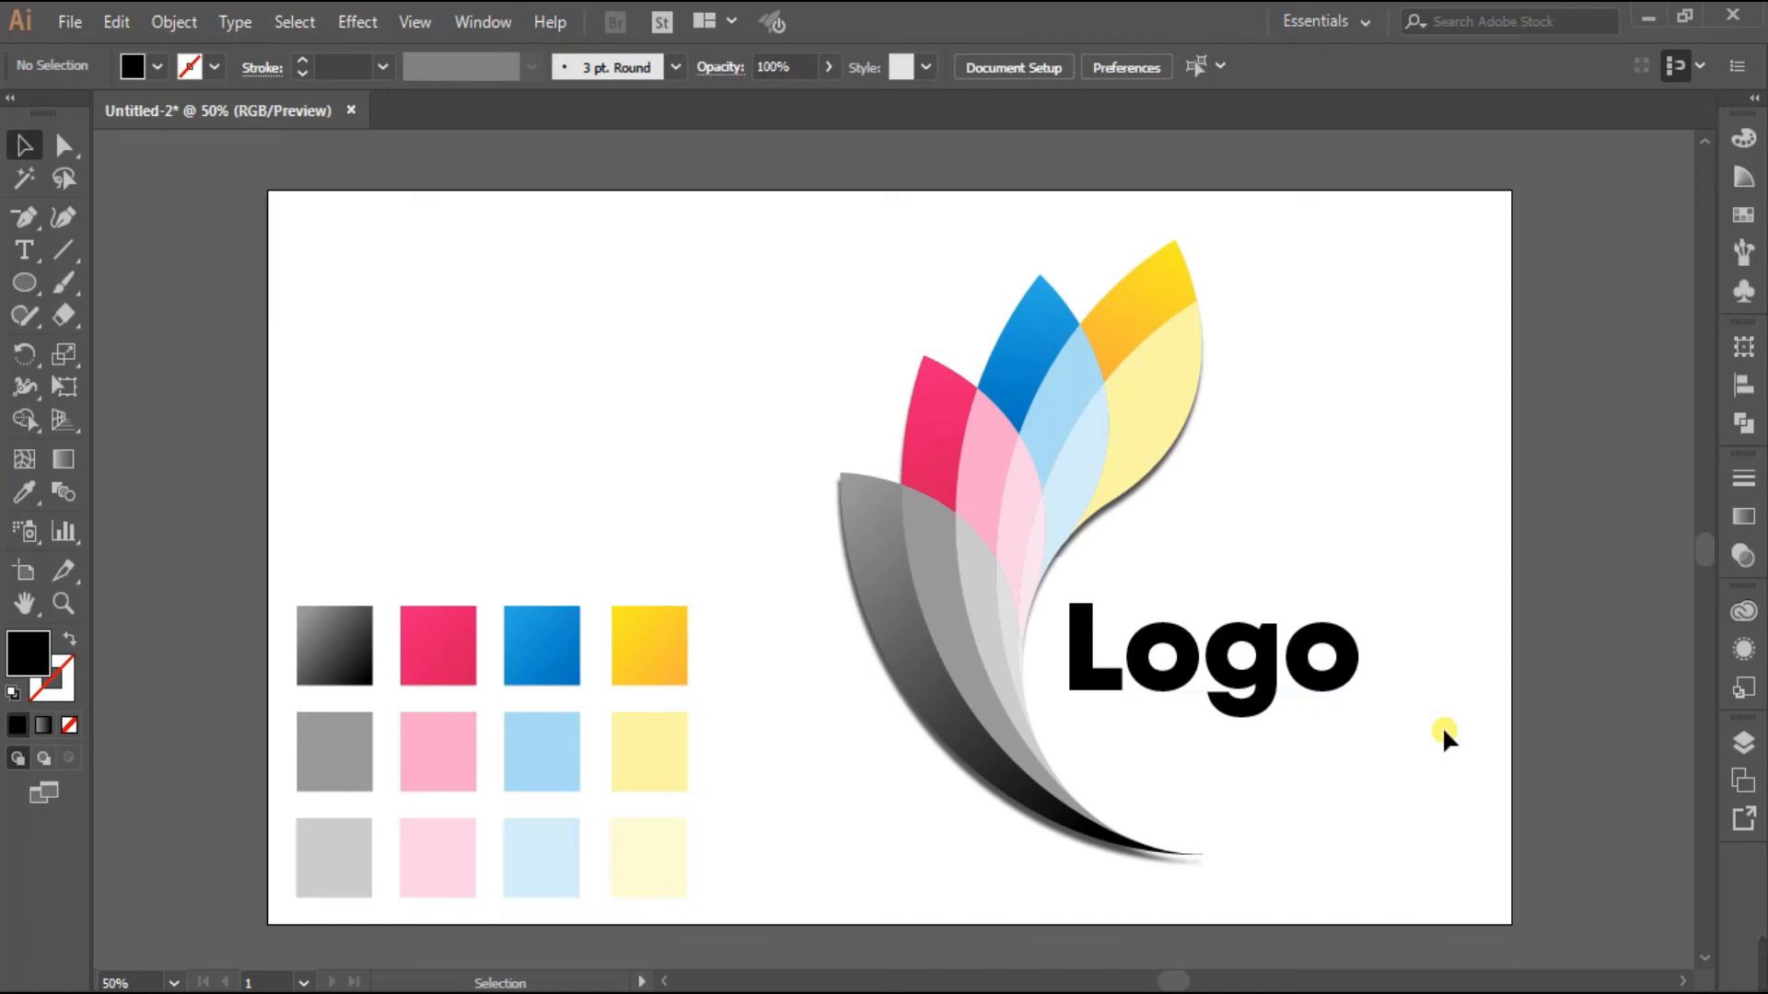
Convert the Logo text to outlines
click(1269, 647)
right_click(1270, 652)
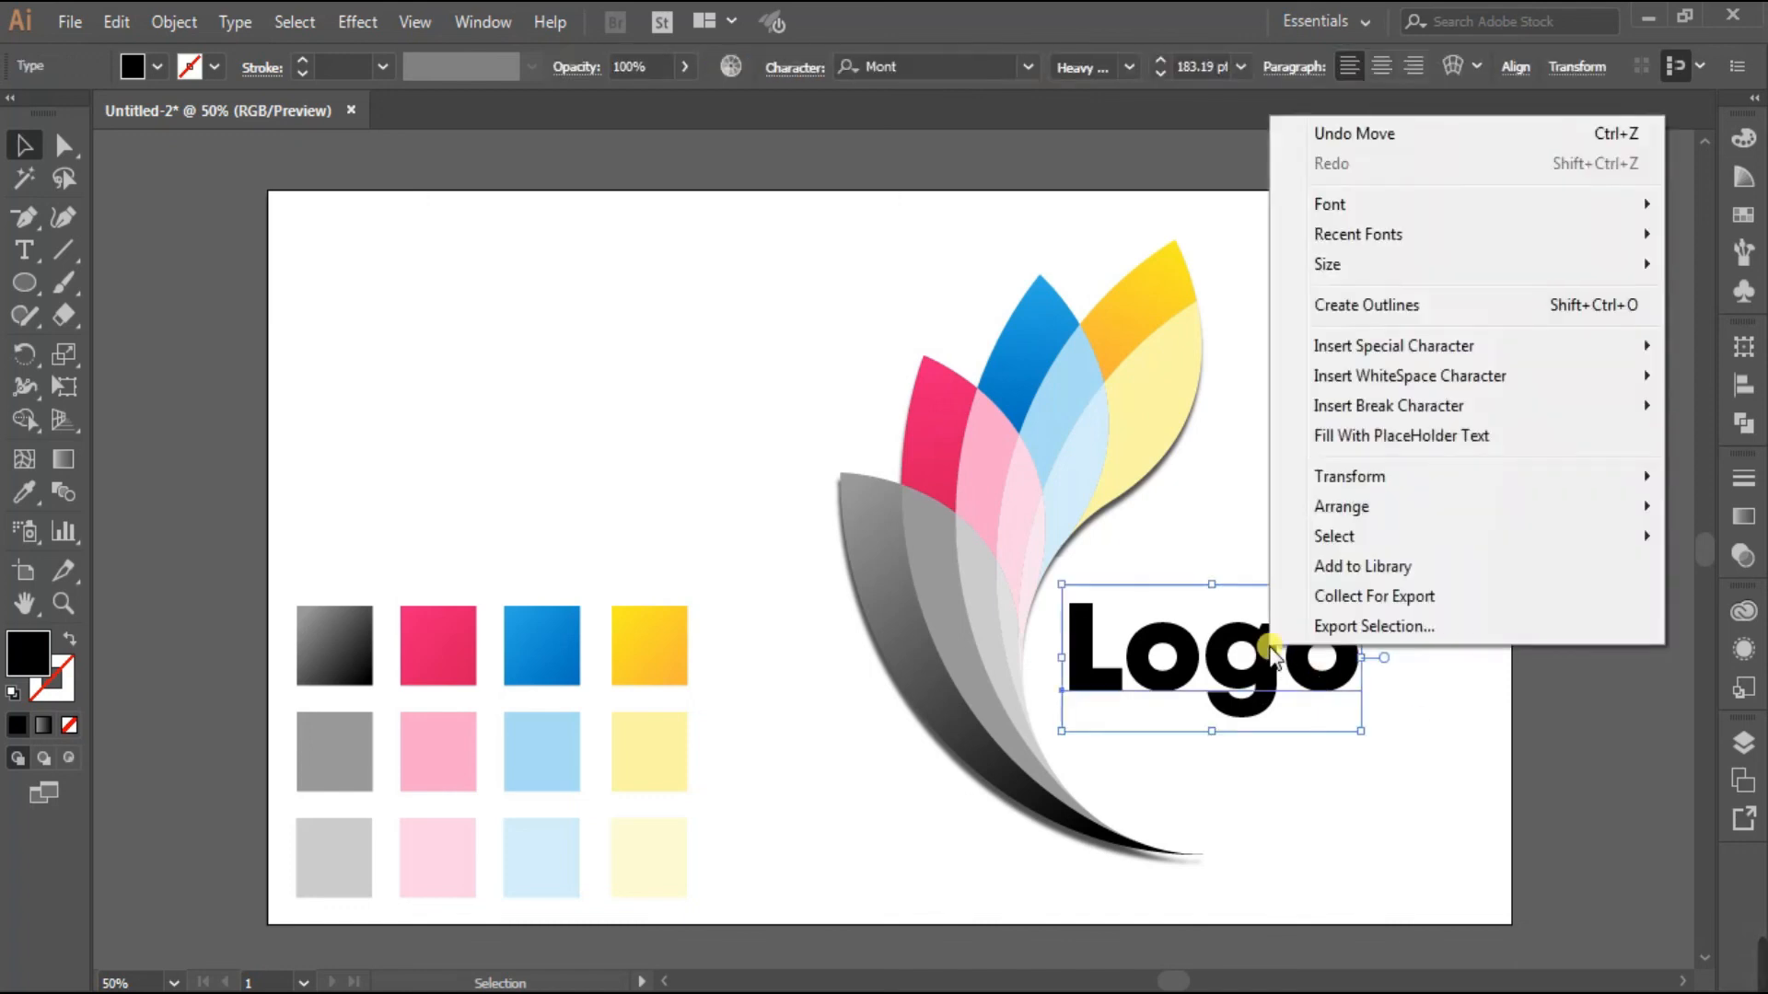
click(1471, 311)
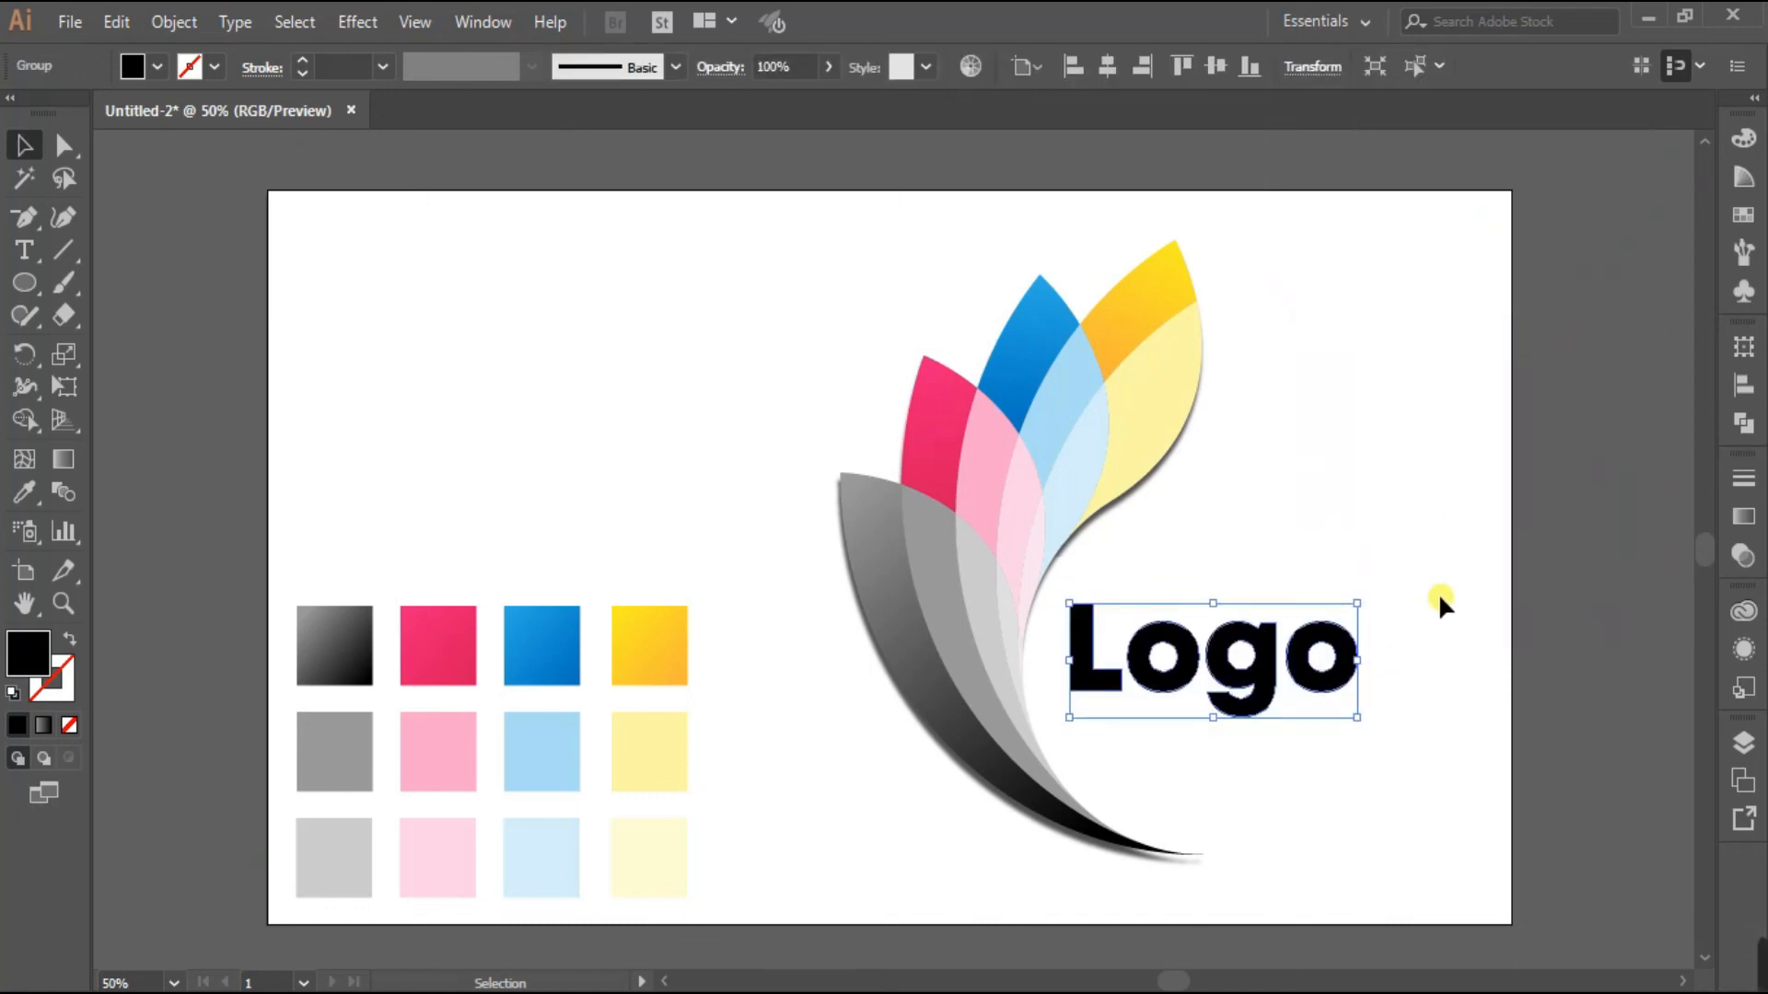
Apply a linear gradient fill to the outlined Logo and set its end stop to yellow (R=252 G=238 B=33)
click(43, 725)
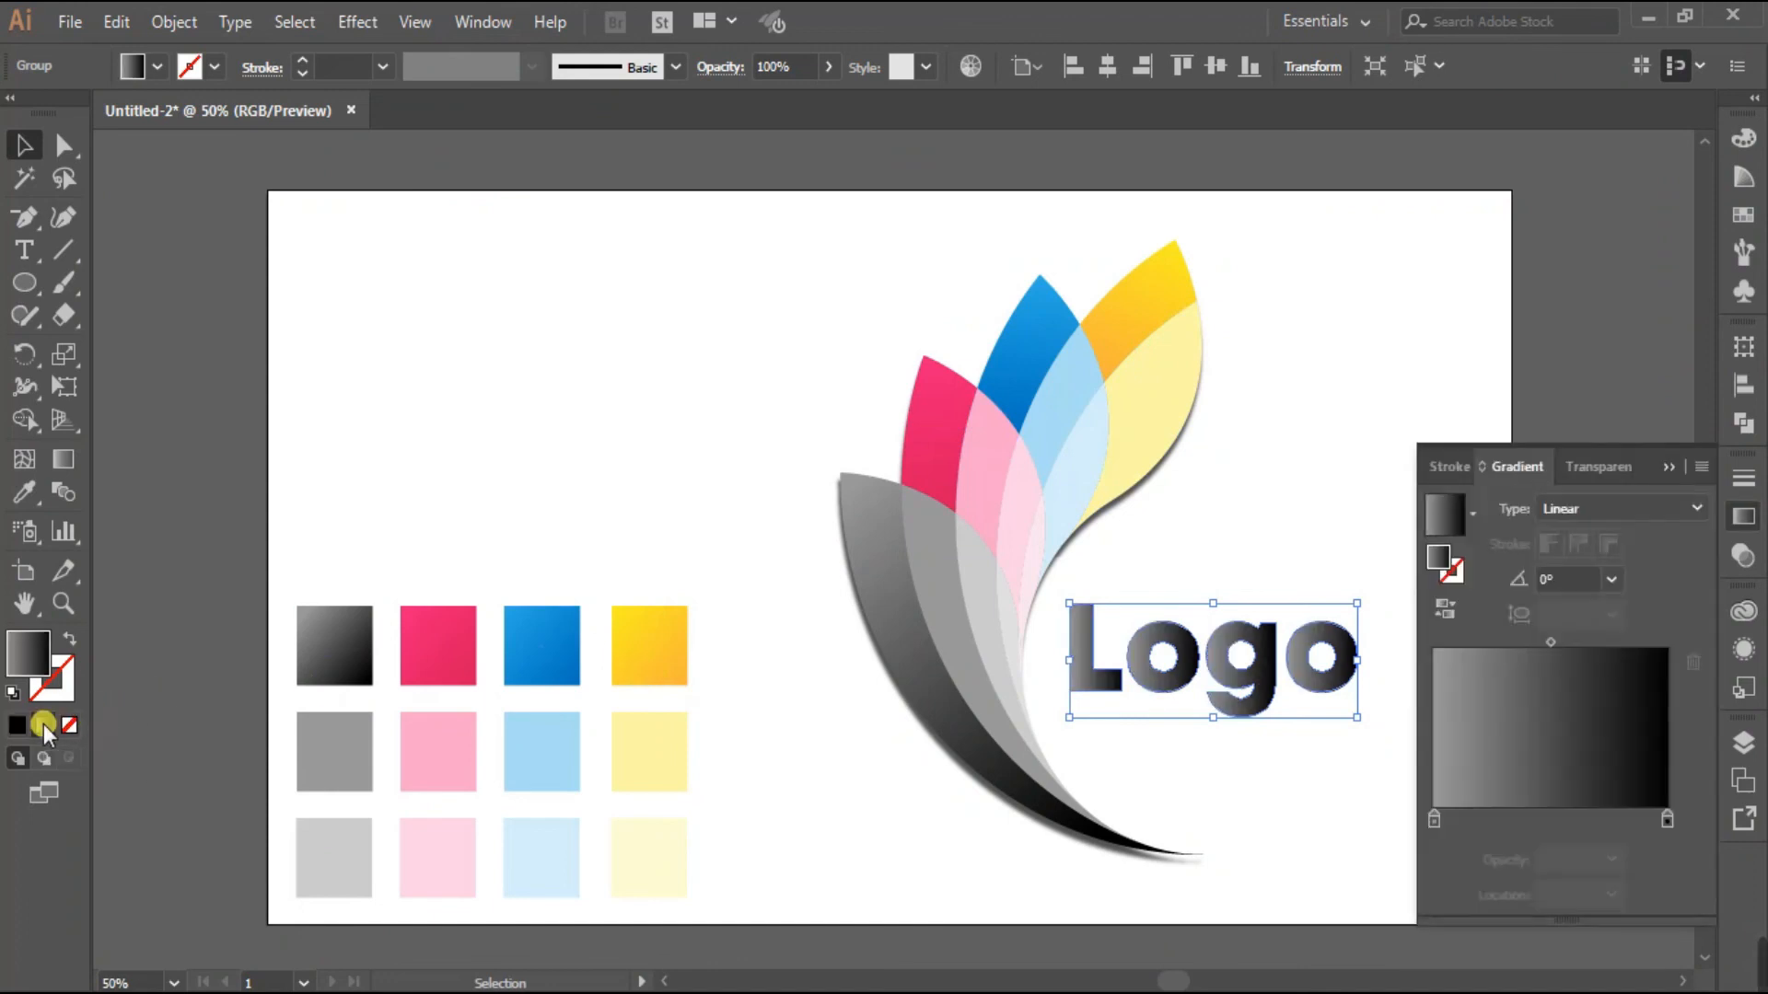
double_click(1668, 823)
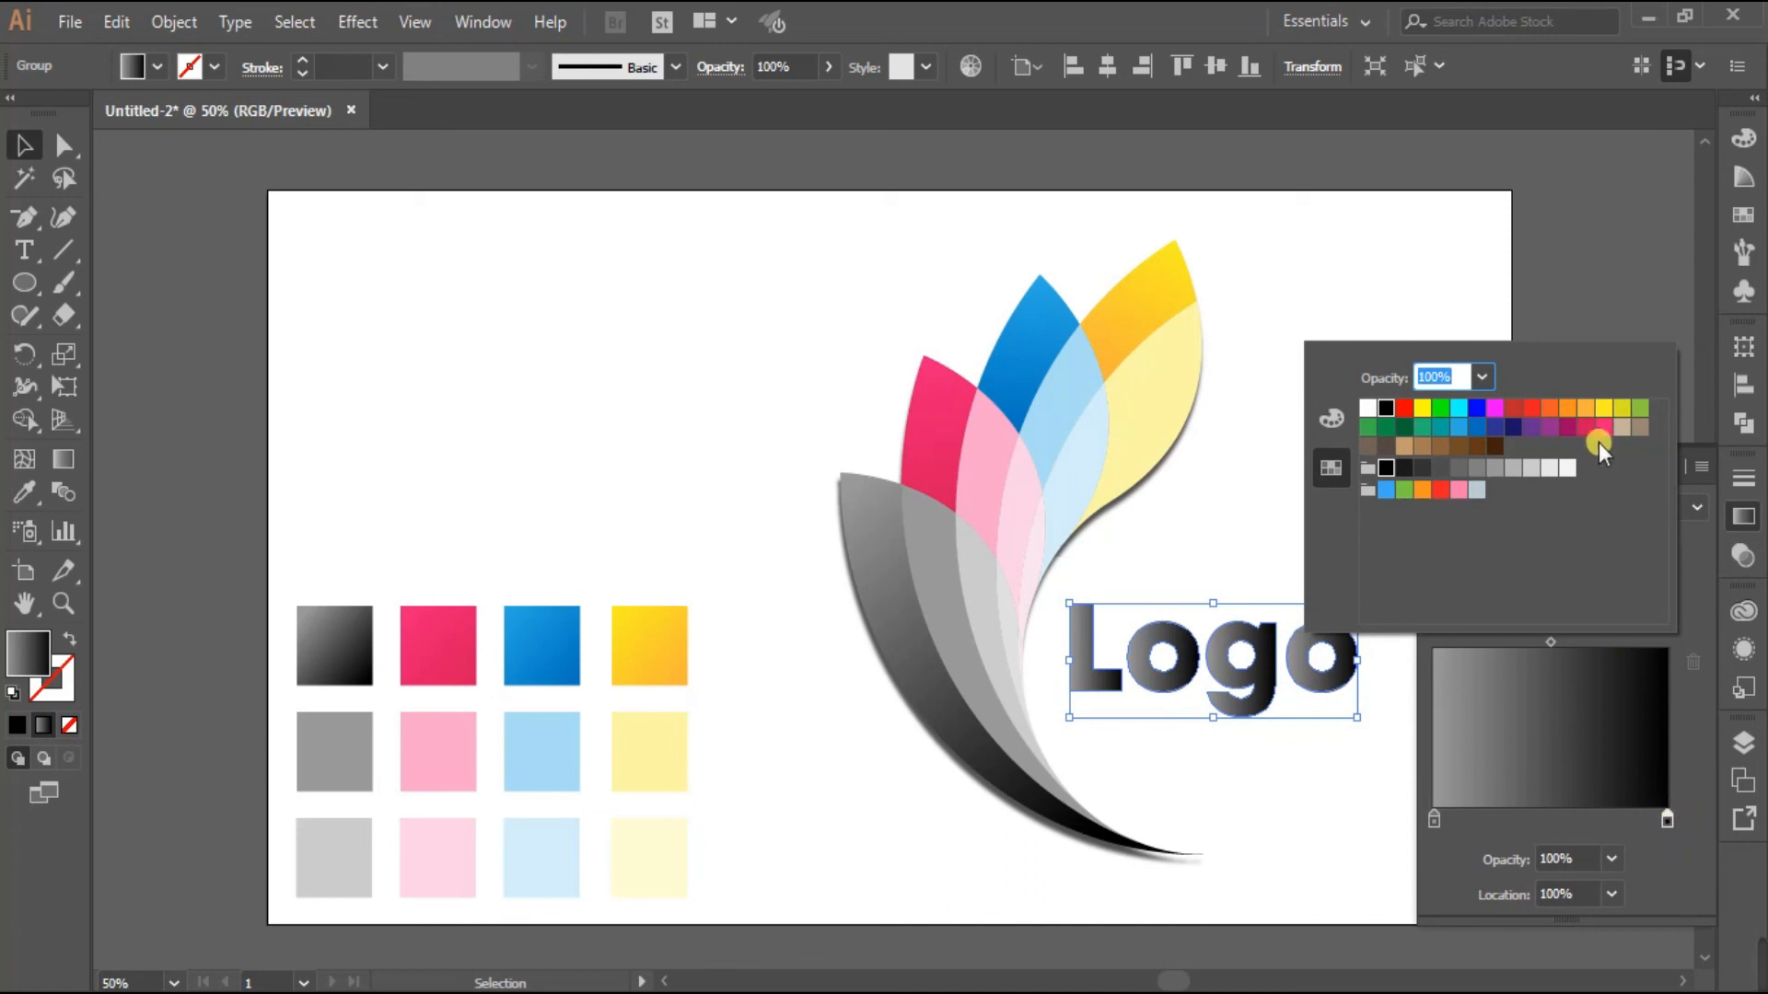
click(1603, 408)
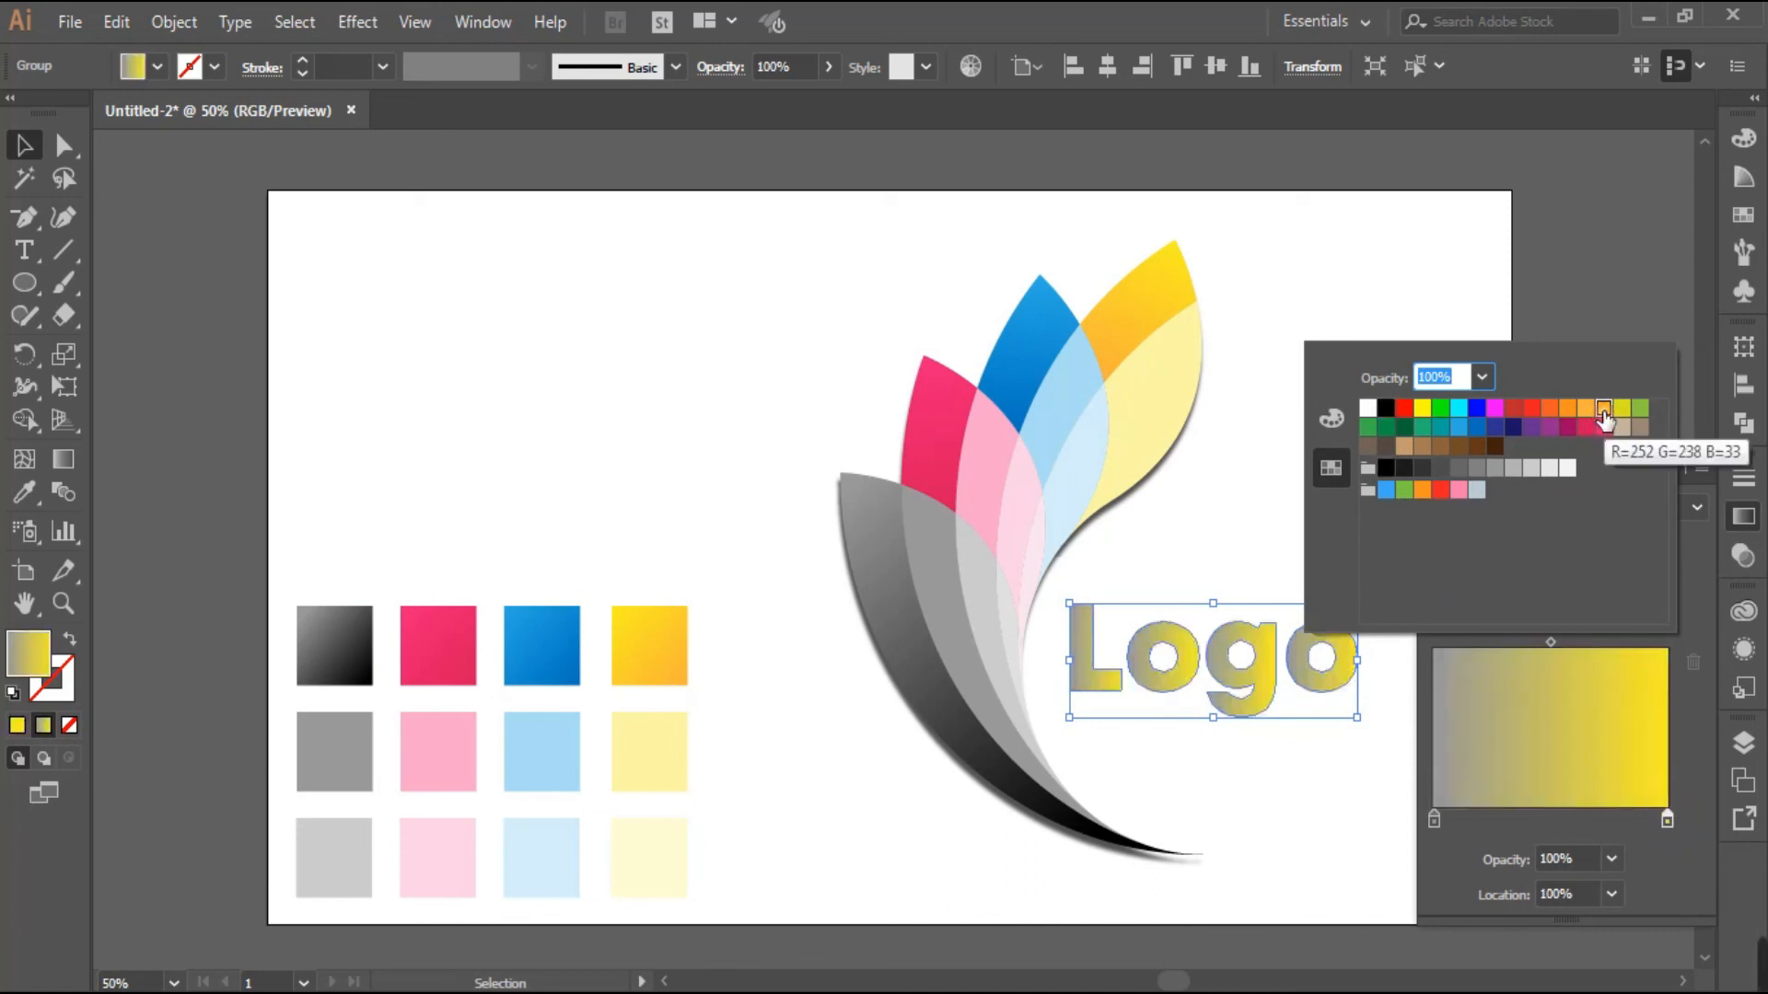
Add a gradient stop at 70% and color it with the light blue swatch
click(1598, 814)
click(1599, 821)
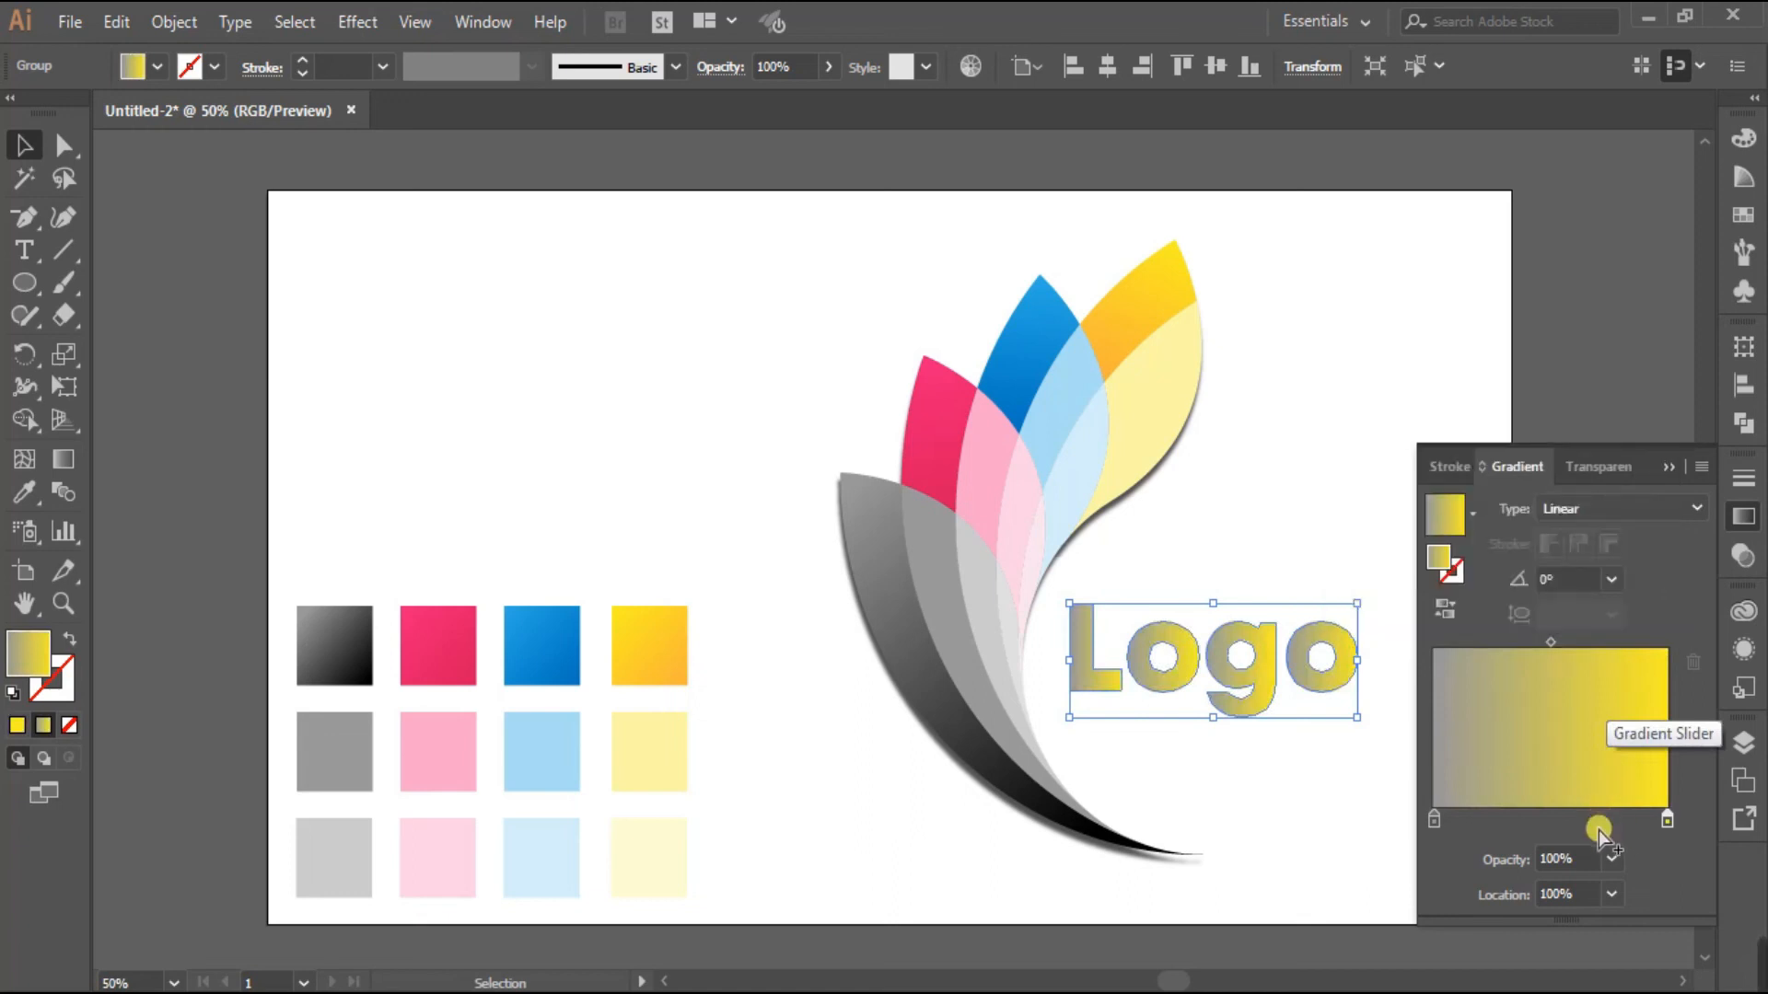
double_click(1598, 820)
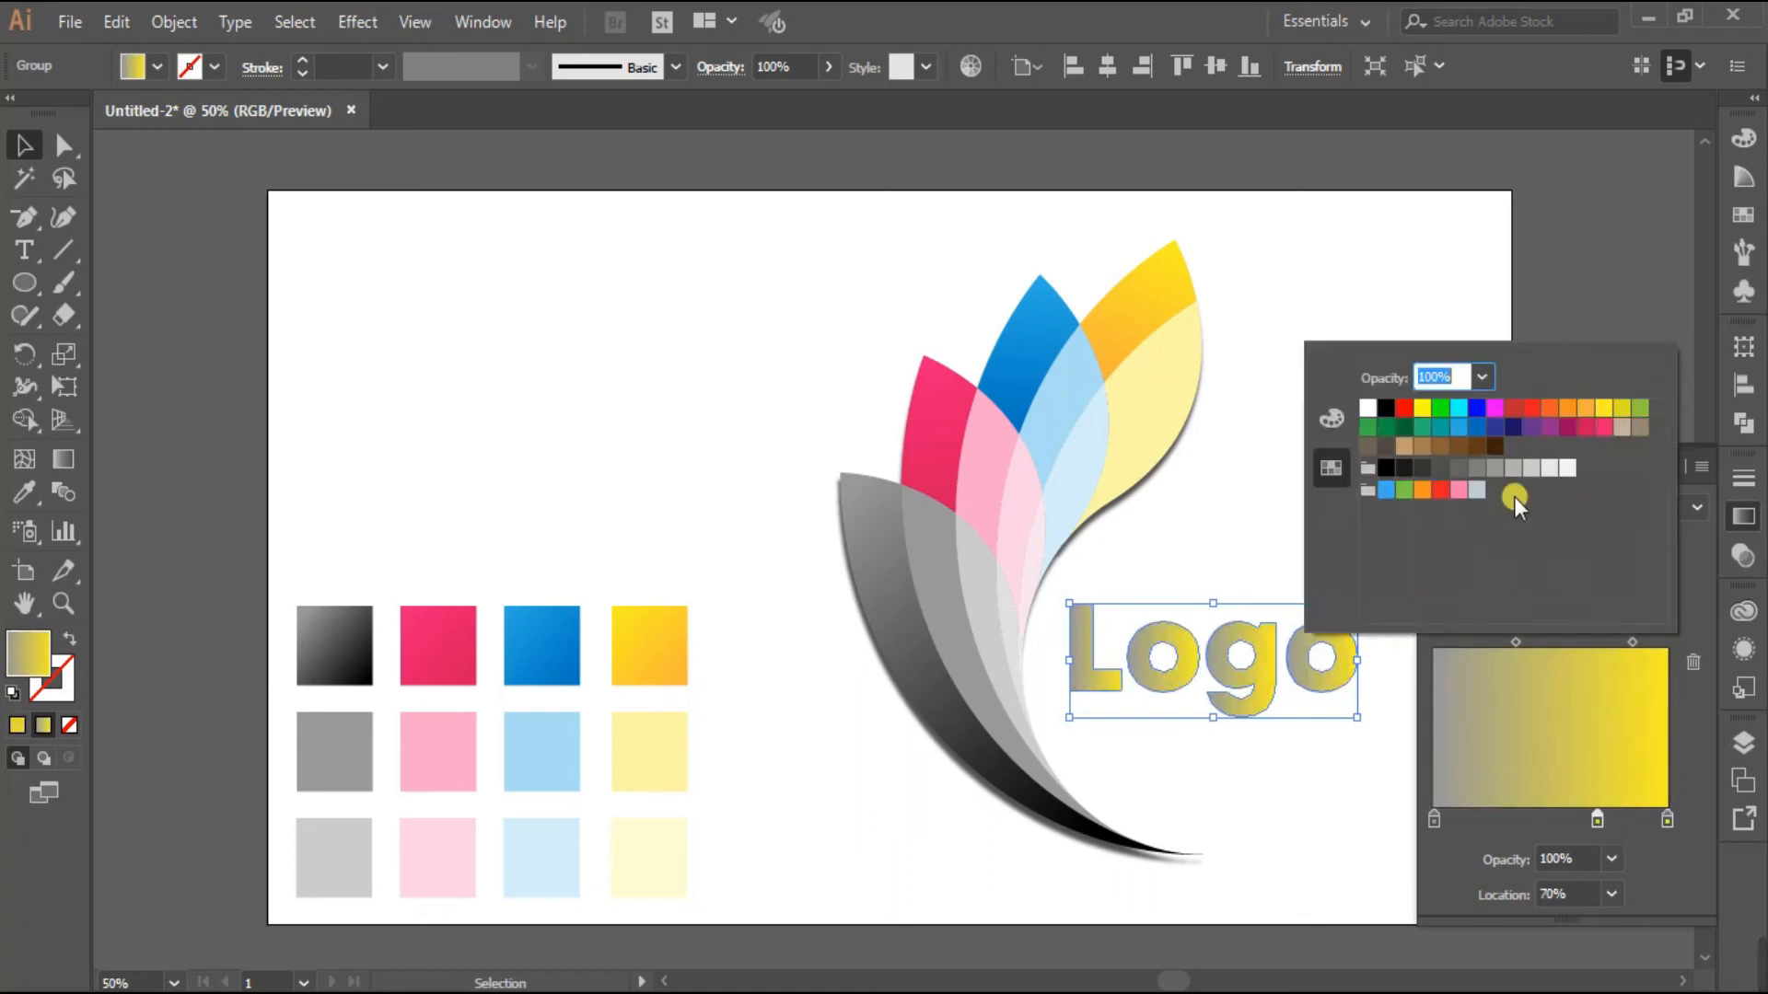
click(1458, 427)
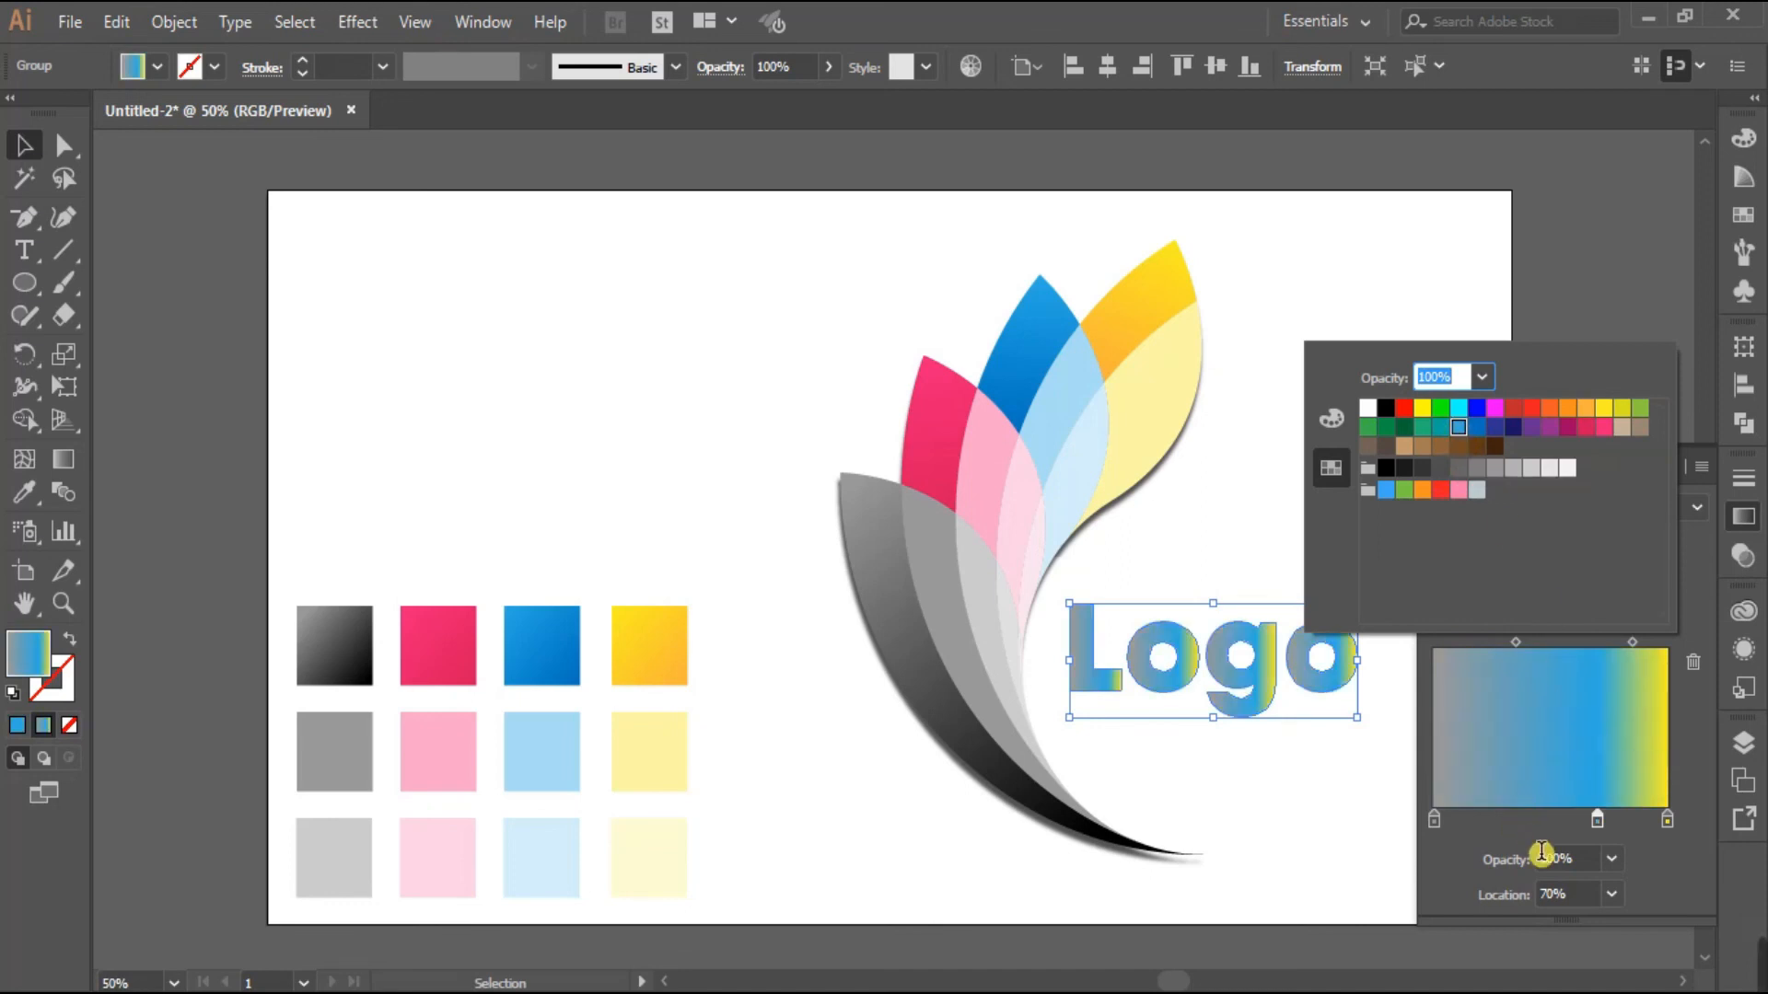
Add a pink gradient stop at about 35% and change the gradient's starting stop from gray to black
click(1517, 817)
click(1514, 818)
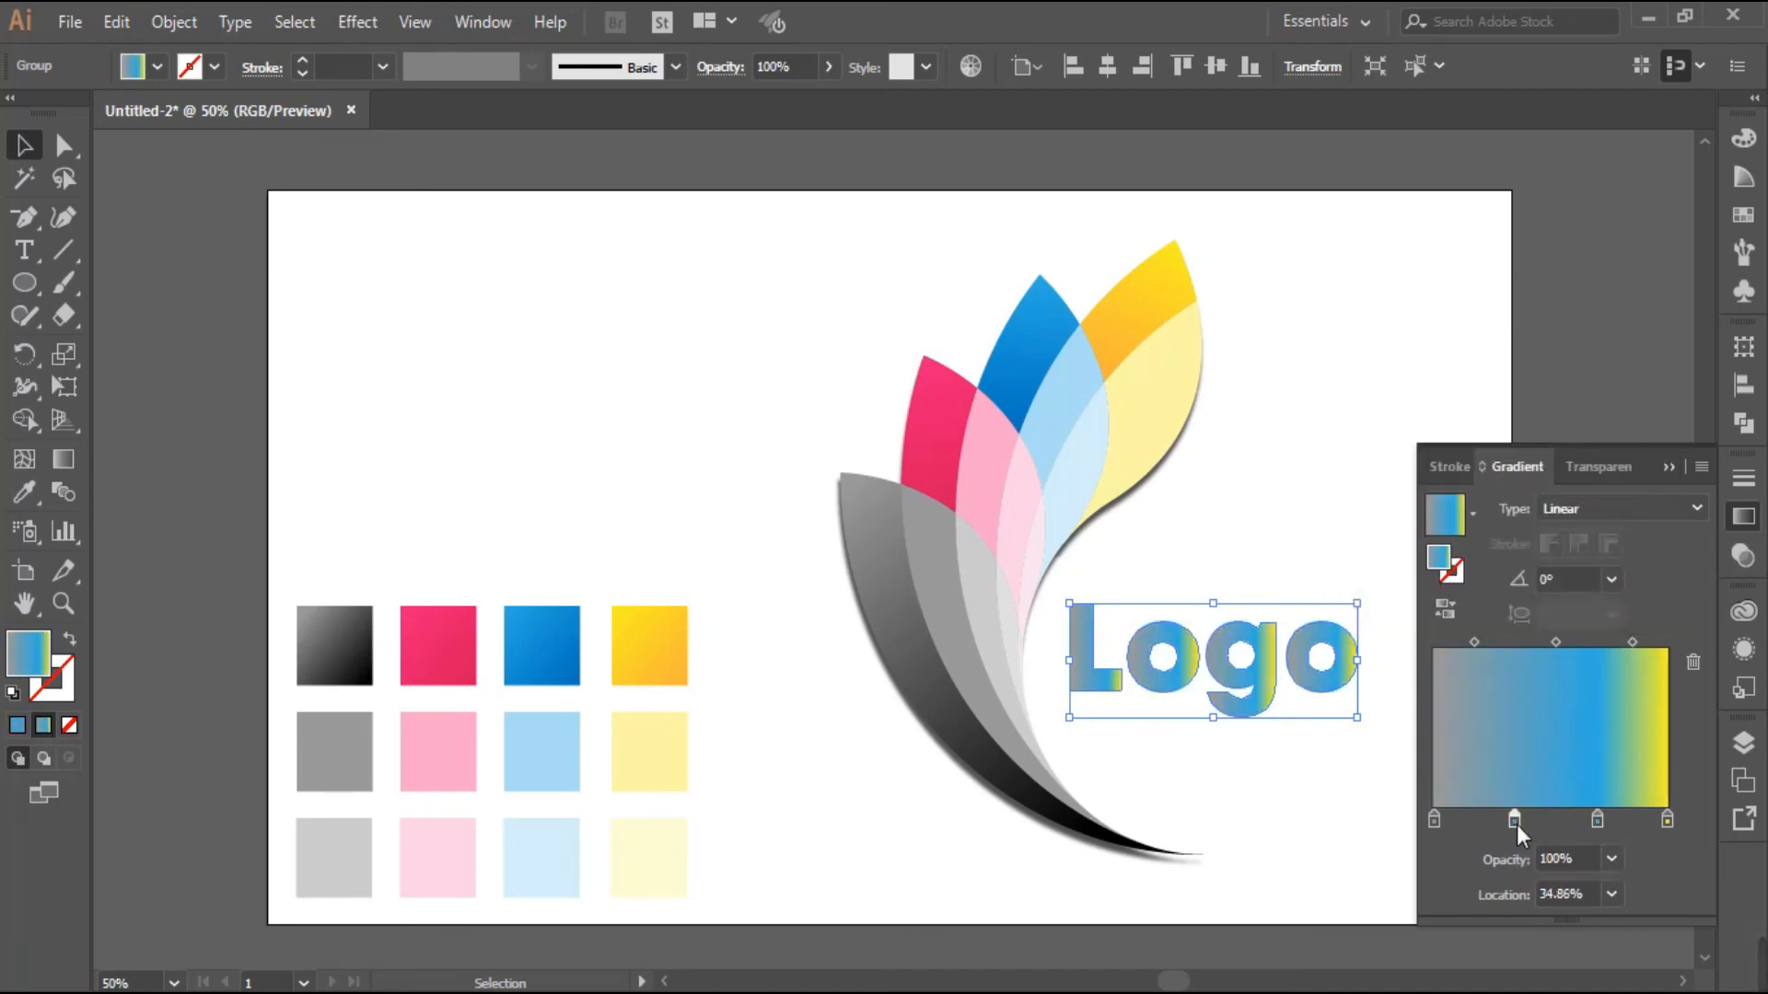
double_click(1516, 823)
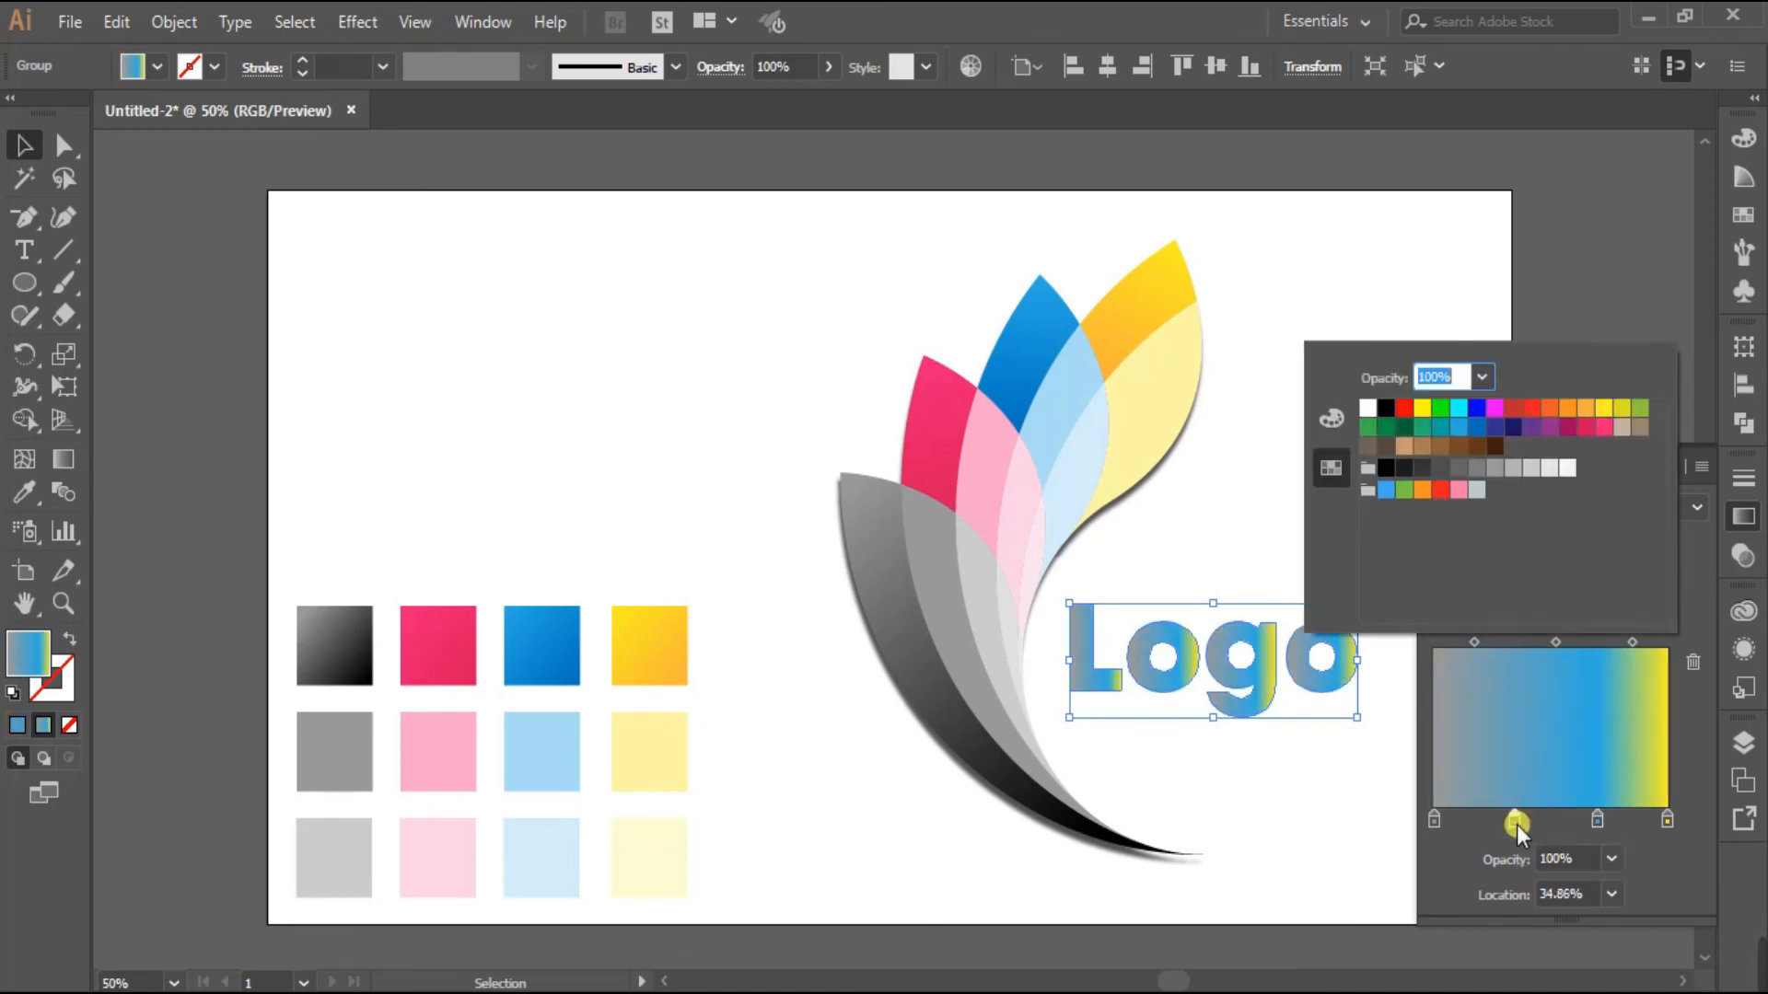
click(1602, 429)
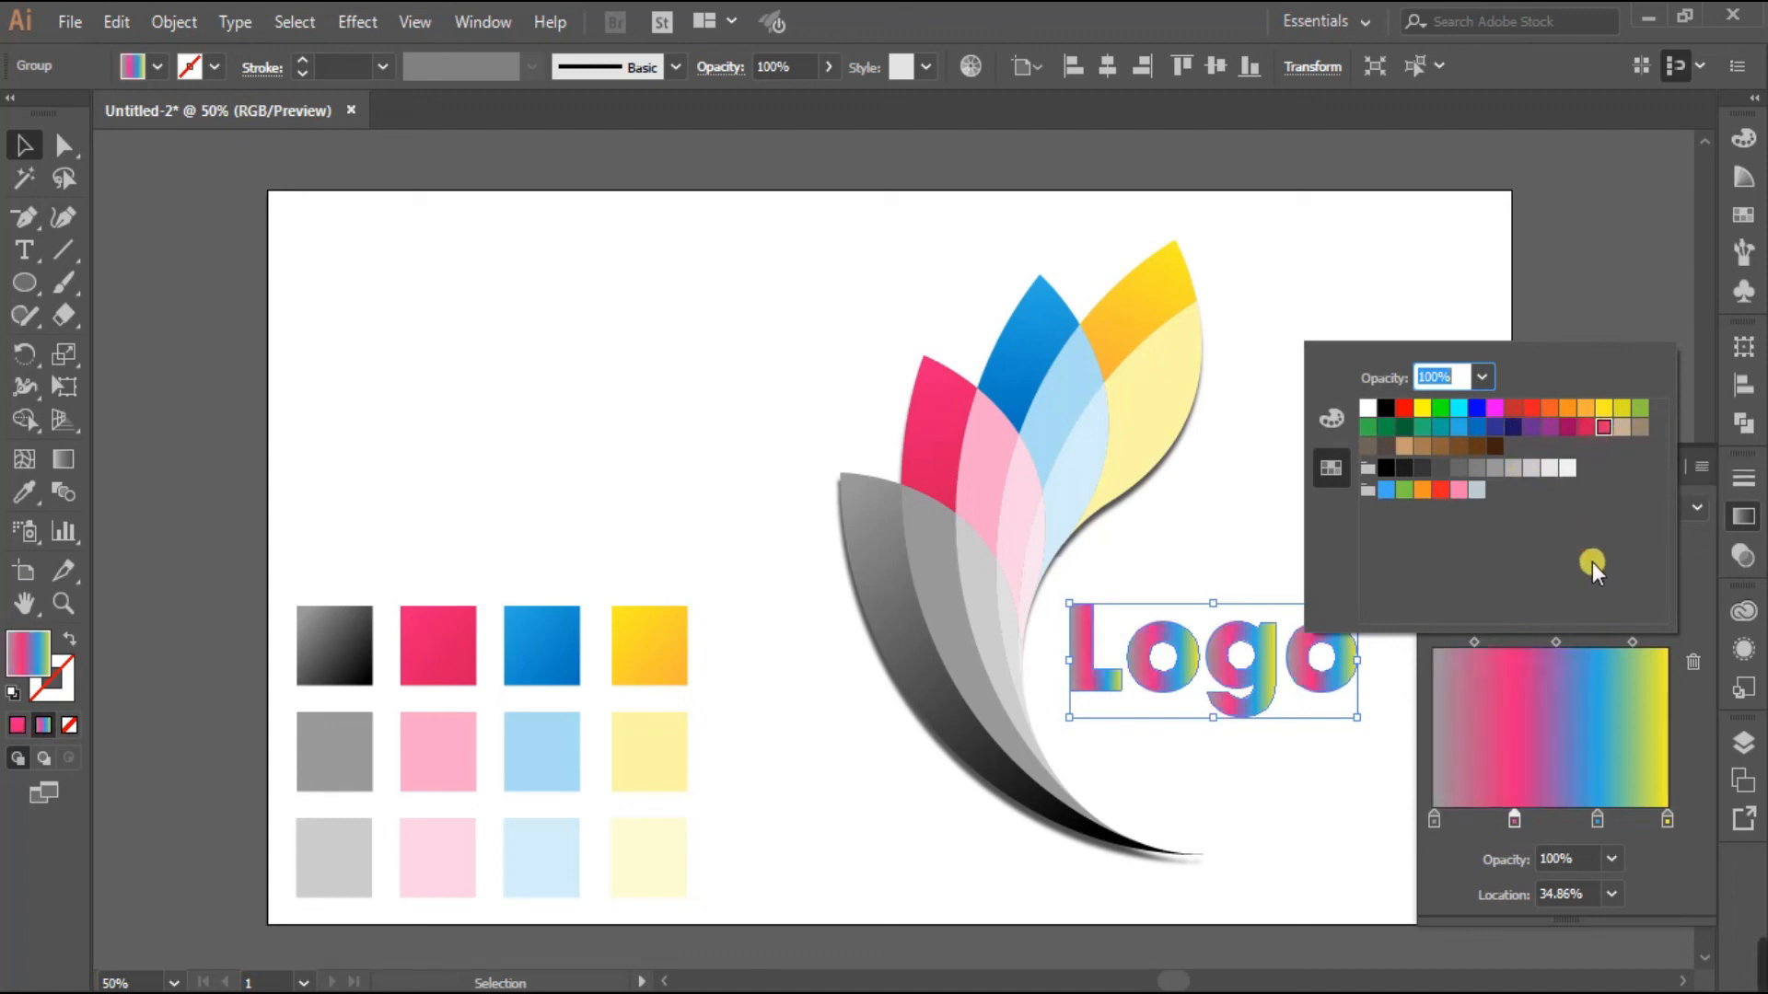
double_click(1433, 823)
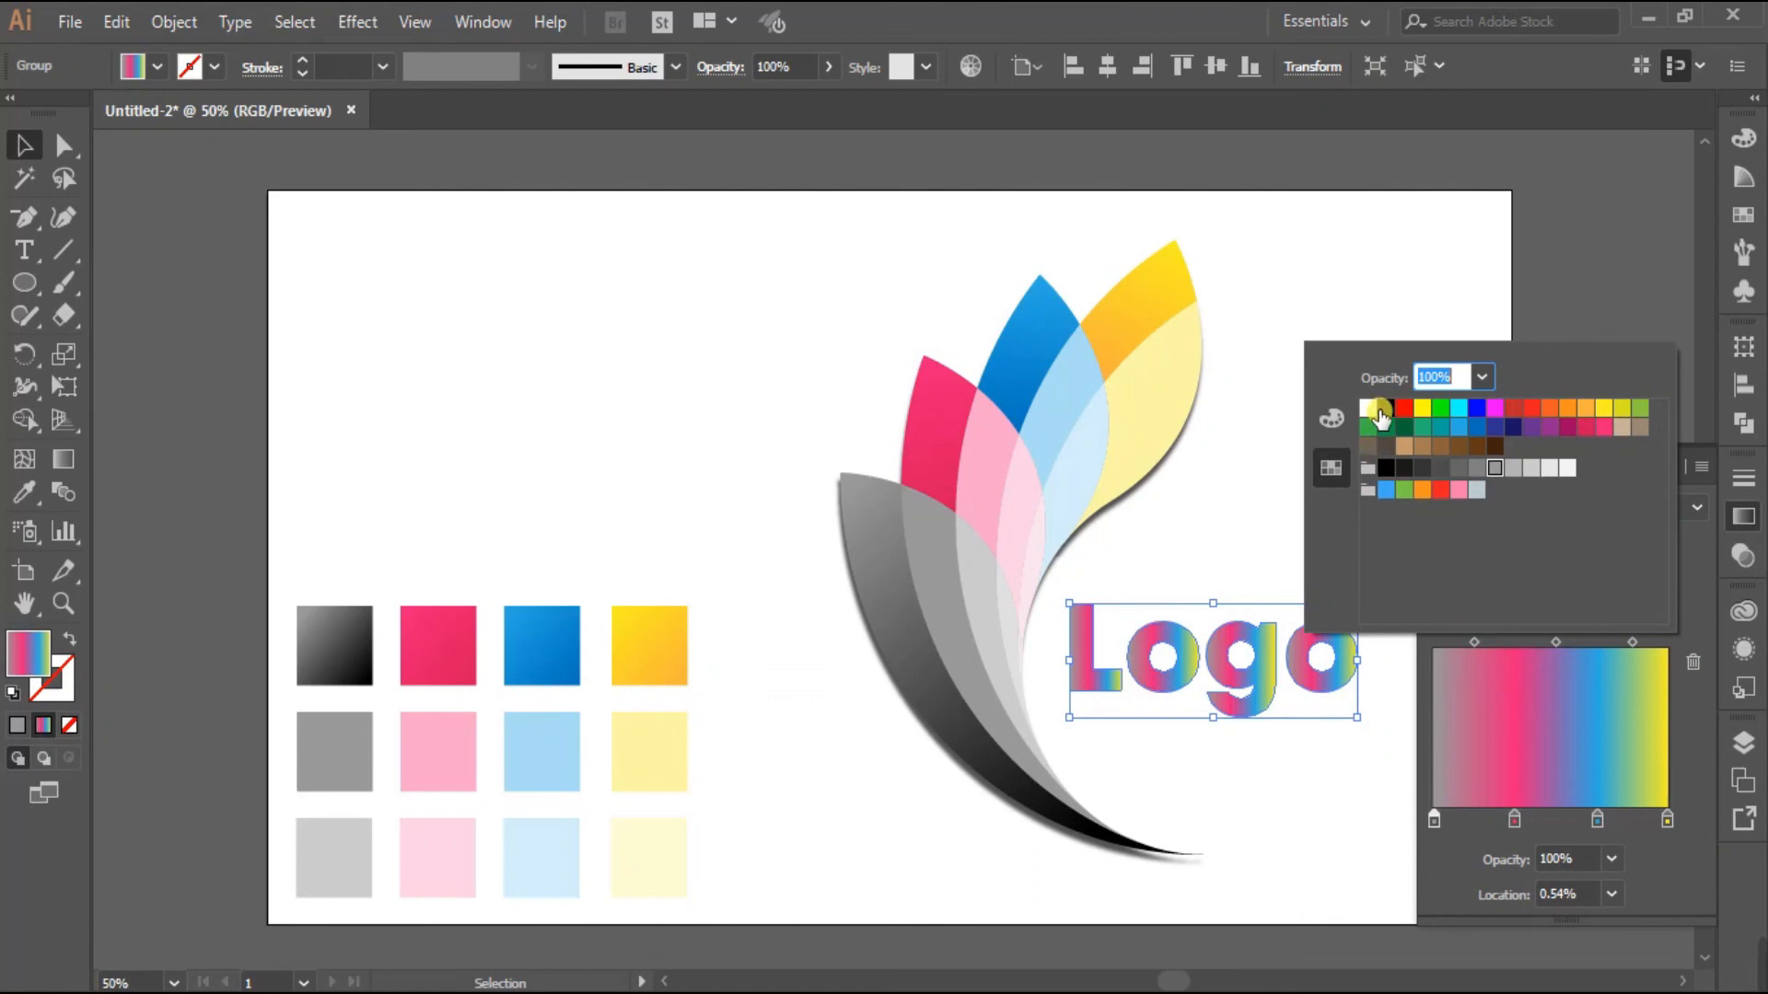
click(1384, 411)
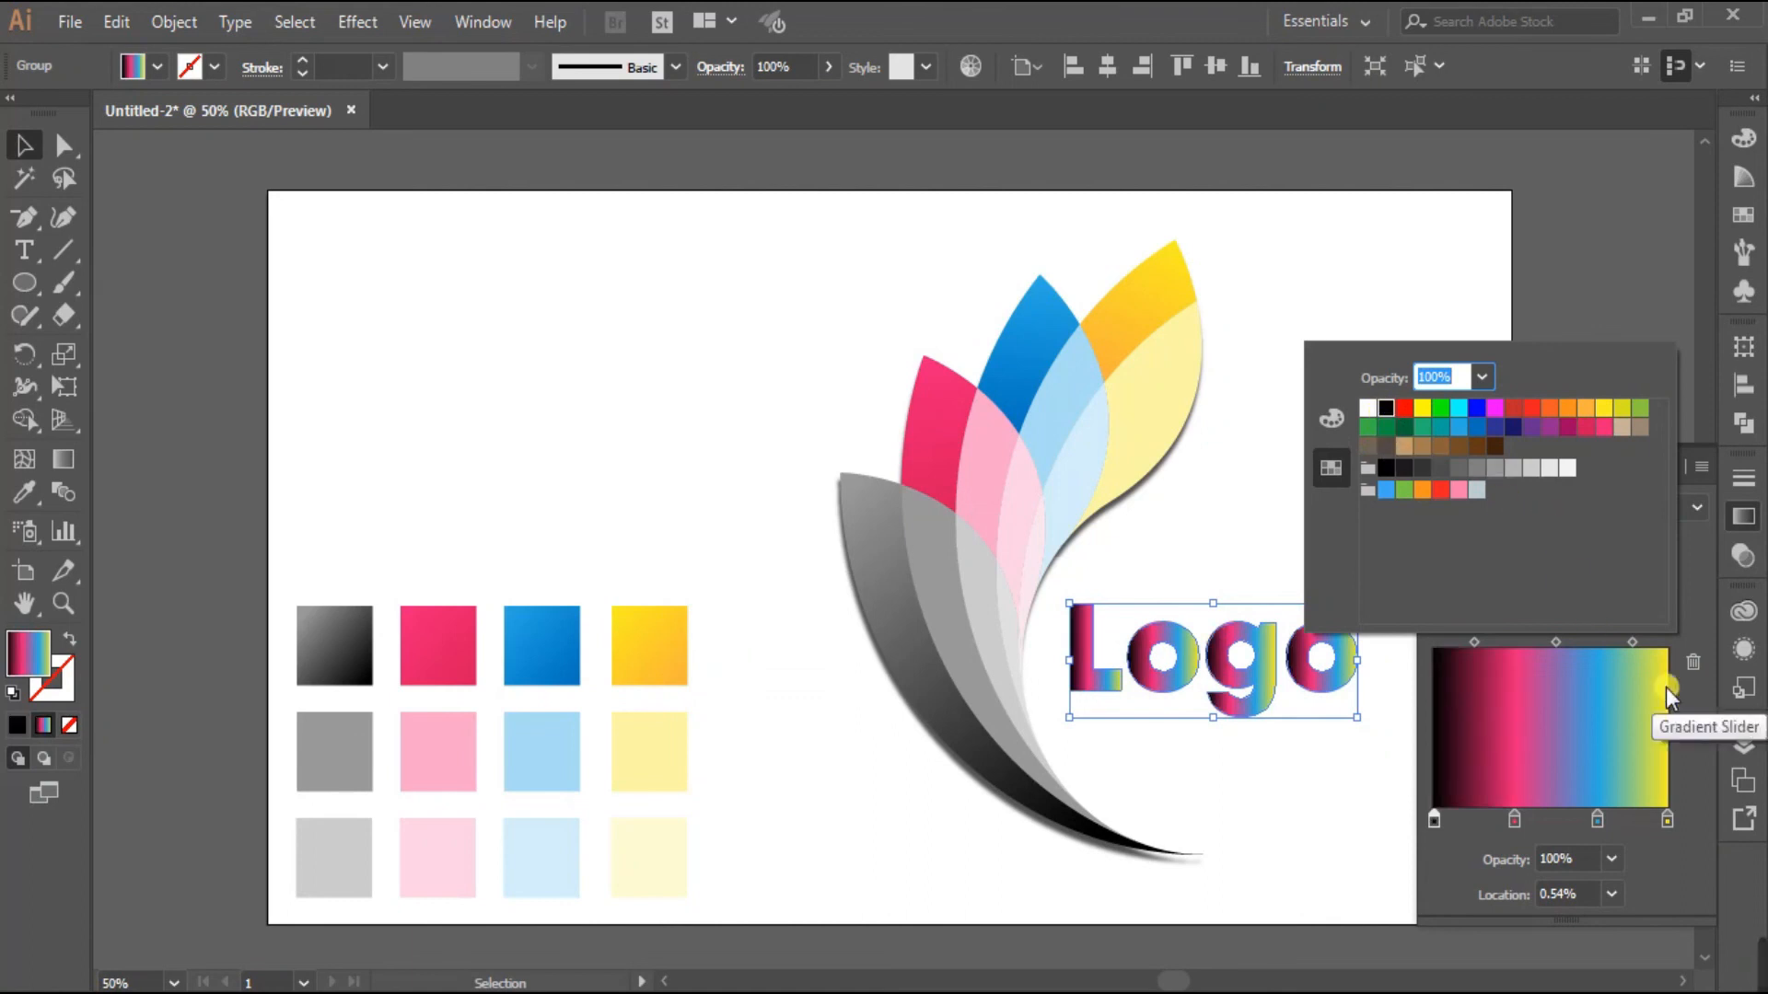
Try the blue gradient stop at 50% and 70%, ending with its location set to 75%
click(1593, 825)
click(1594, 823)
click(1612, 894)
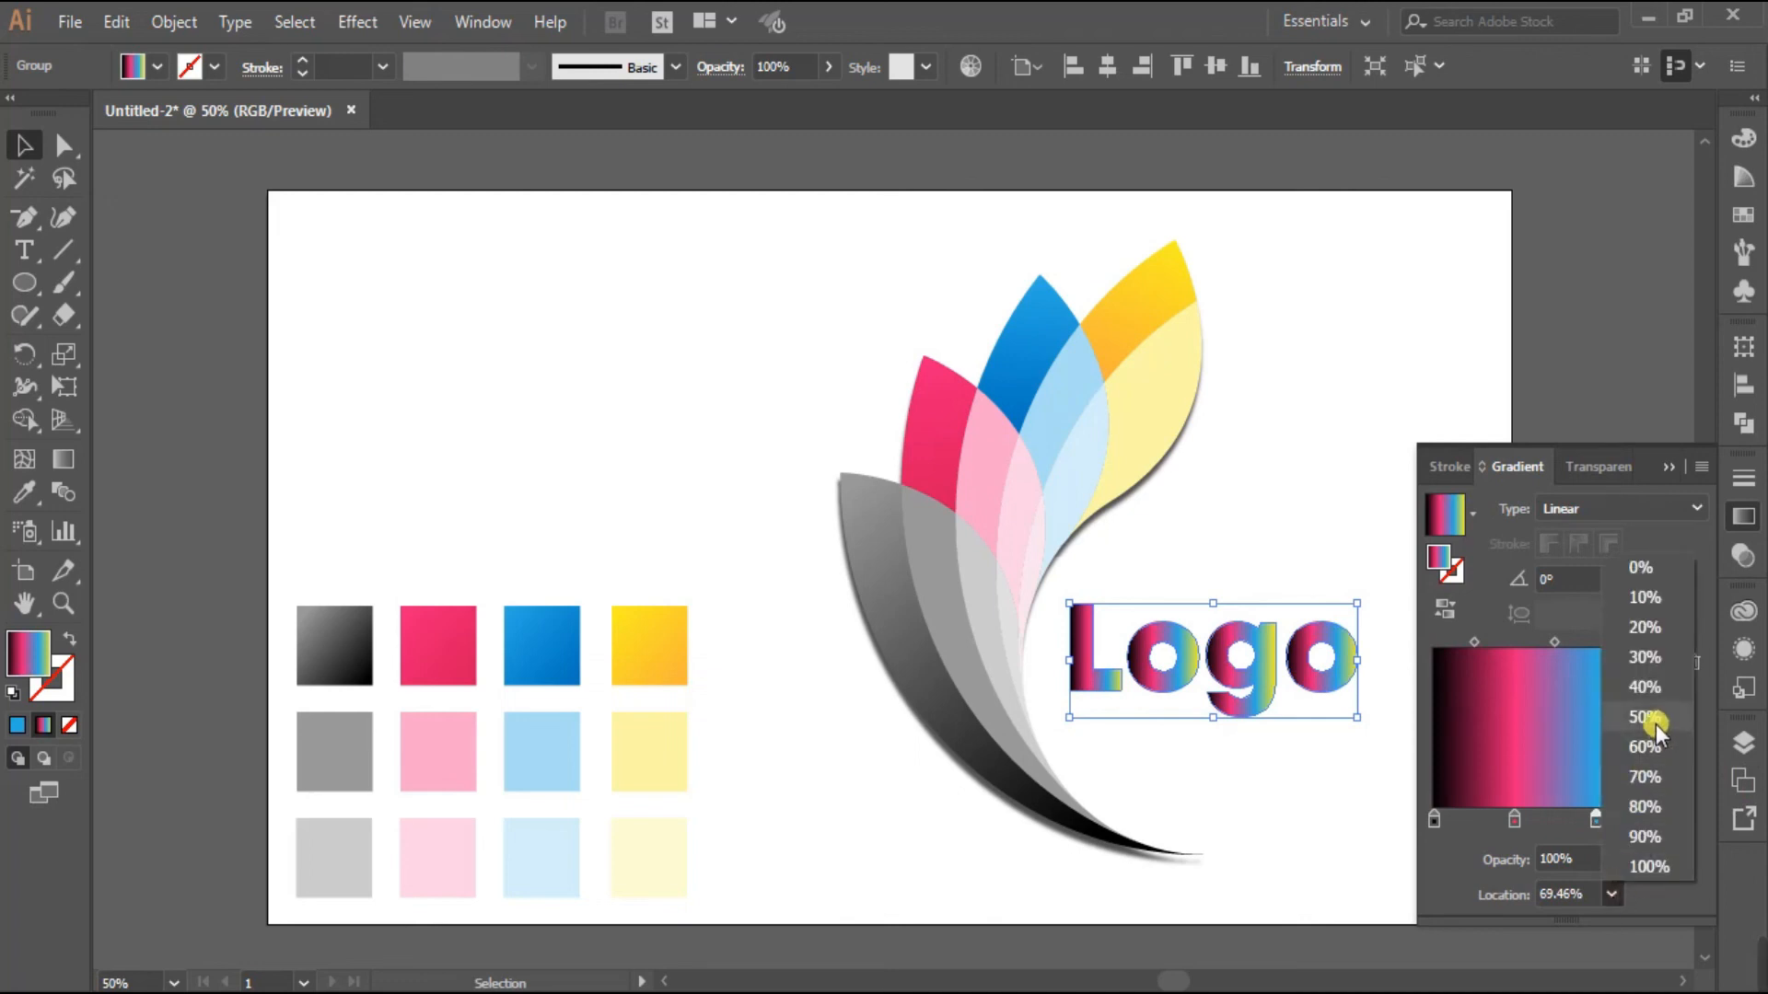
click(1655, 721)
click(1613, 896)
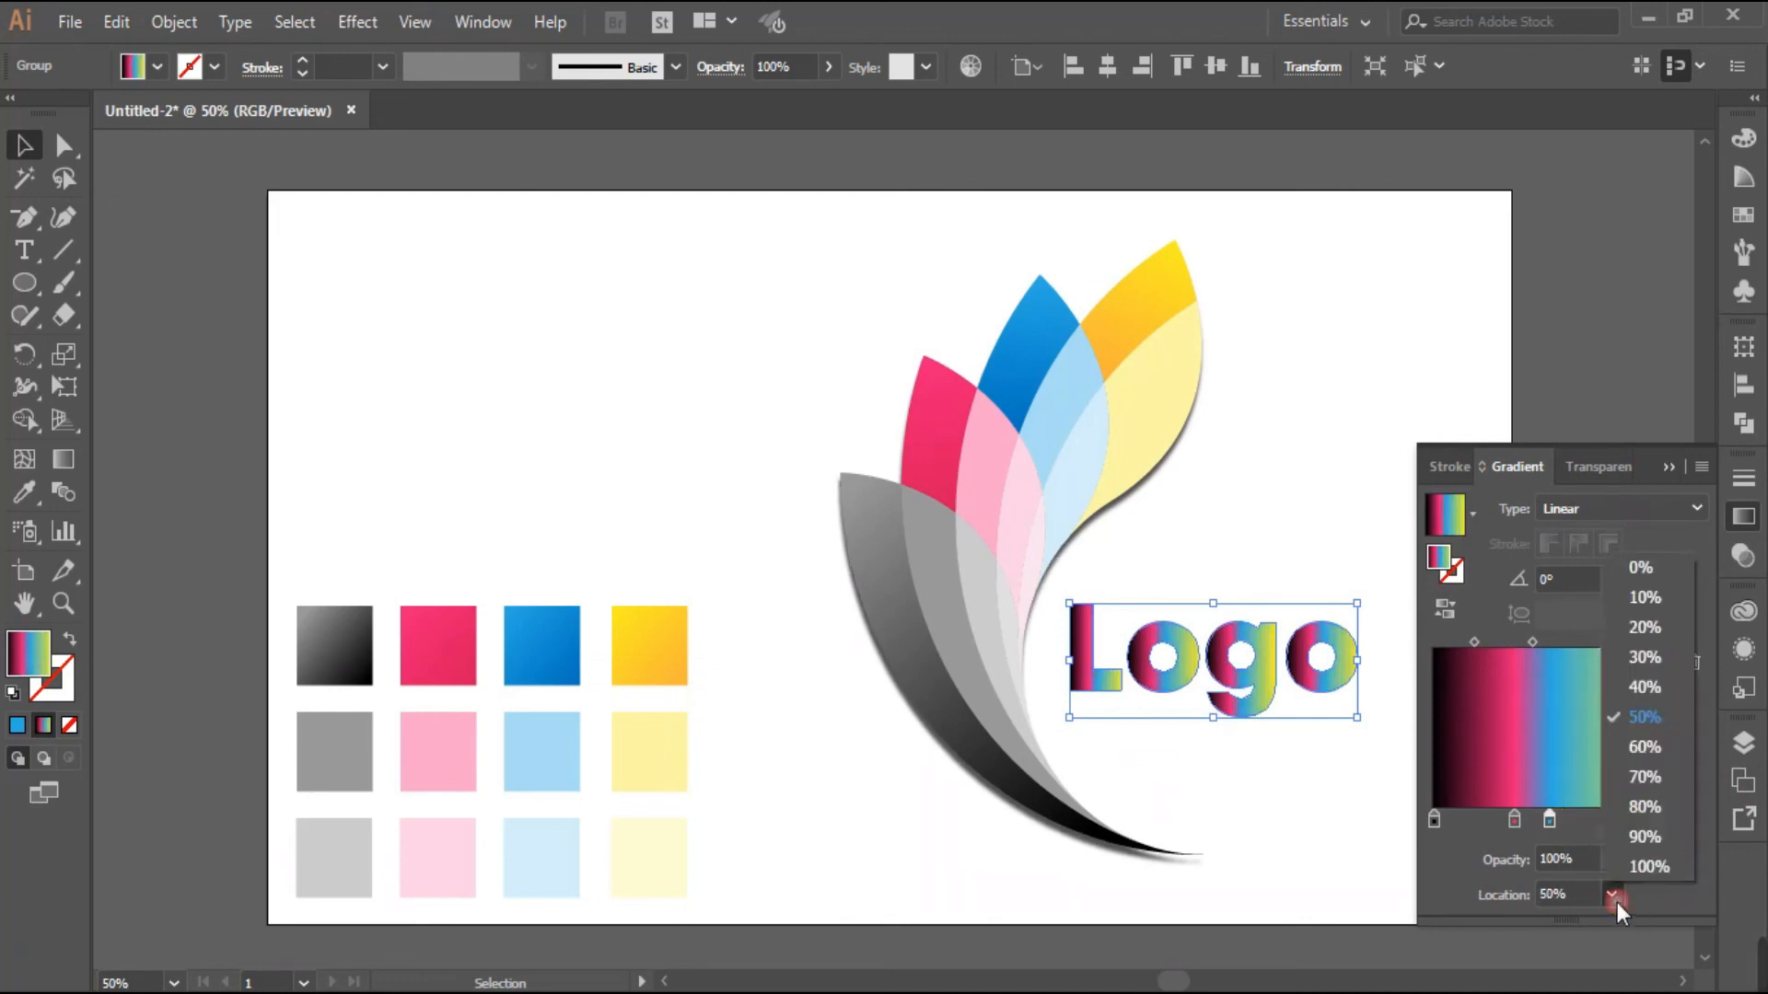
click(1649, 778)
drag(1564, 894, 1527, 891)
text(75)
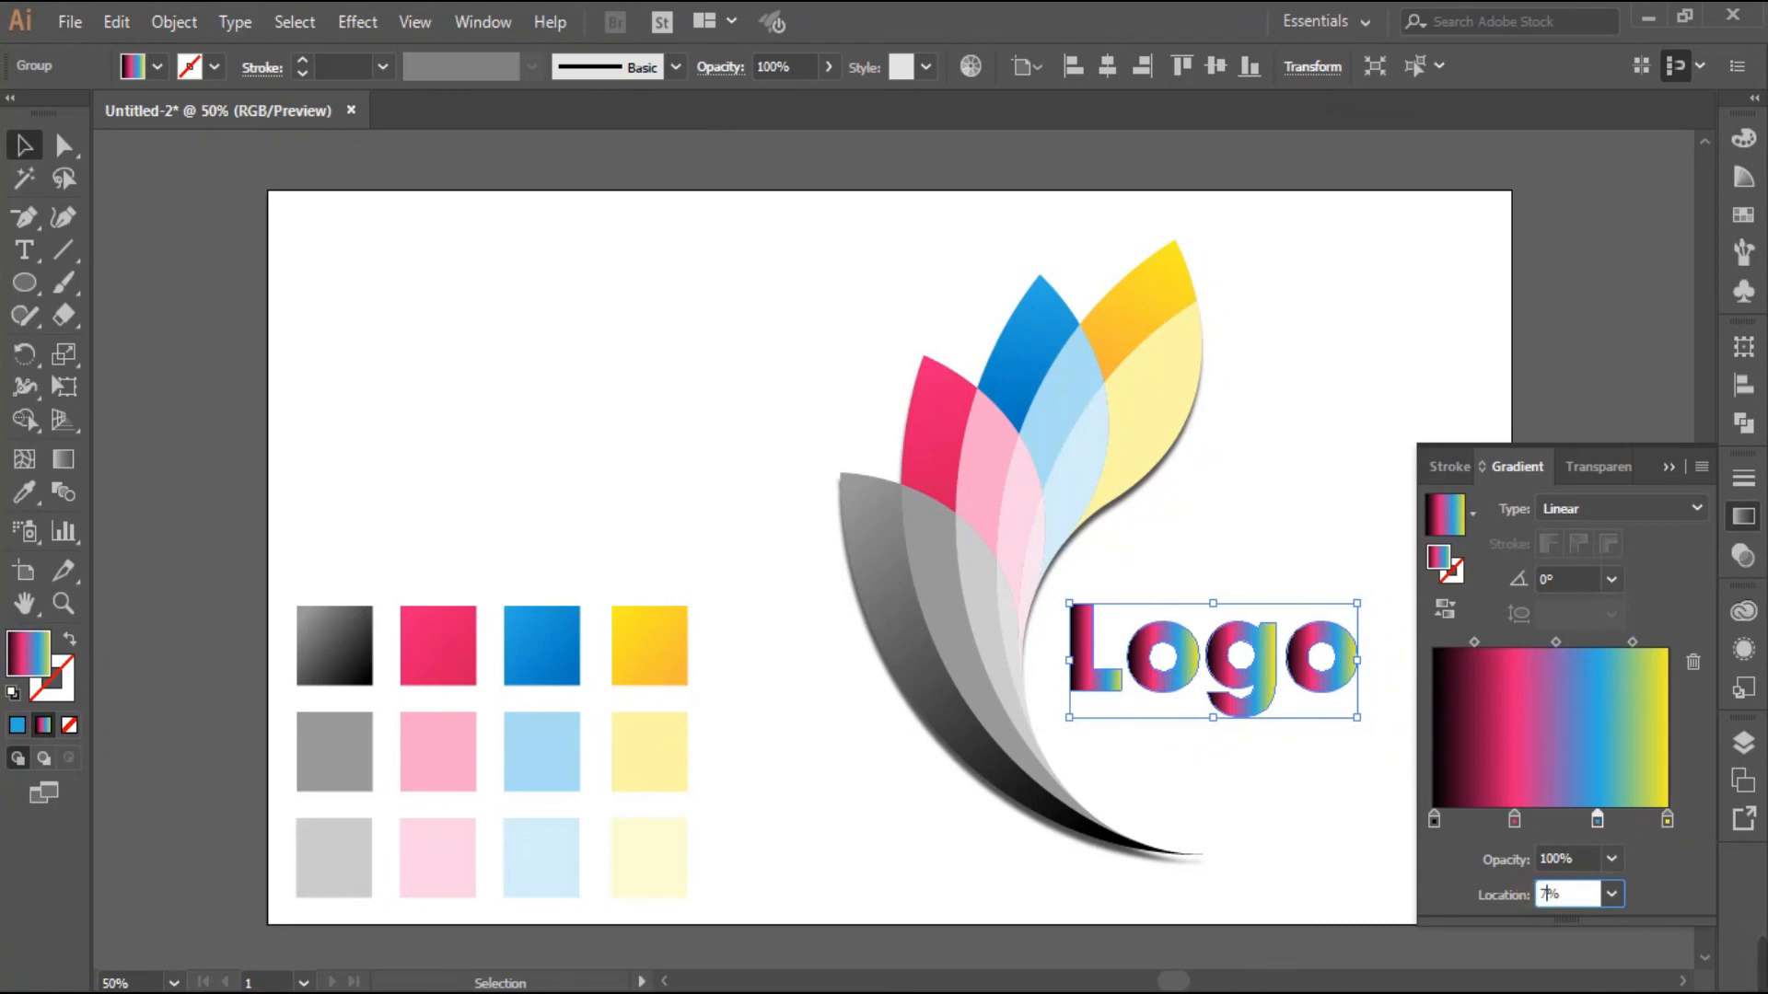
key(Return)
Set the pink gradient stop's location to 25%
click(1513, 818)
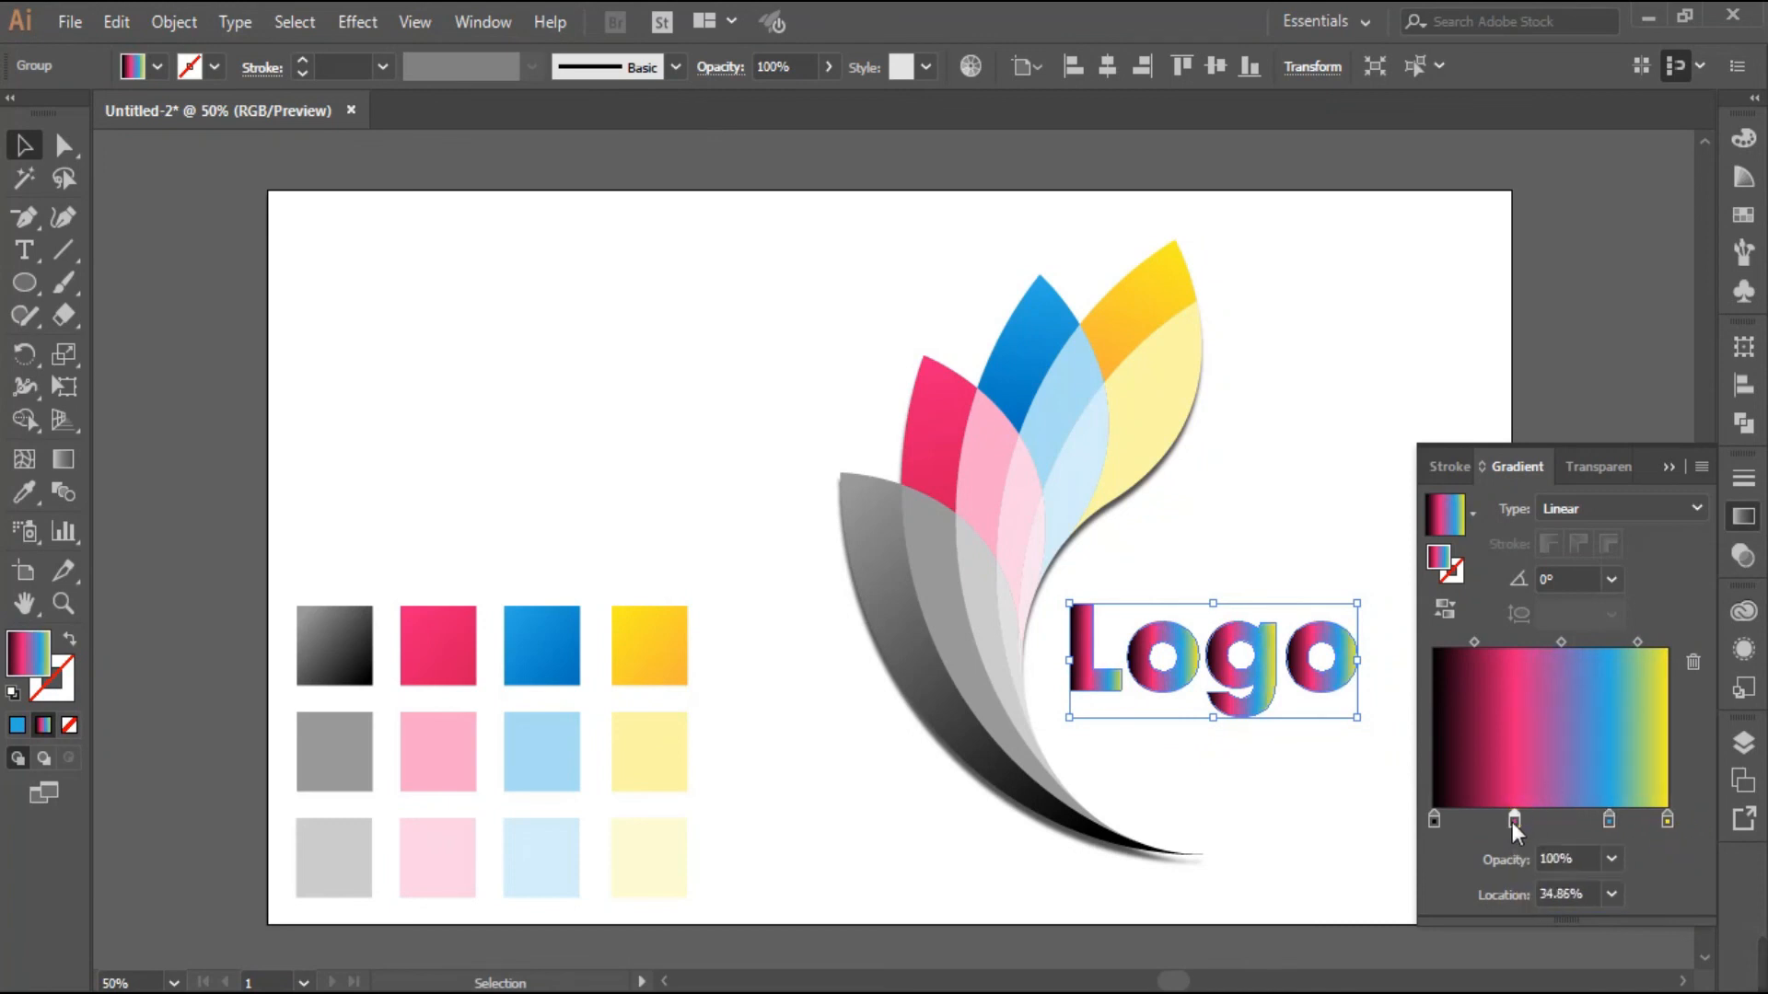
double_click(1570, 897)
text(2)
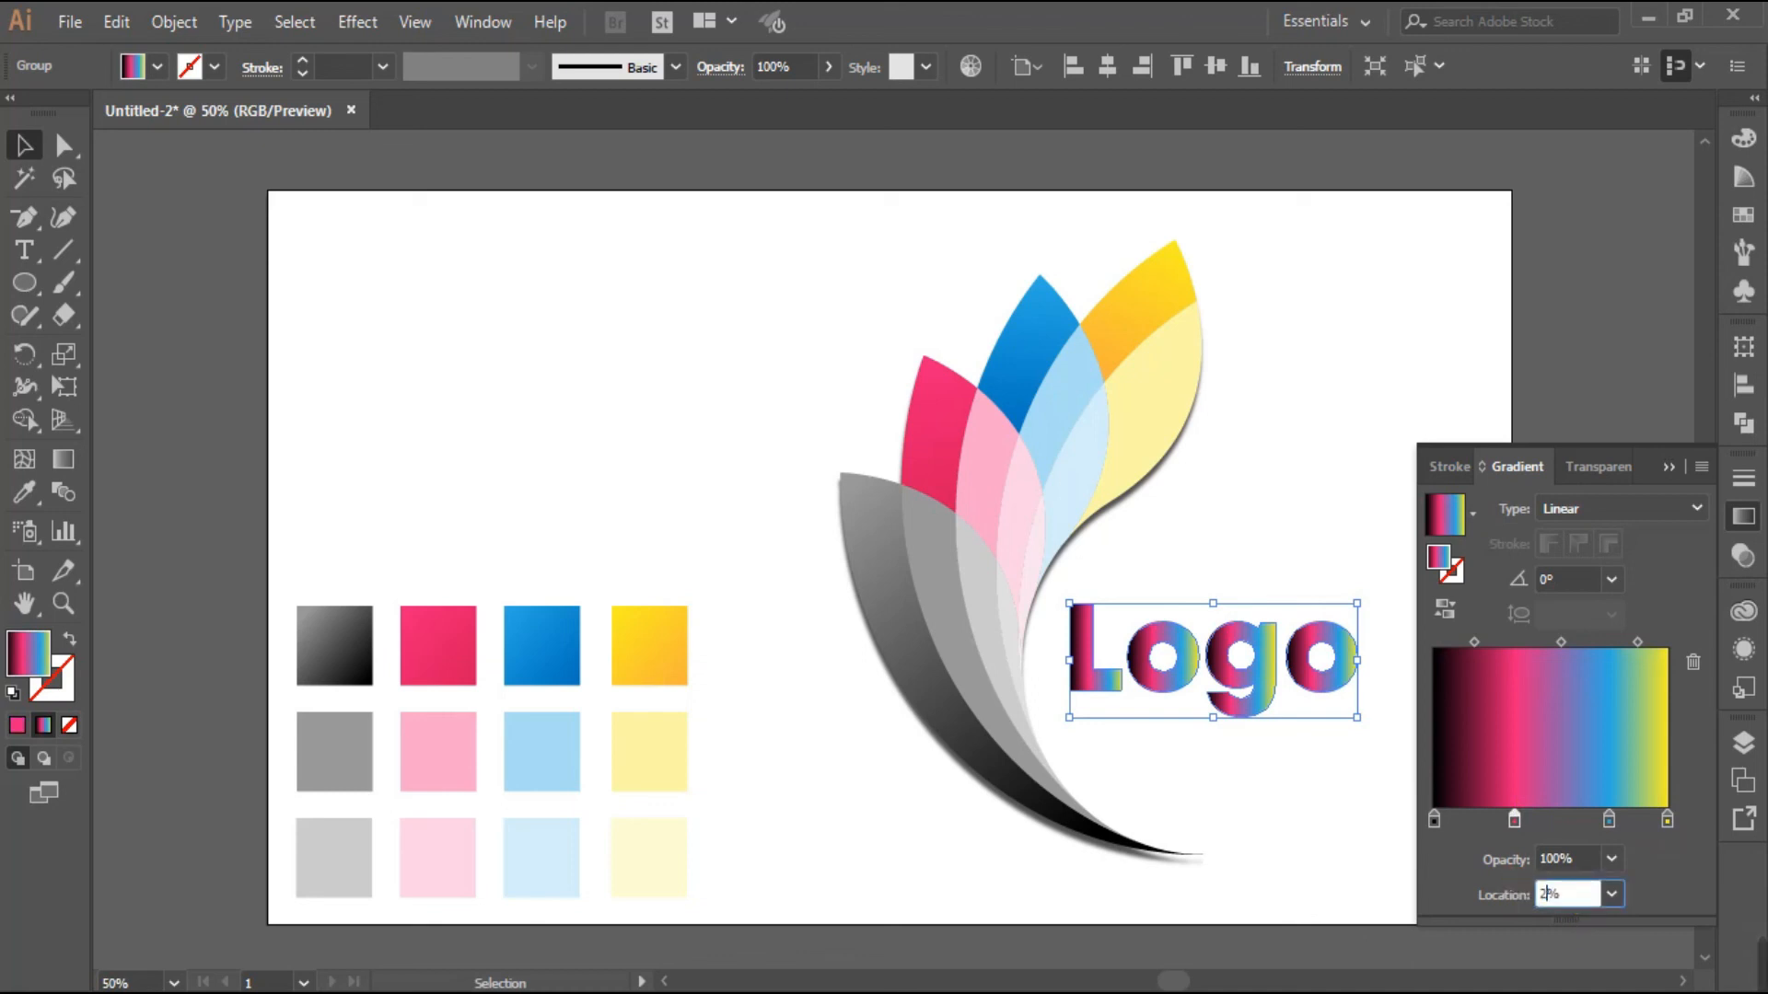
text(5)
key(Return)
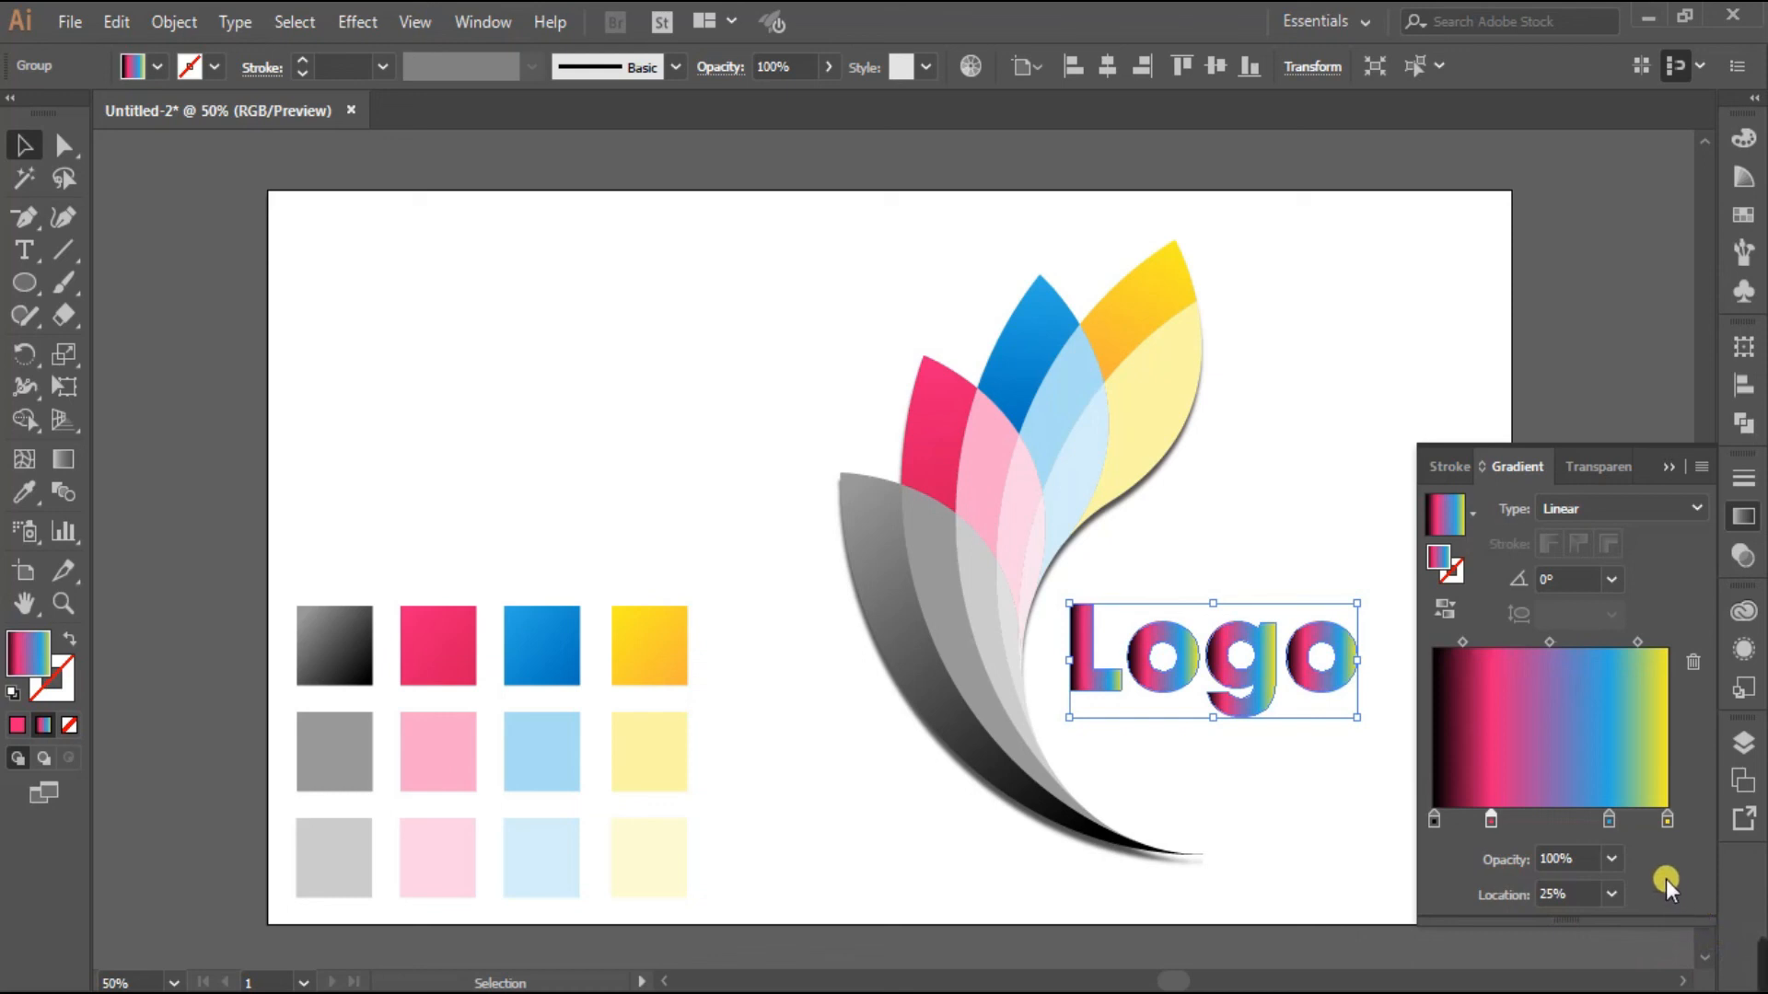
Set the pink gradient stop's location to 30% and the blue stop's location to 70%
click(1458, 643)
click(1549, 643)
click(1464, 644)
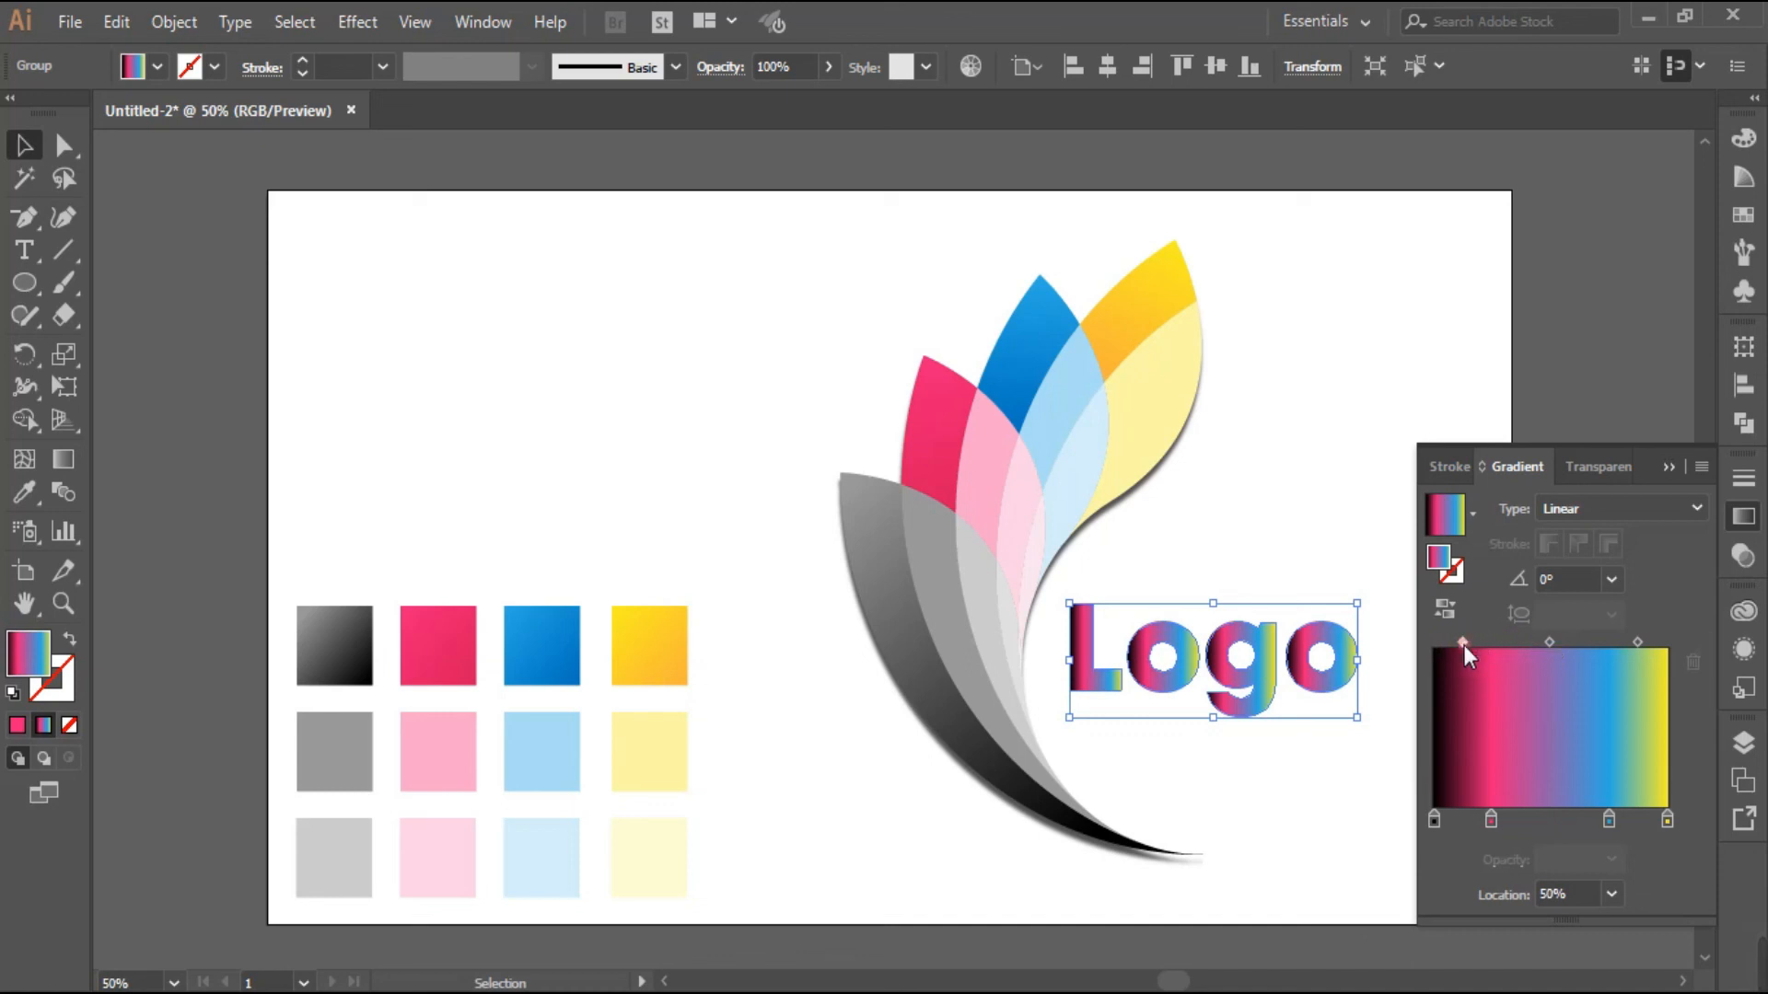
click(1493, 820)
click(1611, 894)
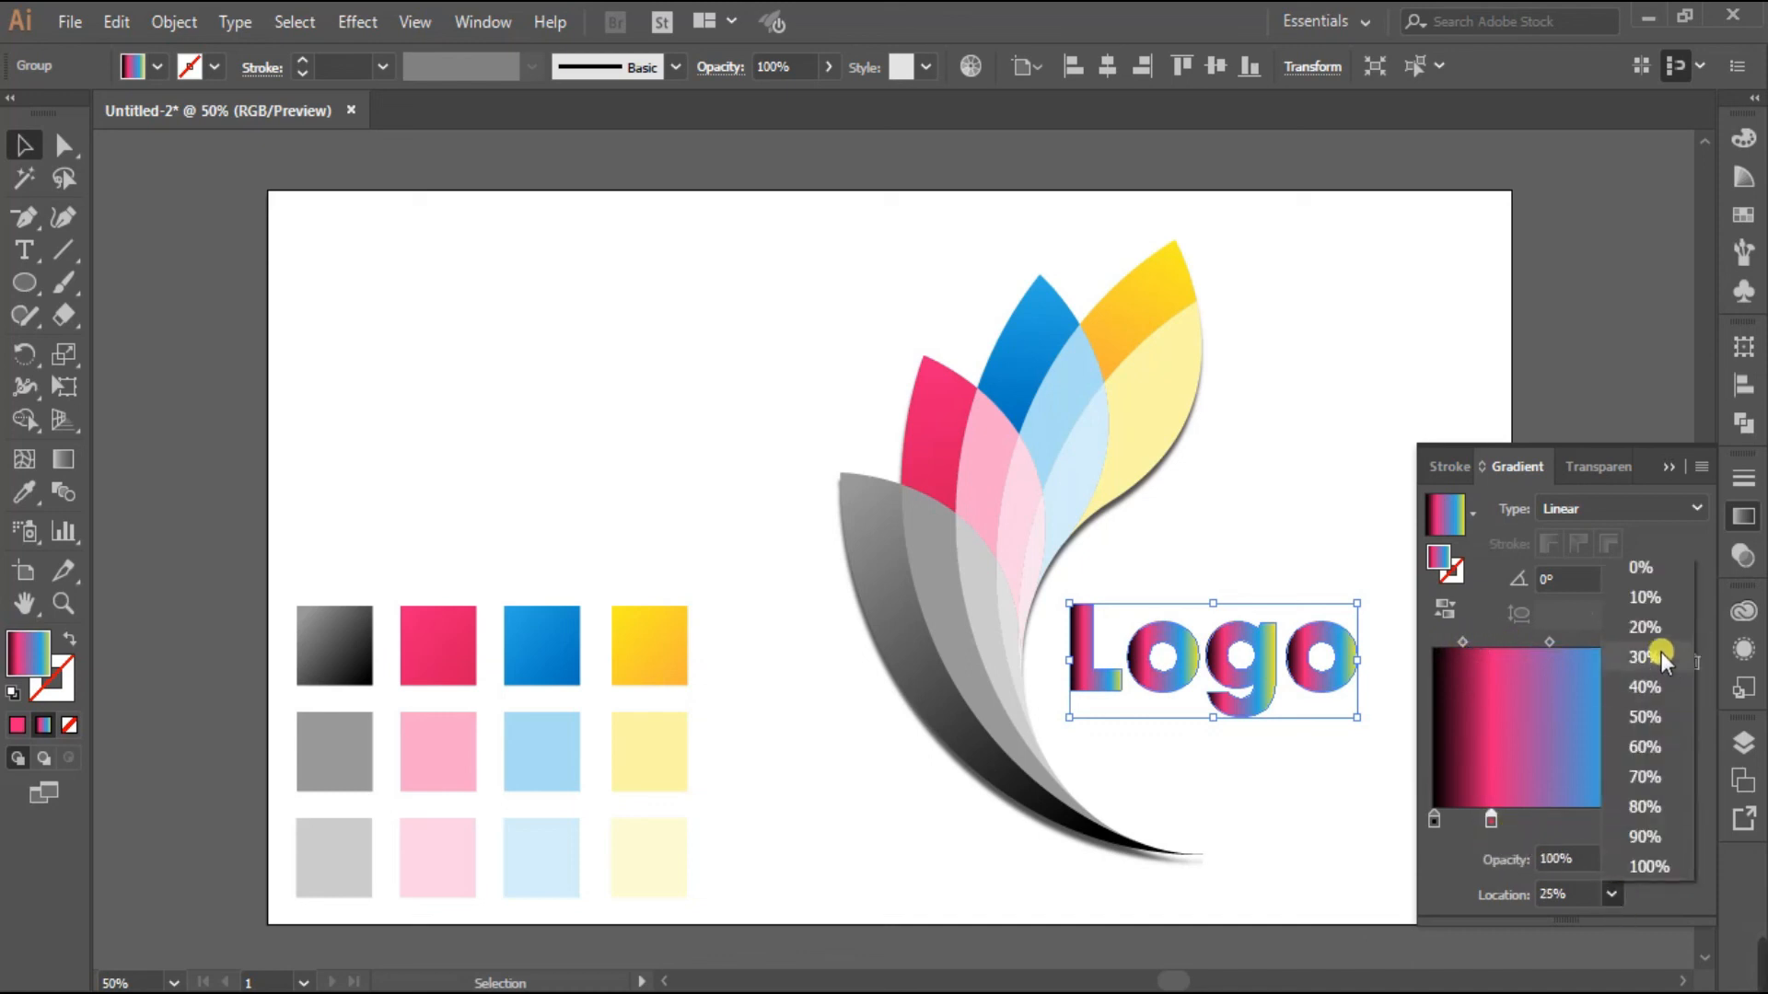
click(1648, 656)
click(1609, 821)
click(1609, 893)
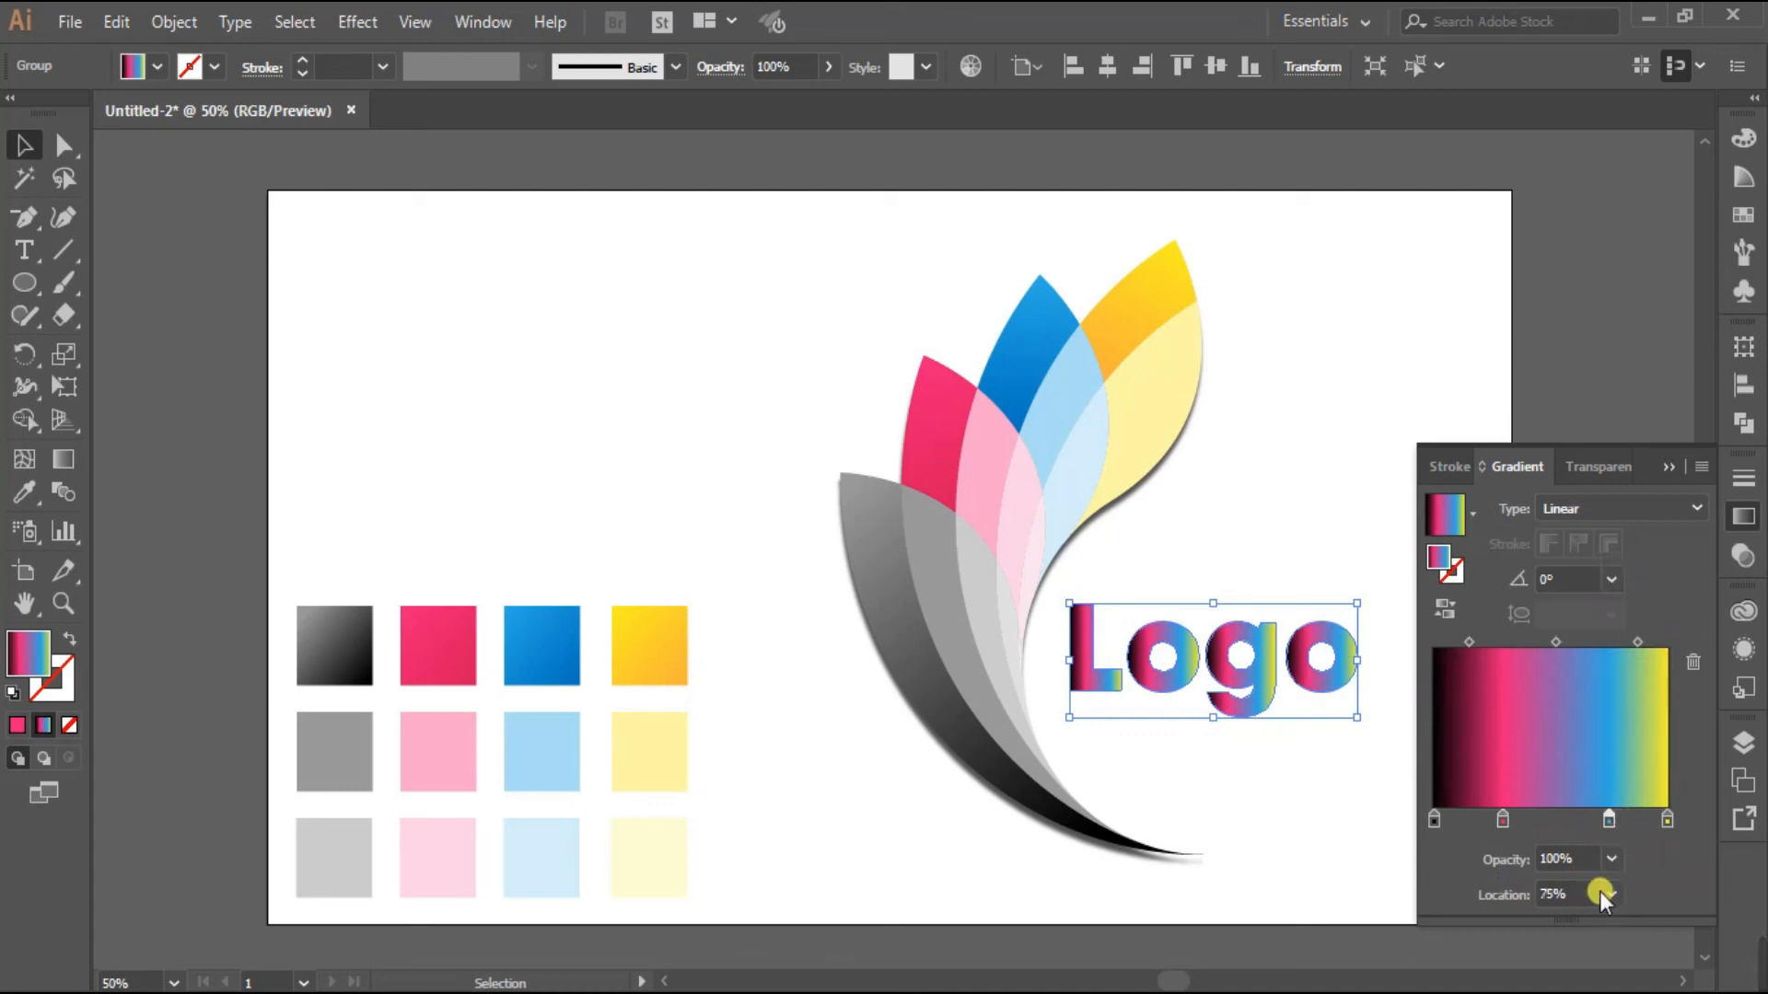
click(1637, 777)
click(1667, 880)
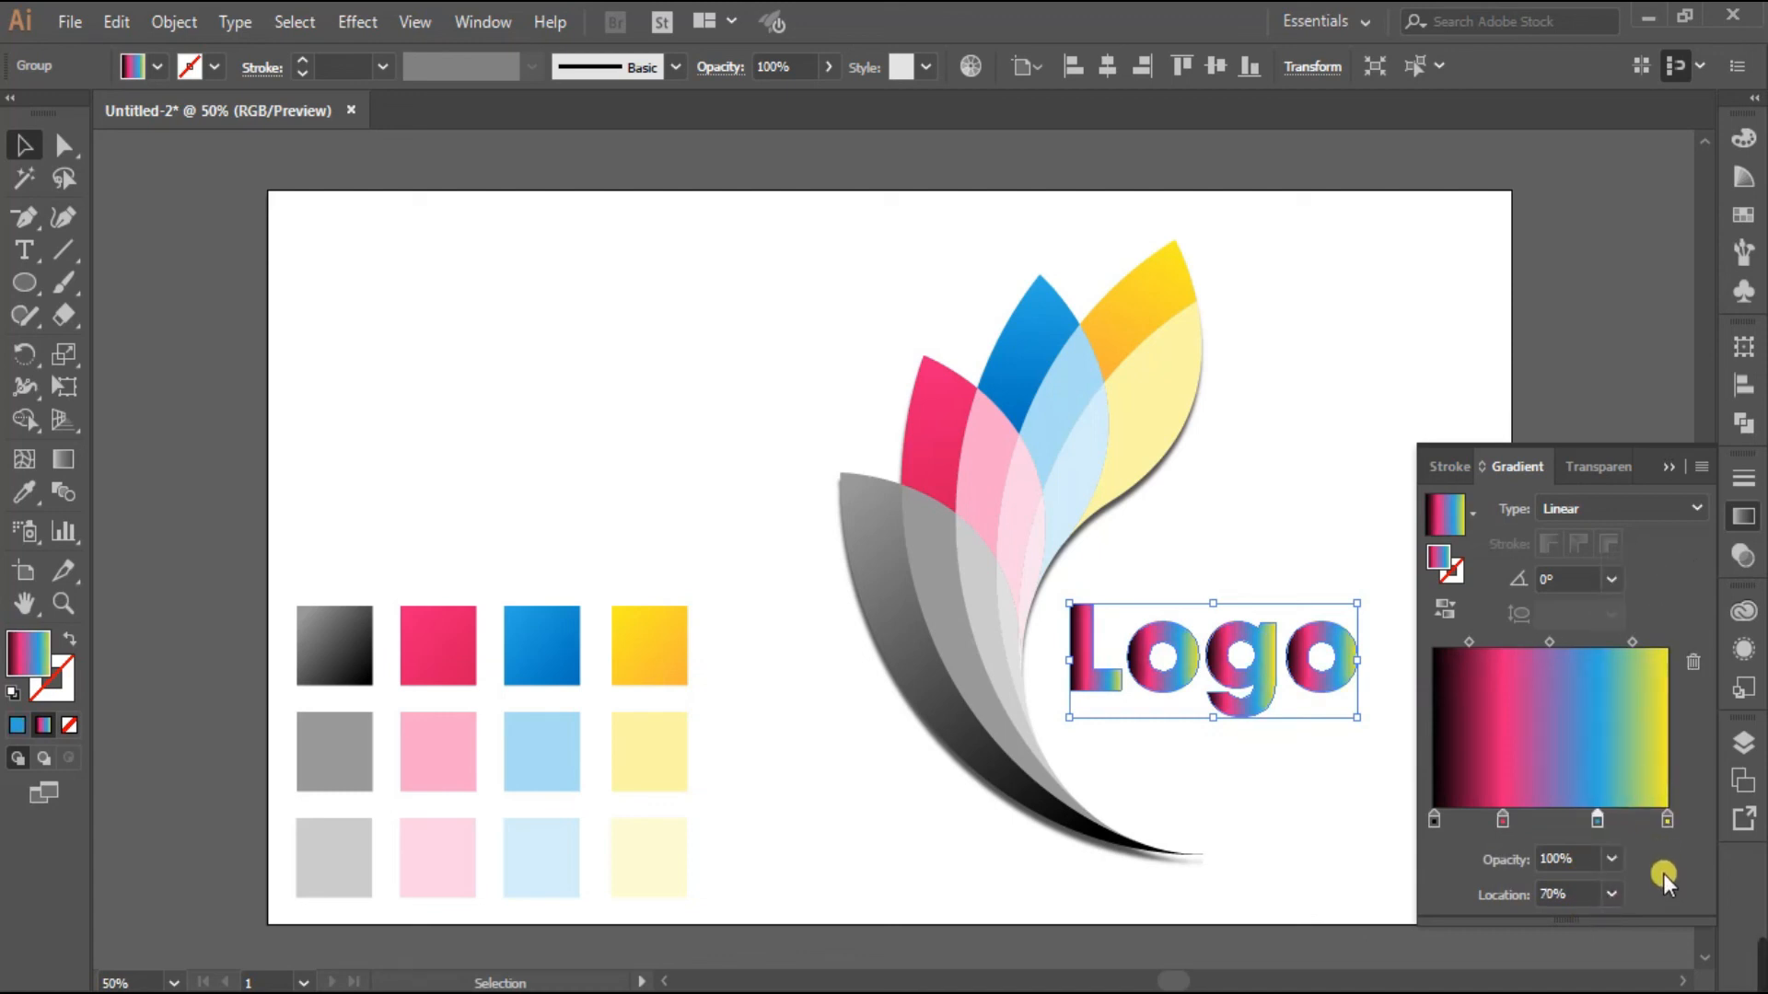
Stretch the gradient nearly horizontally across the whole word Logo with the Gradient tool, from the L to the final o, and deselect it
click(63, 459)
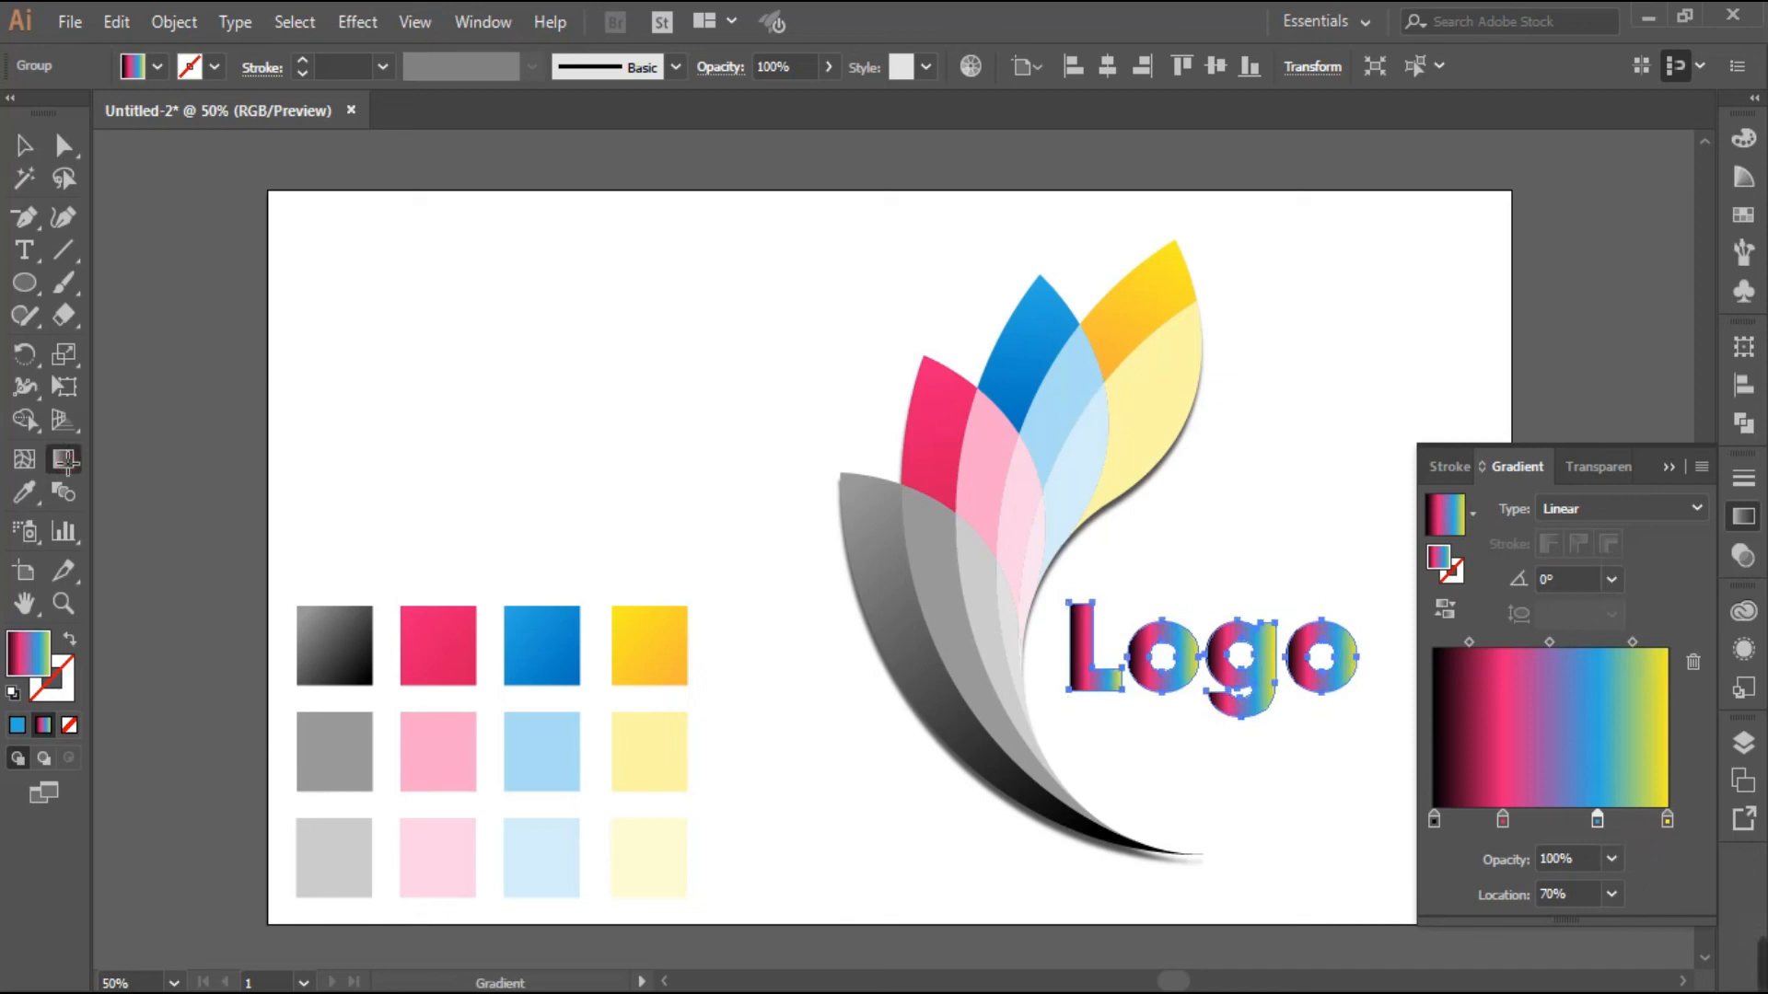
drag(1089, 640, 1369, 671)
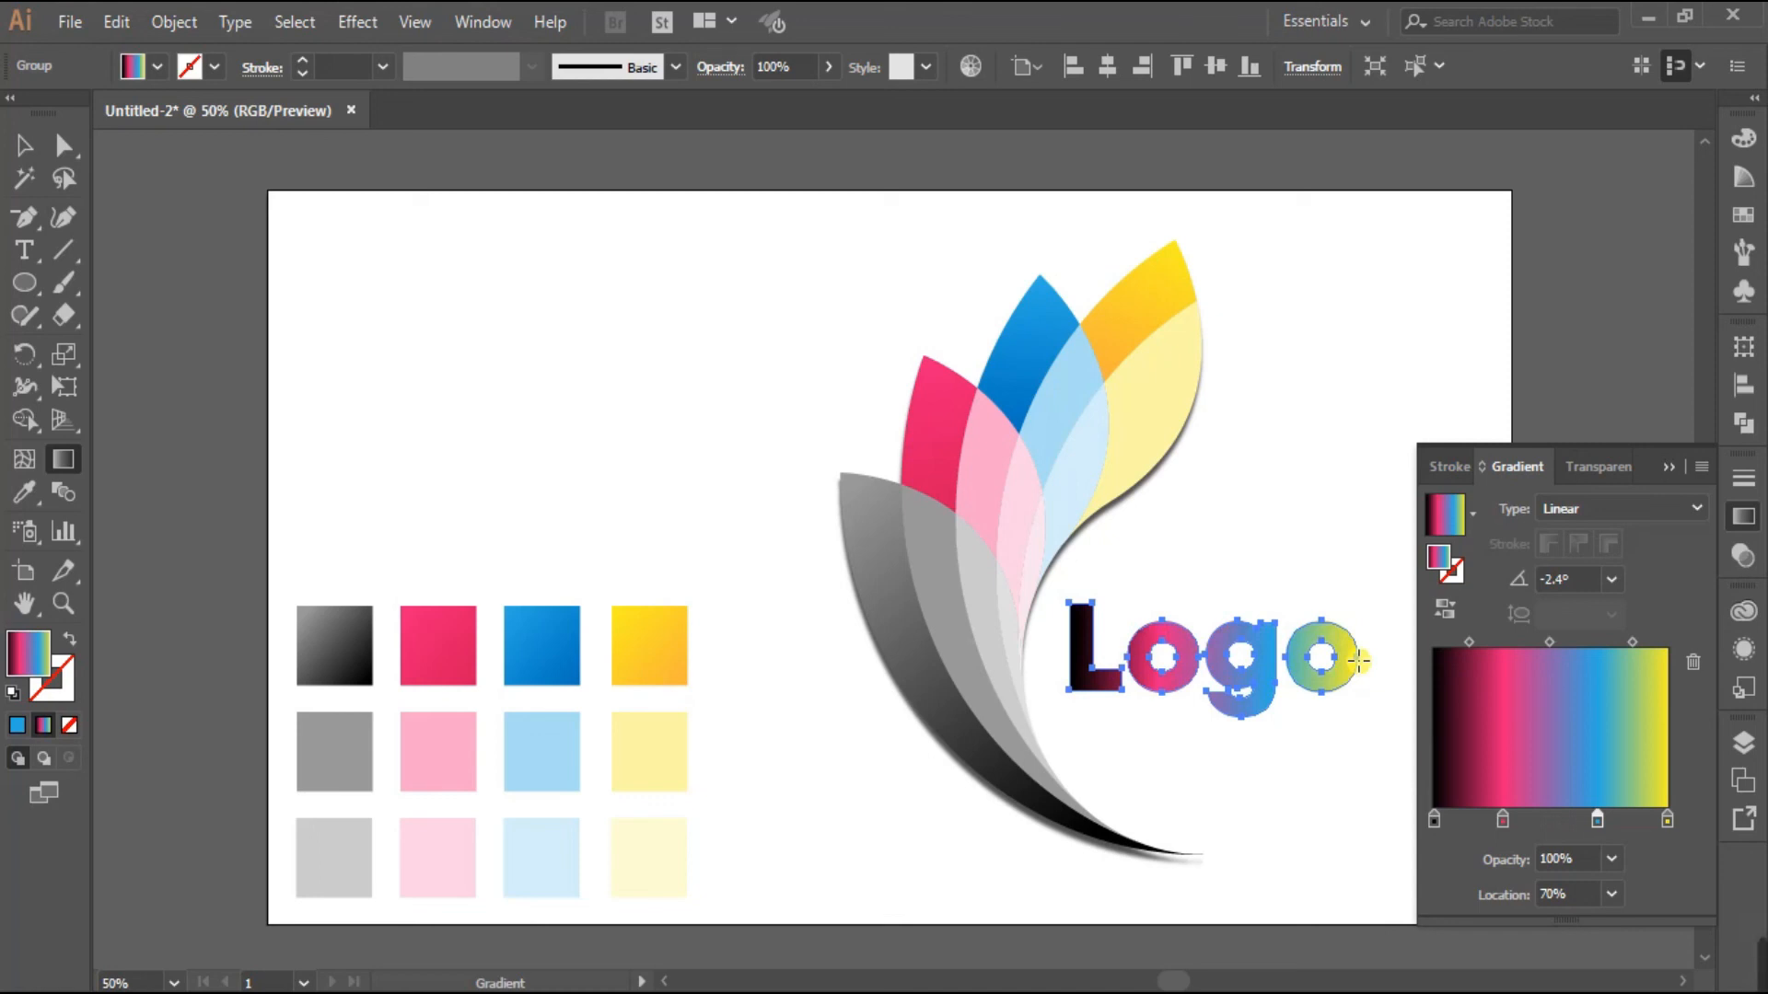
click(1668, 468)
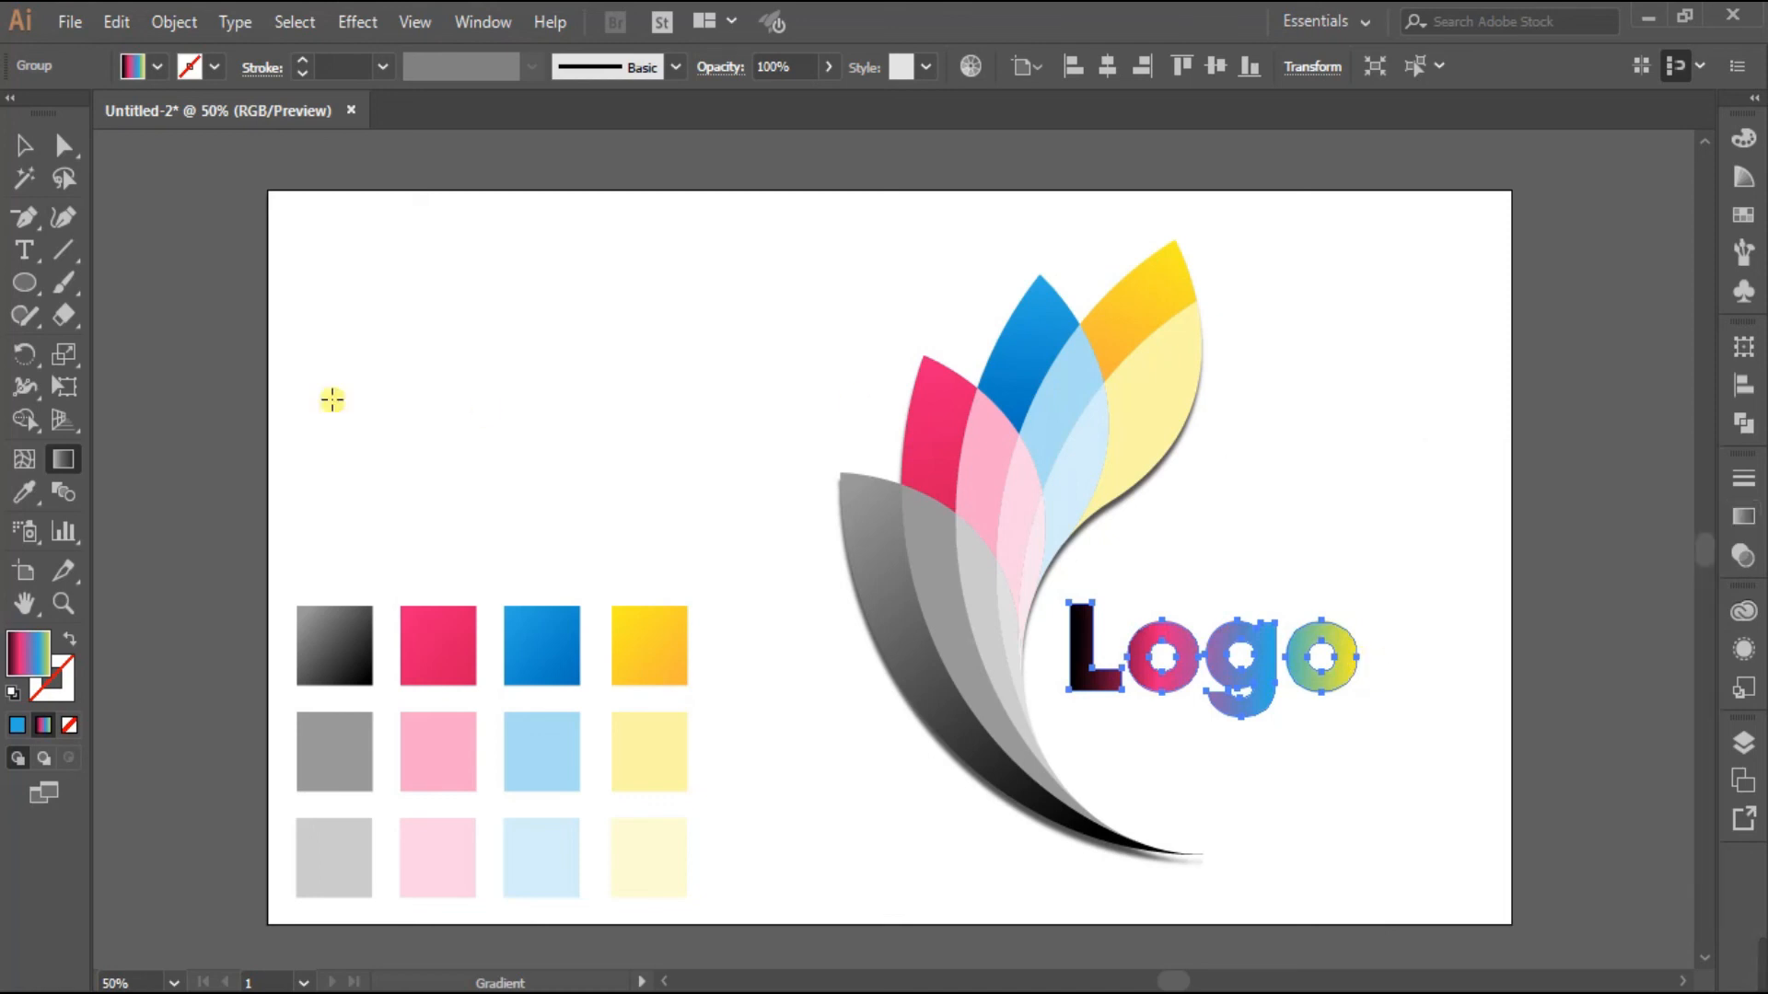
click(28, 144)
click(686, 439)
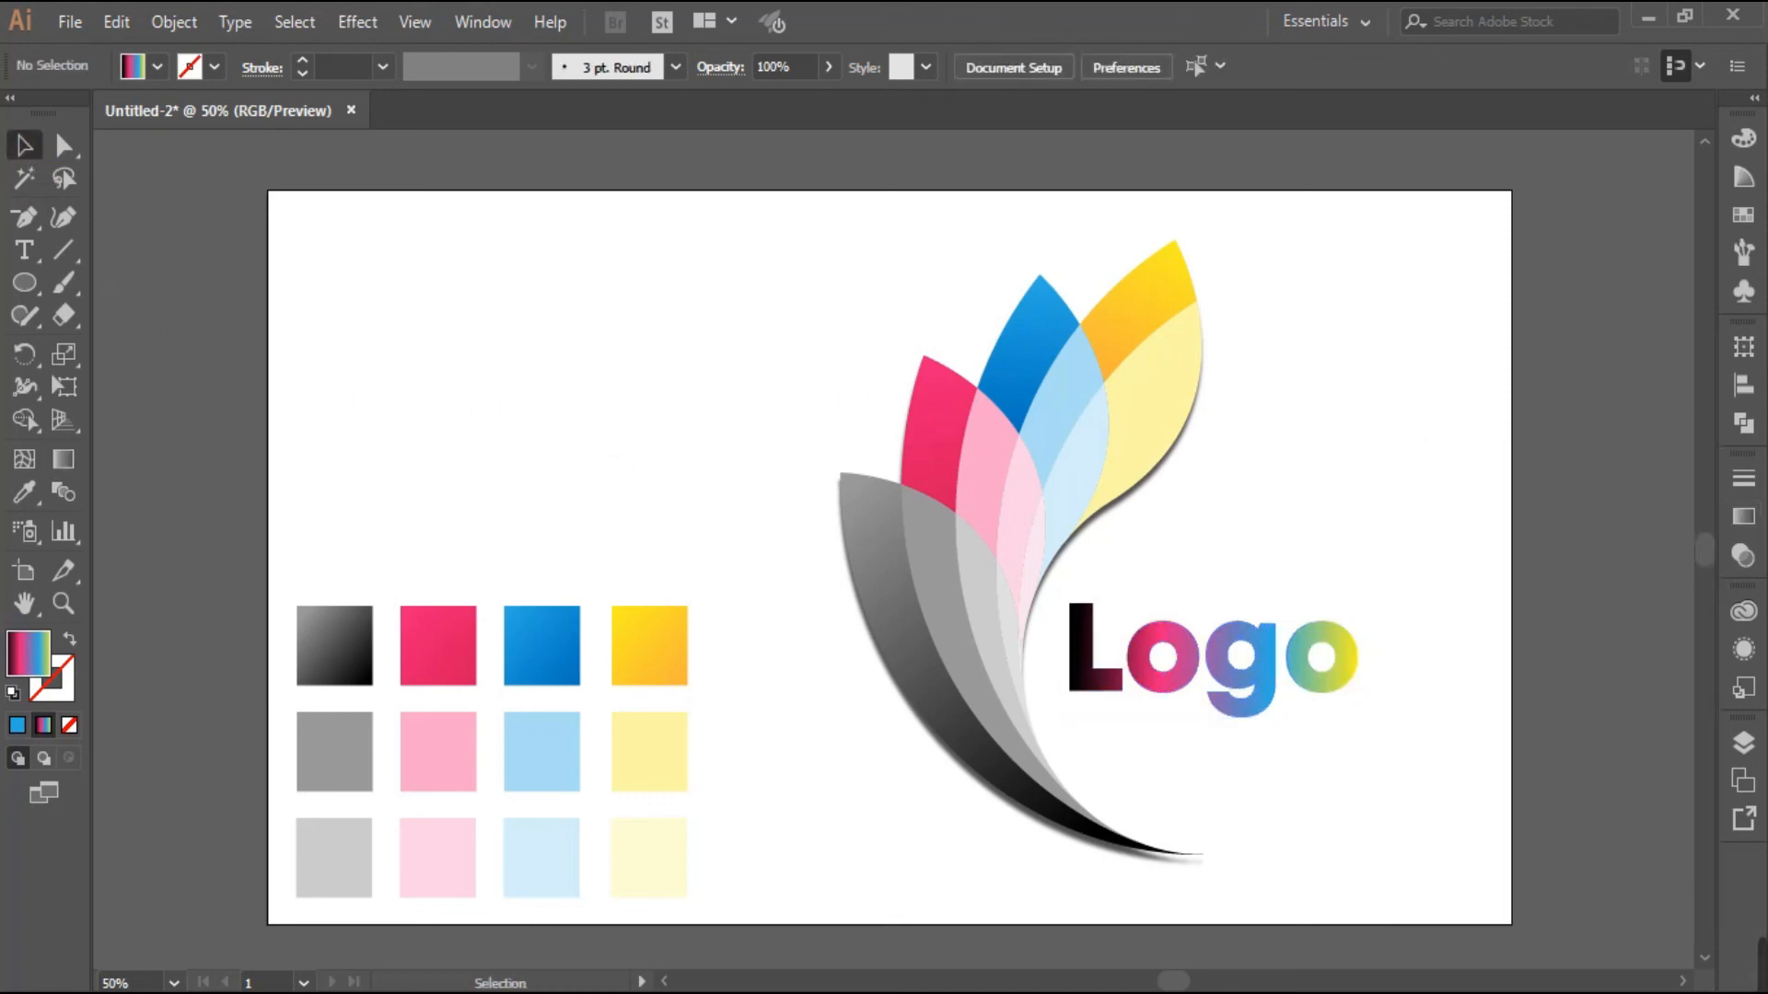